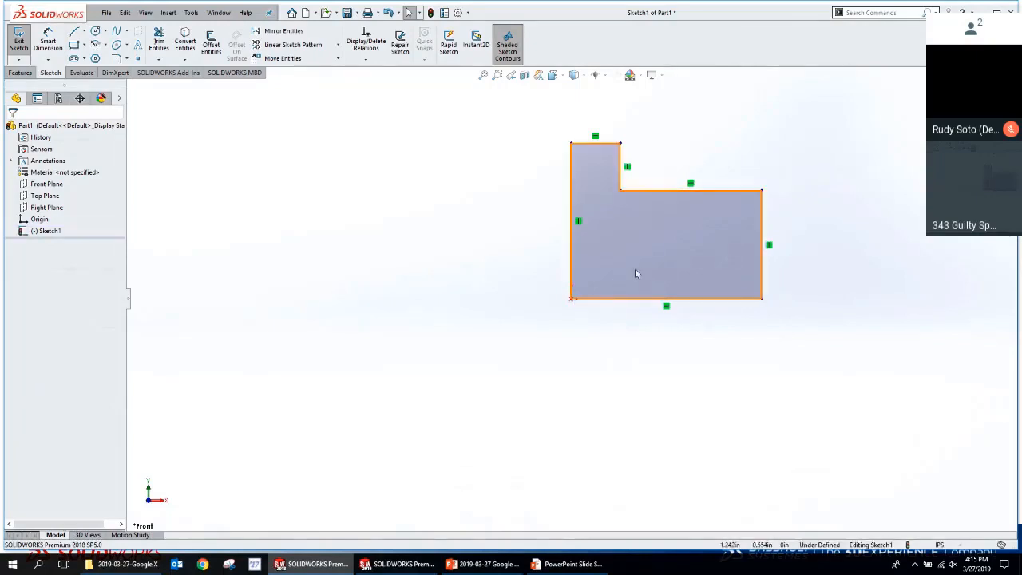
# Move the L-shaped profile right of the origin, and slant its right edge by shifting its upper-right corner inward and down.
pyautogui.moveTo(634, 268)
pyautogui.mouseDown()
pyautogui.moveTo(691, 237)
pyautogui.moveTo(712, 249)
pyautogui.mouseUp()
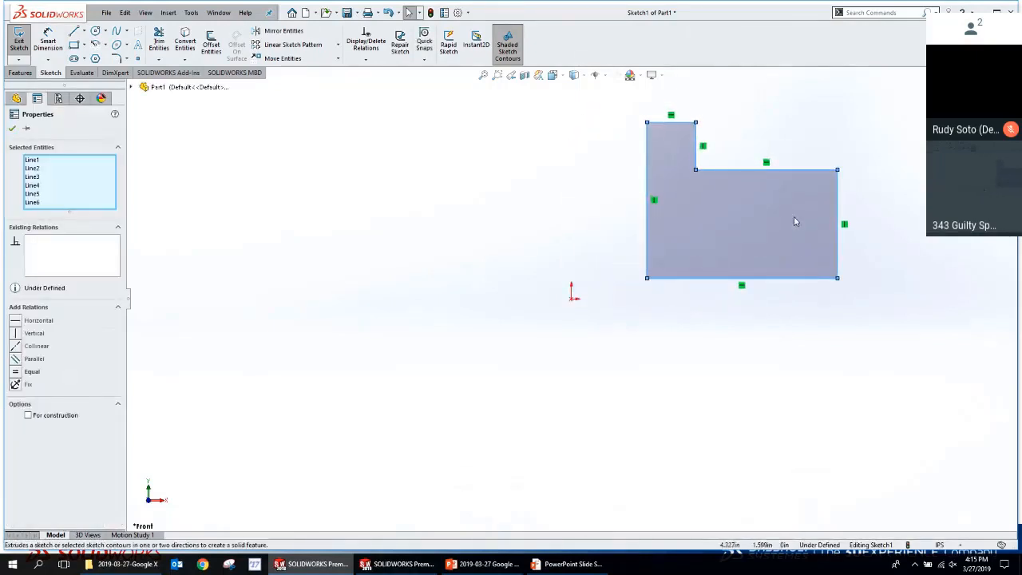
pyautogui.moveTo(793, 221)
pyautogui.mouseDown()
pyautogui.moveTo(755, 264)
pyautogui.moveTo(739, 300)
pyautogui.moveTo(748, 297)
pyautogui.moveTo(711, 292)
pyautogui.moveTo(758, 238)
pyautogui.mouseUp()
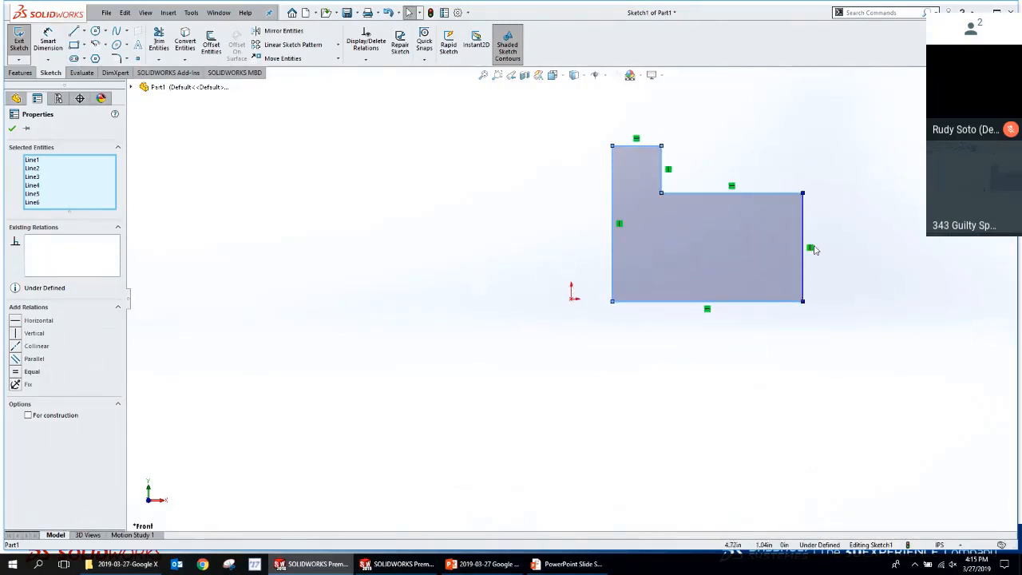
pyautogui.press('Escape')
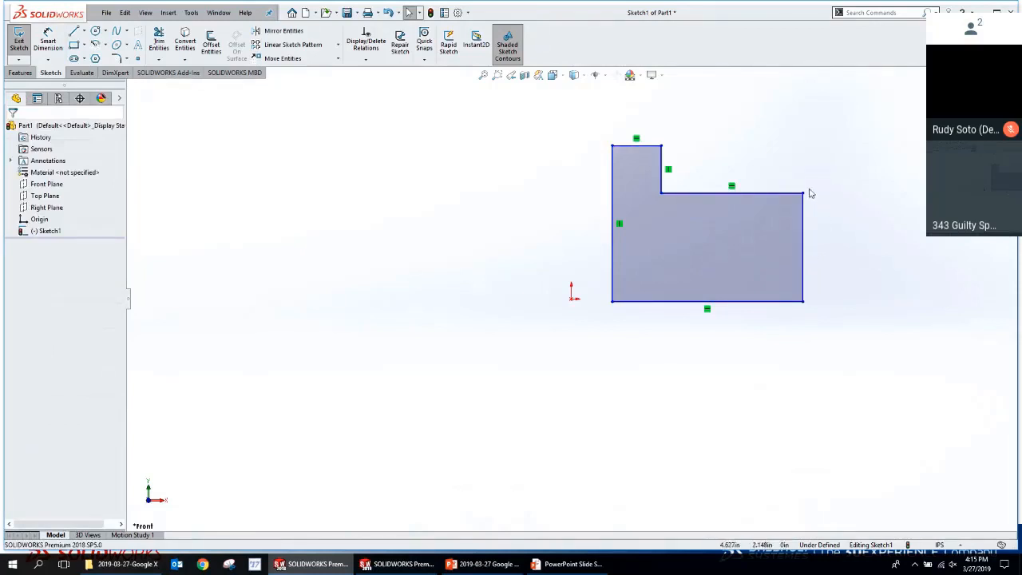
pyautogui.moveTo(803, 193)
pyautogui.mouseDown()
pyautogui.moveTo(796, 210)
pyautogui.moveTo(771, 217)
pyautogui.mouseUp()
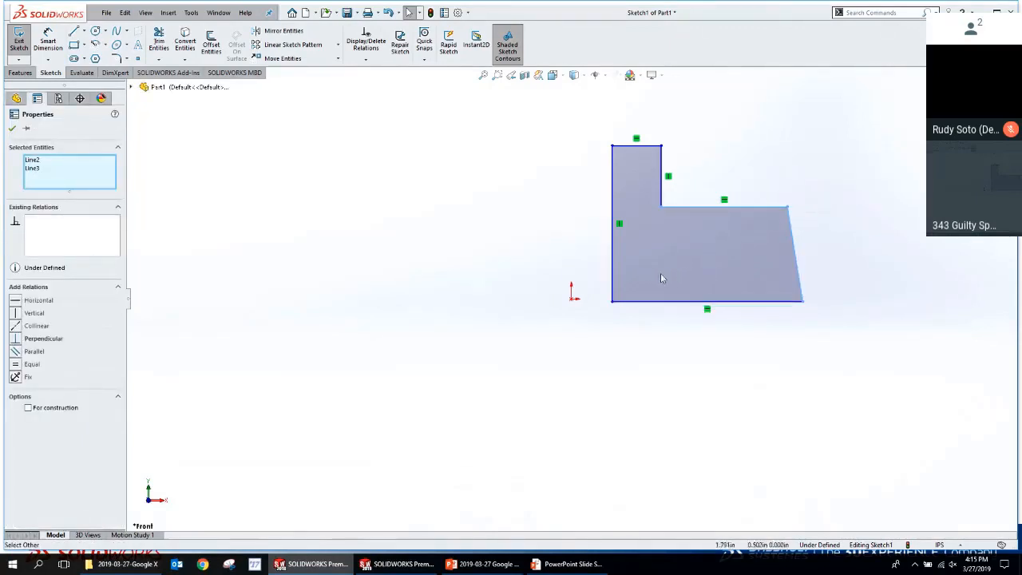
pyautogui.moveTo(650, 269); pyautogui.dragTo(667, 256)
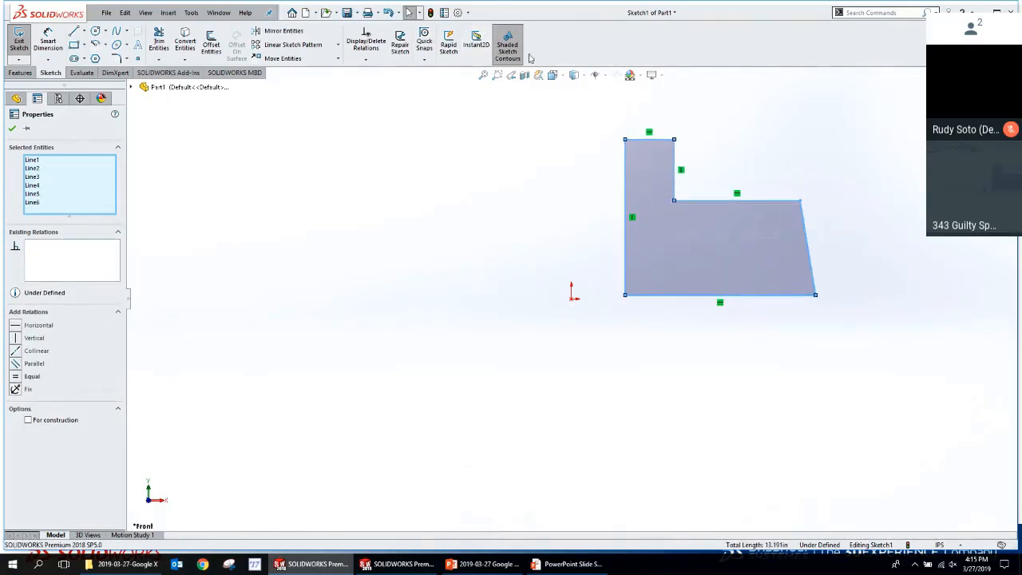
# Turn off Shaded Sketch Contours and turn on Instant2D for the sketch.
pyautogui.click(509, 59)
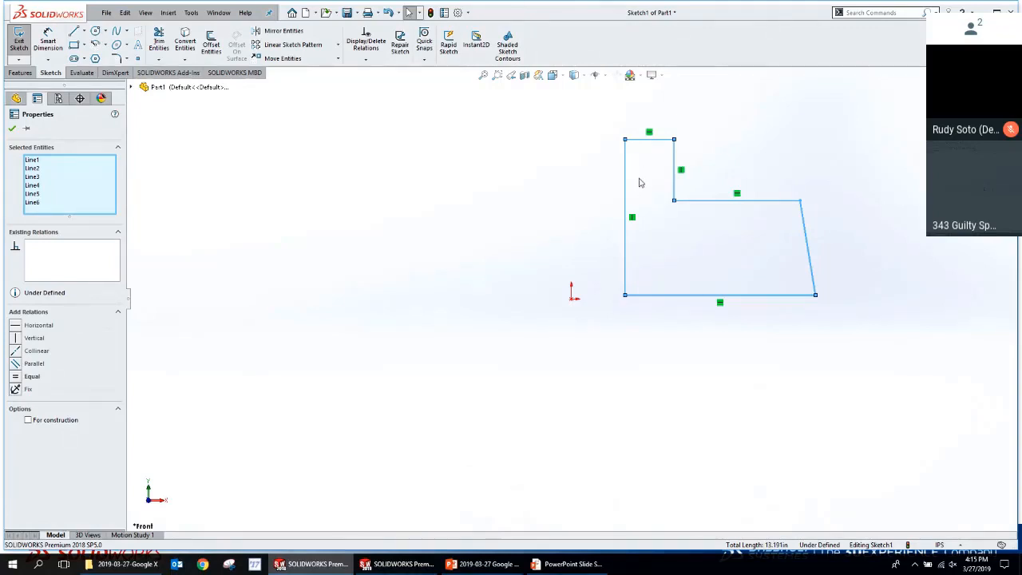
pyautogui.click(482, 47)
pyautogui.click(635, 349)
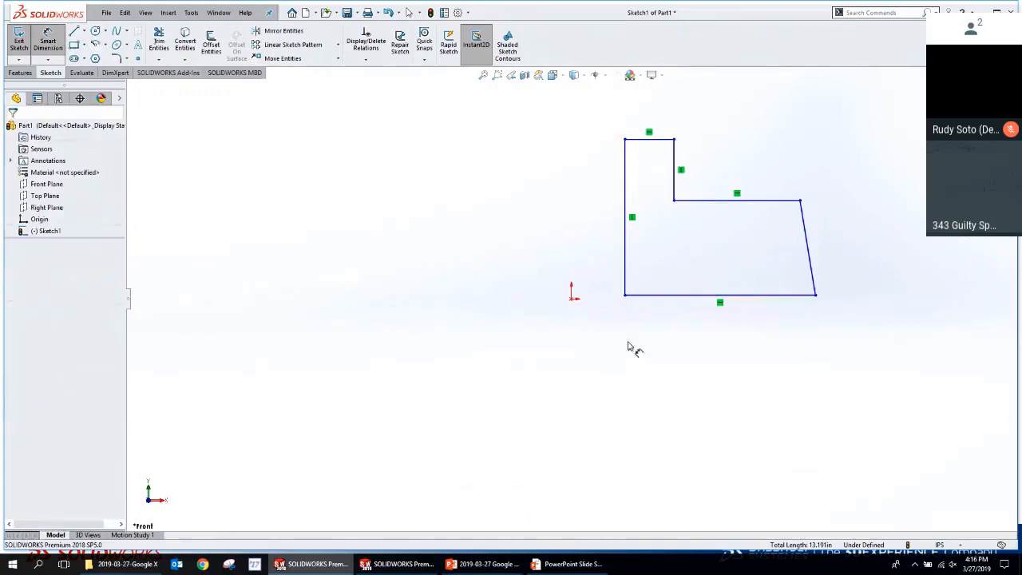
# Dimension the length of the profile's bottom line, keeping its drawn size.
pyautogui.click(677, 295)
pyautogui.click(668, 351)
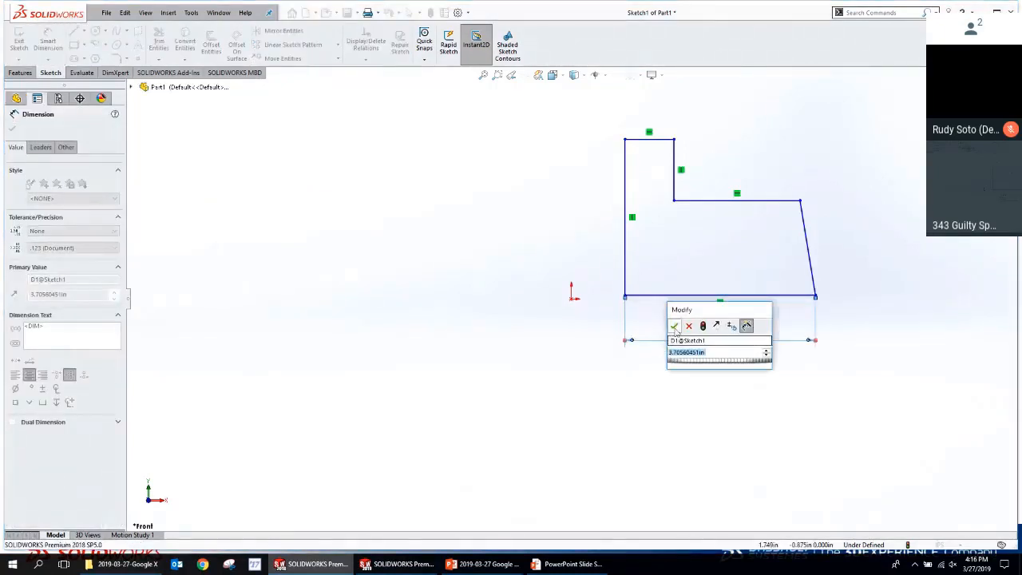
pyautogui.click(674, 326)
pyautogui.click(718, 340)
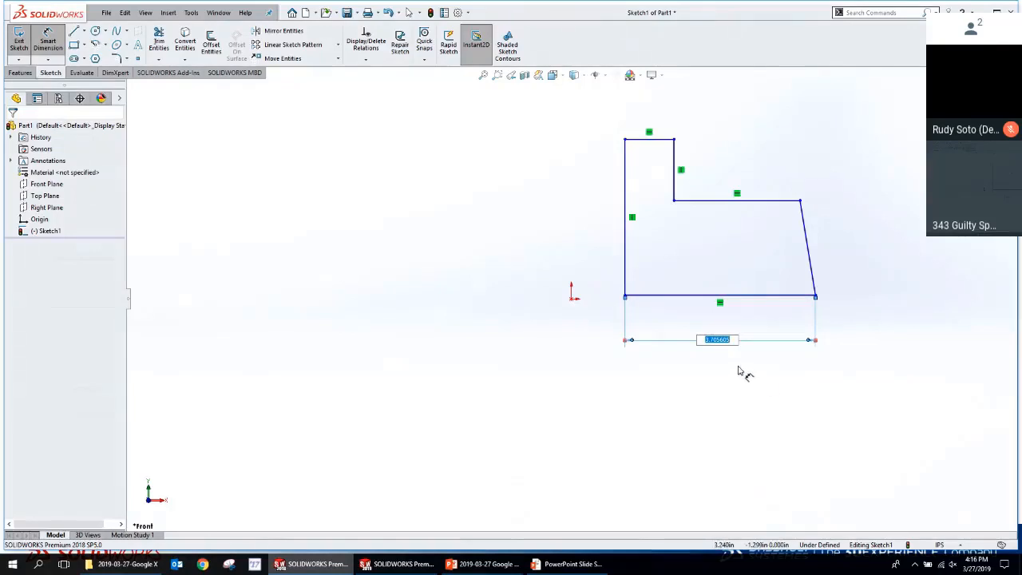
pyautogui.press('Return')
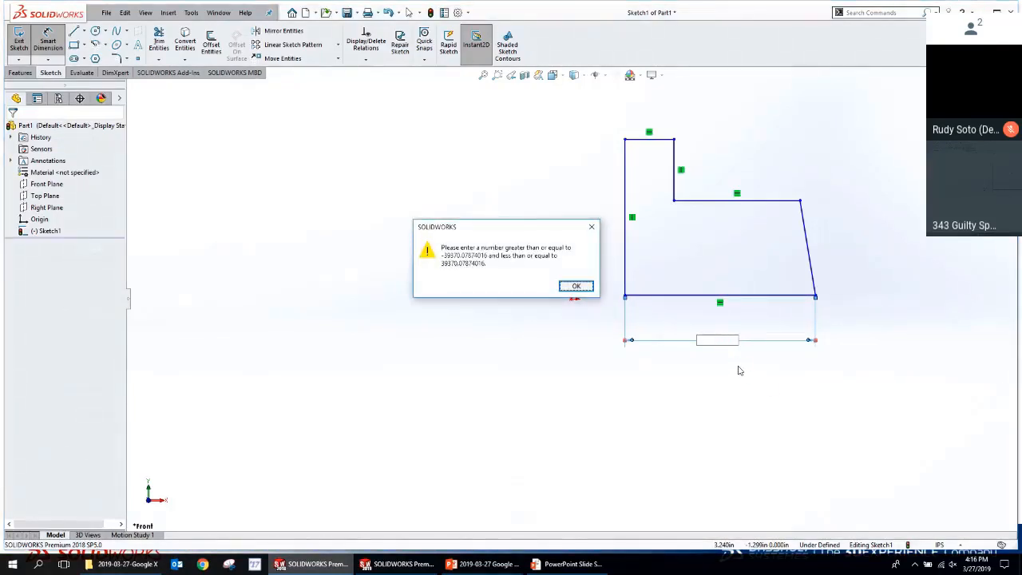
pyautogui.press('Return')
pyautogui.press('Return')
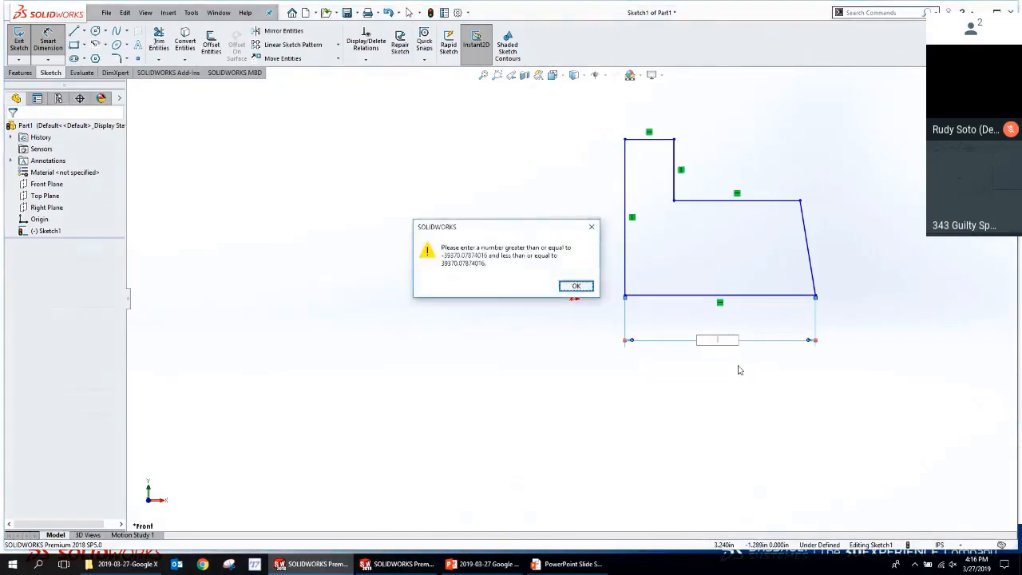
pyautogui.press('Escape')
pyautogui.press('Escape')
pyautogui.press('Escape')
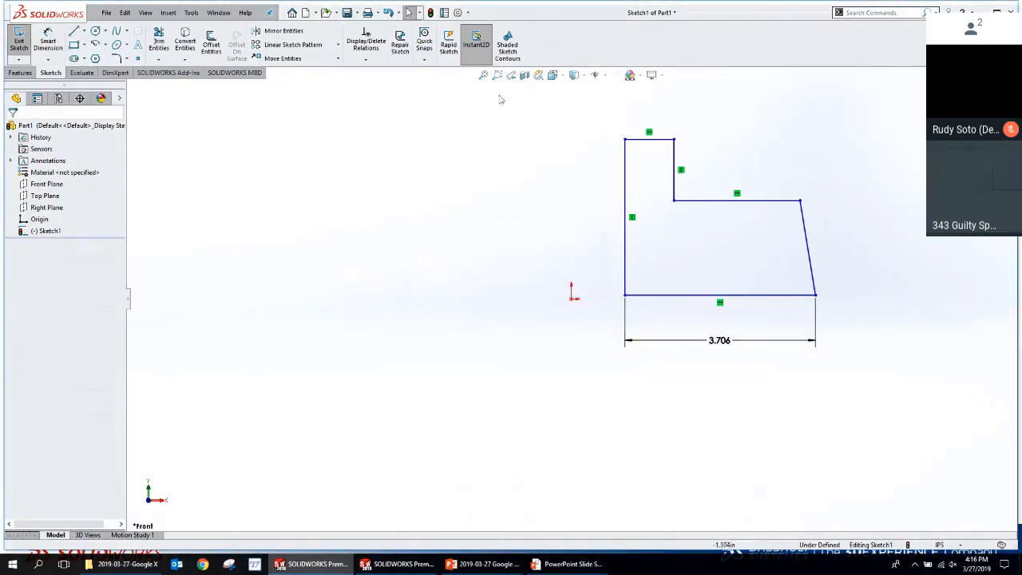
# Turn off Instant2D and place the bottom dimension slightly closer to the profile without changing its value.
pyautogui.click(479, 53)
pyautogui.click(714, 340)
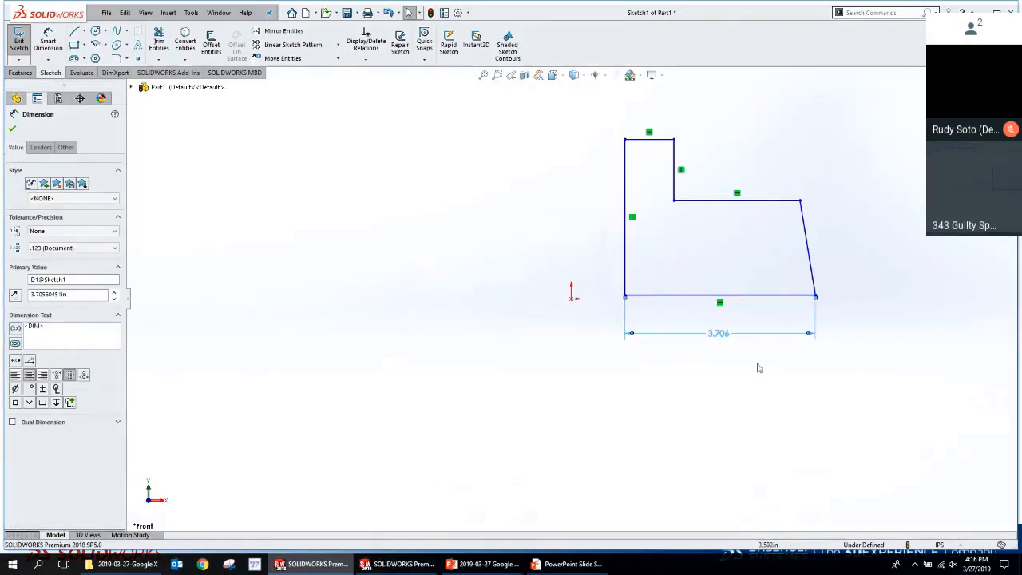
pyautogui.doubleClick(717, 334)
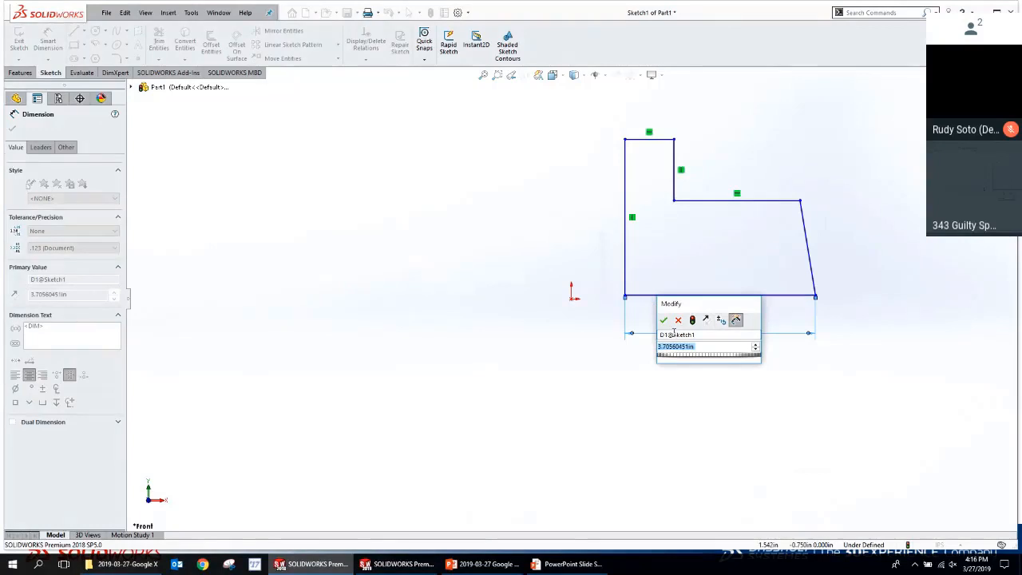
pyautogui.click(679, 320)
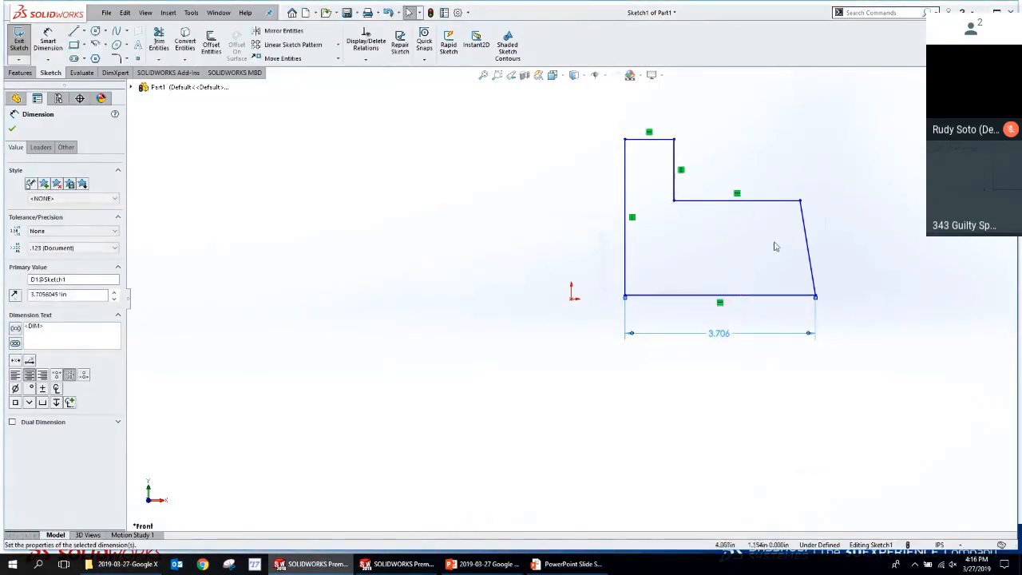
pyautogui.click(587, 192)
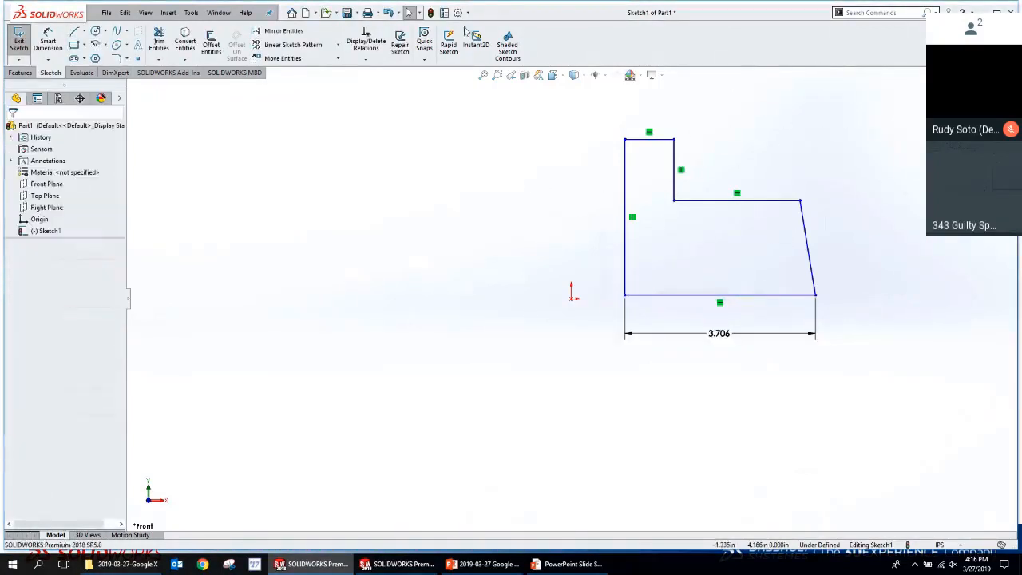
# Extrude the sketched profile into a solid about 1.24 in deep.
pyautogui.click(20, 72)
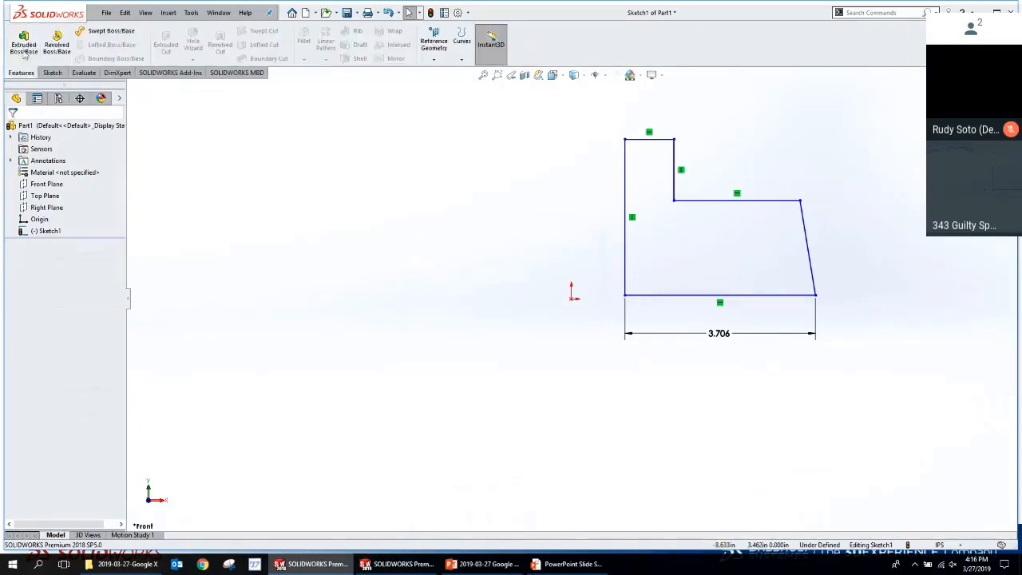
pyautogui.click(23, 42)
pyautogui.moveTo(601, 287); pyautogui.dragTo(559, 326)
pyautogui.click(983, 90)
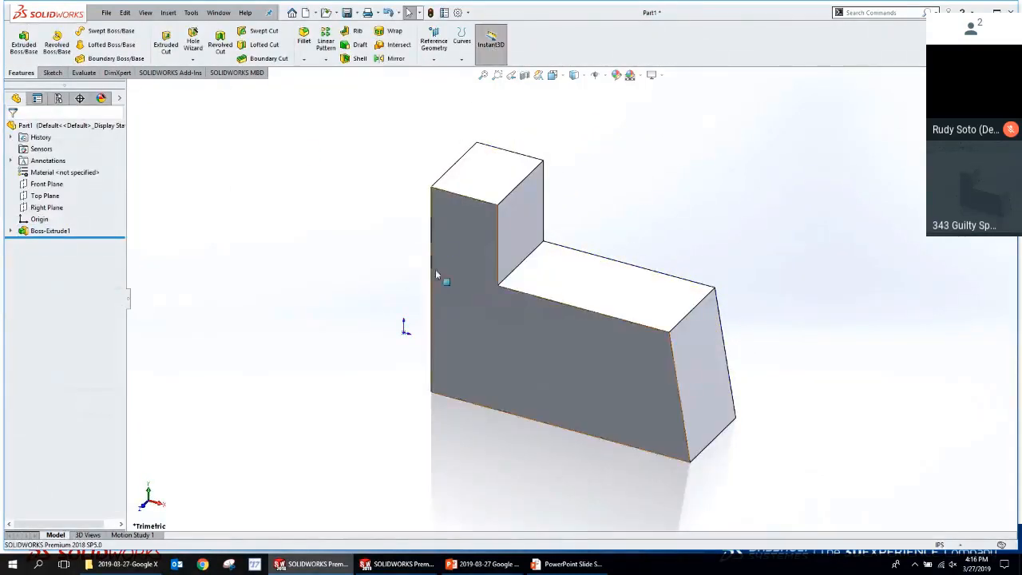
# Pull the solid's front face outward with Instant3D, and set the extrusion depth to 1 in.
pyautogui.click(499, 310)
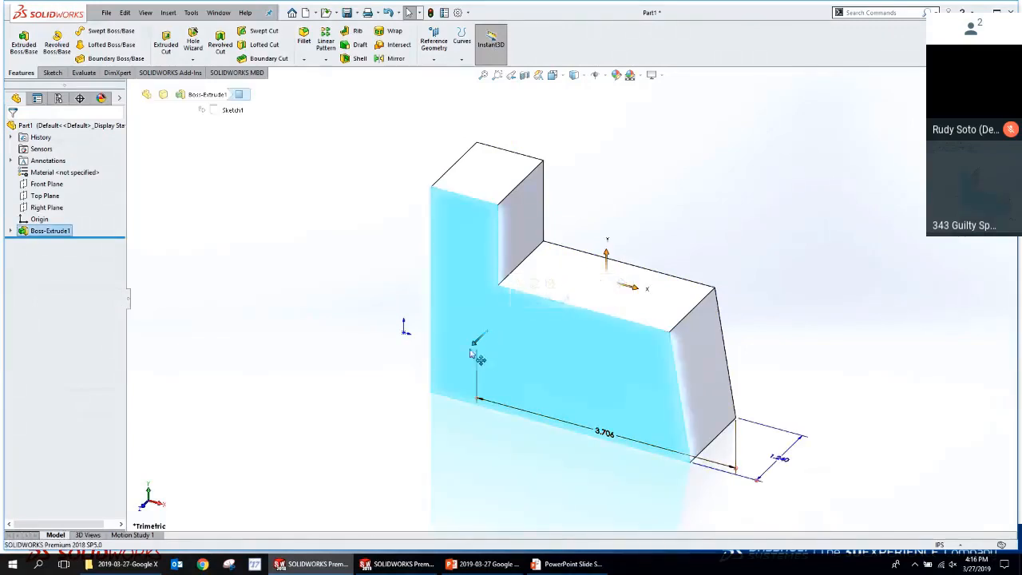
pyautogui.moveTo(477, 348); pyautogui.dragTo(462, 401)
pyautogui.click(773, 473)
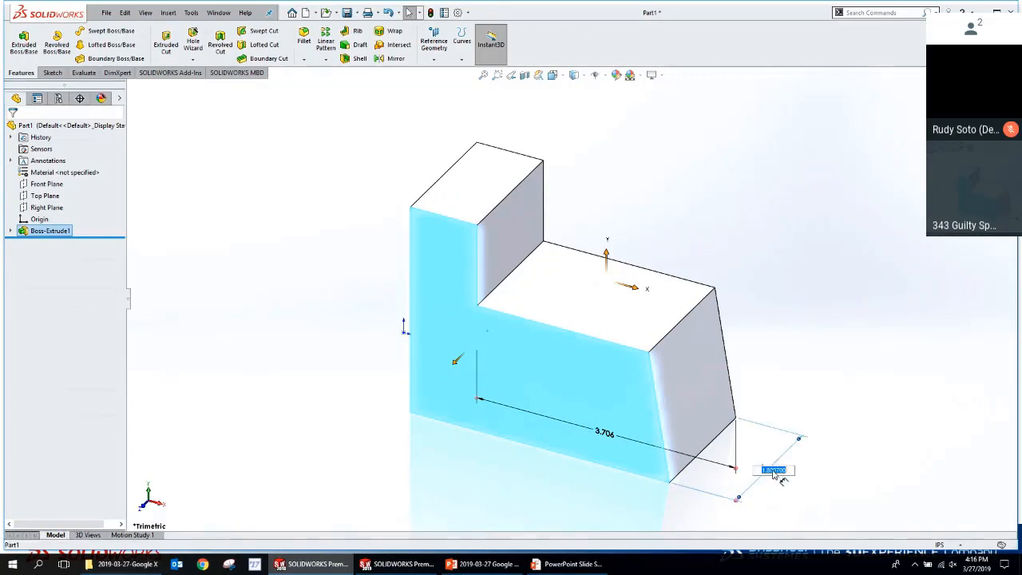
pyautogui.write('1')
pyautogui.press('Return')
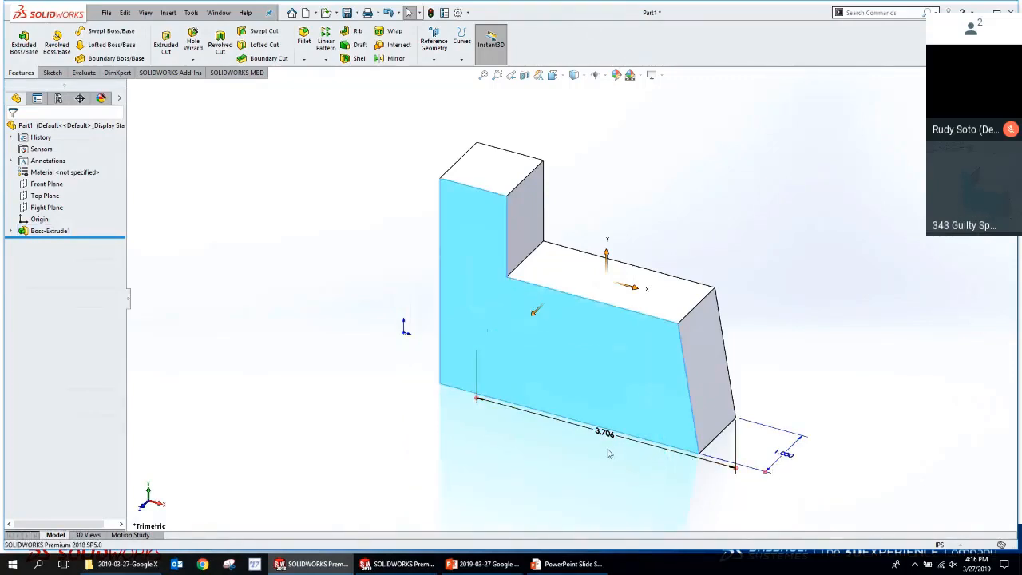
# Set the length of the solid's bottom edge to 3 in directly on the model.
pyautogui.click(609, 444)
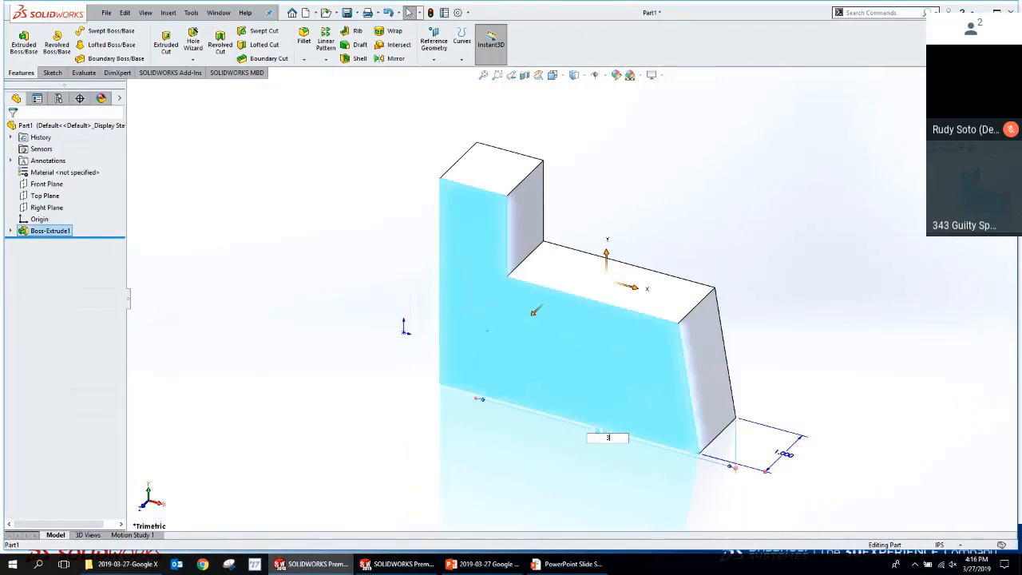
pyautogui.write('3')
pyautogui.press('Return')
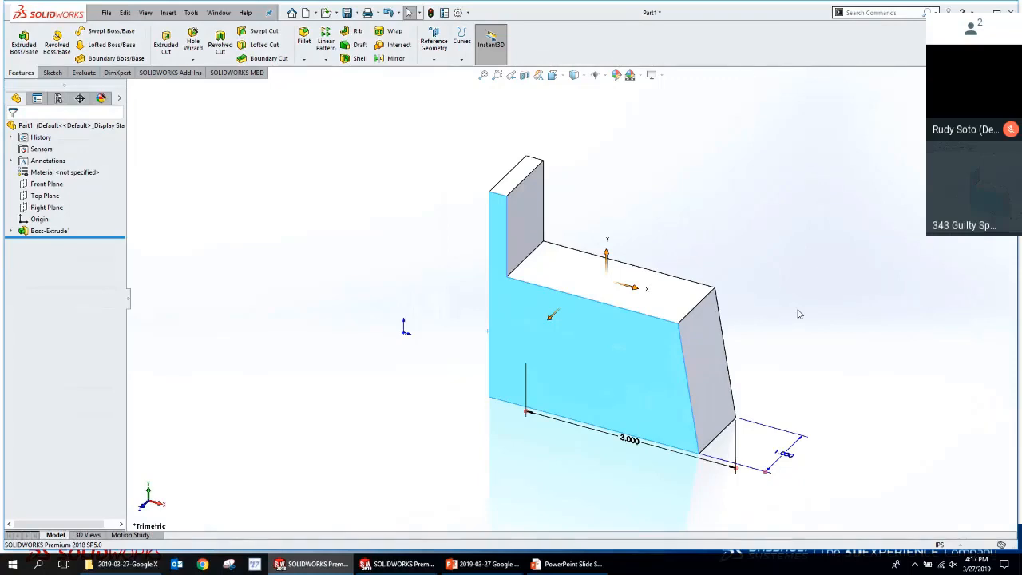
# With Instant3D on, pull the solid's front face outward to deepen the extrusion.
pyautogui.click(480, 51)
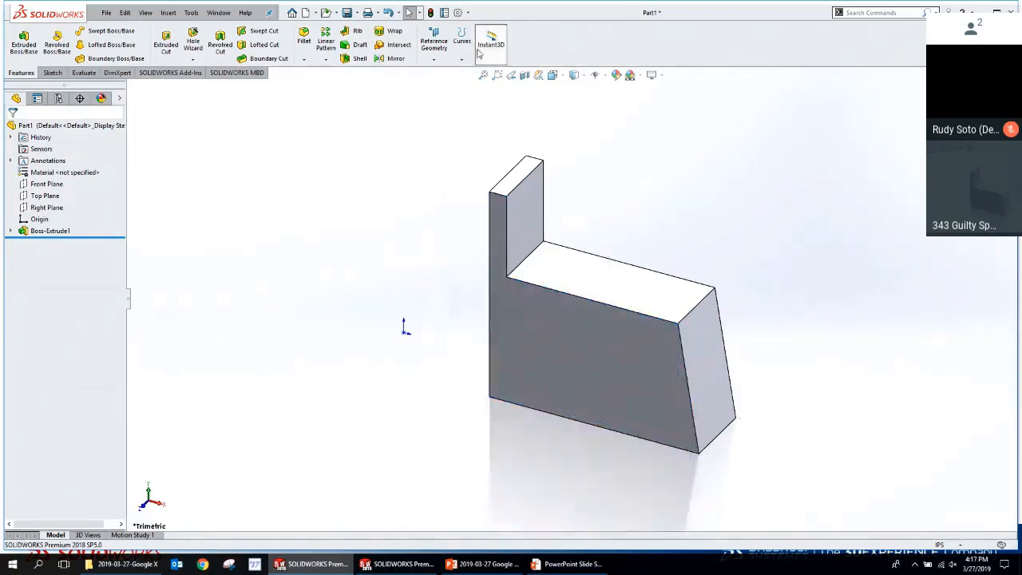
pyautogui.click(493, 52)
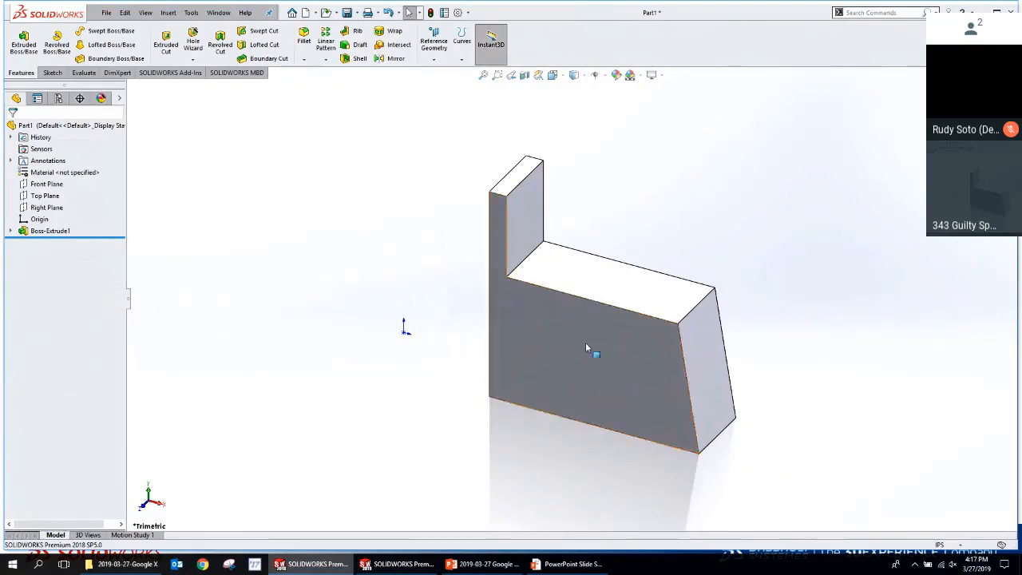
pyautogui.click(588, 344)
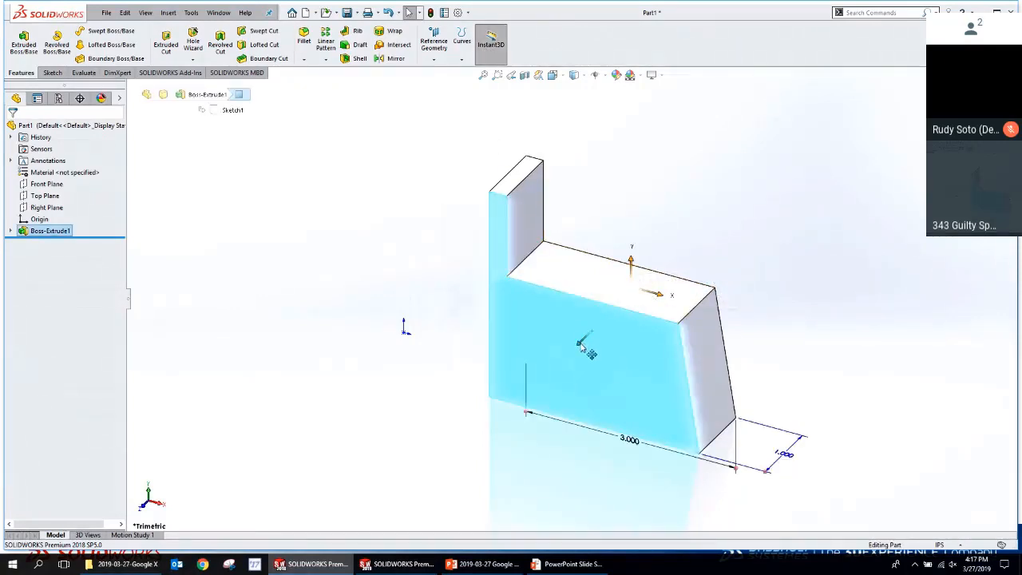
pyautogui.moveTo(579, 344); pyautogui.dragTo(561, 366)
# Turn off Instant3D, and select the solid's front, slanted side and top faces to check for drag handles.
pyautogui.click(492, 49)
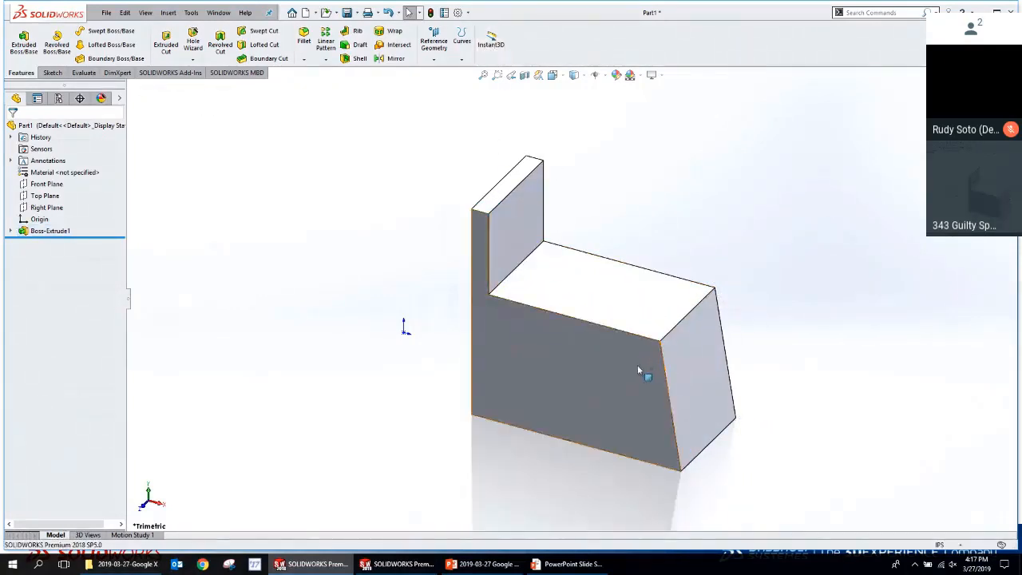
pyautogui.click(589, 382)
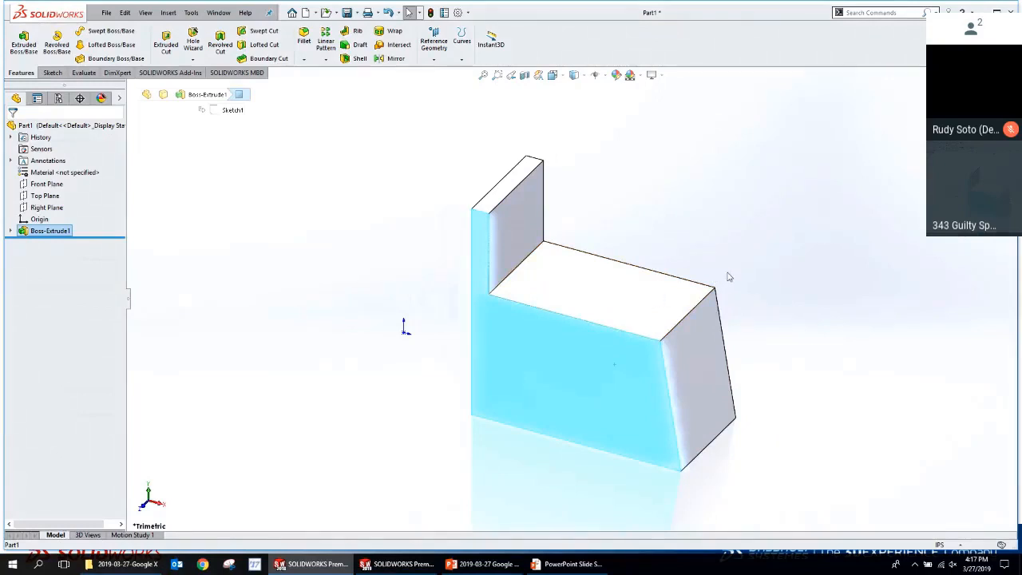
pyautogui.click(690, 383)
pyautogui.click(615, 275)
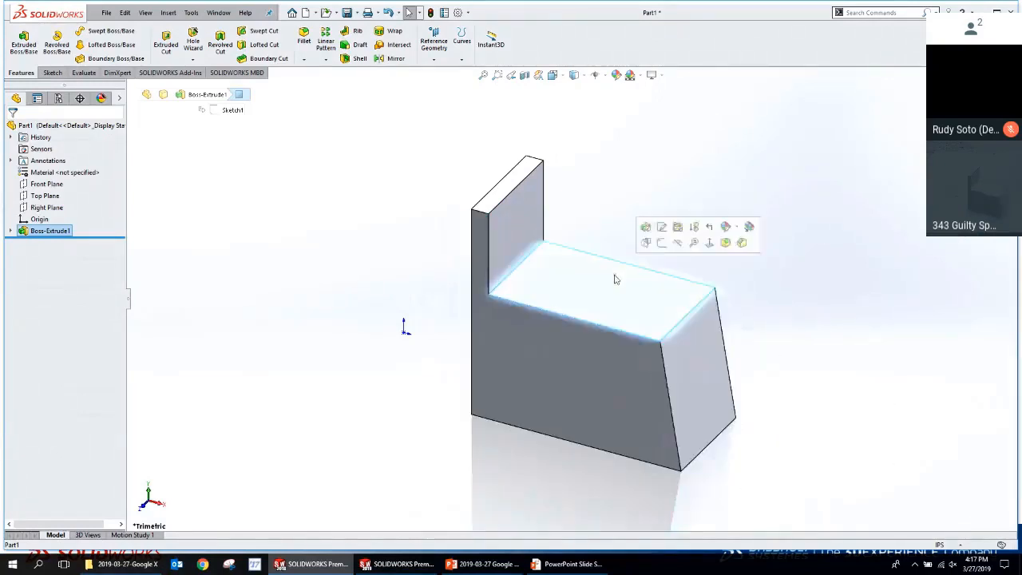
pyautogui.click(555, 203)
# Switch to the PowerPoint slide show and advance to the slide "4. S-KEY SETUP".
pyautogui.click(567, 564)
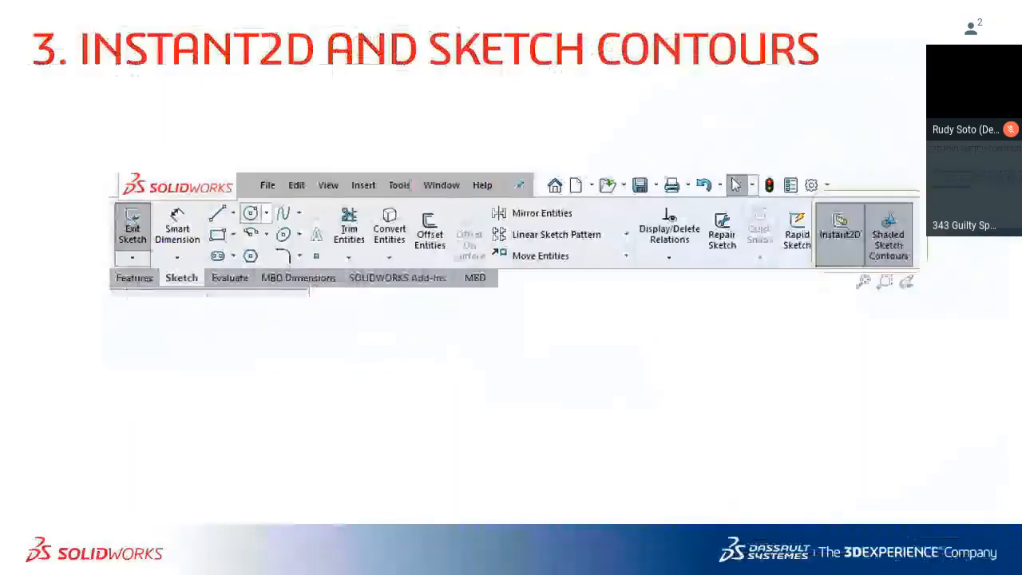
pyautogui.click(627, 303)
pyautogui.click(644, 306)
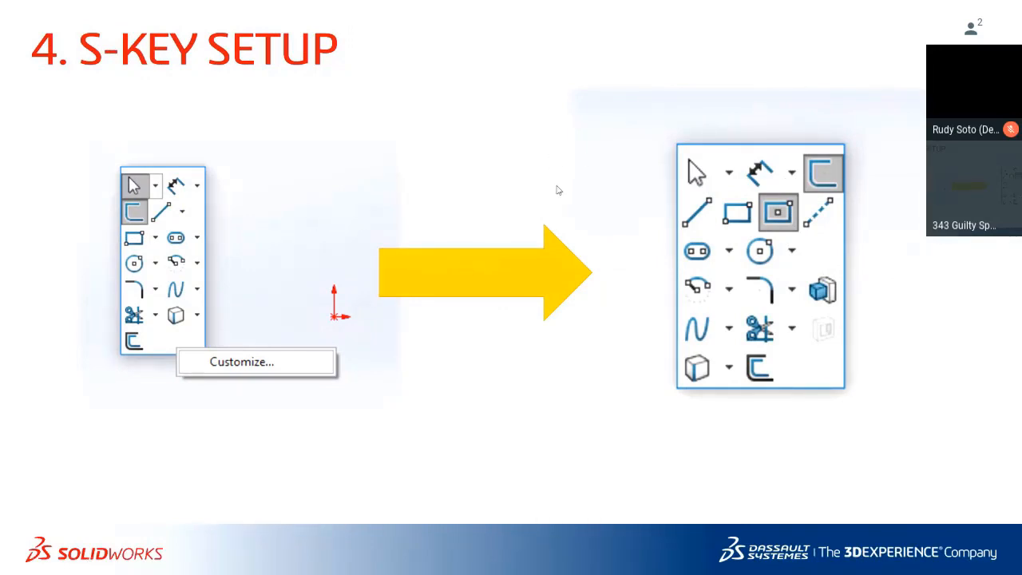
# Switch back to SOLIDWORKS, start a sketch on the solid's front face, and briefly display the sketch shortcut bar.
pyautogui.hotkey('alt', 'Tab')
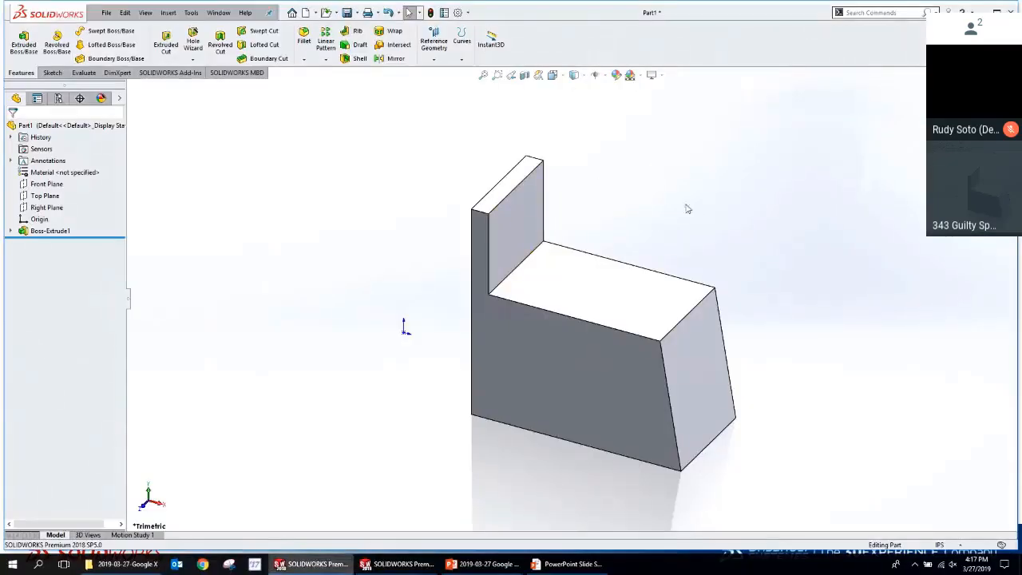
pyautogui.click(514, 337)
pyautogui.click(553, 308)
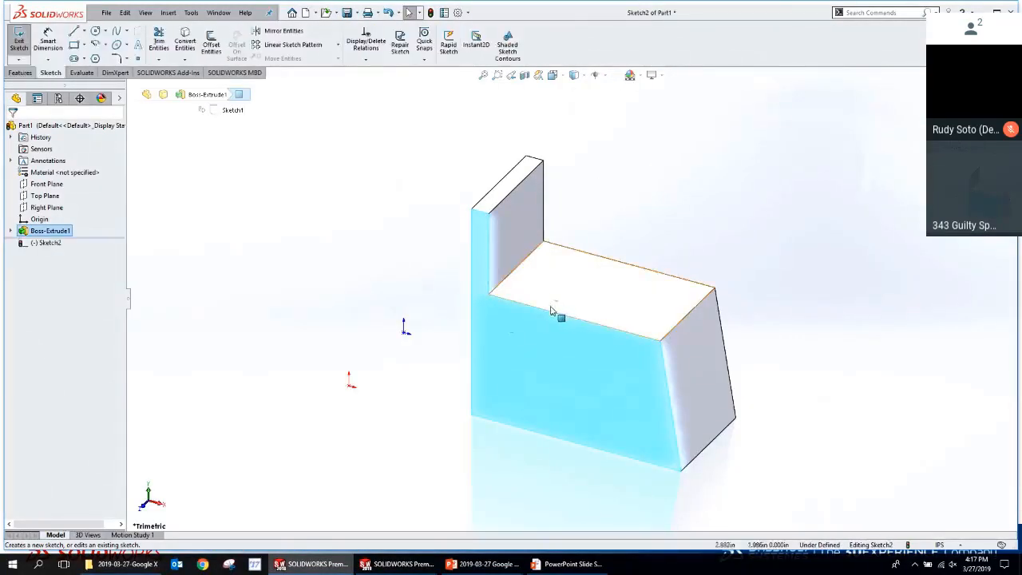
pyautogui.press('s')
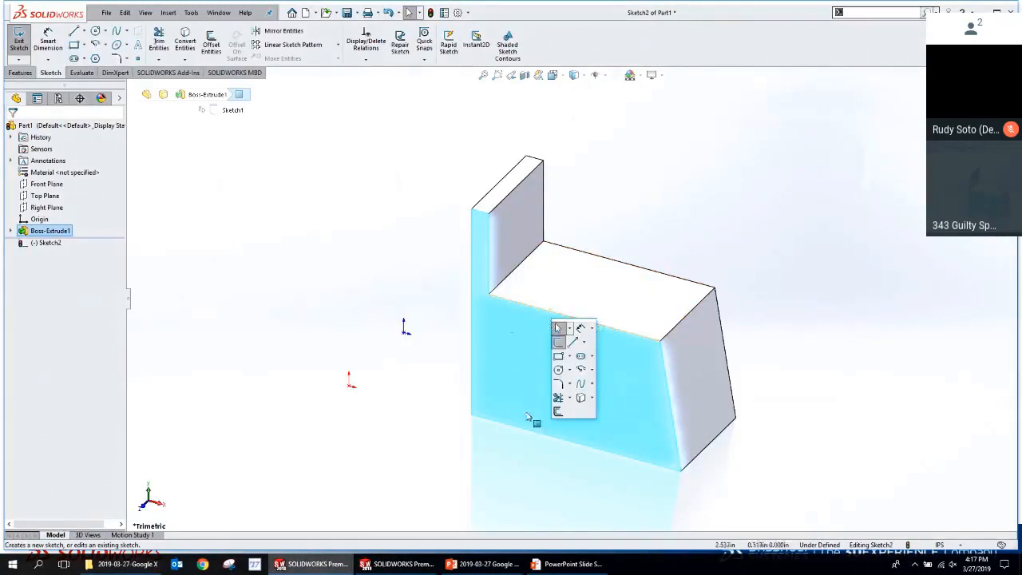
pyautogui.click(705, 232)
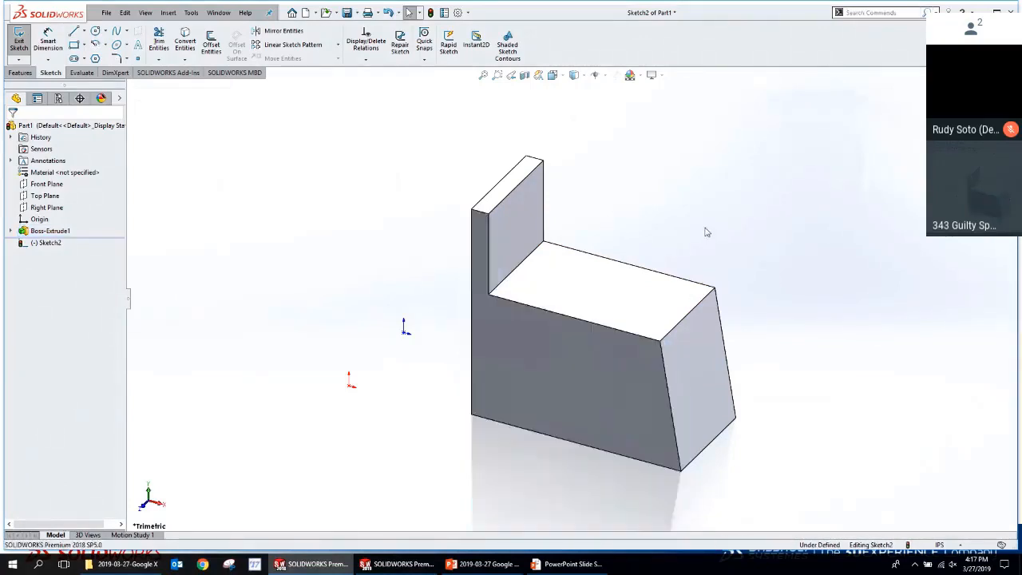
# Display the sketch shortcut bar while facing the sketch plane, and leave the sketch to display the part shortcut bar.
pyautogui.hotkey('ctrl', '8')
pyautogui.press('s')
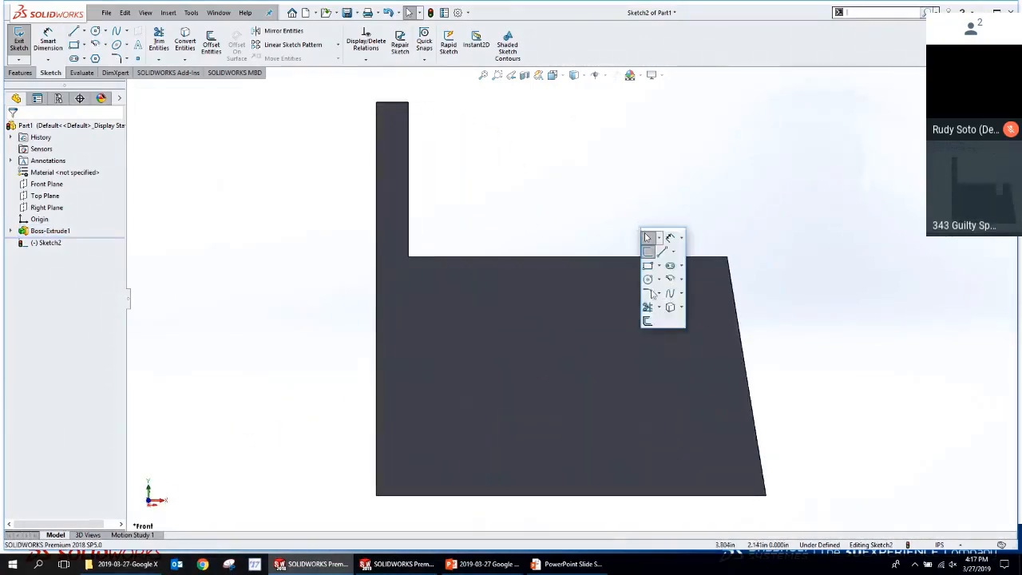
pyautogui.press('s')
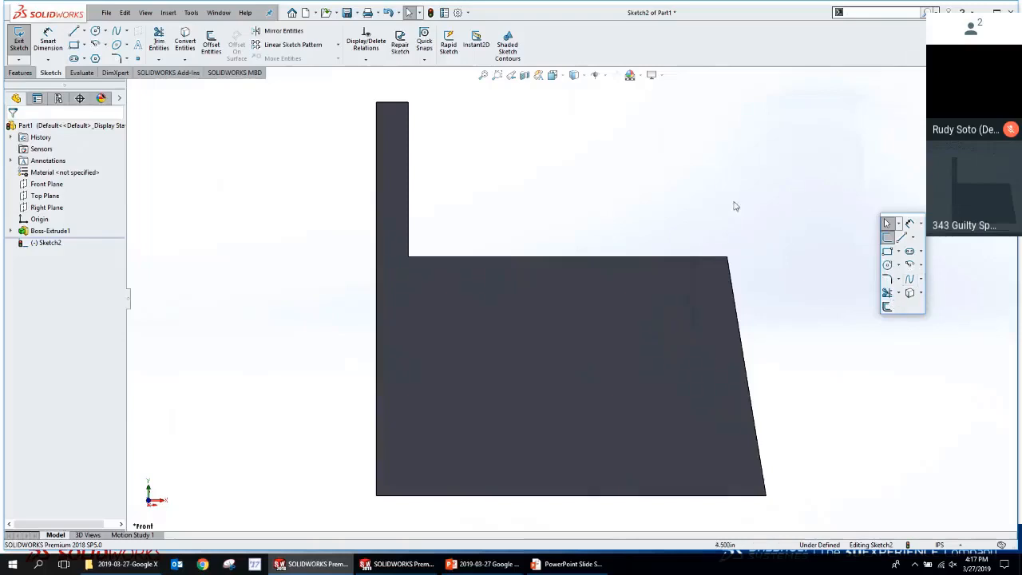
pyautogui.moveTo(709, 187); pyautogui.dragTo(678, 228, button='middle')
pyautogui.click(986, 91)
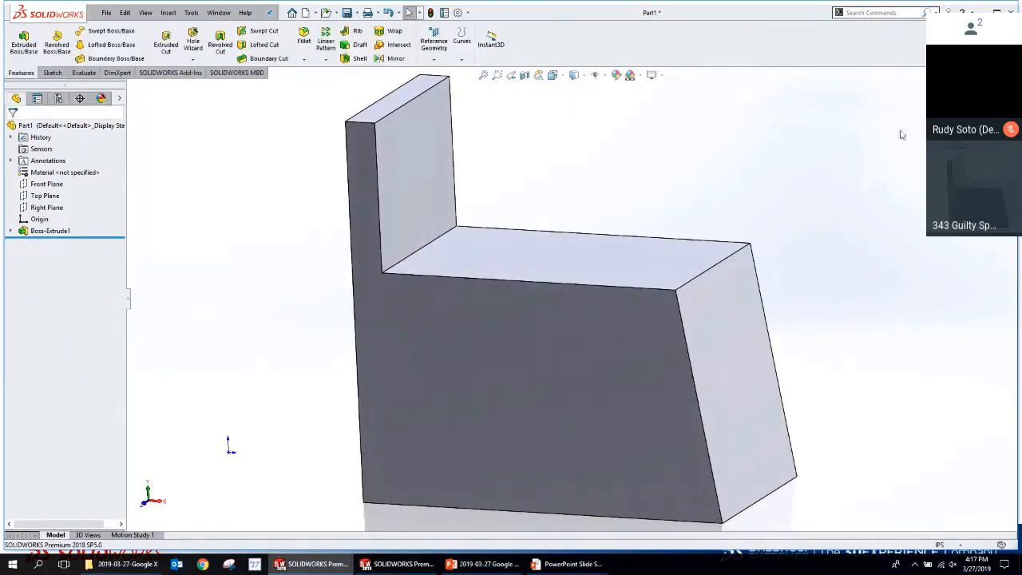
pyautogui.press('s')
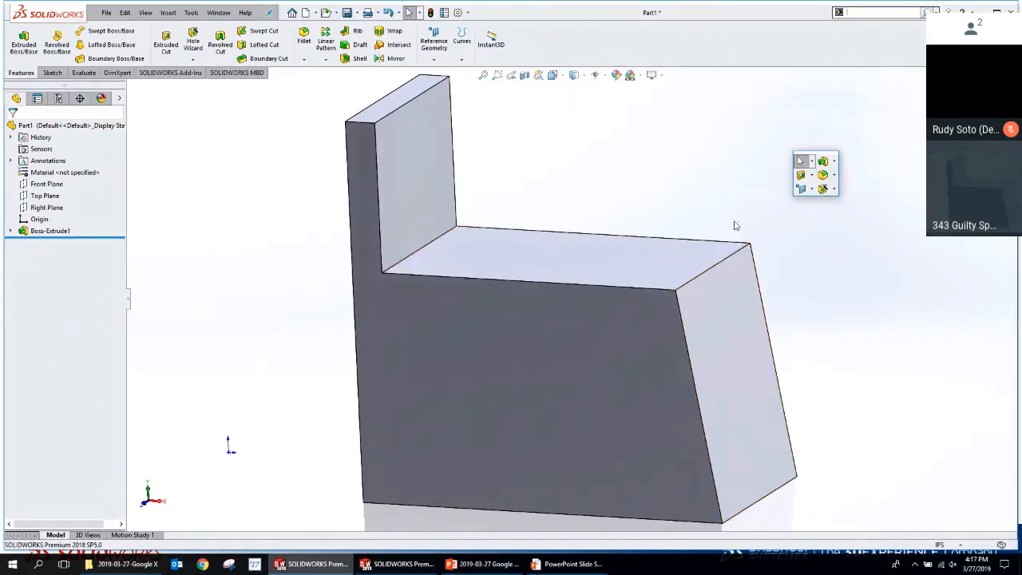
# Start a new sketch on the solid's front face and open the customization settings of the sketch shortcut bar.
pyautogui.click(609, 337)
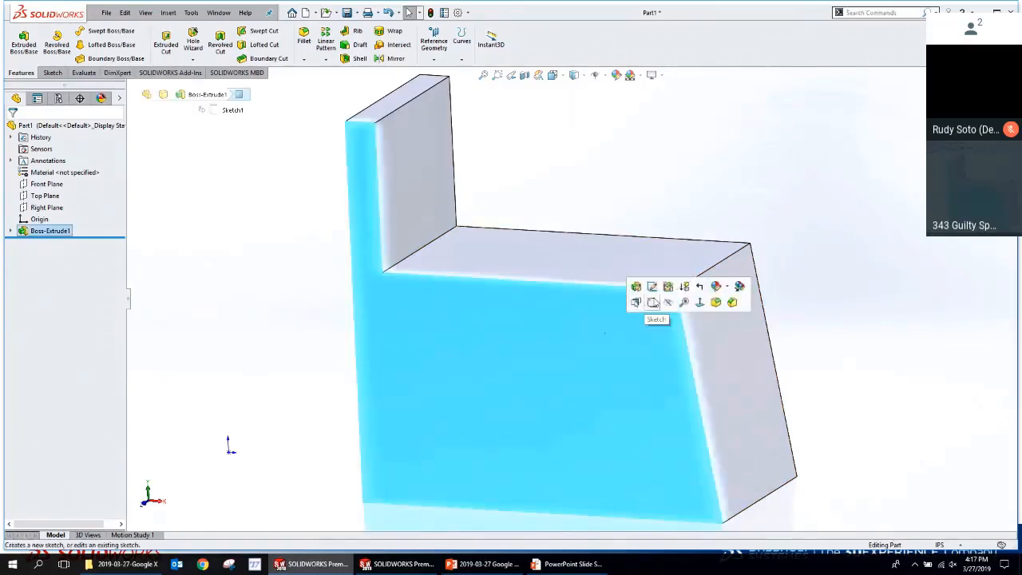
pyautogui.click(647, 299)
pyautogui.press('s')
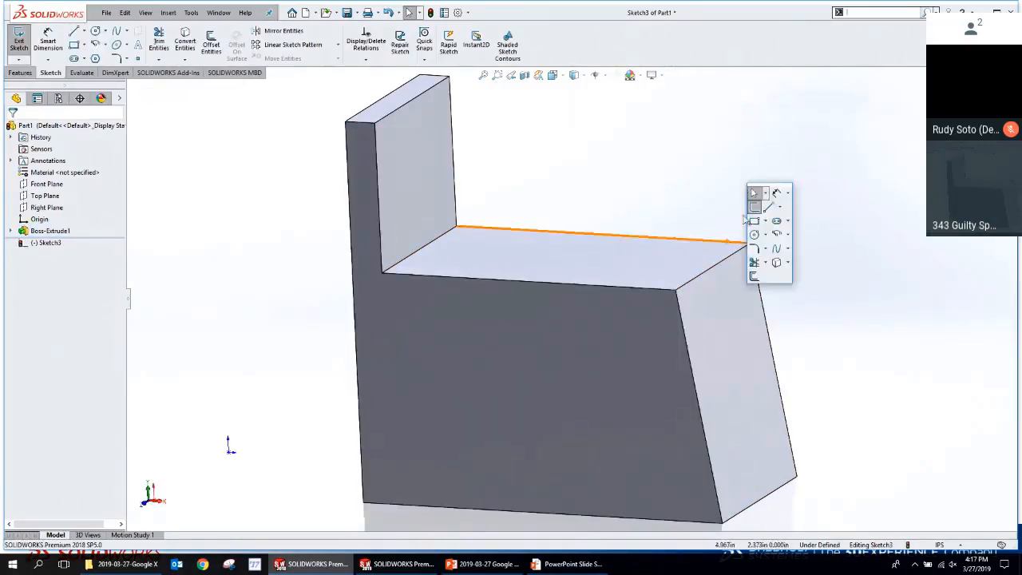
pyautogui.rightClick(771, 246)
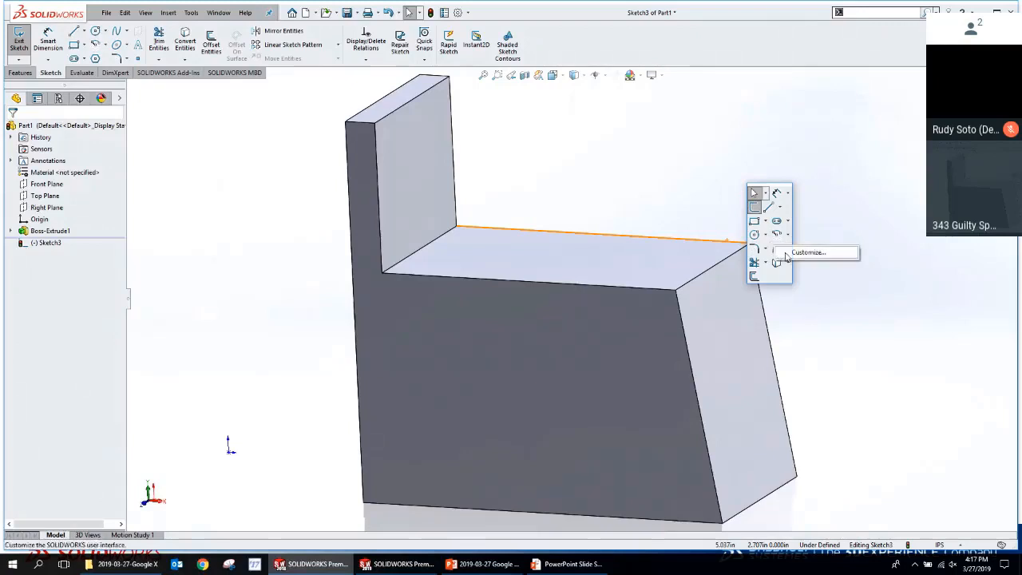
pyautogui.click(807, 252)
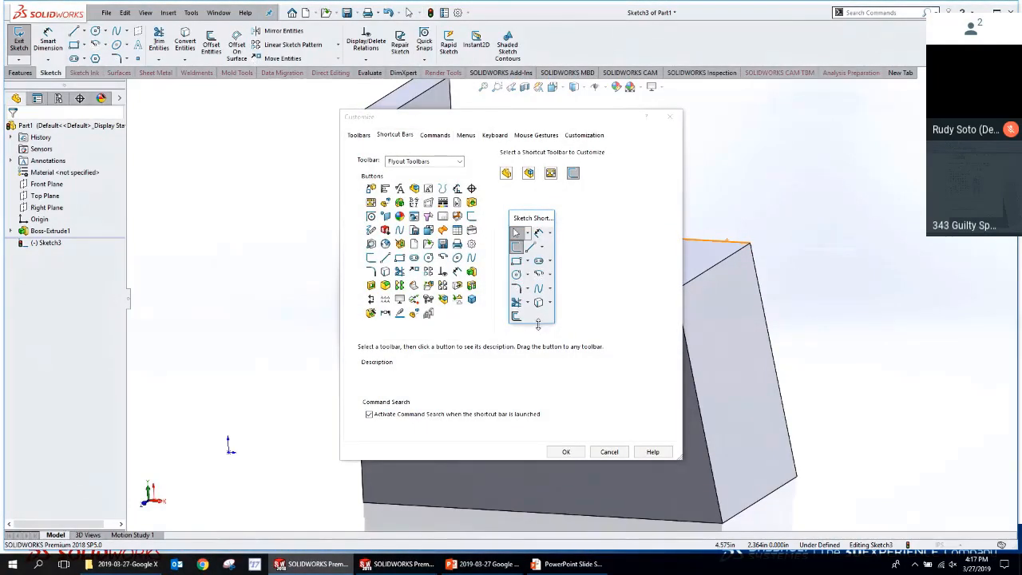
# Replace the Line and rectangle flyouts on the sketch shortcut bar with separate Line, Corner Rectangle, Center Rectangle and Centerline commands from the Sketch toolbar.
pyautogui.moveTo(537, 323); pyautogui.dragTo(545, 305)
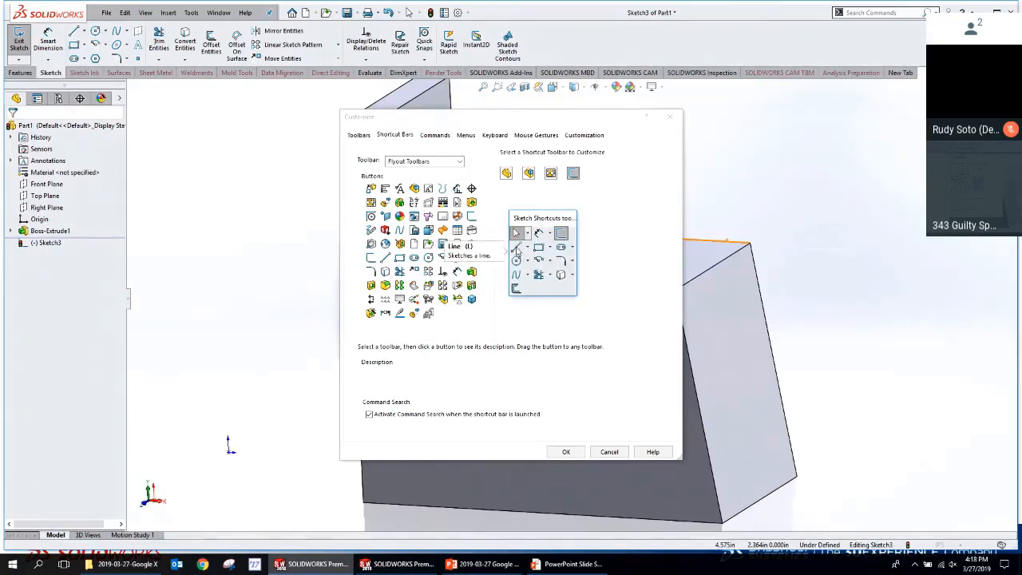
pyautogui.moveTo(516, 250)
pyautogui.mouseDown()
pyautogui.moveTo(588, 325)
pyautogui.moveTo(589, 316)
pyautogui.mouseUp()
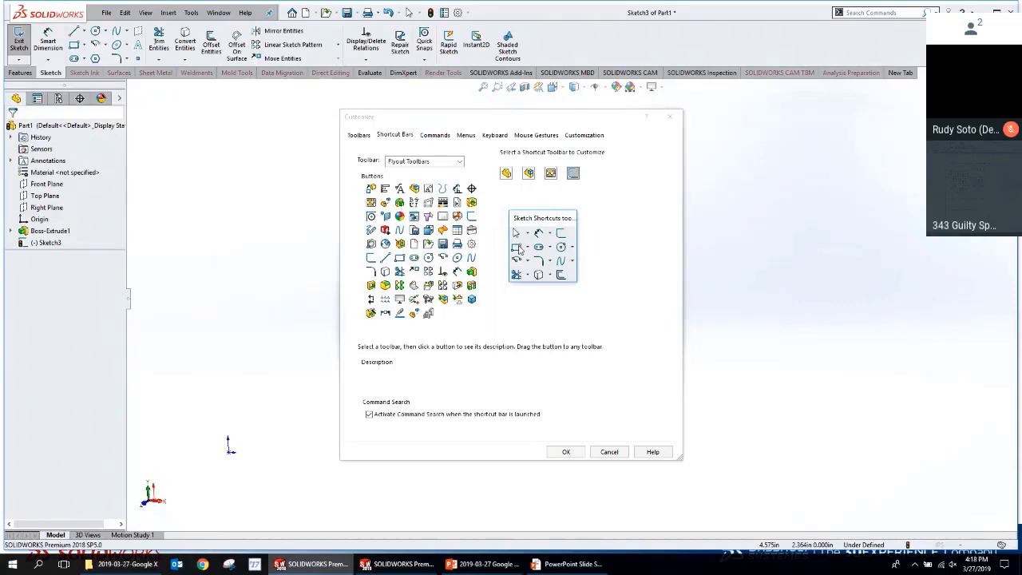
pyautogui.click(459, 162)
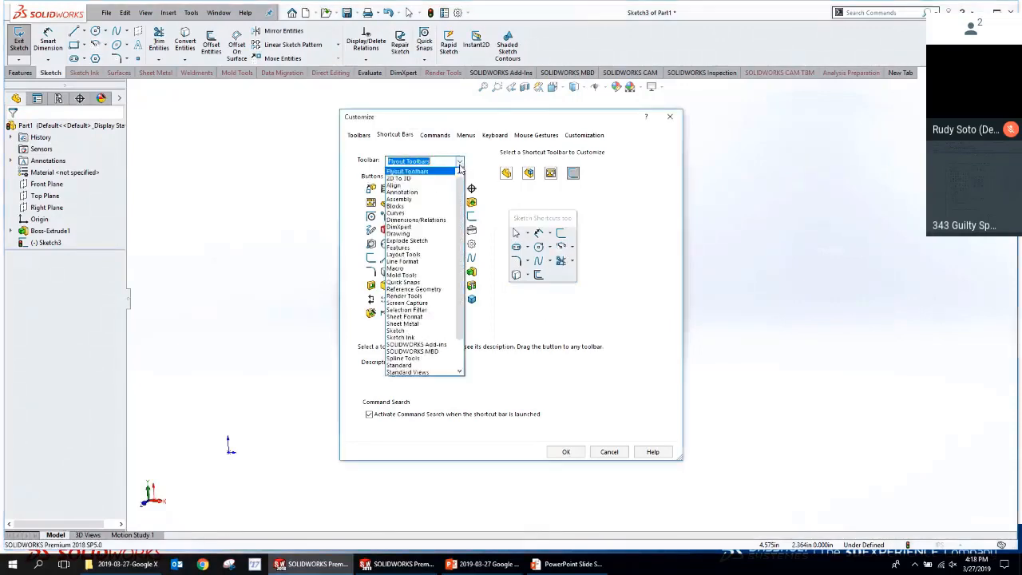
pyautogui.click(395, 330)
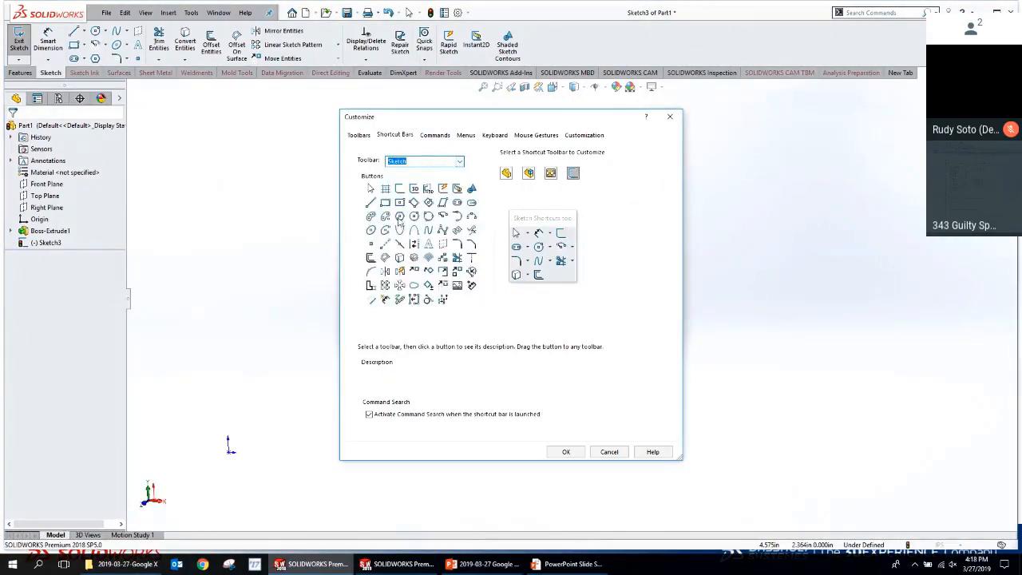
pyautogui.moveTo(372, 204)
pyautogui.mouseDown()
pyautogui.moveTo(501, 264)
pyautogui.moveTo(520, 260)
pyautogui.moveTo(515, 249)
pyautogui.mouseUp()
pyautogui.moveTo(386, 207)
pyautogui.mouseDown()
pyautogui.moveTo(533, 261)
pyautogui.moveTo(528, 248)
pyautogui.mouseUp()
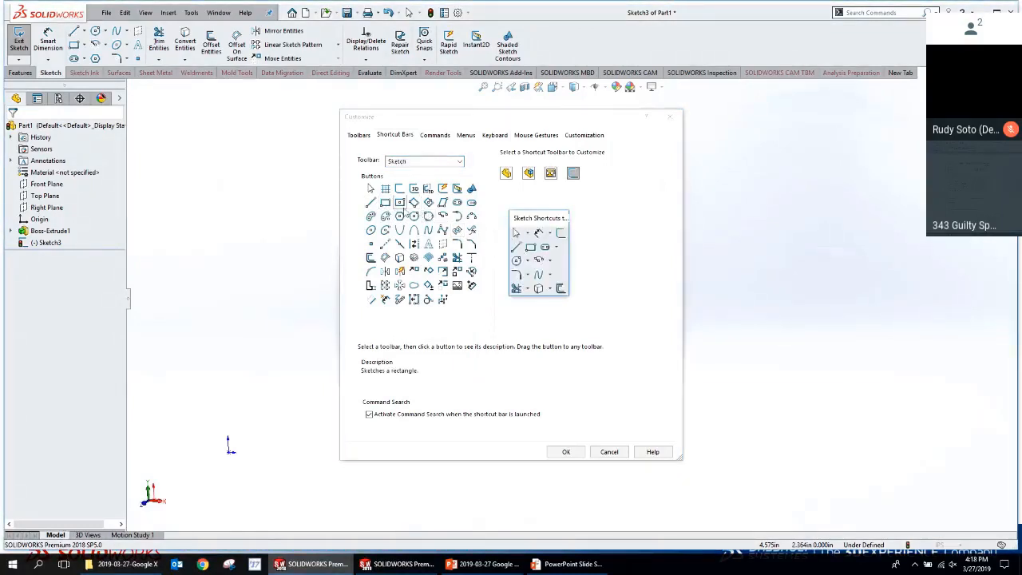
pyautogui.moveTo(403, 209); pyautogui.dragTo(539, 254)
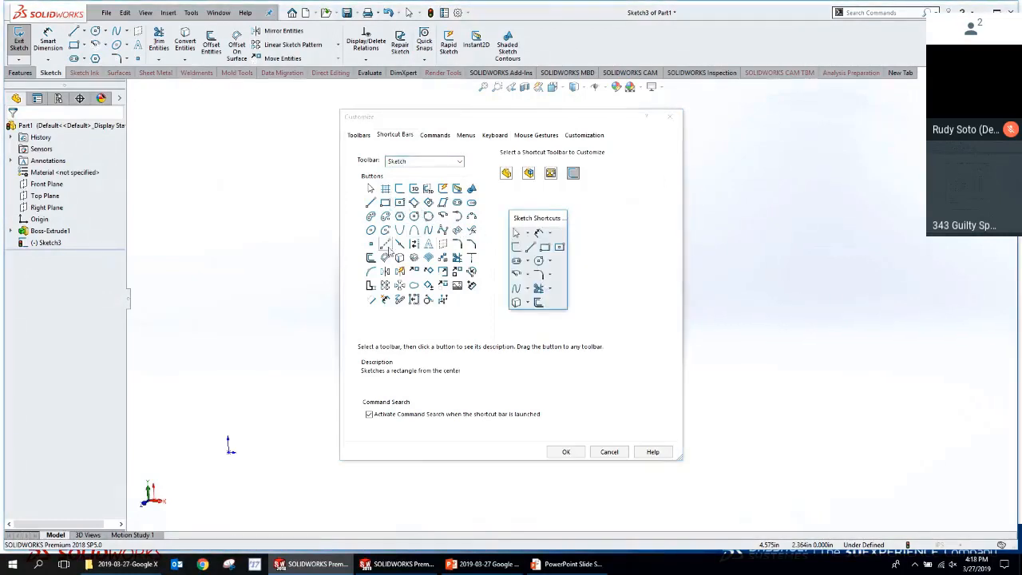
pyautogui.moveTo(388, 247)
pyautogui.mouseDown()
pyautogui.moveTo(554, 267)
pyautogui.moveTo(566, 251)
pyautogui.mouseUp()
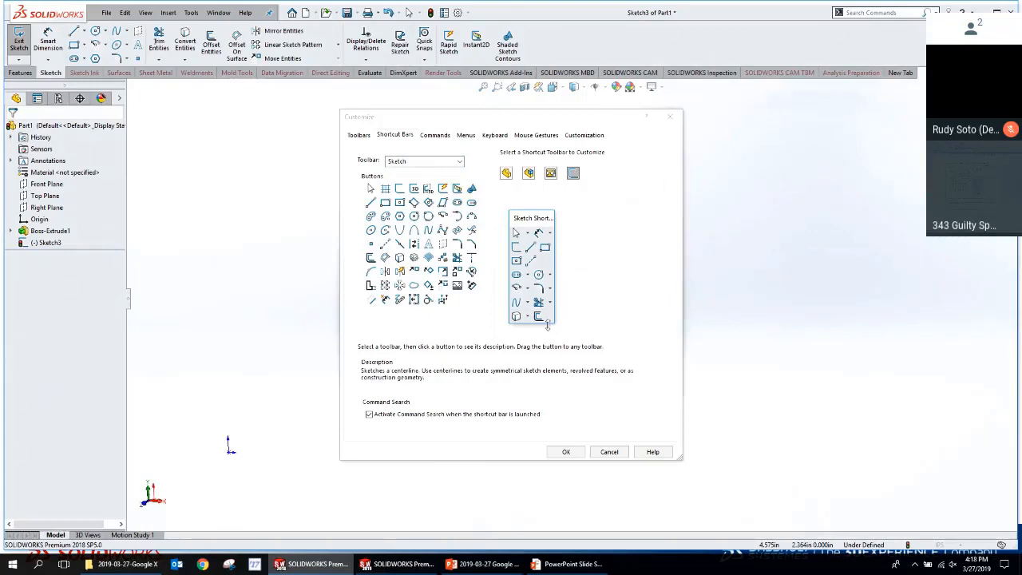
pyautogui.moveTo(547, 323); pyautogui.dragTo(548, 319)
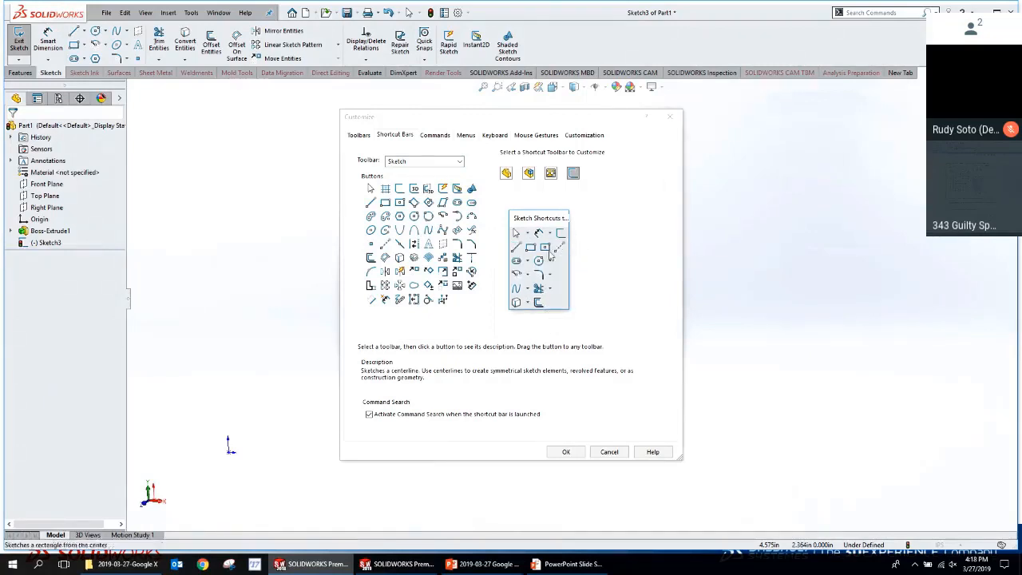
# Add Extruded Boss/Base and Extruded Cut from the Features toolbar to the sketch shortcut bar and accept the customization.
pyautogui.click(463, 163)
pyautogui.click(460, 162)
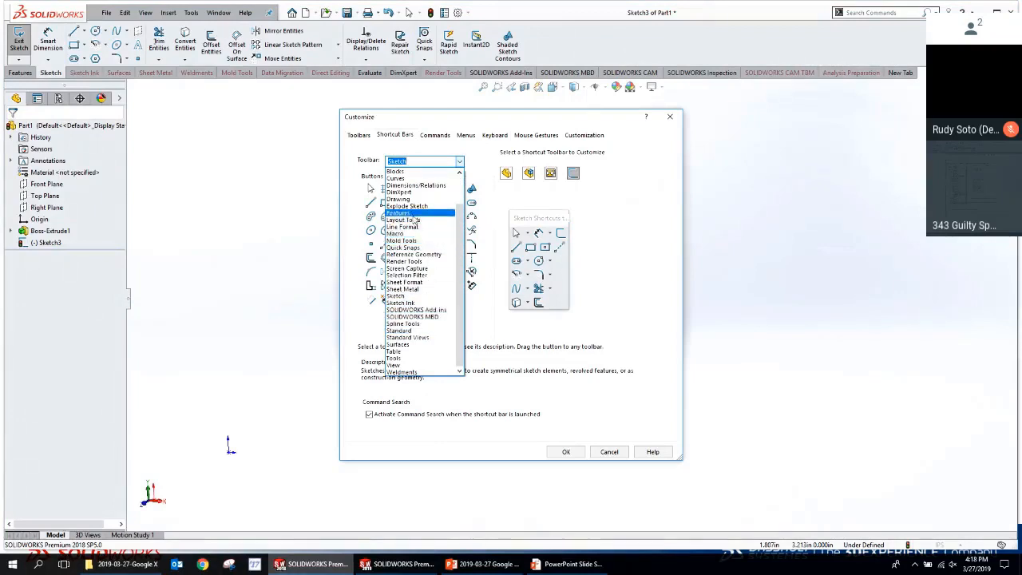
pyautogui.click(399, 213)
pyautogui.moveTo(370, 189)
pyautogui.mouseDown()
pyautogui.moveTo(530, 276)
pyautogui.moveTo(560, 275)
pyautogui.mouseUp()
pyautogui.moveTo(457, 193); pyautogui.dragTo(549, 294)
pyautogui.click(564, 451)
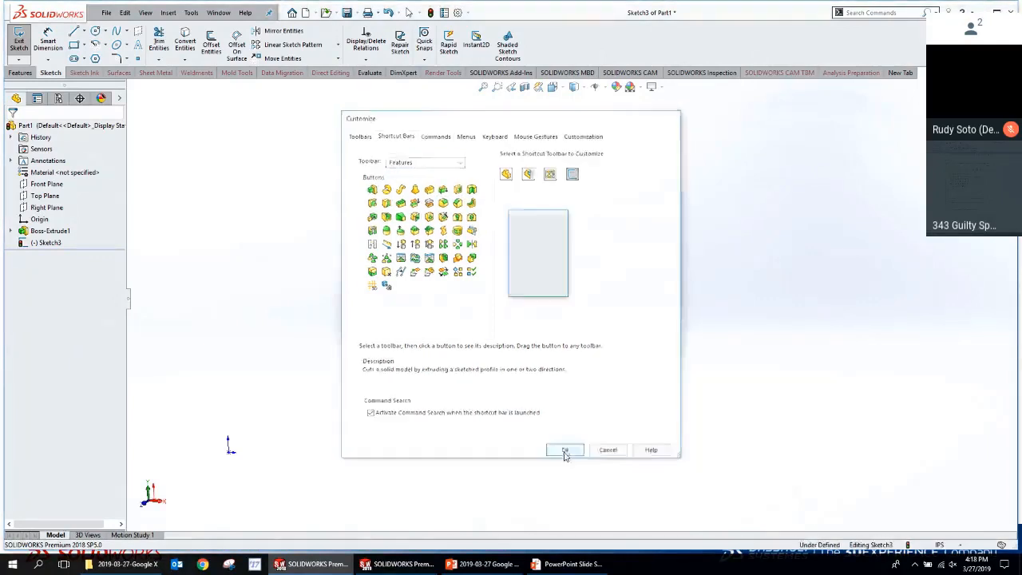
# Start a fresh sketch on the solid's front face and use the shortcut bar's Circle tool to draw a circle of about 0.5 in radius.
pyautogui.scroll(2, 502, 241)
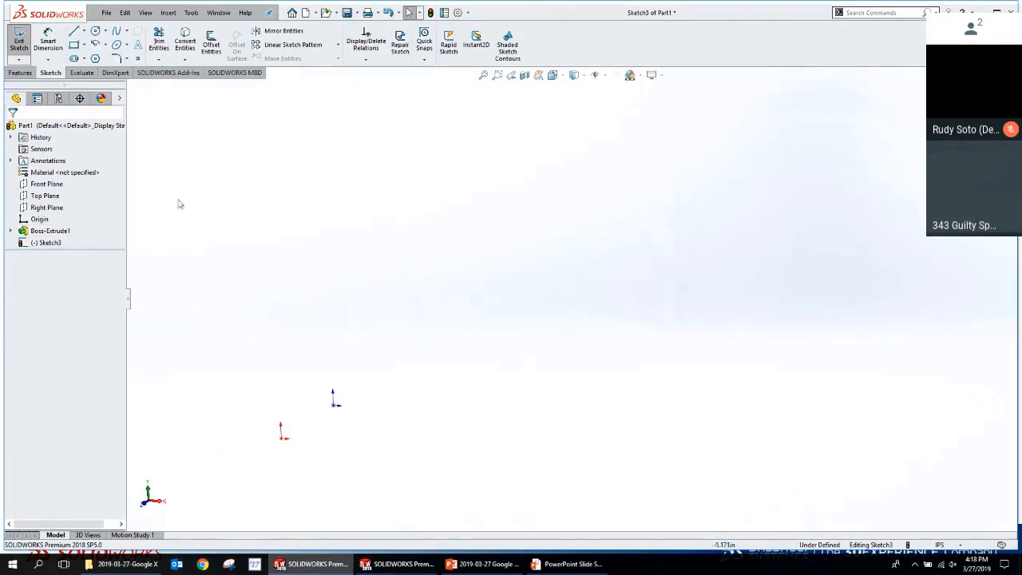
pyautogui.click(56, 231)
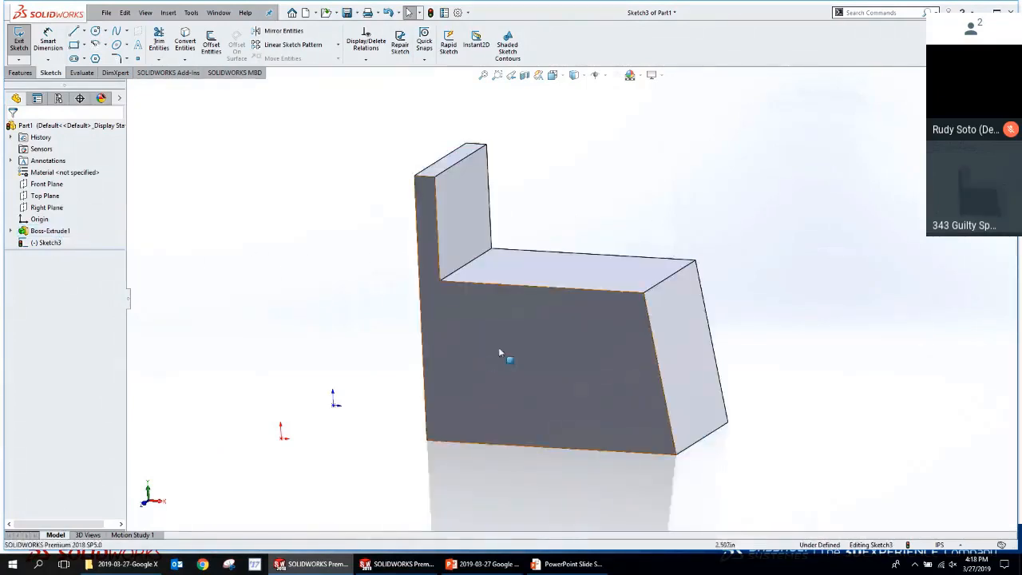
pyautogui.click(520, 351)
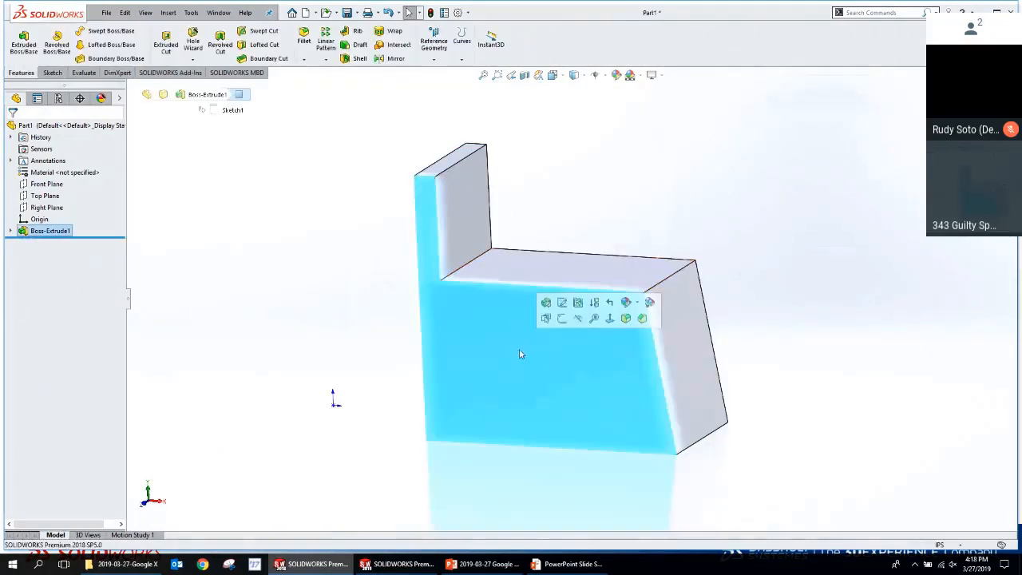
pyautogui.click(554, 320)
pyautogui.press('s')
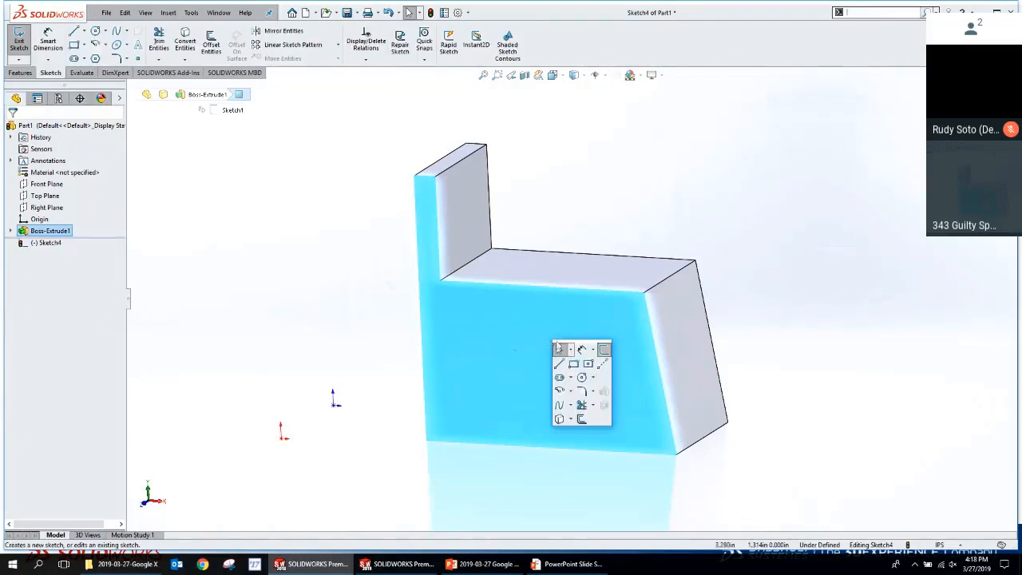
pyautogui.click(582, 380)
pyautogui.click(574, 396)
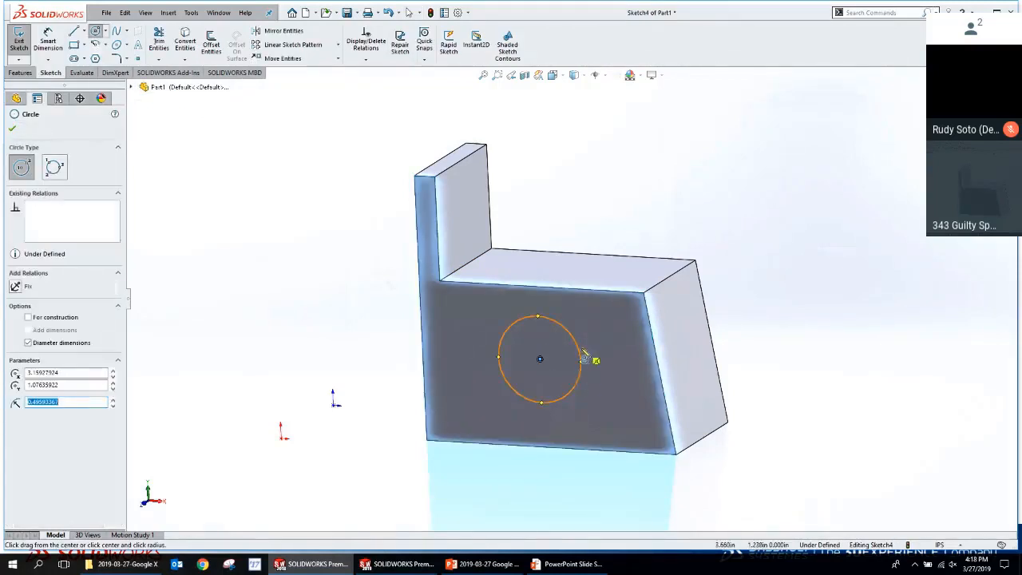
# Launch Extruded Cut from the shortcut bar and cut the circle through the entire solid.
pyautogui.press('s')
pyautogui.click(643, 415)
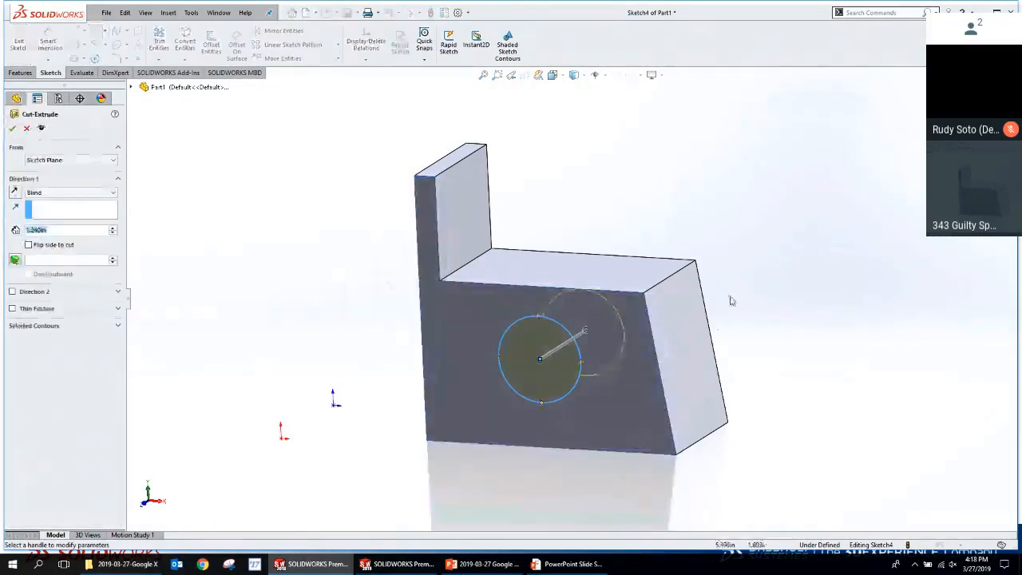
pyautogui.rightClick(791, 251)
pyautogui.click(834, 327)
pyautogui.press('Return')
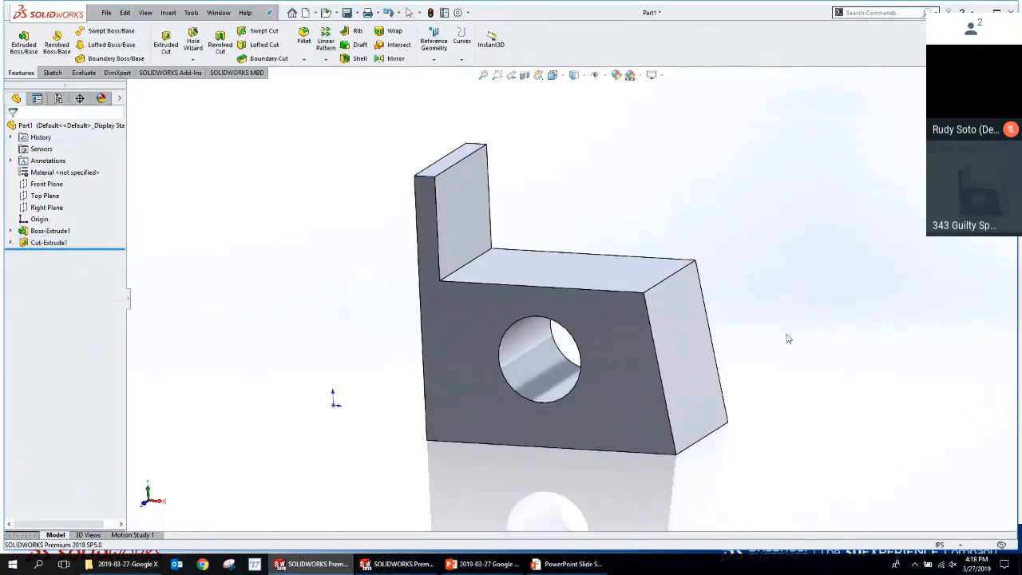
pyautogui.moveTo(787, 338)
pyautogui.mouseDown(button='middle')
pyautogui.moveTo(816, 306)
pyautogui.moveTo(787, 323)
pyautogui.mouseUp(button='middle')
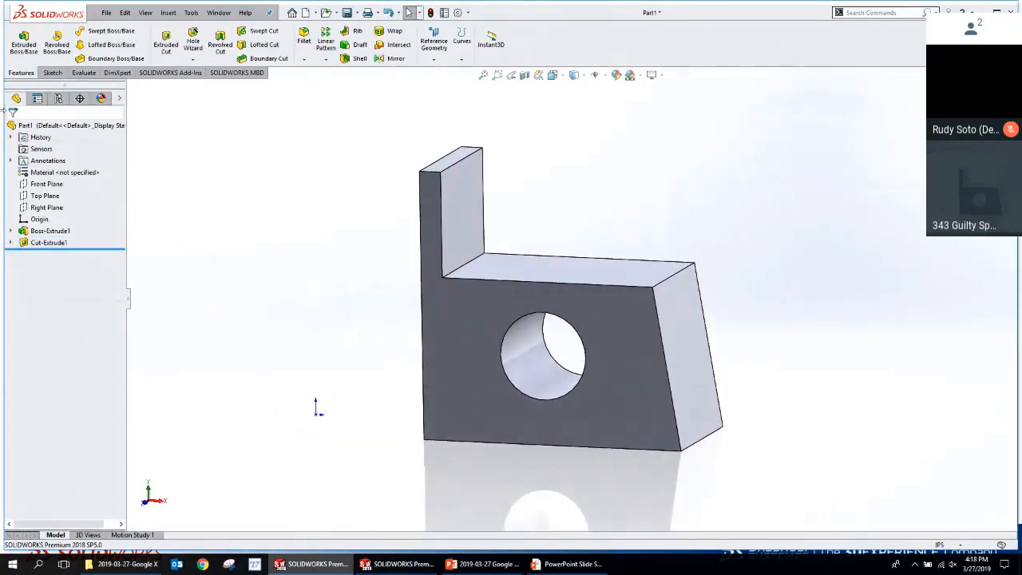
pyautogui.moveTo(870, 447); pyautogui.dragTo(846, 506, button='middle')
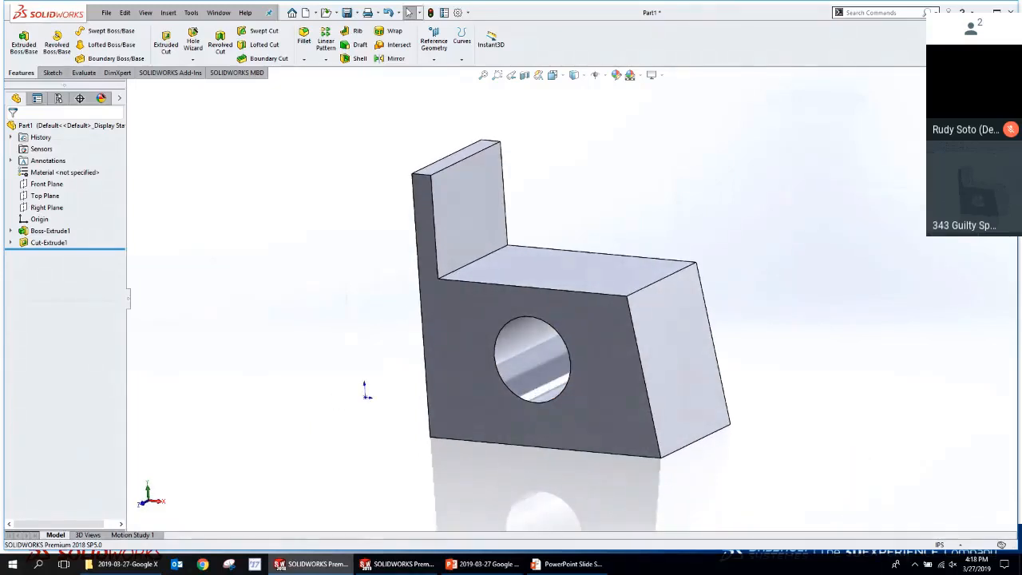
# Switch to the PowerPoint slide show and advance to the slide "5. MOUSE GESTURES?".
pyautogui.click(607, 397)
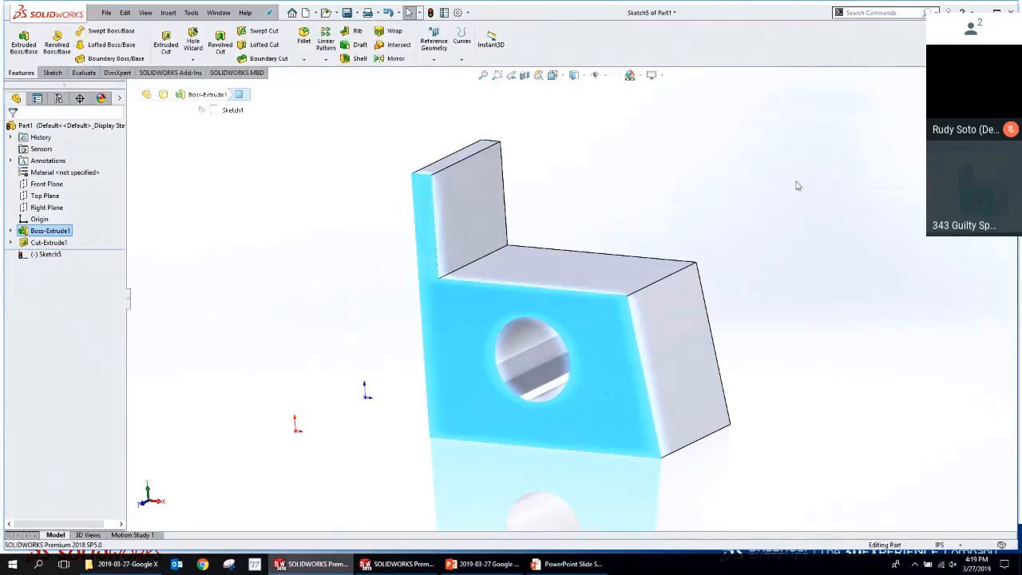
pyautogui.click(725, 501)
pyautogui.click(568, 564)
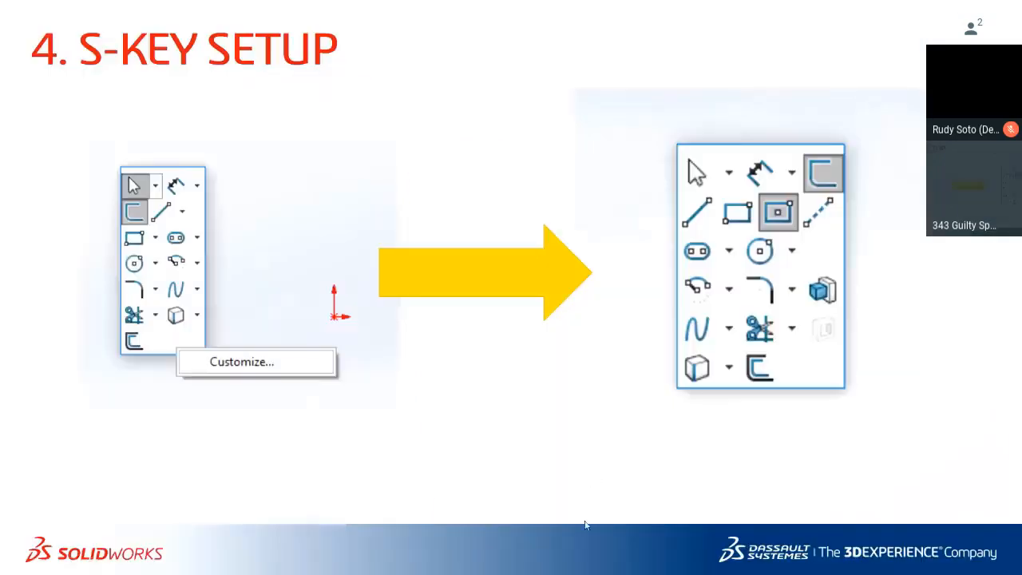
pyautogui.click(504, 314)
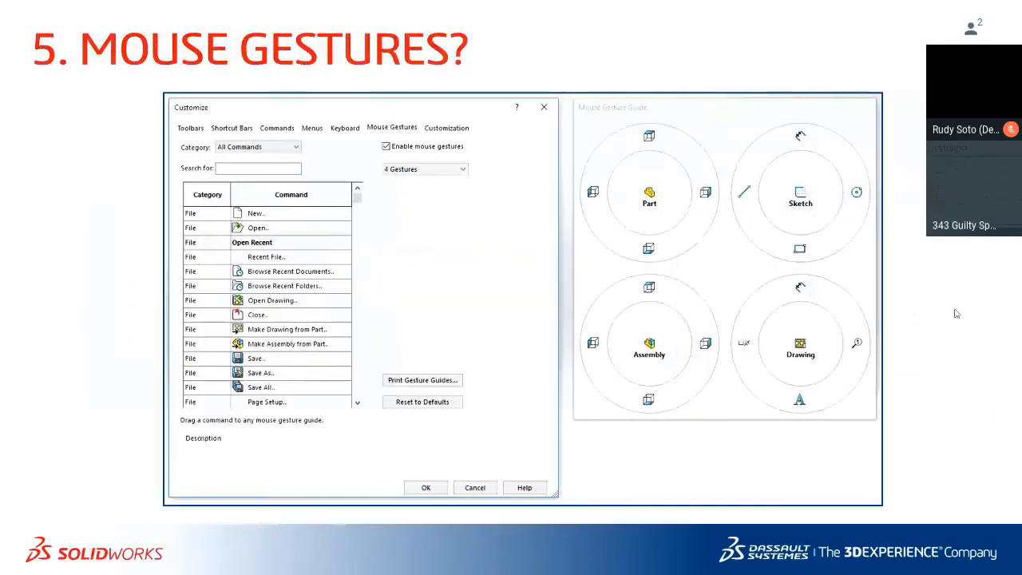
# Switch back to SOLIDWORKS, start a sketch on the solid's front face, and briefly display the mouse gesture wheel.
pyautogui.hotkey('alt', 'Tab')
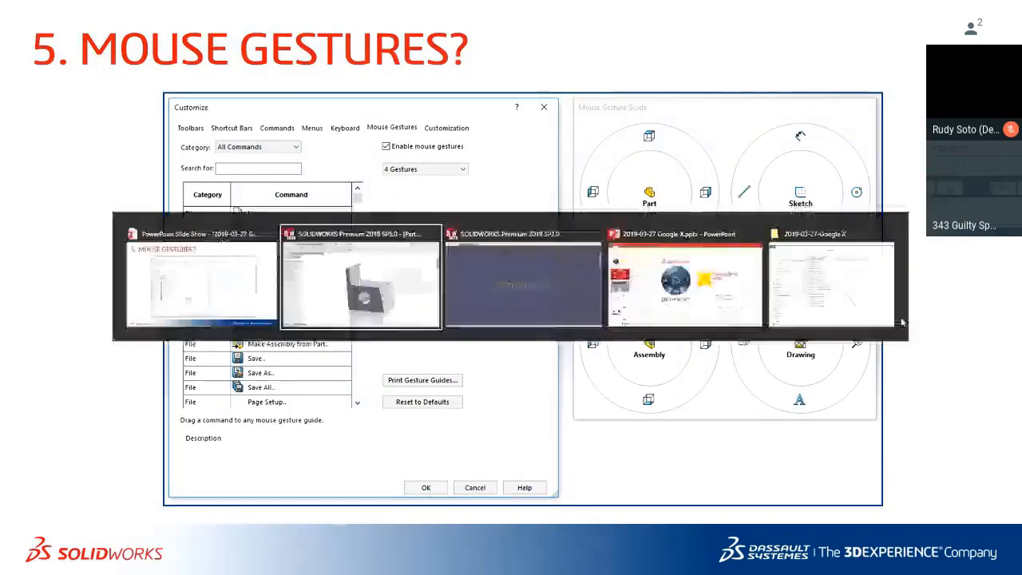
pyautogui.click(582, 334)
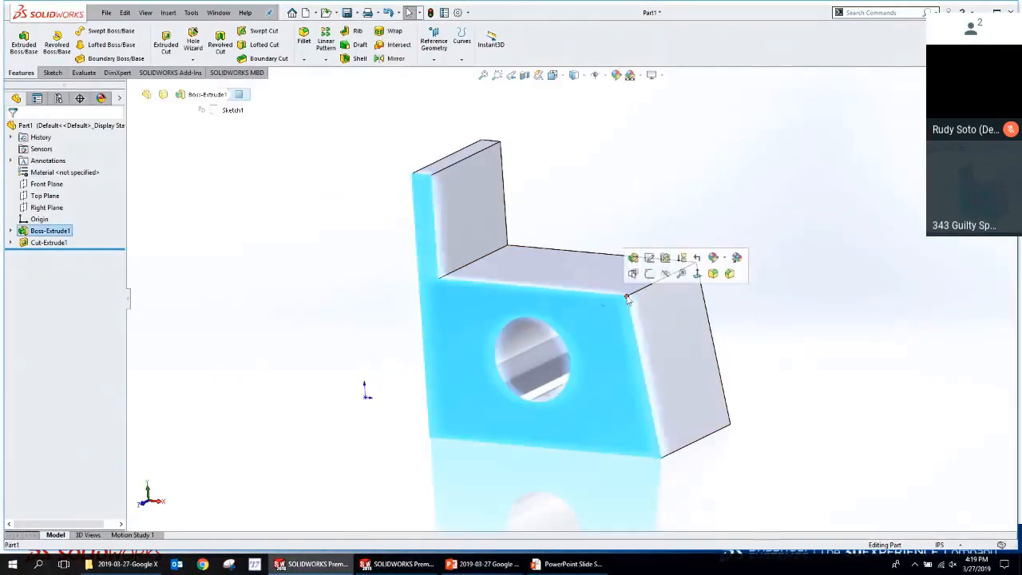
pyautogui.click(650, 292)
pyautogui.moveTo(708, 168)
pyautogui.mouseDown(button='right')
pyautogui.moveTo(728, 167)
pyautogui.moveTo(722, 157)
pyautogui.moveTo(697, 168)
pyautogui.moveTo(707, 171)
pyautogui.mouseUp(button='right')
pyautogui.press('Escape')
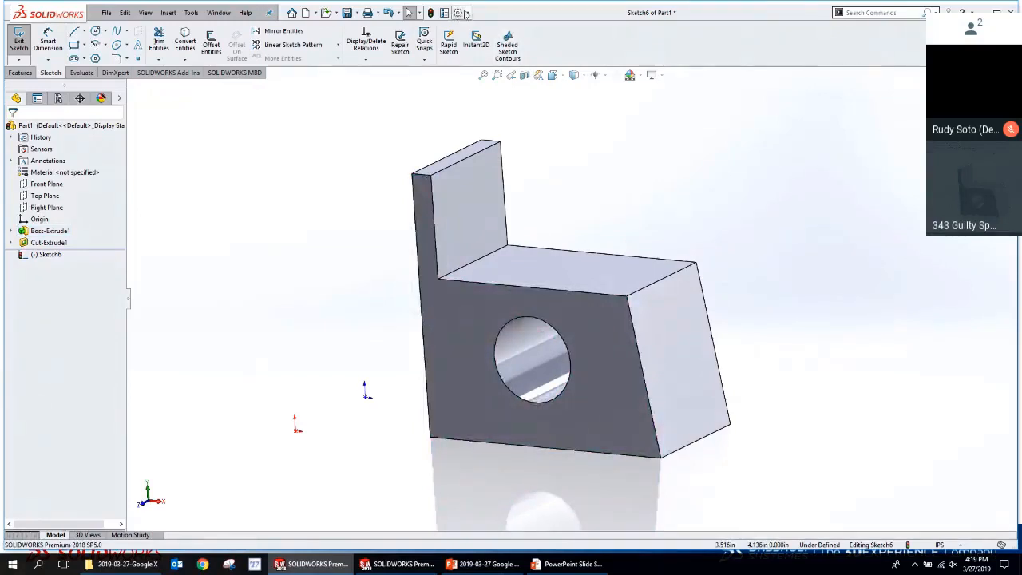
# Open the Mouse Gestures customization settings with the gesture guide.
pyautogui.click(466, 13)
pyautogui.click(467, 39)
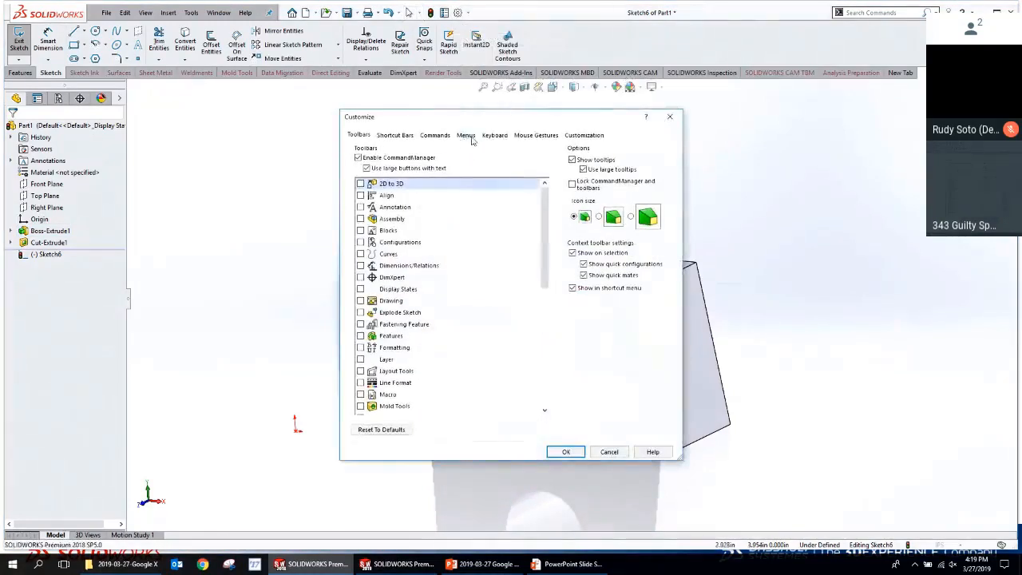
pyautogui.click(536, 134)
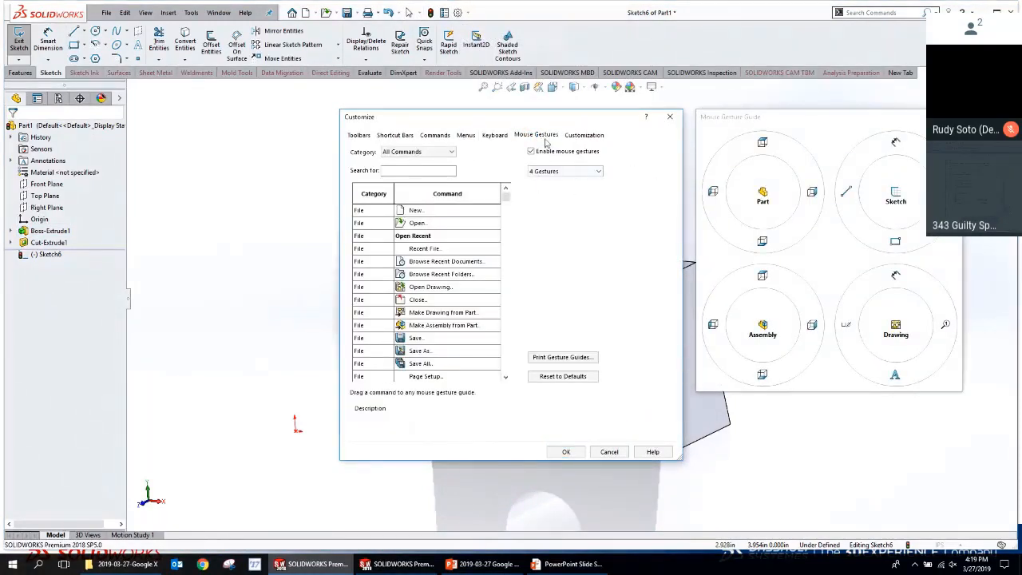
# Try the 2 Gestures (Vertical) and 12 Gestures layouts for the mouse gesture wheels.
pyautogui.click(597, 171)
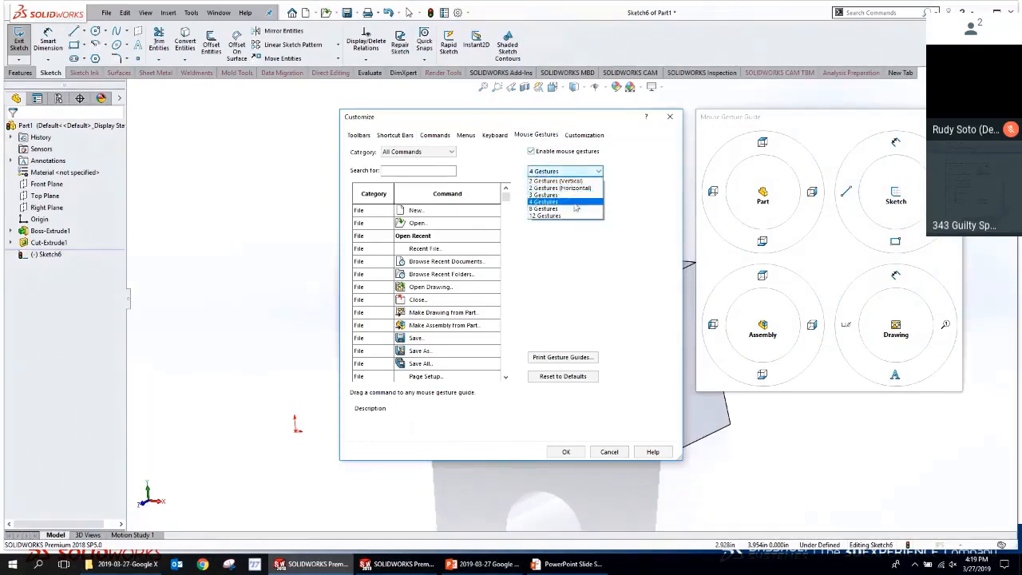
pyautogui.click(584, 184)
pyautogui.click(598, 173)
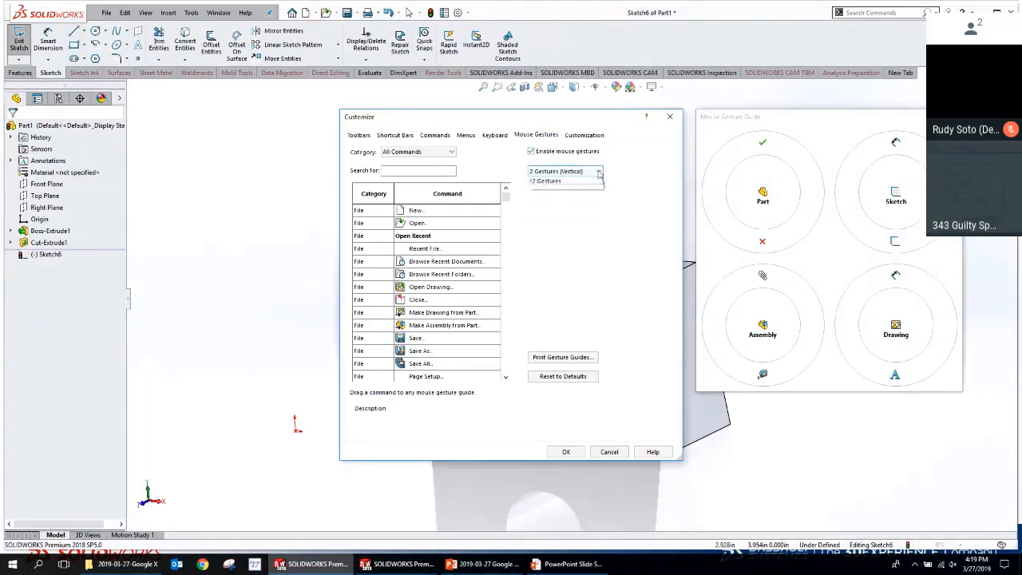
pyautogui.click(572, 218)
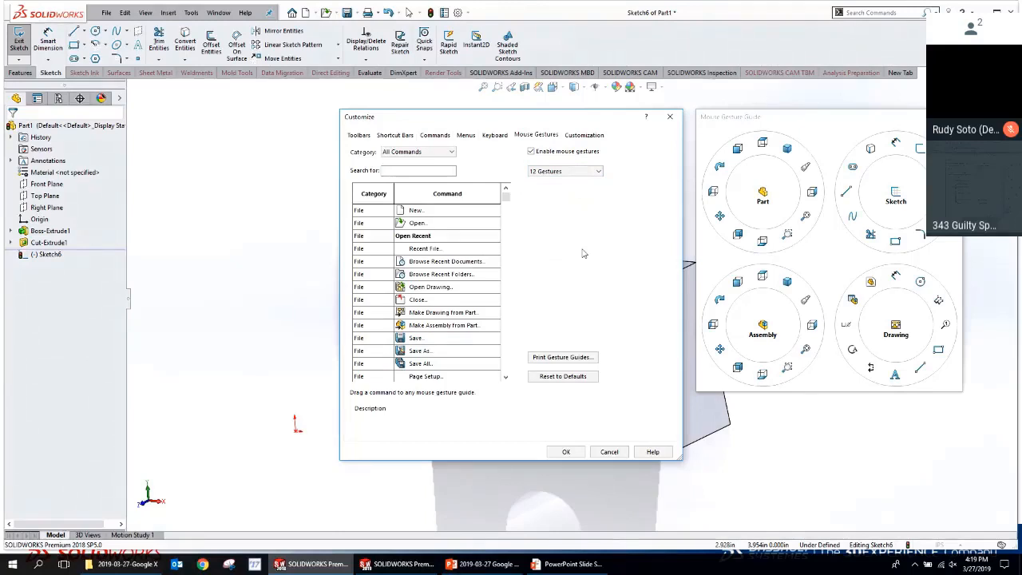
# Set the number of mouse gestures to 4 Gestures and accept the customization.
pyautogui.click(597, 170)
pyautogui.click(563, 191)
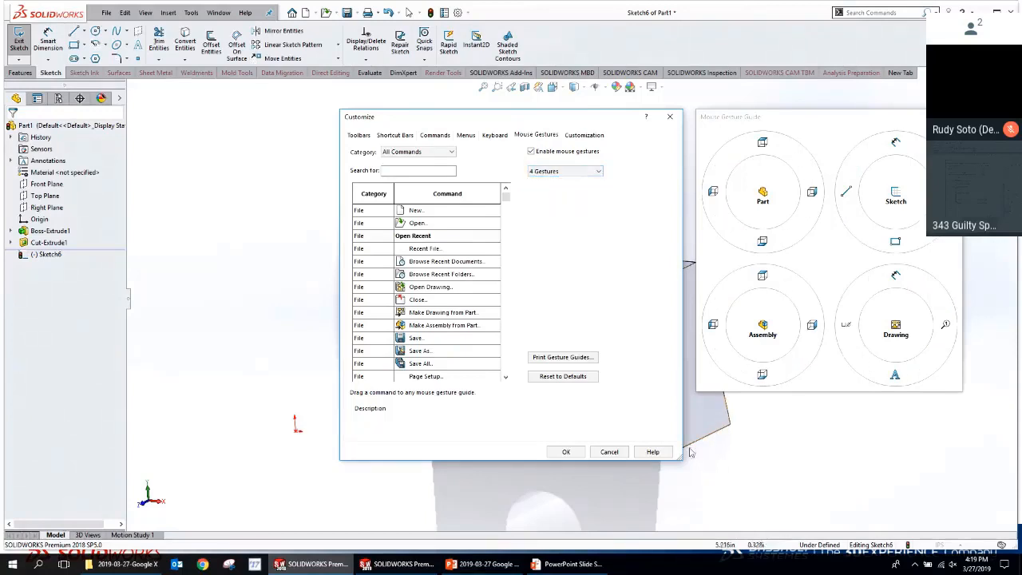
pyautogui.click(559, 451)
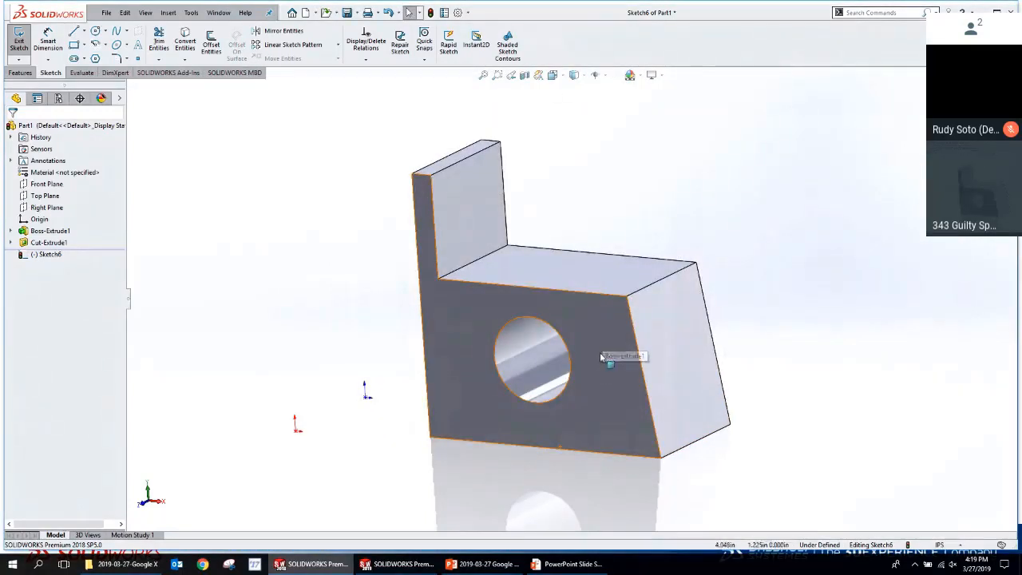
# Start the Line tool from the mouse gesture wheel and sketch a line about 2 in long across the front face, passing over the hole.
pyautogui.click(600, 357)
pyautogui.moveTo(598, 354); pyautogui.dragTo(603, 345, button='right')
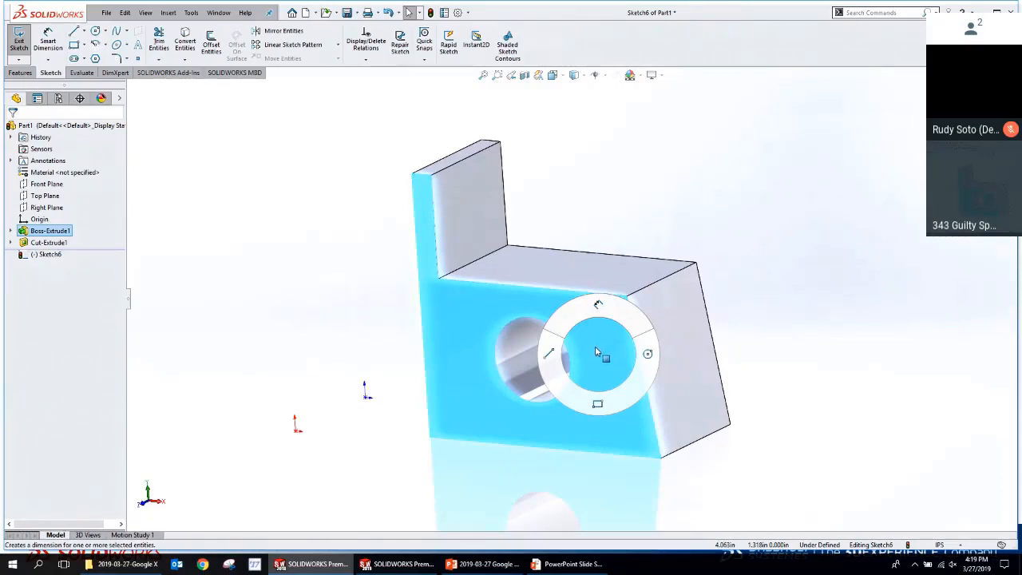
pyautogui.moveTo(594, 354); pyautogui.dragTo(548, 352, button='right')
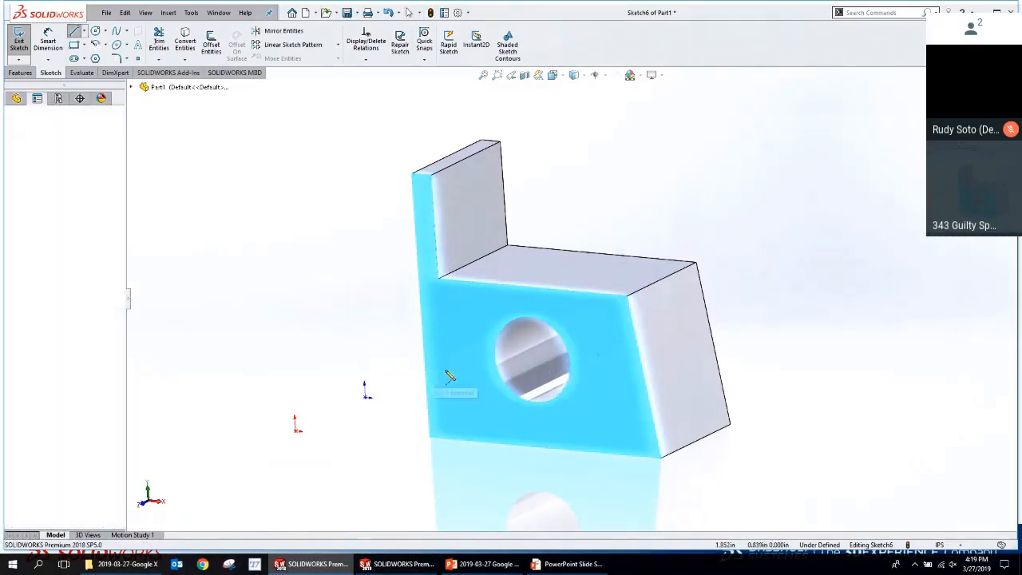
pyautogui.click(432, 372)
pyautogui.click(585, 378)
# Start the Circle tool by mouse gesture and sketch a circle of about 0.24 in radius between the line's end and the slanted edge.
pyautogui.moveTo(612, 354); pyautogui.dragTo(607, 376, button='right')
pyautogui.click(617, 371)
pyautogui.click(635, 374)
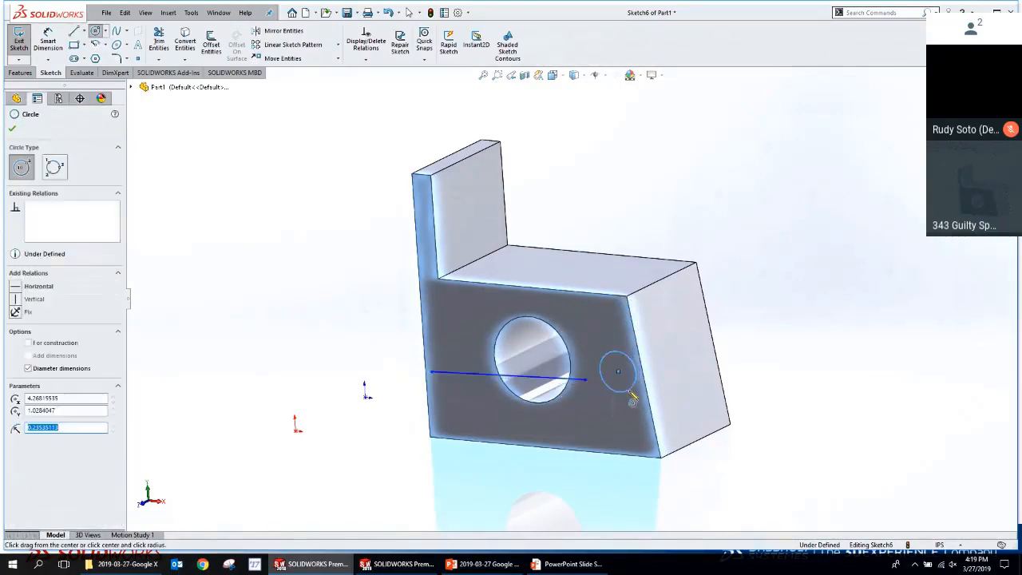
# Start Smart Dimension by mouse gesture and set the small circle's diameter to 0.5 in.
pyautogui.moveTo(622, 335); pyautogui.dragTo(623, 274, button='right')
pyautogui.click(618, 352)
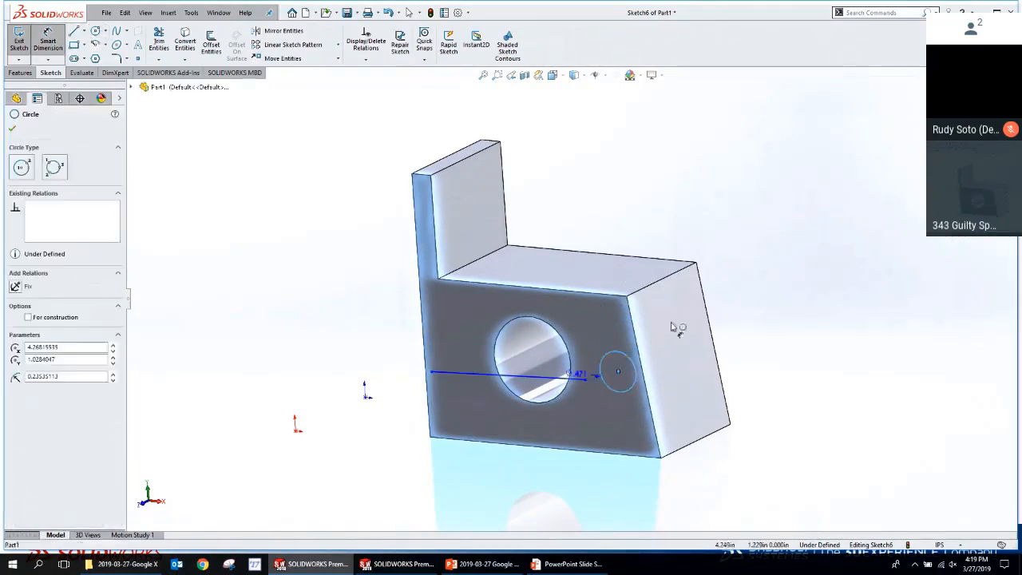
pyautogui.click(742, 289)
pyautogui.write('.5')
pyautogui.press('Return')
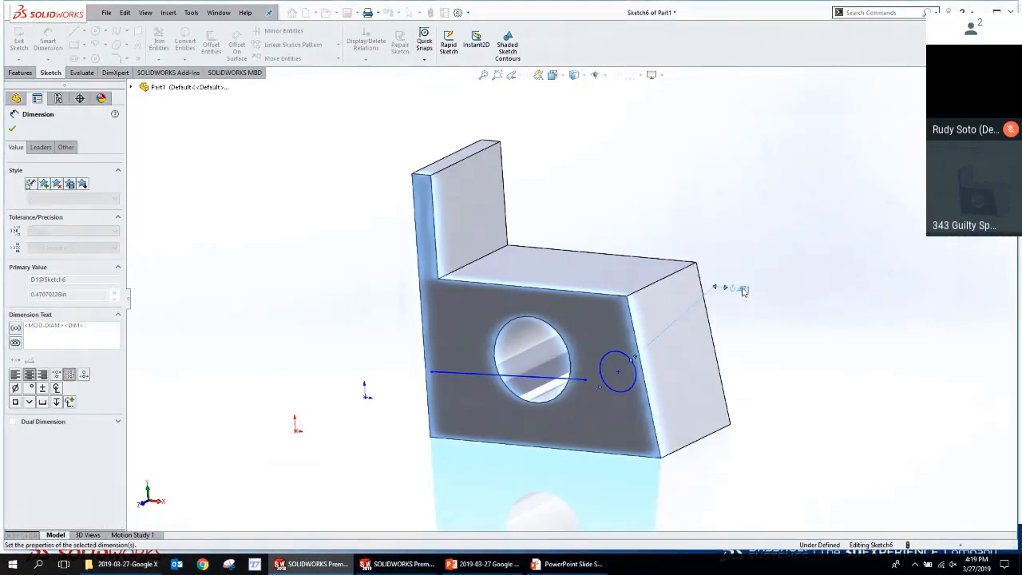
pyautogui.press('Escape')
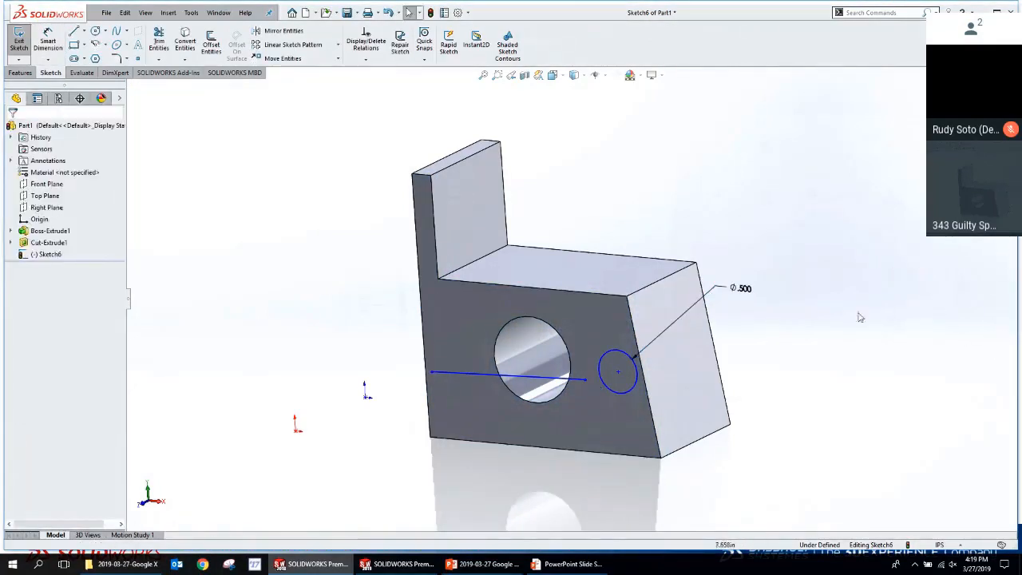
# Switch to the PowerPoint slide show, advance to slide 6 on adding Sketch Mirror to the context toolbar, and return to SOLIDWORKS.
pyautogui.hotkey('alt', 'Tab')
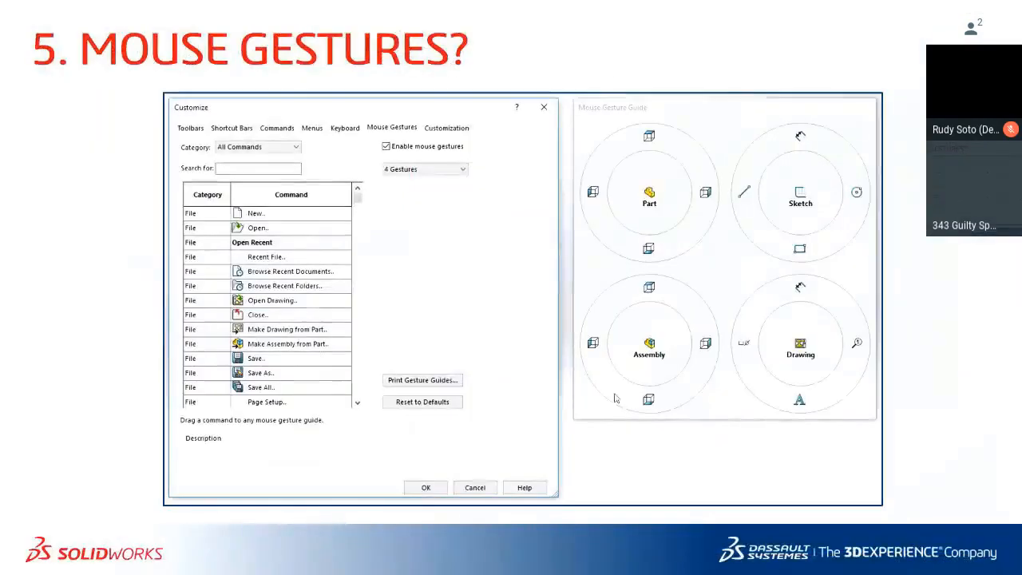
pyautogui.click(777, 222)
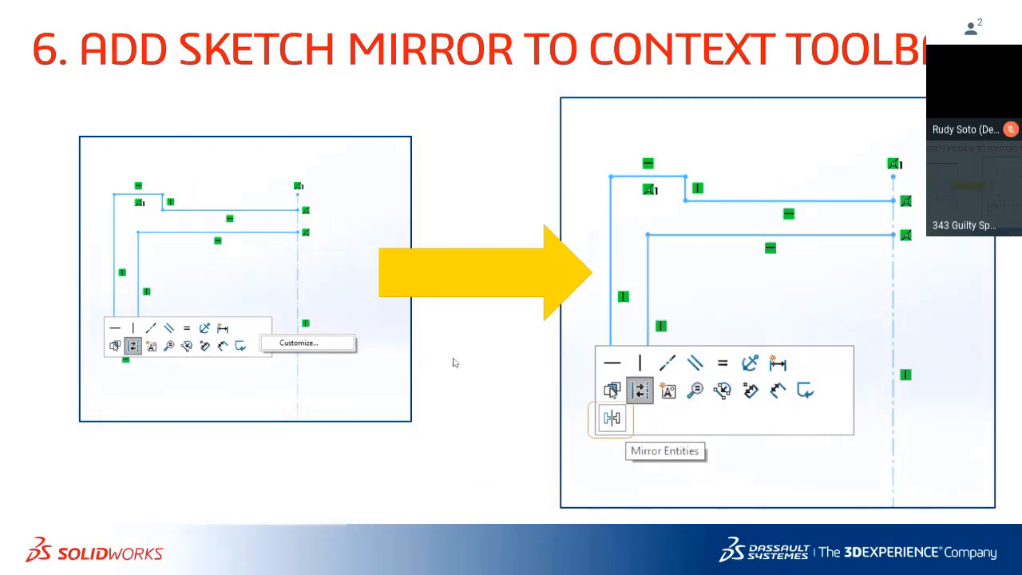
pyautogui.hotkey('alt', 'Tab')
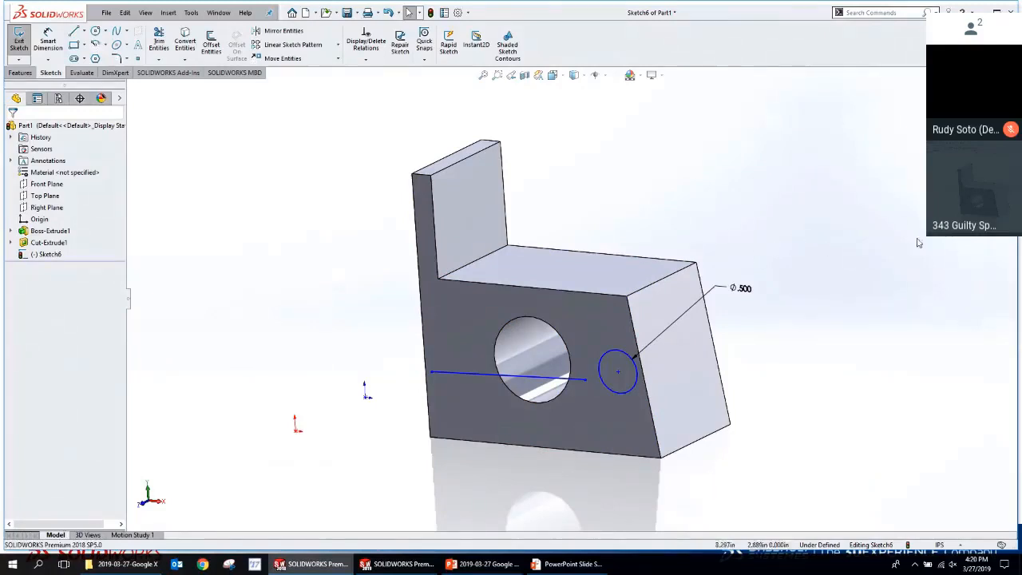
pyautogui.press('s')
pyautogui.click(990, 90)
pyautogui.press('s')
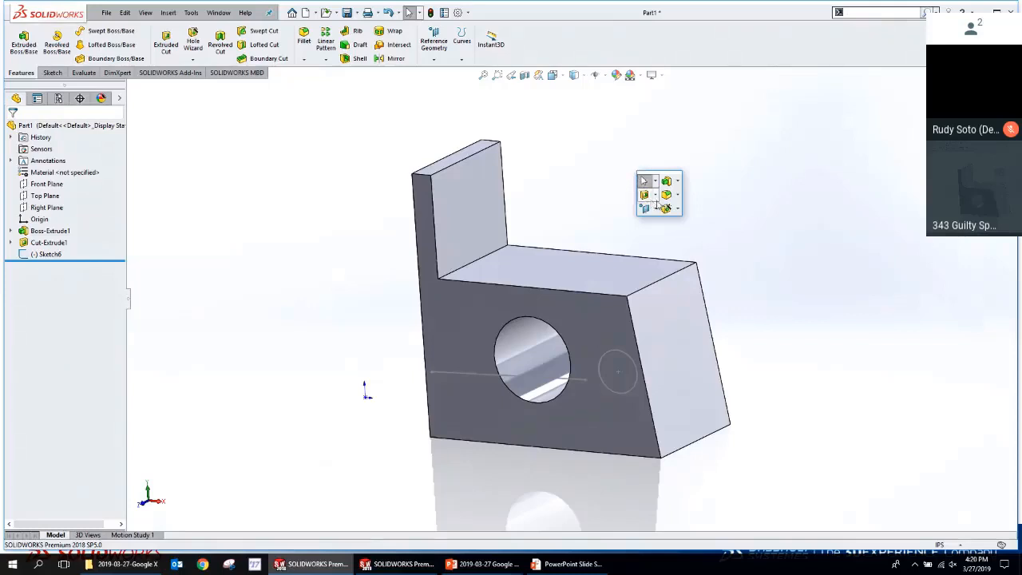
pyautogui.rightClick(678, 199)
pyautogui.click(700, 203)
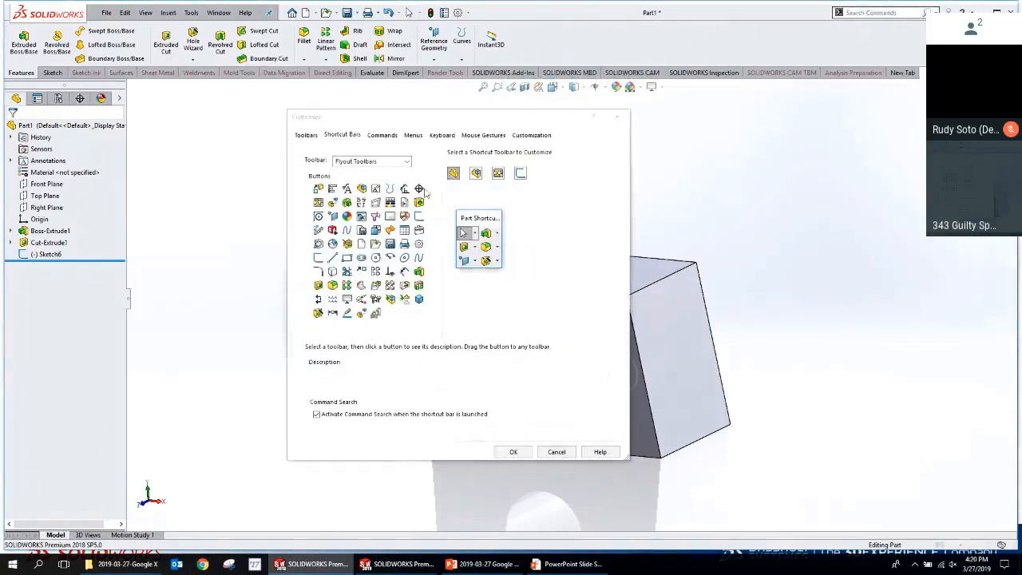
pyautogui.click(405, 164)
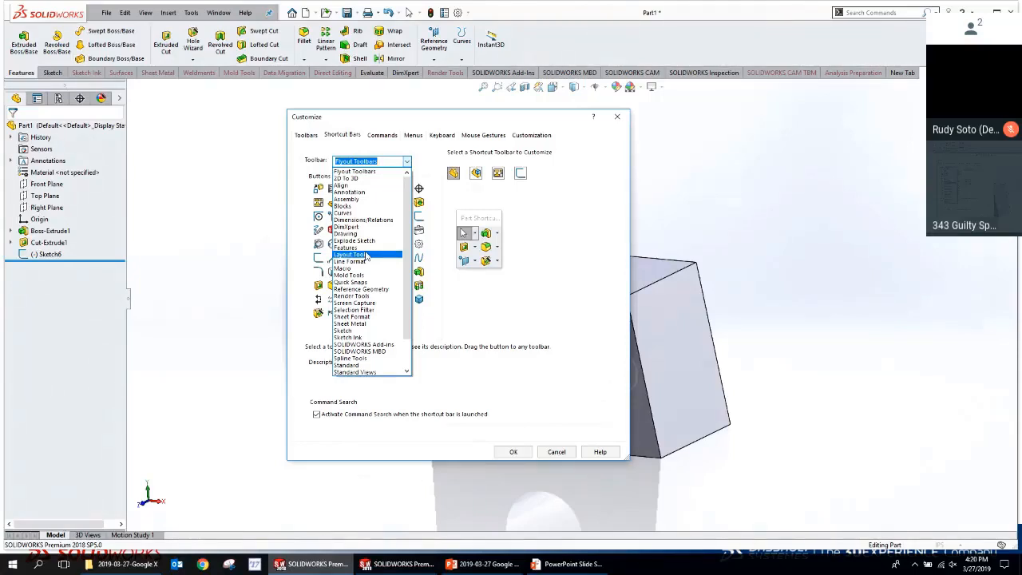
pyautogui.press('Escape')
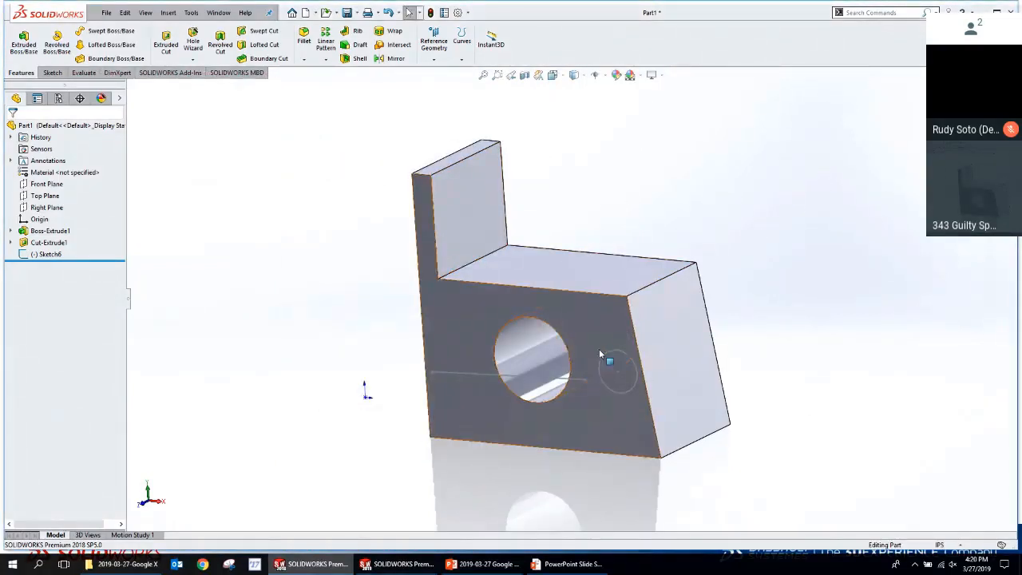
# Reopen the front-face sketch, move the small circle above the line near the face's left edge, and convert the line to construction geometry.
pyautogui.click(613, 363)
pyautogui.click(634, 310)
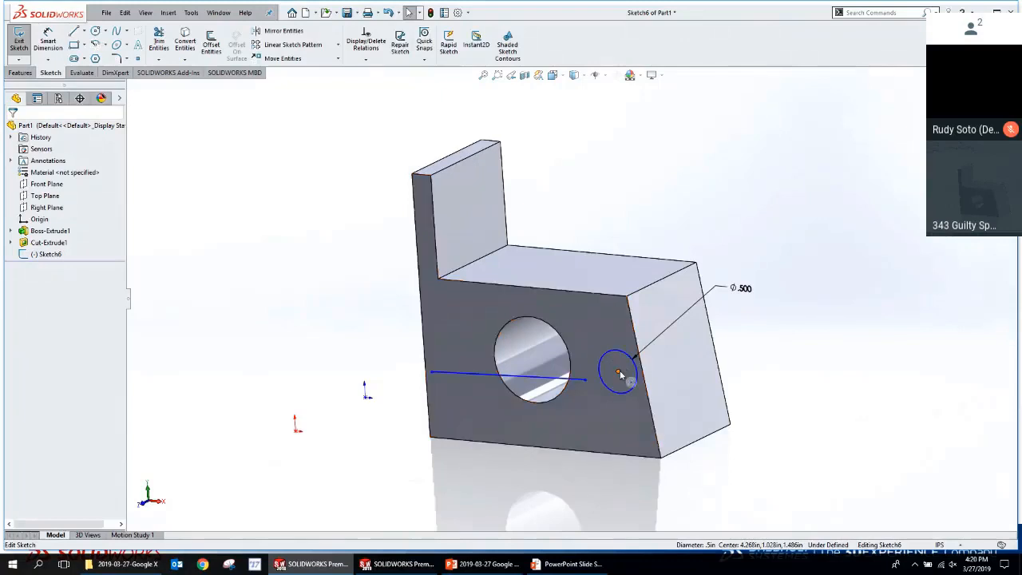
pyautogui.moveTo(619, 374)
pyautogui.mouseDown()
pyautogui.moveTo(433, 299)
pyautogui.moveTo(453, 319)
pyautogui.mouseUp()
pyautogui.click(479, 371)
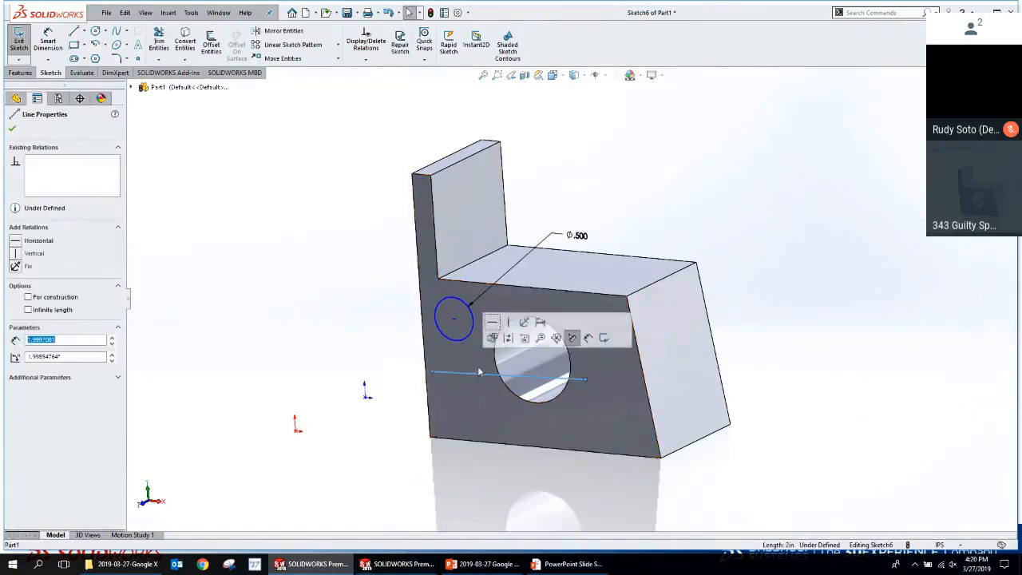
pyautogui.click(509, 339)
# With the circle and construction line selected, customize the context toolbar by adding Mirror Entities from the Sketch category.
pyautogui.moveTo(642, 205); pyautogui.dragTo(449, 399)
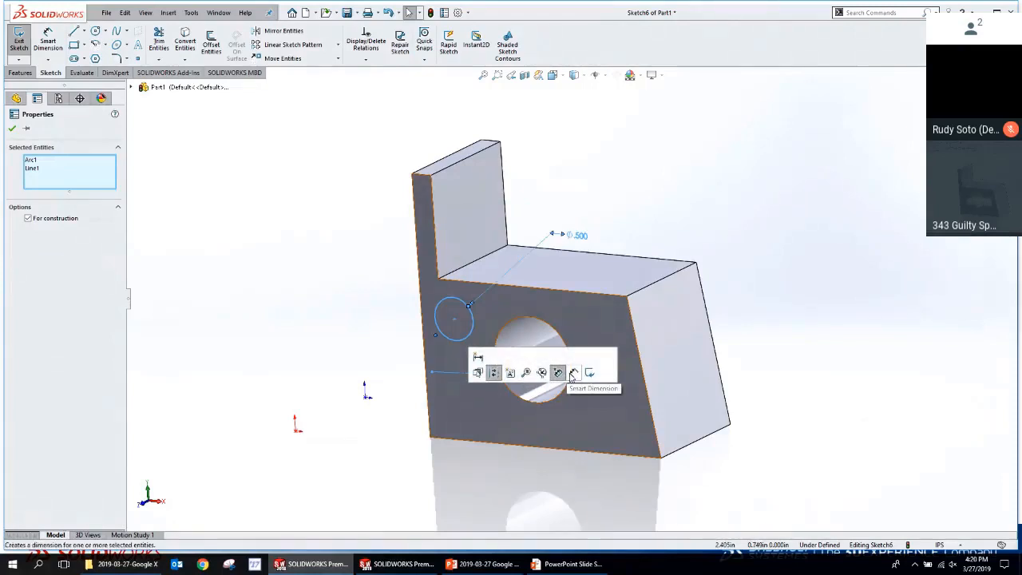
pyautogui.moveTo(607, 374)
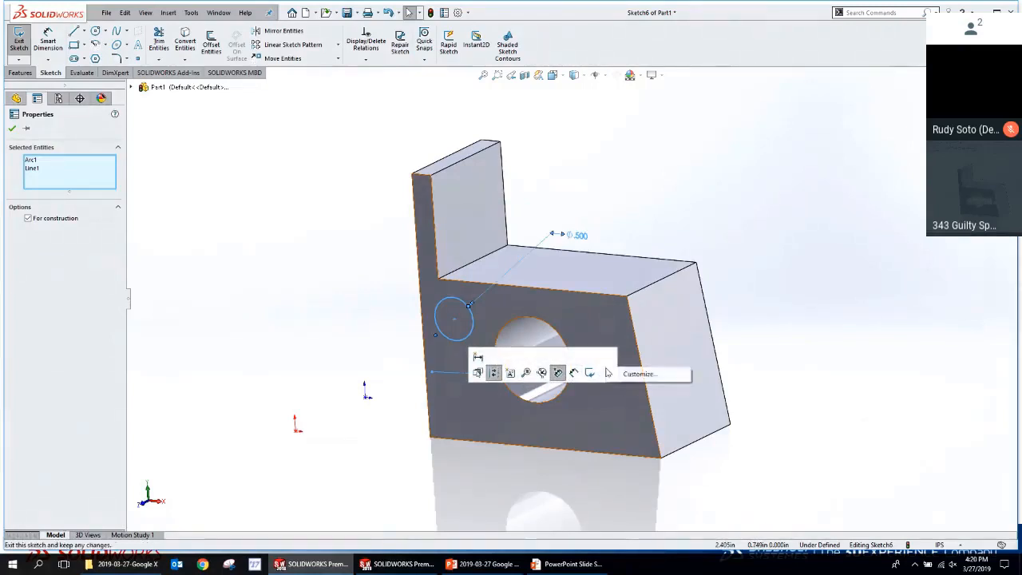
pyautogui.click(639, 374)
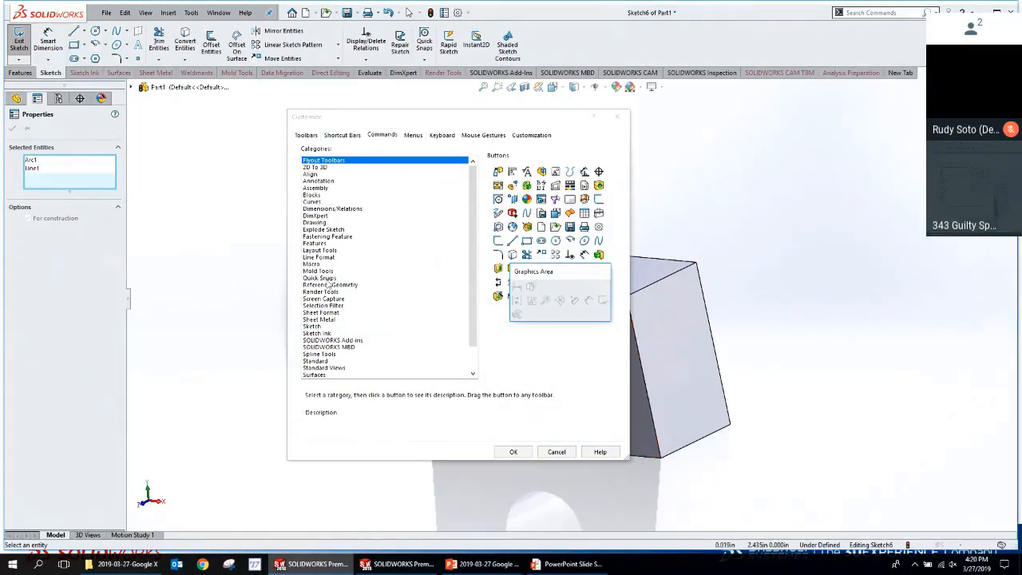
pyautogui.click(313, 325)
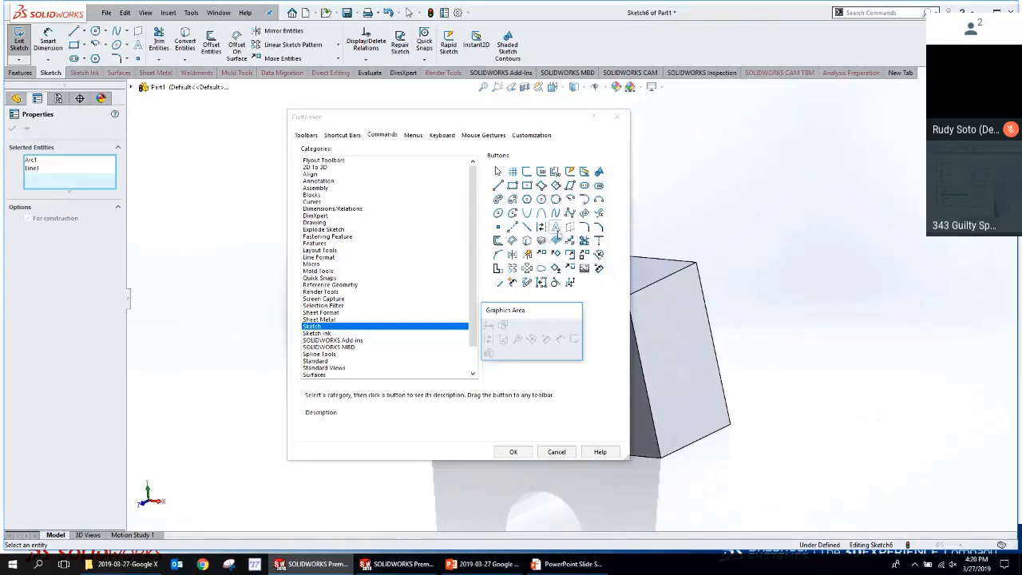
pyautogui.moveTo(511, 254); pyautogui.dragTo(497, 352)
pyautogui.click(513, 452)
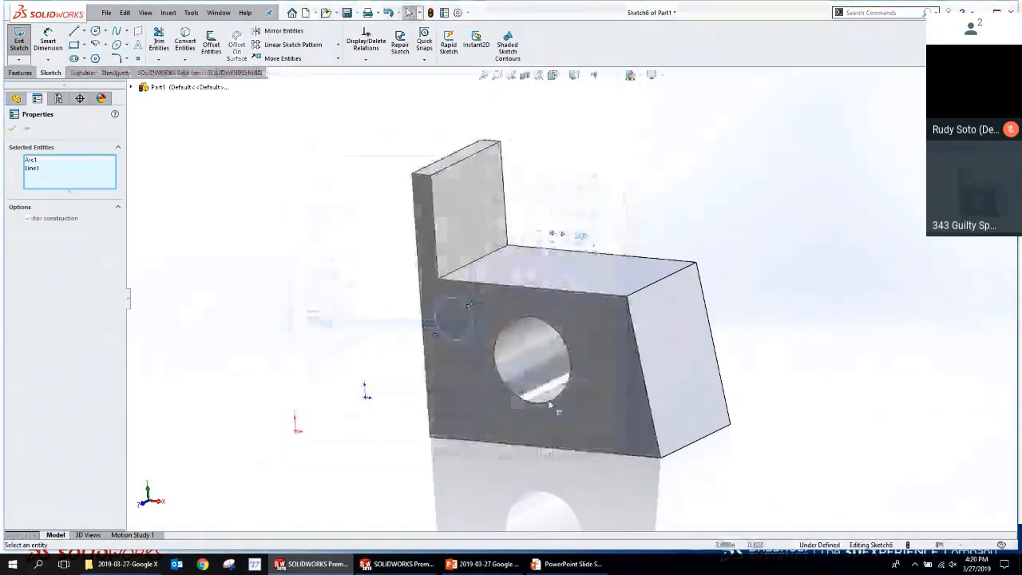
# Mirror the small circle about the construction line with Mirror Entities from the context toolbar.
pyautogui.moveTo(439, 394); pyautogui.dragTo(438, 391)
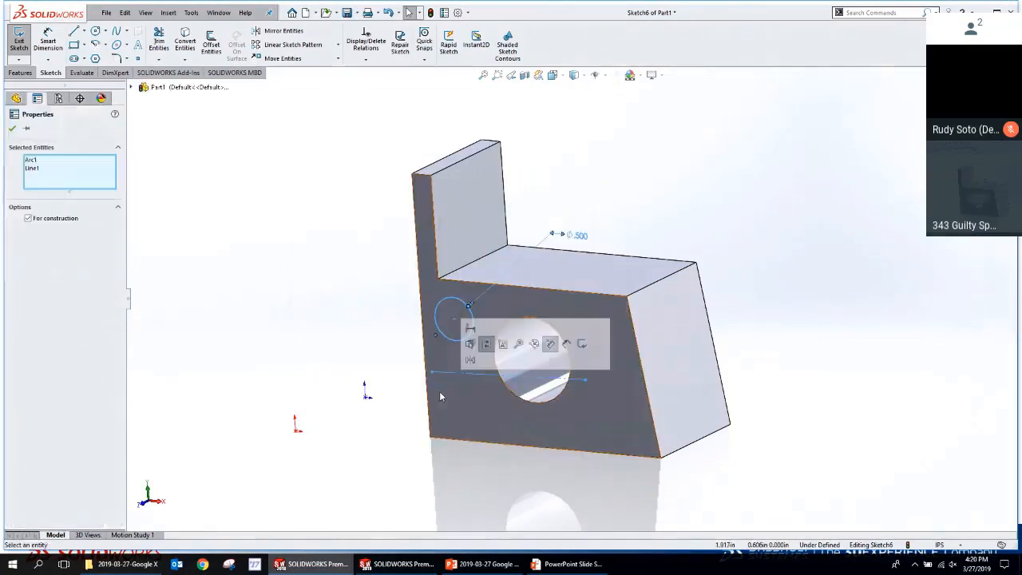
pyautogui.click(471, 367)
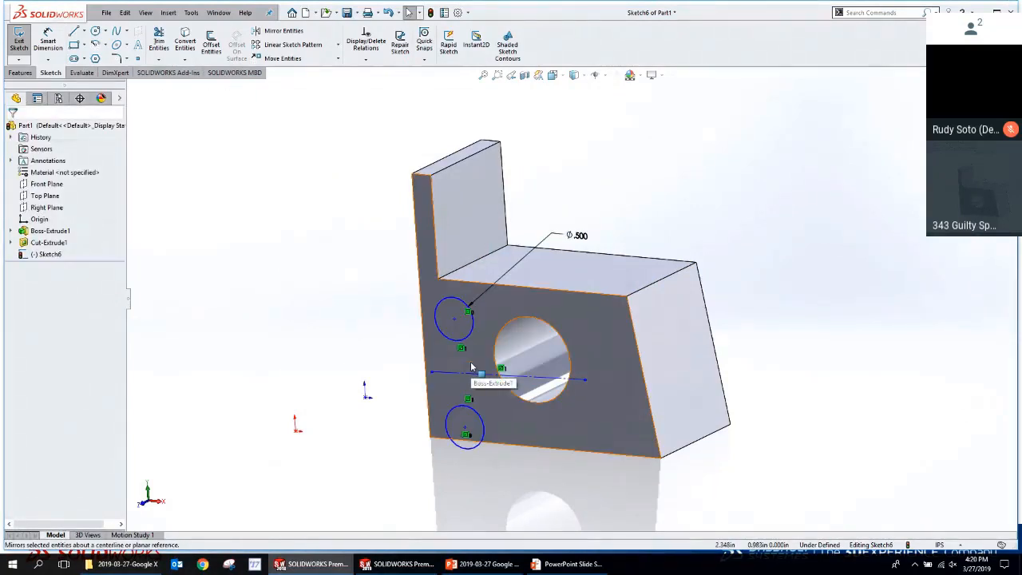
# Switch to the PowerPoint slide show, advance to the slide "7. AUTO DIMENSION IN SKETCHES", and return to SOLIDWORKS.
pyautogui.click(591, 527)
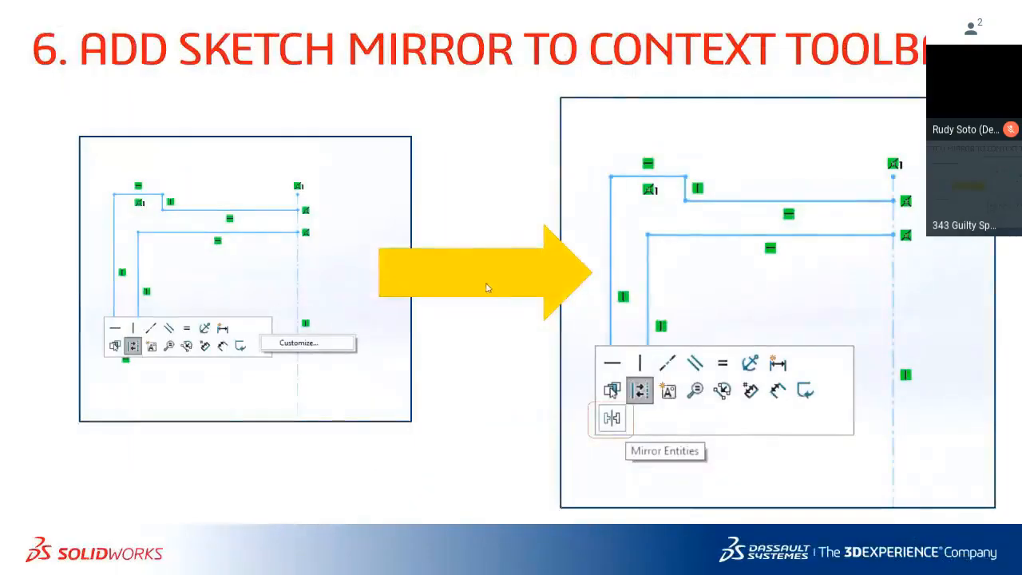
pyautogui.click(452, 321)
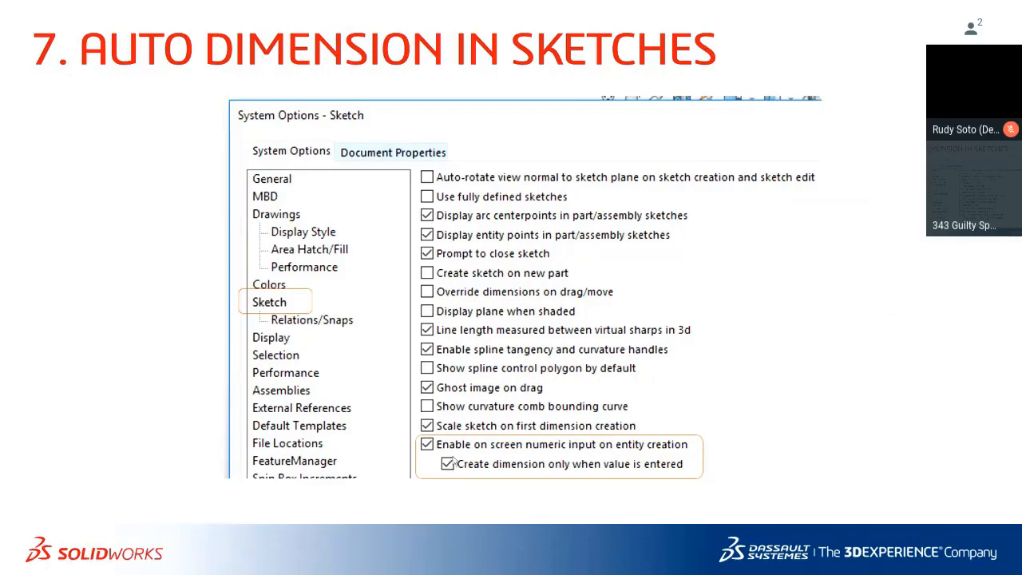
pyautogui.hotkey('alt', 'Tab')
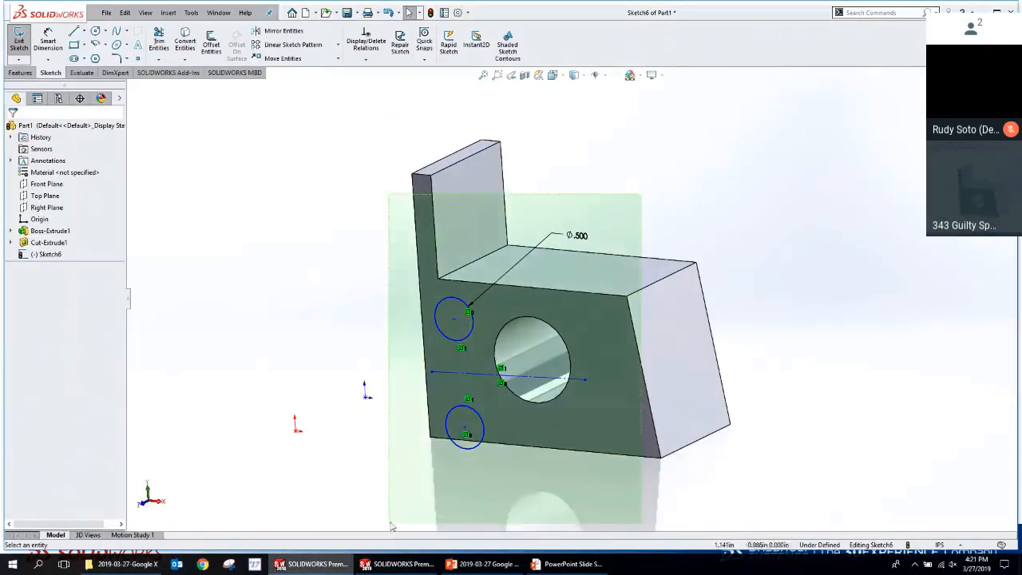
# Delete all the circles, the construction line and the dimension from the front-face sketch.
pyautogui.moveTo(391, 526); pyautogui.dragTo(392, 498)
pyautogui.press('Delete')
# Sketch a corner rectangle from the front face's lower-left corner, entering a height of 0.5 in and a width of 0.75 in during creation.
pyautogui.press('s')
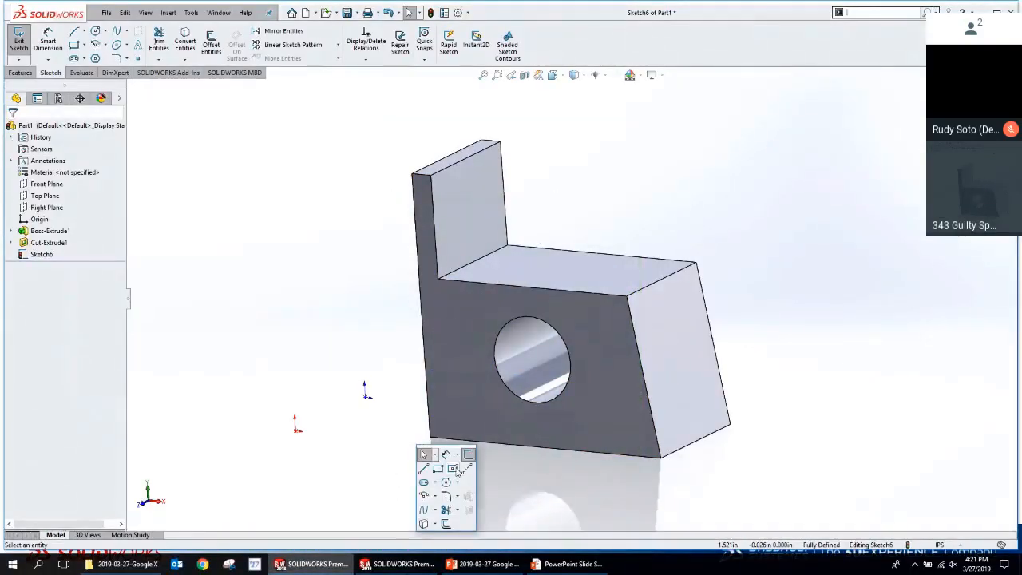
pyautogui.click(452, 468)
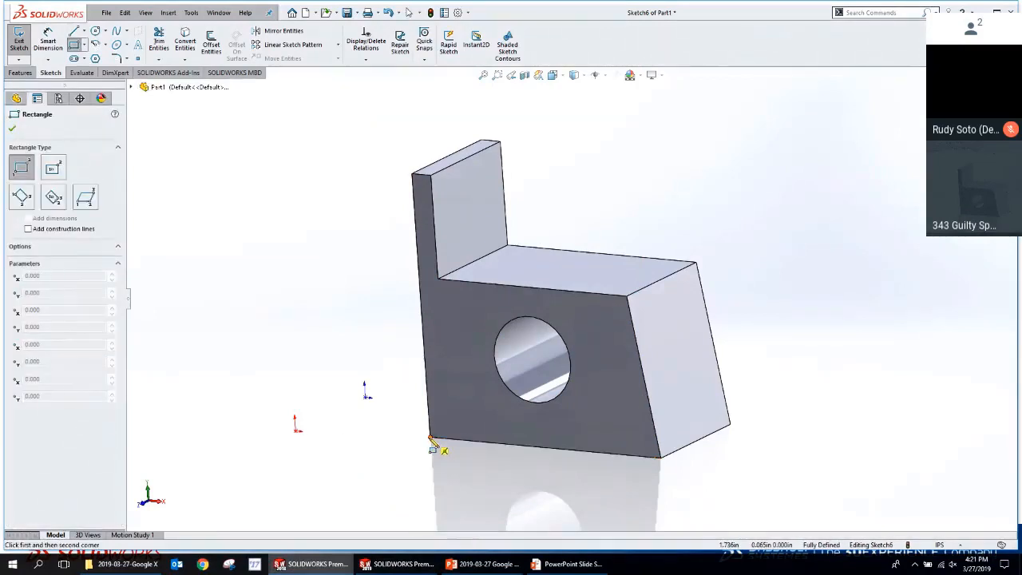
pyautogui.click(430, 438)
pyautogui.press('BackSpace')
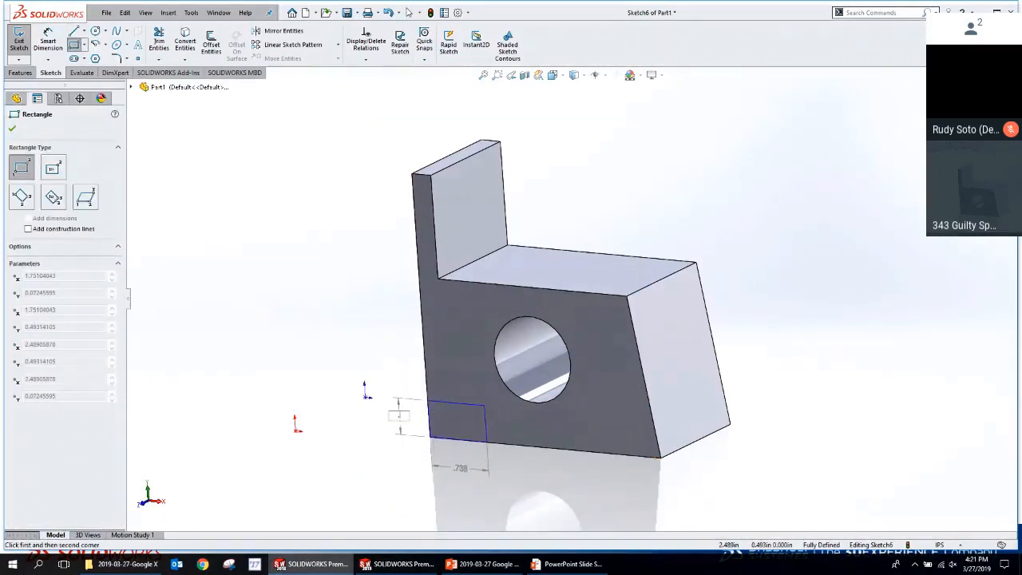
pyautogui.write('.5')
pyautogui.press('Tab')
pyautogui.write('.75')
pyautogui.press('Return')
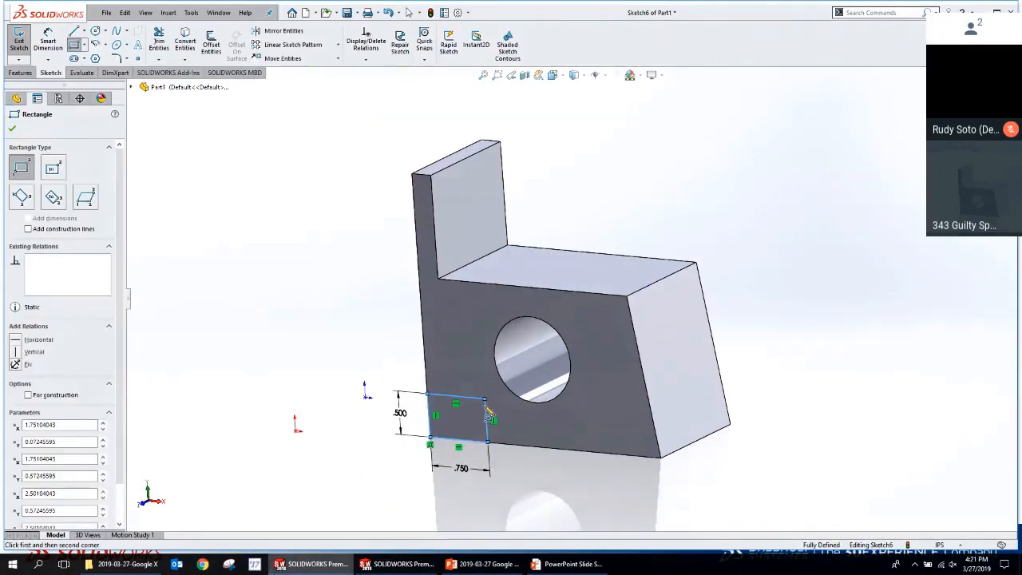
pyautogui.press('Escape')
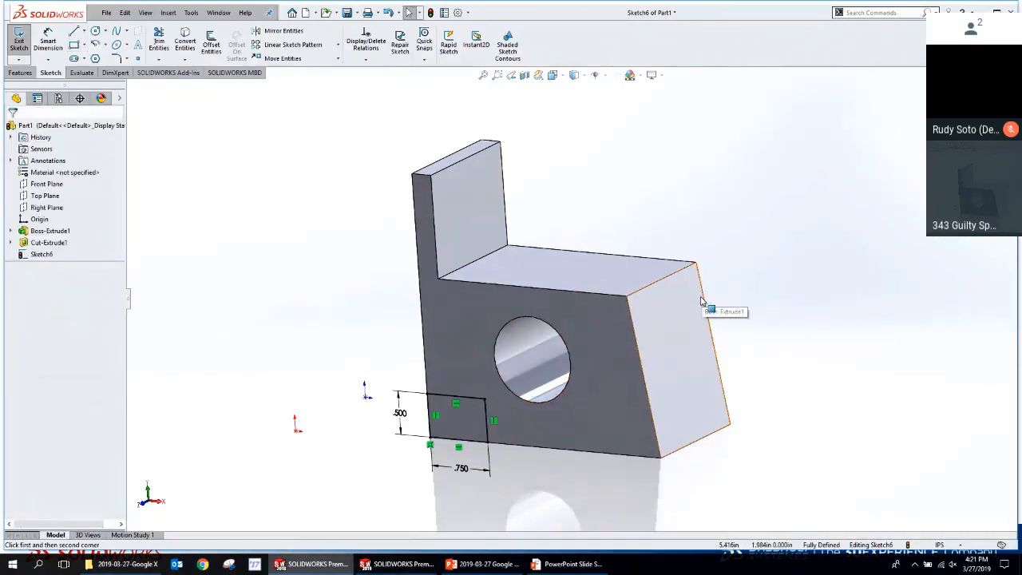
# Cut the 0.5 × 0.75 in corner rectangle through the part with Extruded Cut, end condition Through All.
pyautogui.press('s')
pyautogui.click(756, 377)
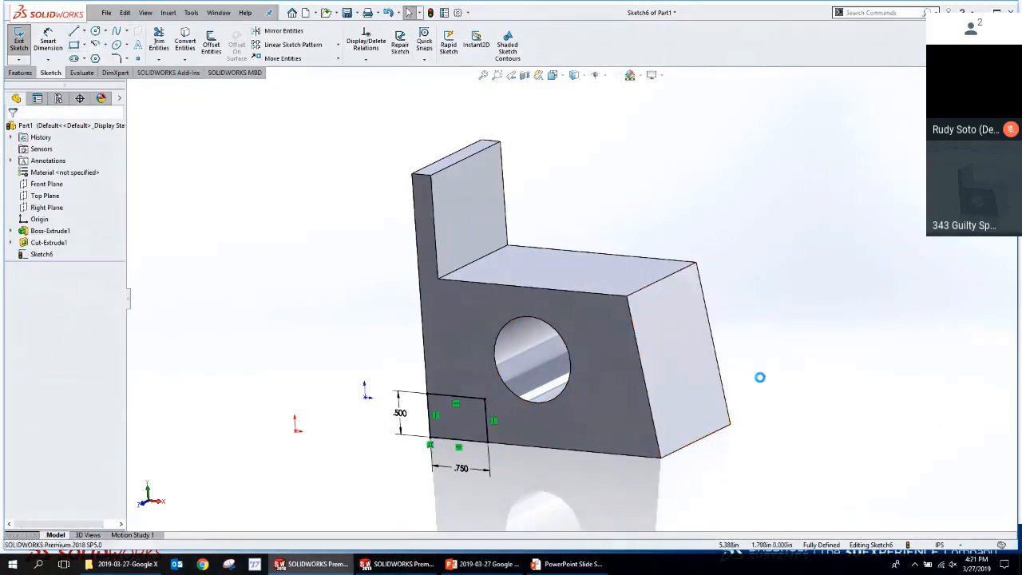
pyautogui.rightClick(735, 216)
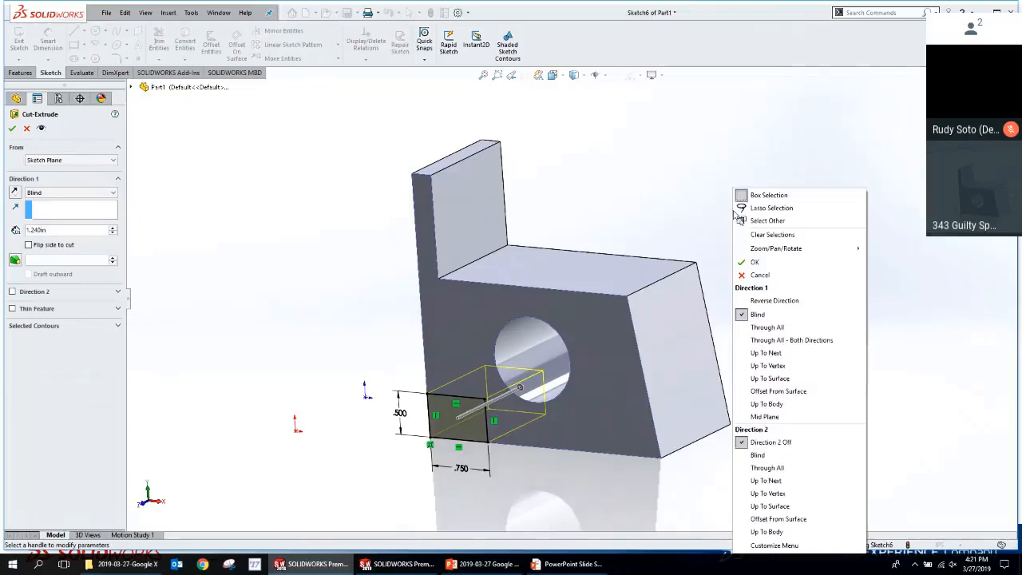
pyautogui.click(832, 327)
pyautogui.rightClick(830, 327)
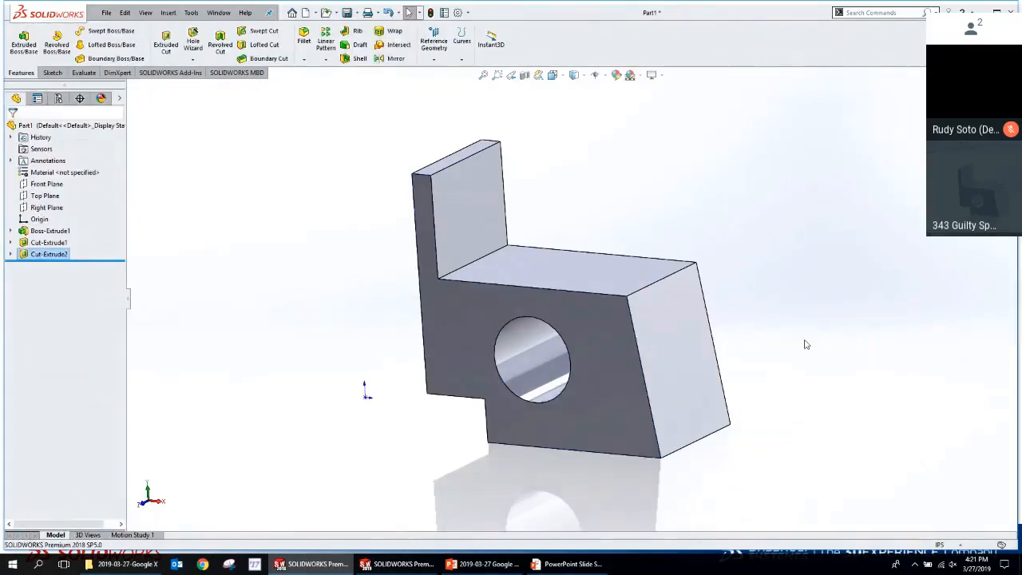
# Sketch a 0.375 in diameter circle on the front face, centred on the inner corner of the rectangular notch.
pyautogui.moveTo(791, 337); pyautogui.dragTo(723, 342, button='middle')
pyautogui.scroll(1, 559, 415)
pyautogui.scroll(-4, 559, 419)
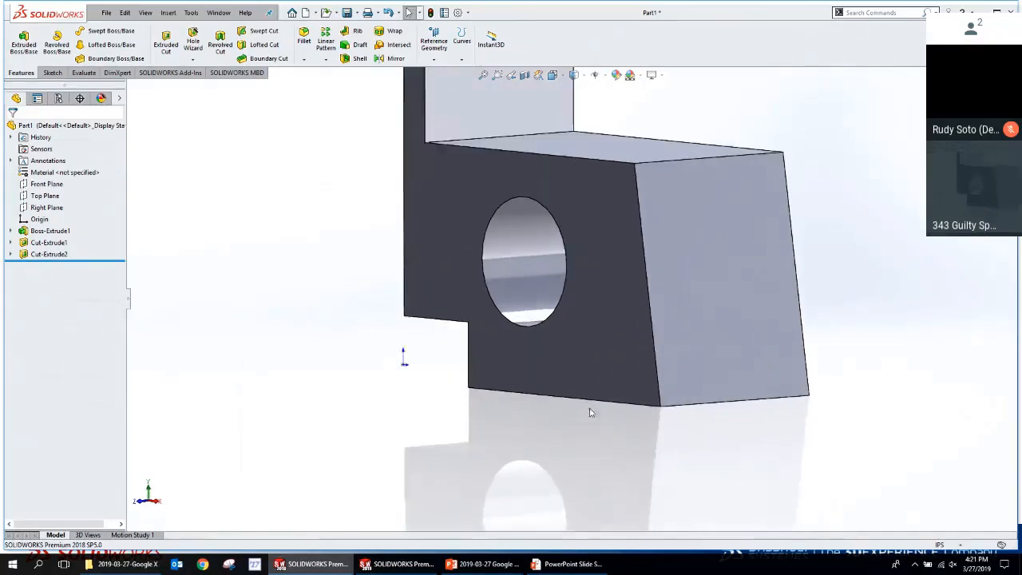
pyautogui.moveTo(442, 325); pyautogui.dragTo(502, 302, button='middle')
pyautogui.scroll(-4, 502, 302)
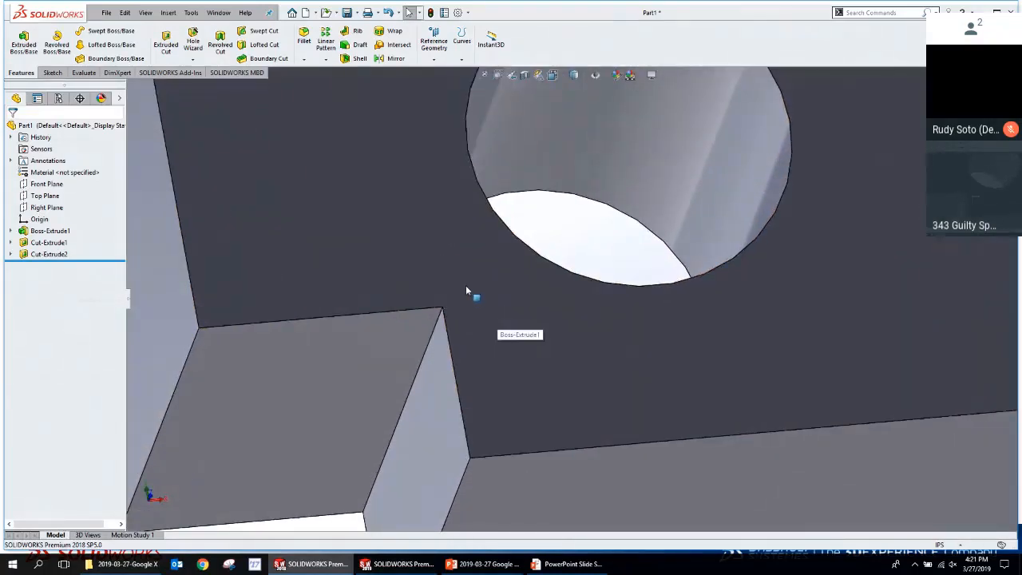
pyautogui.click(467, 286)
pyautogui.click(519, 254)
pyautogui.press('s')
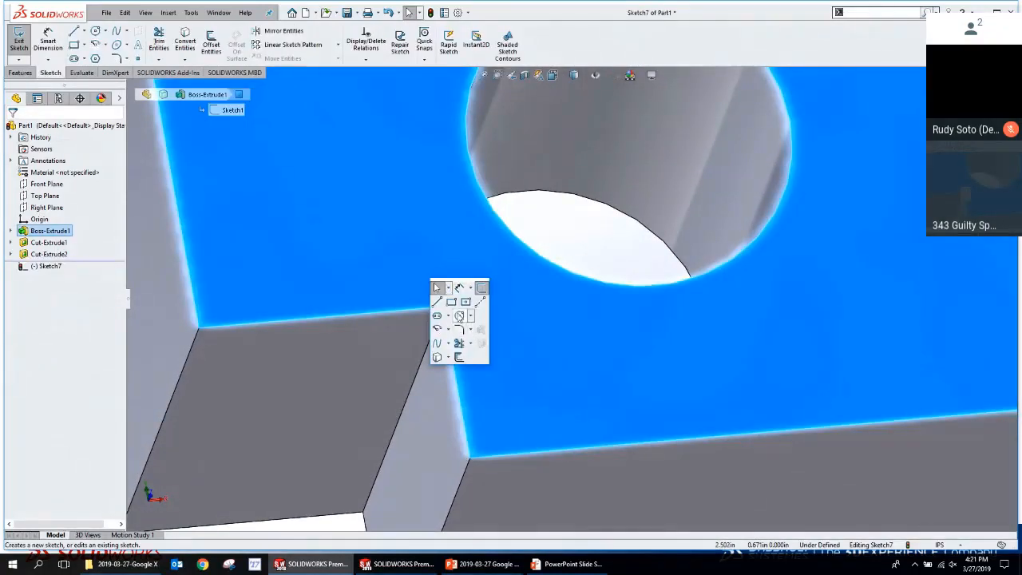
pyautogui.click(462, 320)
pyautogui.click(442, 308)
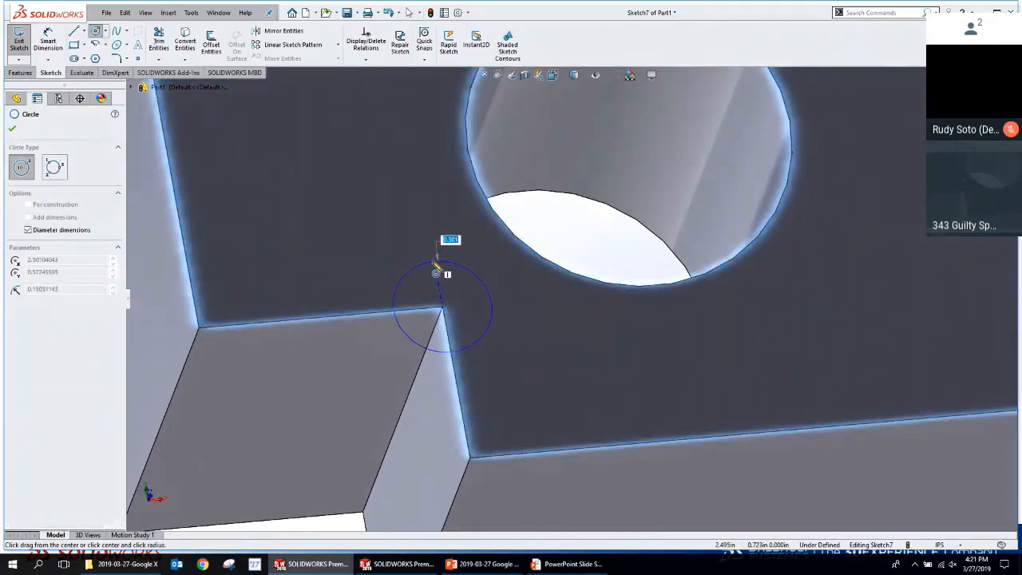
pyautogui.write('.375')
pyautogui.press('Return')
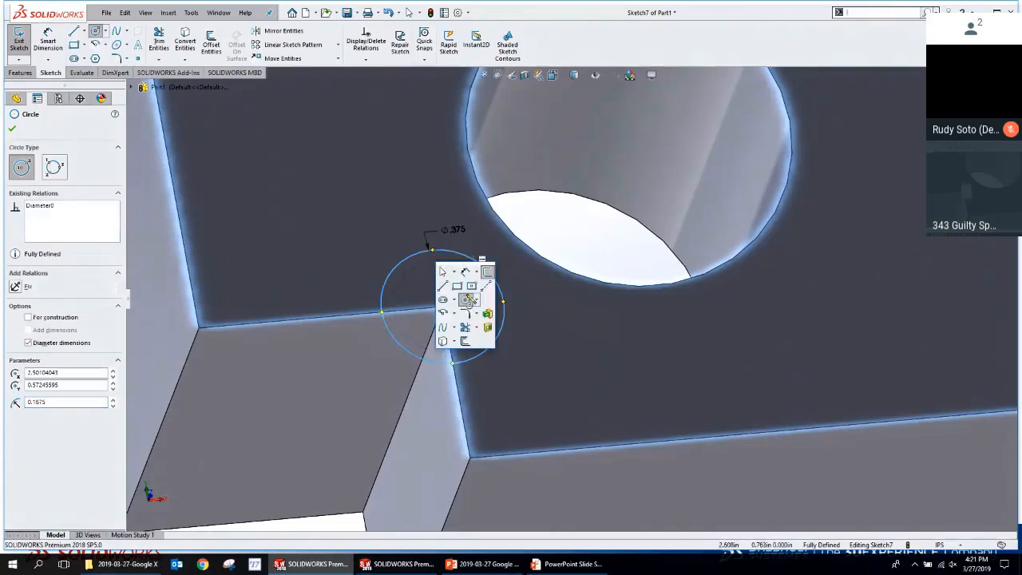
# Cut-extrude the 0.375 in circle at the notch corner to a blind depth of about 0.56 in.
pyautogui.click(486, 326)
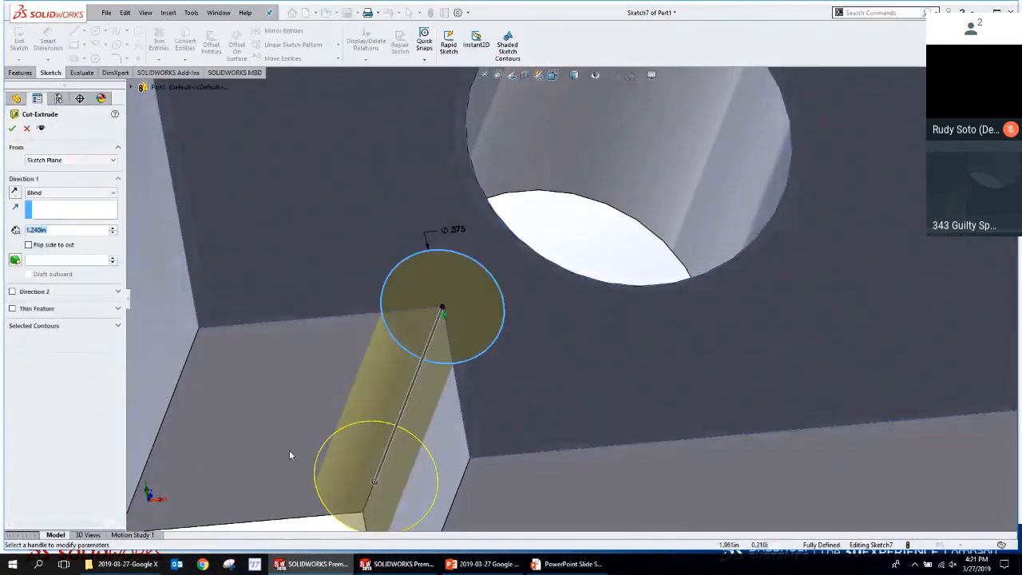
pyautogui.moveTo(375, 480); pyautogui.dragTo(429, 390)
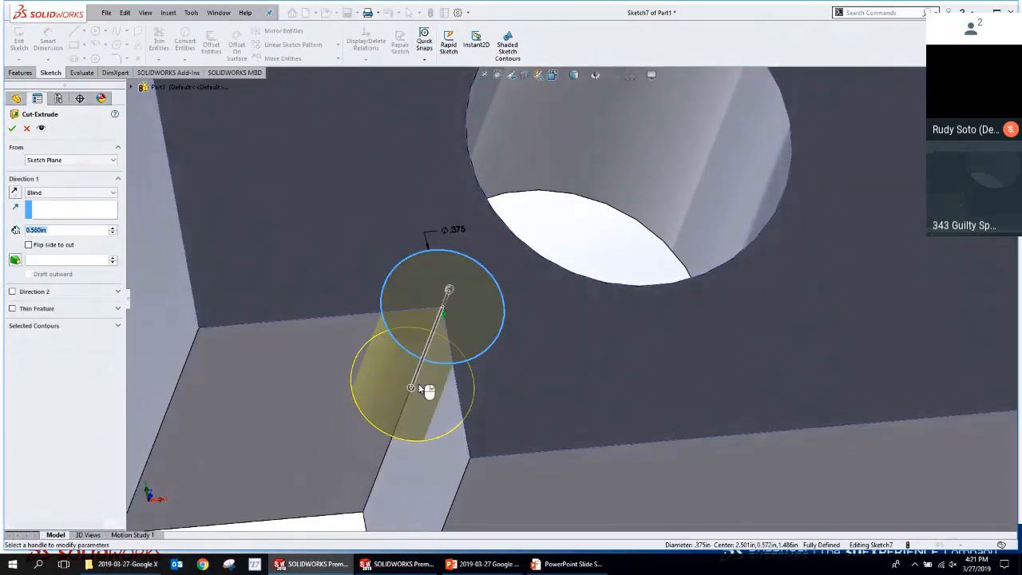
pyautogui.rightClick(419, 389)
pyautogui.scroll(6, 430, 391)
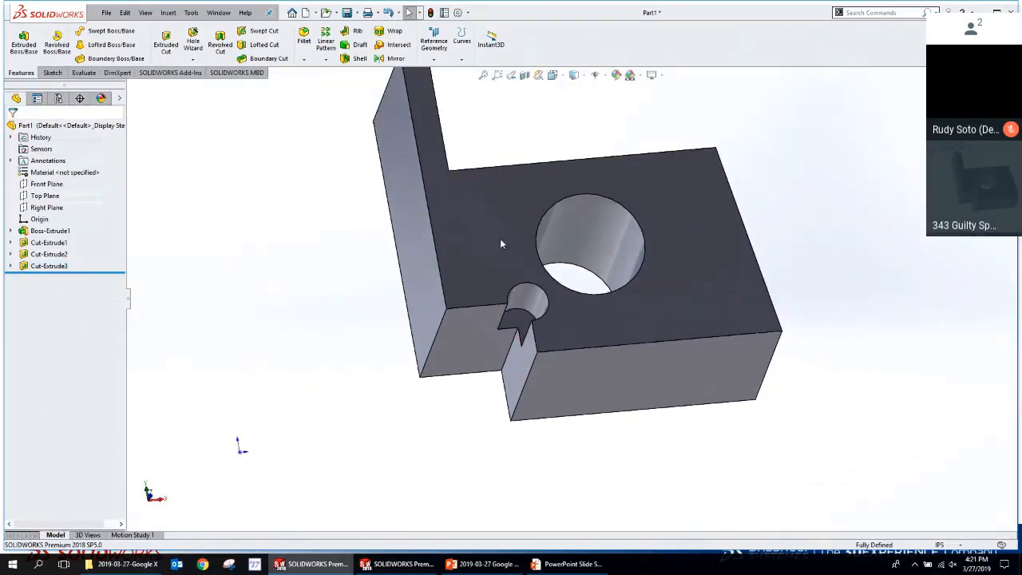
# Switch to the PowerPoint slide "7. AUTO DIMENSION IN SKETCHES" and return to SOLIDWORKS.
pyautogui.scroll(2, 495, 234)
pyautogui.click(523, 565)
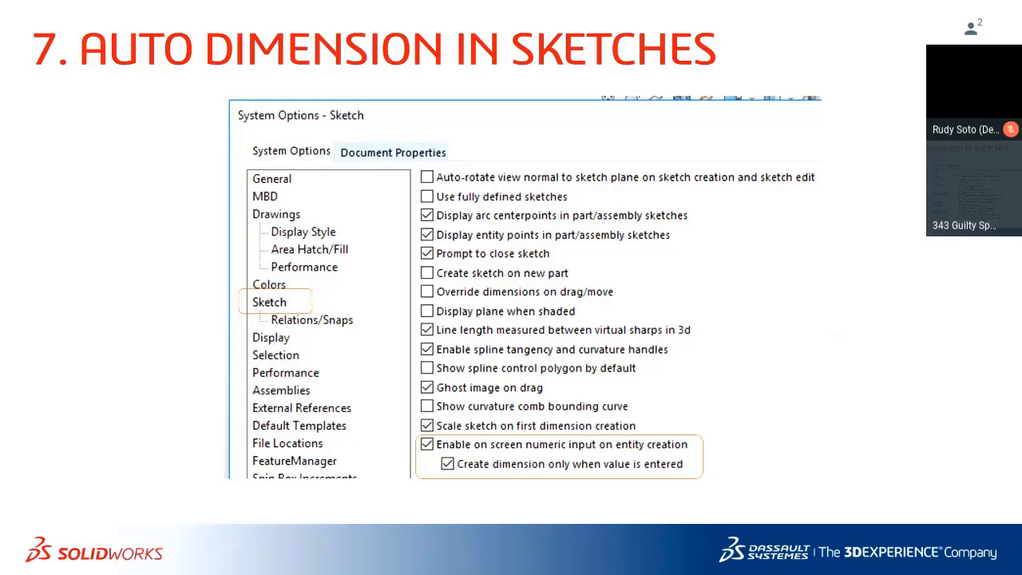
pyautogui.hotkey('alt', 'Tab')
# Sketch a 1.5 in line on the front face and continue it with two undimensioned connected lines, the last about 1.55 in long.
pyautogui.click(679, 257)
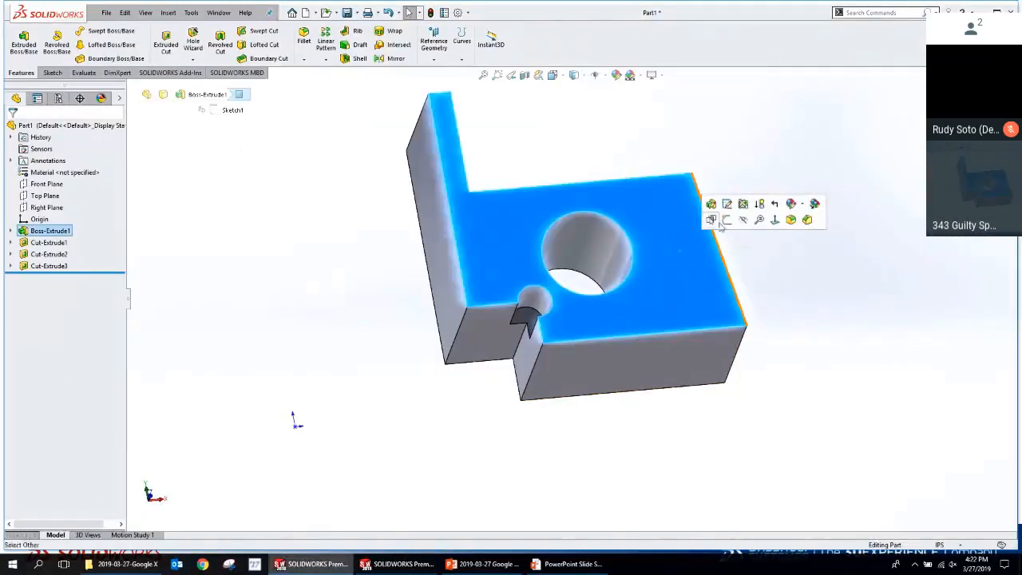
pyautogui.click(715, 224)
pyautogui.press('s')
pyautogui.click(727, 254)
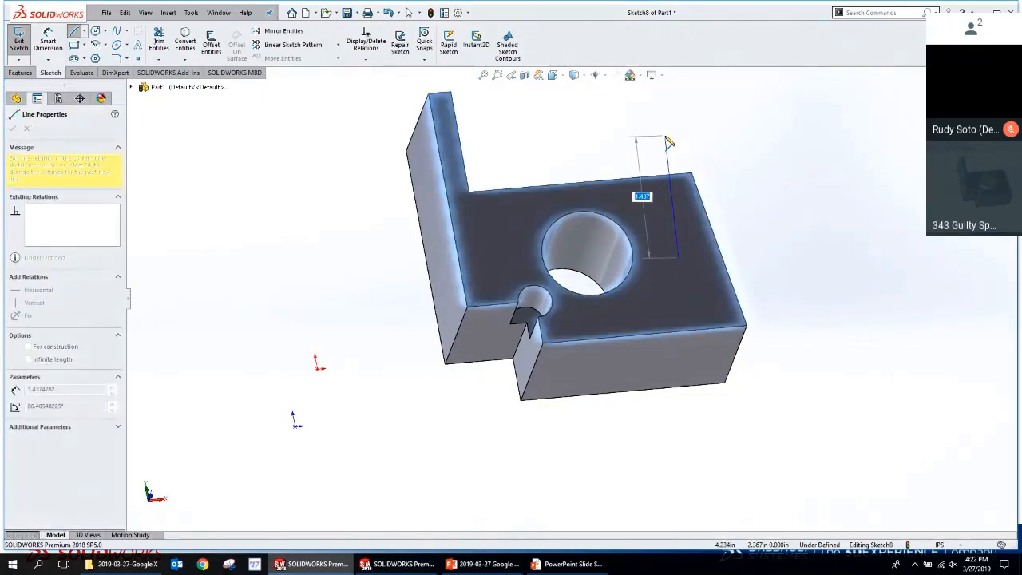
pyautogui.click(663, 131)
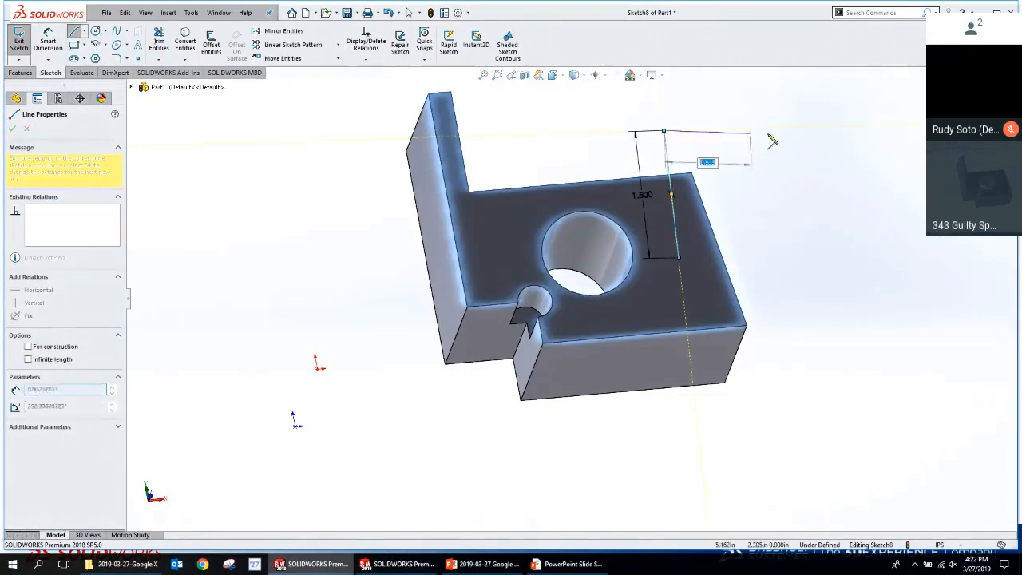
pyautogui.click(873, 120)
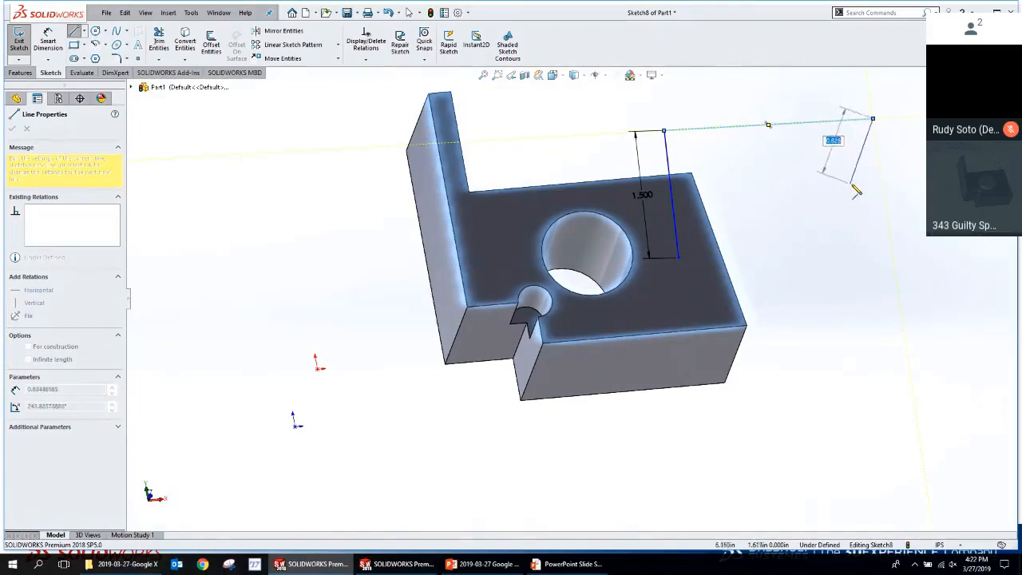
pyautogui.write('1.549')
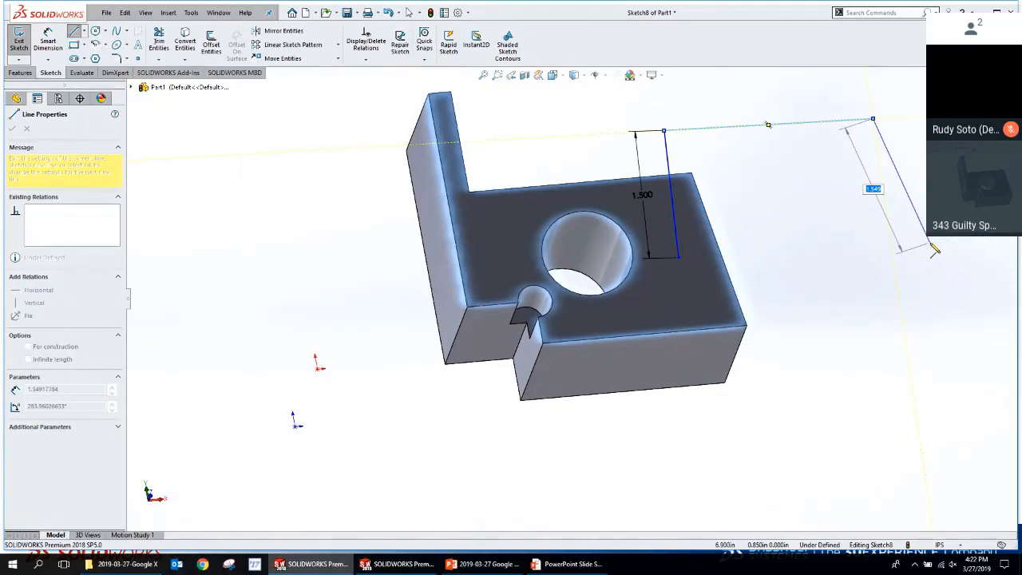
pyautogui.click(930, 244)
pyautogui.press('Escape')
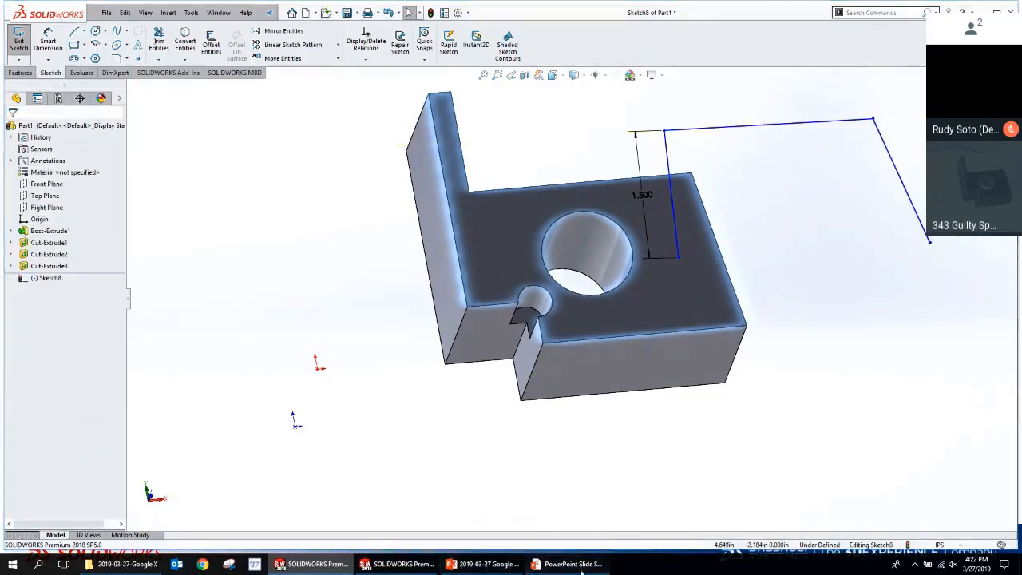
# Switch to the PowerPoint slide show, advance to the BONUS slide on Extrude Up To Next and end conditions, and return to SOLIDWORKS.
pyautogui.click(582, 570)
pyautogui.click(684, 328)
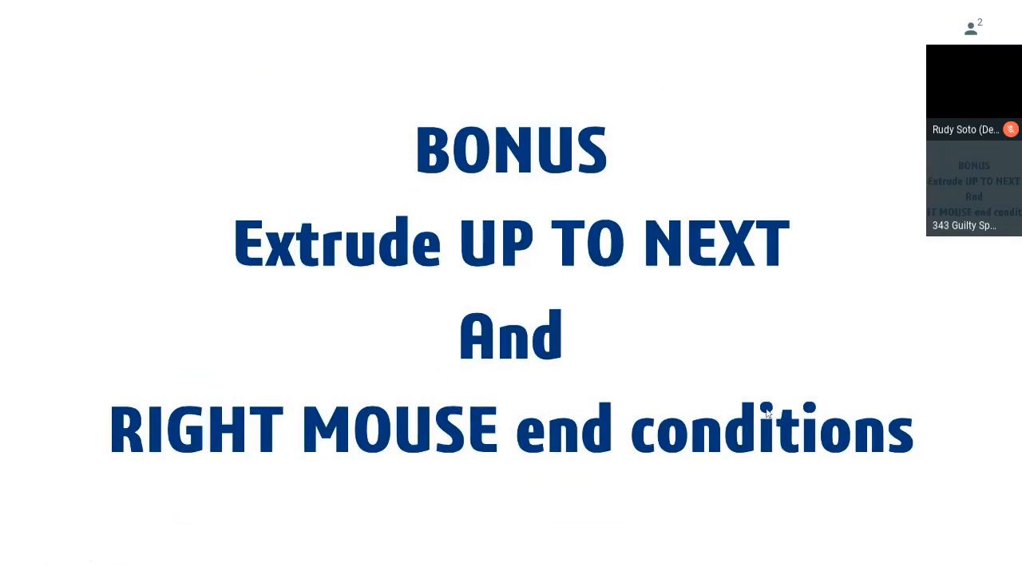
pyautogui.hotkey('alt', 'Tab')
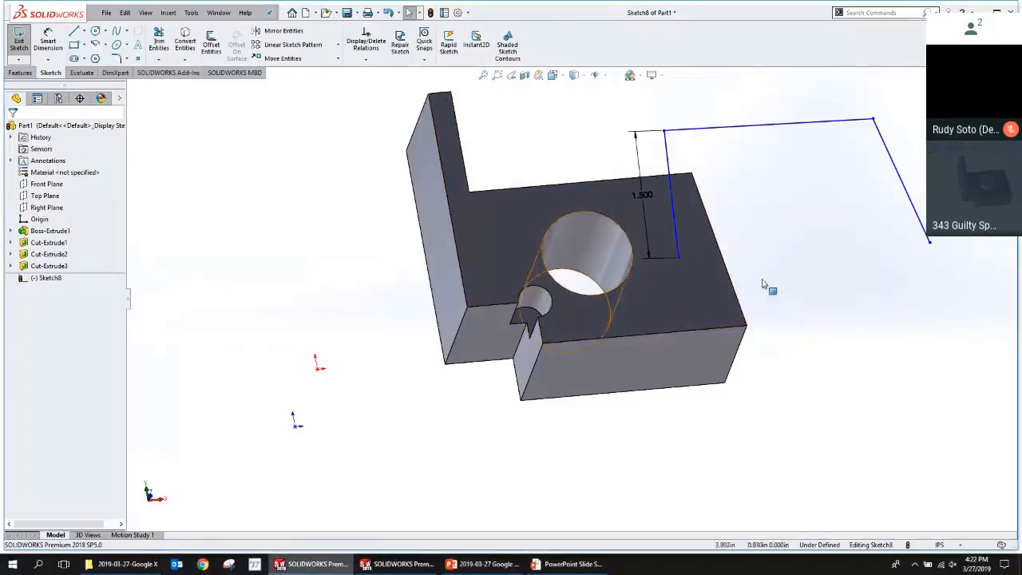
# Delete the three connected lines and the 1.5 in dimension from the front-face sketch.
pyautogui.moveTo(763, 284); pyautogui.dragTo(599, 288, button='middle')
pyautogui.moveTo(663, 378); pyautogui.dragTo(480, 215)
pyautogui.press('Delete')
# Start a sketch on the block's slanted end face and draw a 0.5 in diameter circle in line with the upright wall.
pyautogui.click(615, 281)
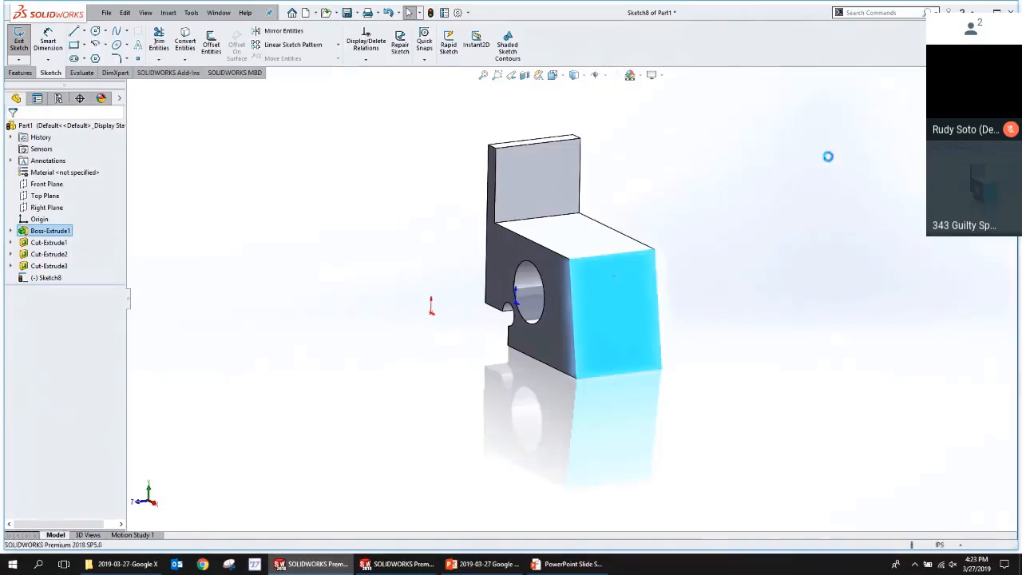
pyautogui.click(651, 275)
pyautogui.click(656, 272)
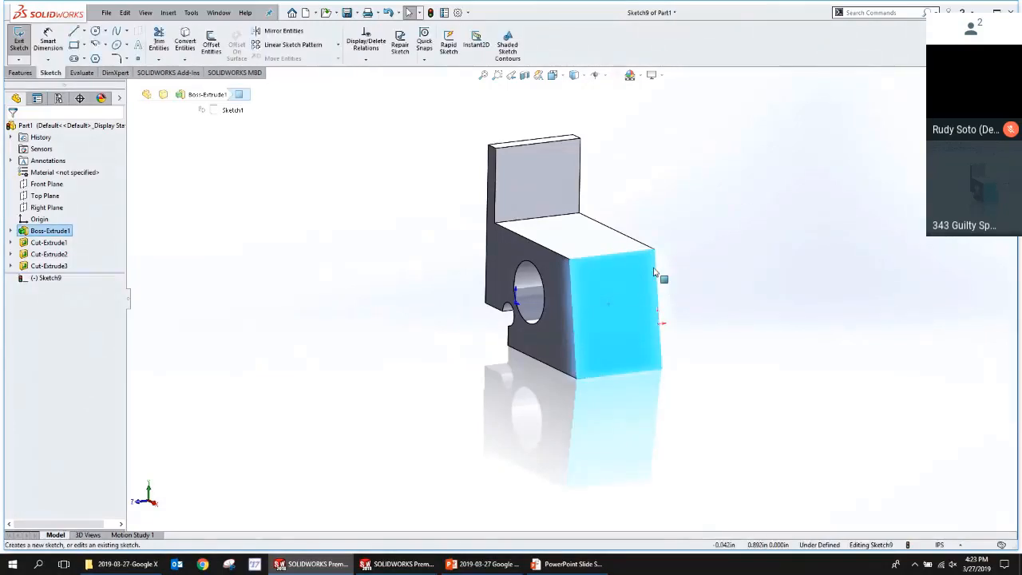
pyautogui.press('s')
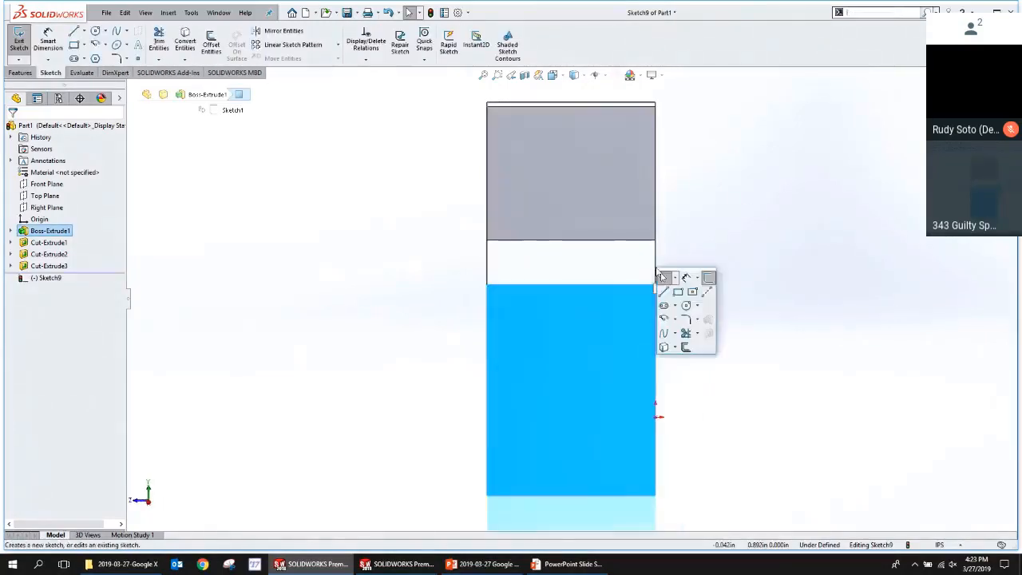
pyautogui.click(686, 305)
pyautogui.click(570, 176)
pyautogui.write('.5')
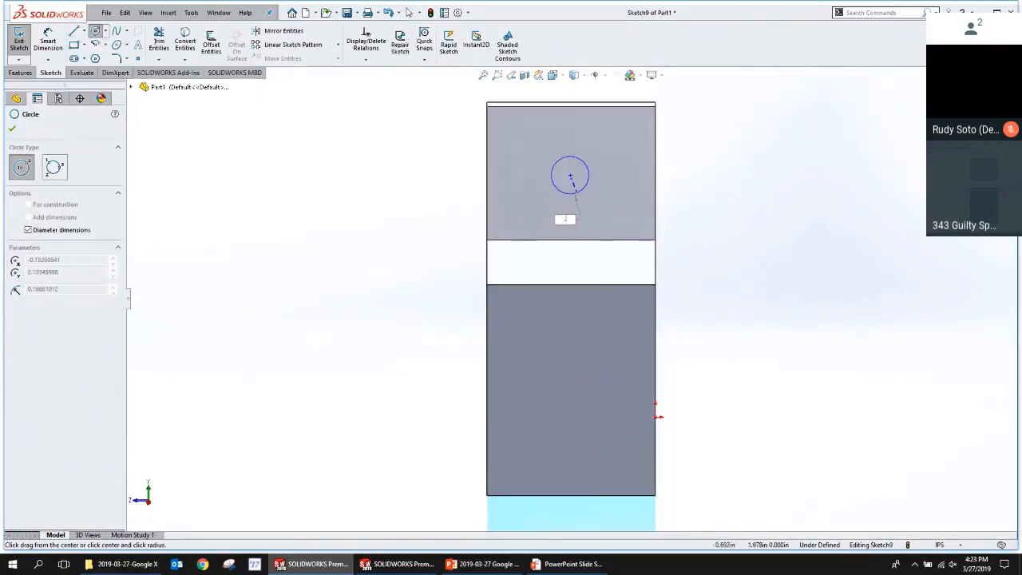
pyautogui.press('Return')
pyautogui.press('Escape')
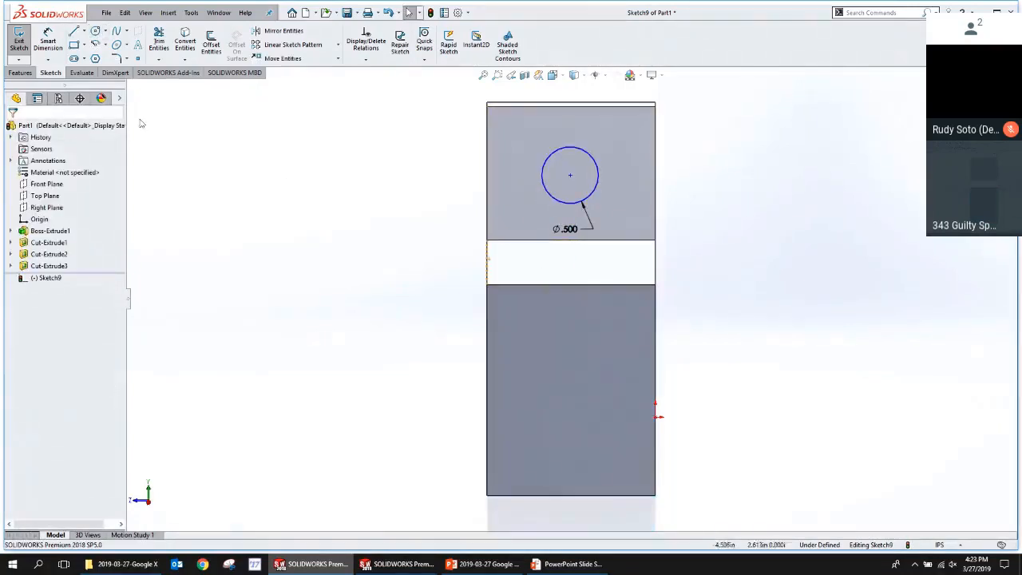
pyautogui.press('s')
pyautogui.click(372, 230)
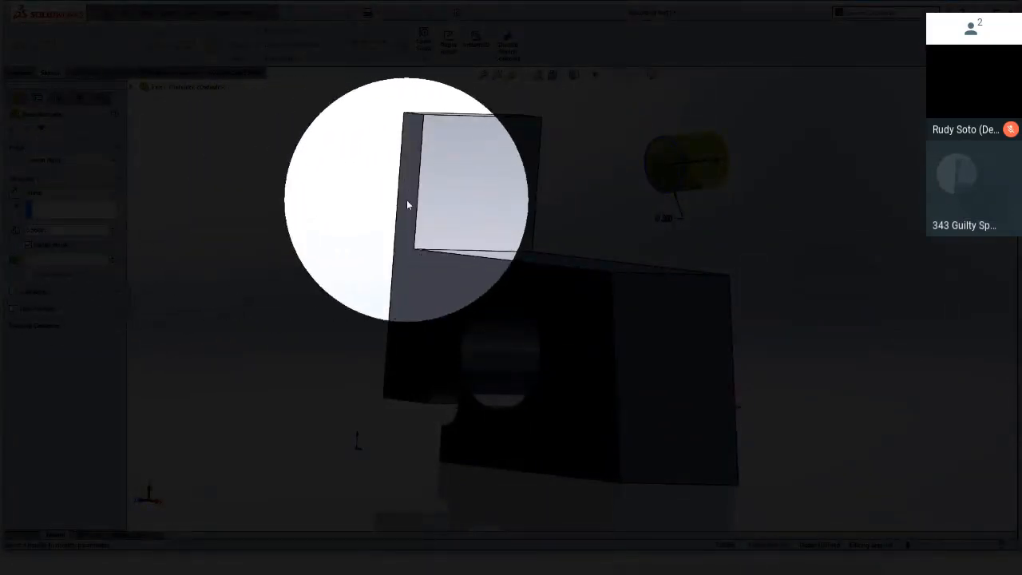
pyautogui.press('Escape')
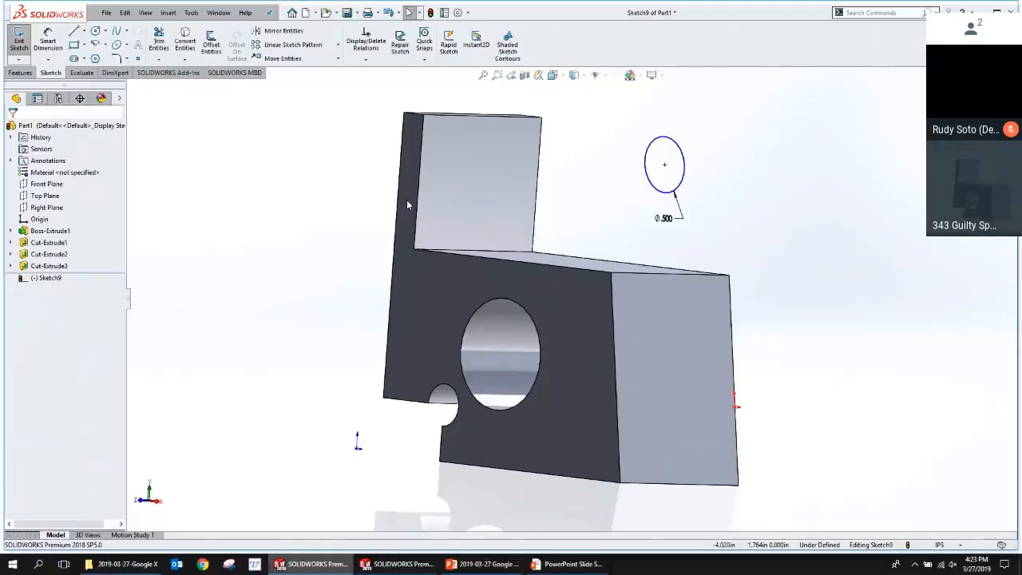
# Try extruding the 0.5 in circle up to the upright wall's inner face, and undo the extrusion.
pyautogui.click(495, 174)
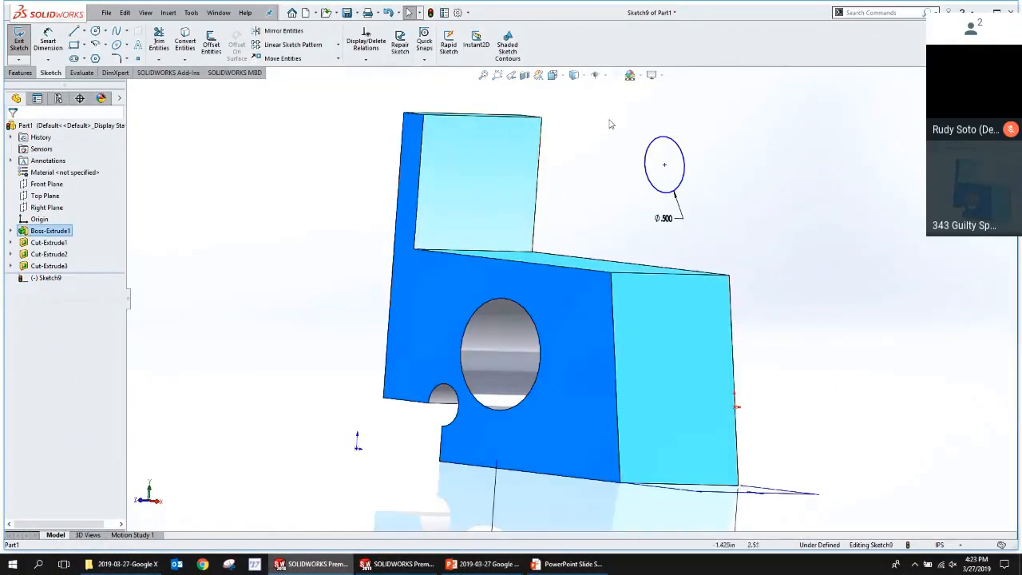
pyautogui.click(604, 156)
pyautogui.press('s')
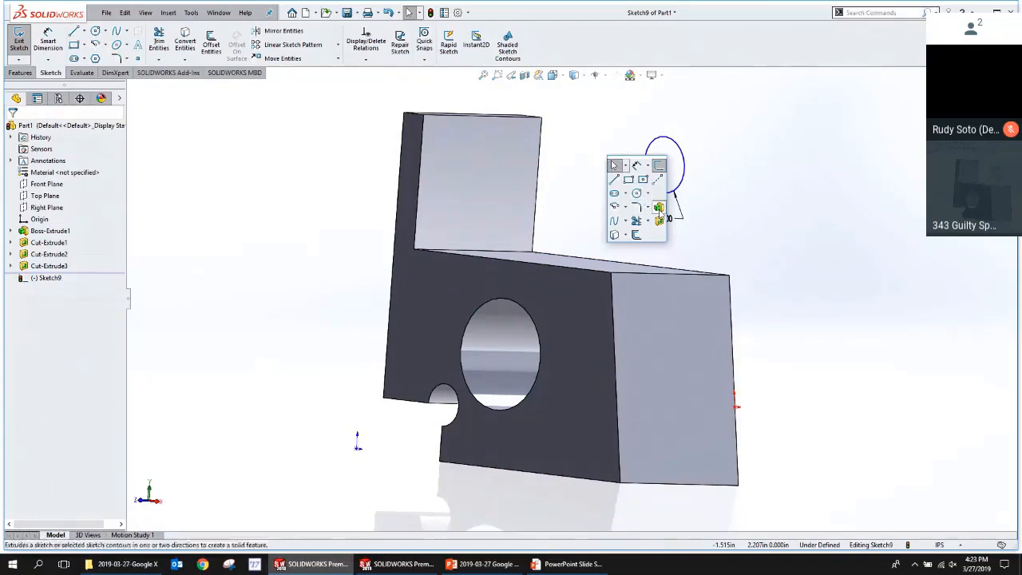
pyautogui.click(658, 207)
pyautogui.click(477, 181)
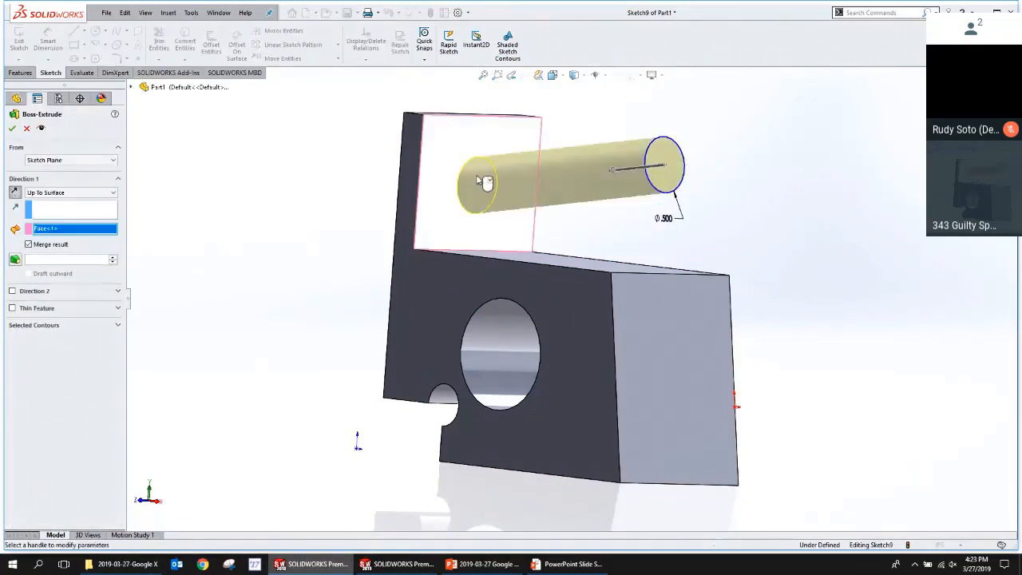
pyautogui.rightClick(478, 181)
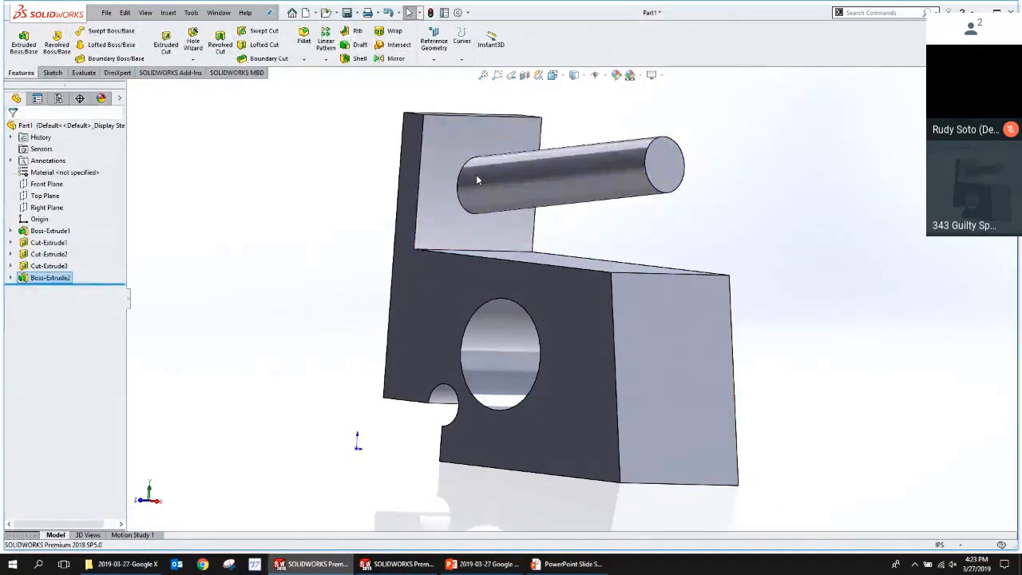
pyautogui.hotkey('ctrl', 'z')
# Extrude the 0.5 in circle as a boss with end condition Up To Surface, ending on the upright wall's inner face.
pyautogui.press('s')
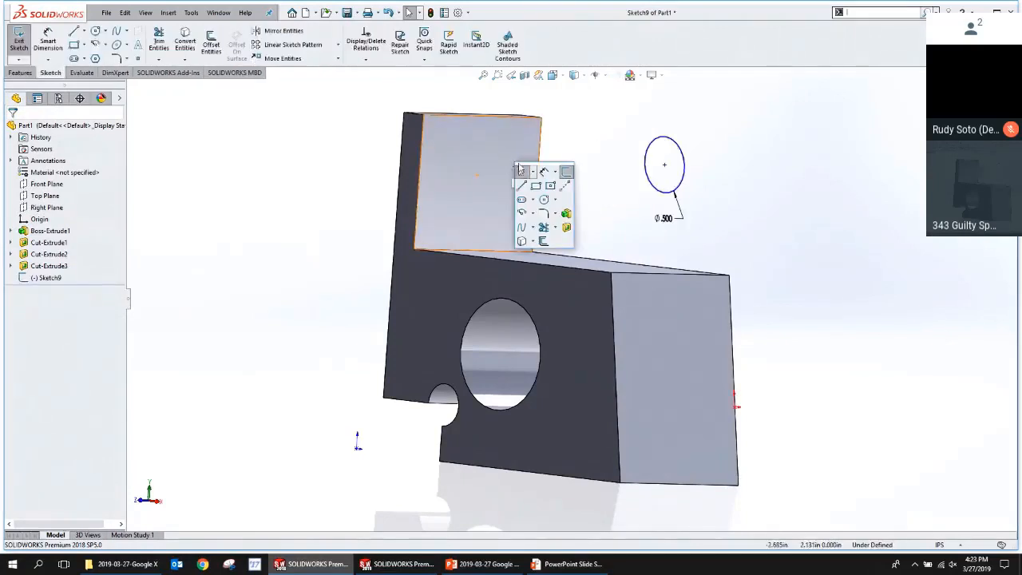
pyautogui.click(564, 211)
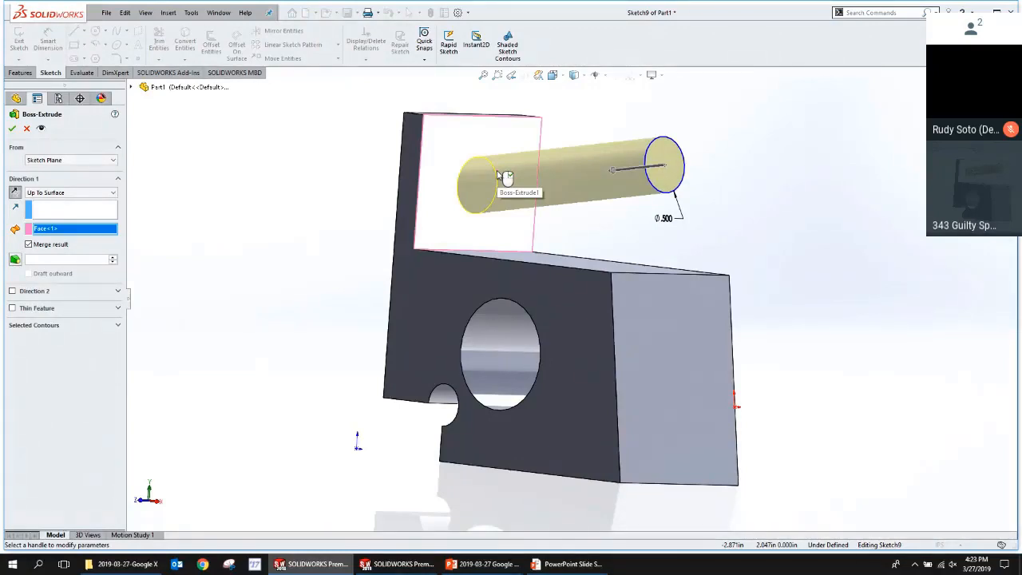
pyautogui.press('Return')
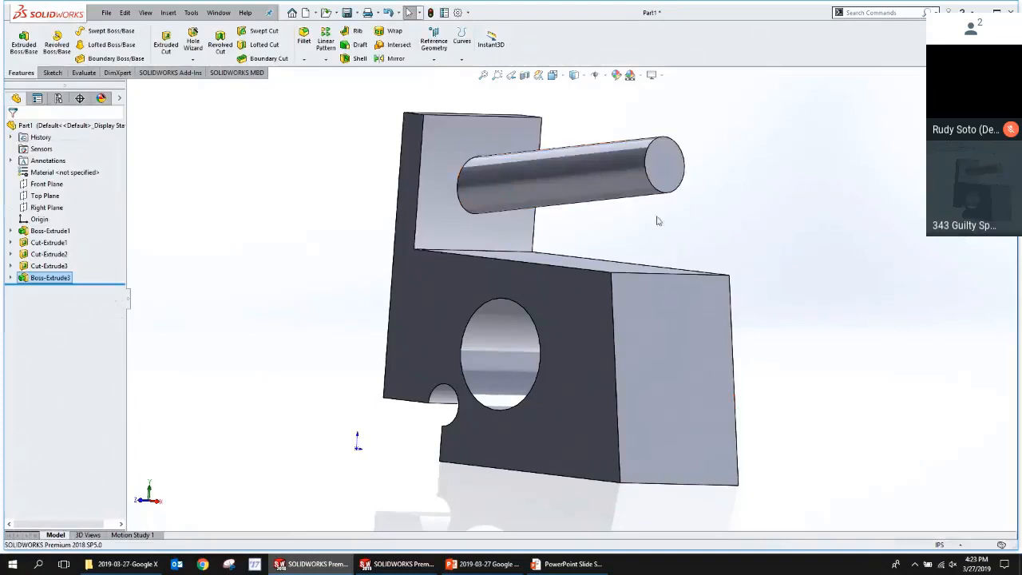
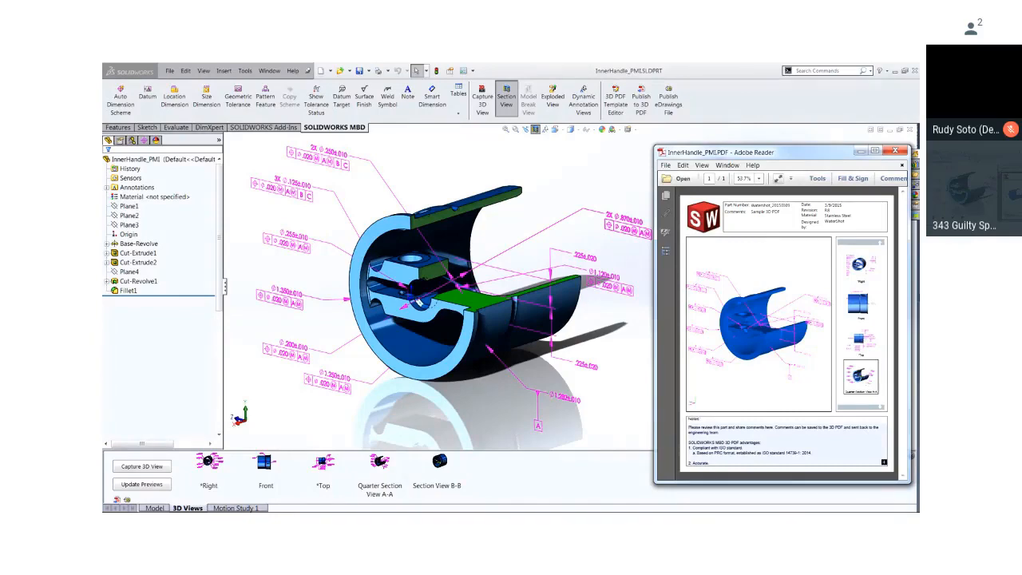
# Switch to the kick pedal assembly in SOLIDWORKS and set up saving it as Adobe PDF with the 3D PDF option enabled.
pyautogui.press('Right')
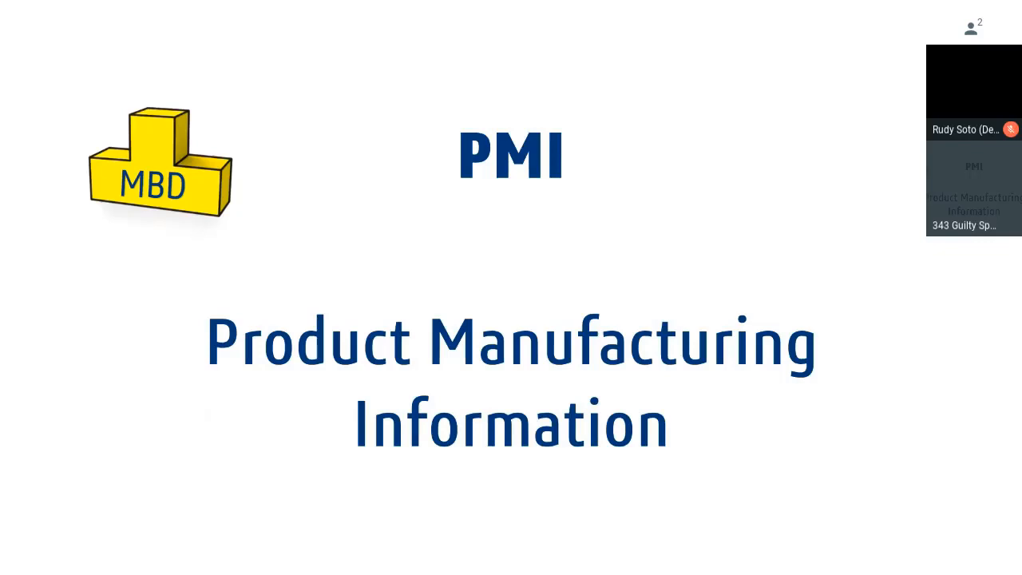
pyautogui.hotkey('alt', 'Tab')
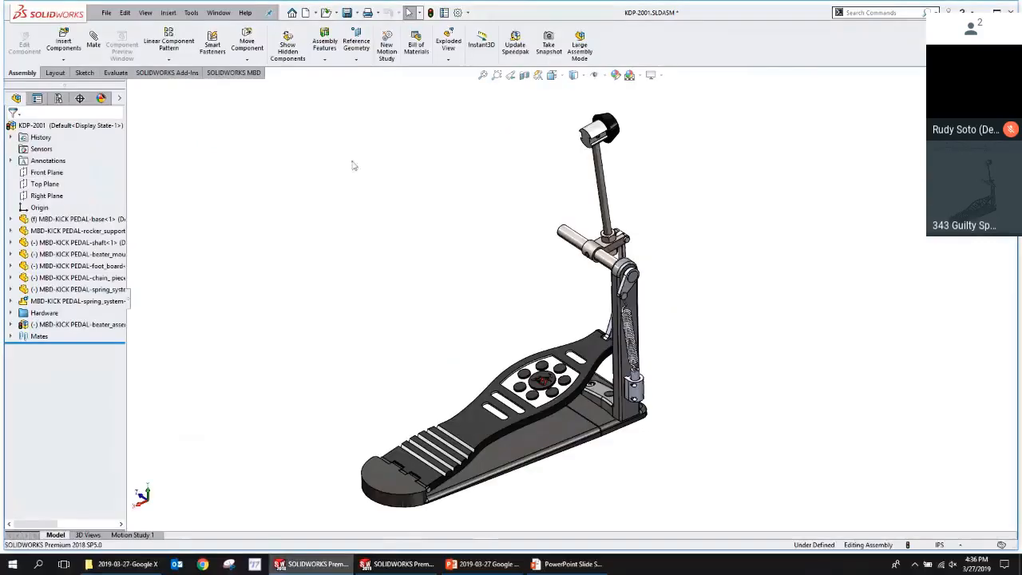
pyautogui.click(107, 13)
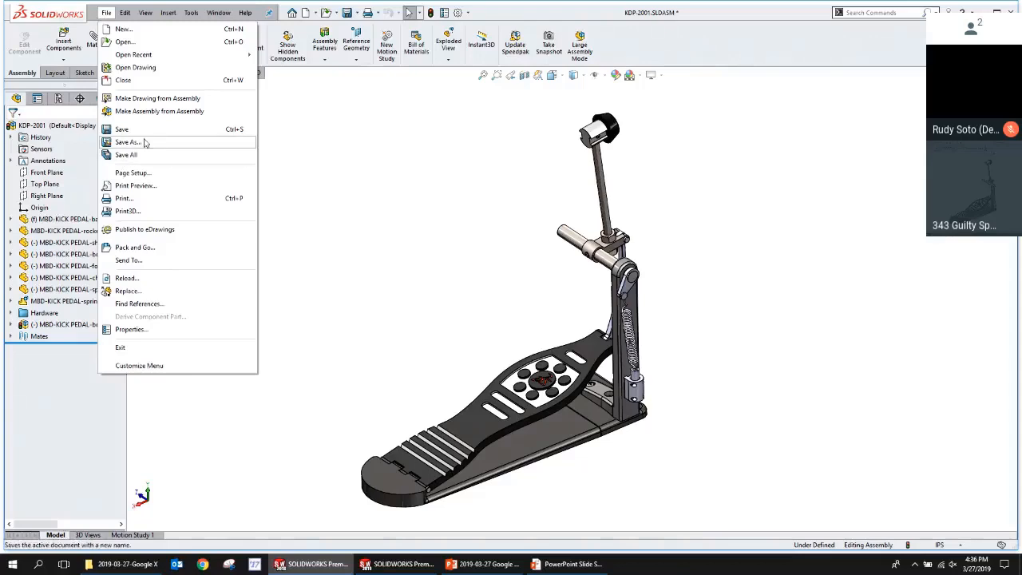
pyautogui.click(144, 137)
pyautogui.click(461, 242)
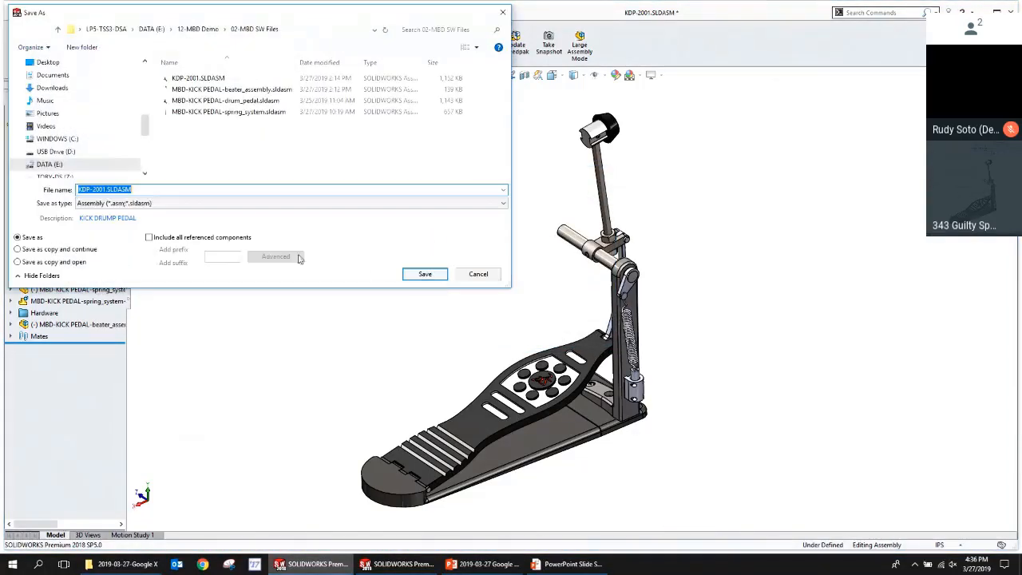
pyautogui.click(150, 203)
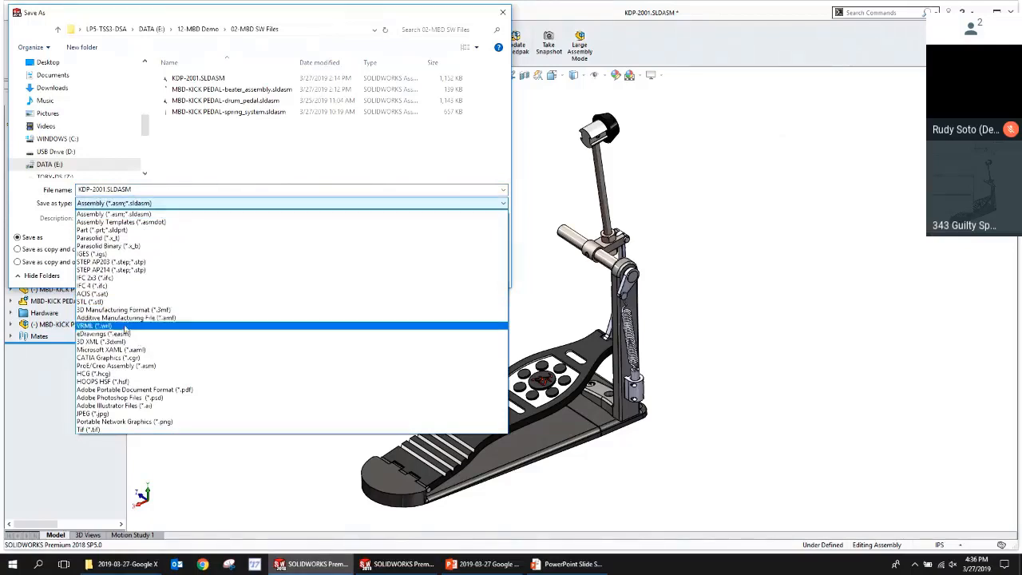
pyautogui.click(102, 391)
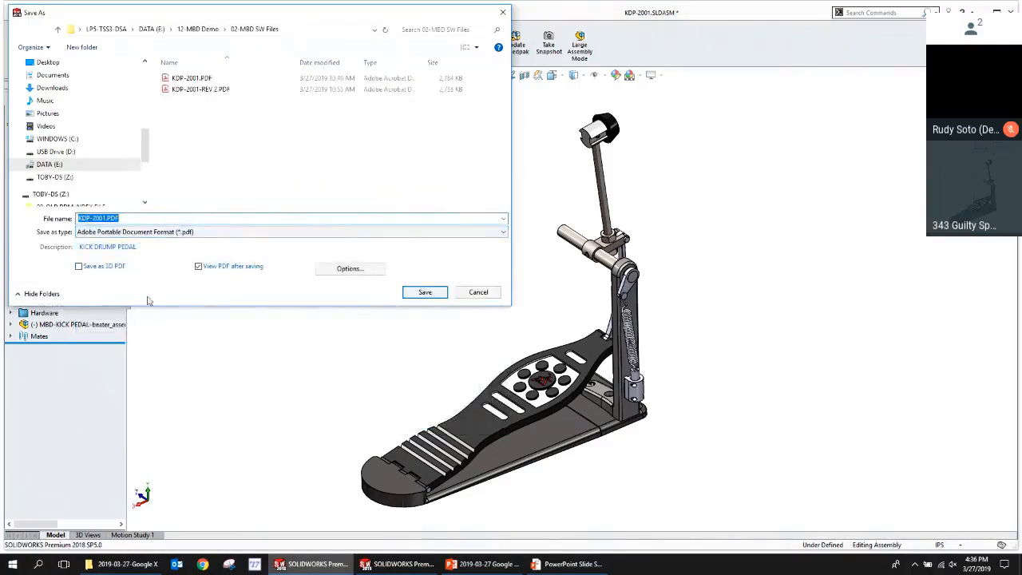
pyautogui.click(78, 265)
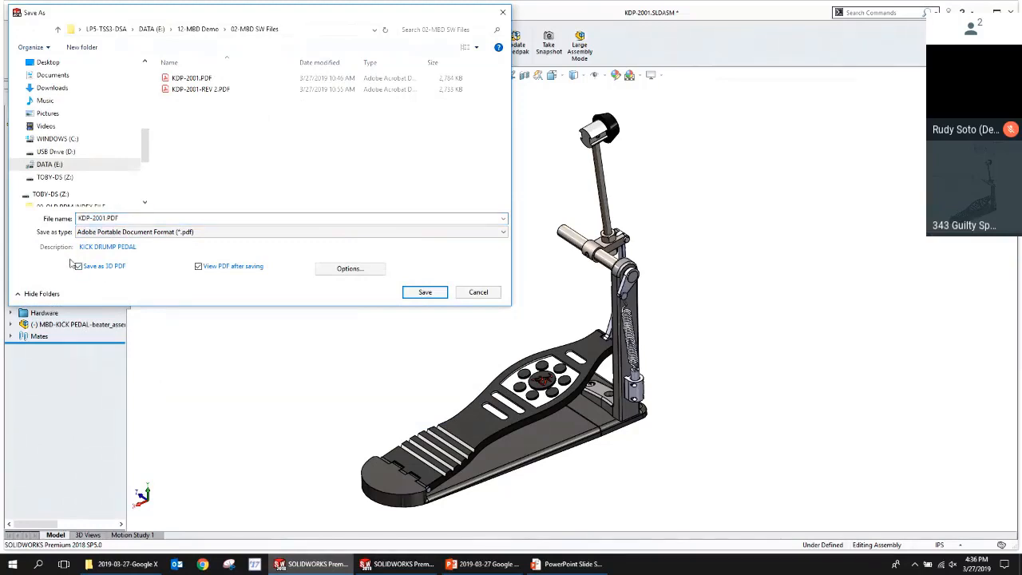
# Name the output file KDP-2001 3d.PDF and save it.
pyautogui.click(123, 217)
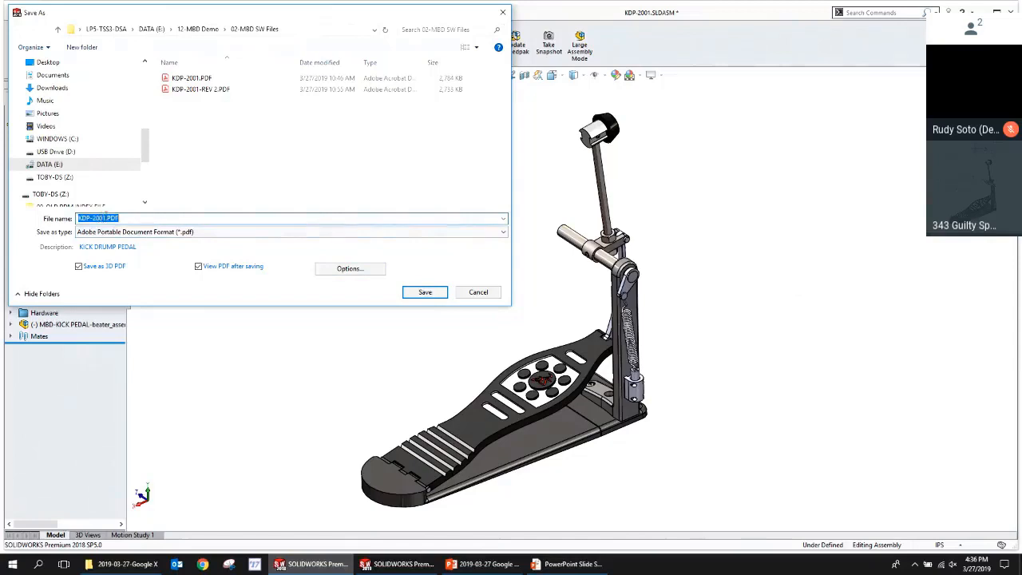
pyautogui.click(106, 217)
pyautogui.write('-REV C')
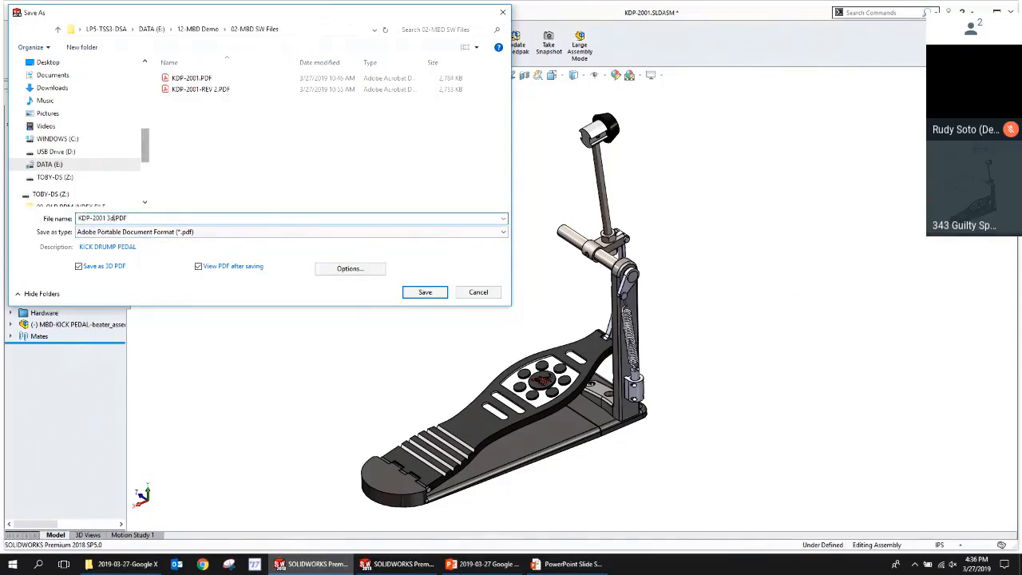
pyautogui.press('Return')
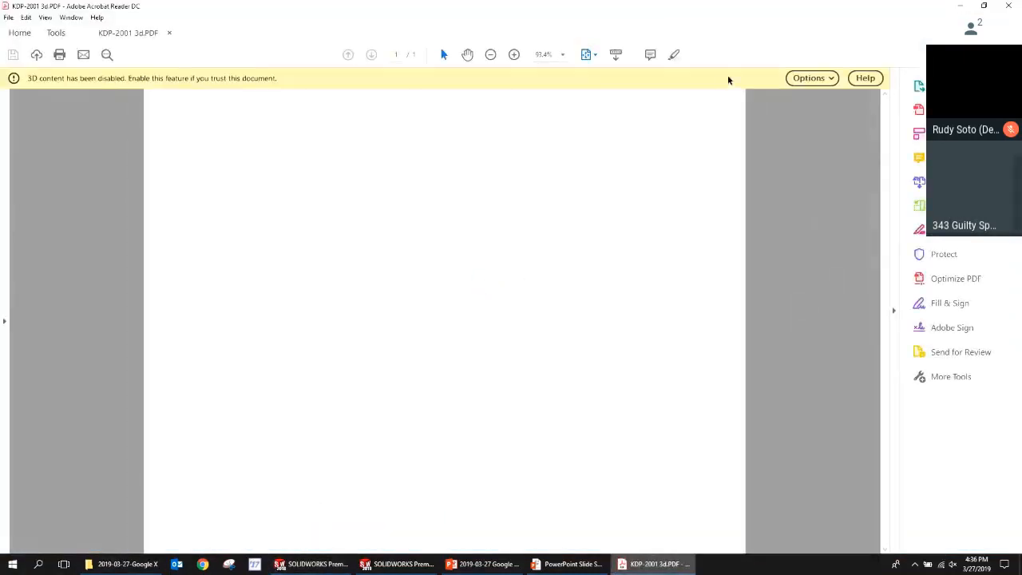
# Enable the 3D content in the exported PDF, and zoom in and rotate the kick pedal to view its opposite side.
pyautogui.click(806, 78)
pyautogui.click(808, 98)
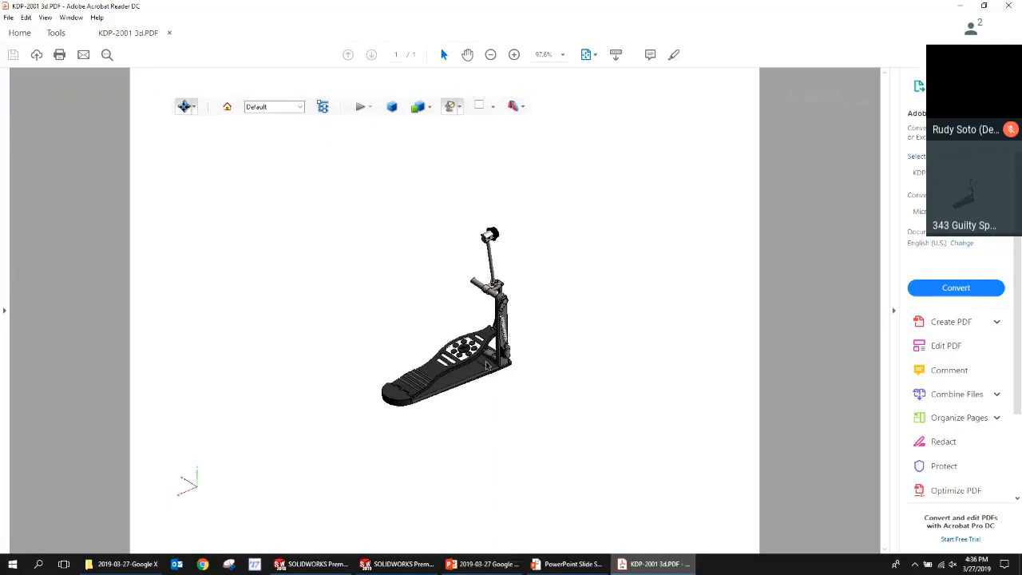
pyautogui.moveTo(391, 358); pyautogui.dragTo(352, 345)
pyautogui.scroll(5, 486, 342)
pyautogui.moveTo(427, 337); pyautogui.dragTo(471, 278)
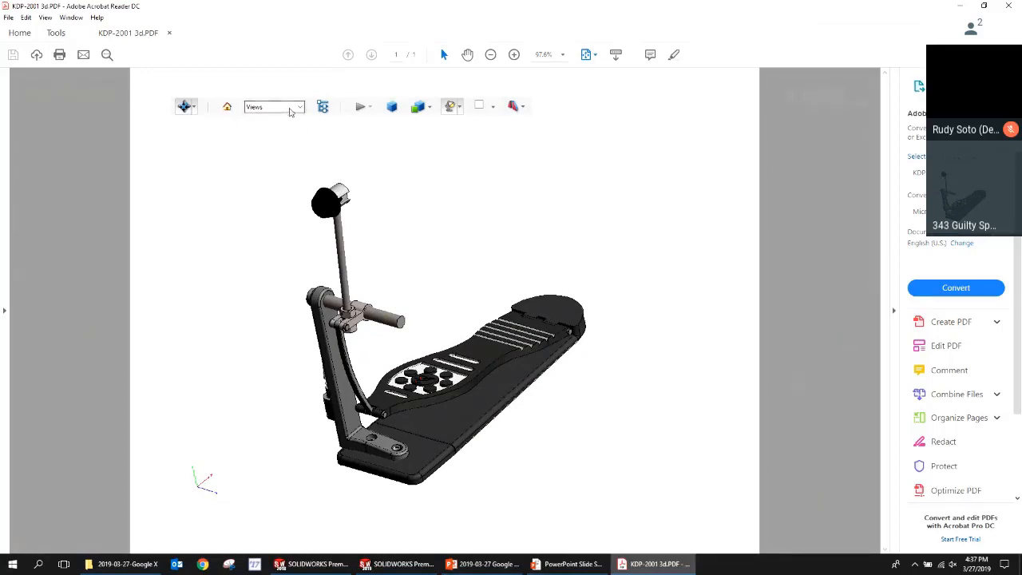
# Show the PDF's model tree, expand the Default entry under KDP-2001 and look through its component list.
pyautogui.click(316, 108)
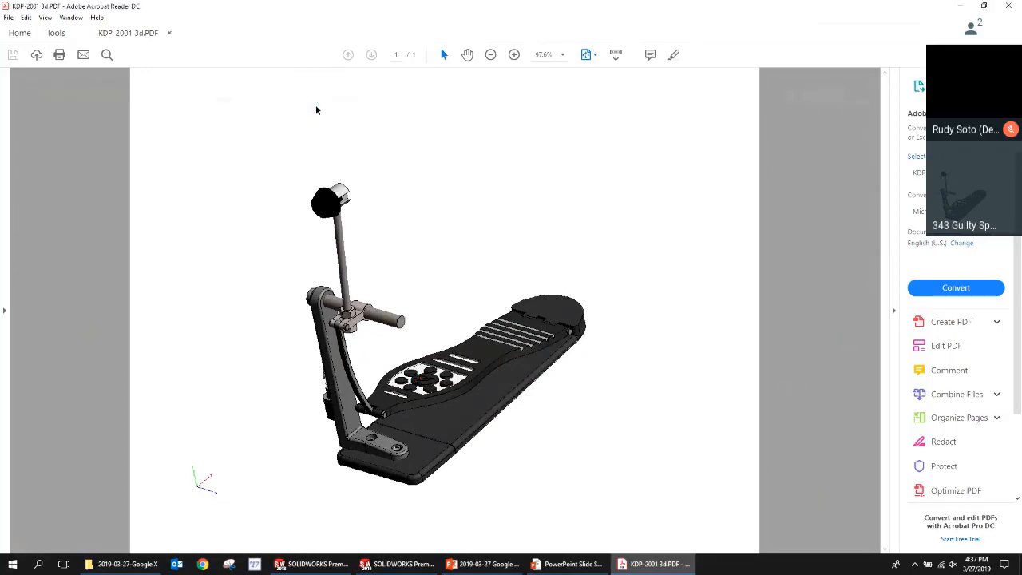
pyautogui.click(45, 137)
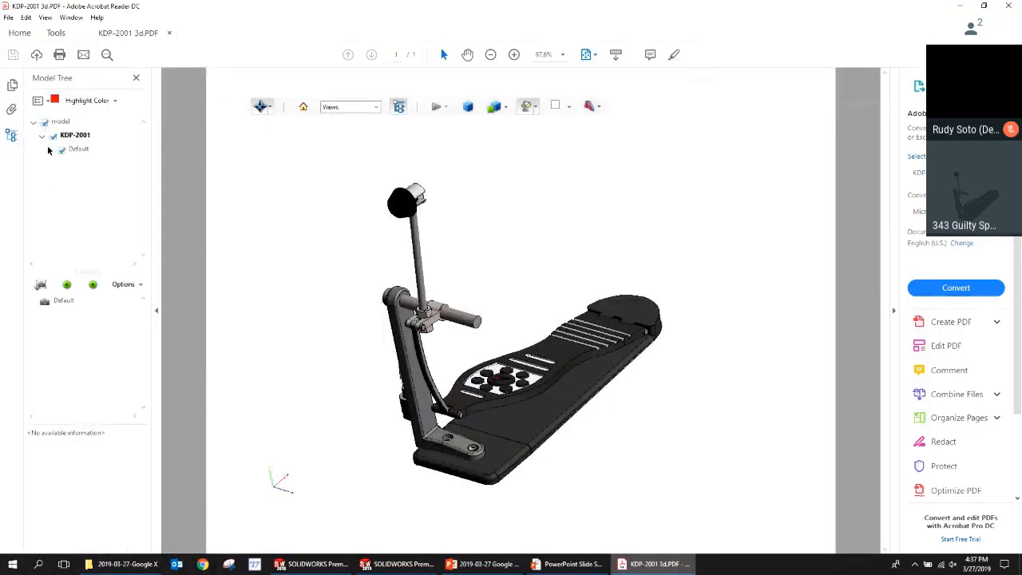
pyautogui.click(50, 150)
pyautogui.scroll(-5, 86, 179)
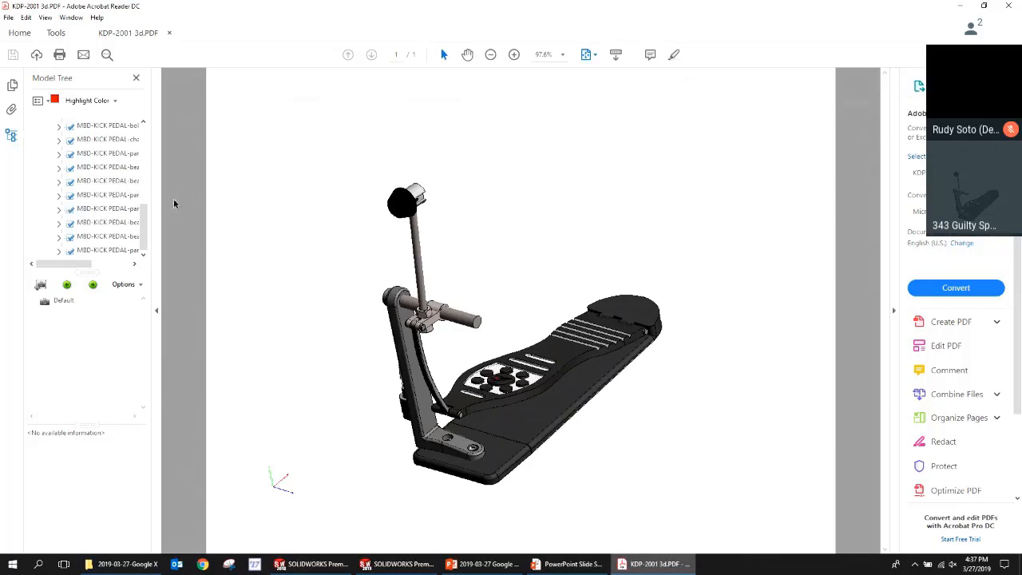
pyautogui.moveTo(426, 308); pyautogui.dragTo(405, 317)
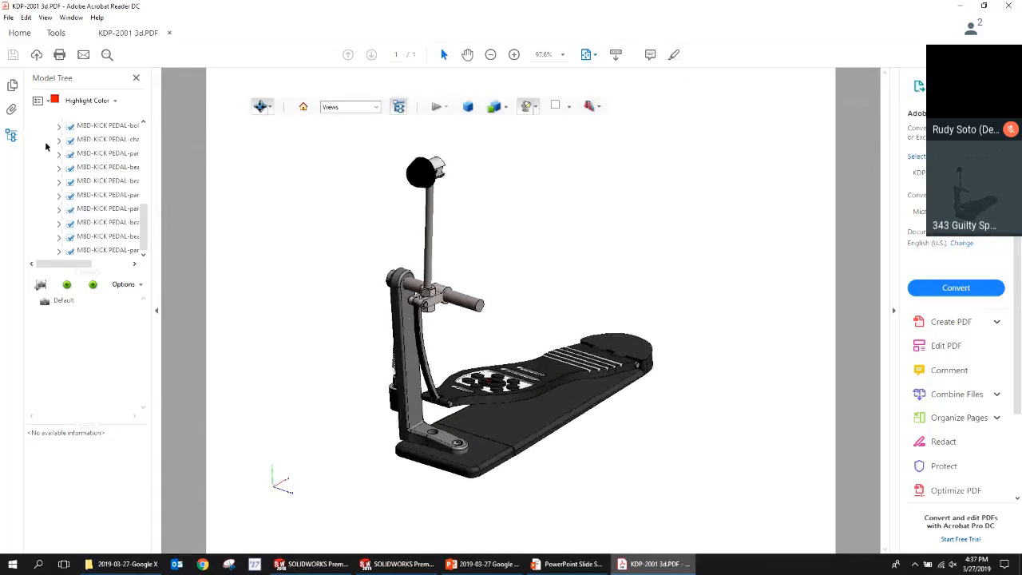
# Highlight individual kick pedal components in the 3D model from the model tree, and clear the selection.
pyautogui.click(99, 153)
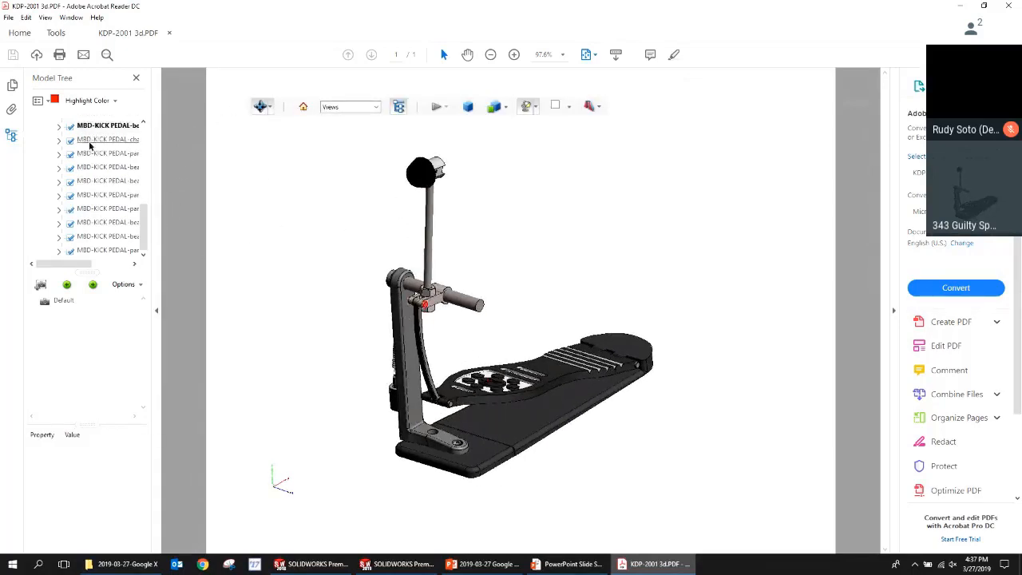
pyautogui.scroll(5, 447, 320)
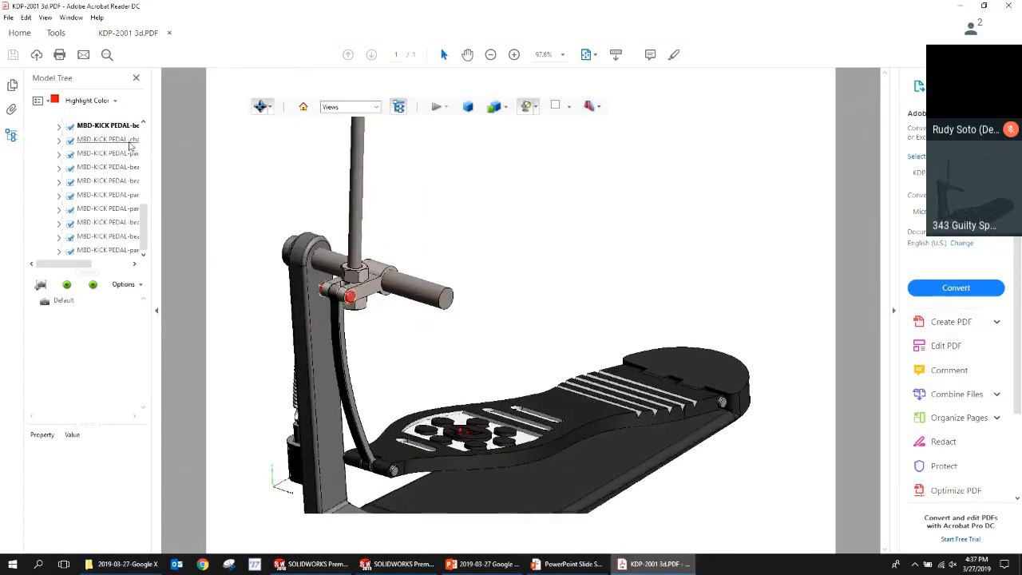
pyautogui.click(129, 142)
pyautogui.click(108, 155)
pyautogui.click(108, 140)
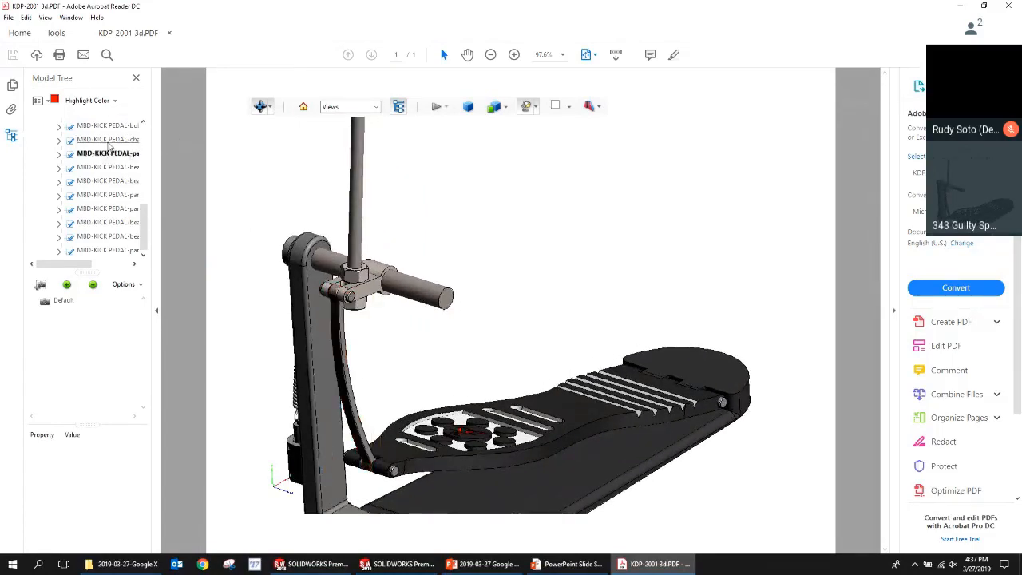
pyautogui.click(497, 206)
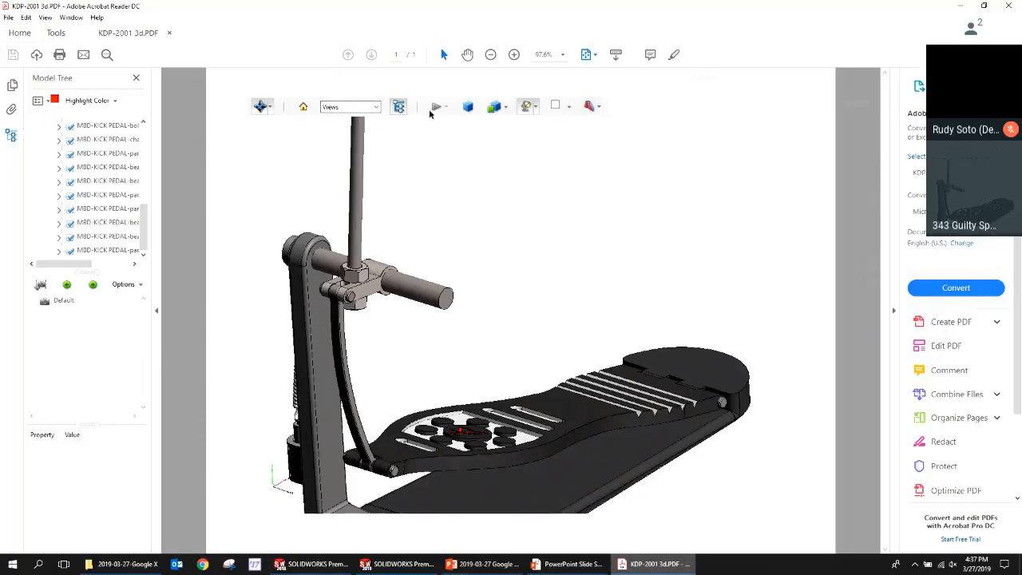
# Examine the whole kick pedal from the spring side in the 3D PDF.
pyautogui.scroll(-3, 522, 277)
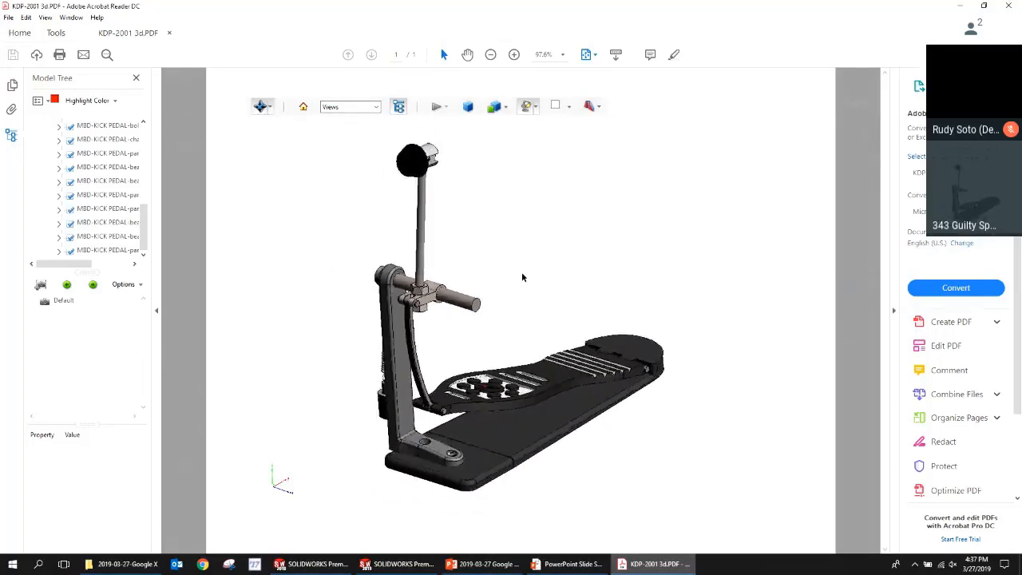
pyautogui.scroll(-2, 522, 275)
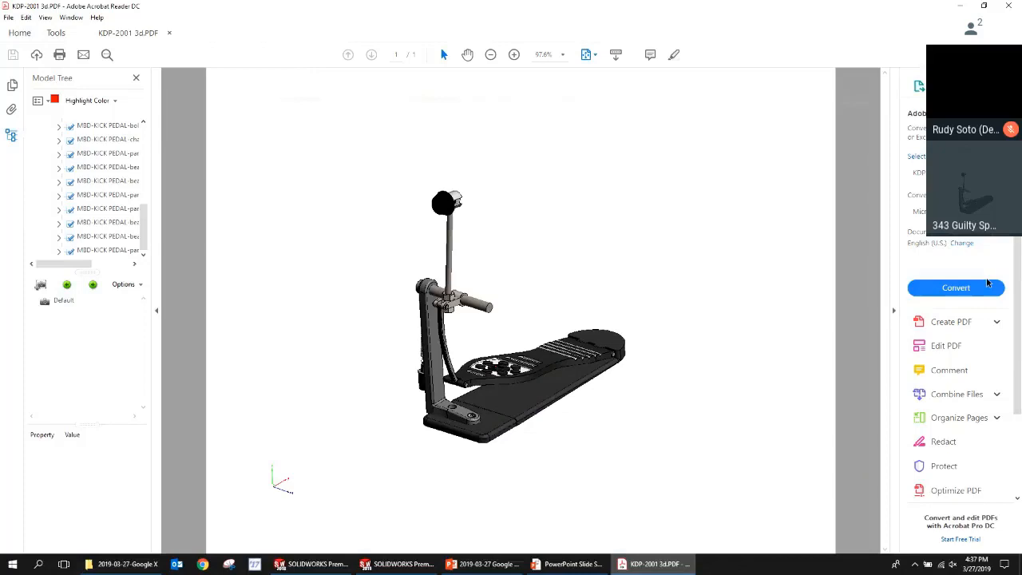
pyautogui.moveTo(517, 396)
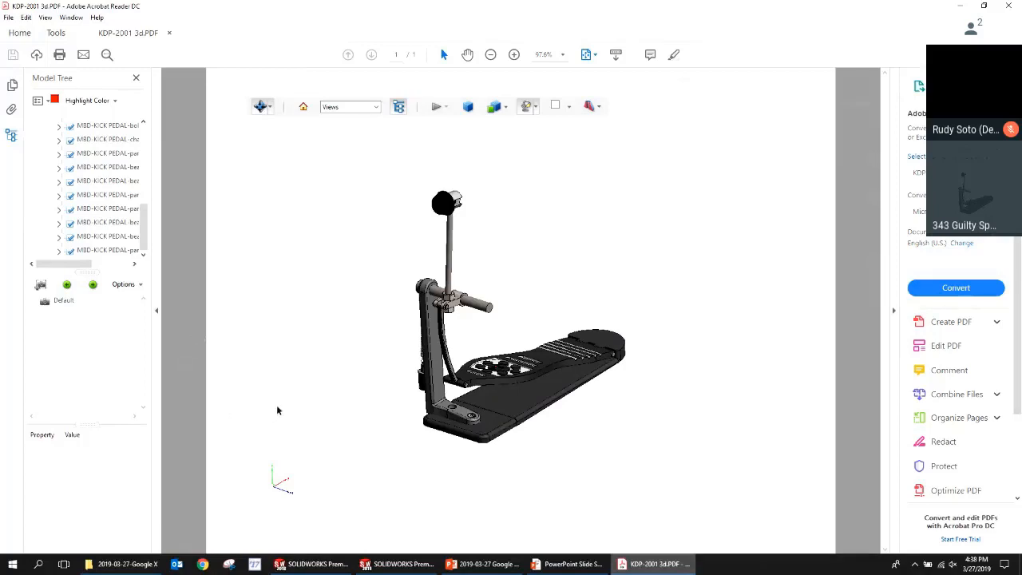
pyautogui.moveTo(428, 359); pyautogui.dragTo(645, 359)
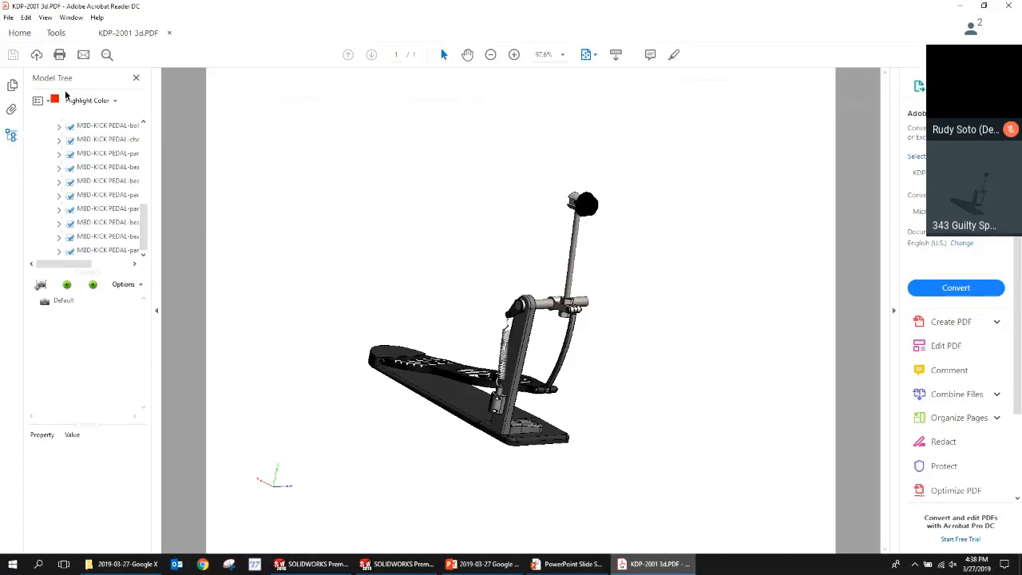
# Close the kick pedal PDF and switch back to the PowerPoint slide show at the InnerHandle 3D PDF slide.
pyautogui.click(1008, 5)
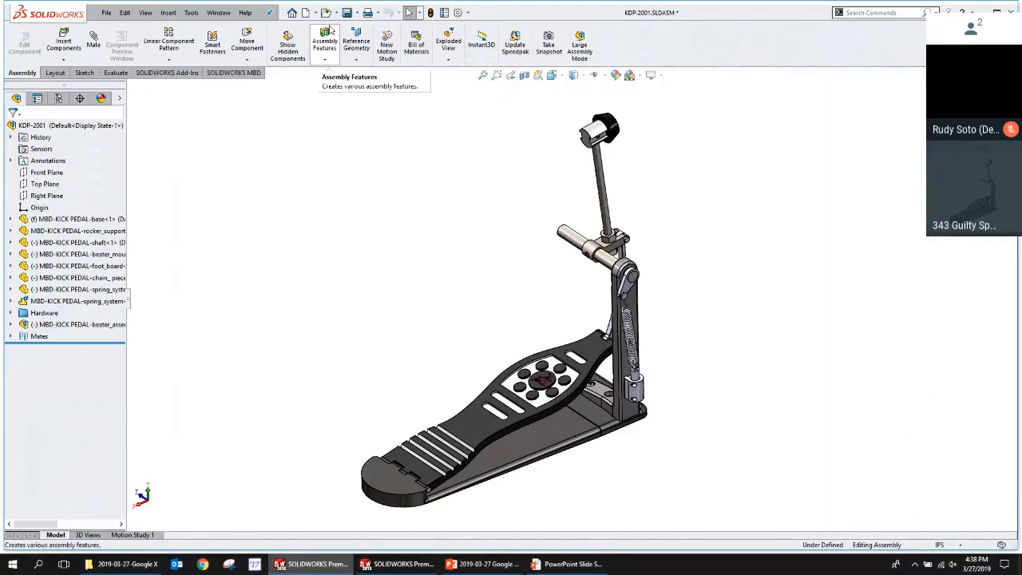
pyautogui.click(570, 563)
pyautogui.press('Right')
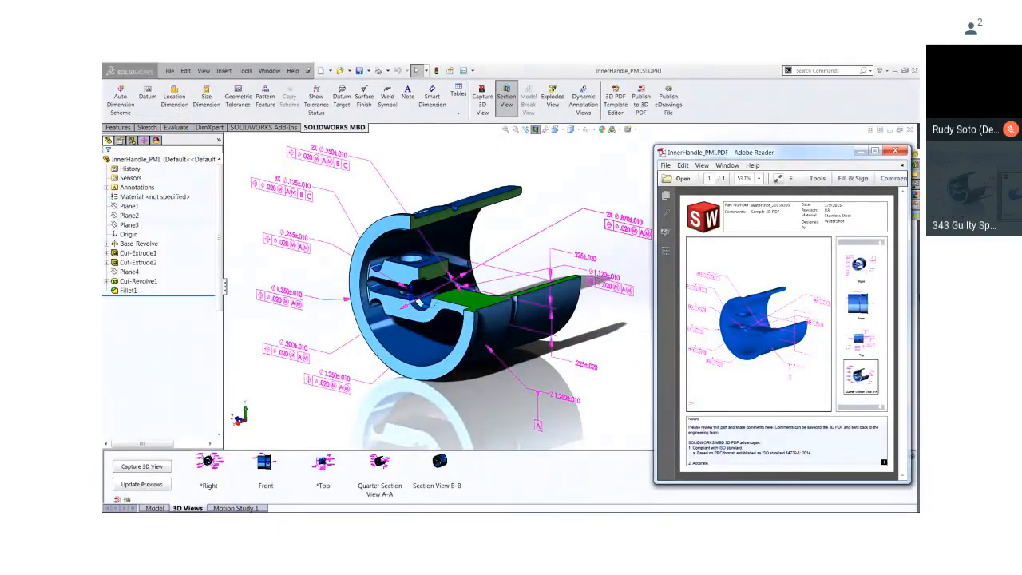
# Open BRACKET 1228.PDF from the 2019-03-27-Google X folder in Acrobat Reader and enable its 3D content.
pyautogui.press('super')
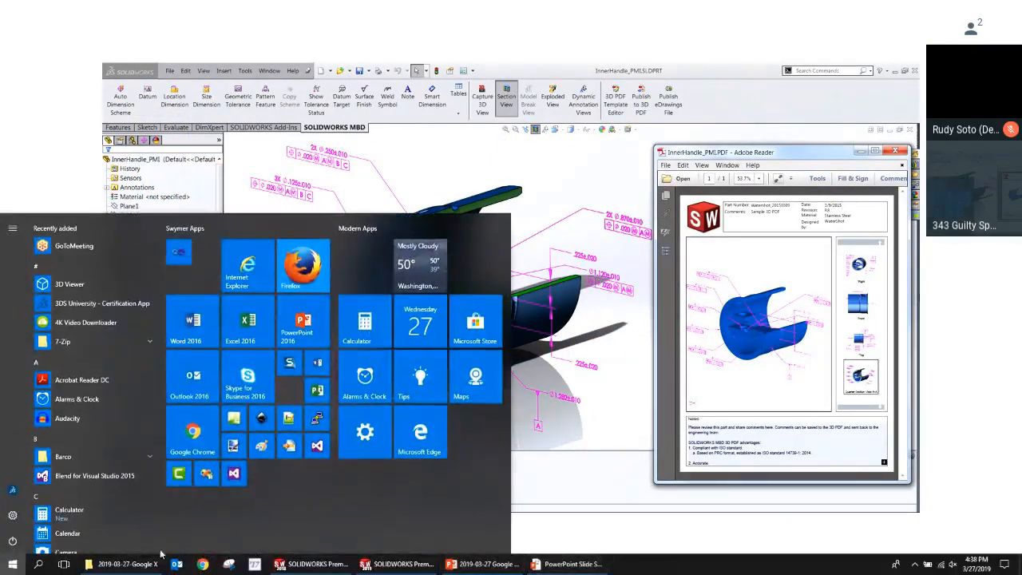
pyautogui.click(128, 563)
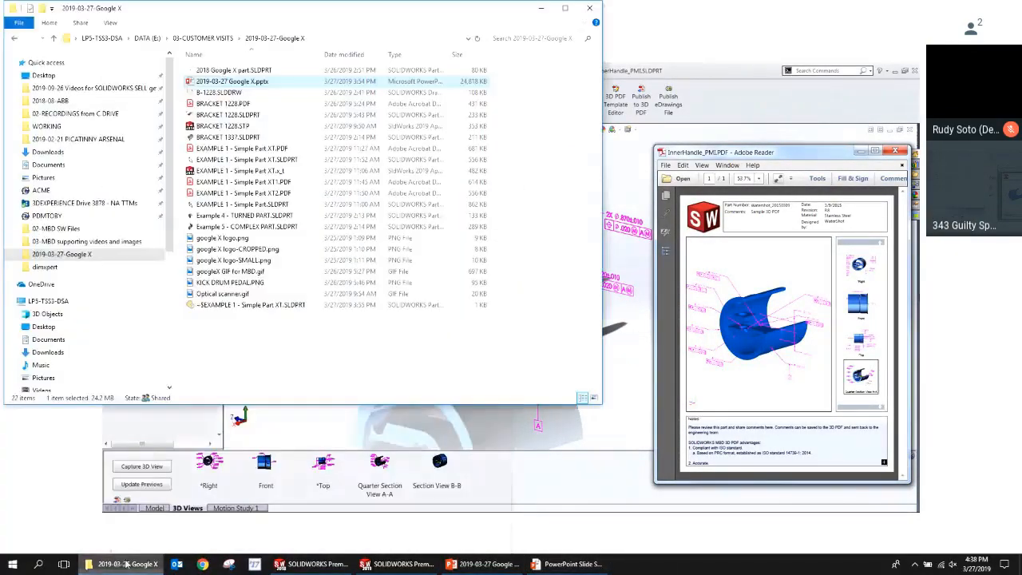
pyautogui.doubleClick(229, 104)
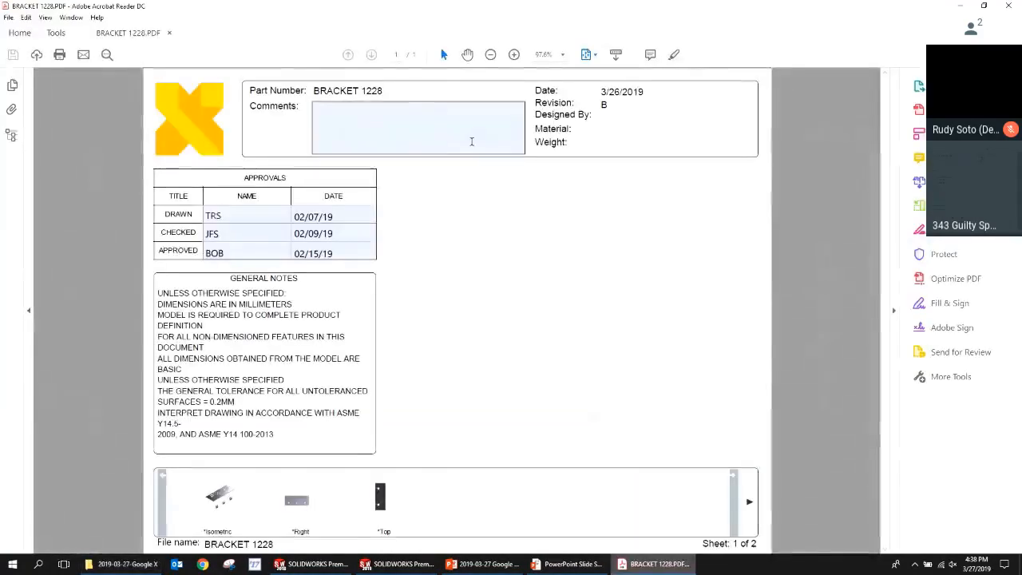
pyautogui.click(812, 78)
pyautogui.click(826, 98)
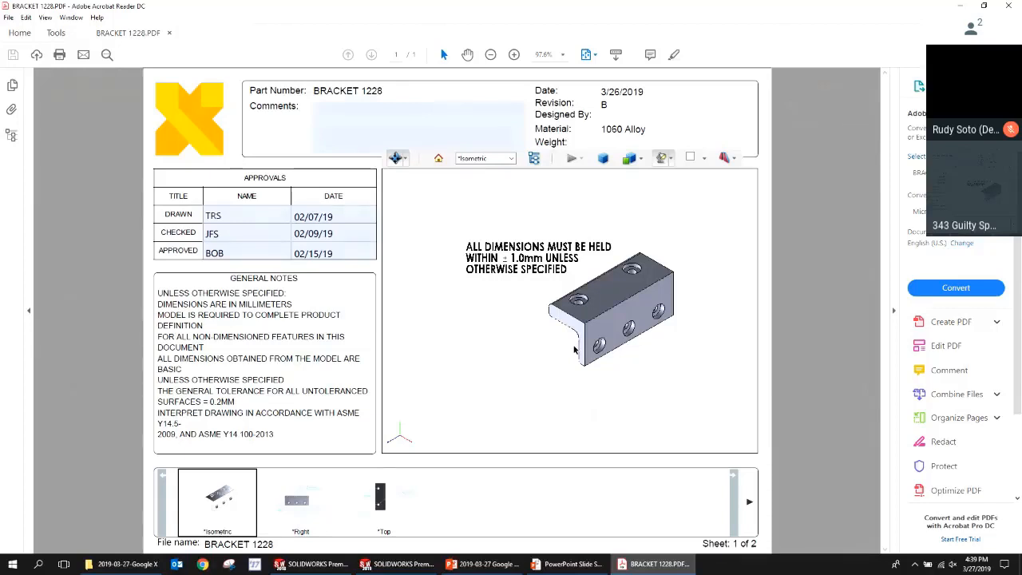
# Examine the bracket's dimensions in the saved Right, Top and Isometric views, and rotate the Right view in 3D.
pyautogui.click(311, 500)
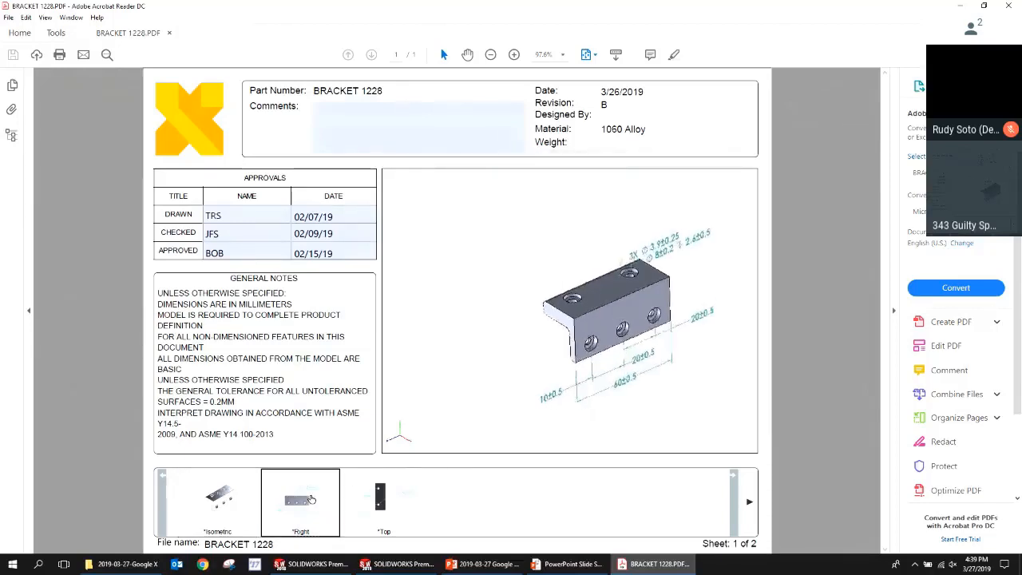
pyautogui.click(381, 501)
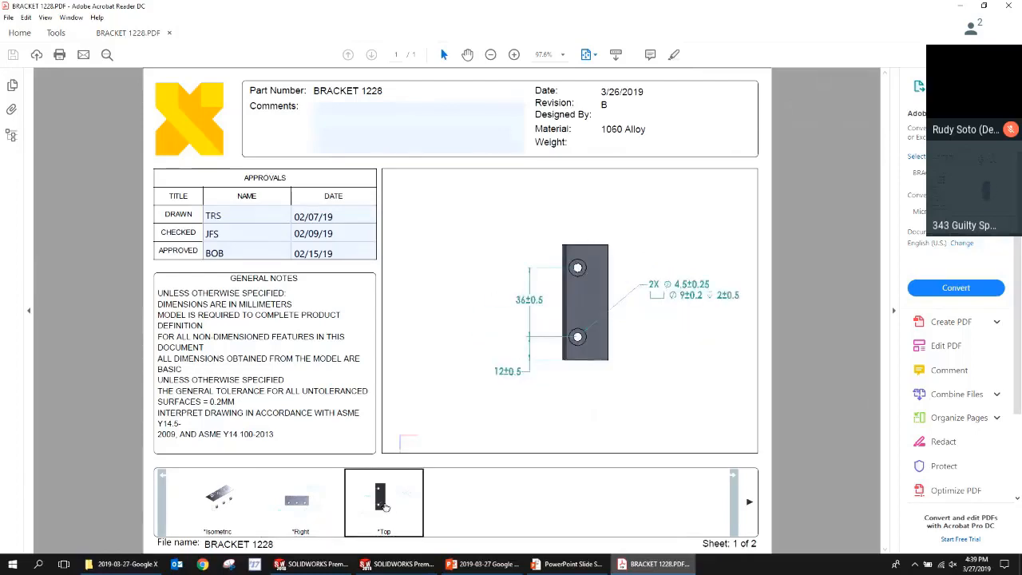
pyautogui.click(308, 505)
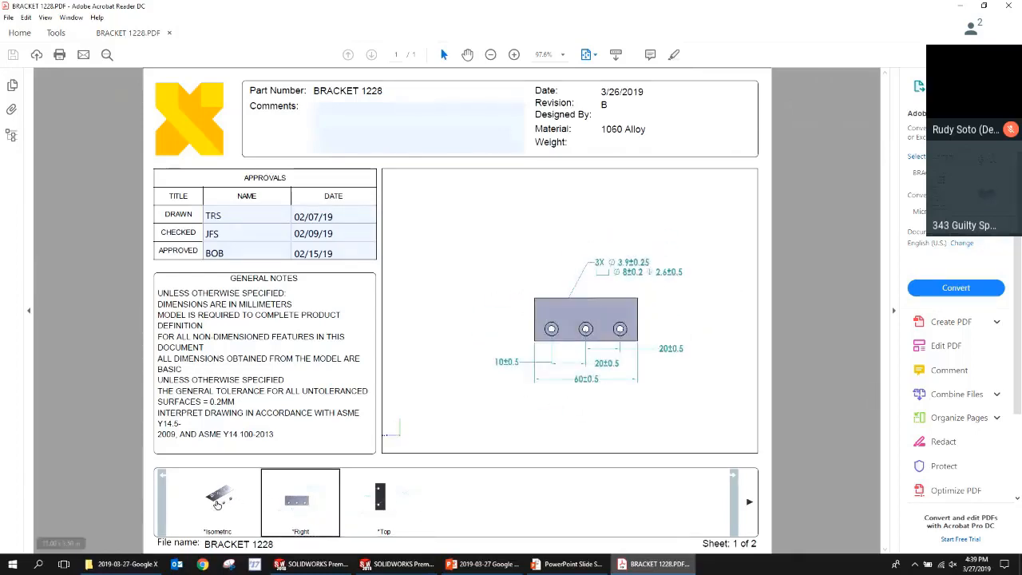
pyautogui.click(217, 503)
pyautogui.click(289, 504)
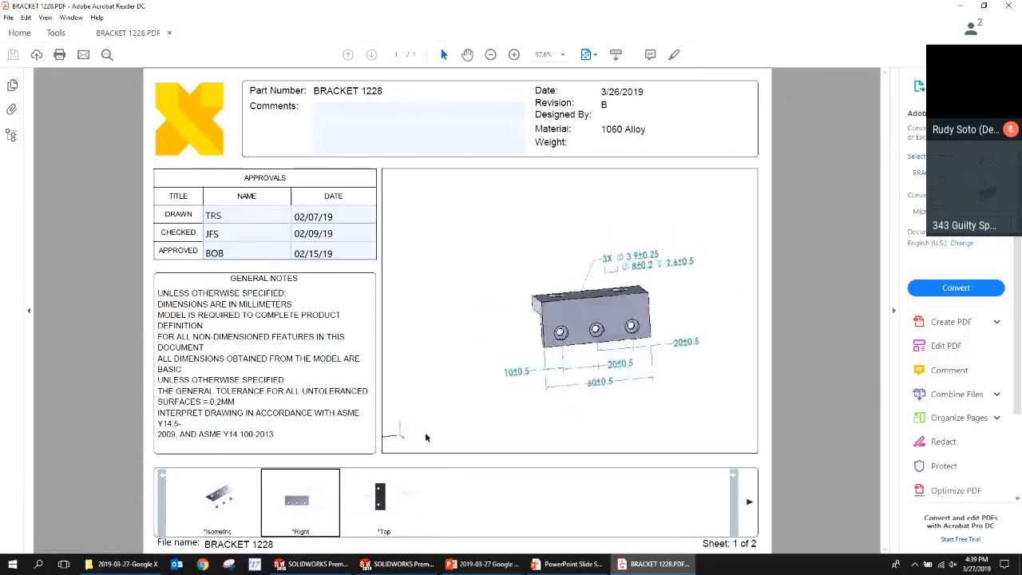
pyautogui.moveTo(582, 386); pyautogui.dragTo(676, 338)
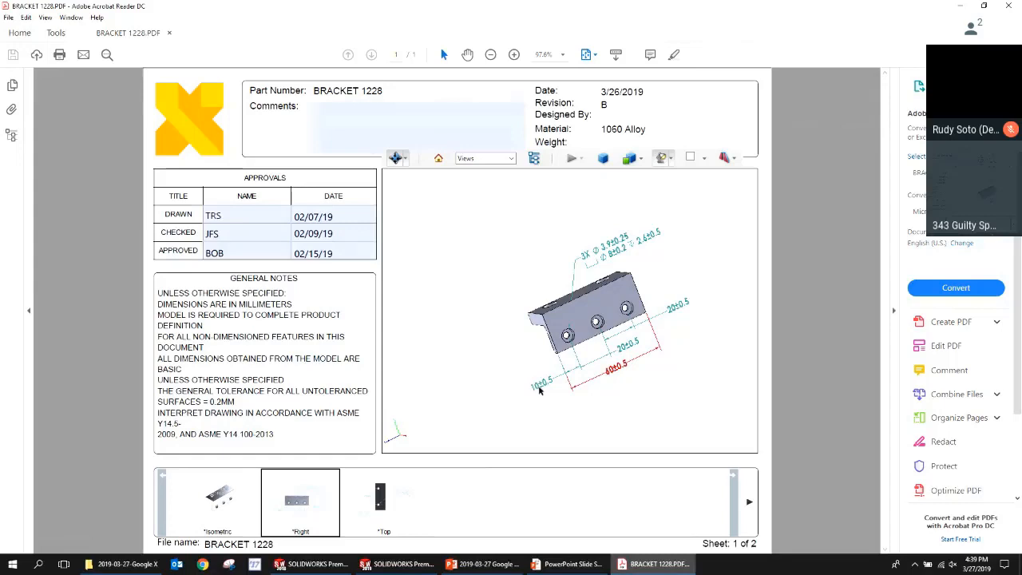
# Rotate the bracket in the 3D view and enter "this is a notes" as the PDF's comment.
pyautogui.moveTo(496, 266); pyautogui.dragTo(615, 319)
pyautogui.click(373, 130)
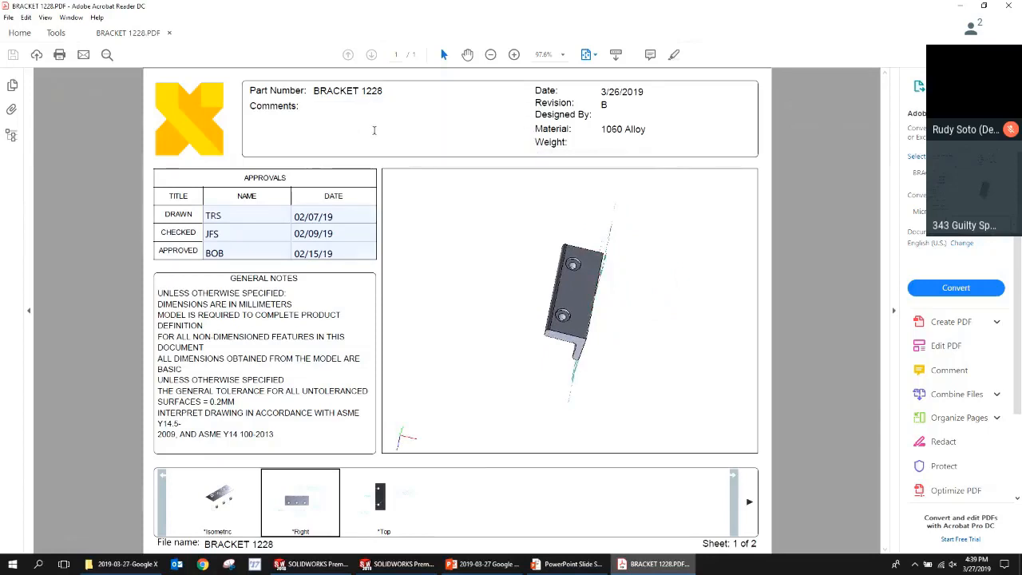
pyautogui.write('this is a notes')
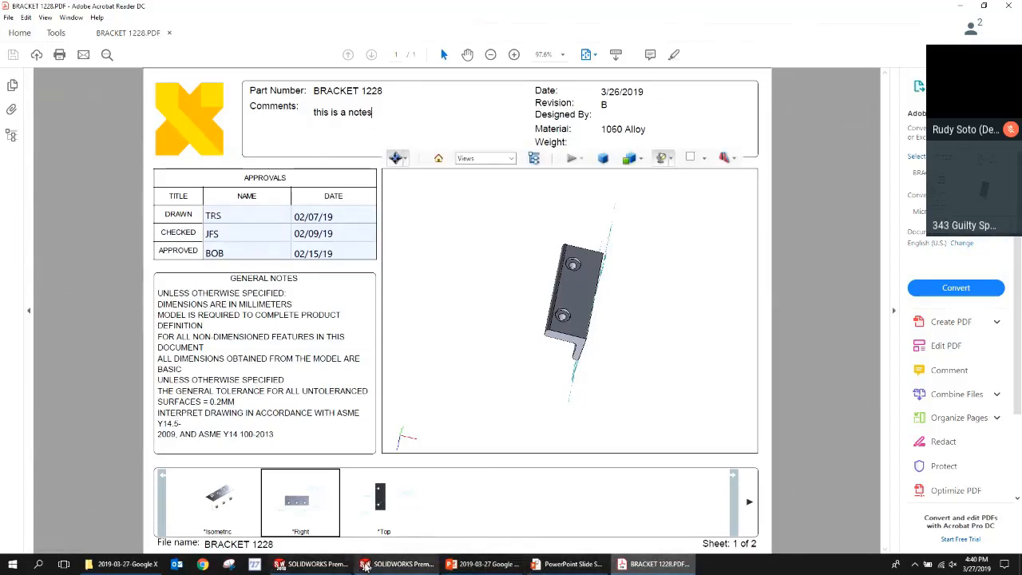
# Switch to the KDP-2001 assembly in SOLIDWORKS and launch the 3D PDF Template Editor, allowing it to make changes to the device.
pyautogui.click(370, 564)
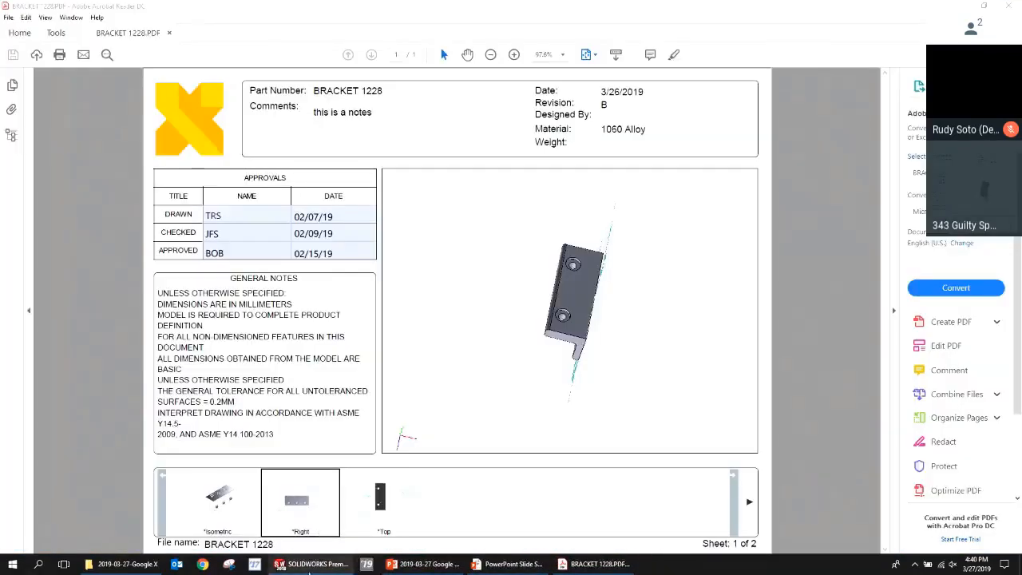
pyautogui.click(312, 569)
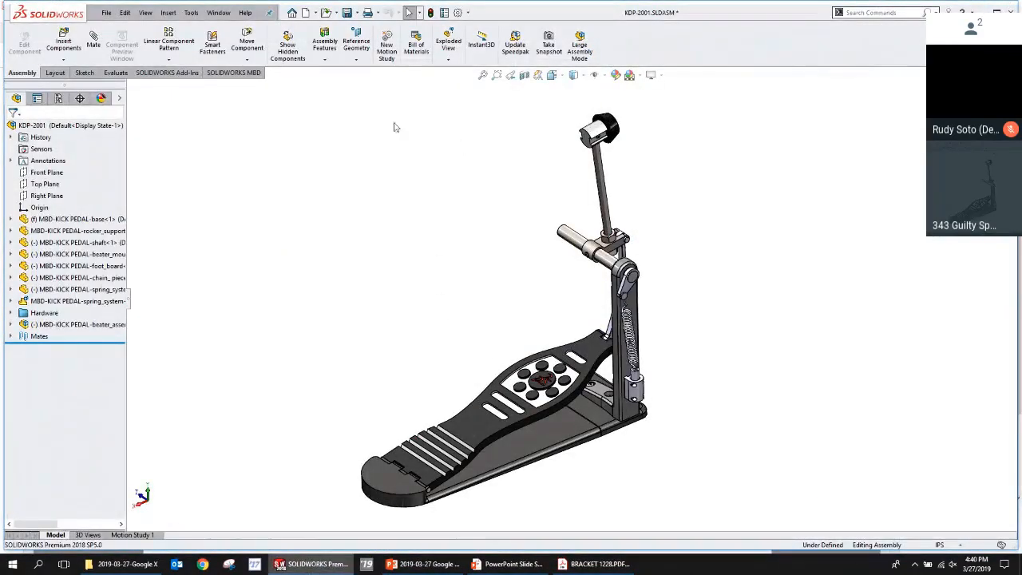
pyautogui.click(247, 75)
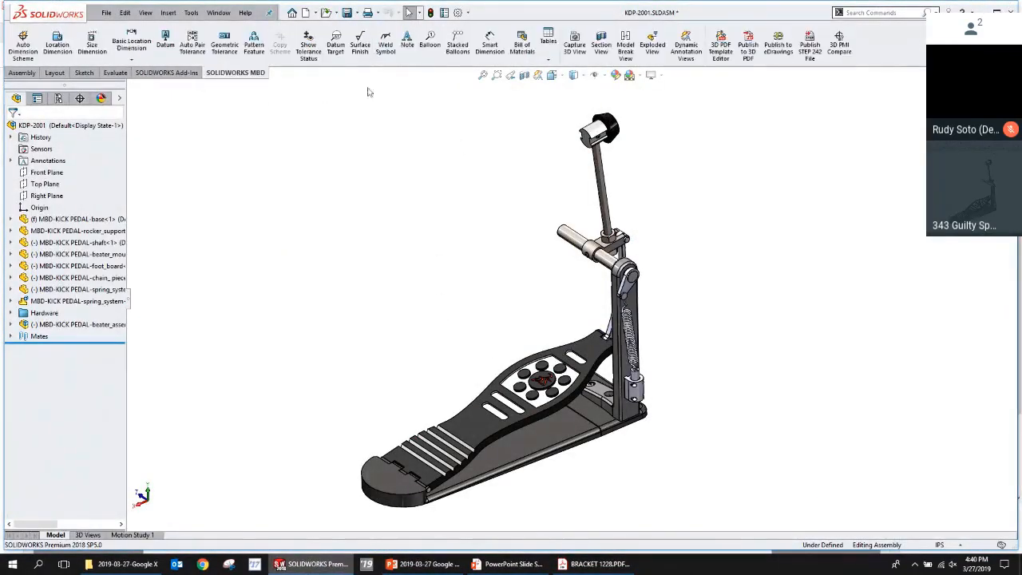
pyautogui.click(685, 48)
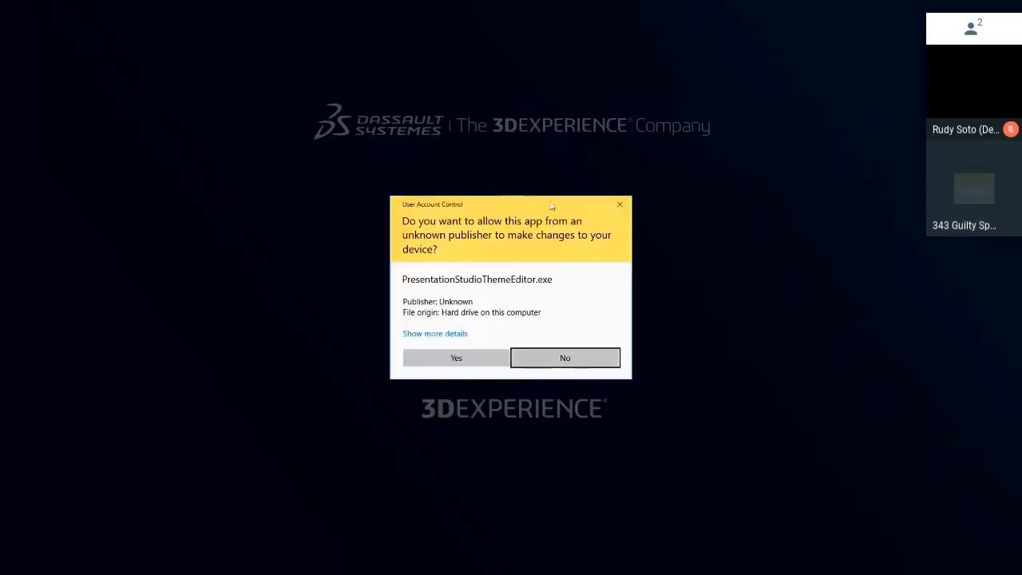
pyautogui.click(474, 361)
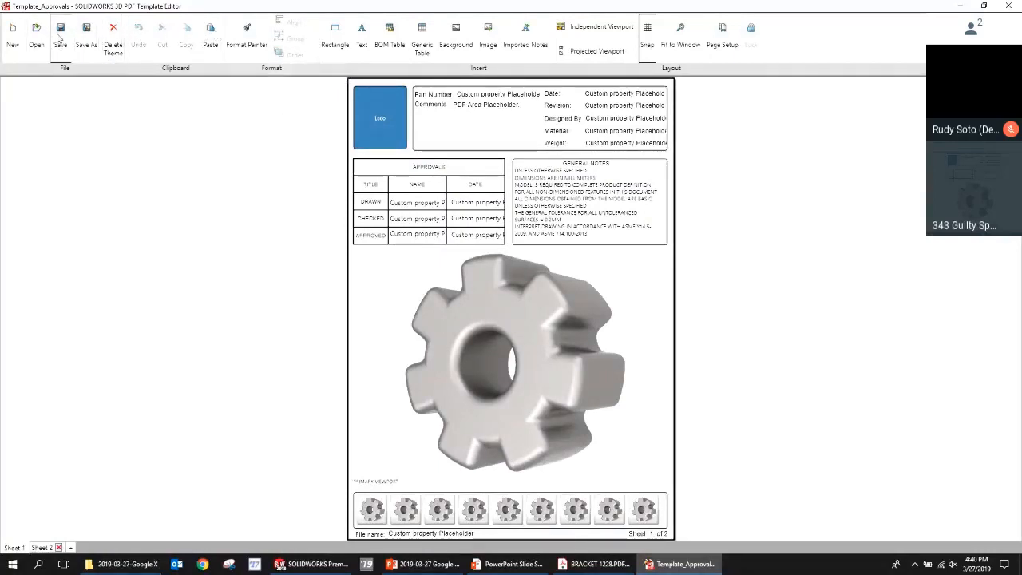
# Review the tools for inserting template elements and the page size and orientation settings of the Template_Approvals template.
pyautogui.click(443, 33)
pyautogui.click(498, 20)
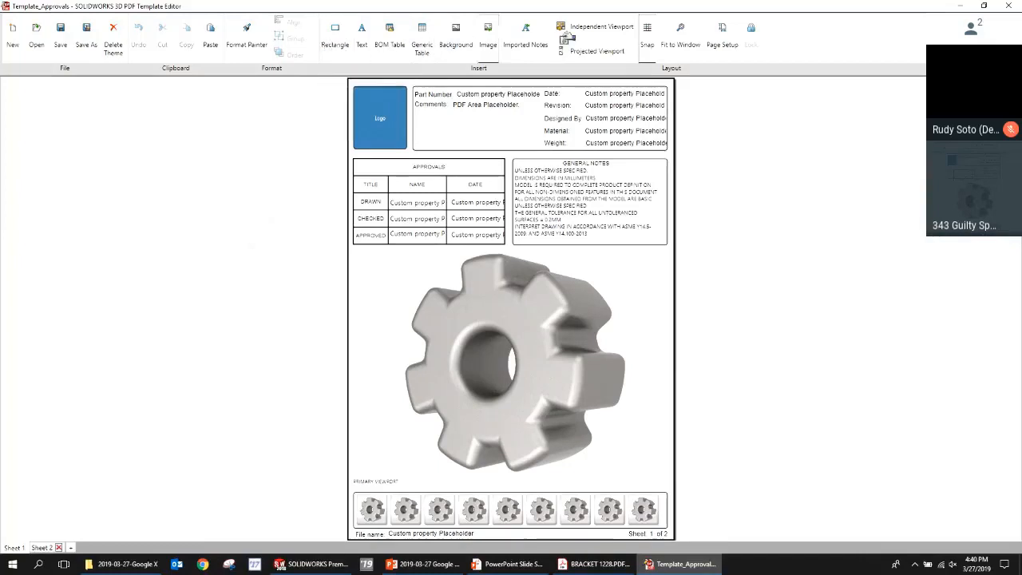
pyautogui.click(721, 36)
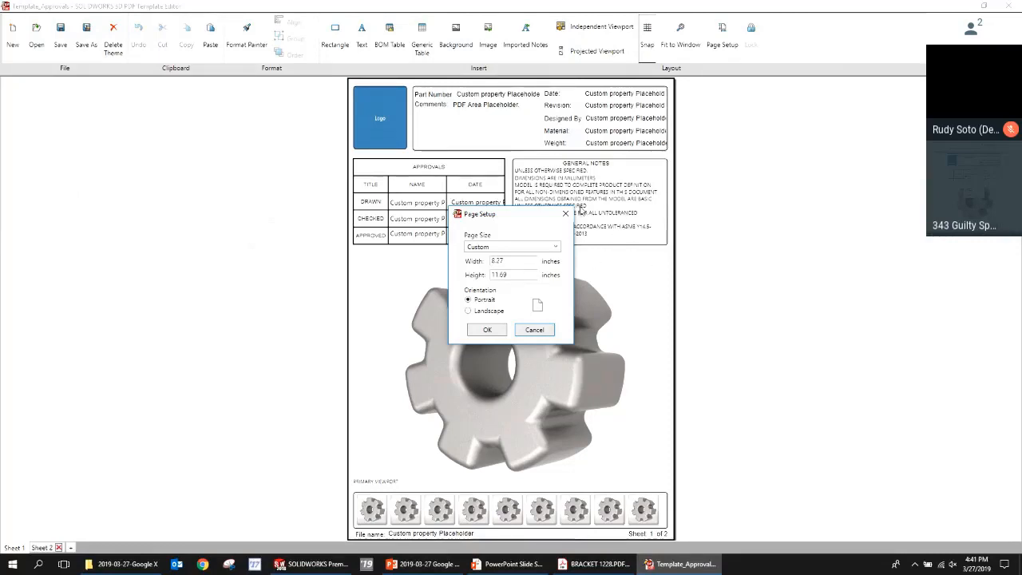
pyautogui.click(565, 214)
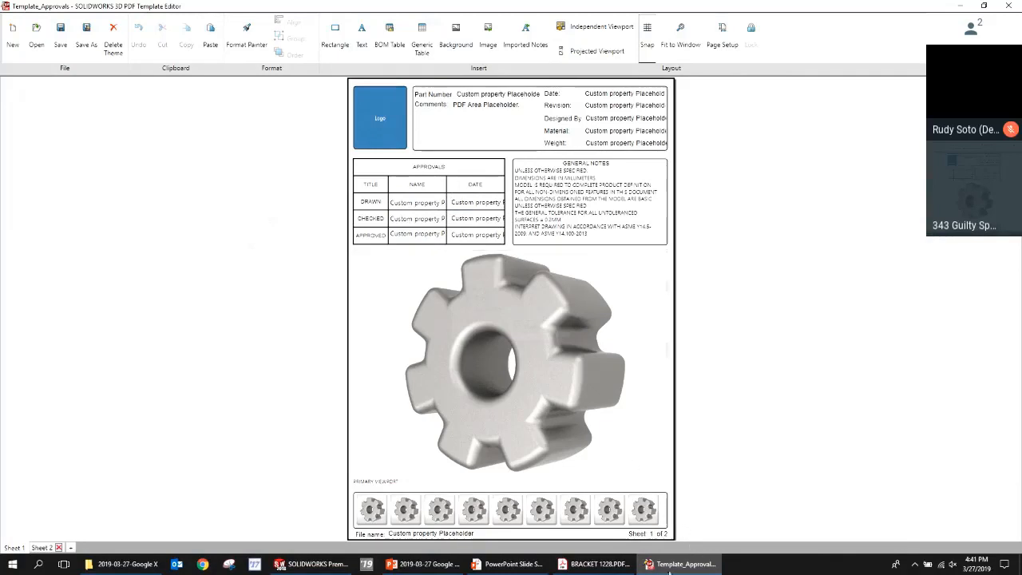
# Compare the template with BRACKET 1228.PDF, close the template editor and switch to the PowerPoint presentation.
pyautogui.click(588, 564)
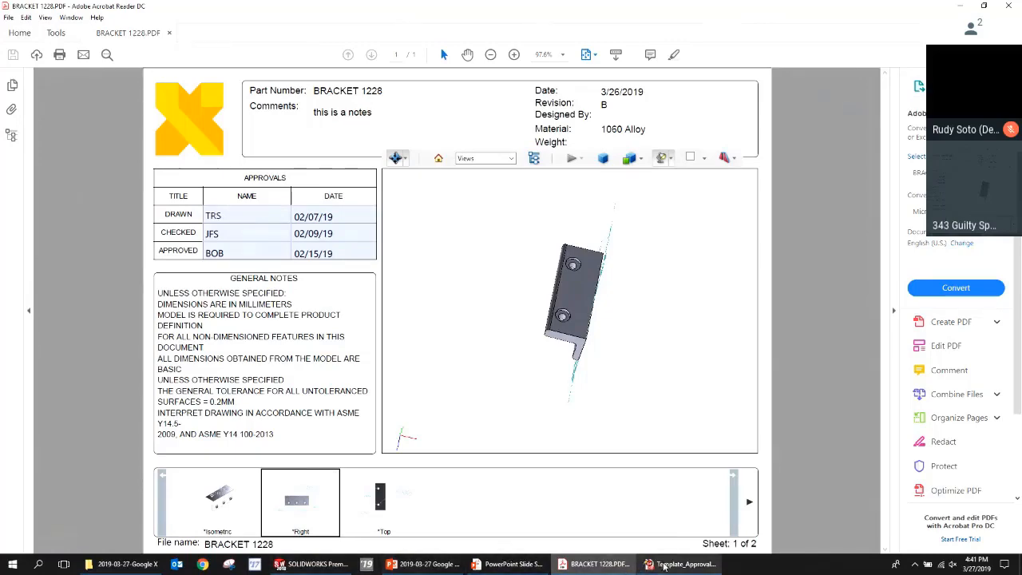
pyautogui.click(661, 565)
pyautogui.click(1007, 7)
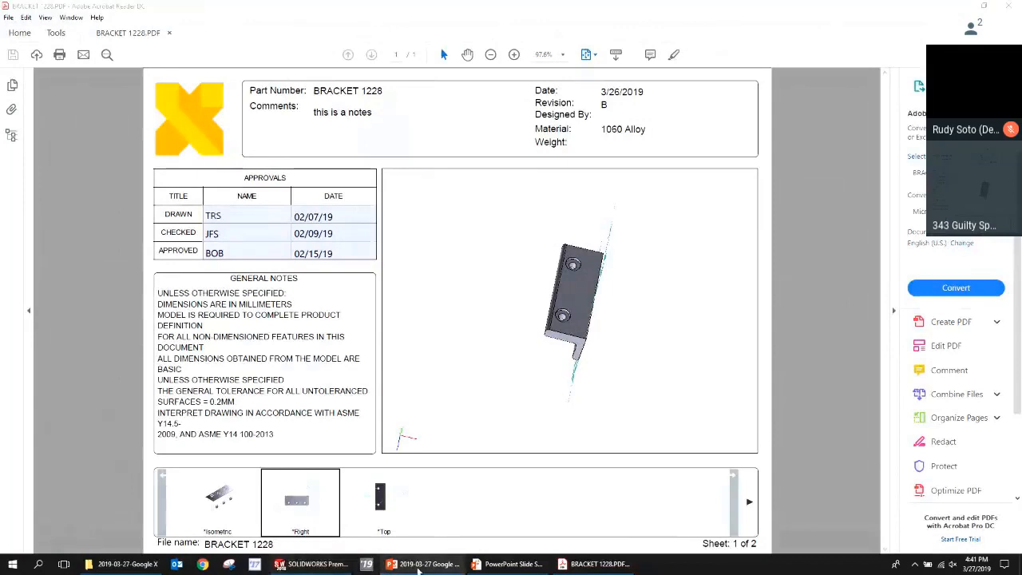
pyautogui.click(420, 565)
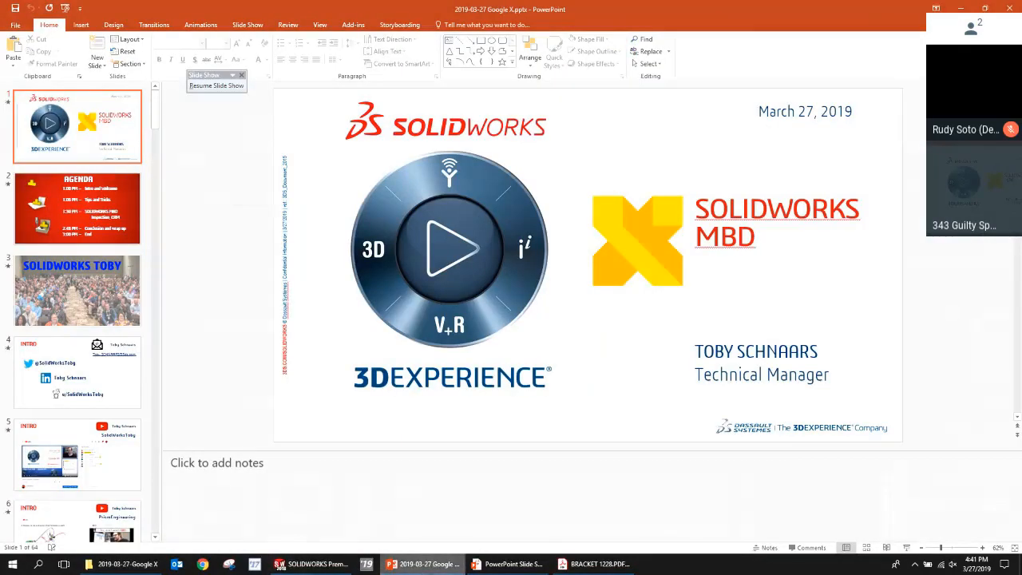
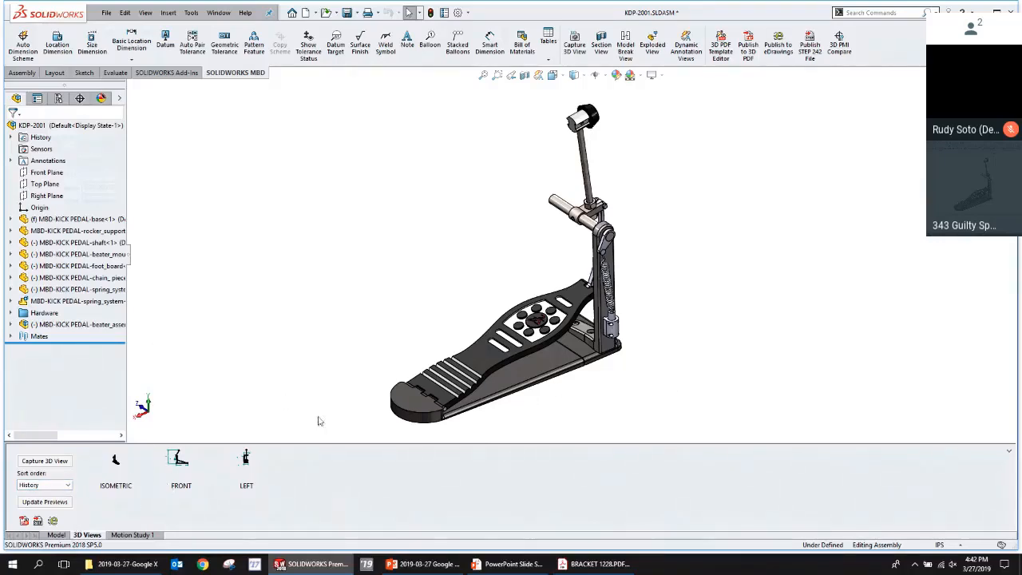
# Show the kick pedal's FRONT 3D view in SOLIDWORKS, and return to the STEP 242 slide and advance the slide show.
pyautogui.click(176, 463)
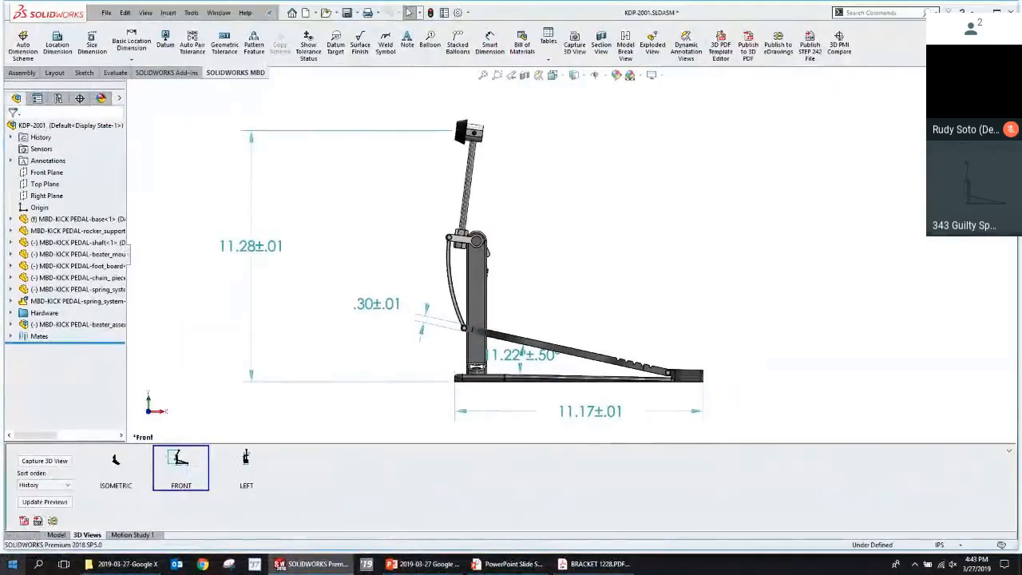
pyautogui.moveTo(511, 568)
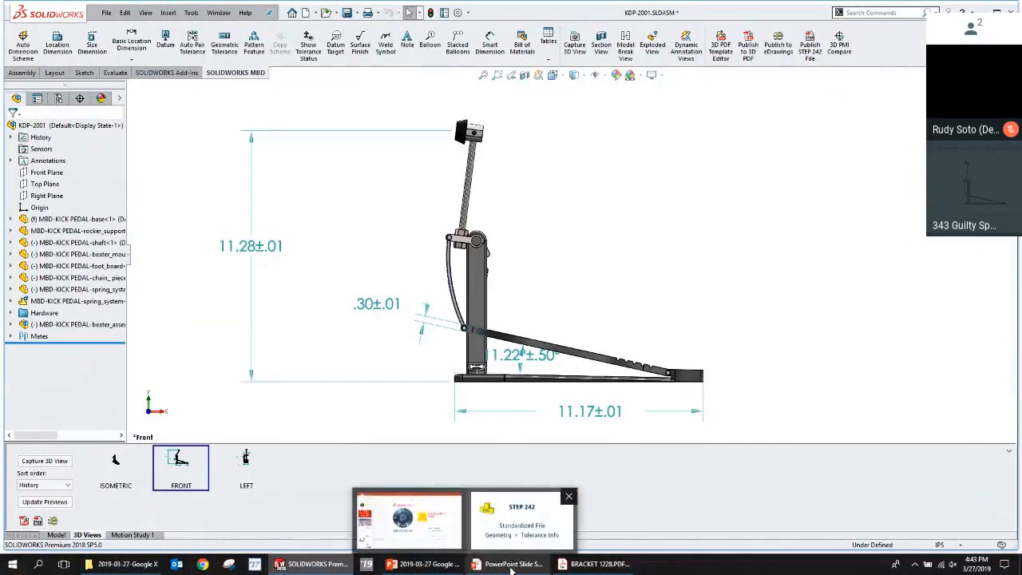
pyautogui.click(521, 520)
pyautogui.click(659, 296)
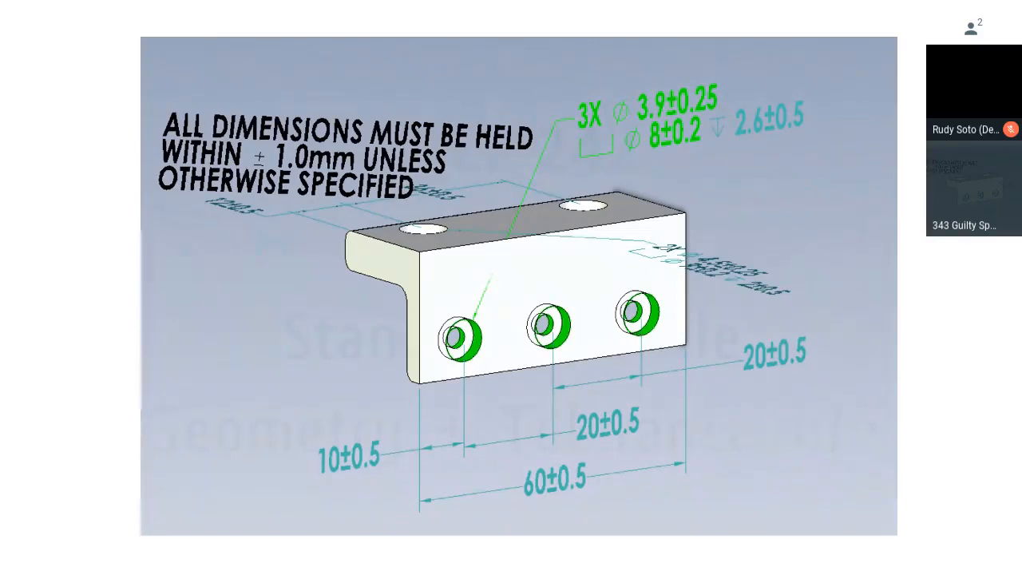
# Switch to BRACKET 1228.PDF in Acrobat Reader and look at its attached STEP file in the list of attachments.
pyautogui.hotkey('alt', 'Tab')
pyautogui.hotkey('alt', 'Tab')
pyautogui.hotkey('alt', 'Tab')
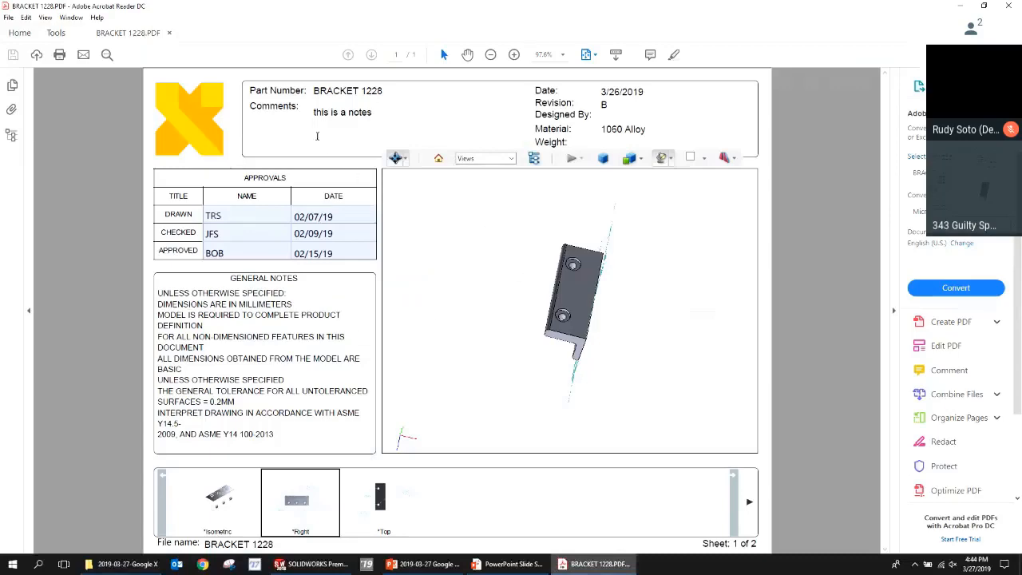
pyautogui.click(11, 110)
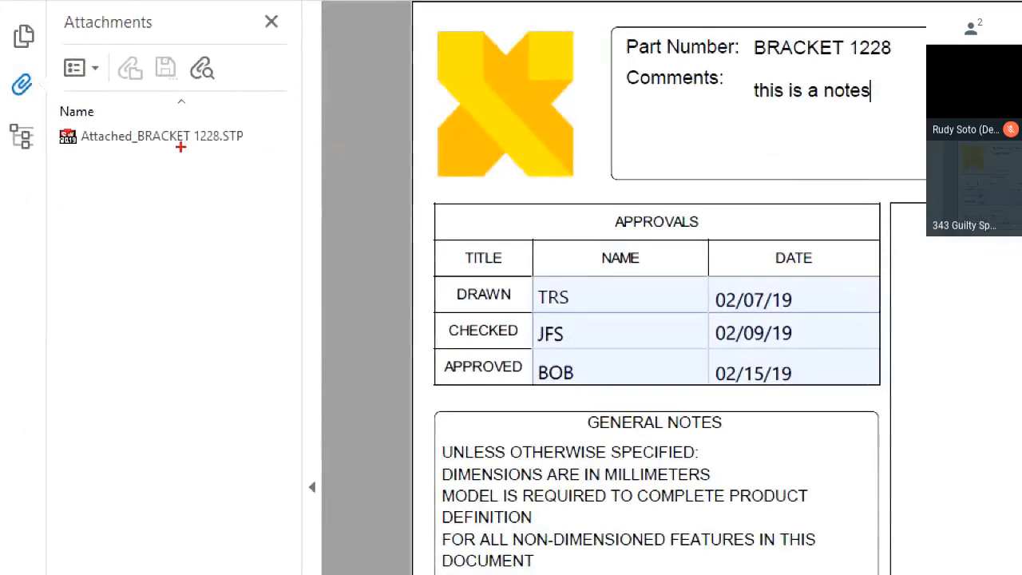
pyautogui.keyDown('ctrl'); pyautogui.keyDown('shift'); pyautogui.moveTo(181, 147); pyautogui.dragTo(211, 225); pyautogui.keyUp('shift'); pyautogui.keyUp('ctrl')
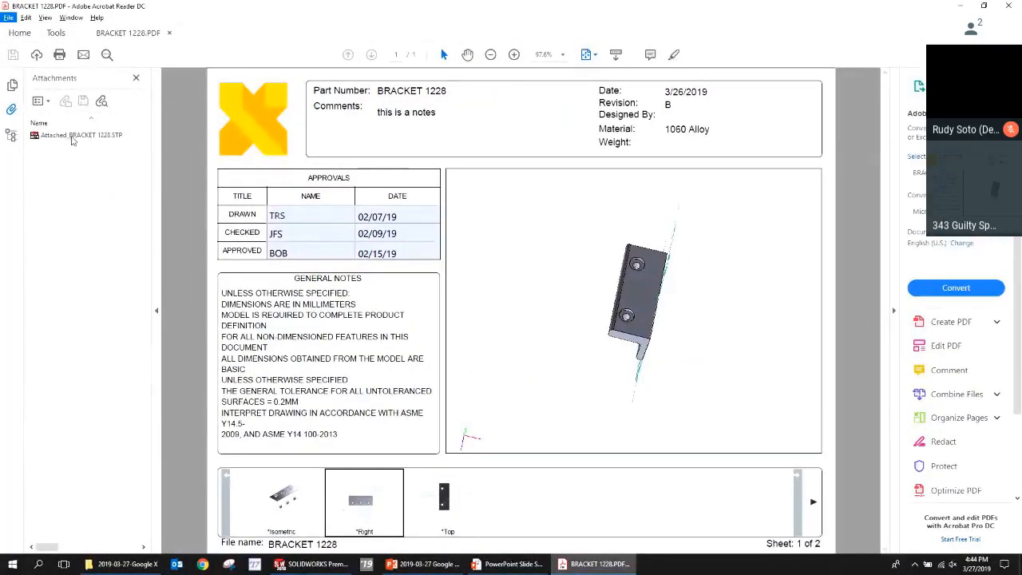
# Switch to SOLIDWORKS and bring up the open part BRACKET 1337.SLDPRT.
pyautogui.click(307, 564)
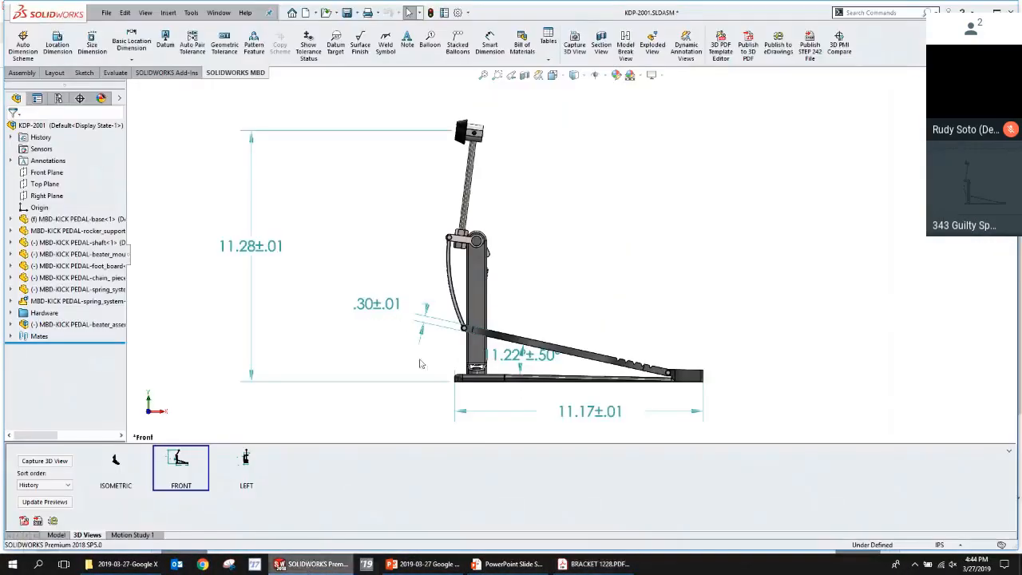
pyautogui.hotkey('ctrl', 'Tab')
pyautogui.click(645, 286)
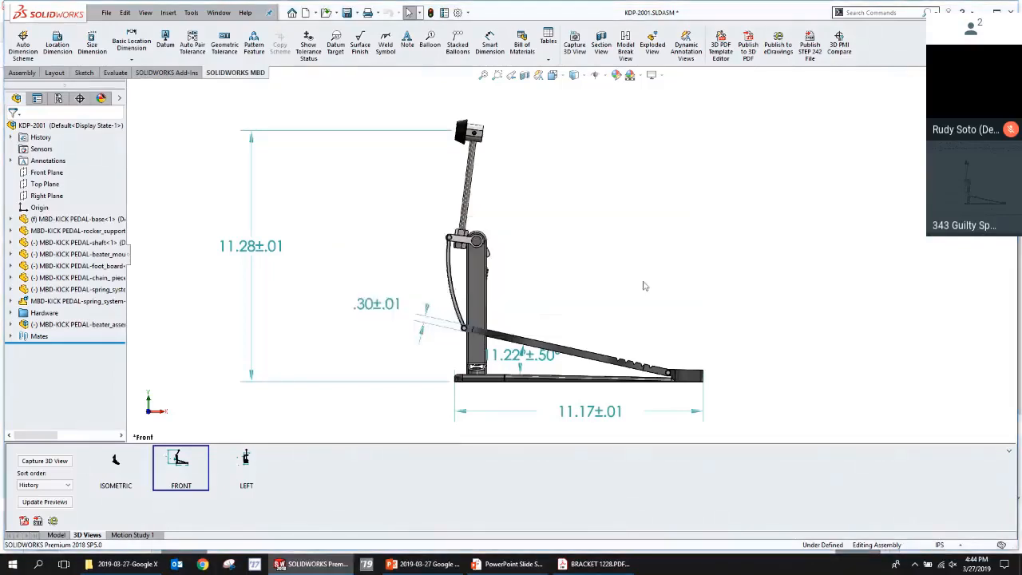
# Save the bracket as a STEP AP203 file named BRACKET 1337-NON PMI.STEP in the 2019-03-27-Google X folder.
pyautogui.click(105, 14)
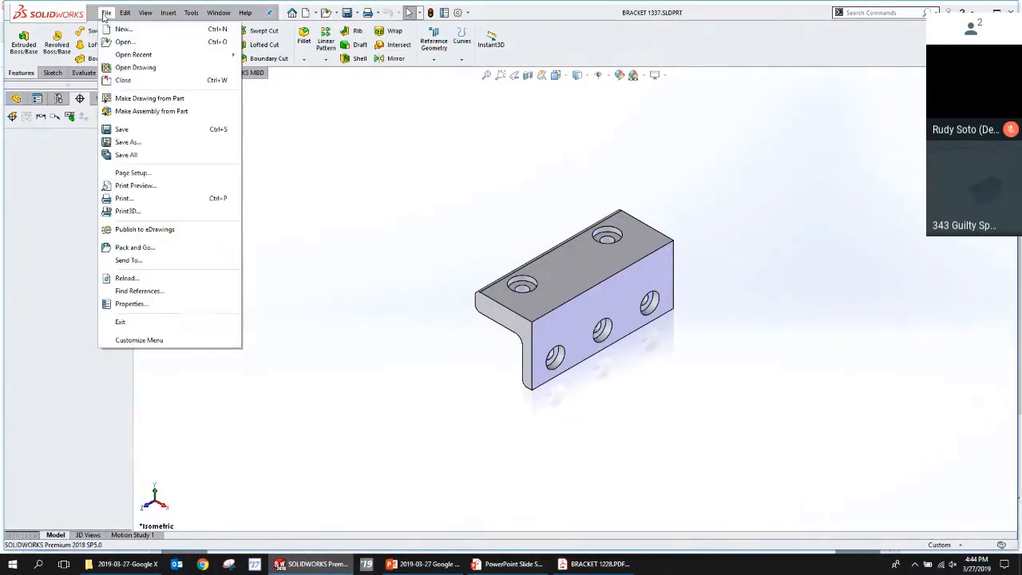
pyautogui.click(127, 141)
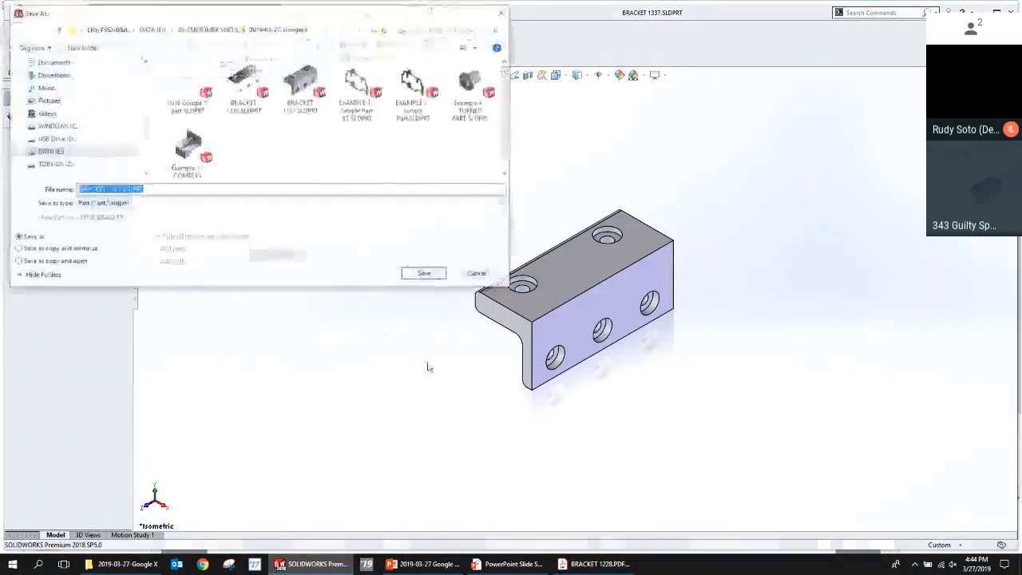
pyautogui.click(269, 203)
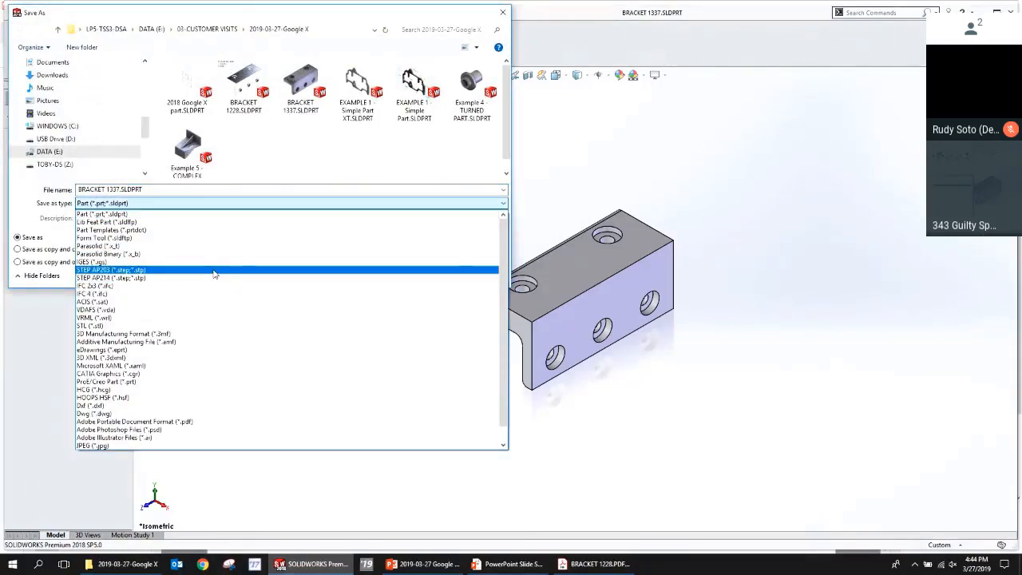
pyautogui.click(214, 274)
pyautogui.click(114, 218)
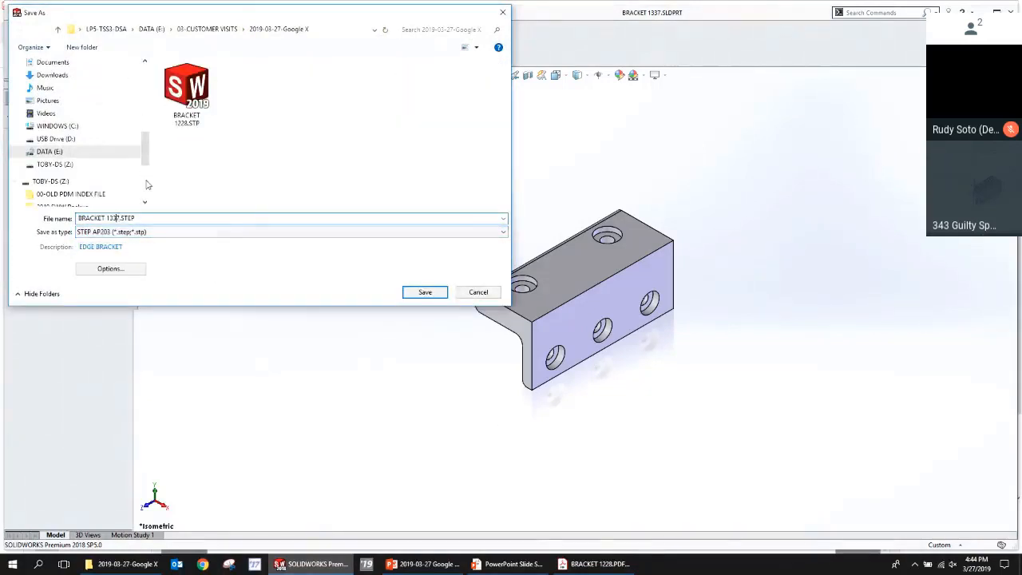
pyautogui.write('-')
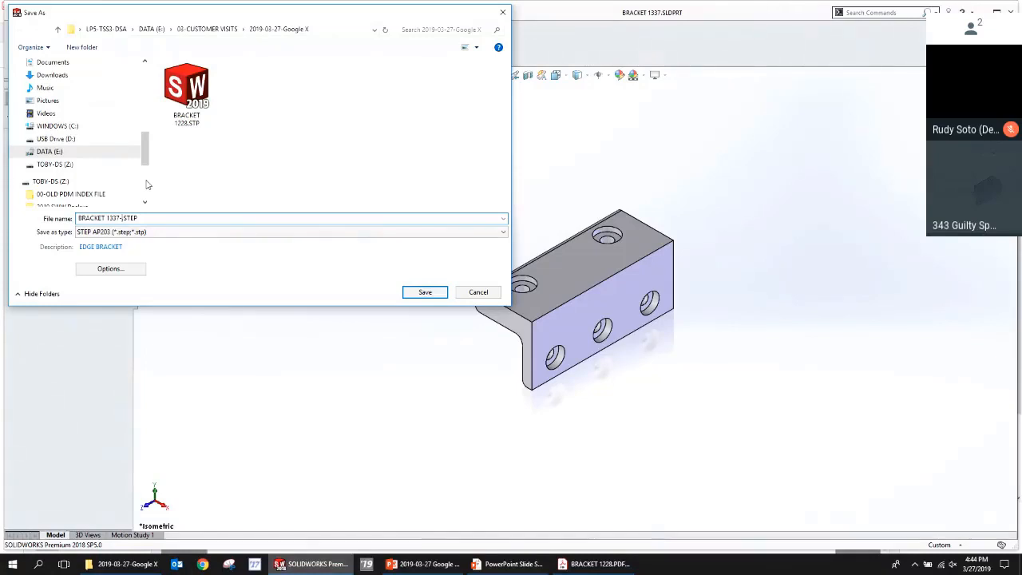
pyautogui.write('NON PMI')
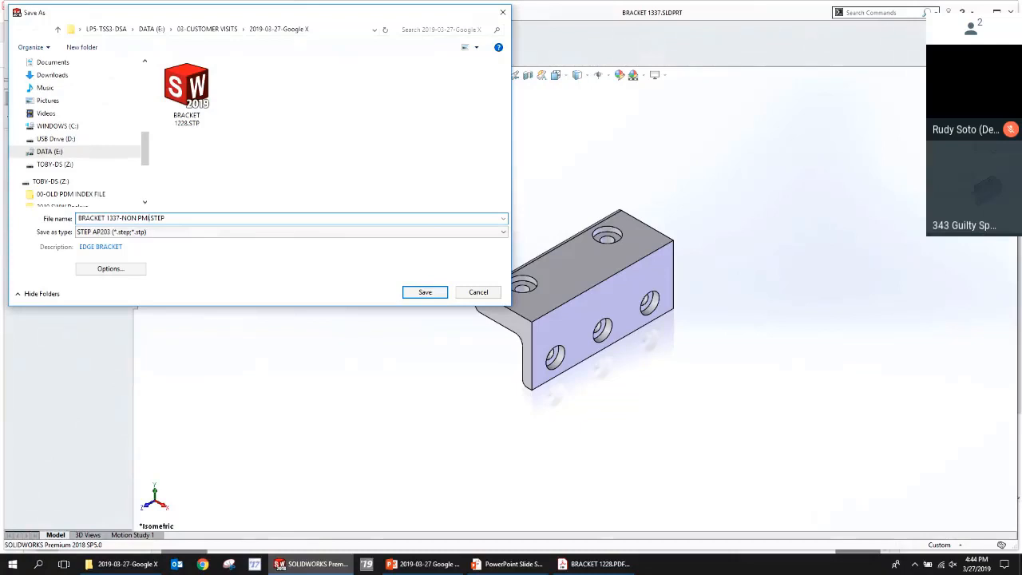
pyautogui.press('Return')
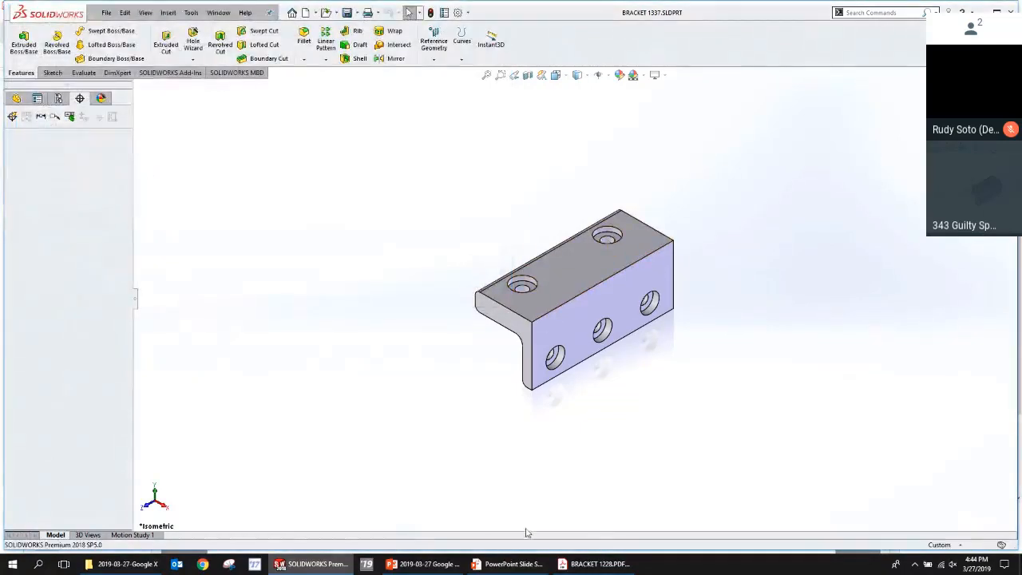
# Compare the file sizes of the BRACKET 1228 part, PDF and STP files with BRACKET 1337-NON PMI.STEP in the 2019-03-27-Google X folder.
pyautogui.click(119, 564)
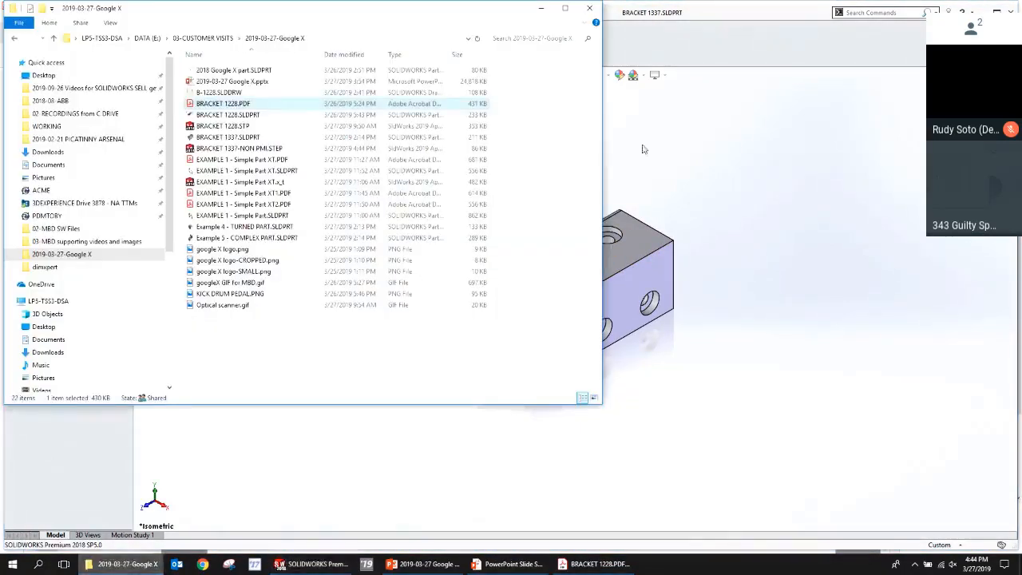
pyautogui.click(242, 117)
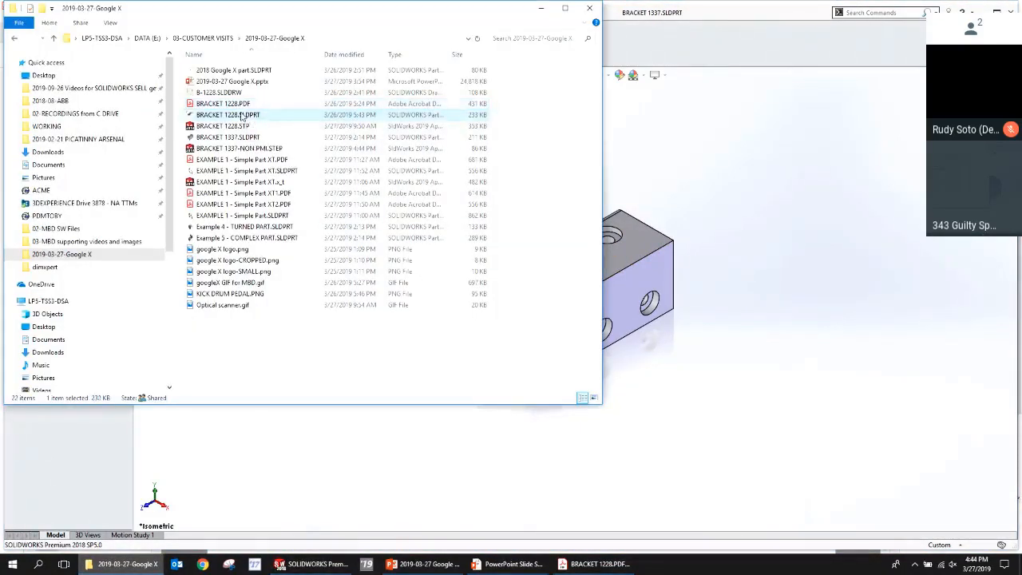
pyautogui.click(223, 106)
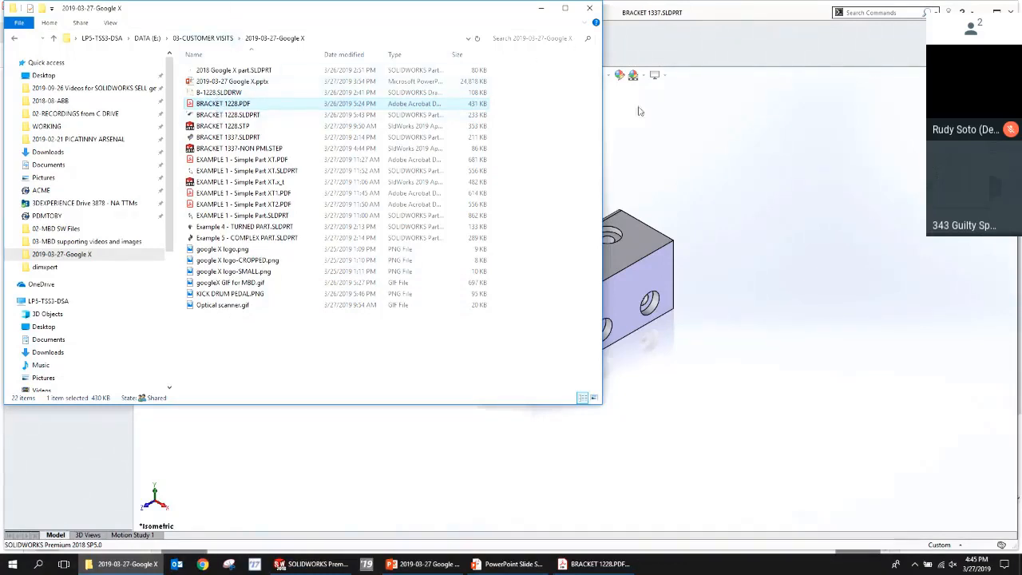
pyautogui.click(275, 151)
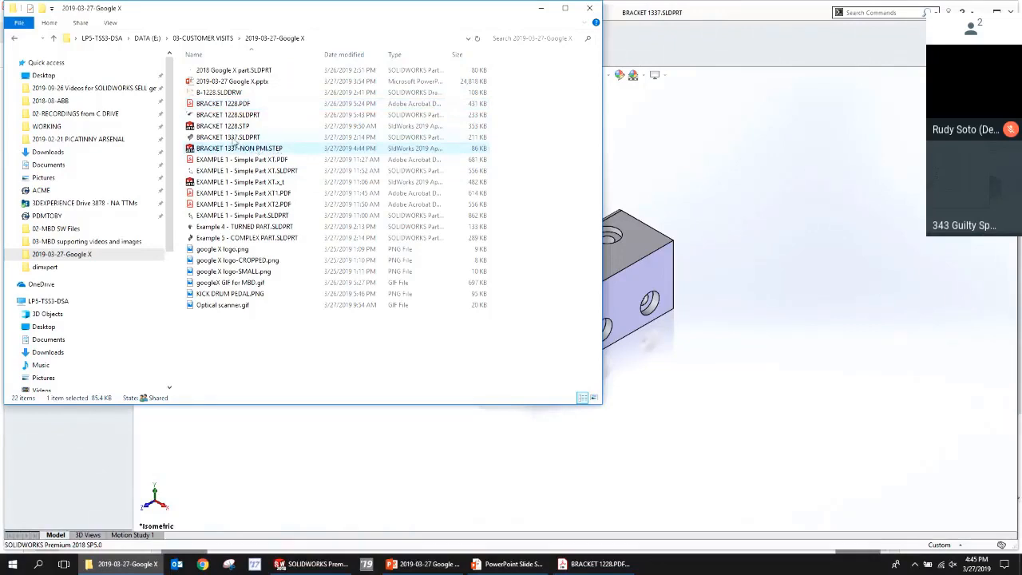
pyautogui.click(236, 127)
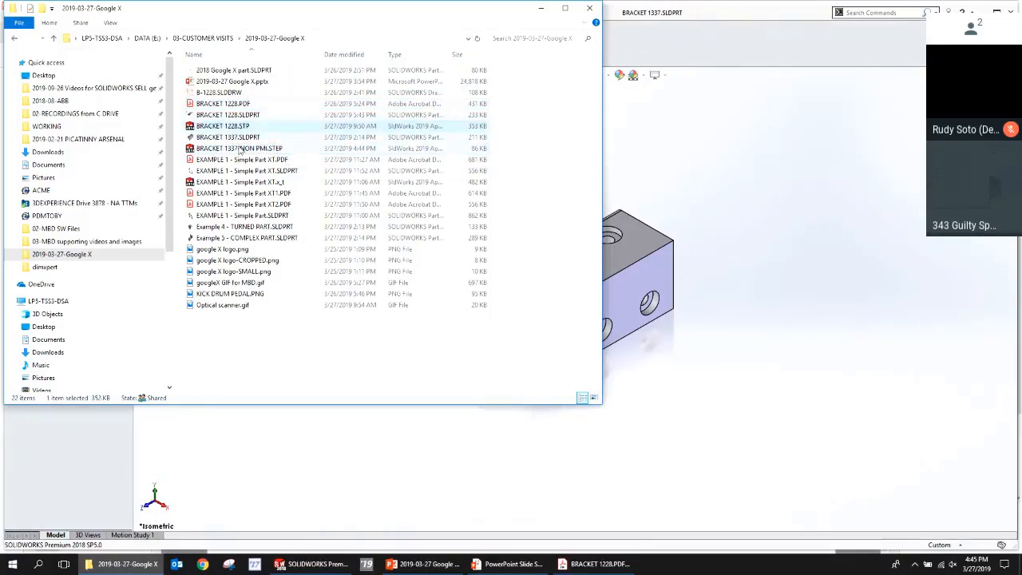
pyautogui.click(240, 148)
pyautogui.click(235, 128)
pyautogui.click(245, 152)
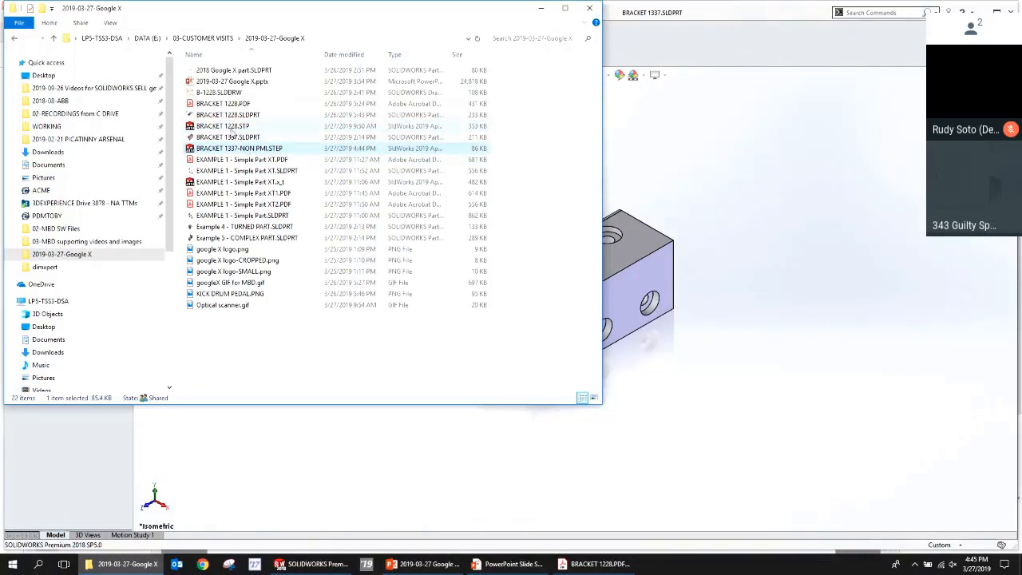
# Look at BRACKET 1228.STP and BRACKET 1337-NON PMI.STEP in the folder, and switch to BRACKET 1228.PDF in Acrobat Reader.
pyautogui.click(233, 129)
pyautogui.click(249, 151)
pyautogui.click(784, 253)
pyautogui.click(601, 565)
pyautogui.moveTo(750, 350)
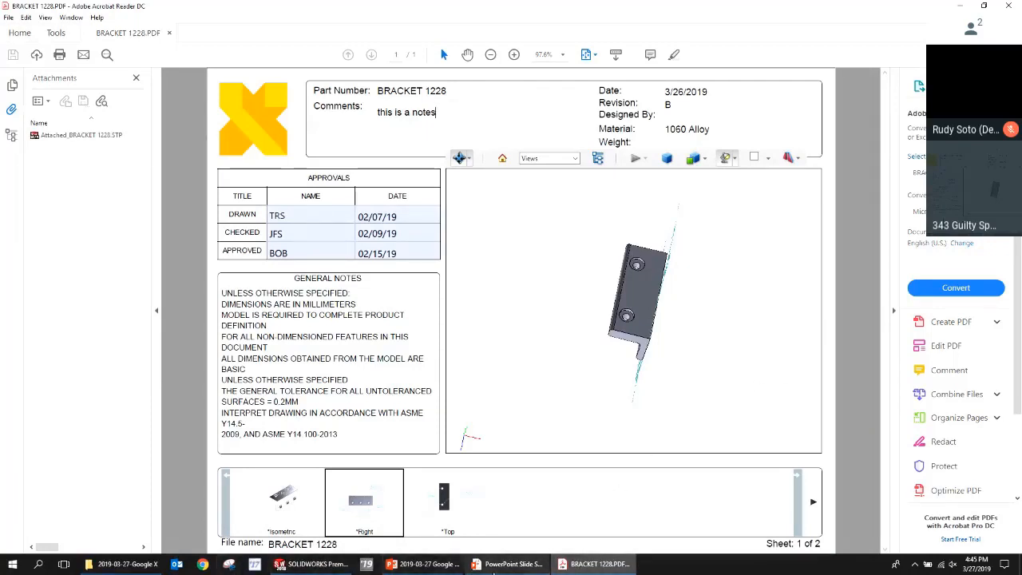
# Resume the PowerPoint slide show and present the Coordinate Measuring Machine and MBD, CAM and inspection slides.
pyautogui.click(509, 564)
pyautogui.press('Right')
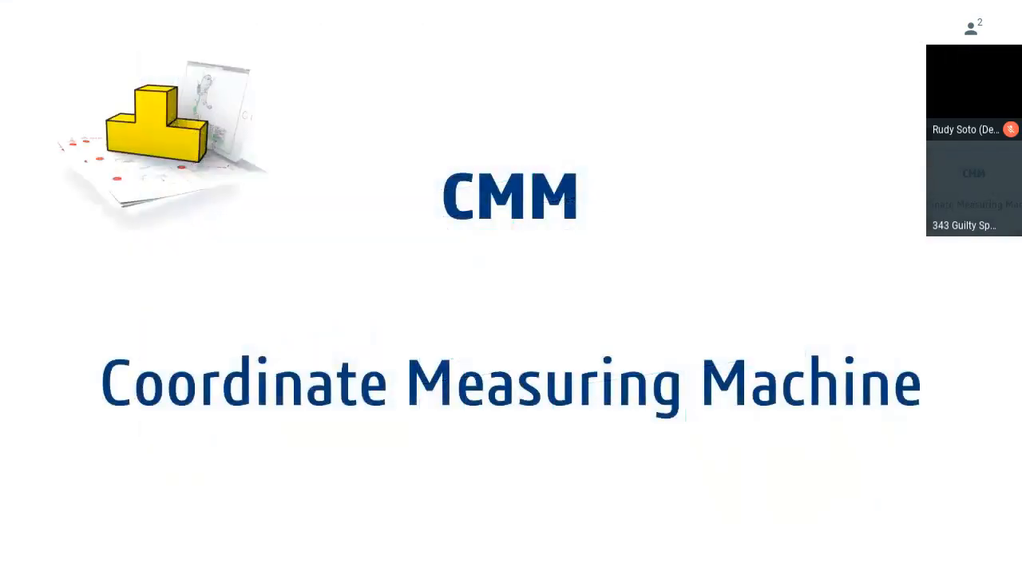
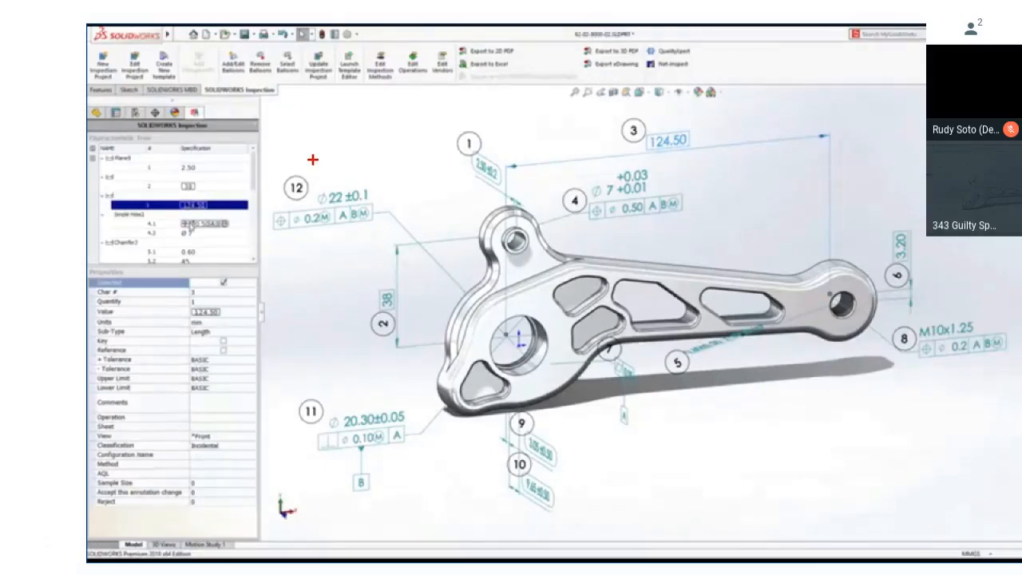
pyautogui.press('Escape')
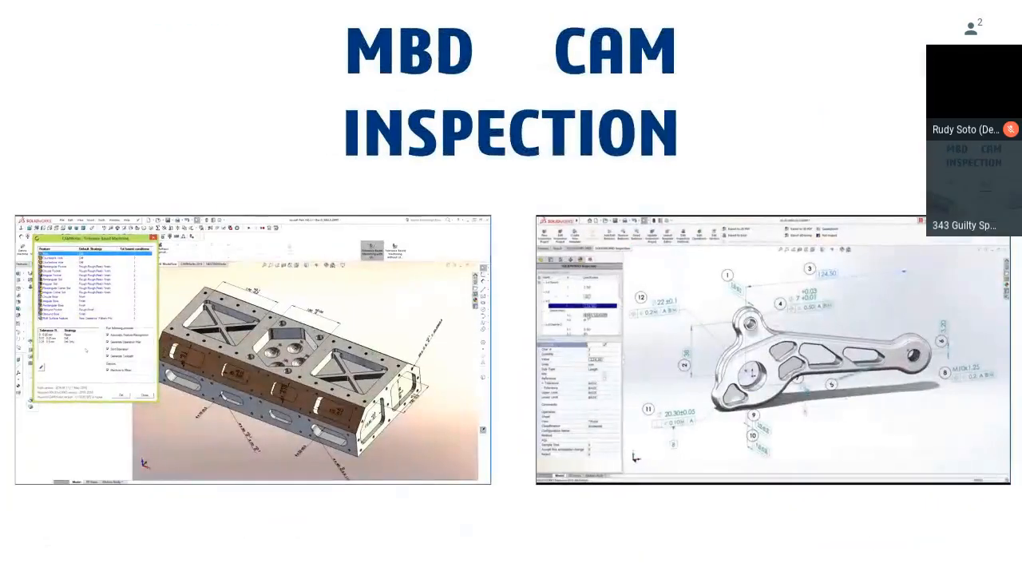
# Switch to SOLIDWORKS and start a plus-and-minus Auto Dimension Scheme on BRACKET 1337, with the L-shaped end face as primary datum and the top face as secondary.
pyautogui.press('super+Tab')
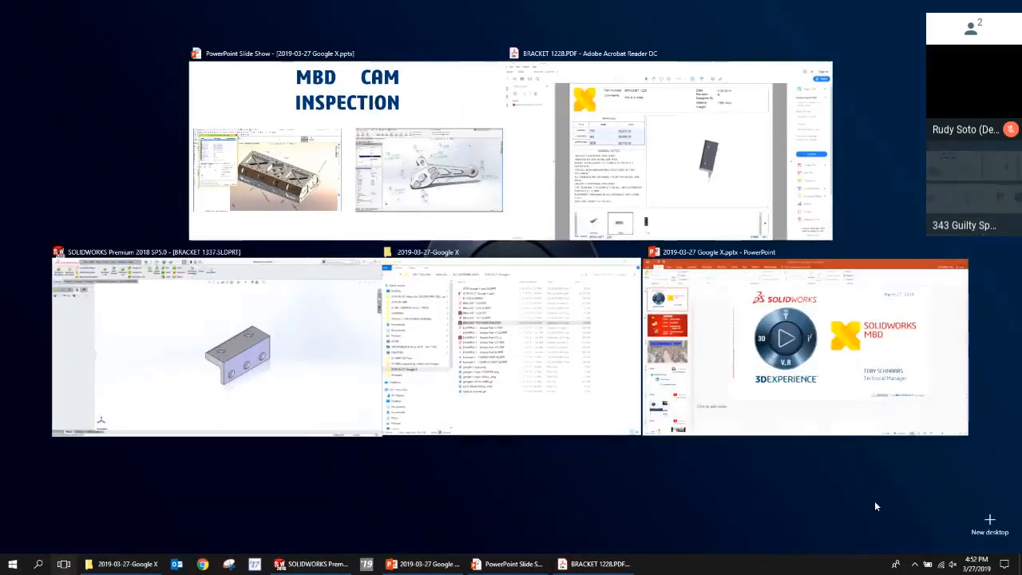
pyautogui.click(281, 356)
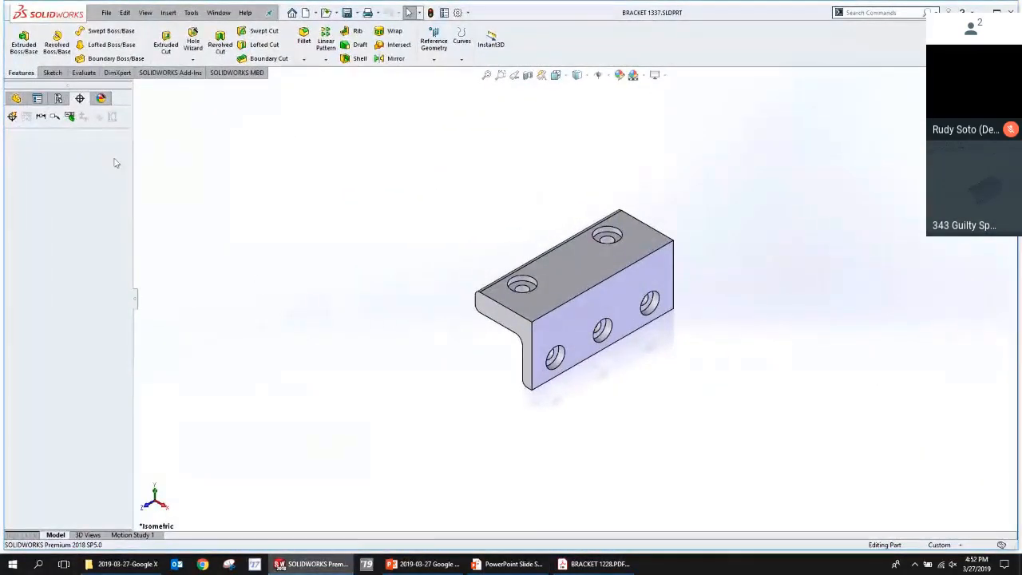
pyautogui.click(12, 116)
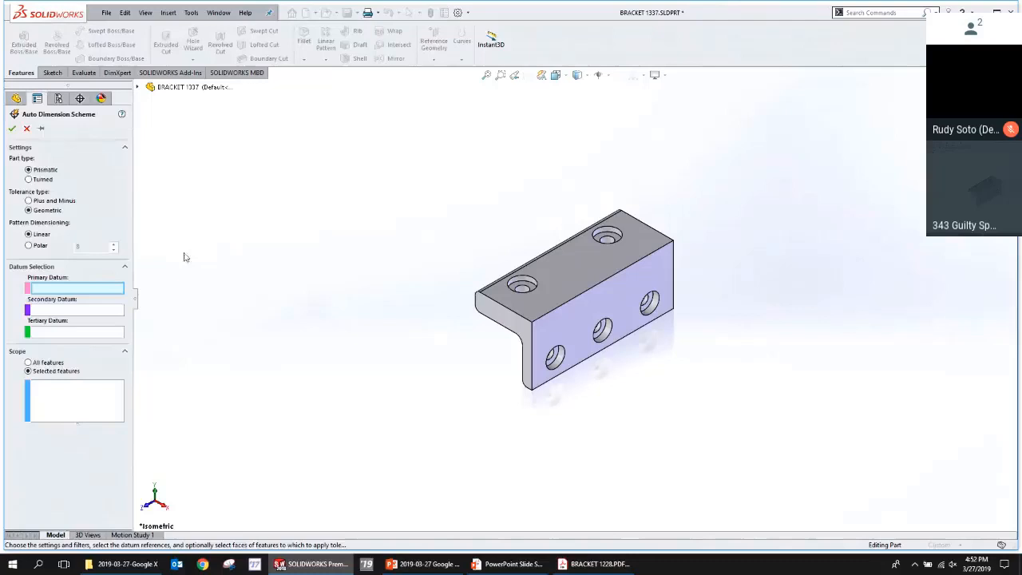
pyautogui.click(60, 202)
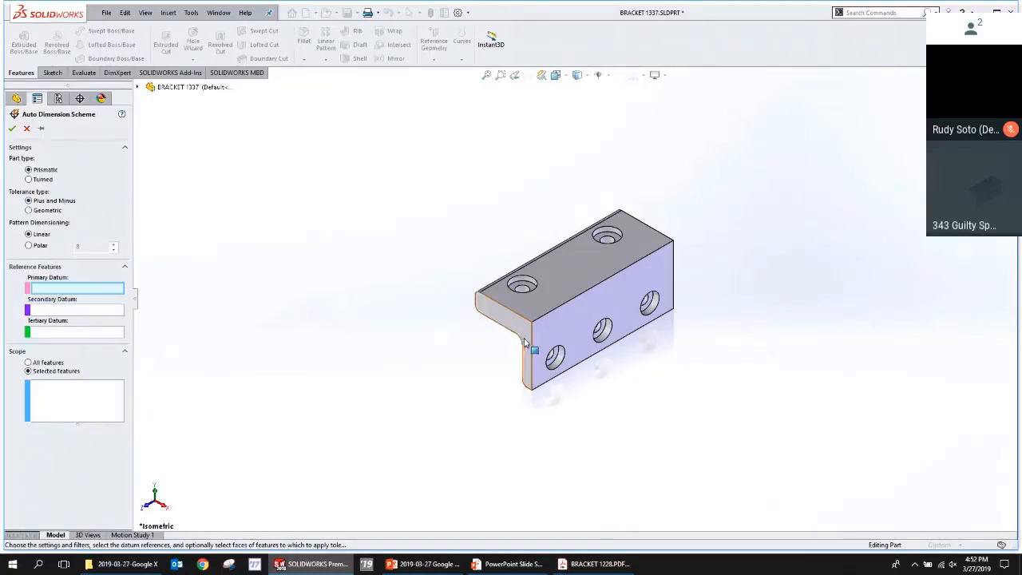
pyautogui.click(518, 369)
pyautogui.click(92, 311)
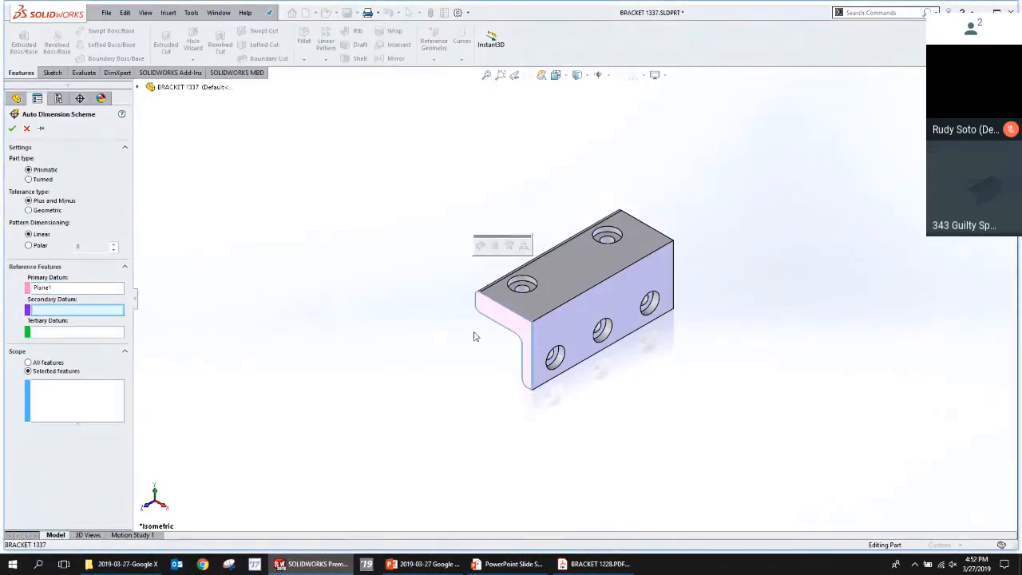
pyautogui.click(563, 276)
# Set the scheme's scope to all features, enable every feature filter and generate the bracket's dimensions.
pyautogui.click(49, 363)
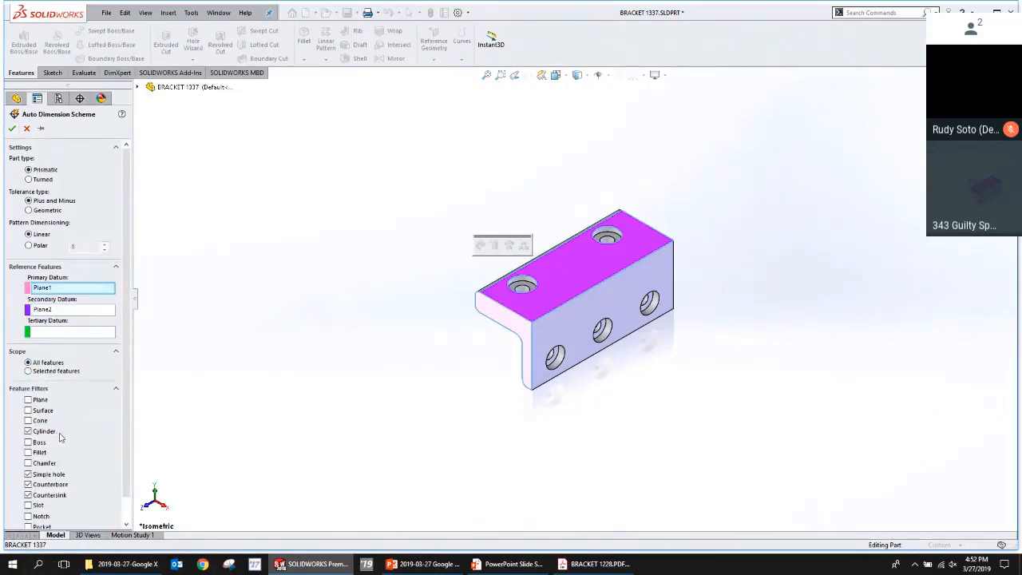
pyautogui.scroll(-1, 57, 437)
pyautogui.click(37, 517)
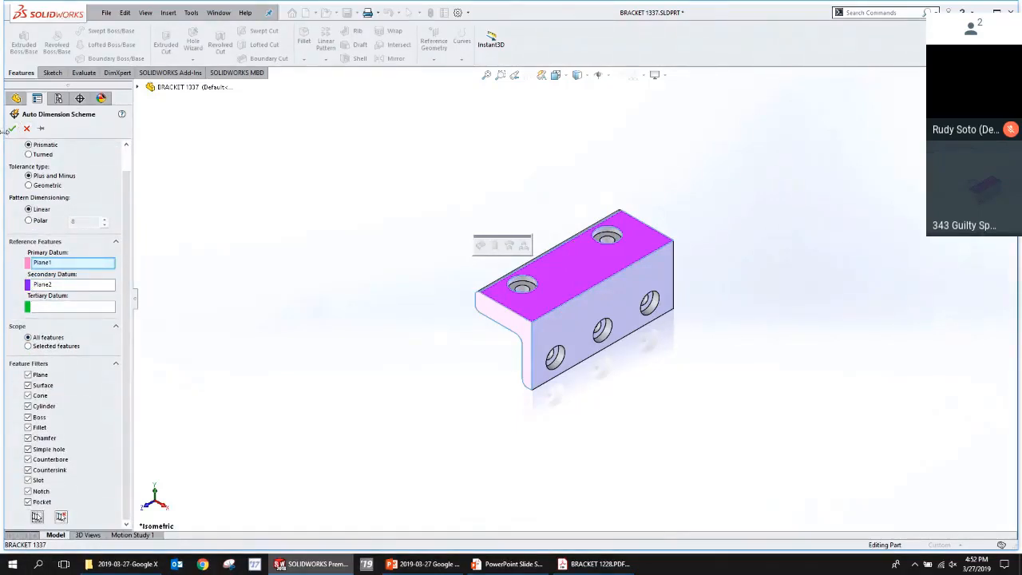
pyautogui.click(13, 128)
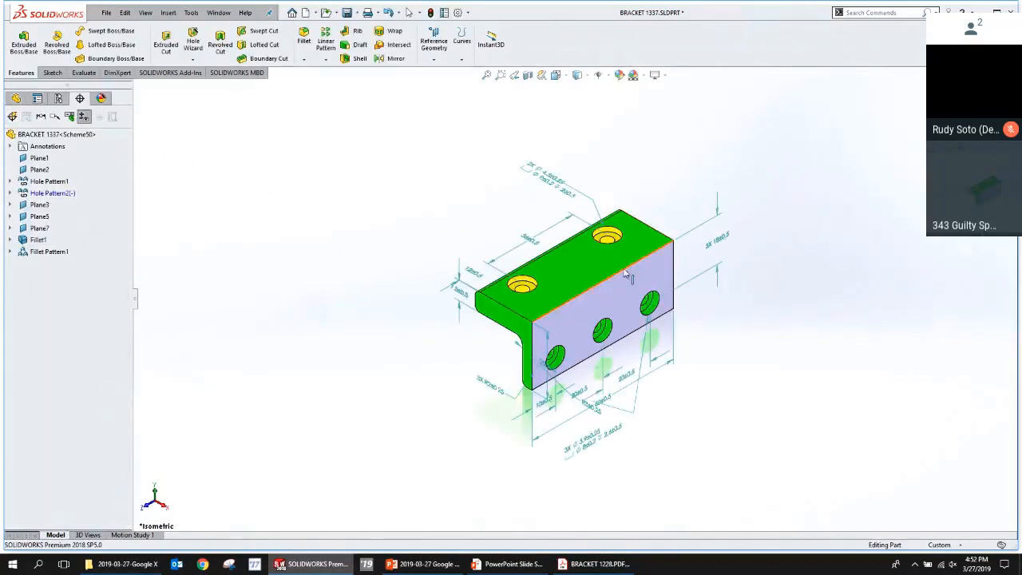
# Mark the 36±0.5 dimension of the bracket's top holes as an inspection dimension.
pyautogui.scroll(-3, 521, 234)
pyautogui.scroll(-3, 521, 234)
pyautogui.click(563, 286)
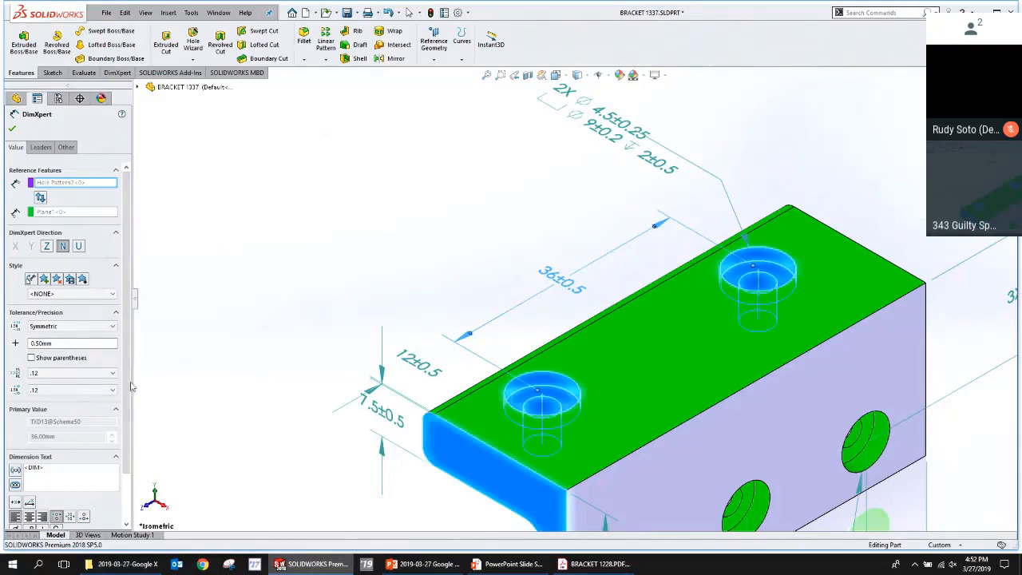
pyautogui.moveTo(124, 395); pyautogui.dragTo(124, 448)
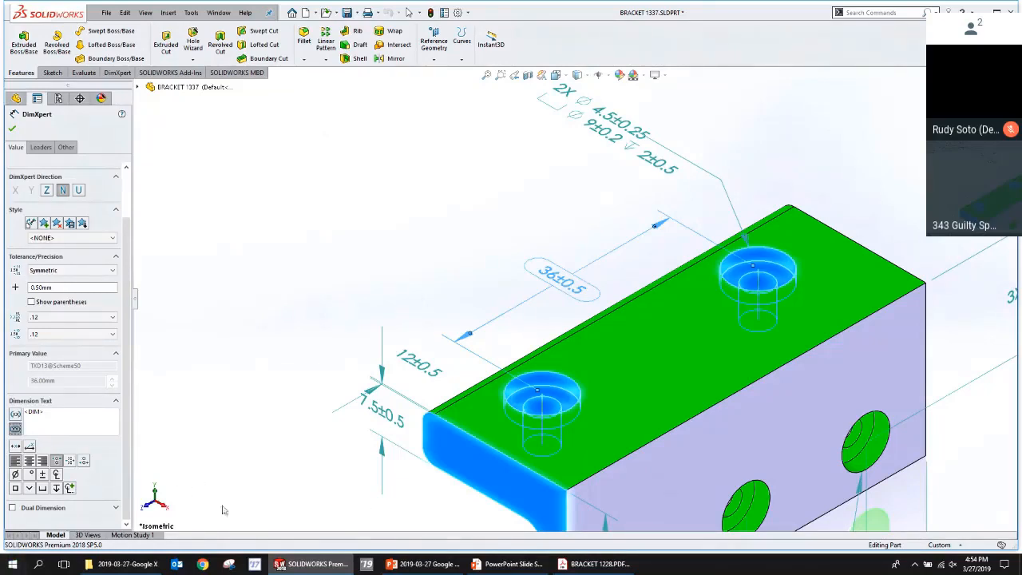
# Switch to the PowerPoint slide show and find the slide about replacing drawings with something better.
pyautogui.click(533, 568)
pyautogui.scroll(-4, 553, 417)
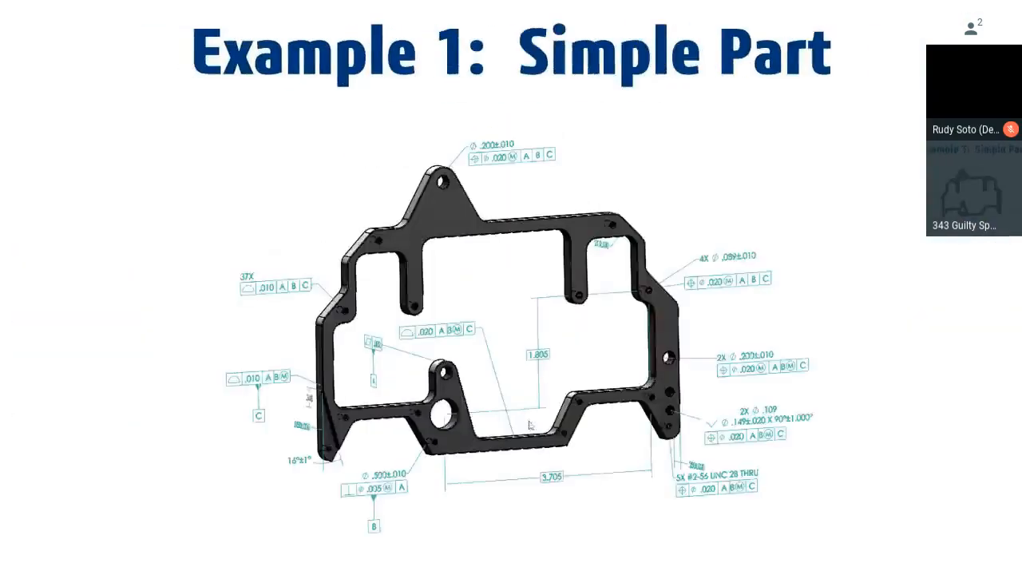
pyautogui.scroll(-4, 552, 417)
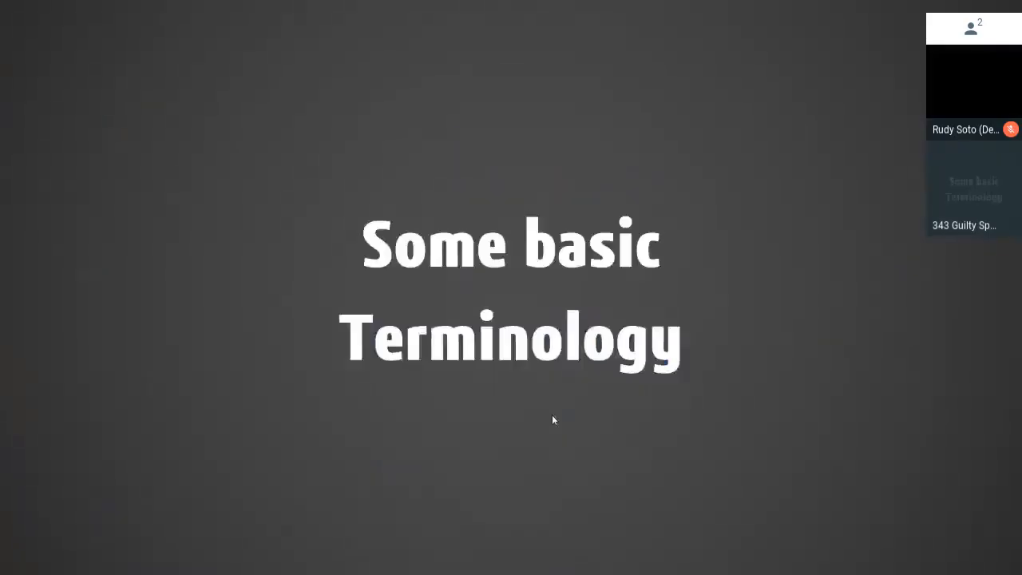
pyautogui.scroll(-1, 554, 418)
pyautogui.scroll(-1, 553, 417)
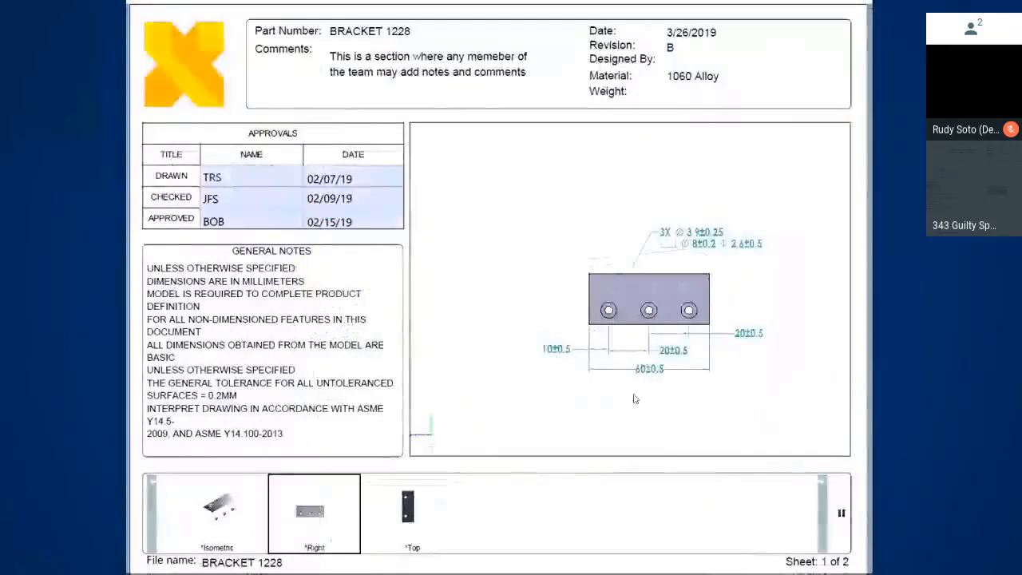
pyautogui.click(639, 407)
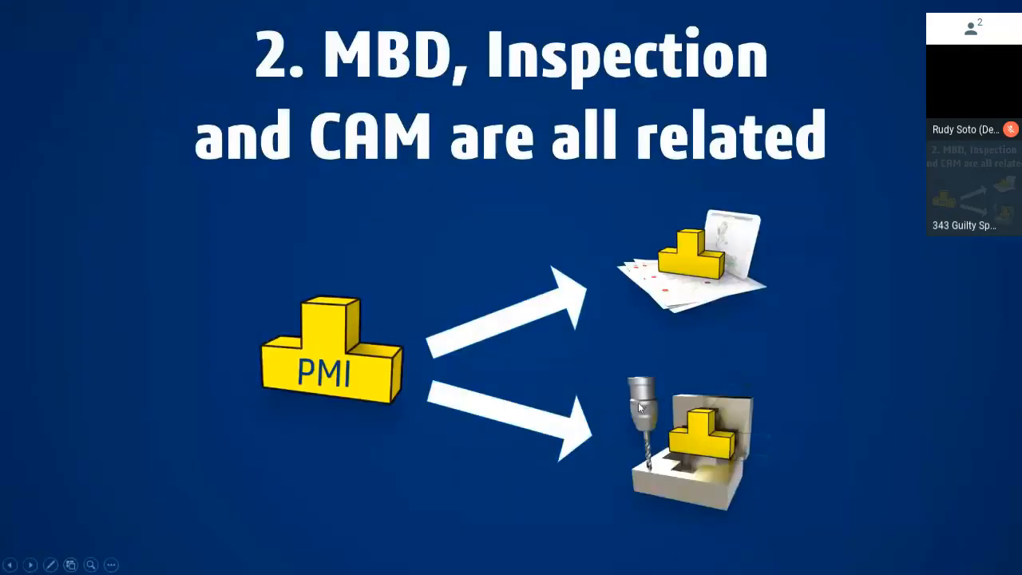
pyautogui.press('Left')
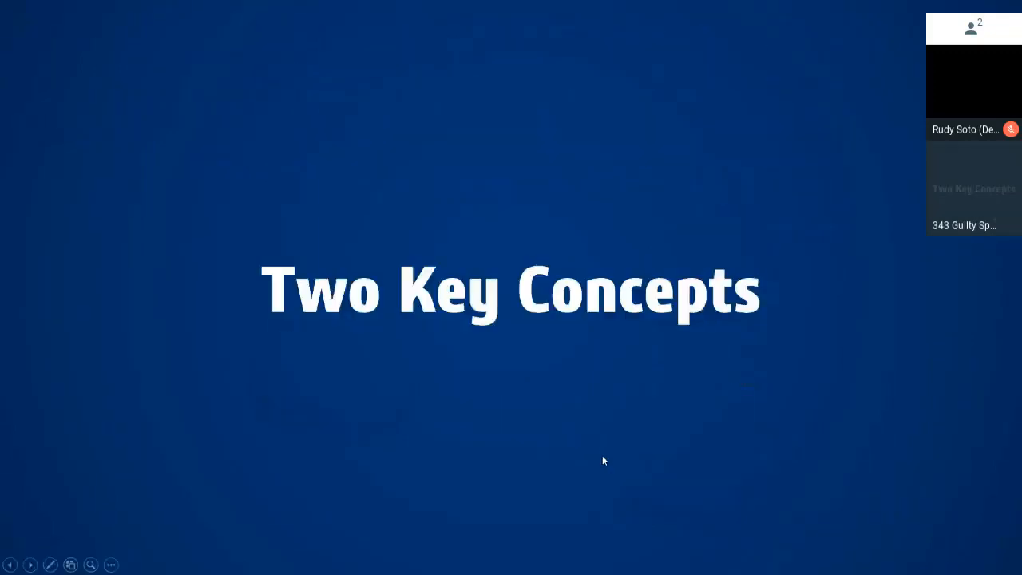
pyautogui.press('Left')
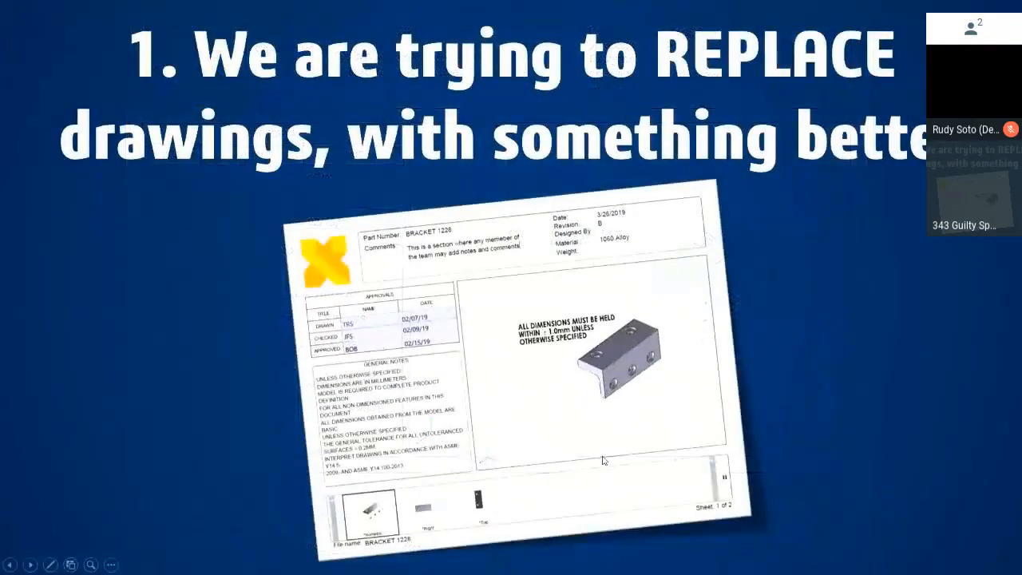
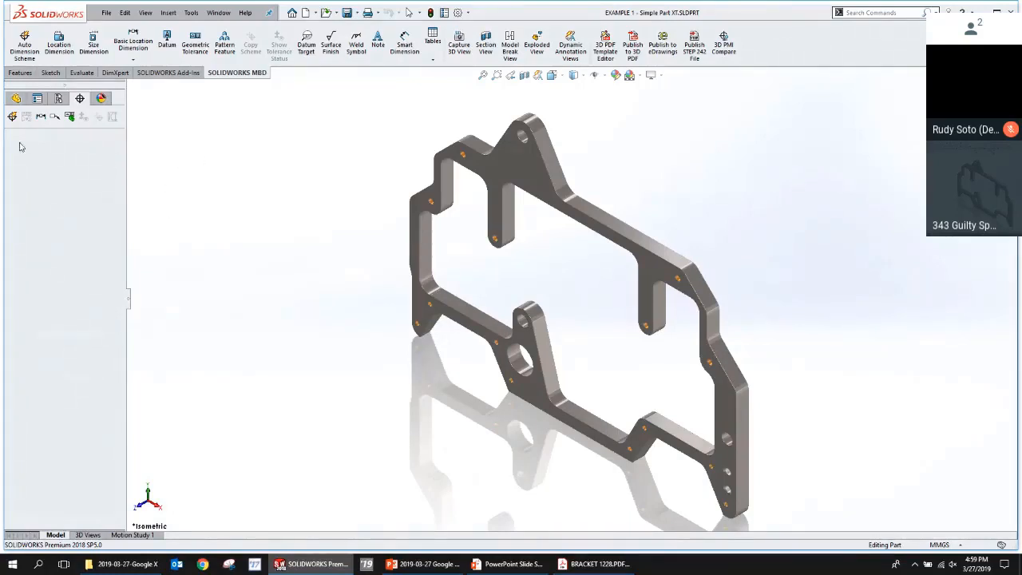
# Start an Auto Dimension Scheme on EXAMPLE 1 - Simple Part XT, with the front face, long vertical side face and small bottom face as primary, secondary and tertiary datums.
pyautogui.click(12, 116)
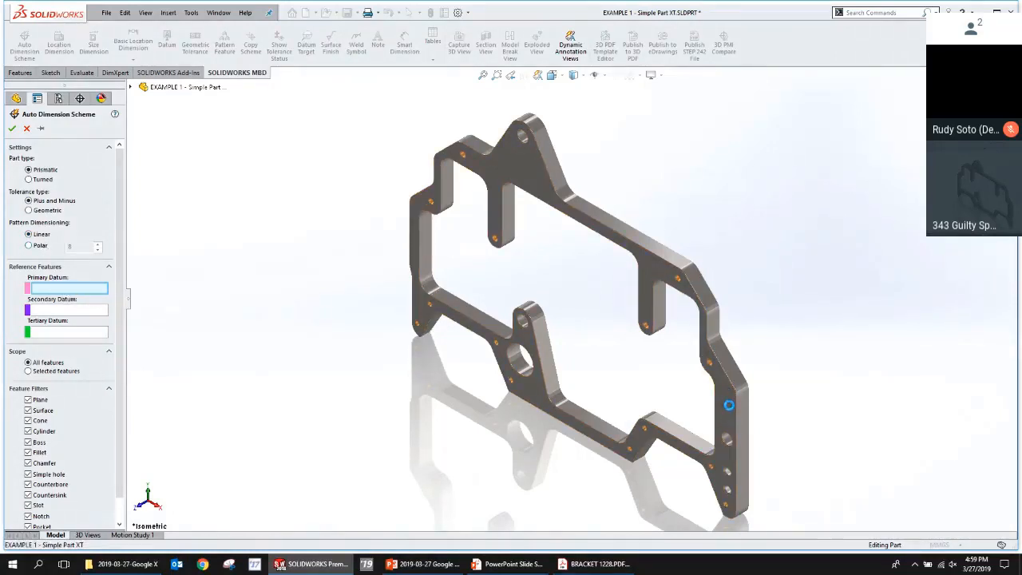
pyautogui.click(729, 405)
pyautogui.click(742, 436)
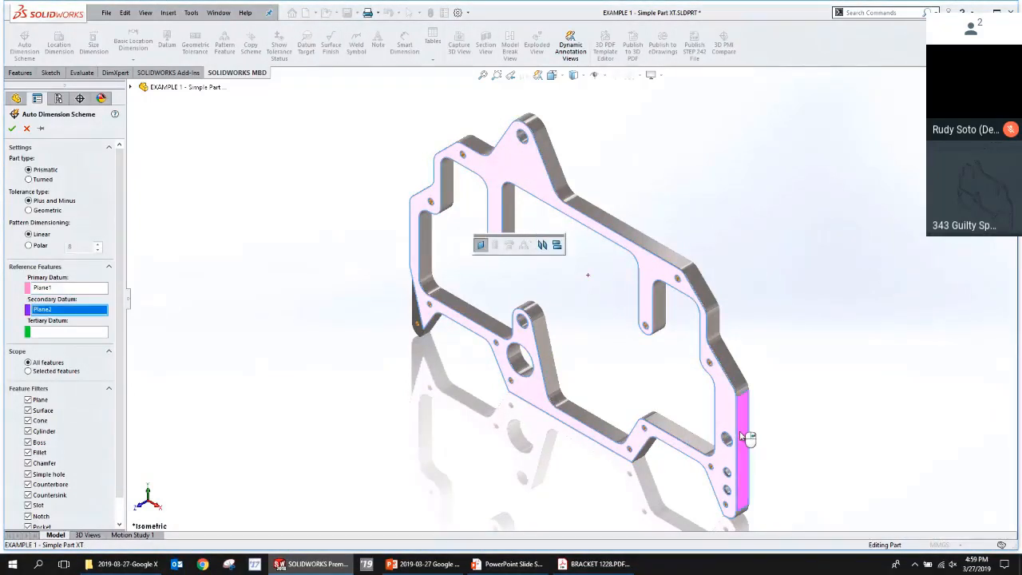
pyautogui.rightClick(741, 436)
pyautogui.scroll(3, 725, 453)
pyautogui.moveTo(672, 459); pyautogui.dragTo(663, 380, button='middle')
pyautogui.scroll(-5, 647, 351)
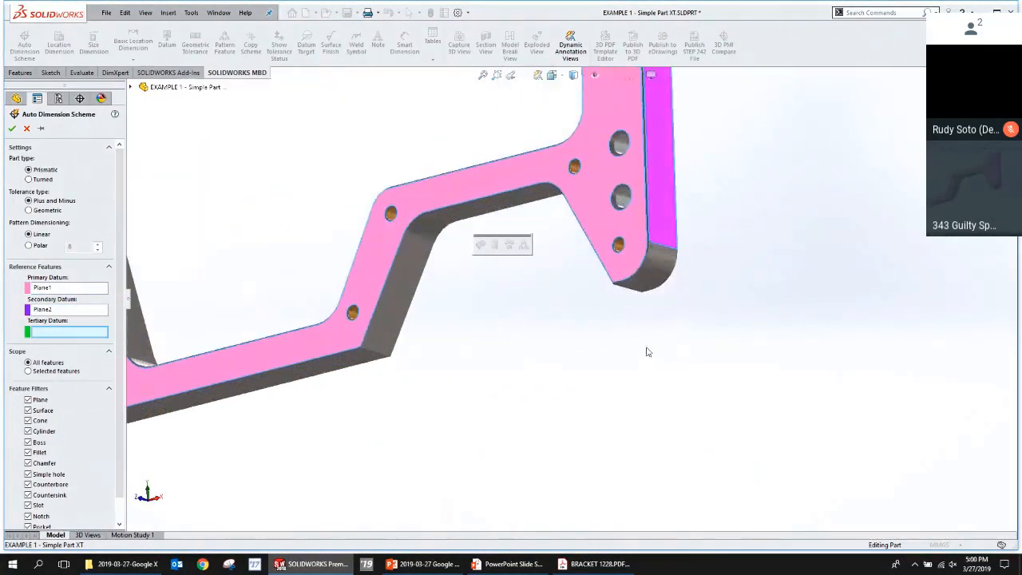
pyautogui.click(642, 288)
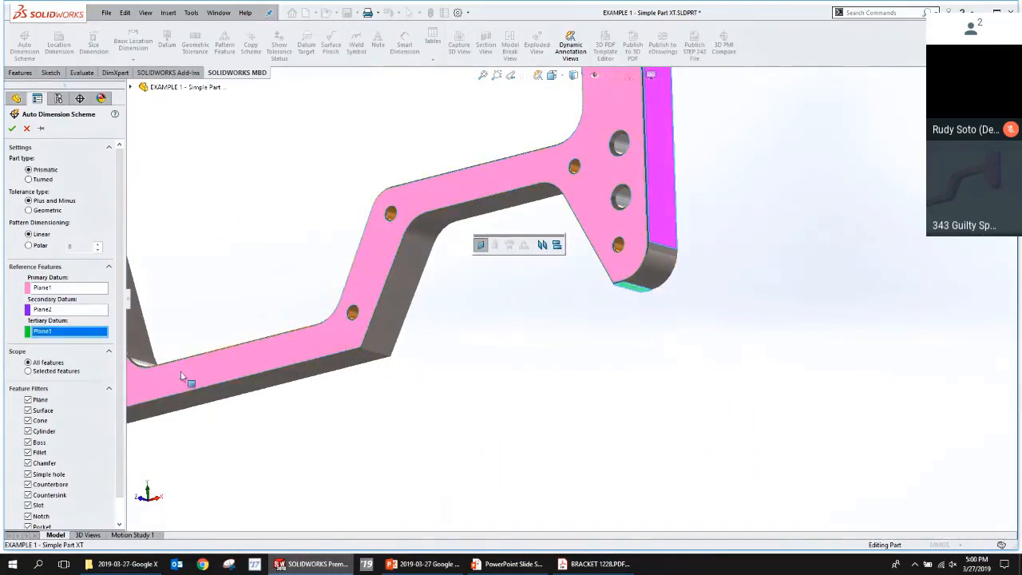
# Apply the scheme to all features with every feature filter enabled and generate the frame part's dimensions.
pyautogui.scroll(-1, 98, 463)
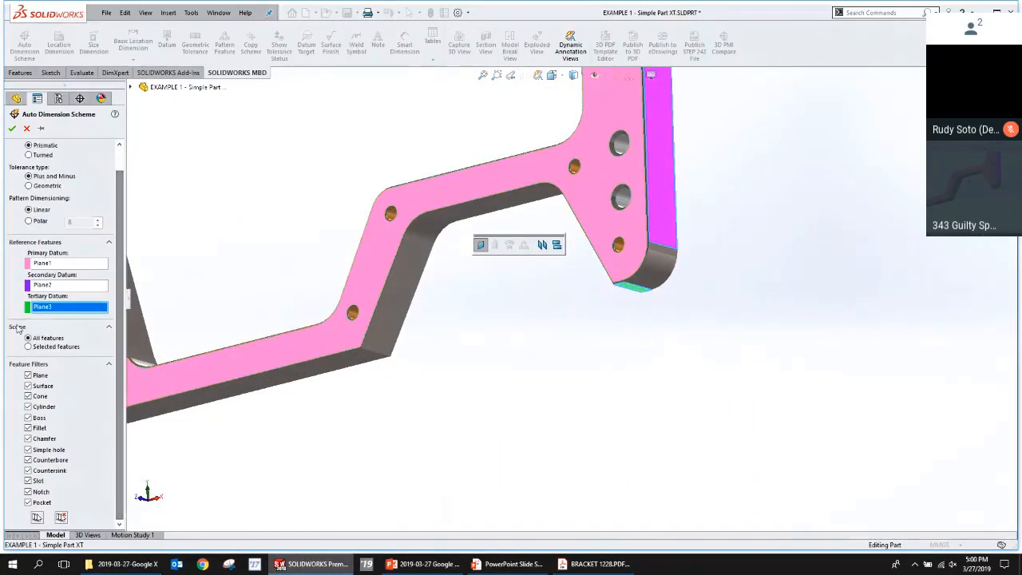
pyautogui.click(53, 347)
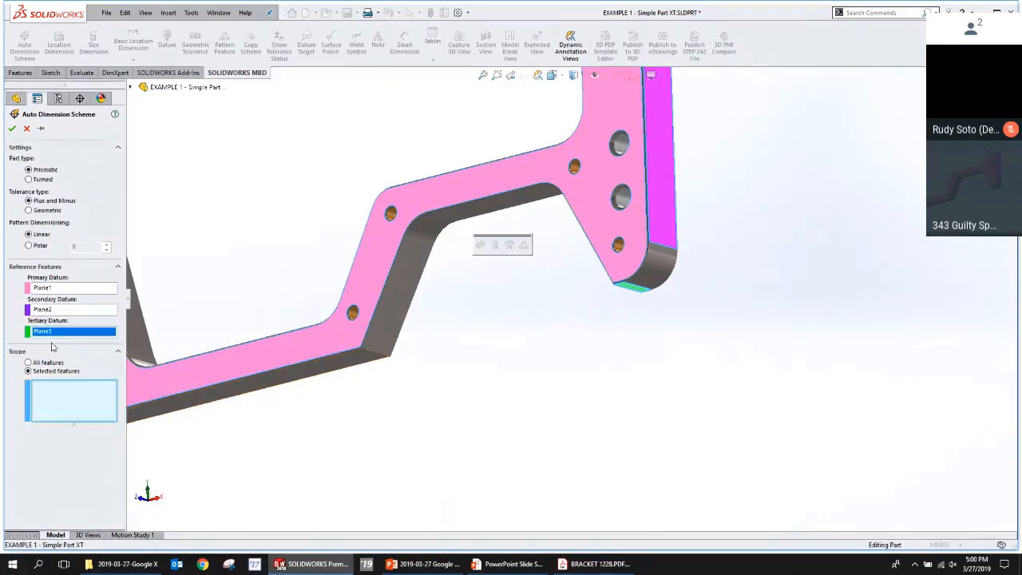
pyautogui.click(45, 362)
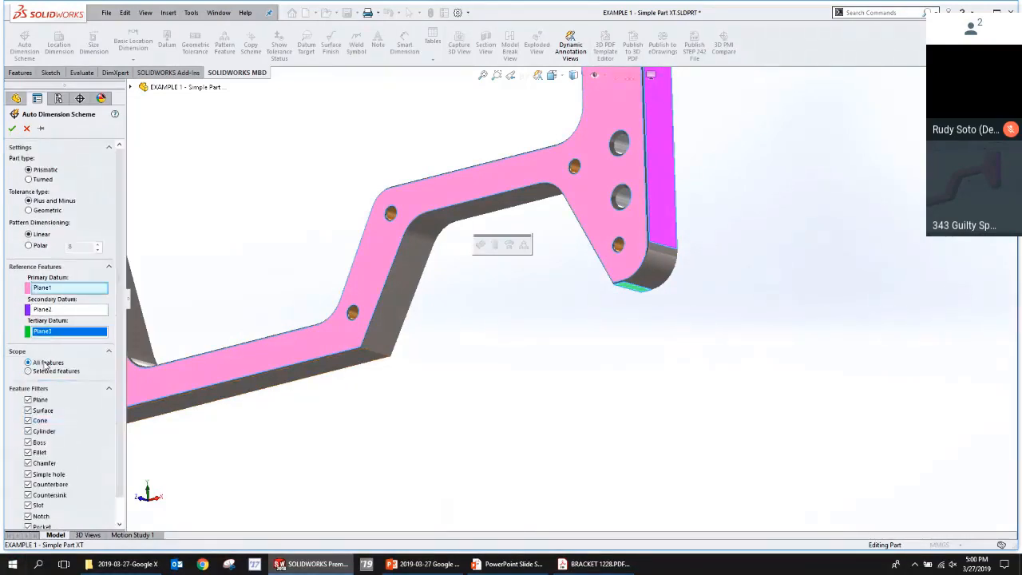
pyautogui.scroll(-1, 45, 447)
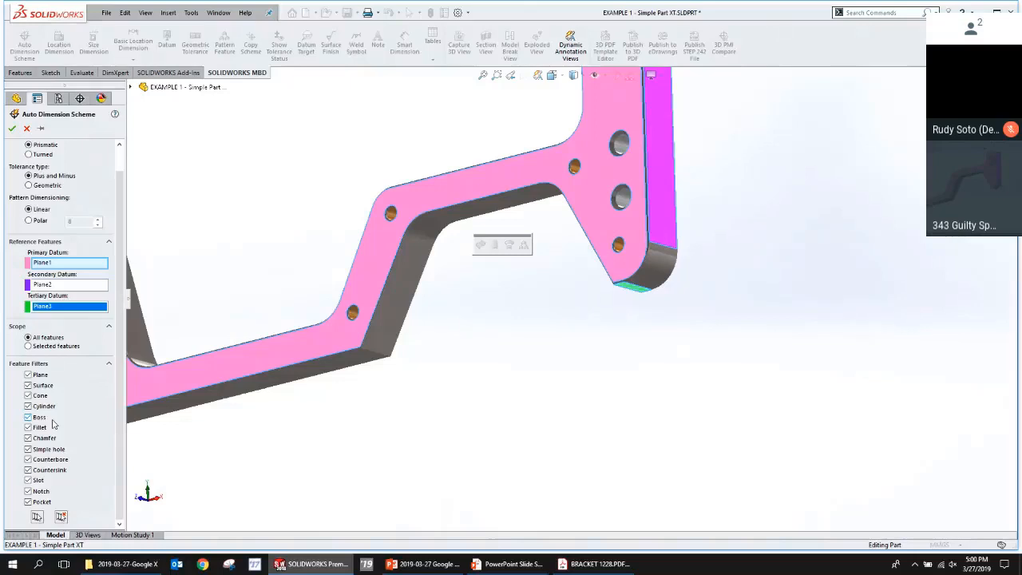
pyautogui.scroll(7, 426, 219)
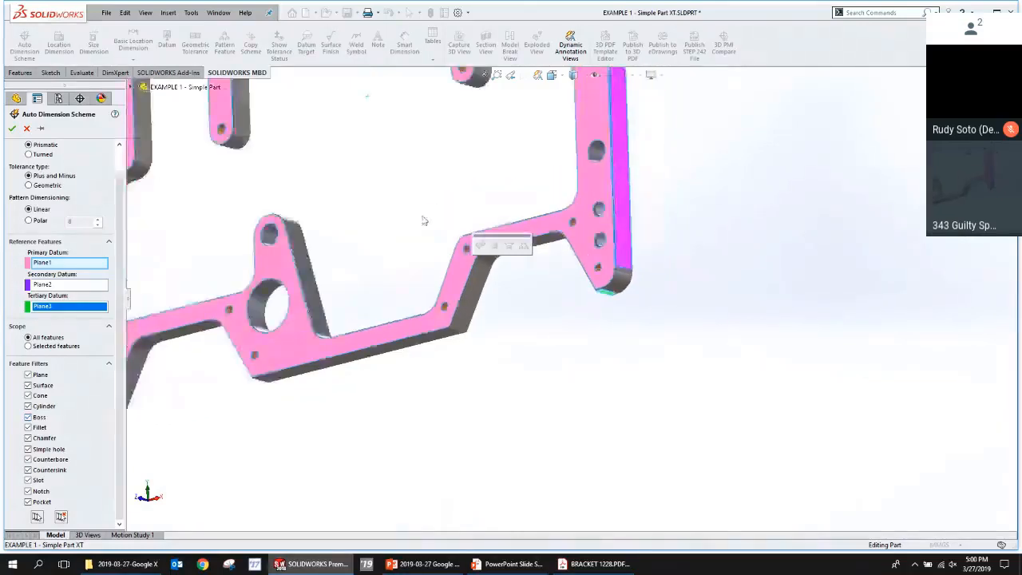
pyautogui.click(13, 128)
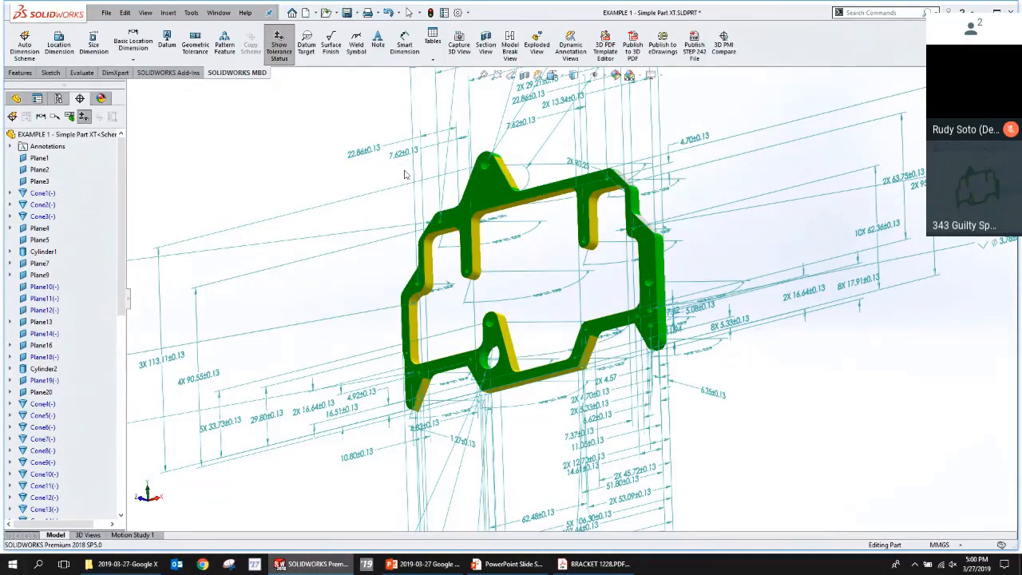
# Move the 2X 95.25±0.13 height dimension closer to the frame part.
pyautogui.scroll(2, 522, 292)
pyautogui.scroll(1, 684, 346)
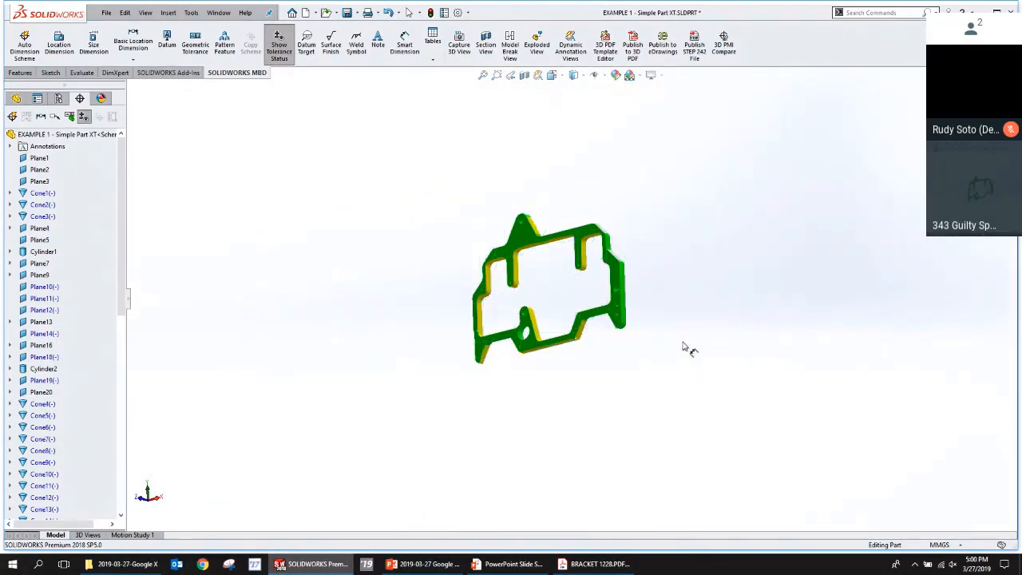
pyautogui.moveTo(639, 392); pyautogui.dragTo(671, 438, button='middle')
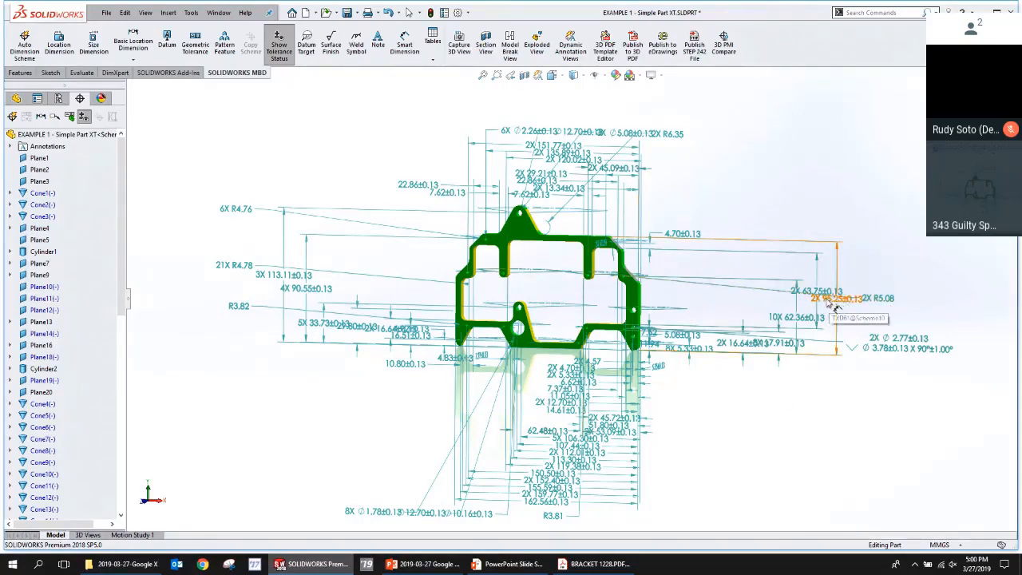
pyautogui.moveTo(842, 298); pyautogui.dragTo(741, 303)
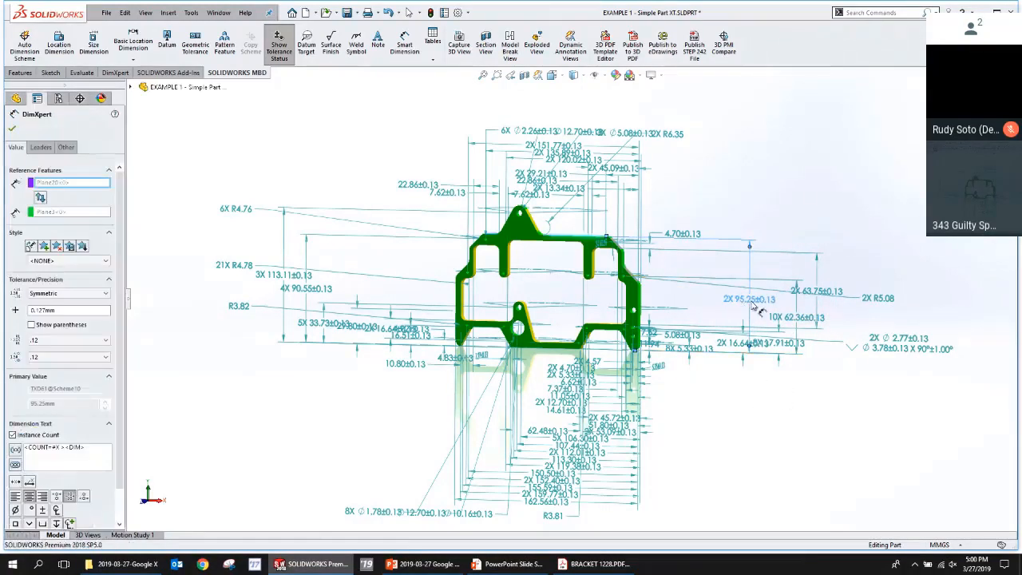
pyautogui.scroll(-1, 771, 304)
pyautogui.click(759, 387)
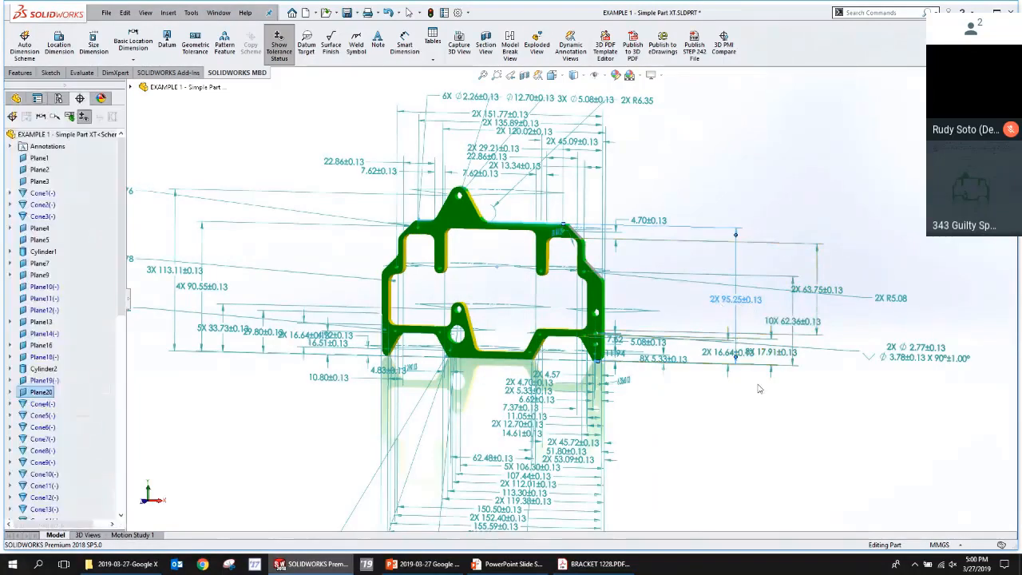
# Open the document properties and look through the DimXpert subpages, from size and location dimensions to chamfer controls and display options.
pyautogui.click(457, 12)
pyautogui.click(390, 100)
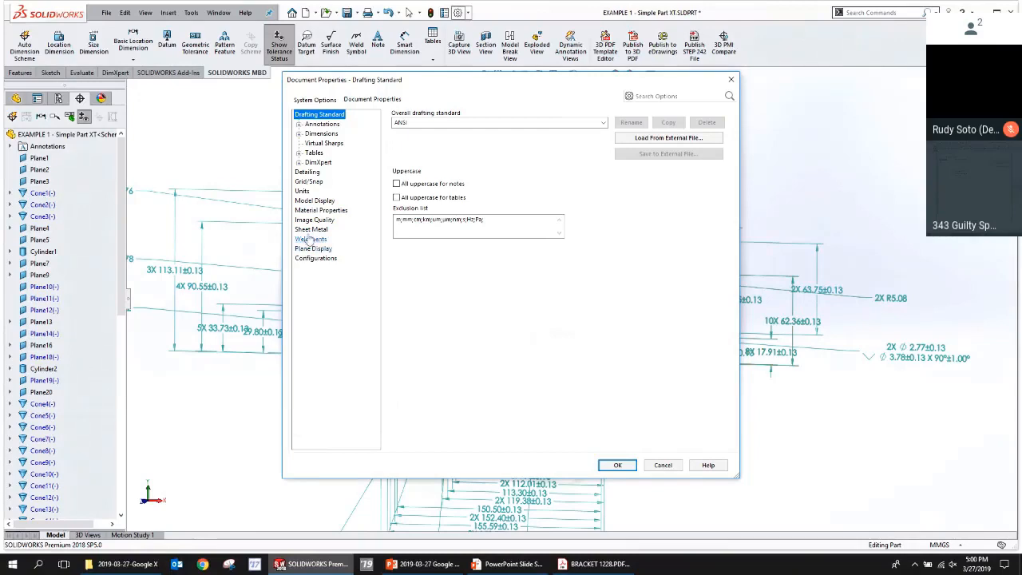
pyautogui.click(319, 163)
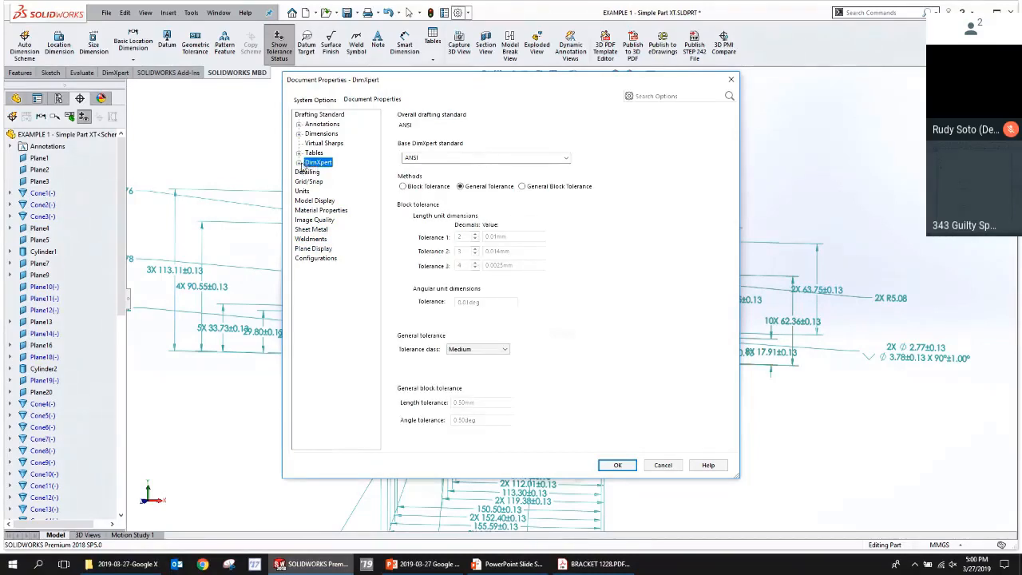
pyautogui.doubleClick(320, 163)
pyautogui.click(323, 172)
pyautogui.click(324, 182)
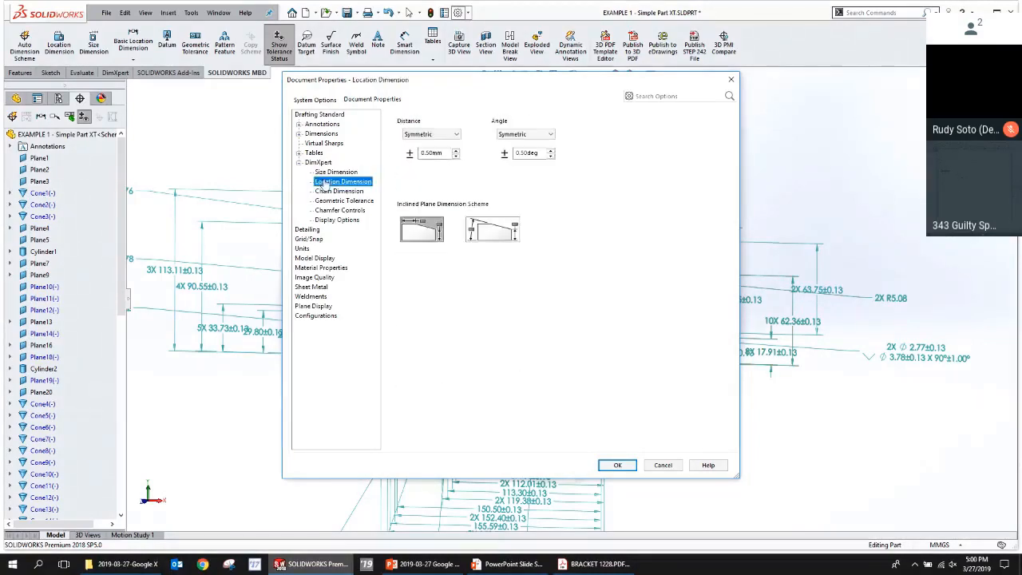
pyautogui.click(325, 191)
pyautogui.click(335, 201)
pyautogui.click(335, 210)
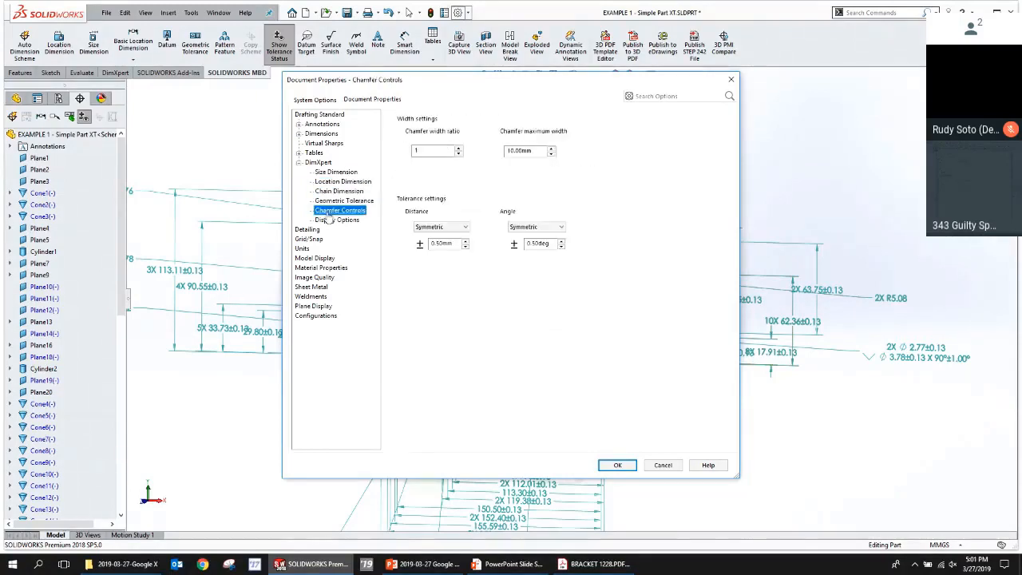
pyautogui.click(335, 219)
pyautogui.click(329, 172)
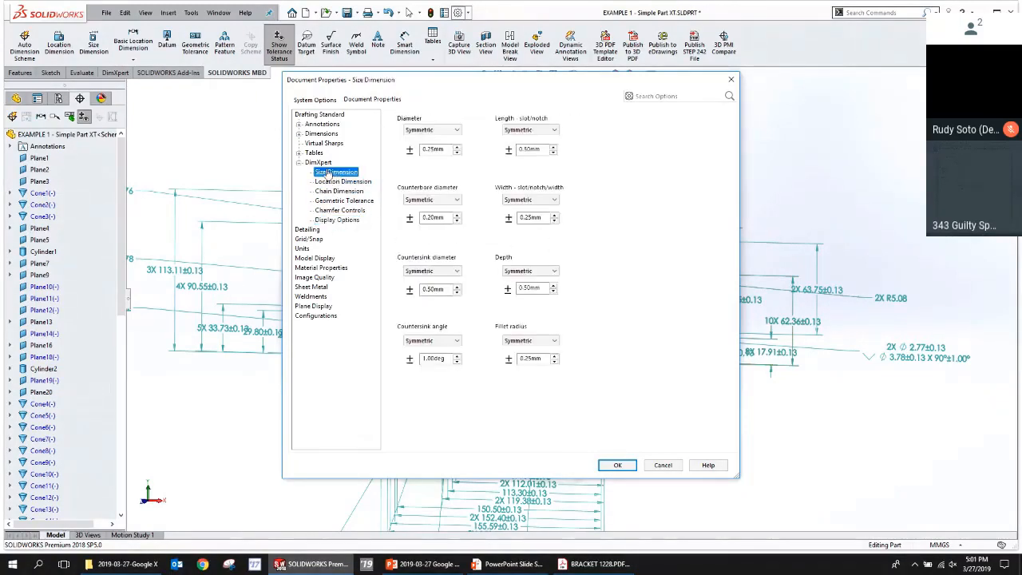
# Review the main DimXpert page with its base standard and tolerance methods, and the overall drafting standard page.
pyautogui.click(323, 164)
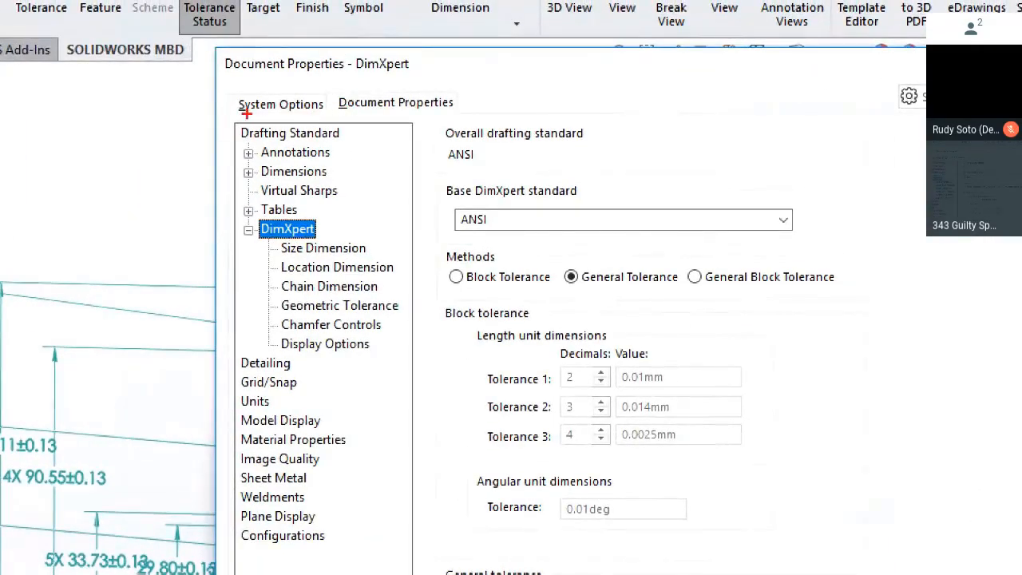
pyautogui.moveTo(329, 104)
pyautogui.mouseDown()
pyautogui.moveTo(403, 89)
pyautogui.moveTo(468, 94)
pyautogui.mouseUp()
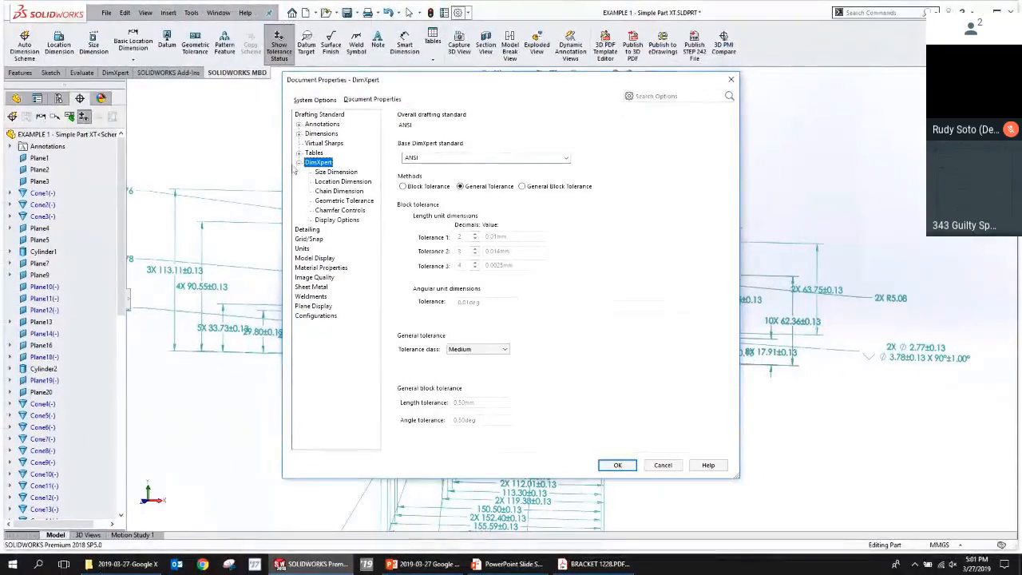
pyautogui.click(249, 229)
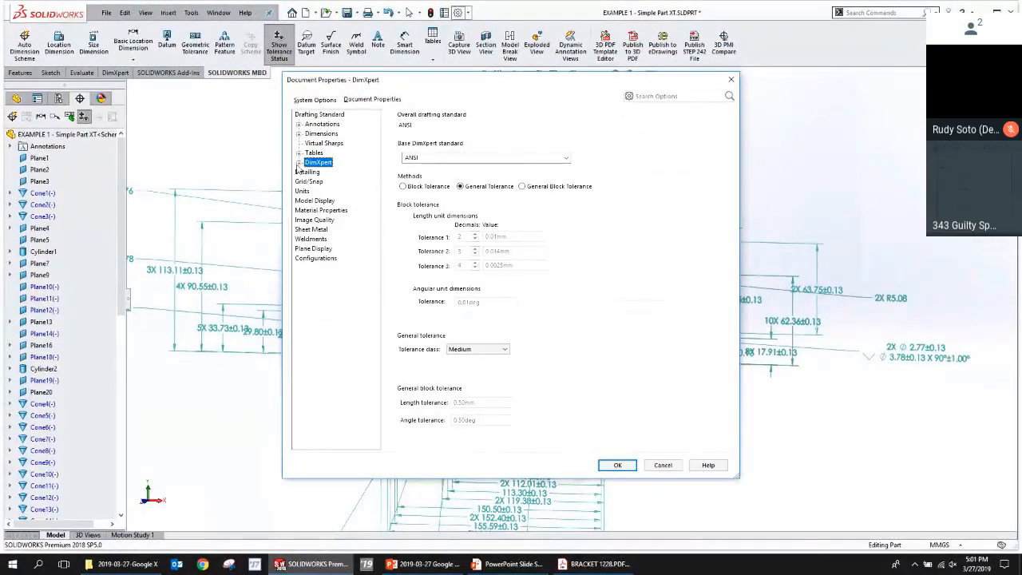
pyautogui.click(319, 114)
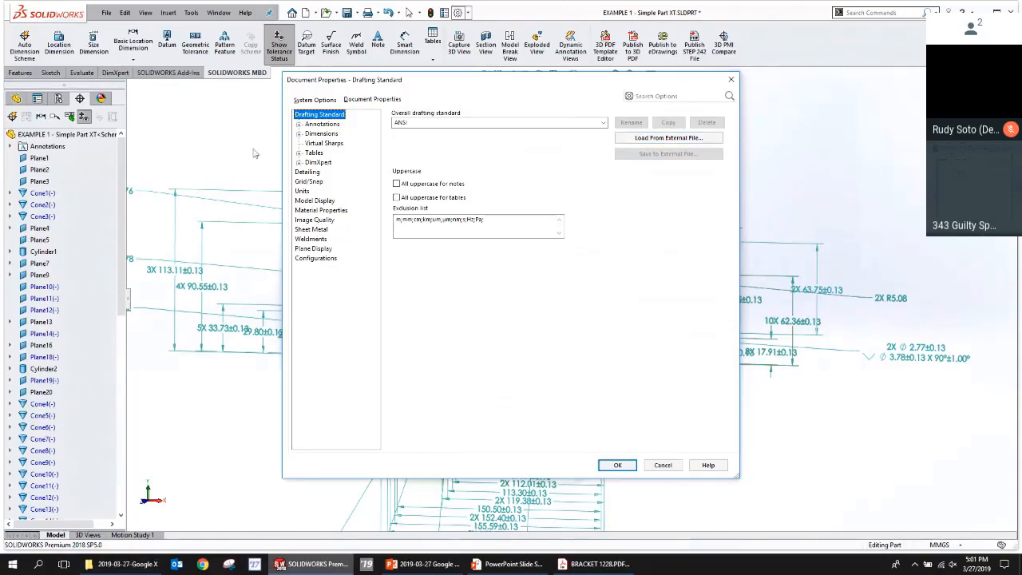
# Examine the default tolerances, chain dimension method, geometric tolerance, chamfer and display settings for DimXpert, and close the document properties.
pyautogui.click(300, 162)
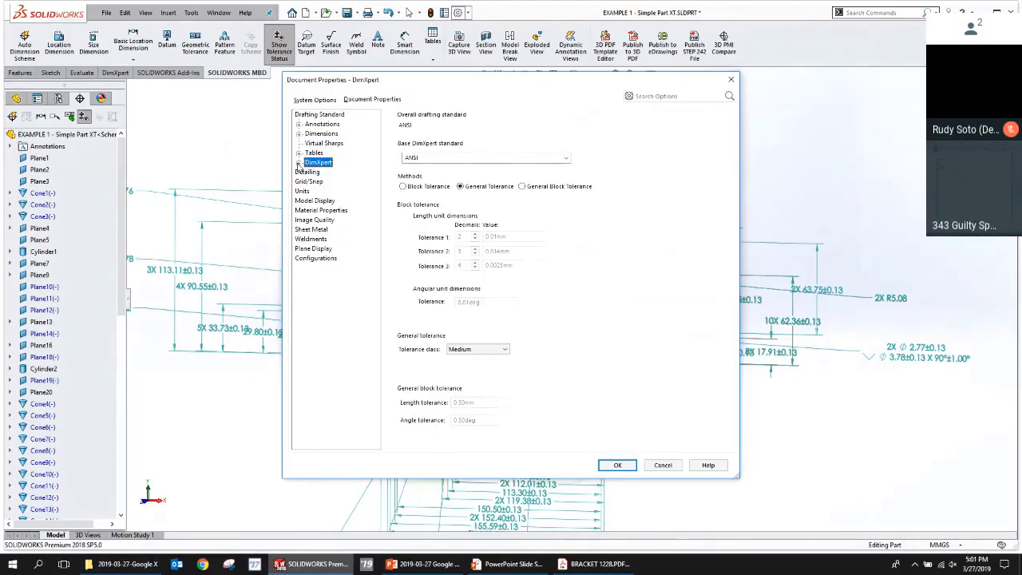
pyautogui.click(299, 163)
pyautogui.click(336, 173)
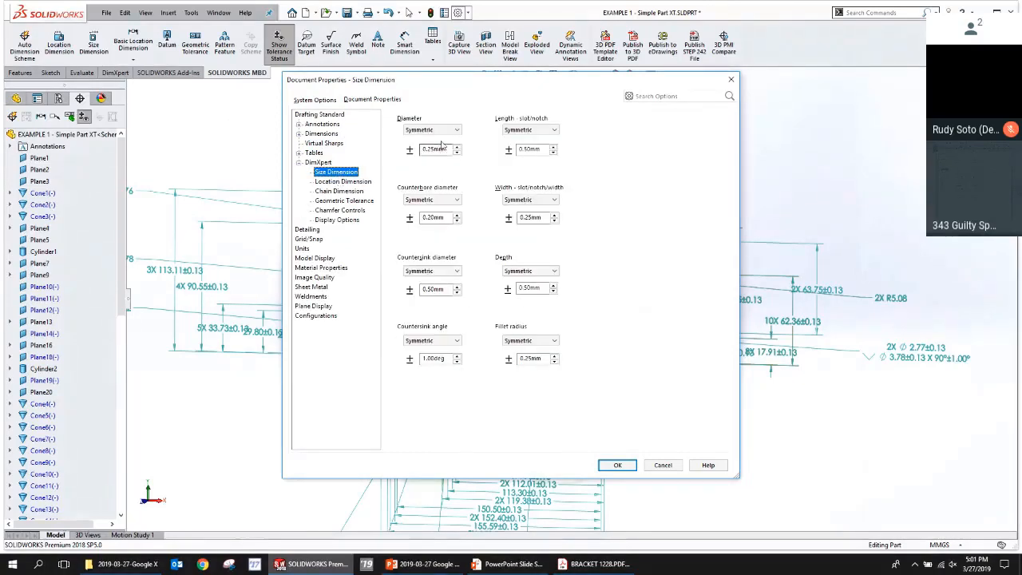
pyautogui.click(337, 183)
pyautogui.click(337, 191)
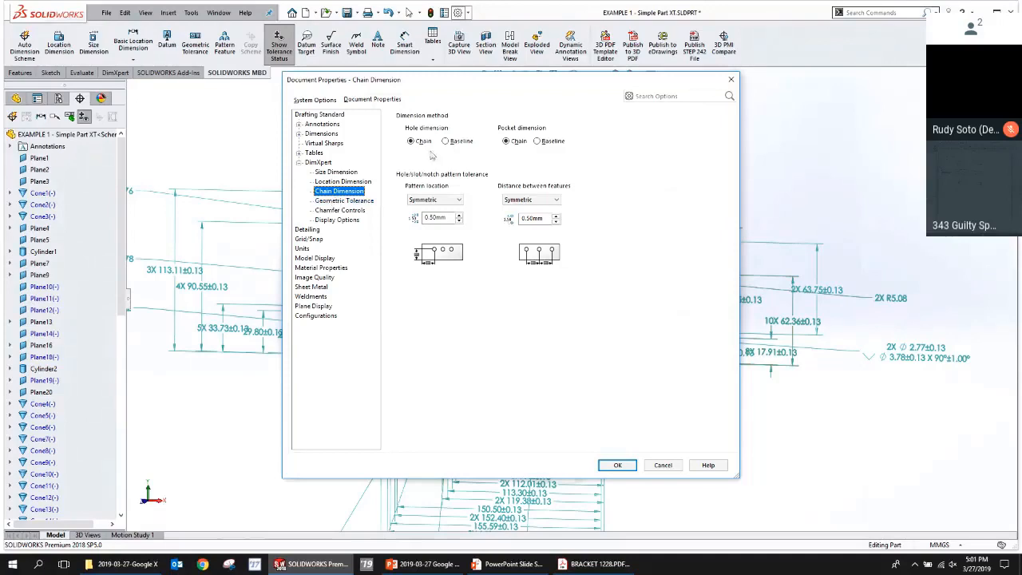
pyautogui.click(354, 200)
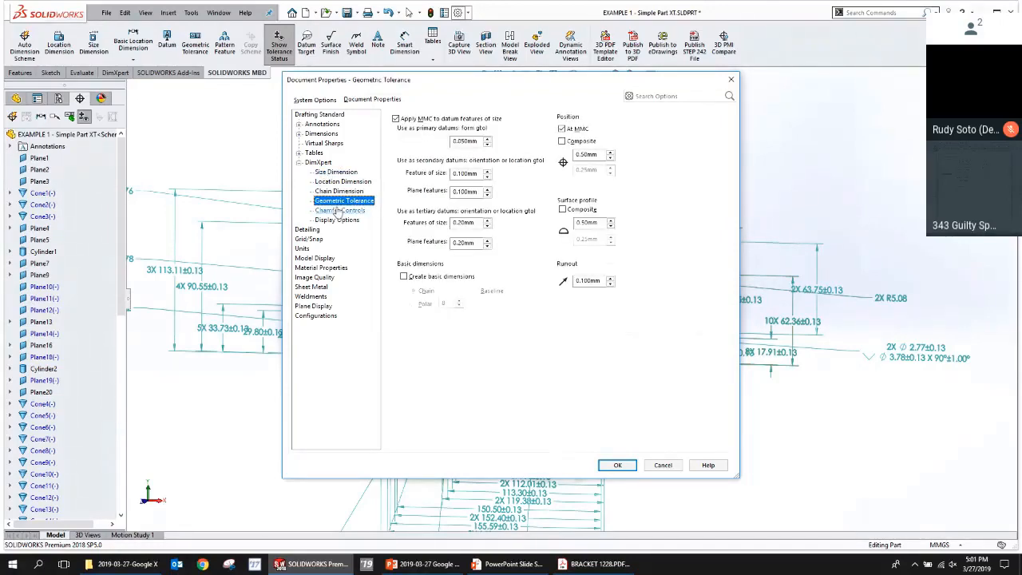
pyautogui.click(347, 214)
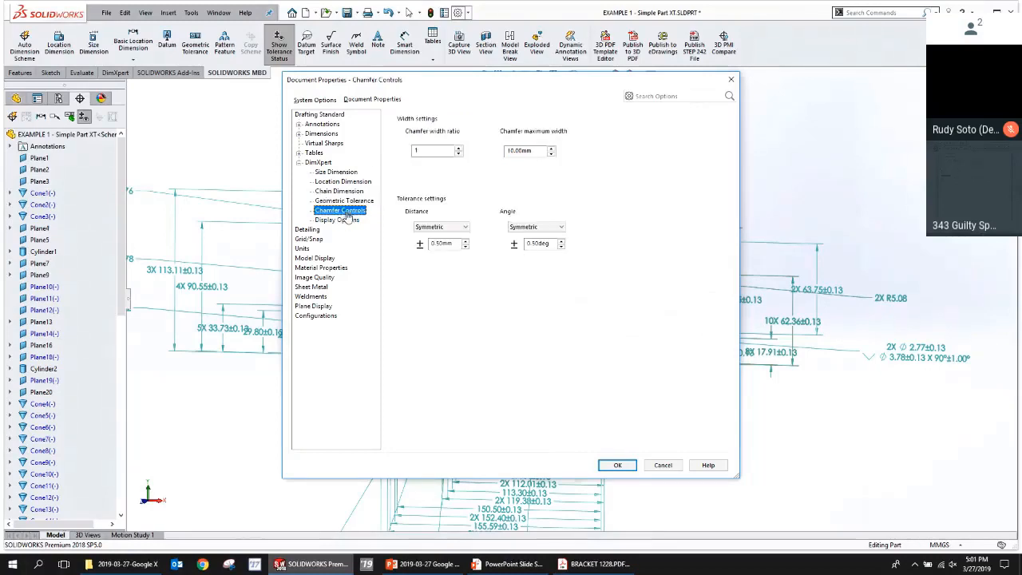
pyautogui.click(348, 220)
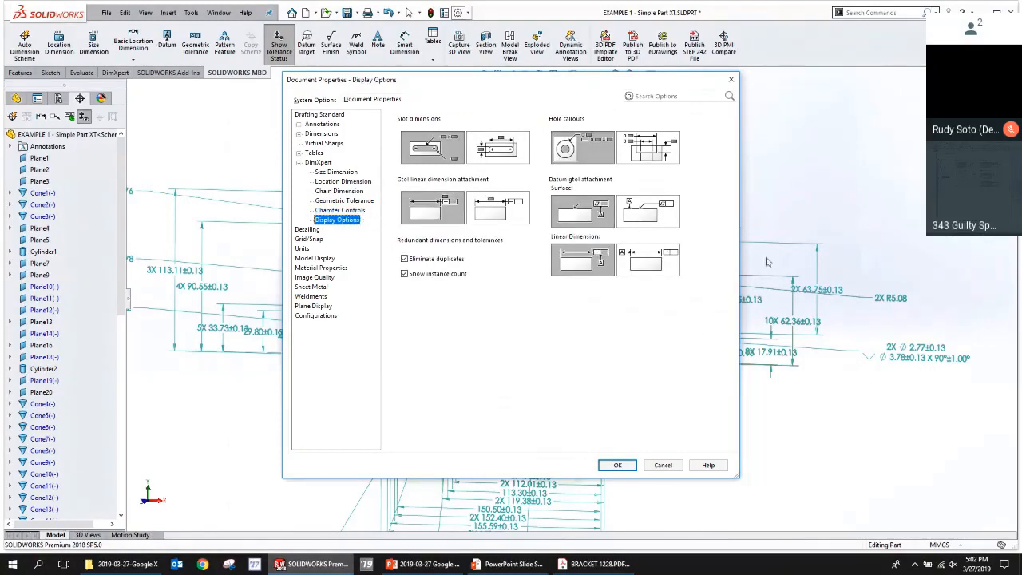
pyautogui.click(617, 464)
# Delete all DimXpert features, dimensions and tolerances from the frame part.
pyautogui.scroll(2, 713, 432)
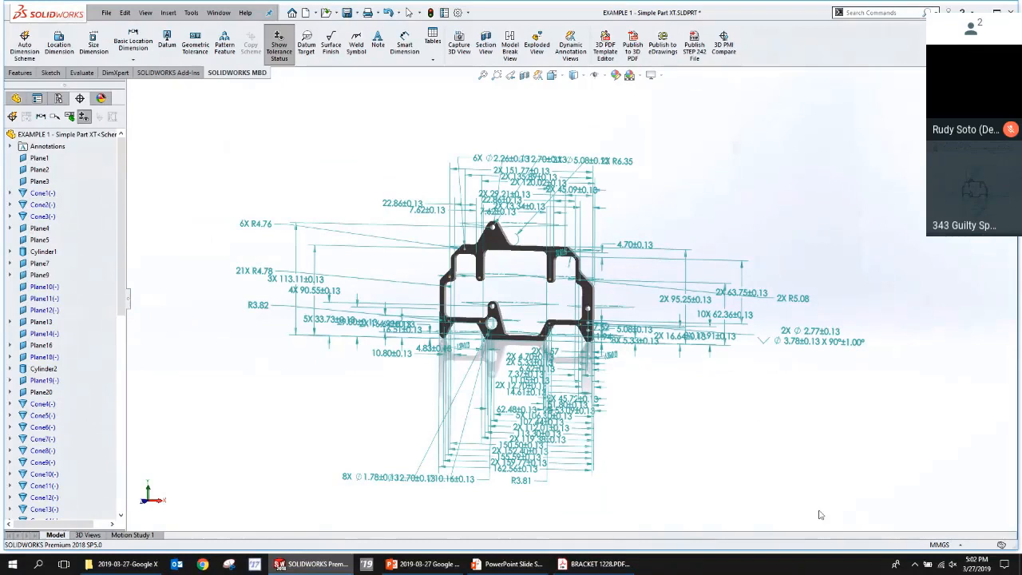
pyautogui.rightClick(61, 147)
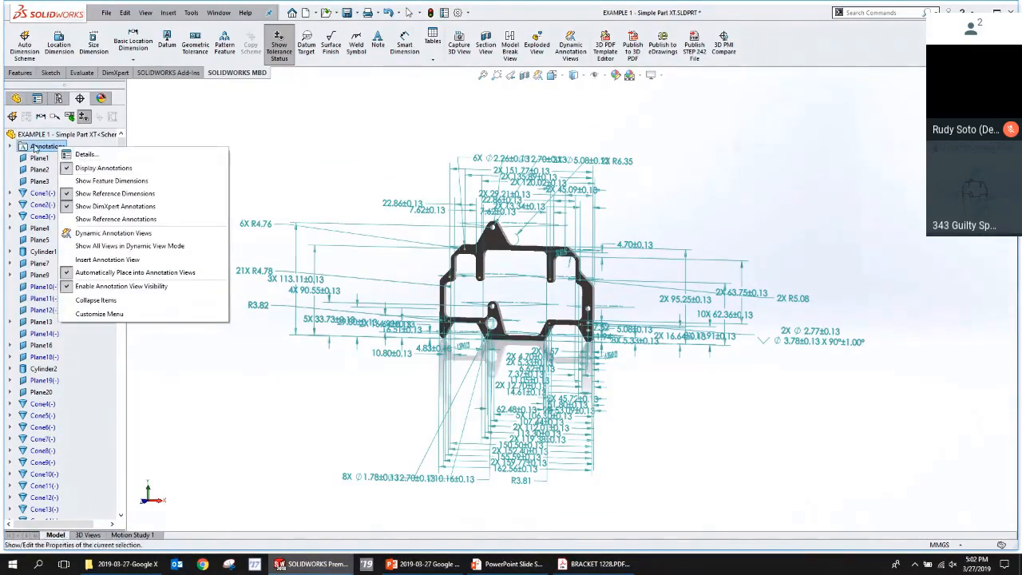
pyautogui.rightClick(40, 134)
pyautogui.click(88, 156)
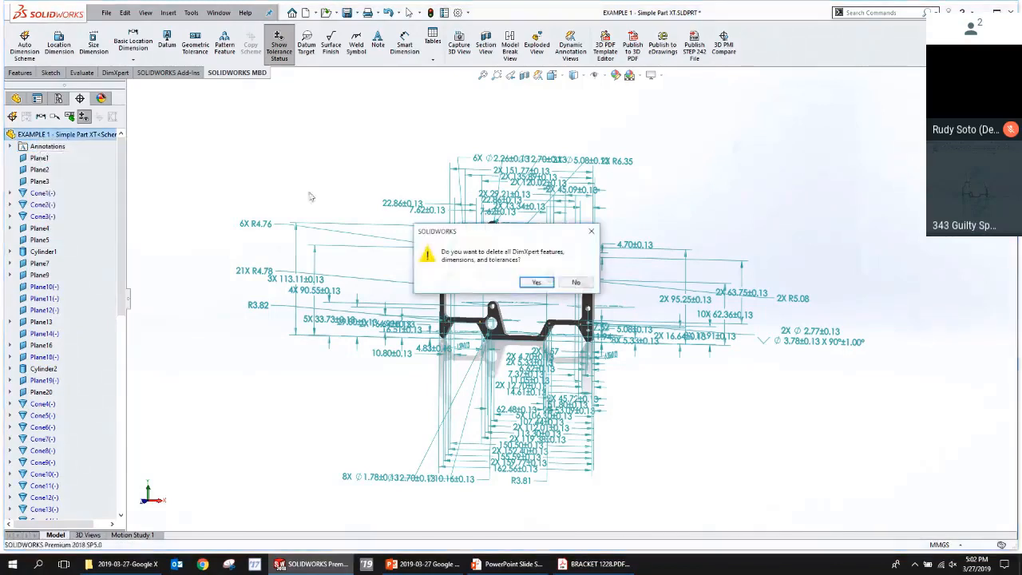
pyautogui.click(536, 282)
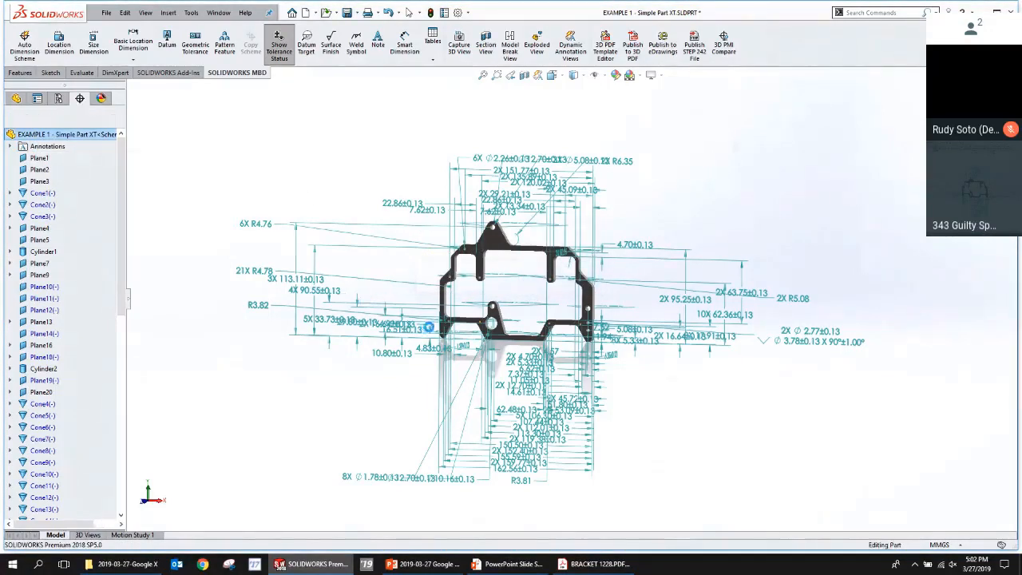
# Add a DimXpert size dimension to the frame's largest hole and place its diameter callout below the part.
pyautogui.scroll(-4, 529, 307)
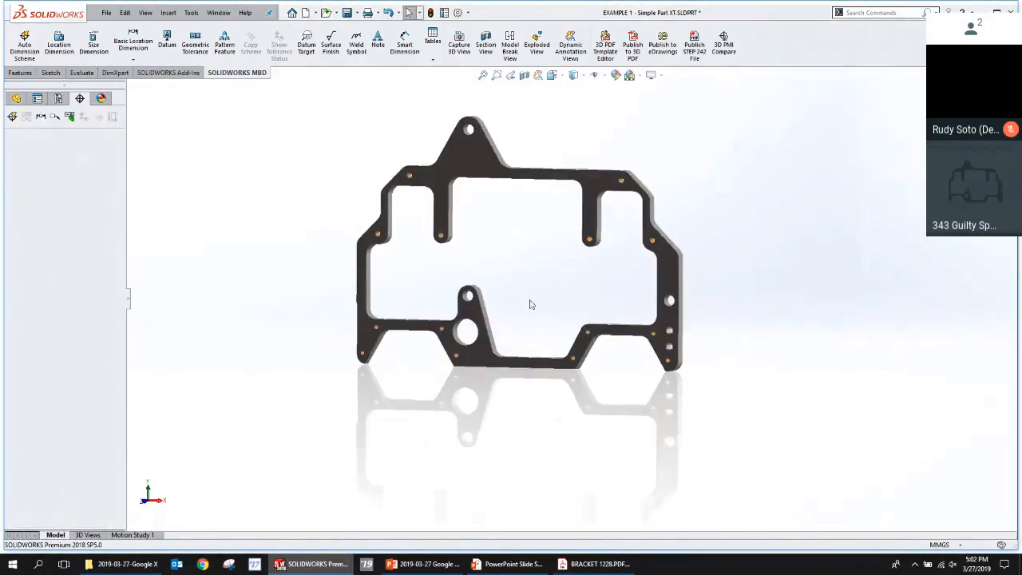
pyautogui.scroll(-2, 532, 302)
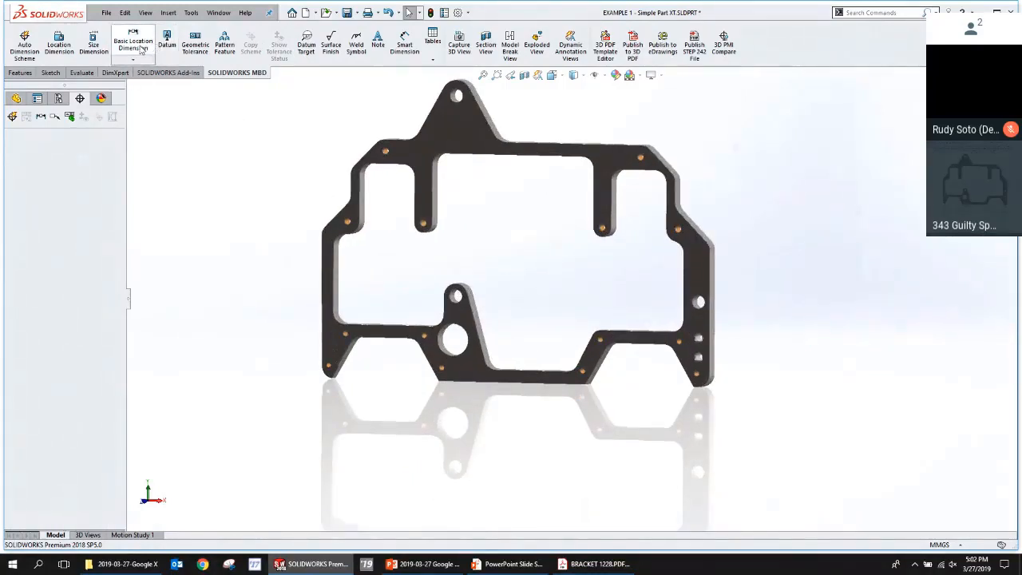
pyautogui.click(94, 50)
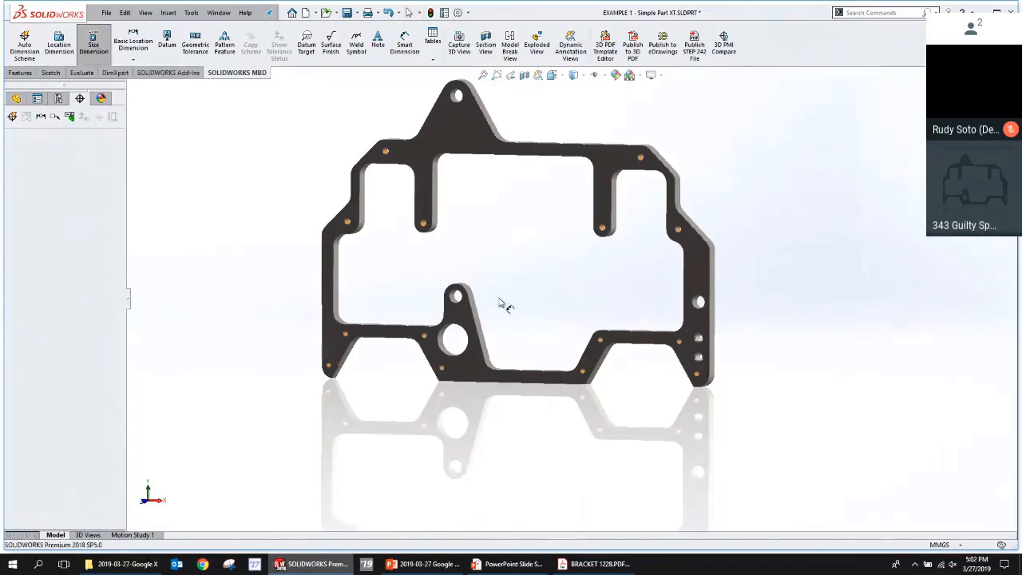
pyautogui.click(442, 350)
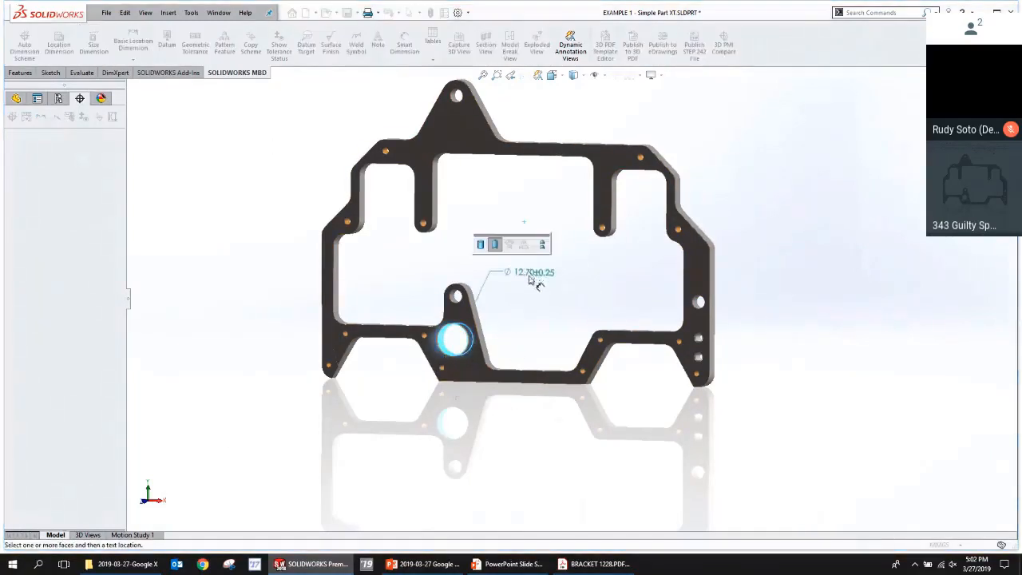
pyautogui.click(541, 429)
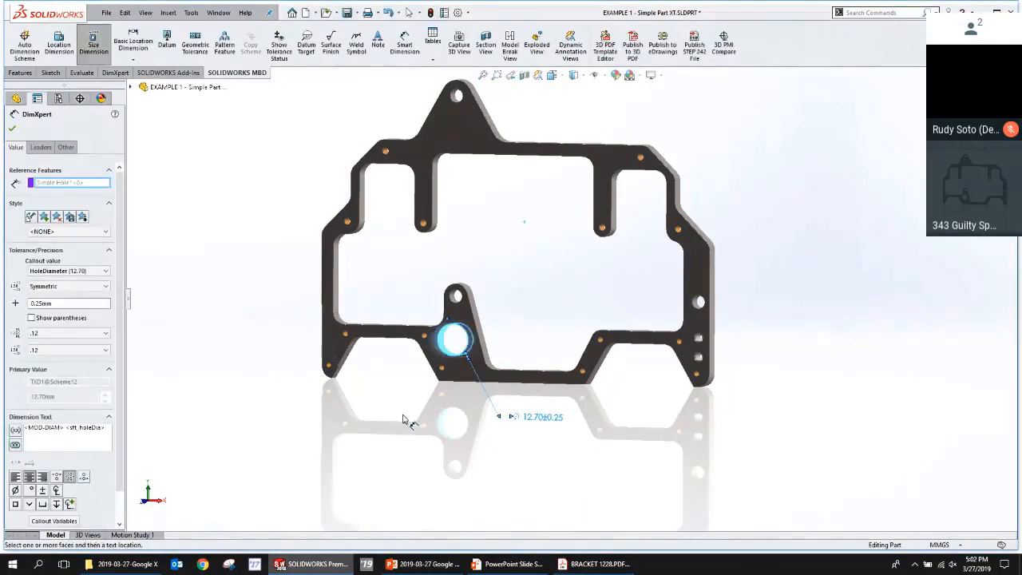
pyautogui.press('Escape')
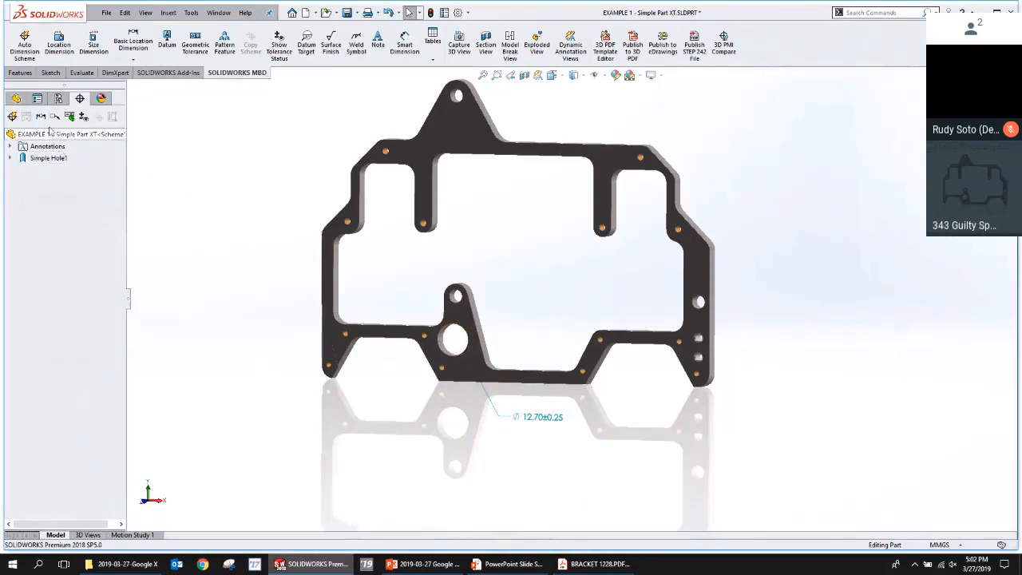
# Start an Auto Dimension Scheme with the front face as primary, the long vertical side face as secondary and the bottom face as tertiary datum.
pyautogui.click(12, 116)
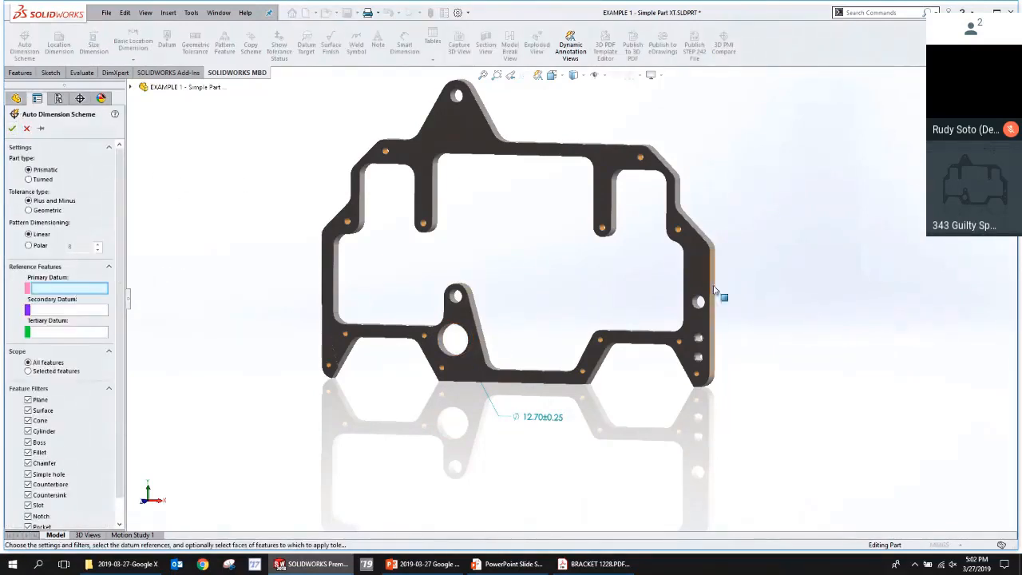
pyautogui.scroll(-3, 701, 313)
pyautogui.click(699, 320)
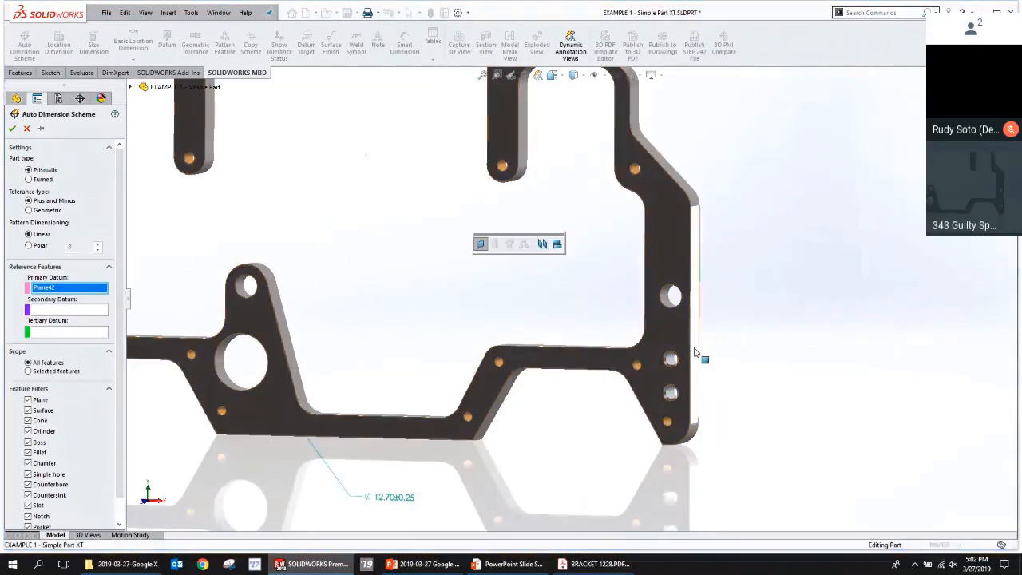
pyautogui.rightClick(50, 289)
pyautogui.click(88, 293)
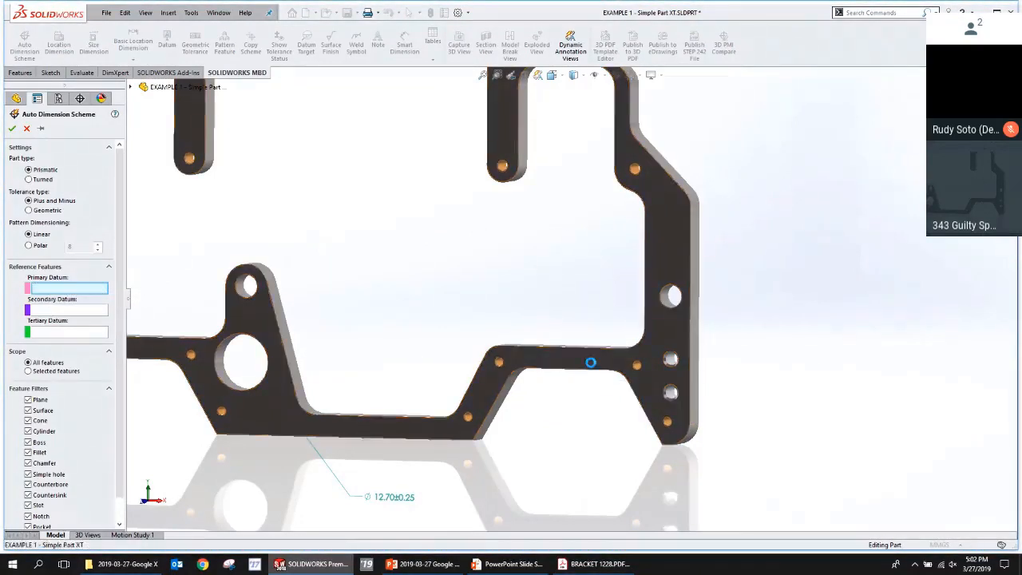
pyautogui.click(594, 364)
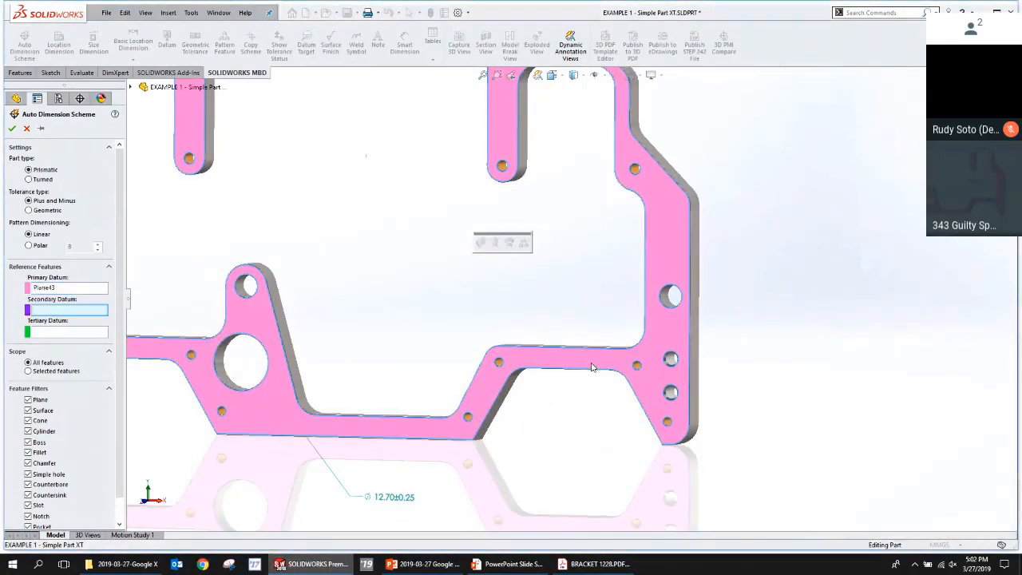
pyautogui.click(696, 349)
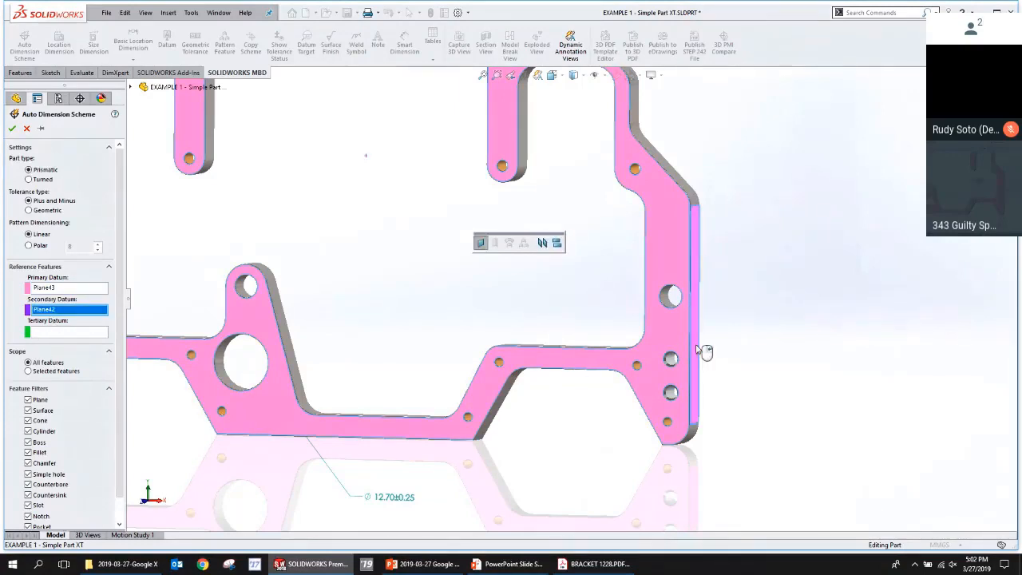
pyautogui.moveTo(452, 459); pyautogui.dragTo(453, 422, button='middle')
pyautogui.click(449, 452)
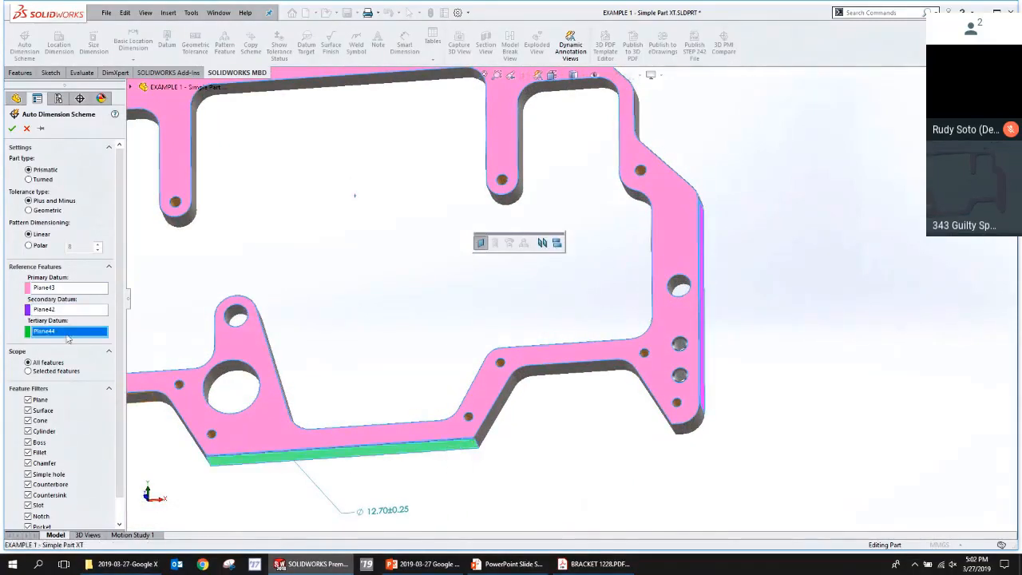
# Limit the scheme to selected features and add the countersunk hole pattern, the larger hole above it and three small holes along the lower arm.
pyautogui.click(28, 371)
pyautogui.scroll(-6, 557, 382)
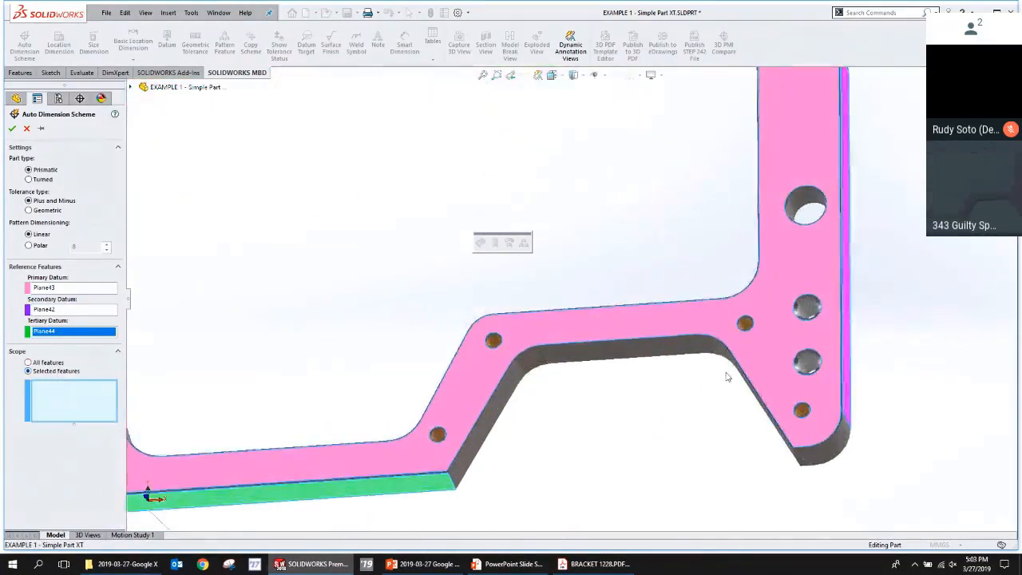
pyautogui.click(829, 273)
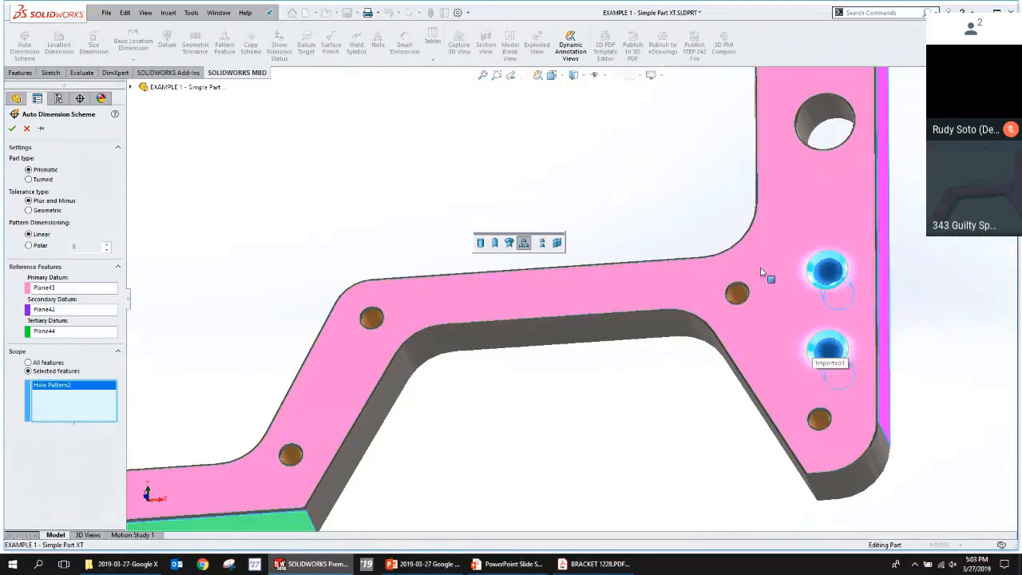
pyautogui.click(822, 126)
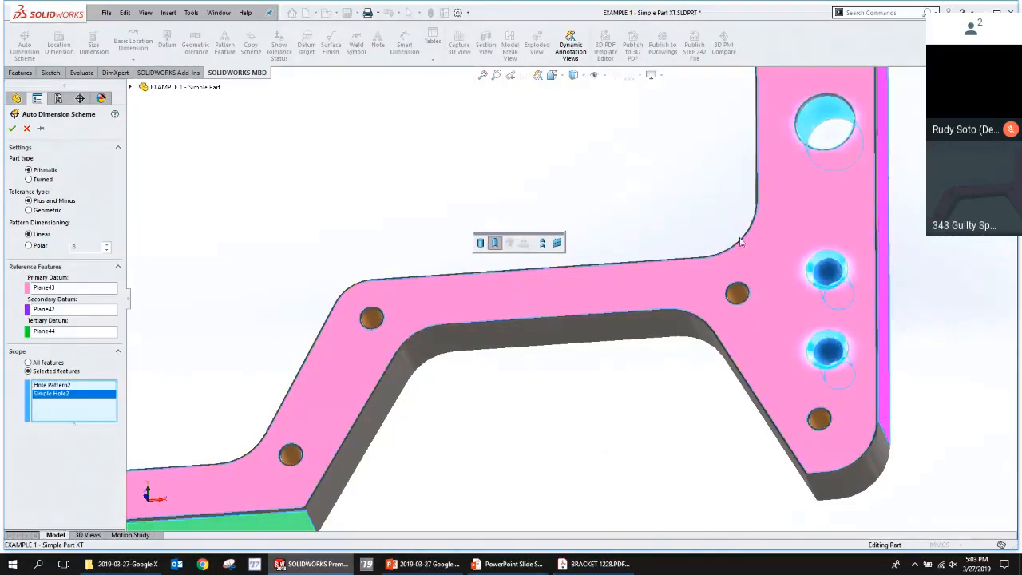
pyautogui.click(741, 300)
pyautogui.click(371, 318)
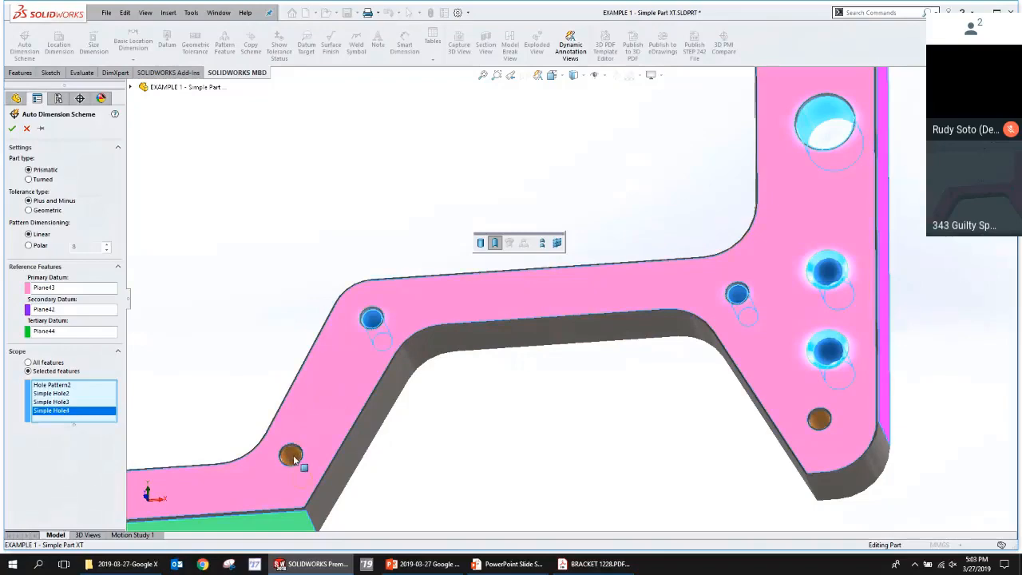
pyautogui.click(293, 457)
# Add the boss's upper hole, the two small holes beside the largest hole and both holes of the opposite foot to the scheme's features.
pyautogui.scroll(6, 286, 443)
pyautogui.scroll(-6, 267, 251)
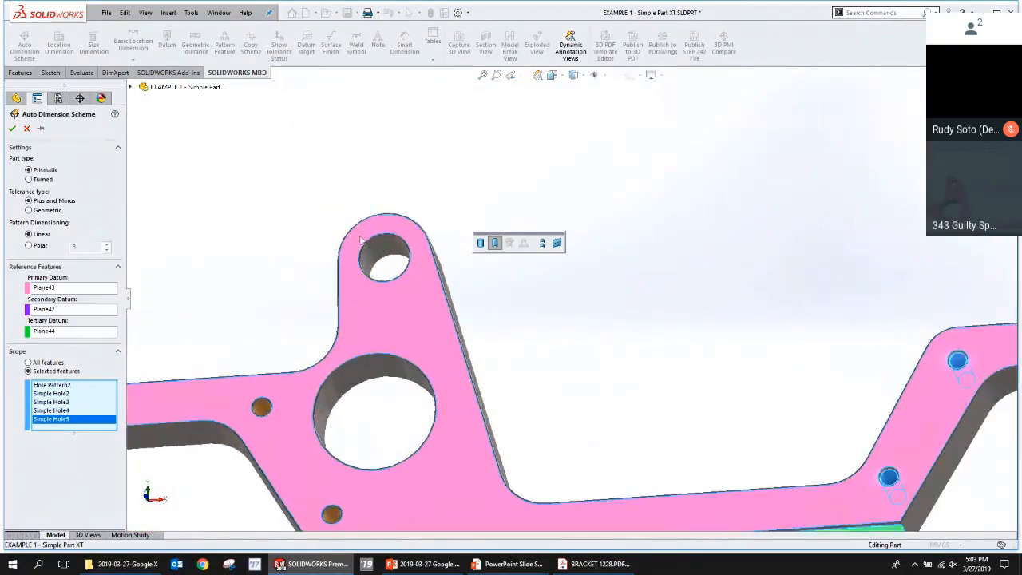
pyautogui.click(383, 257)
pyautogui.click(264, 412)
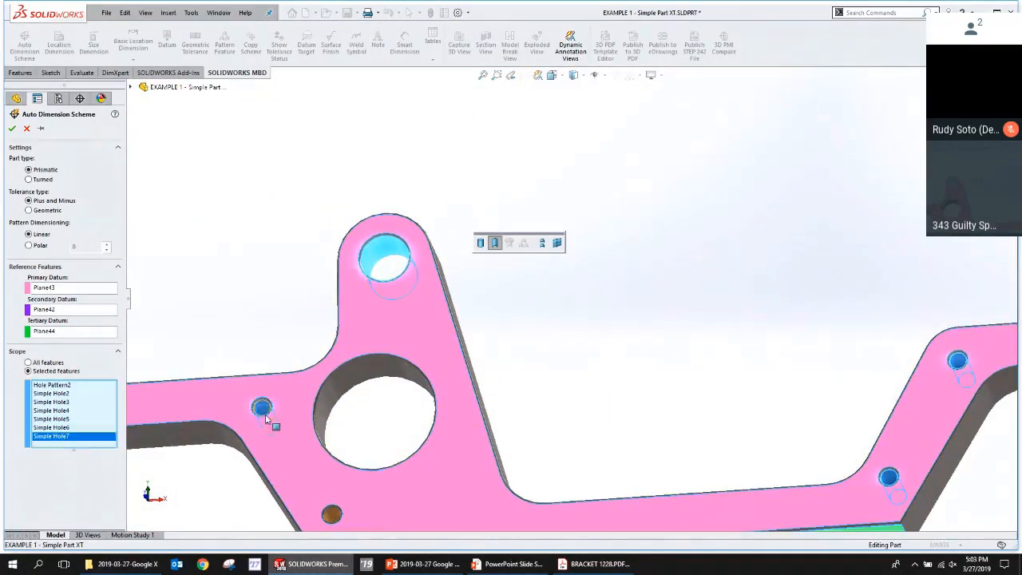
pyautogui.scroll(4, 352, 447)
pyautogui.click(367, 477)
pyautogui.scroll(5, 323, 377)
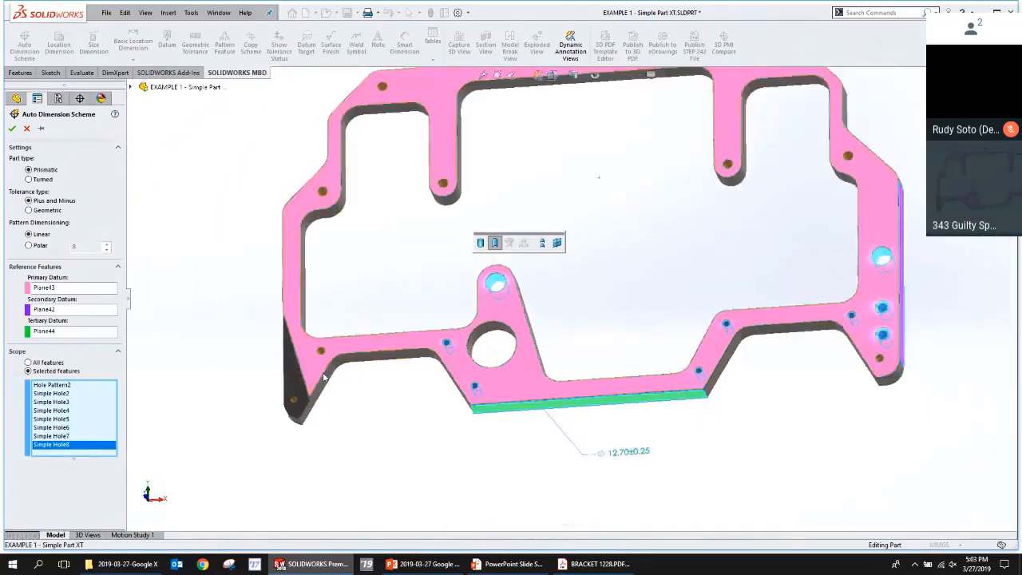
pyautogui.scroll(-6, 324, 377)
pyautogui.click(379, 297)
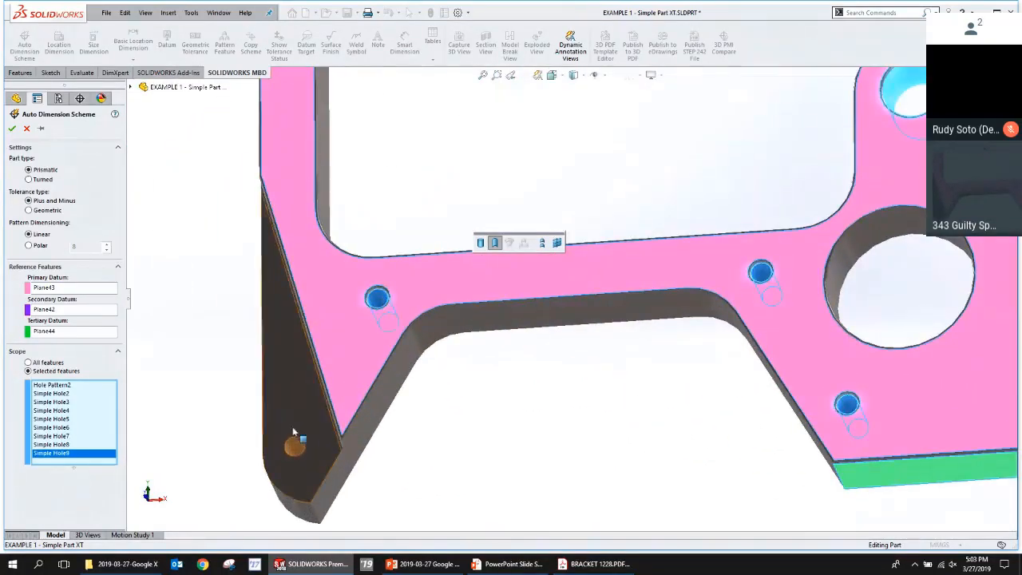
pyautogui.click(294, 444)
# Add the side-corner hole, the nearby hanging tab's hole and the upper-corner hole on the frame's left side to the scheme's features.
pyautogui.scroll(4, 460, 161)
pyautogui.scroll(-2, 537, 176)
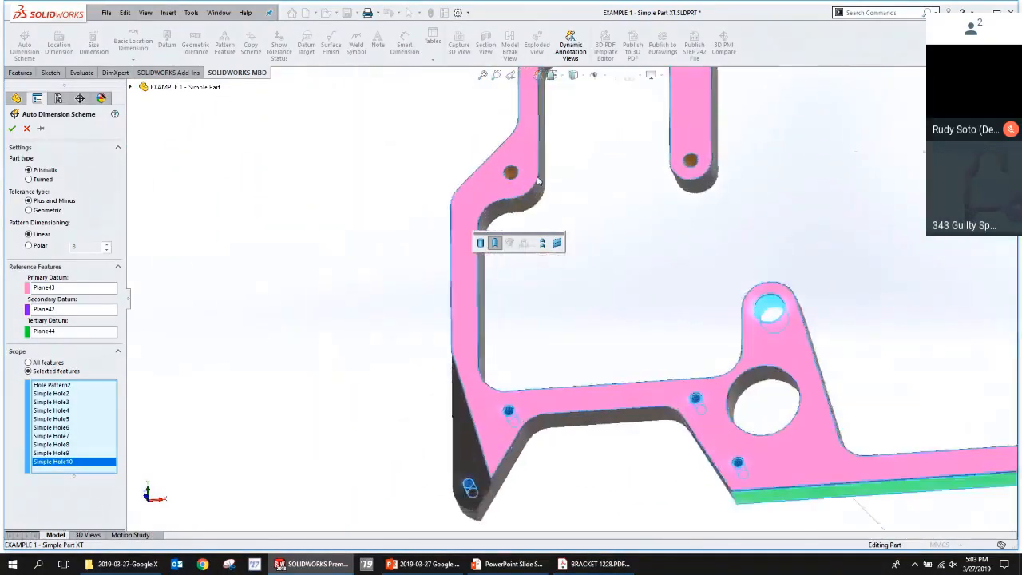
pyautogui.scroll(-2, 535, 180)
pyautogui.click(501, 185)
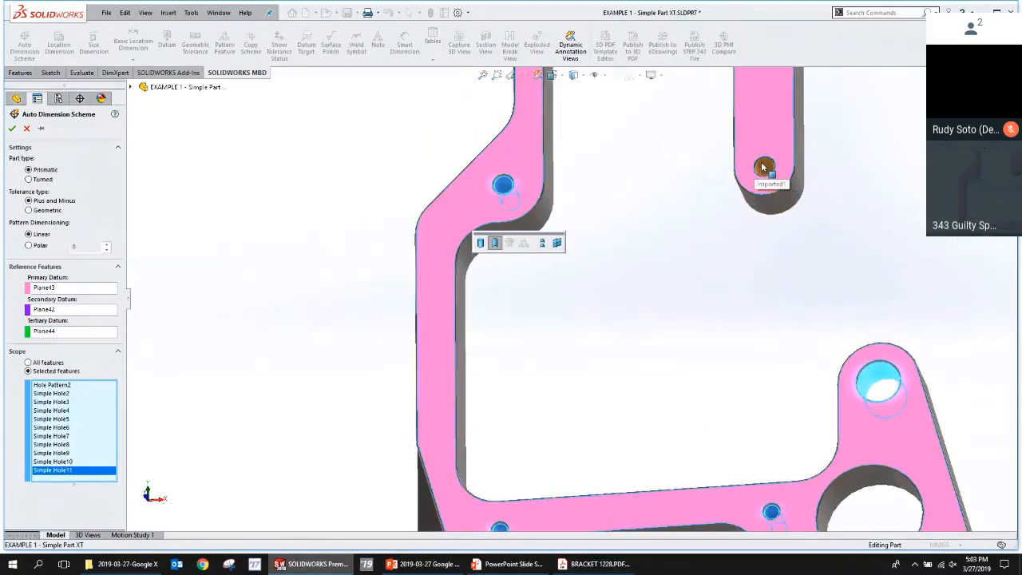
pyautogui.click(764, 166)
pyautogui.scroll(3, 763, 166)
pyautogui.scroll(-2, 566, 147)
pyautogui.click(583, 142)
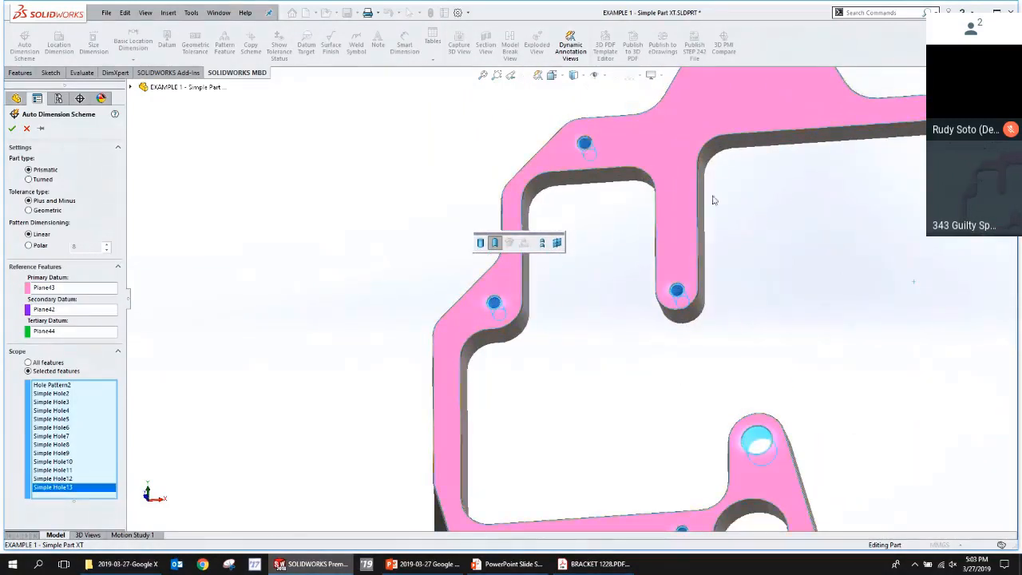
# Add the second hanging tab's hole, the two right-side corner holes and the top lug hole, and generate the dimension scheme.
pyautogui.scroll(3, 714, 199)
pyautogui.scroll(-2, 830, 261)
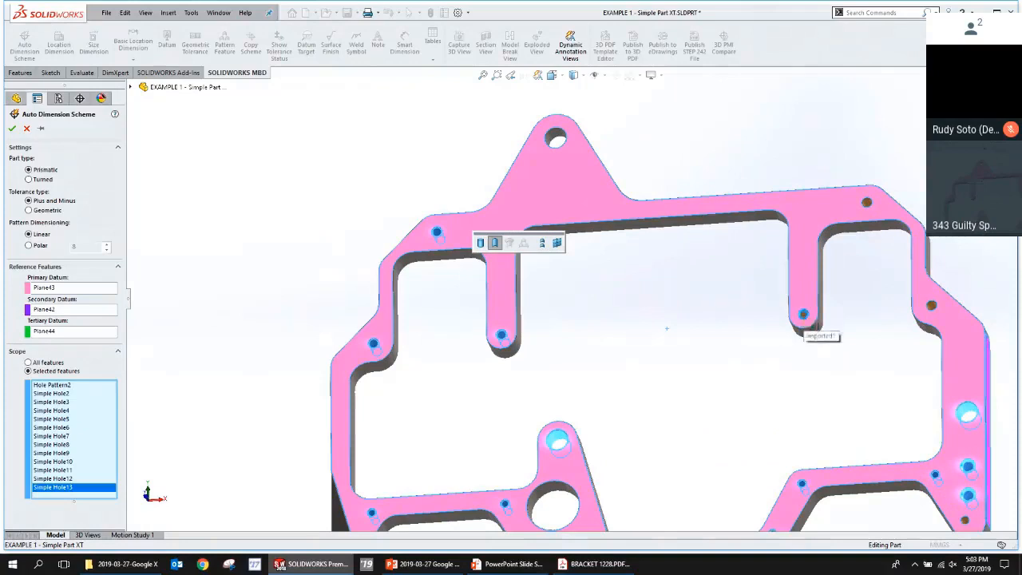
pyautogui.click(805, 319)
pyautogui.click(866, 204)
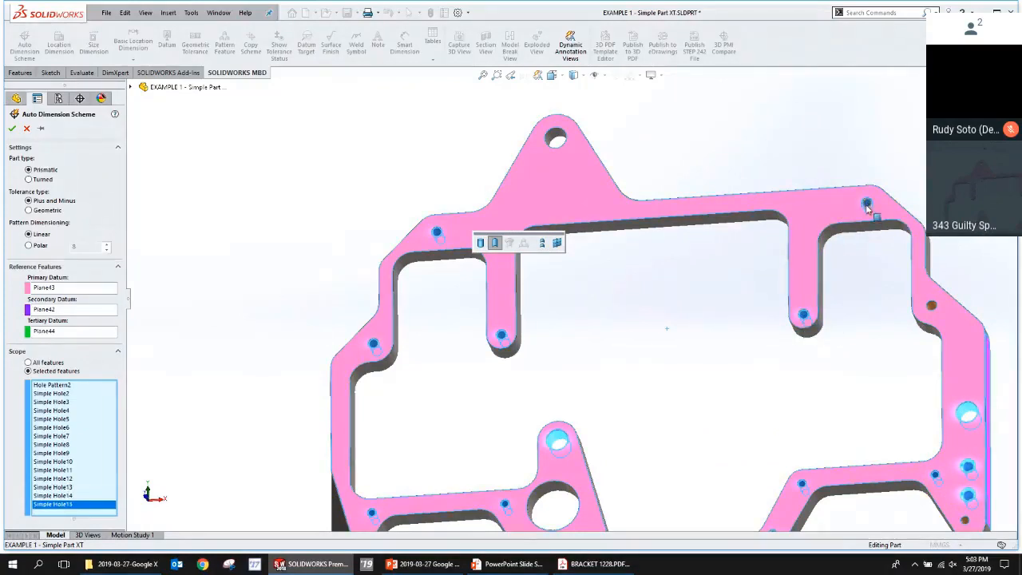
pyautogui.click(932, 310)
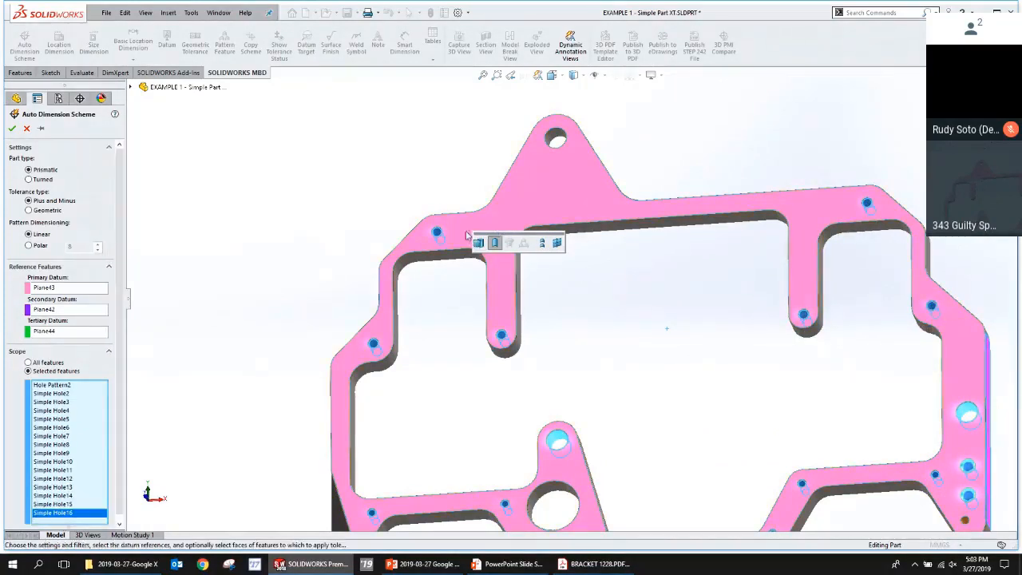
pyautogui.click(556, 140)
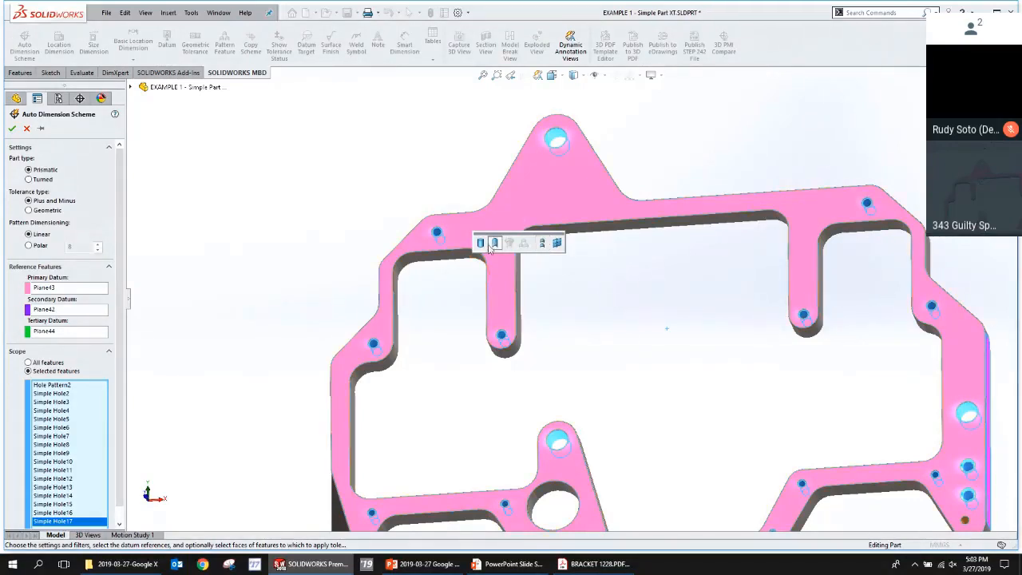
pyautogui.click(12, 129)
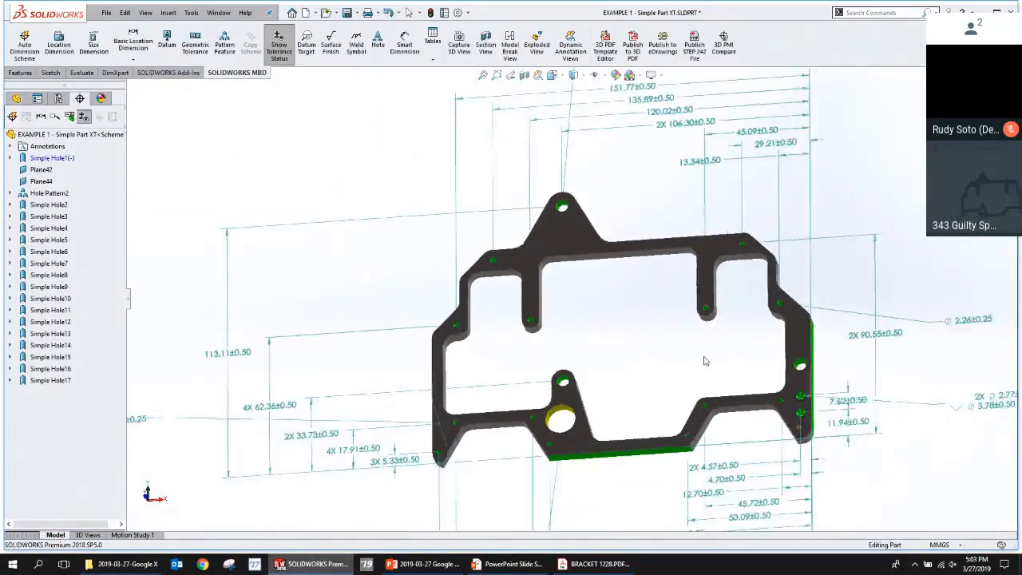
# Select the countersunk hole pattern's callout on the model and expand that pattern in the DimXpert feature tree.
pyautogui.scroll(4, 704, 357)
pyautogui.scroll(-1, 617, 349)
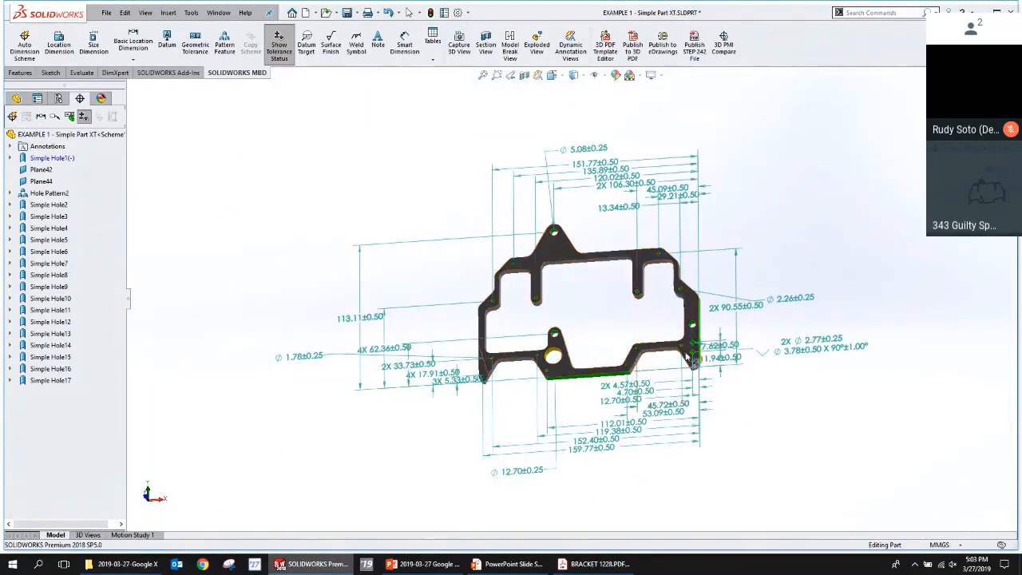
pyautogui.scroll(-6, 688, 357)
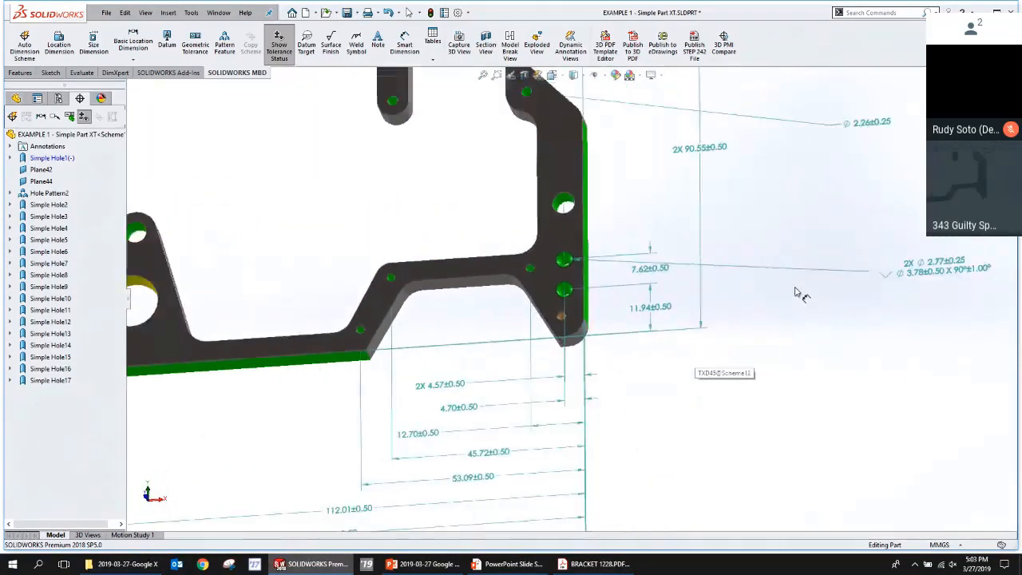
pyautogui.scroll(3, 798, 294)
pyautogui.click(816, 281)
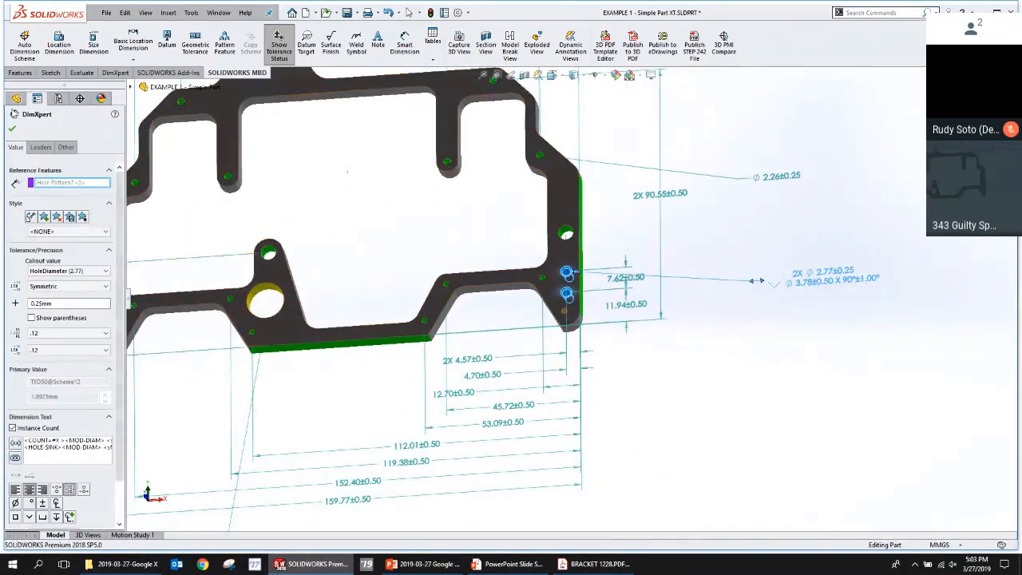
pyautogui.click(80, 99)
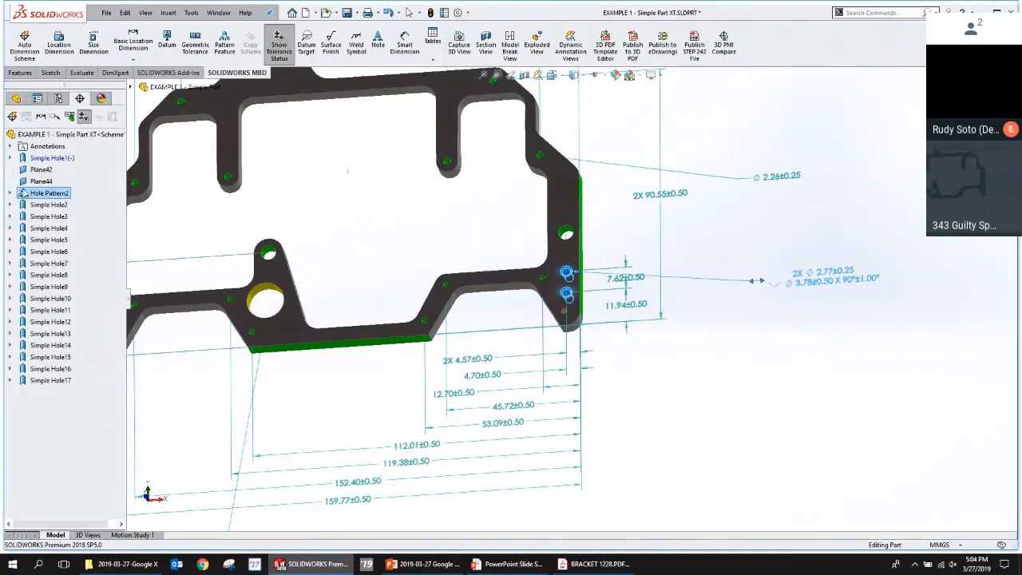
pyautogui.click(12, 195)
# Delete Hole Pattern2 together with all its dependent diameter, countersink and distance dimensions.
pyautogui.rightClick(47, 194)
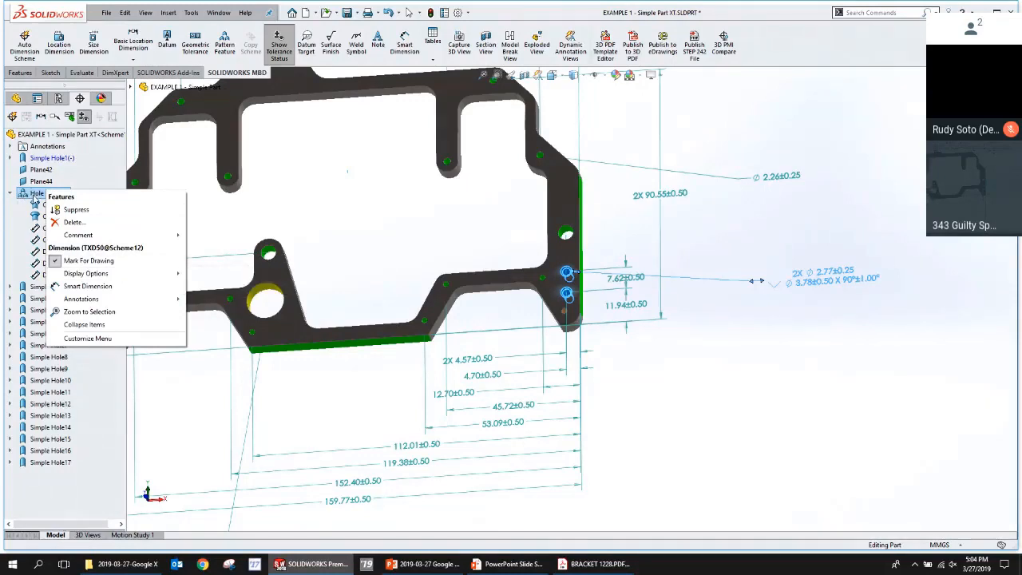
pyautogui.click(34, 202)
pyautogui.click(52, 207)
pyautogui.keyDown('ctrl'); pyautogui.click(61, 217); pyautogui.keyUp('ctrl')
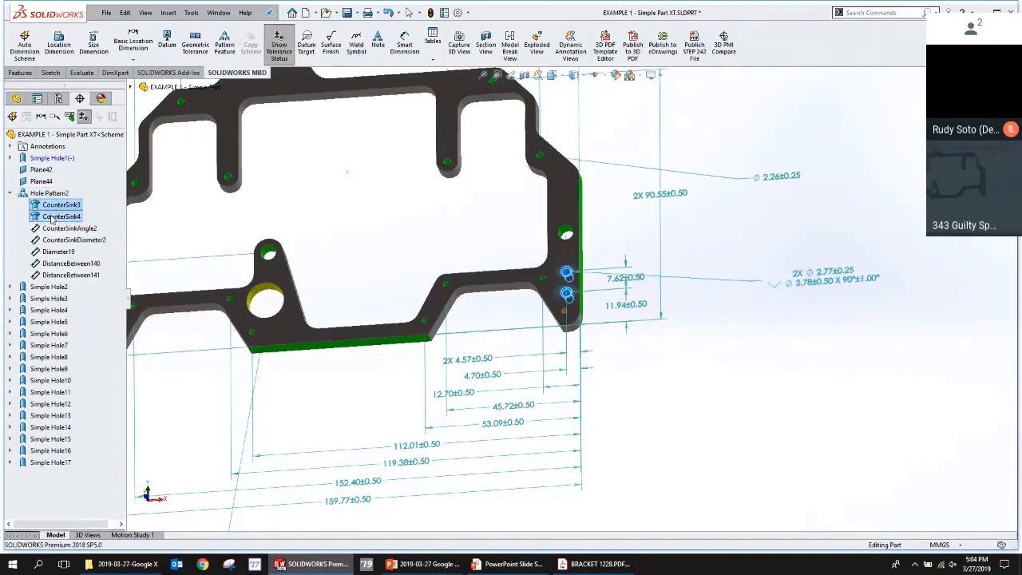
pyautogui.rightClick(59, 208)
pyautogui.click(44, 193)
pyautogui.rightClick(44, 193)
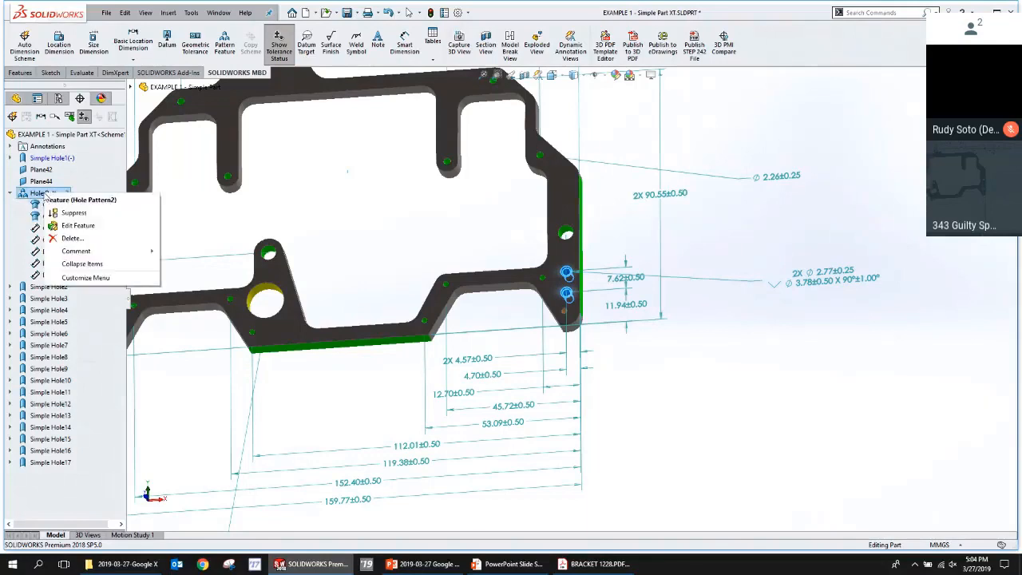
pyautogui.click(72, 238)
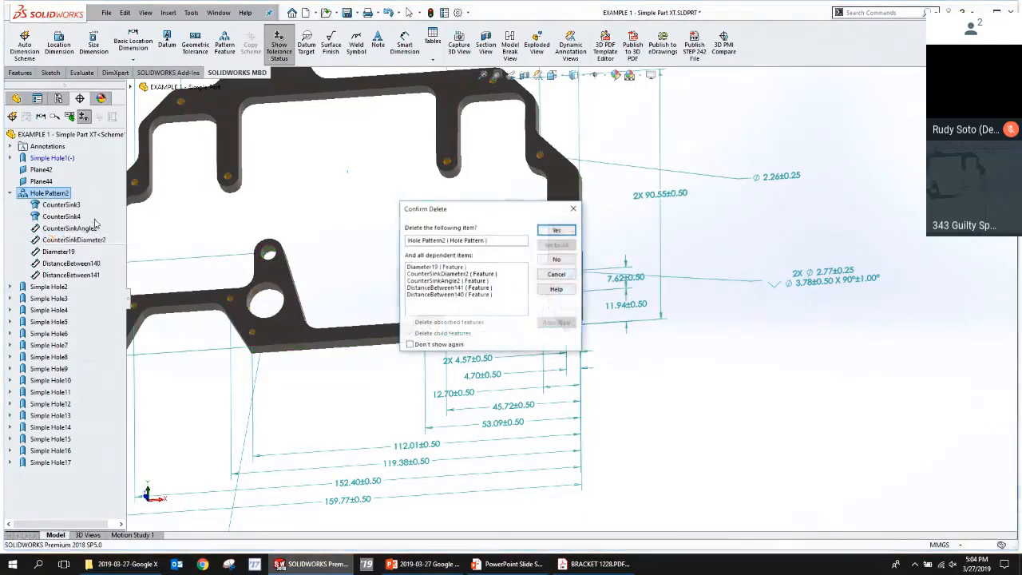
pyautogui.click(557, 233)
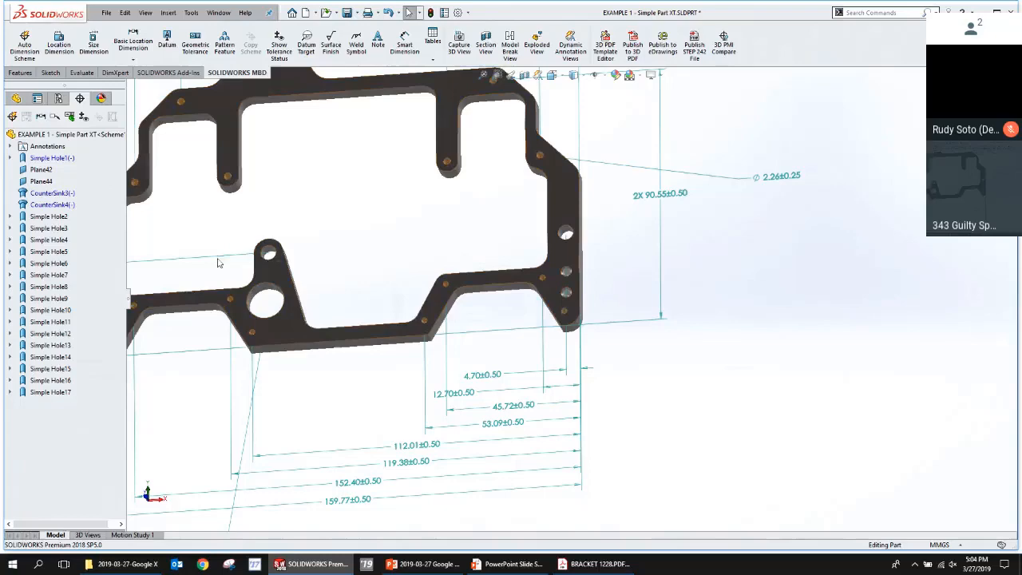
# Locate the two ungrouped countersink features on the frame and examine the foot below them from several angles.
pyautogui.click(54, 193)
pyautogui.click(58, 205)
pyautogui.scroll(-2, 543, 280)
pyautogui.scroll(-2, 543, 280)
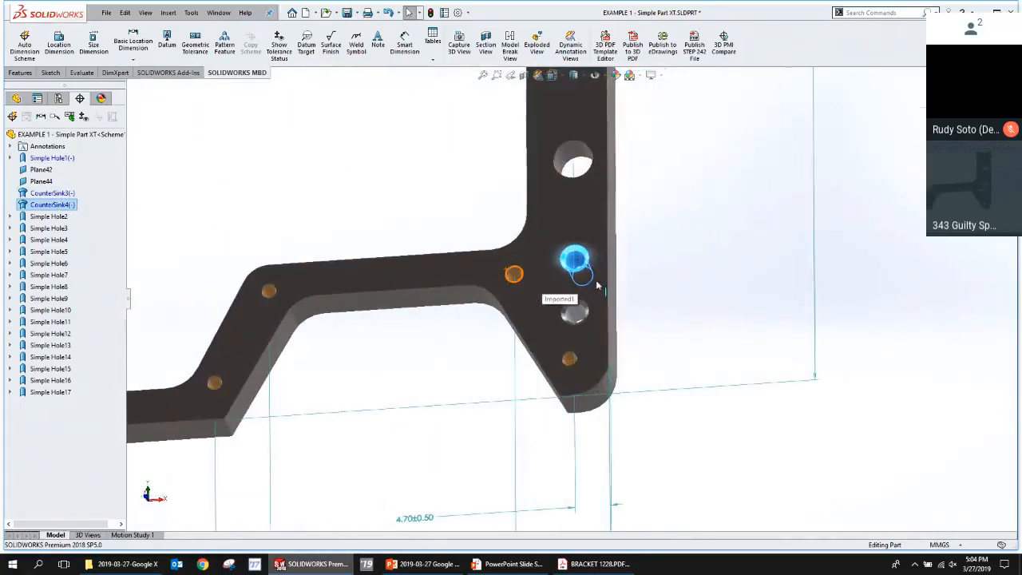
pyautogui.click(816, 331)
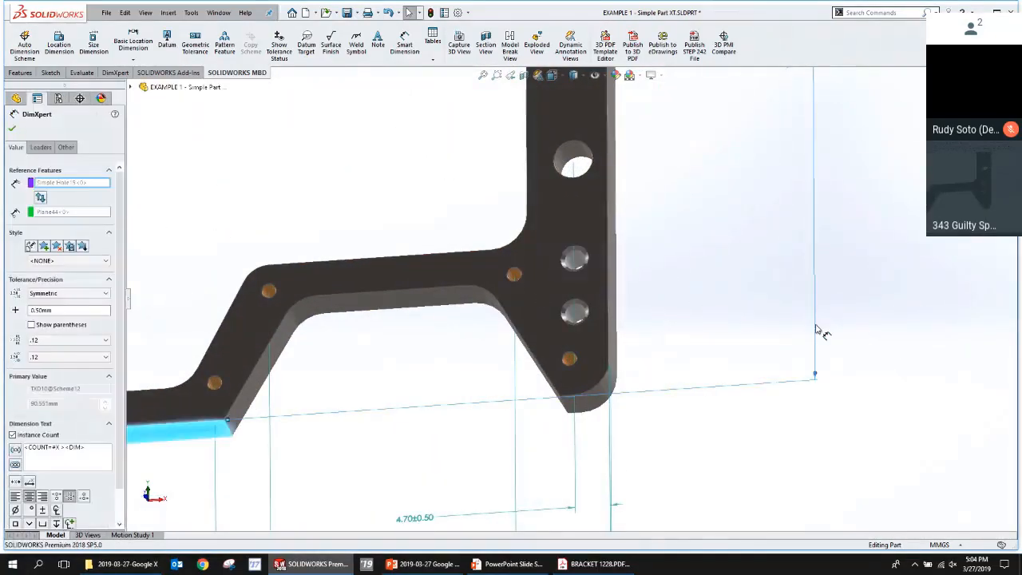
pyautogui.scroll(6, 714, 303)
pyautogui.moveTo(589, 223); pyautogui.dragTo(562, 345, button='middle')
pyautogui.scroll(-6, 562, 345)
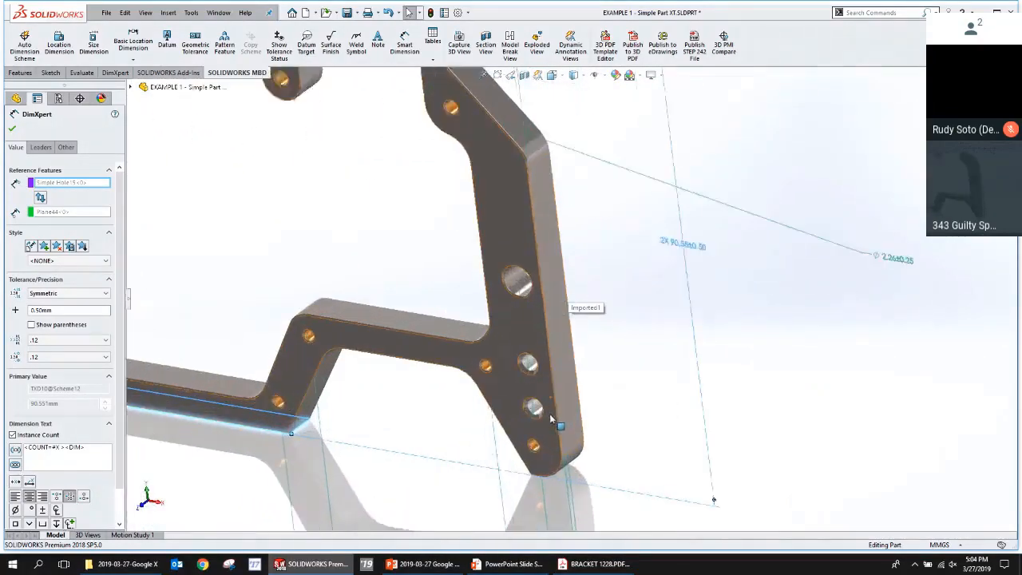
pyautogui.moveTo(557, 473); pyautogui.dragTo(578, 294, button='middle')
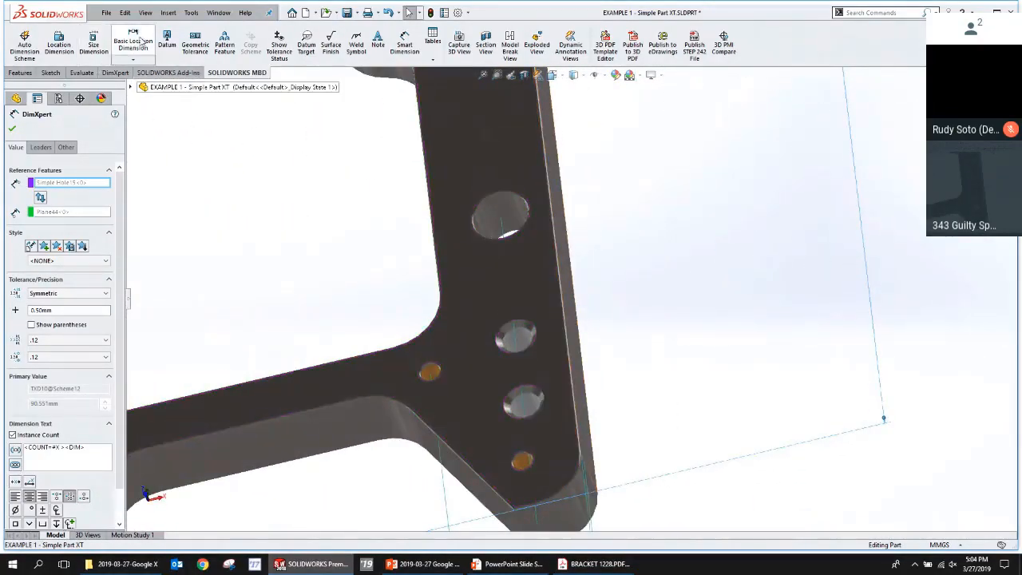
# Try to add a location dimension from the foot's flat bottom face to the lower countersunk hole.
pyautogui.click(59, 47)
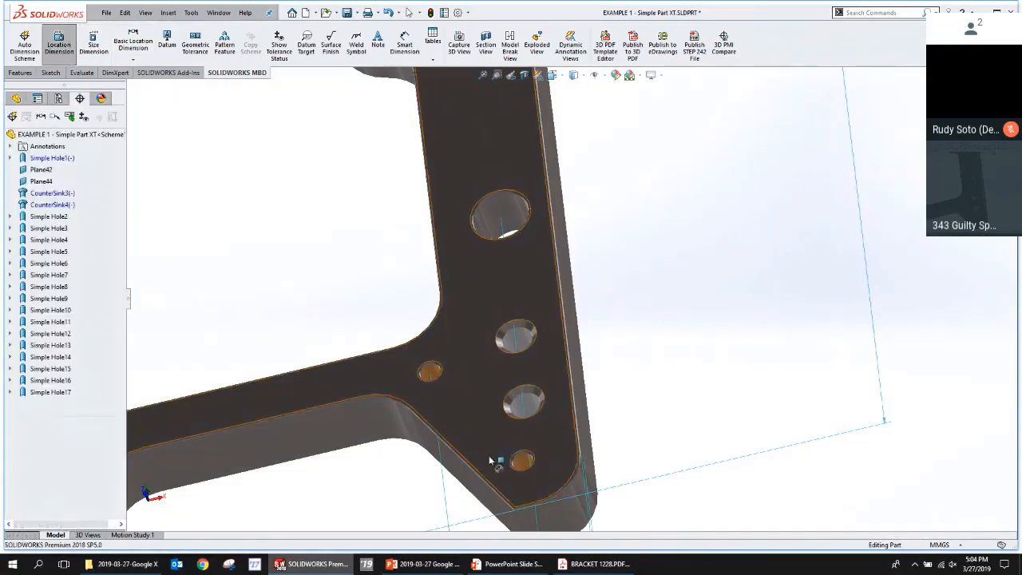
pyautogui.click(528, 523)
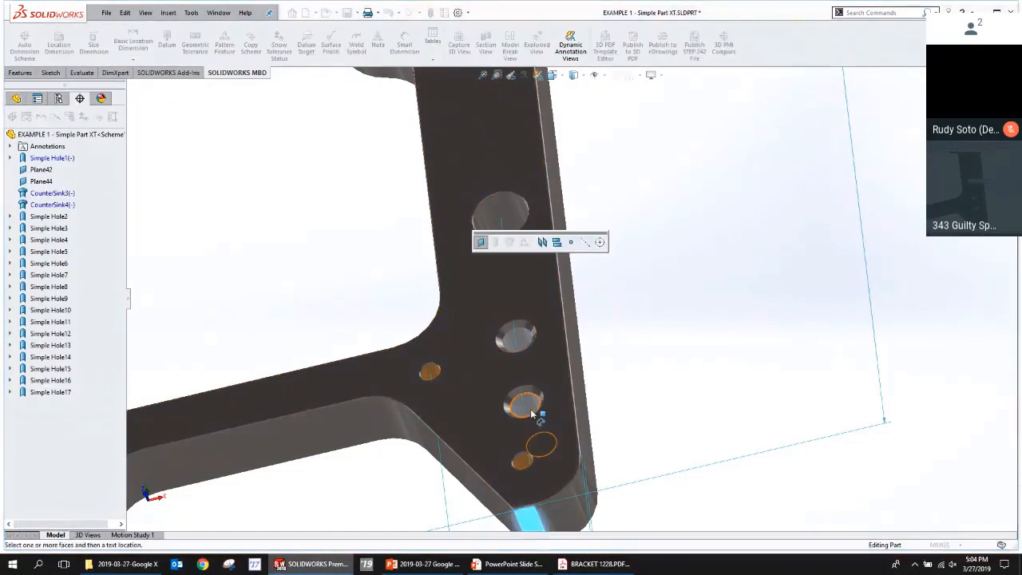
pyautogui.click(533, 411)
pyautogui.scroll(4, 633, 383)
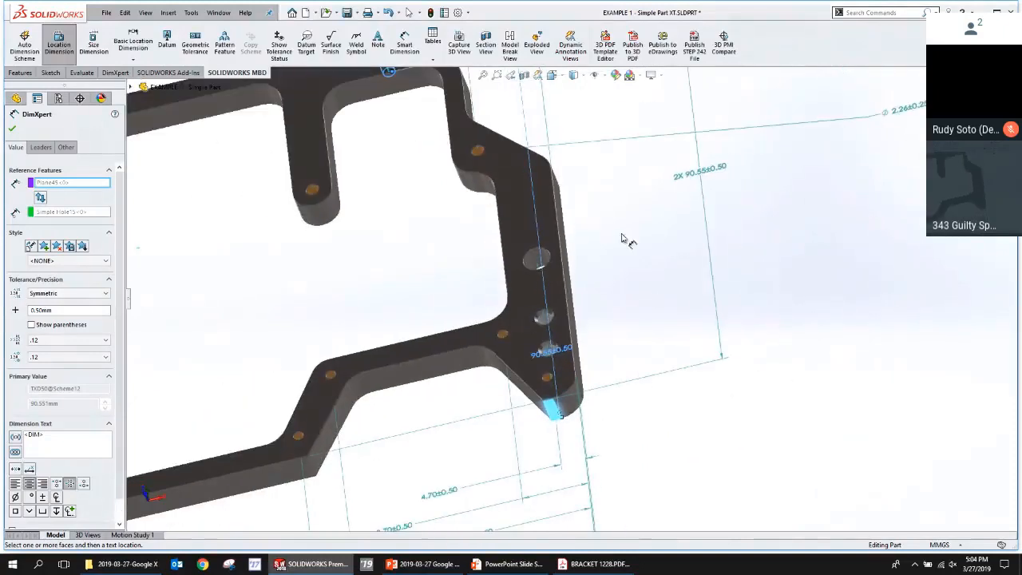
pyautogui.click(626, 341)
# Add a location dimension from the foot's flat bottom face to the lower countersunk hole, placed outside the frame.
pyautogui.scroll(-4, 577, 376)
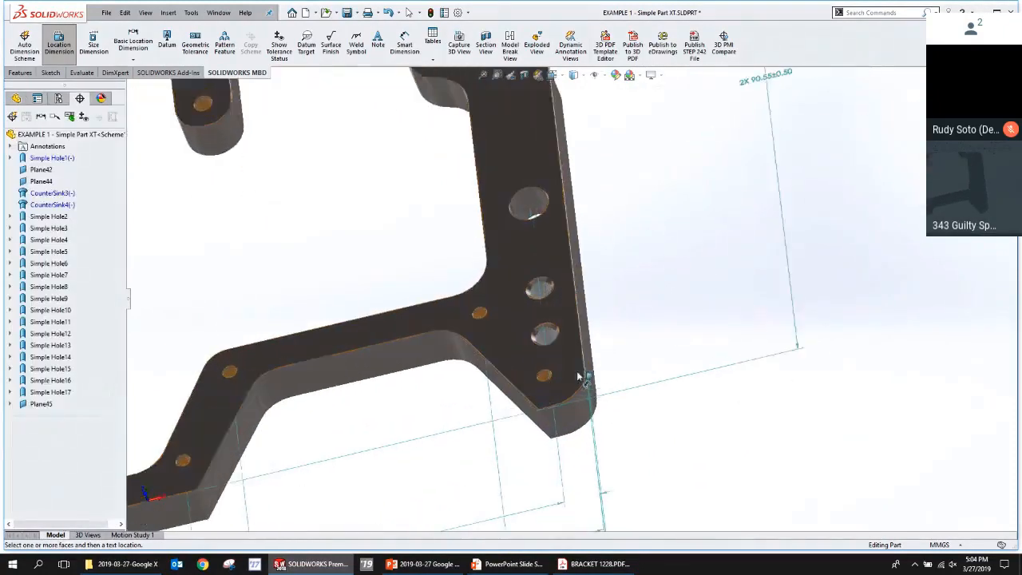
pyautogui.click(534, 436)
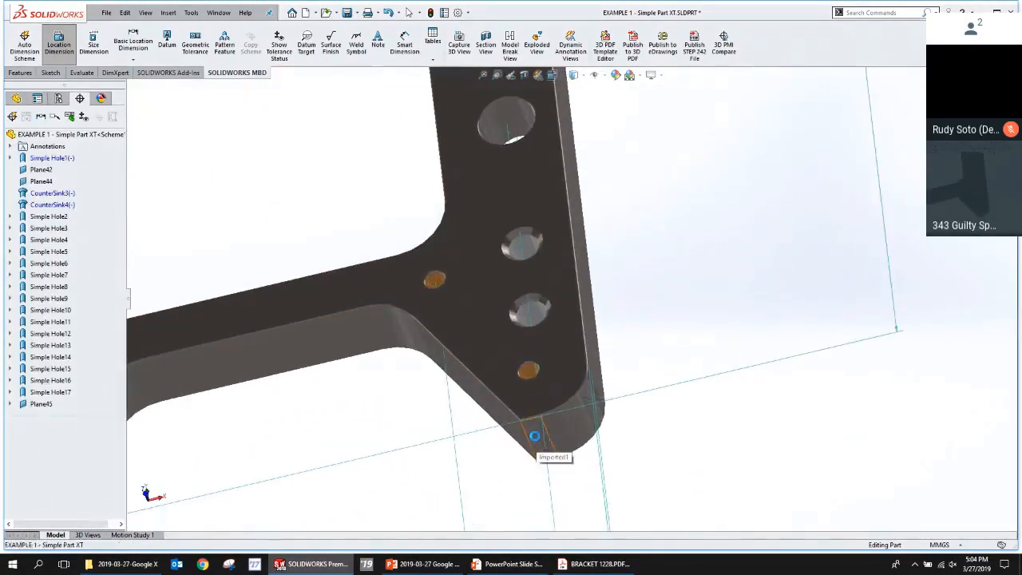
pyautogui.click(537, 313)
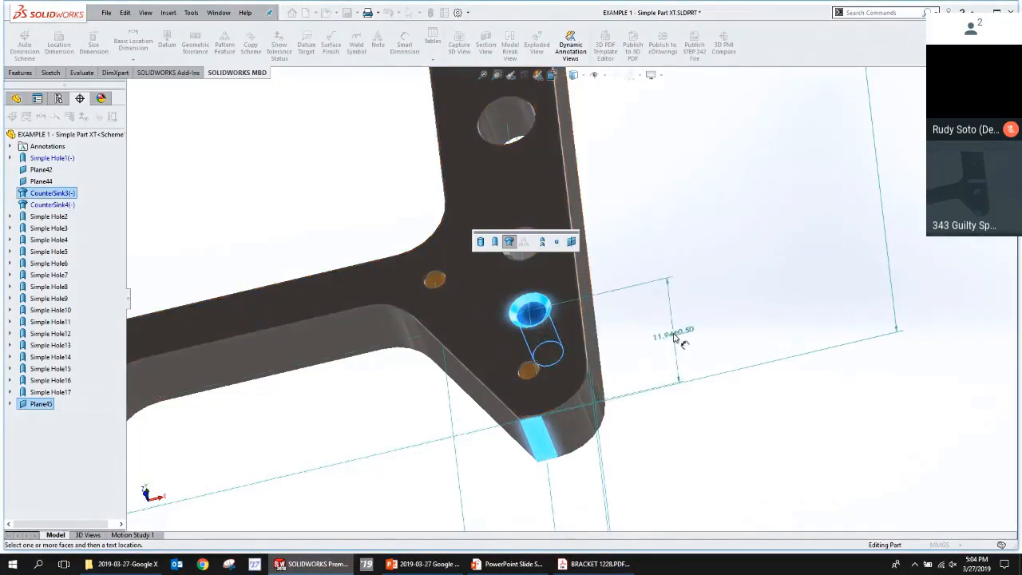
pyautogui.click(675, 330)
pyautogui.scroll(5, 711, 272)
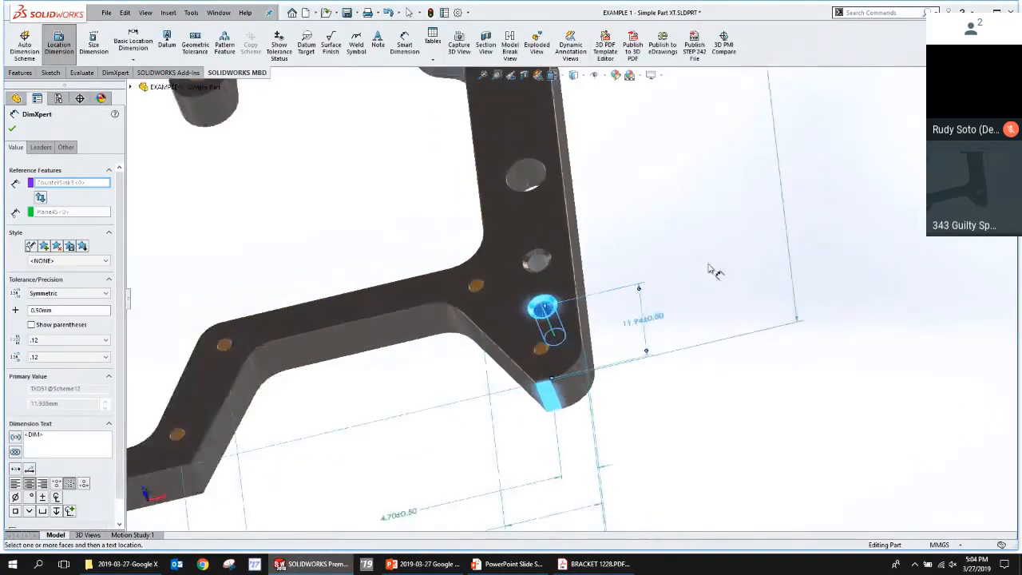
pyautogui.scroll(2, 625, 216)
# Add a location dimension for the plate's thickness between its two broad faces, placed below the foot, and finish the dimensioning command.
pyautogui.moveTo(620, 255); pyautogui.dragTo(583, 354, button='middle')
pyautogui.scroll(-5, 532, 292)
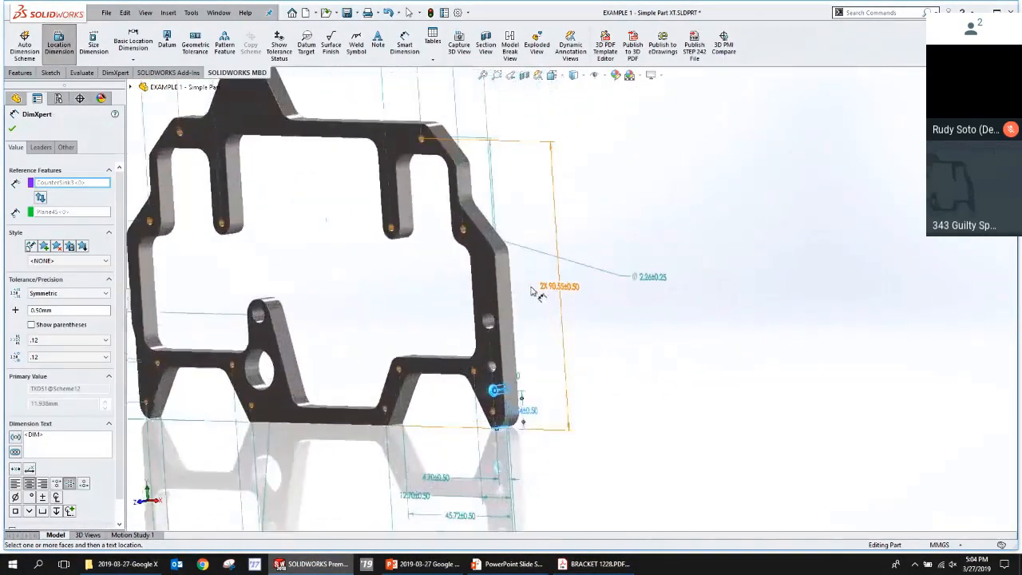
pyautogui.click(533, 336)
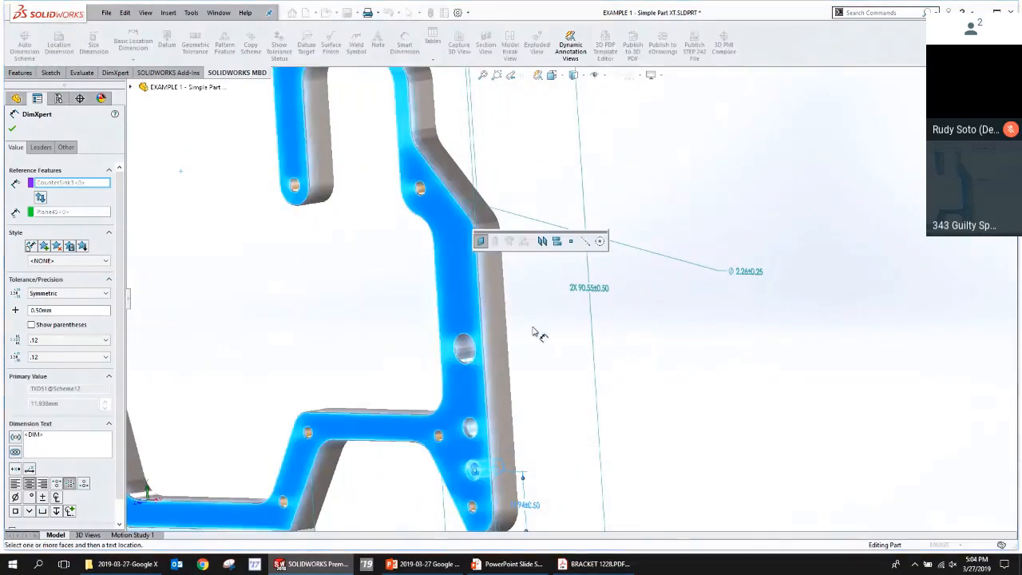
pyautogui.moveTo(536, 336); pyautogui.dragTo(524, 496, button='middle')
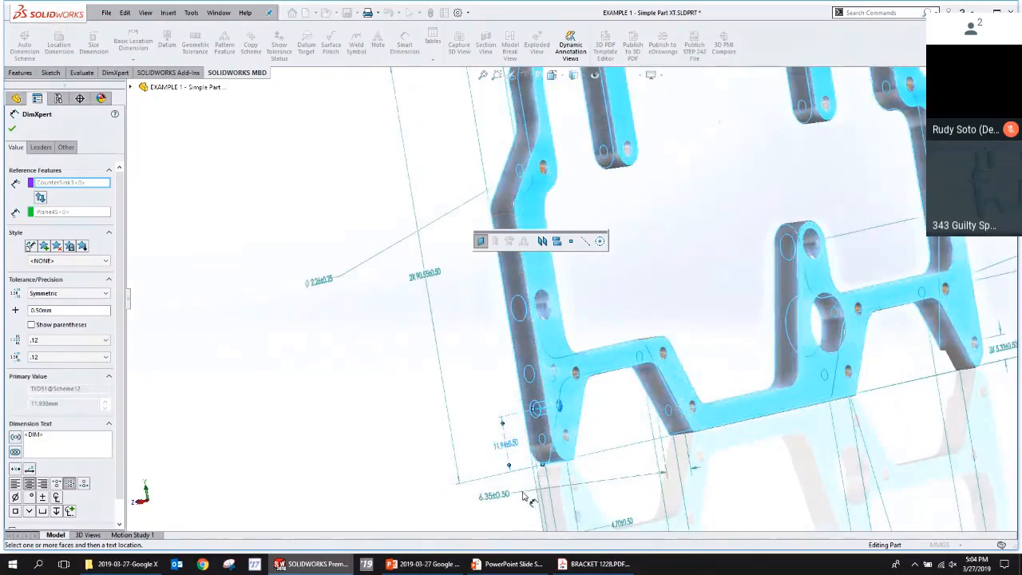
pyautogui.click(626, 468)
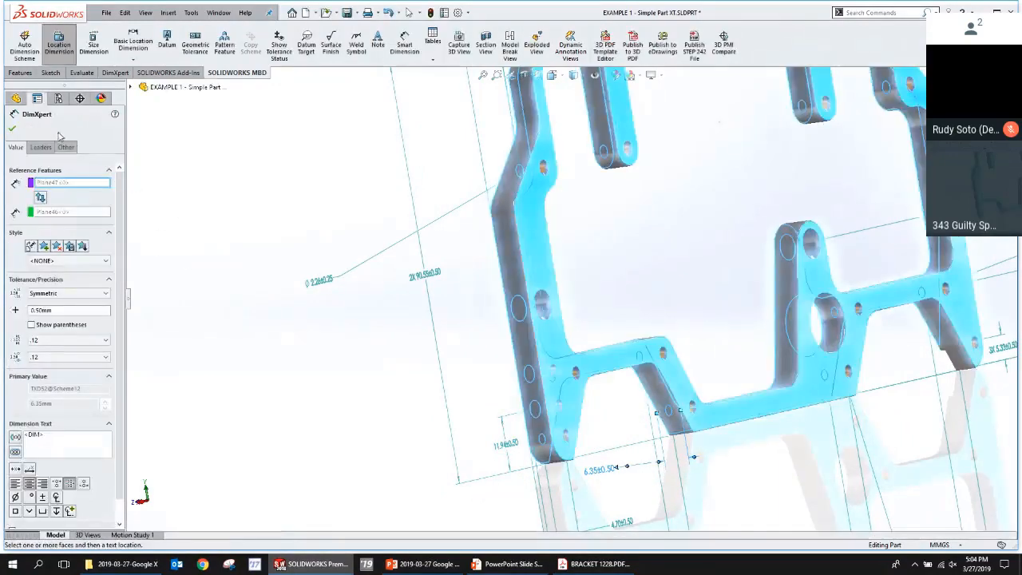
pyautogui.click(12, 128)
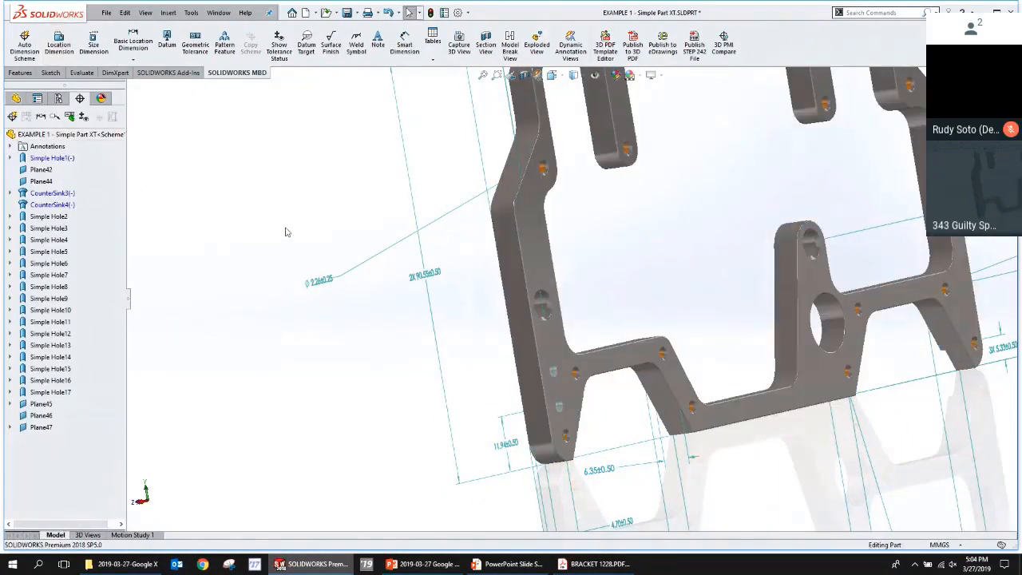
# Show the part from the front and expand the Annotations folder in the DimXpert tree to examine its annotation views.
pyautogui.hotkey('ctrl', '1')
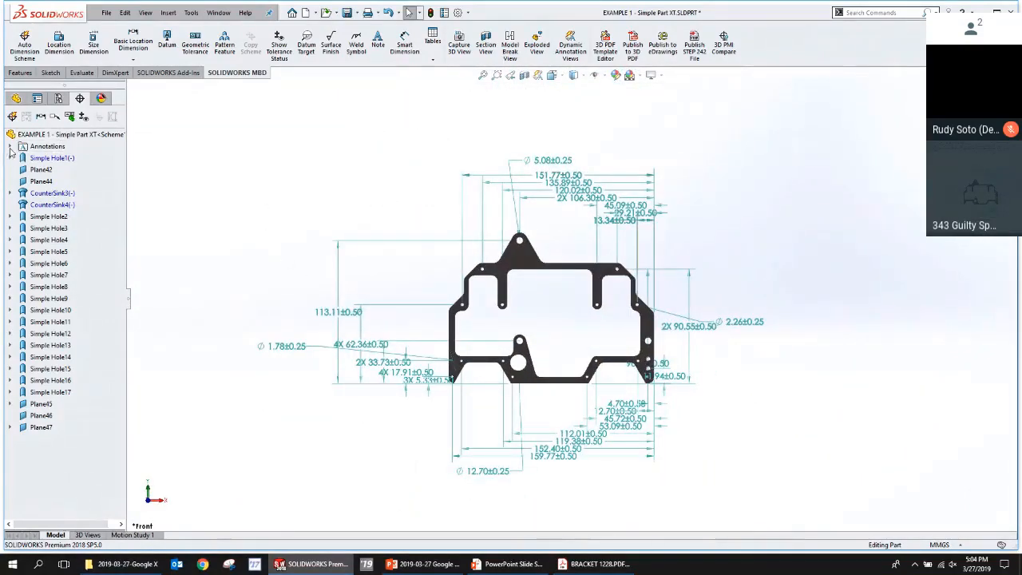
pyautogui.click(10, 146)
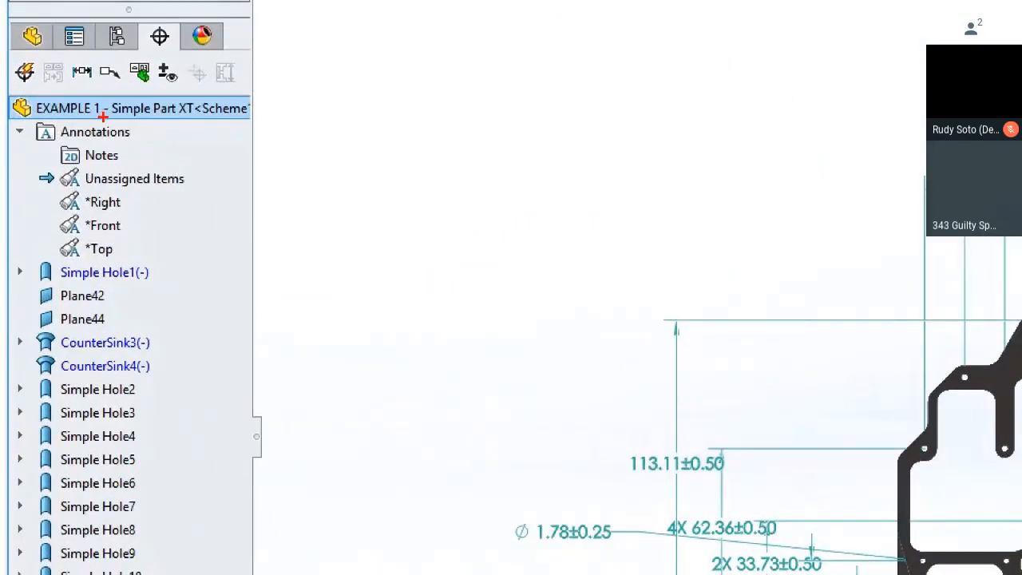
pyautogui.moveTo(82, 116)
pyautogui.mouseDown()
pyautogui.moveTo(199, 125)
pyautogui.moveTo(172, 262)
pyautogui.mouseUp()
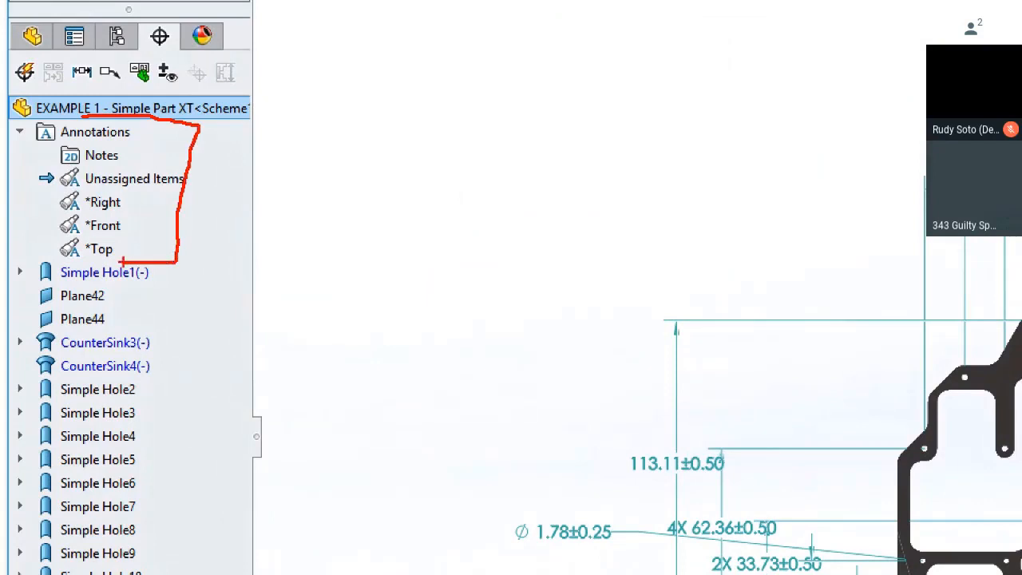
pyautogui.press('Escape')
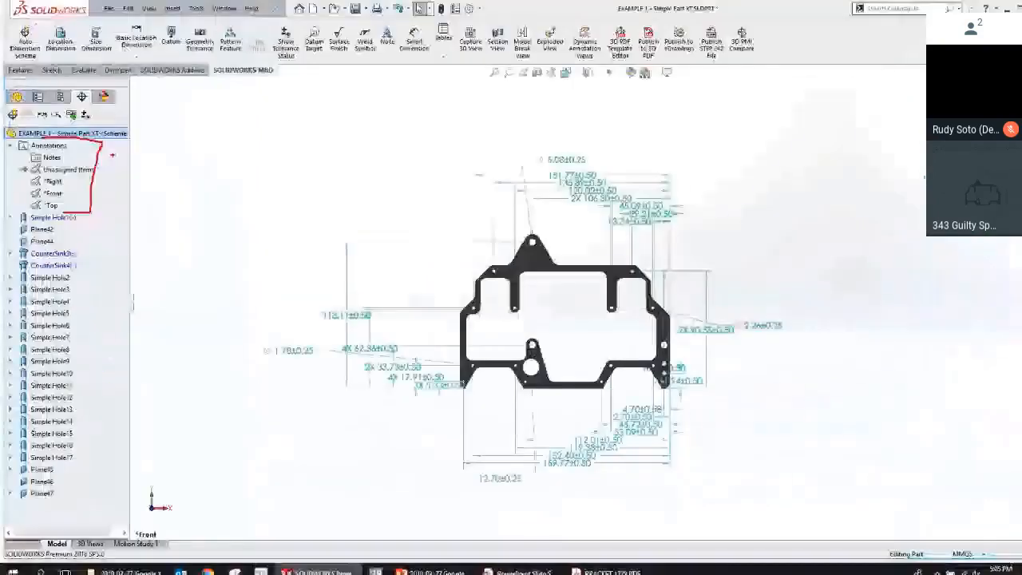
# Expand the Annotations folder in the feature tree and examine the annotation views listed there.
pyautogui.click(32, 36)
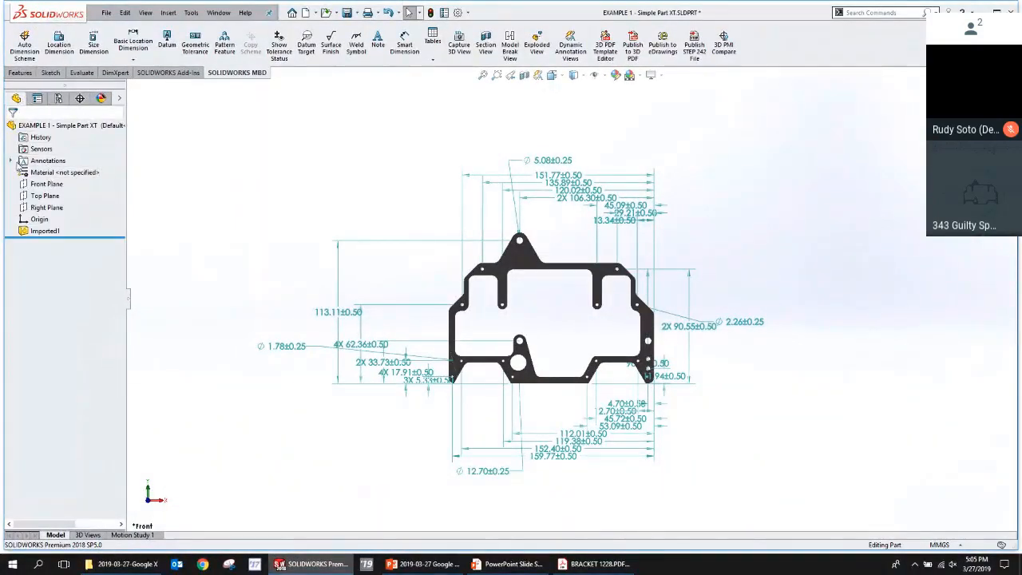
pyautogui.click(12, 160)
pyautogui.hotkey('ctrl', '1')
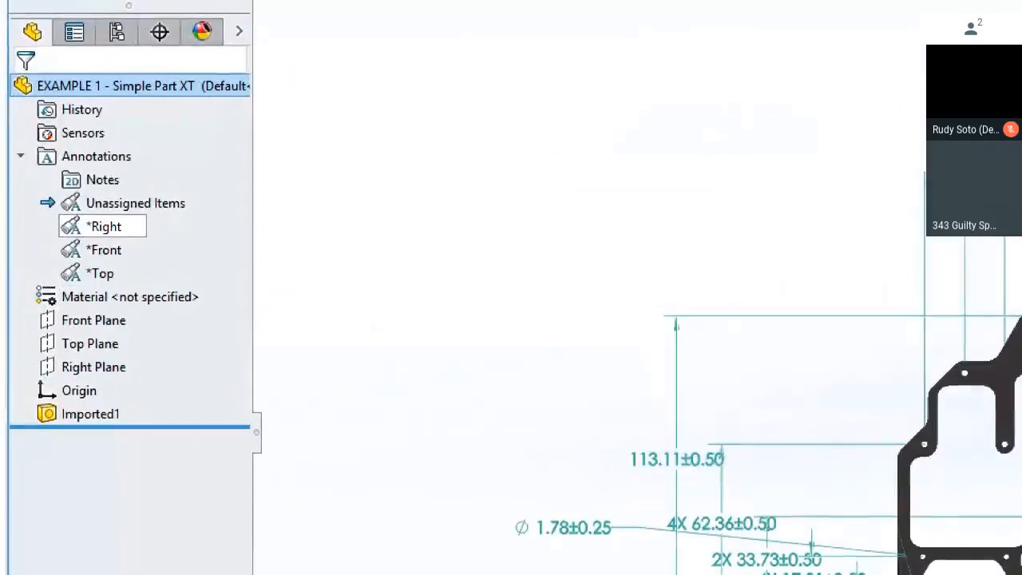
pyautogui.moveTo(67, 177); pyautogui.dragTo(110, 193)
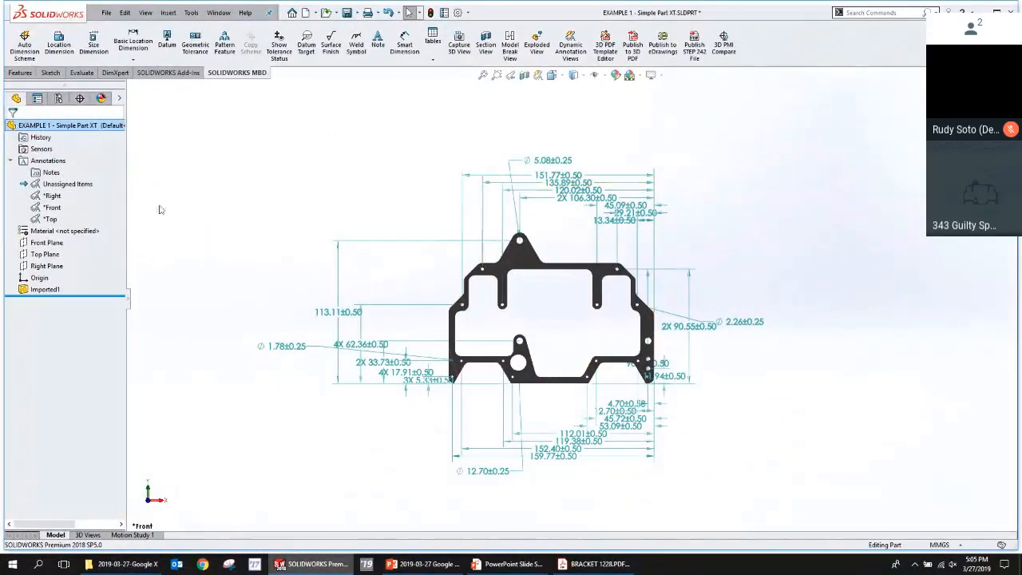
# Return to the DimXpert tree and reorder its annotation views so that Right comes after Top.
pyautogui.click(58, 97)
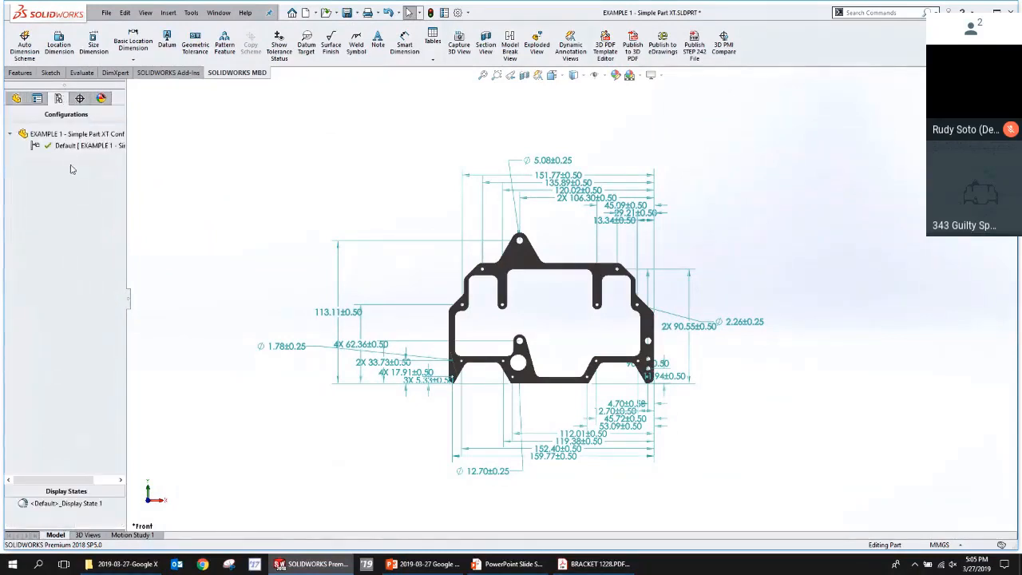
pyautogui.click(79, 99)
pyautogui.moveTo(30, 183); pyautogui.dragTo(46, 206)
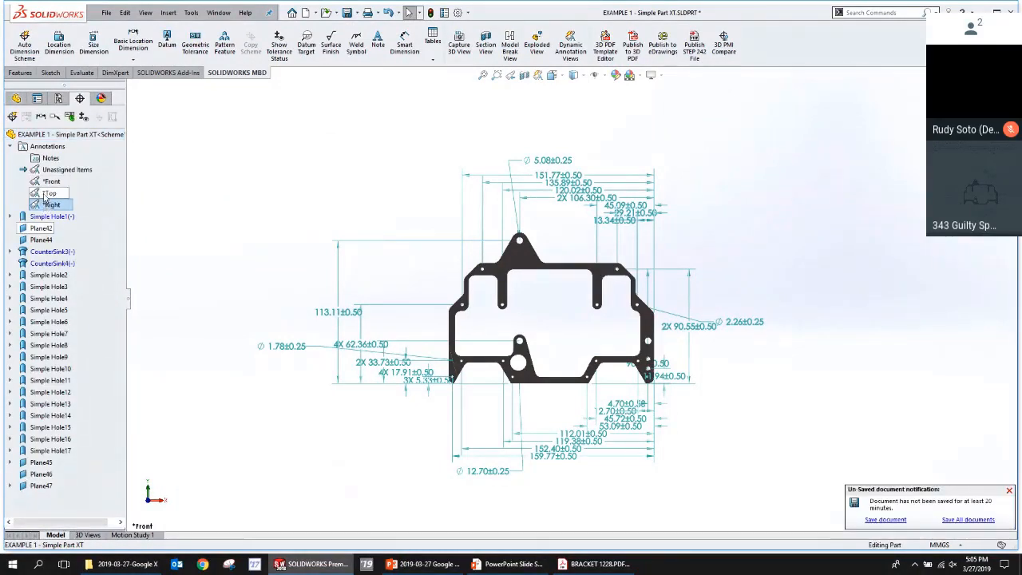
# Hide the Front and Top annotation views, and activate and reorient to the Front annotation view.
pyautogui.click(48, 182)
pyautogui.rightClick(51, 182)
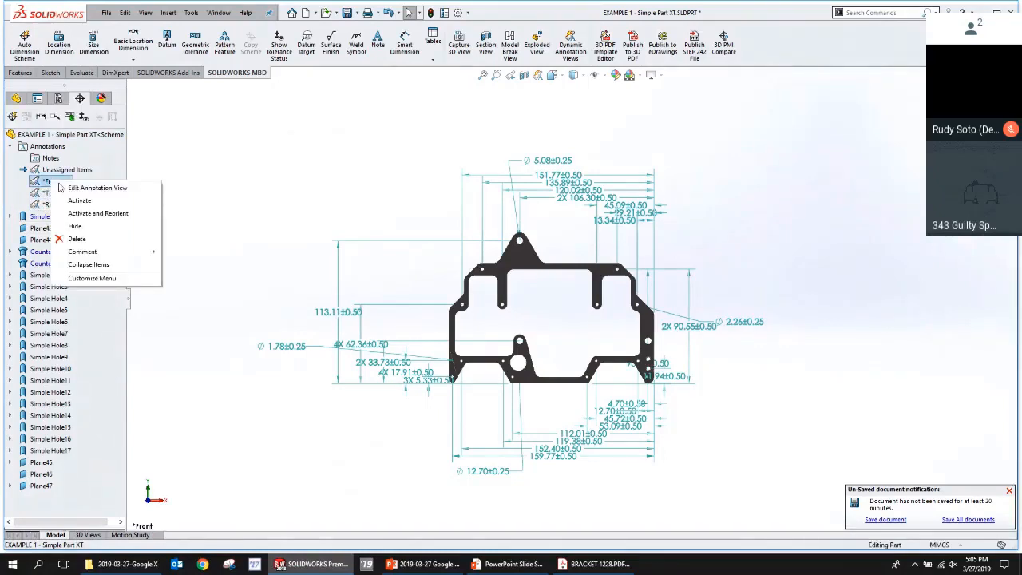
pyautogui.click(80, 226)
pyautogui.rightClick(49, 194)
pyautogui.click(98, 225)
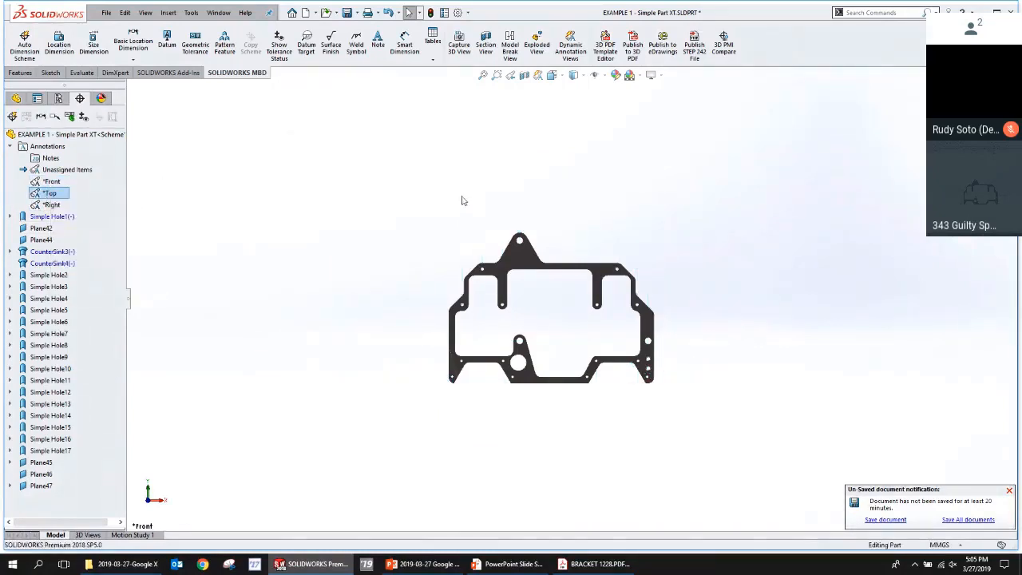
pyautogui.rightClick(50, 181)
pyautogui.click(92, 211)
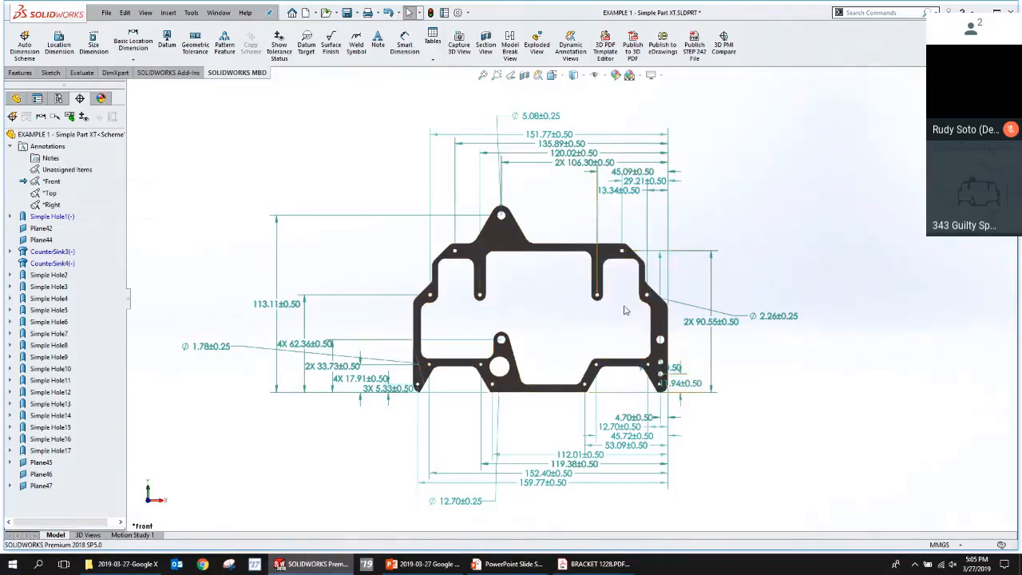
# Activate and reorient to the Right annotation view and move the plate thickness dimension's text to one side of its extension lines.
pyautogui.rightClick(61, 205)
pyautogui.click(99, 239)
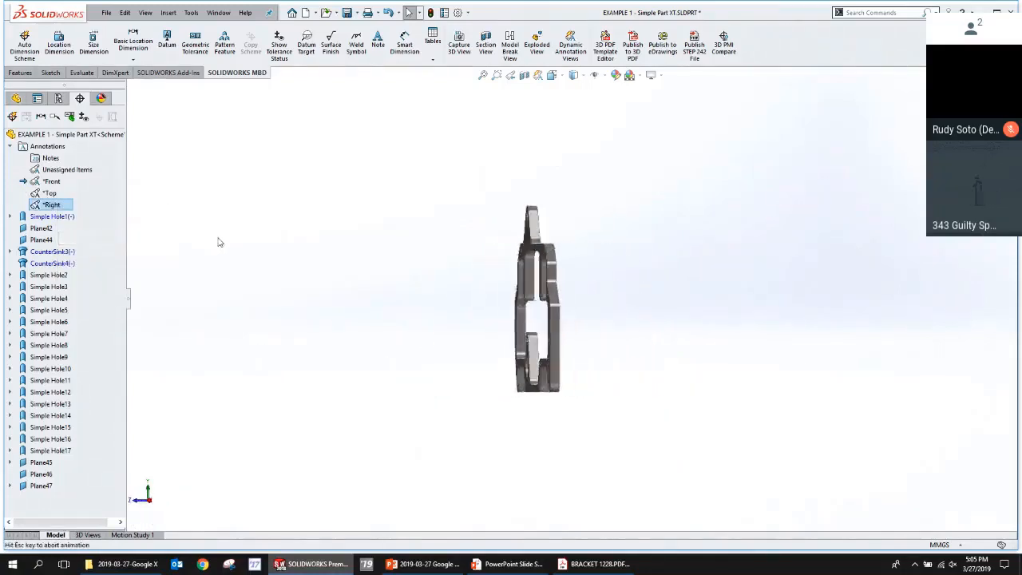
pyautogui.moveTo(547, 423); pyautogui.dragTo(500, 423)
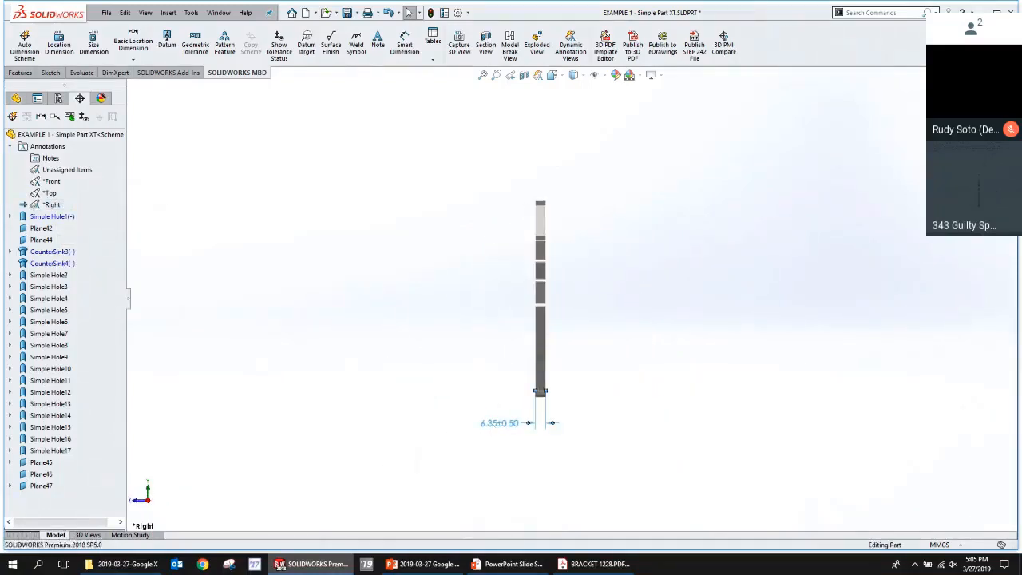
pyautogui.click(160, 213)
# Open the available actions for the Top annotation view.
pyautogui.rightClick(51, 194)
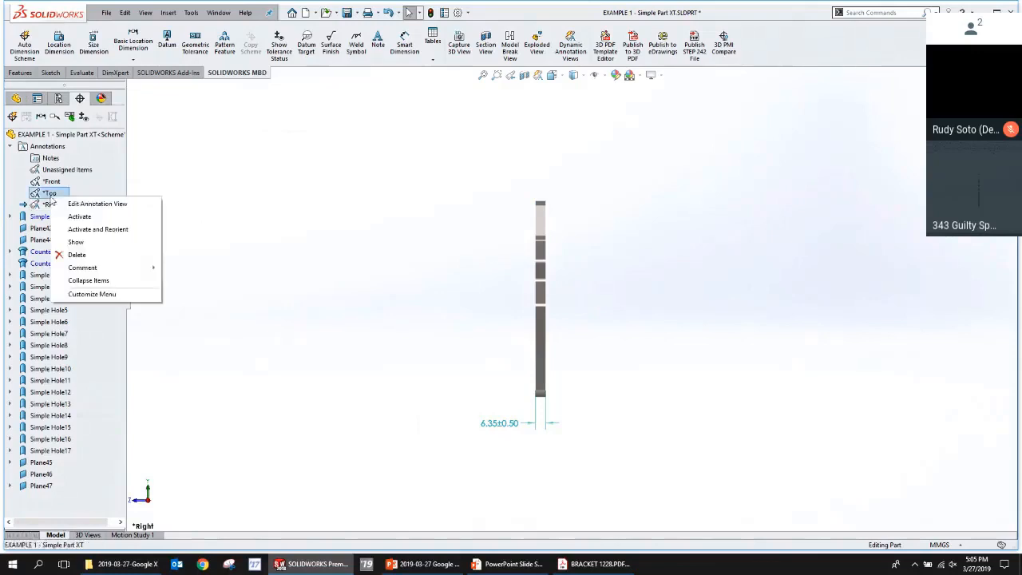
# Activate and reorient the model to the Top annotation view and the Right annotation view in turn.
pyautogui.click(96, 230)
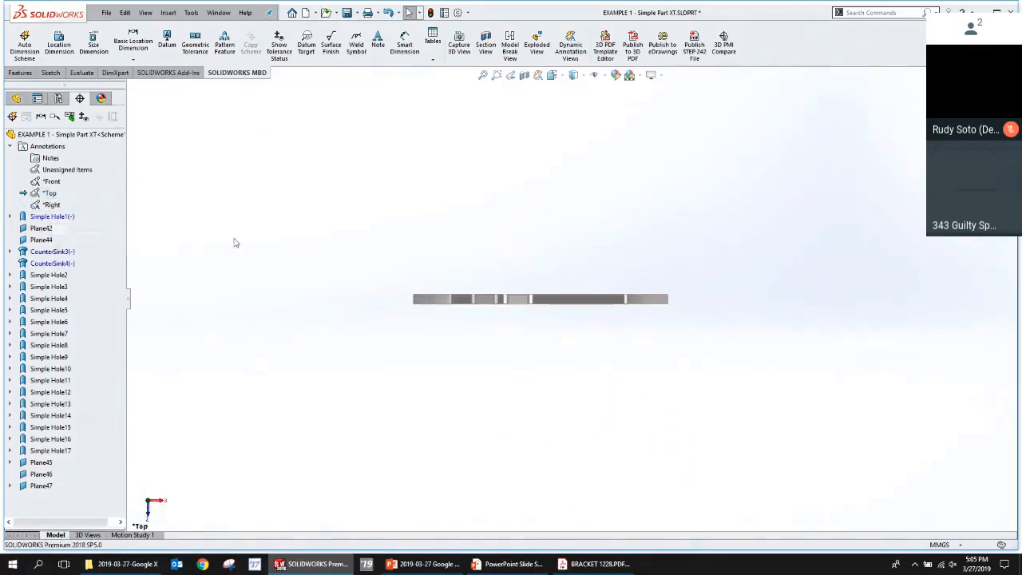
pyautogui.rightClick(52, 205)
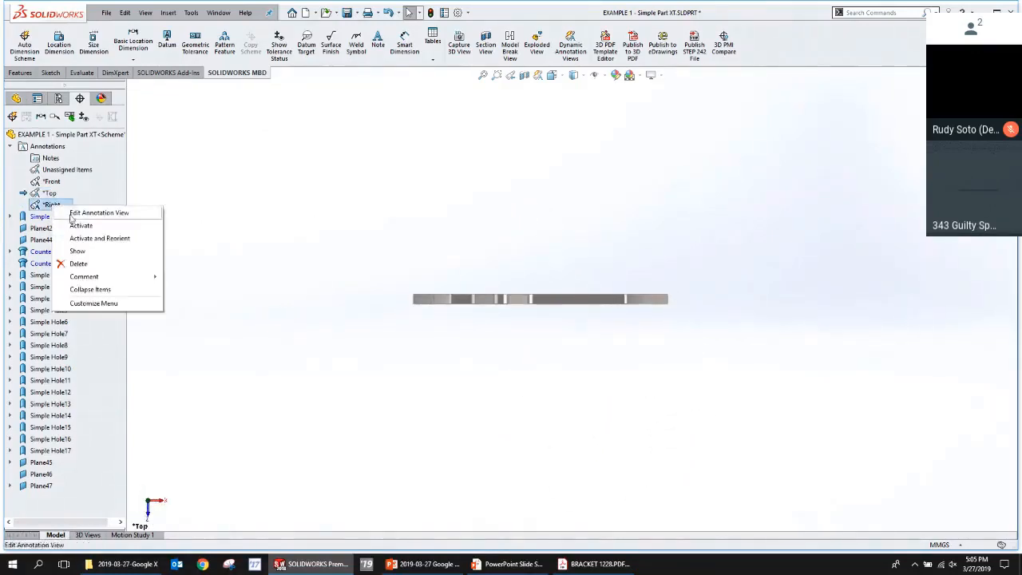
pyautogui.click(91, 239)
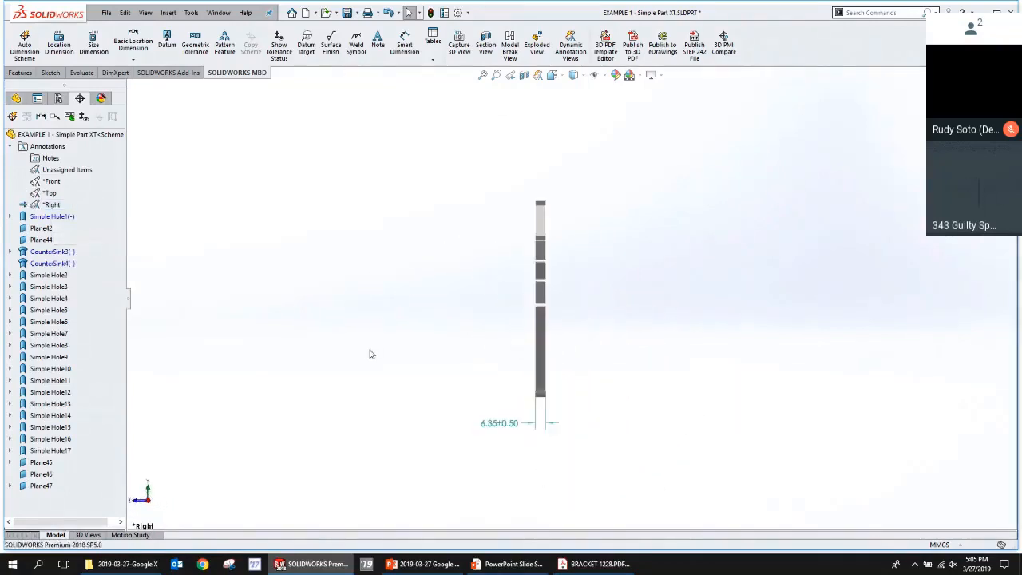
# Move the thickness dimension slightly farther below the part, keeping it in the Right annotation view, and show the part in isometric view.
pyautogui.rightClick(503, 423)
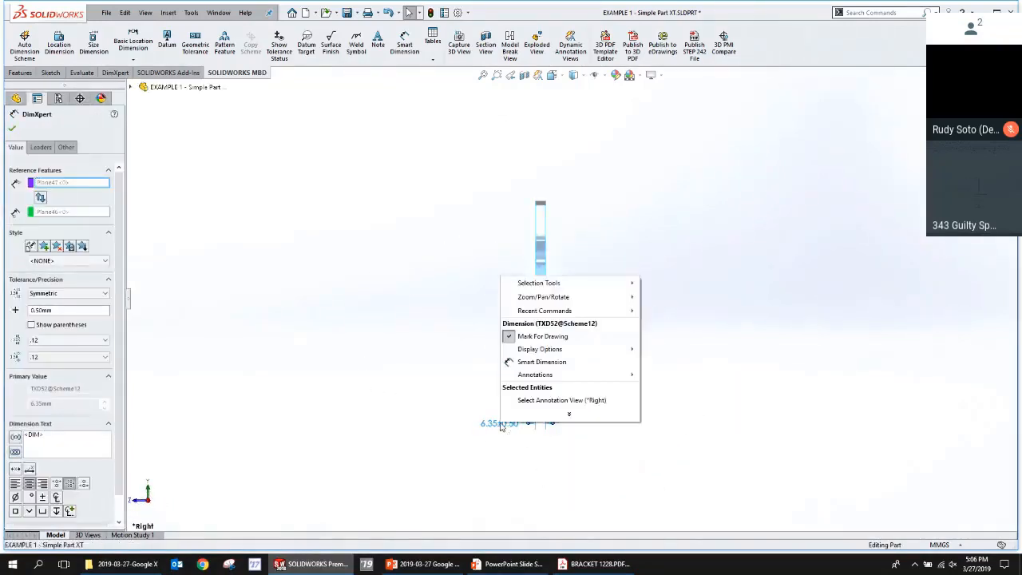
pyautogui.click(609, 400)
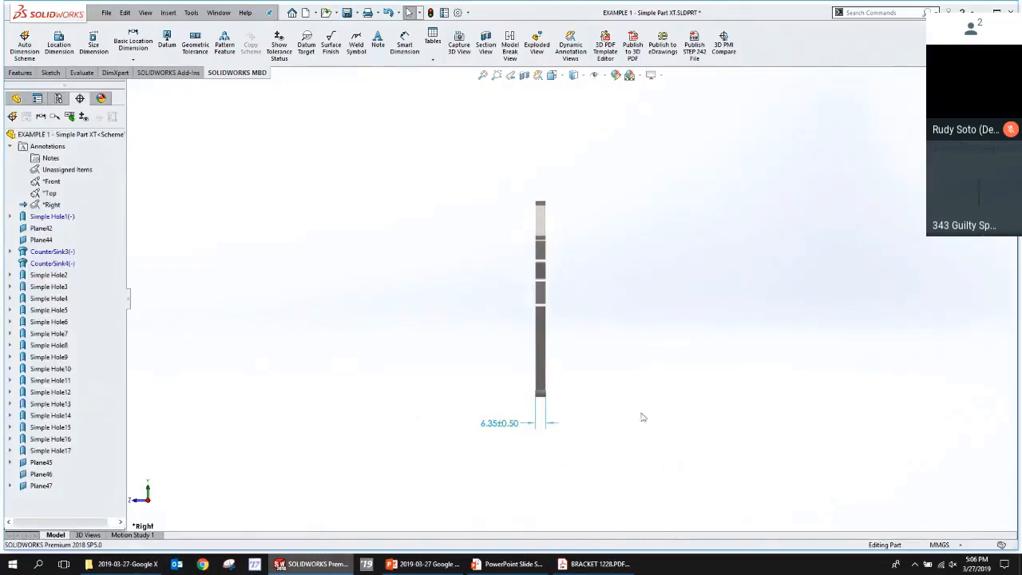
pyautogui.rightClick(499, 427)
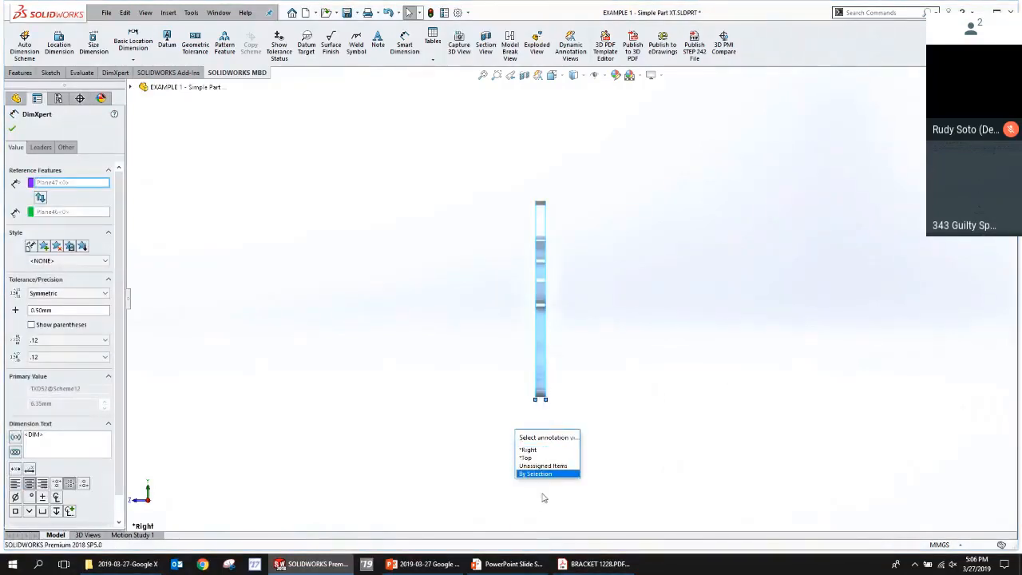
pyautogui.click(679, 325)
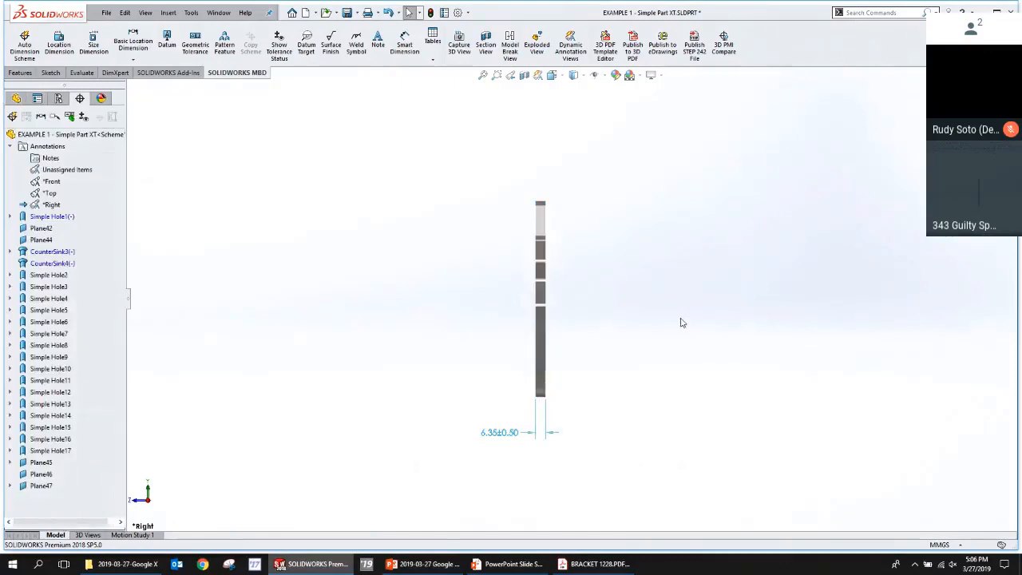
pyautogui.hotkey('ctrl', '7')
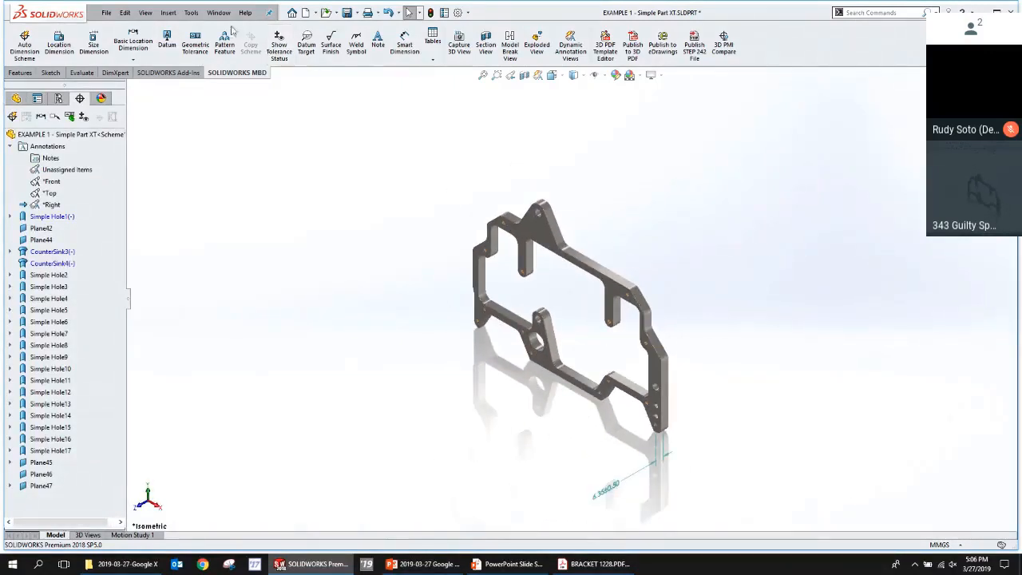
# Make a drawing from the part using the DRAW-INCH template and the TOBY-B Size sheet format.
pyautogui.click(106, 13)
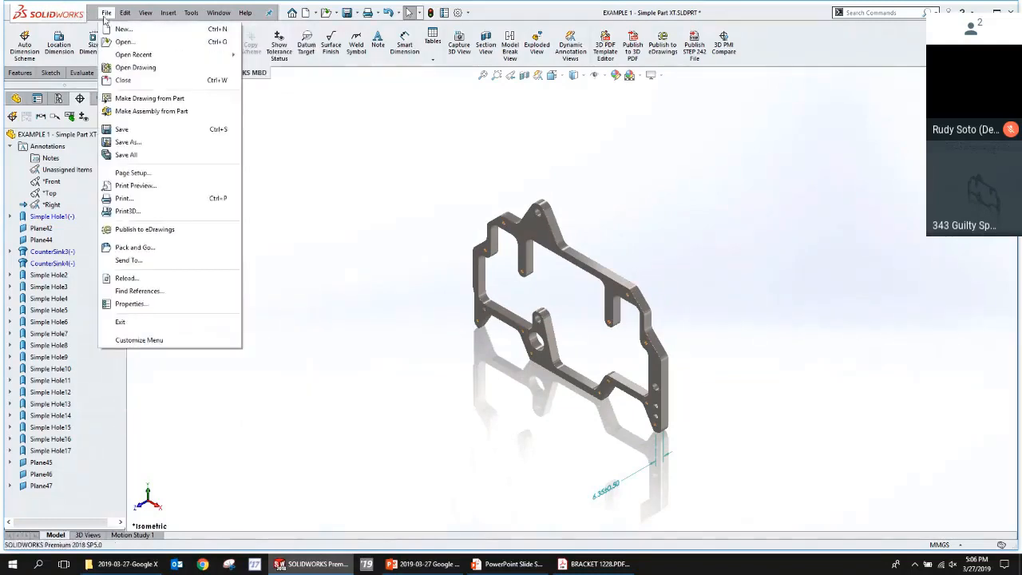
pyautogui.click(144, 98)
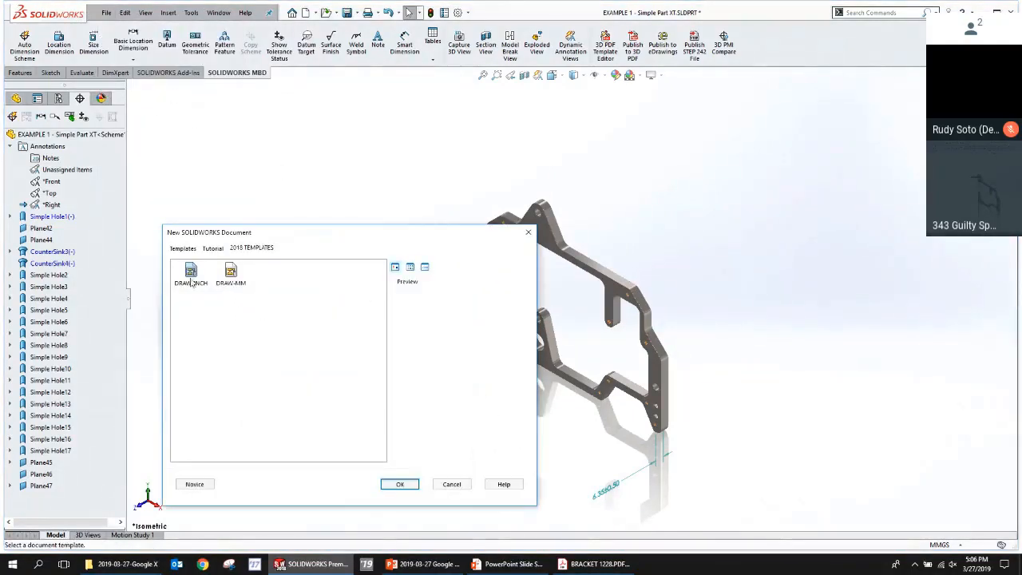
pyautogui.doubleClick(191, 275)
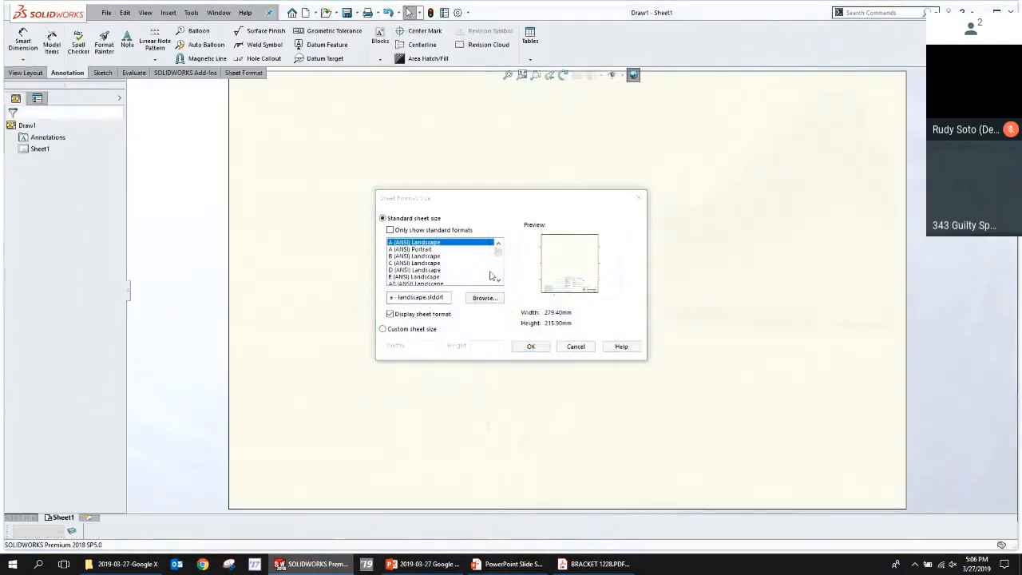
pyautogui.scroll(-10, 435, 263)
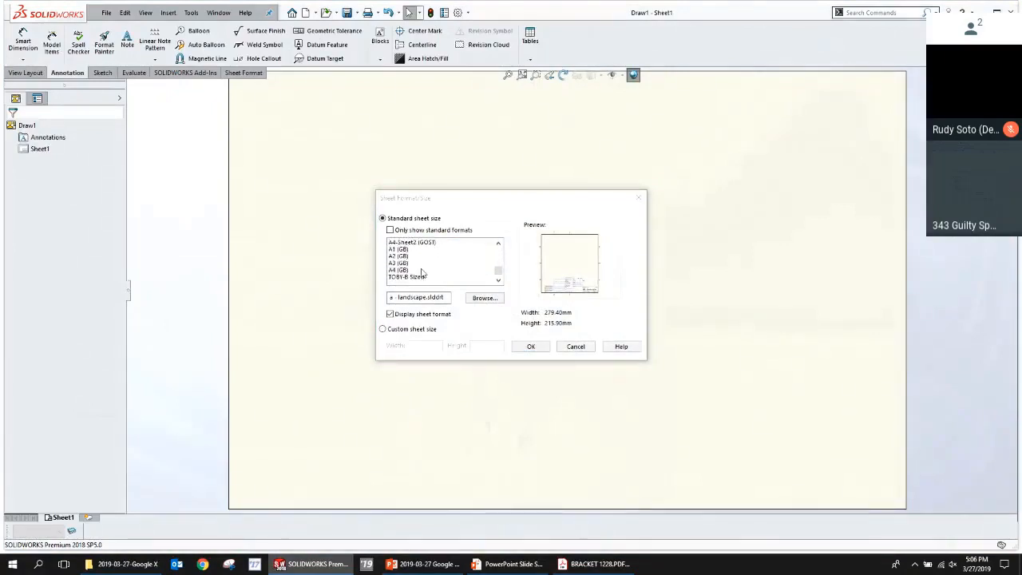
pyautogui.click(415, 276)
pyautogui.click(531, 345)
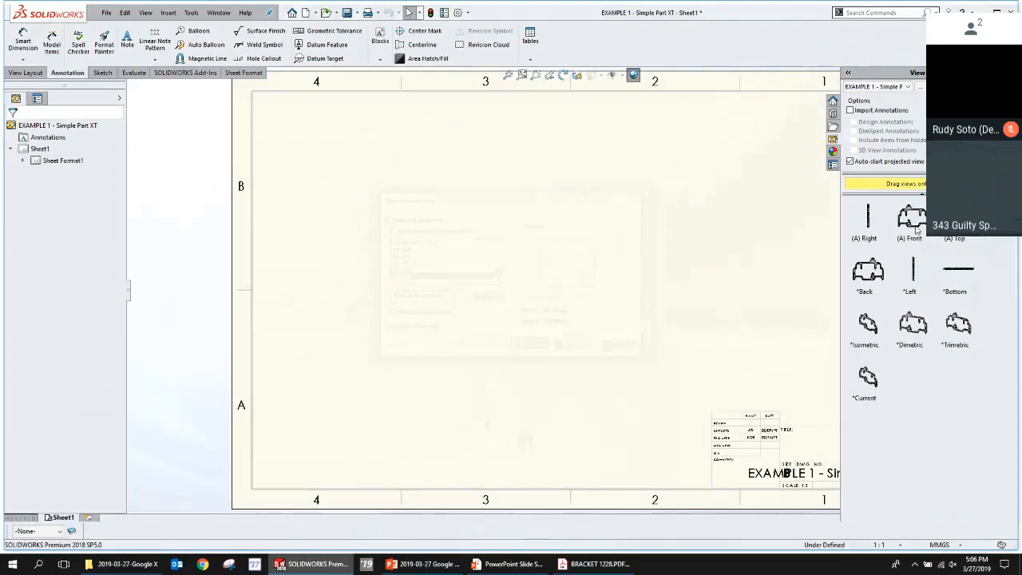
# Place the front view with imported DimXpert annotations on the sheet, plus a projected side view to its right.
pyautogui.click(851, 110)
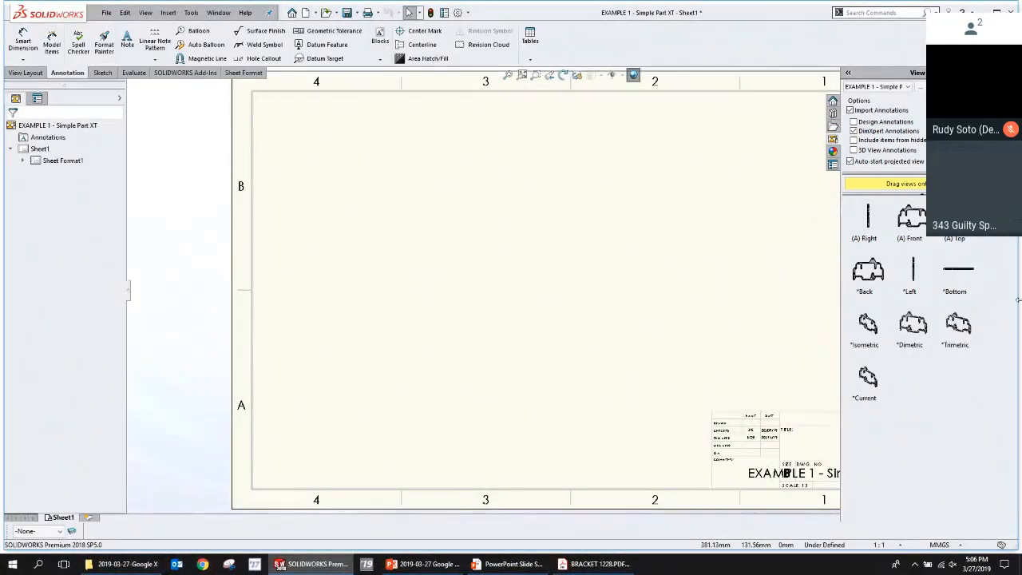
pyautogui.moveTo(912, 221)
pyautogui.mouseDown()
pyautogui.moveTo(478, 328)
pyautogui.moveTo(463, 270)
pyautogui.mouseUp()
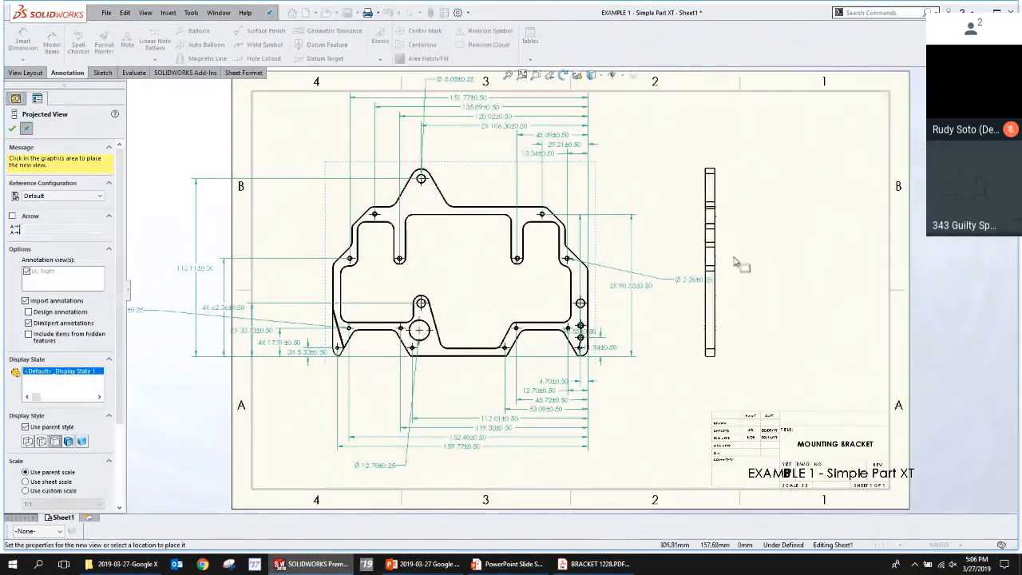
pyautogui.click(748, 263)
pyautogui.press('Escape')
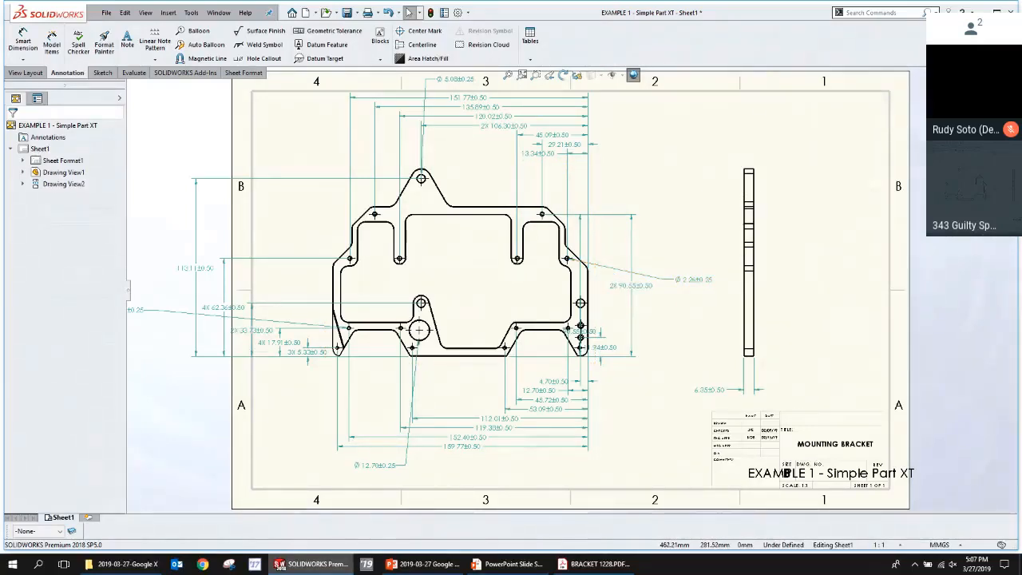
# Close the drawing and discard its changes.
pyautogui.click(1010, 71)
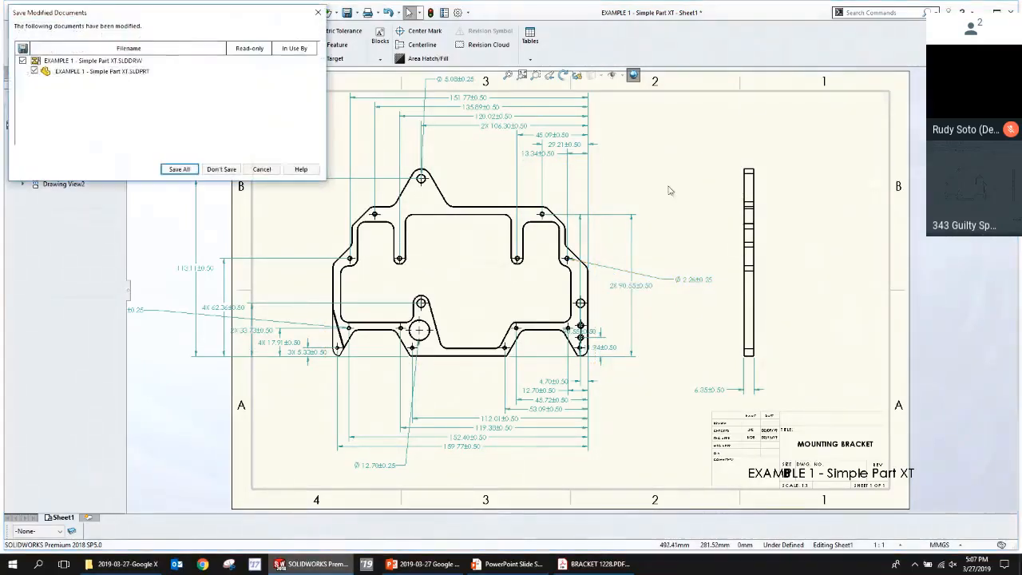
pyautogui.click(221, 169)
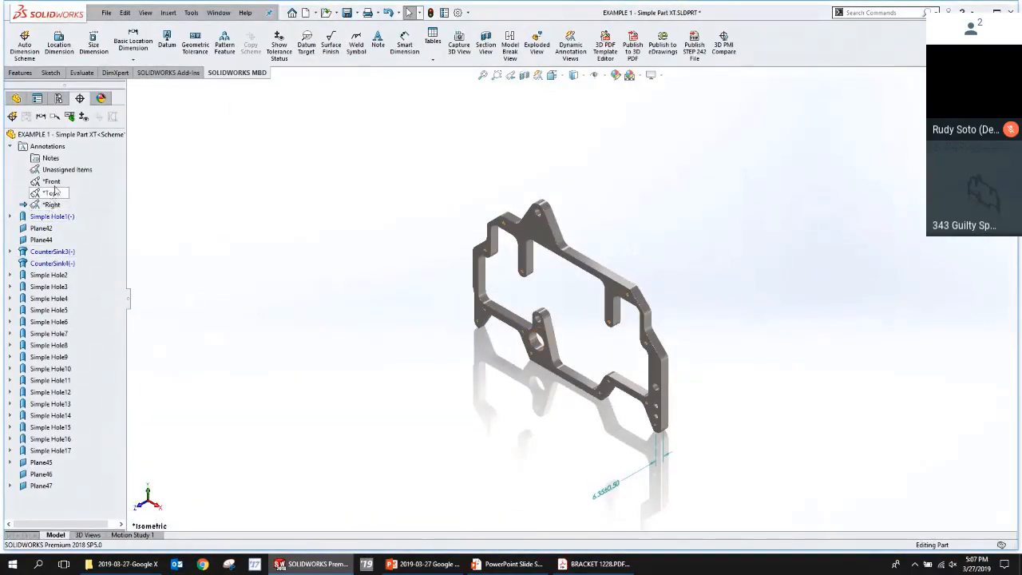
# Activate and reorient to the Front annotation view and capture it as a 3D view named FRONT.
pyautogui.rightClick(53, 182)
pyautogui.click(103, 215)
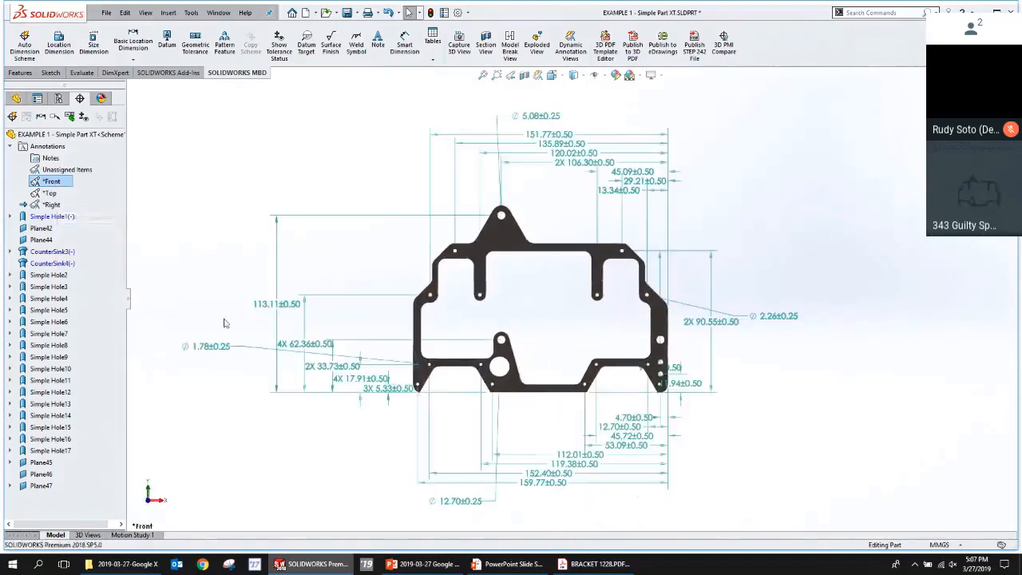
pyautogui.click(226, 444)
pyautogui.click(87, 535)
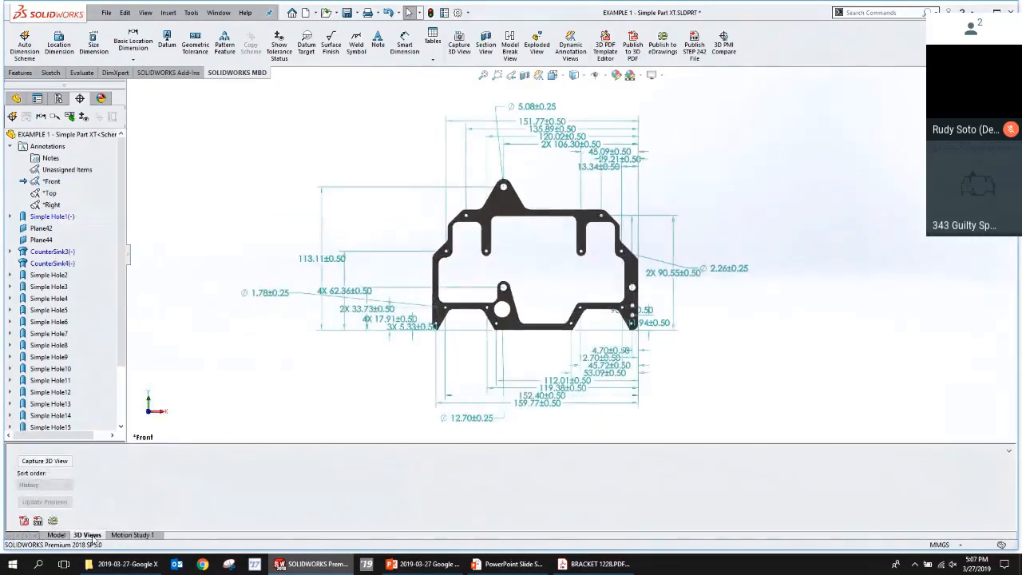
pyautogui.click(45, 460)
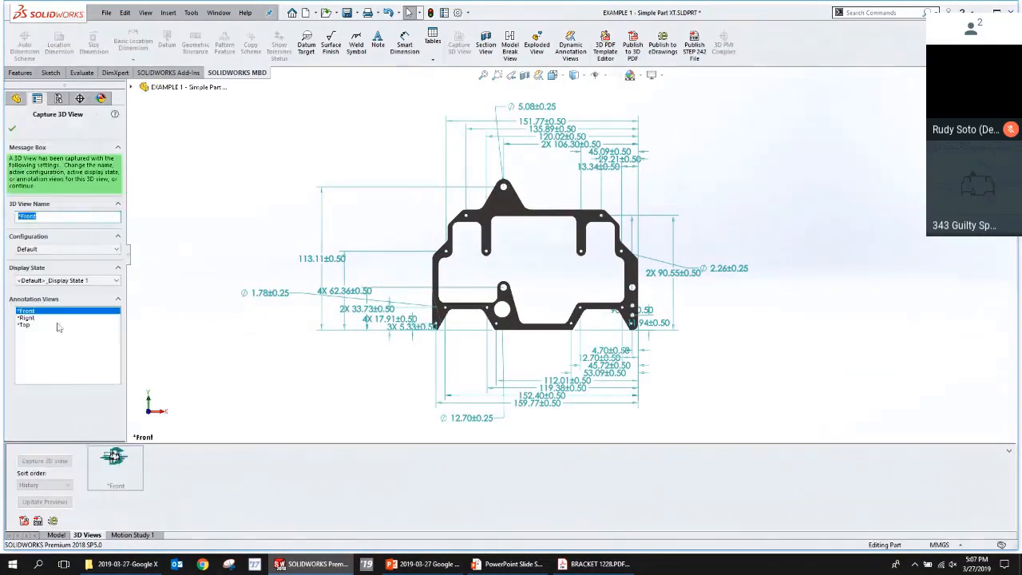
pyautogui.write('FR')
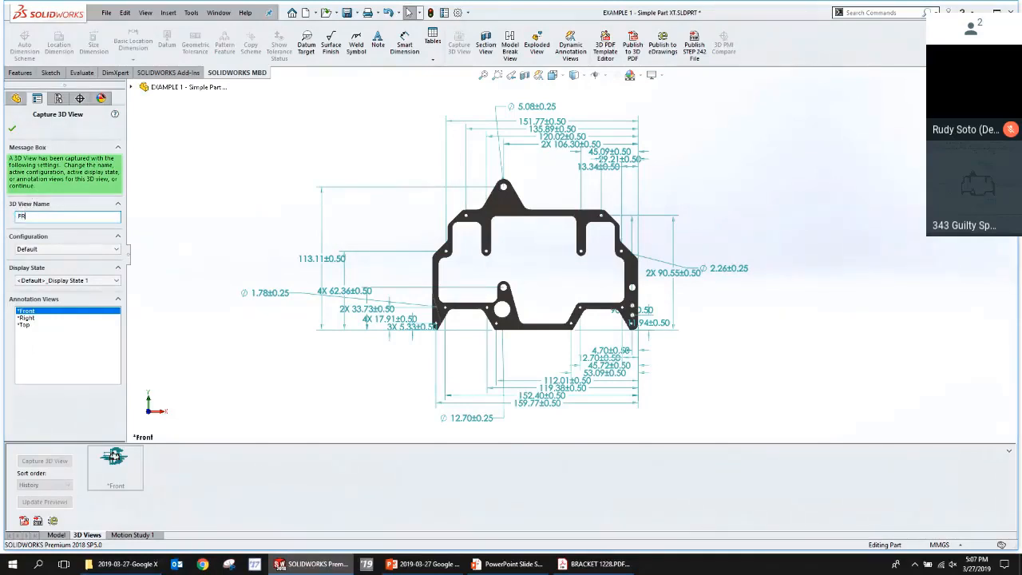
pyautogui.write('ONT')
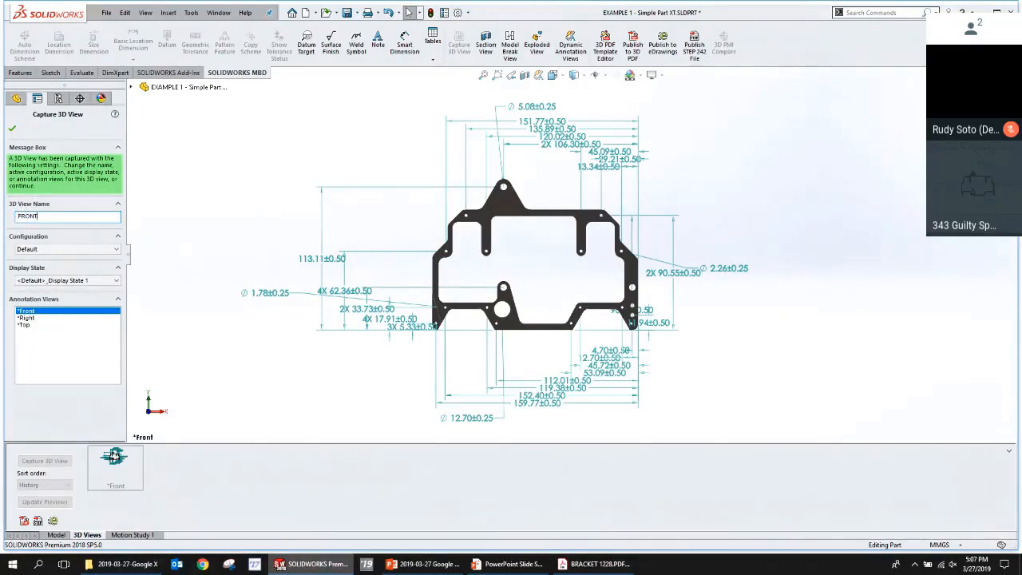
pyautogui.click(12, 128)
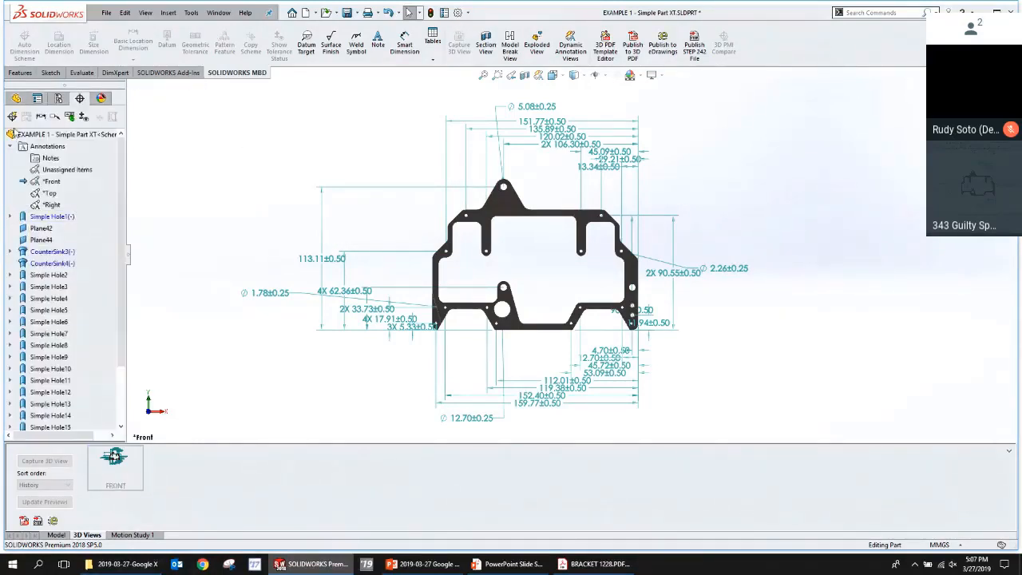
# Capture a second 3D view from the front that includes both the Front and Right annotation views.
pyautogui.click(46, 462)
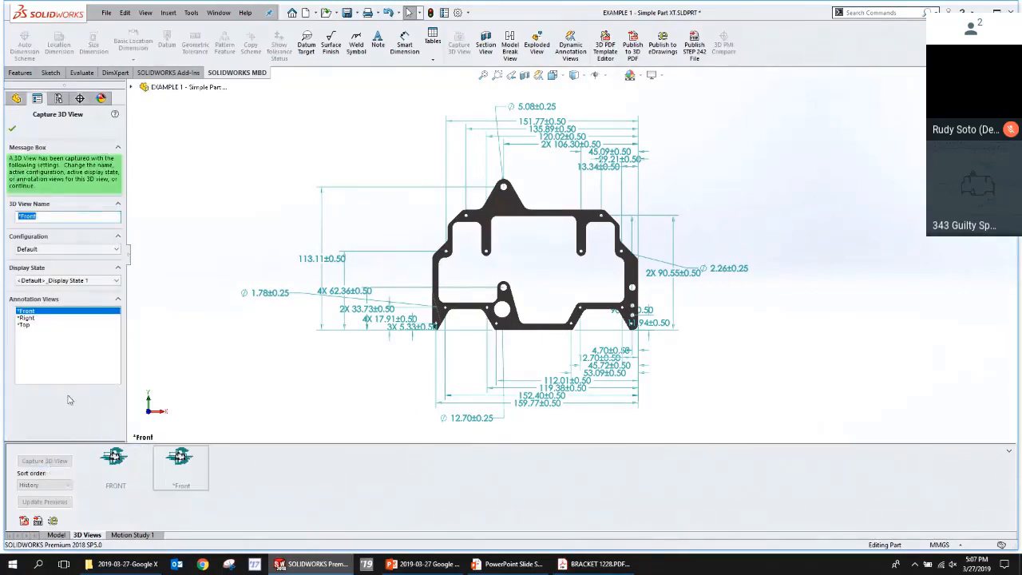
pyautogui.keyDown('ctrl'); pyautogui.click(32, 318); pyautogui.keyUp('ctrl')
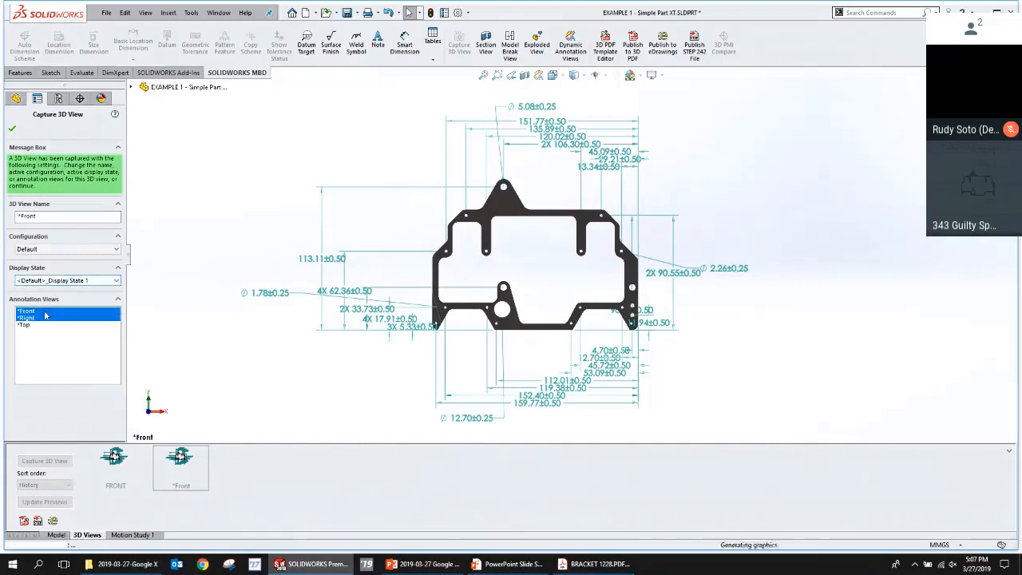
pyautogui.click(12, 128)
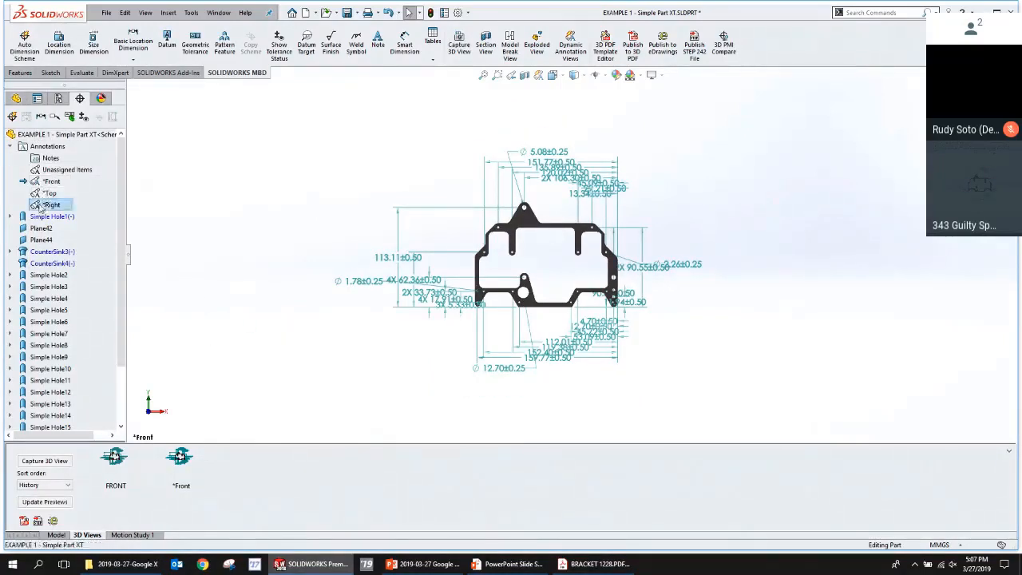
# Activate and reorient the model to the Right annotation view.
pyautogui.rightClick(50, 204)
pyautogui.click(73, 235)
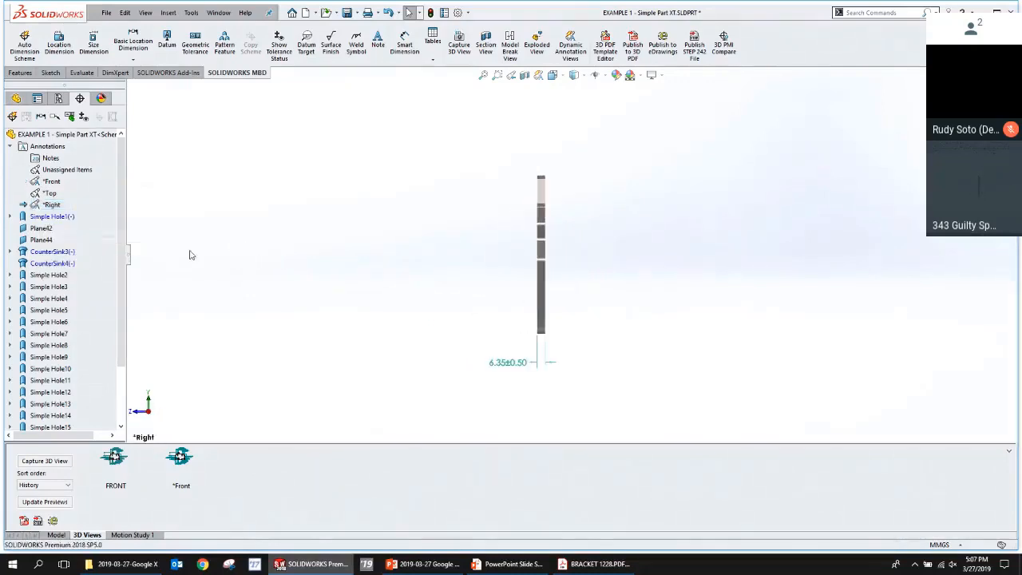
pyautogui.doubleClick(40, 194)
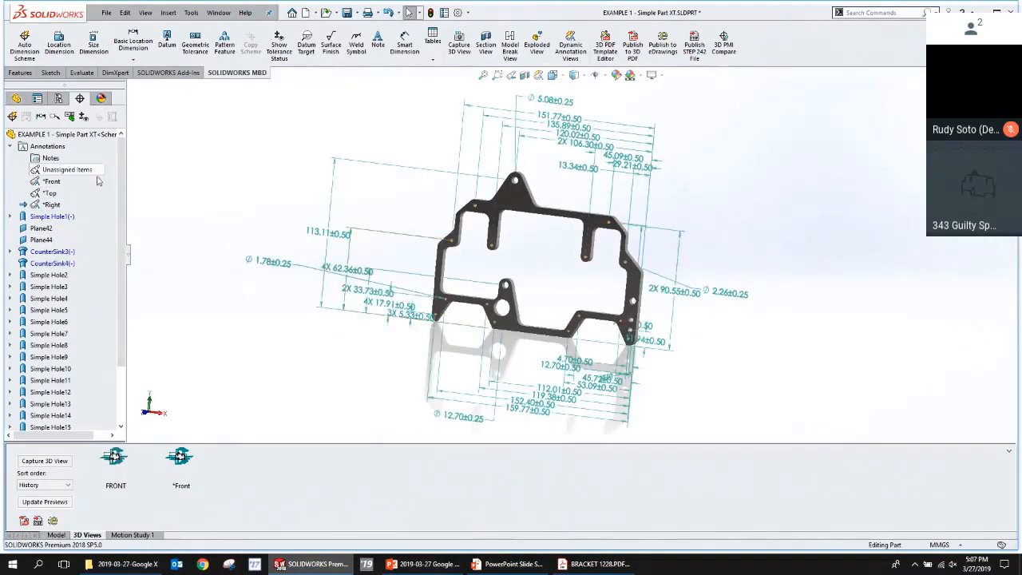
# Hide the Front annotation view and orient the model to the Right annotation view.
pyautogui.rightClick(51, 183)
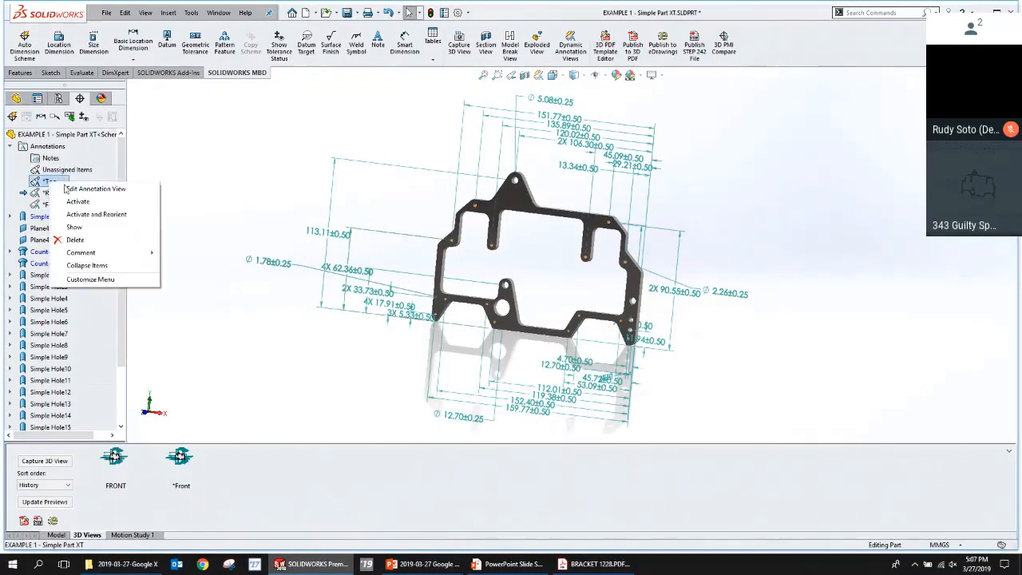
pyautogui.click(171, 162)
pyautogui.click(47, 196)
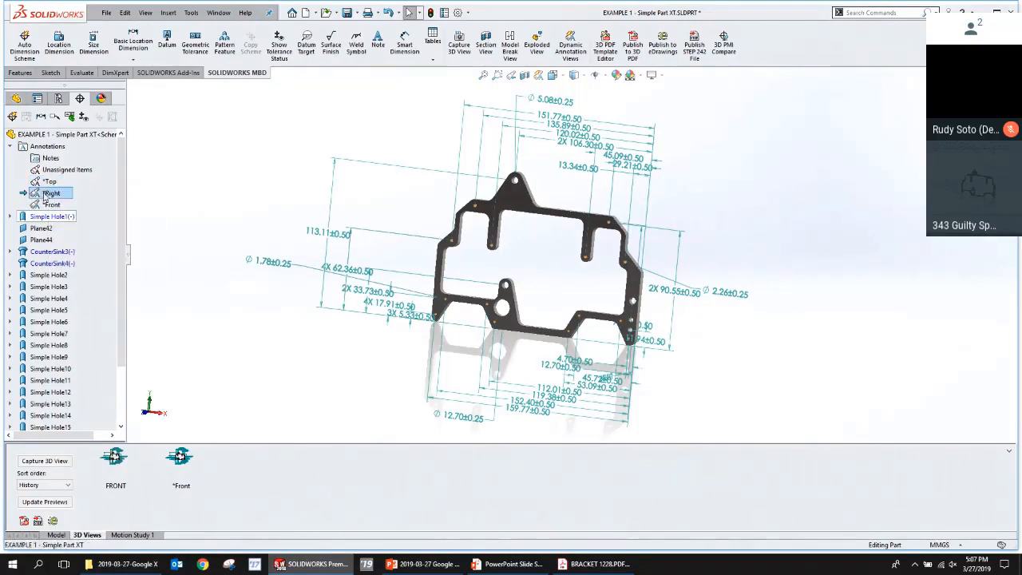
pyautogui.click(49, 205)
pyautogui.rightClick(50, 205)
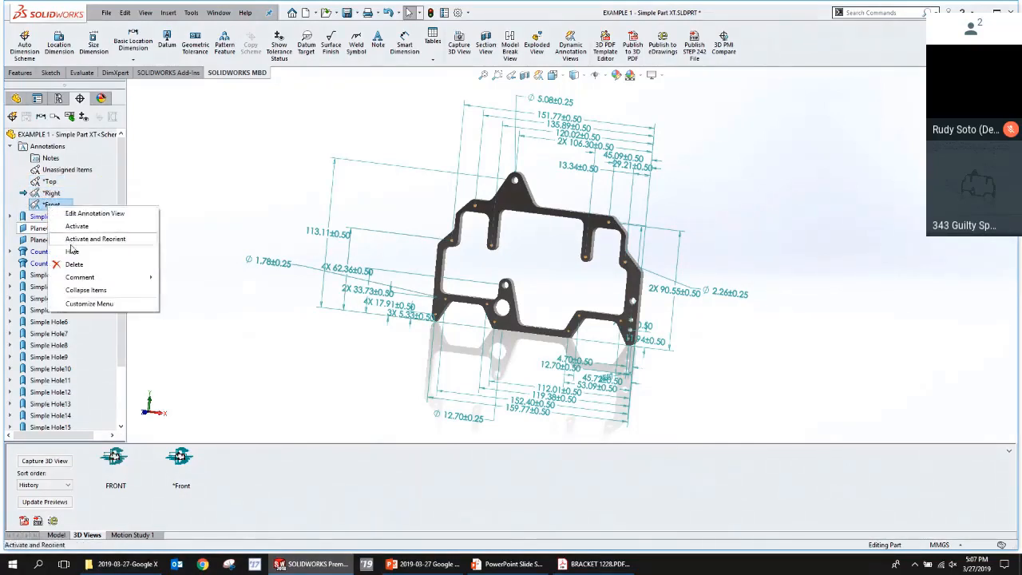
pyautogui.click(72, 253)
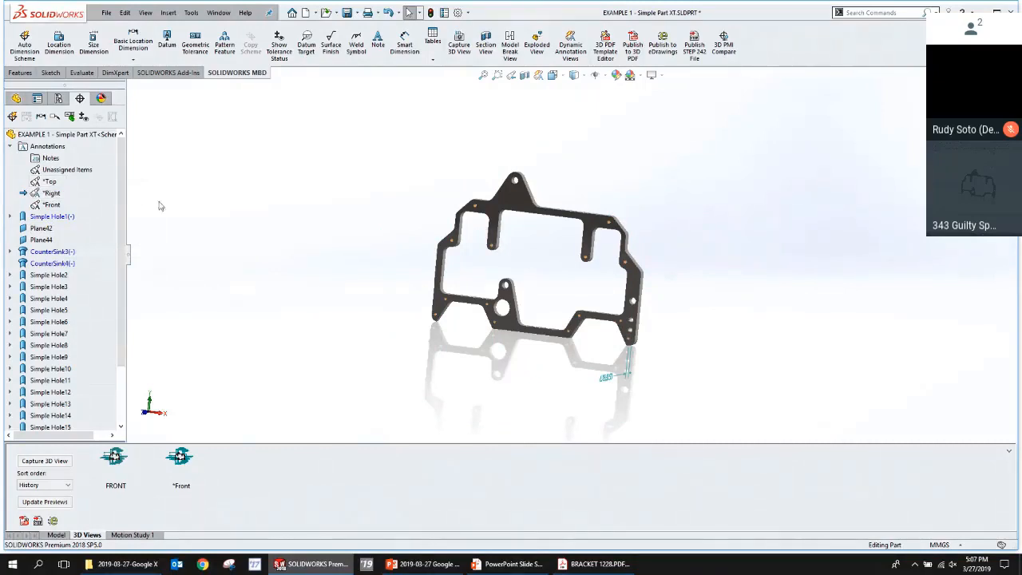
pyautogui.rightClick(70, 193)
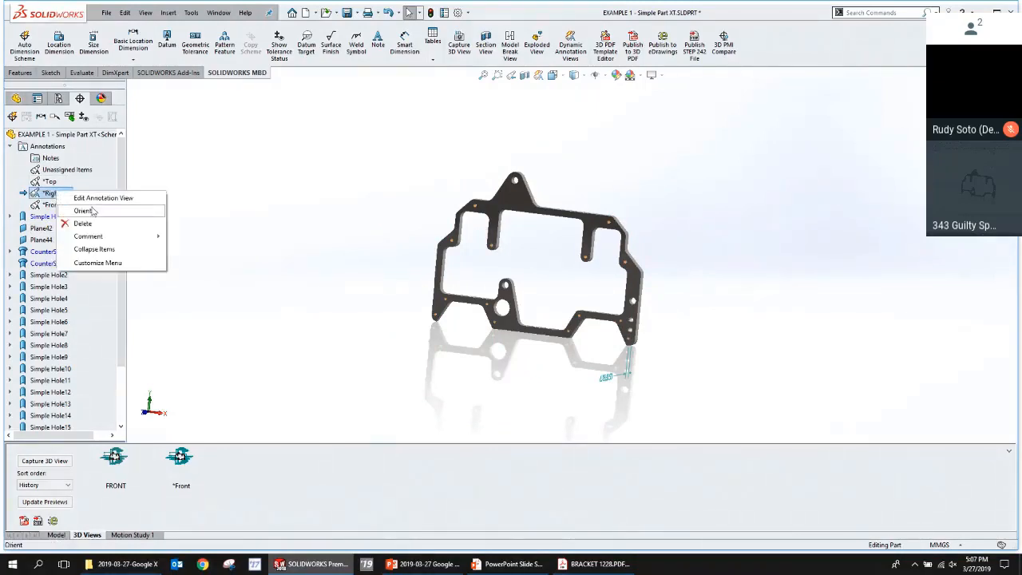
pyautogui.click(83, 211)
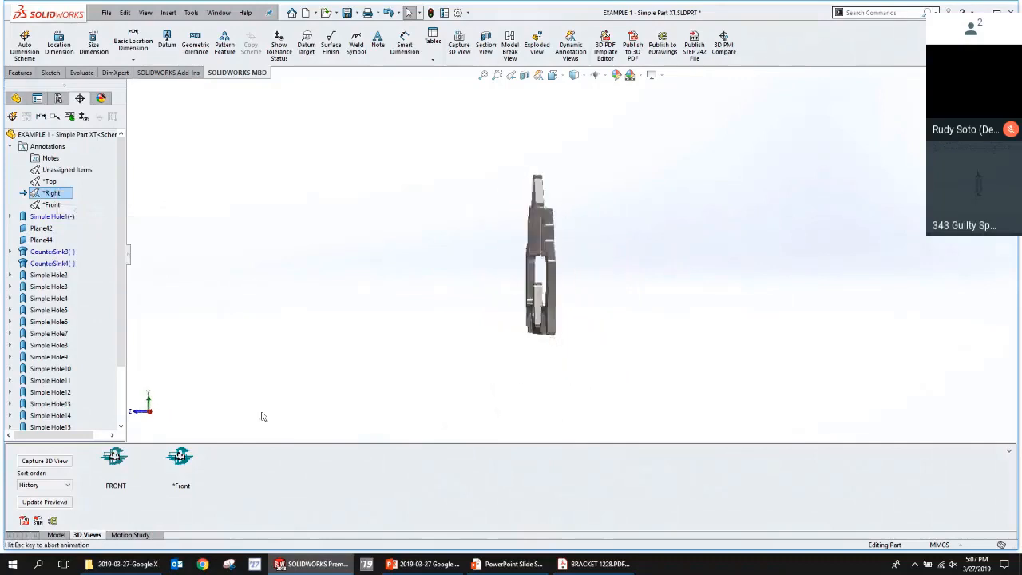
# Recapture the second 3D view with the current Right annotation view and rename it RIGHT.
pyautogui.rightClick(184, 464)
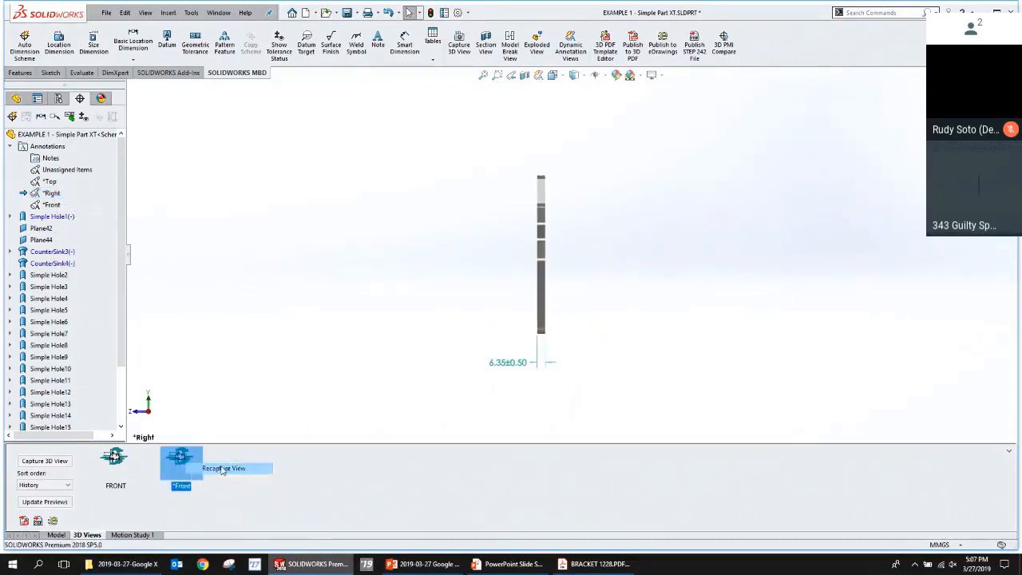
pyautogui.click(224, 467)
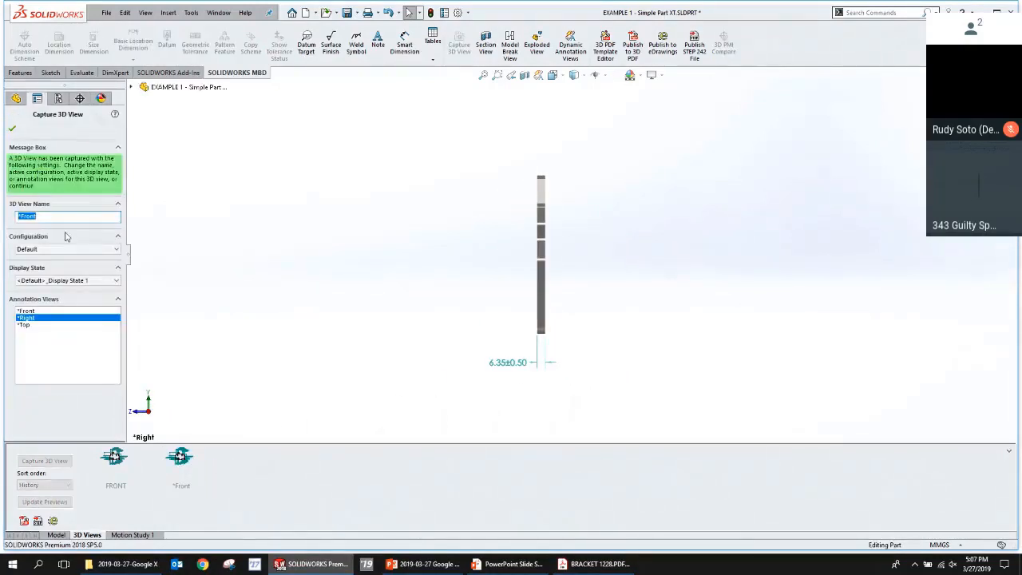
pyautogui.write('RIGHT')
pyautogui.click(13, 129)
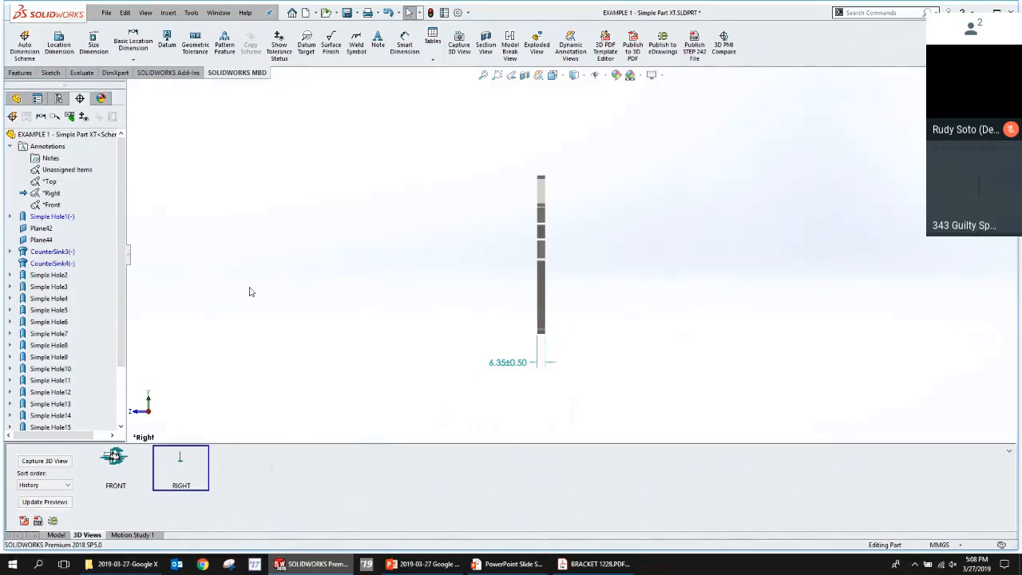
pyautogui.click(116, 72)
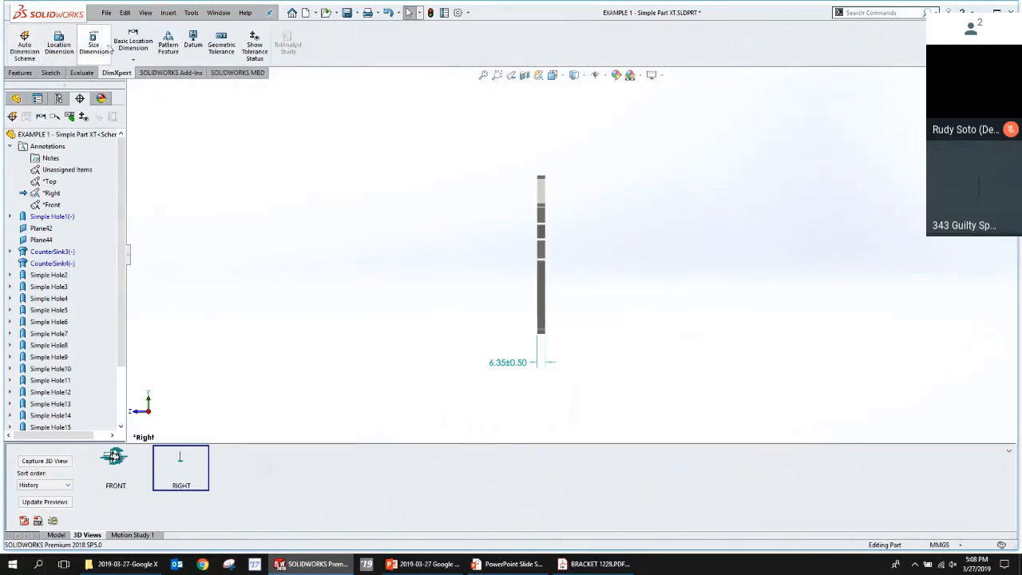
pyautogui.click(235, 73)
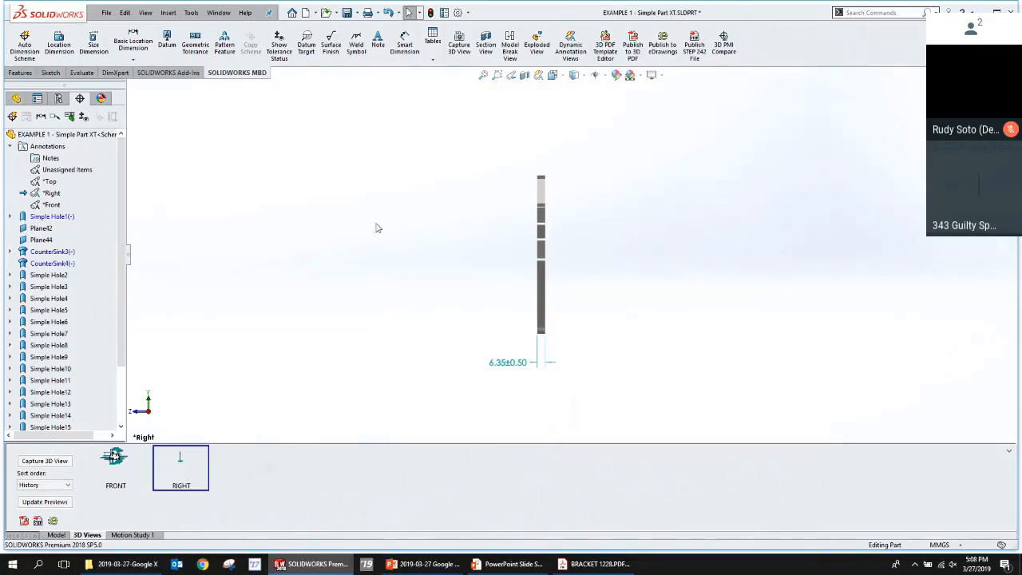
# Activate the Unassigned Items annotation view and orient the model to the isometric view.
pyautogui.rightClick(68, 169)
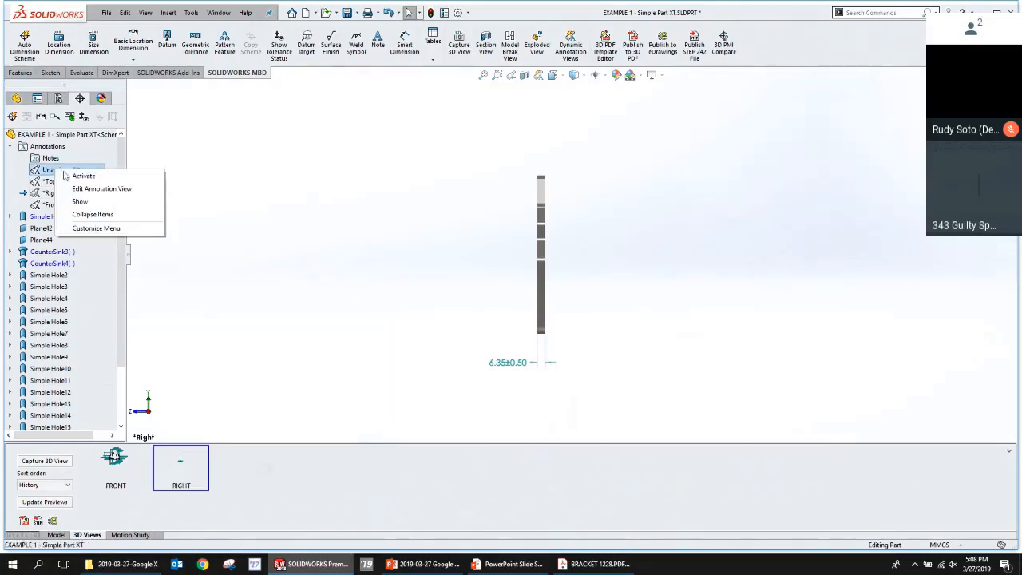
pyautogui.click(84, 188)
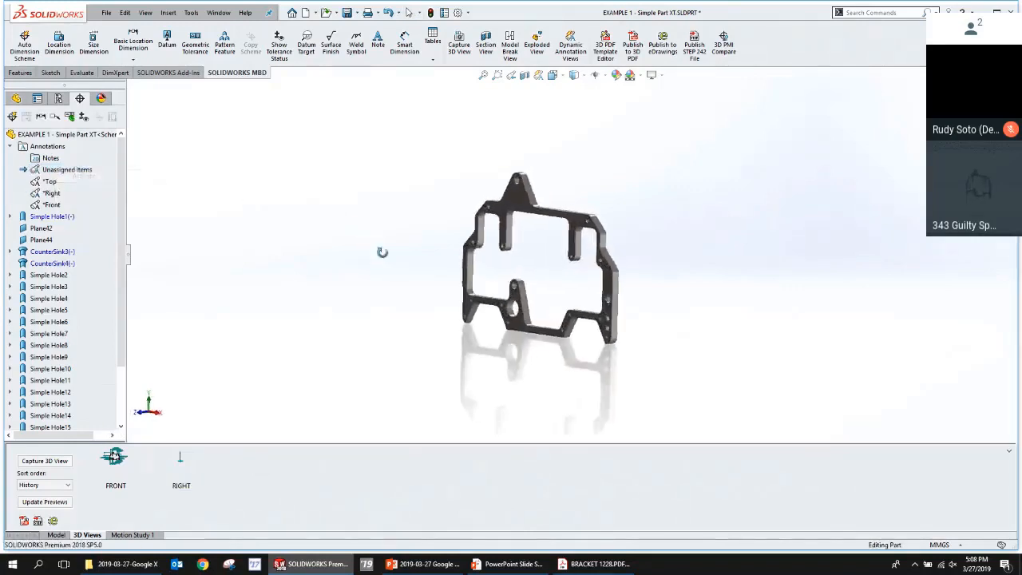
pyautogui.press('space')
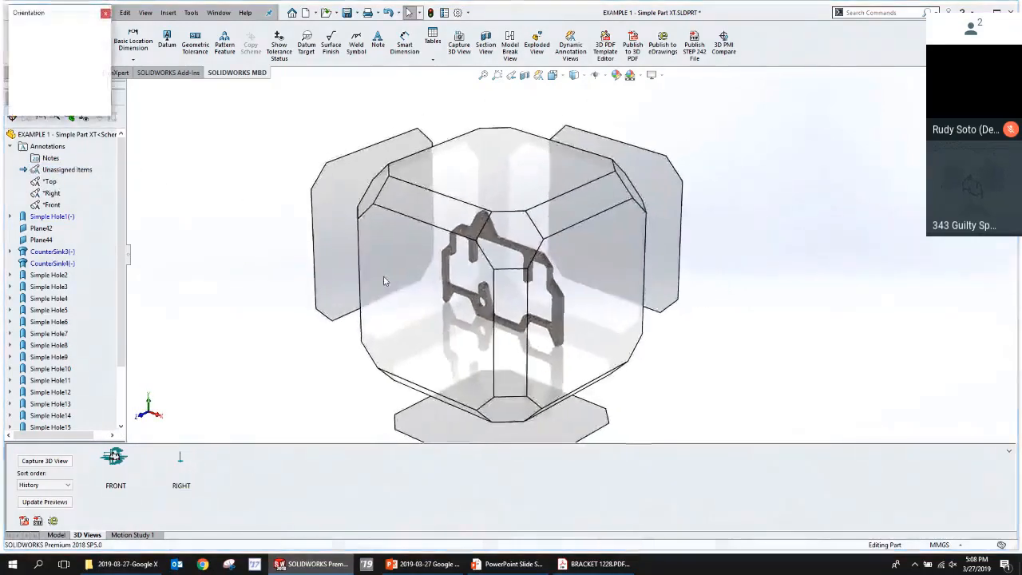
pyautogui.click(96, 45)
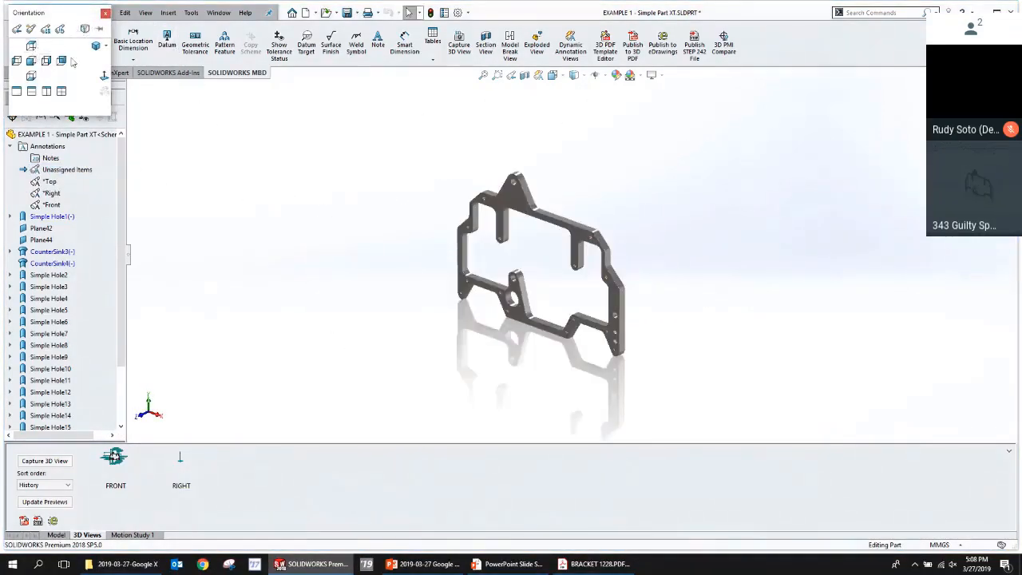
pyautogui.click(96, 47)
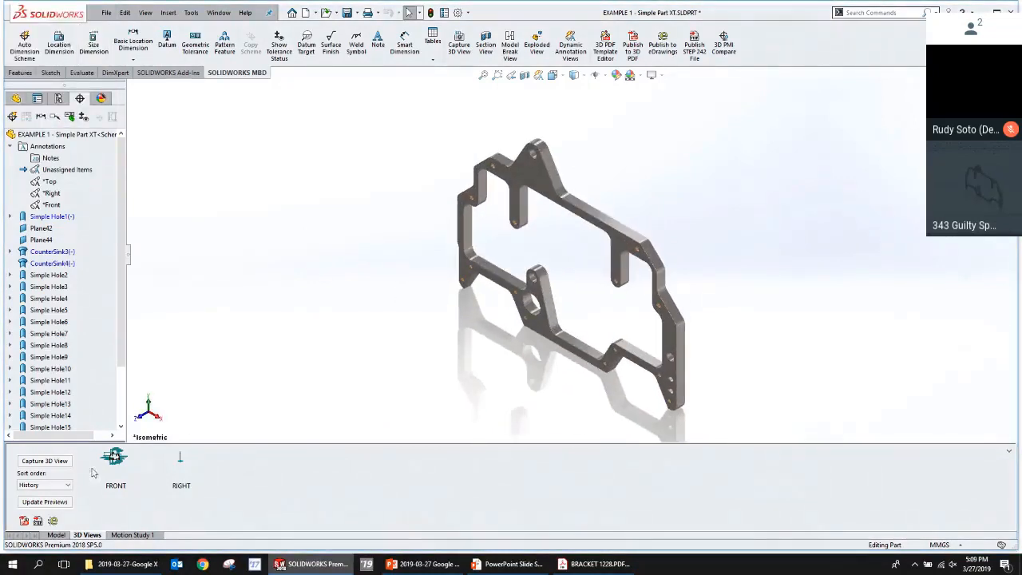
# Capture the current orientation as a 3D view named ISOMETRIC.
pyautogui.click(44, 461)
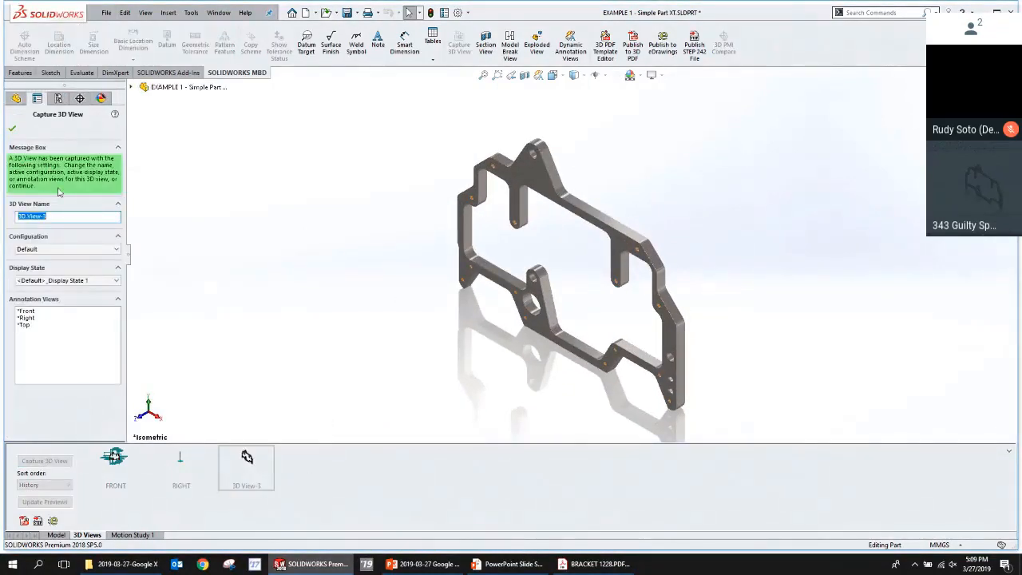
pyautogui.write('ISOMETRIC')
pyautogui.click(12, 129)
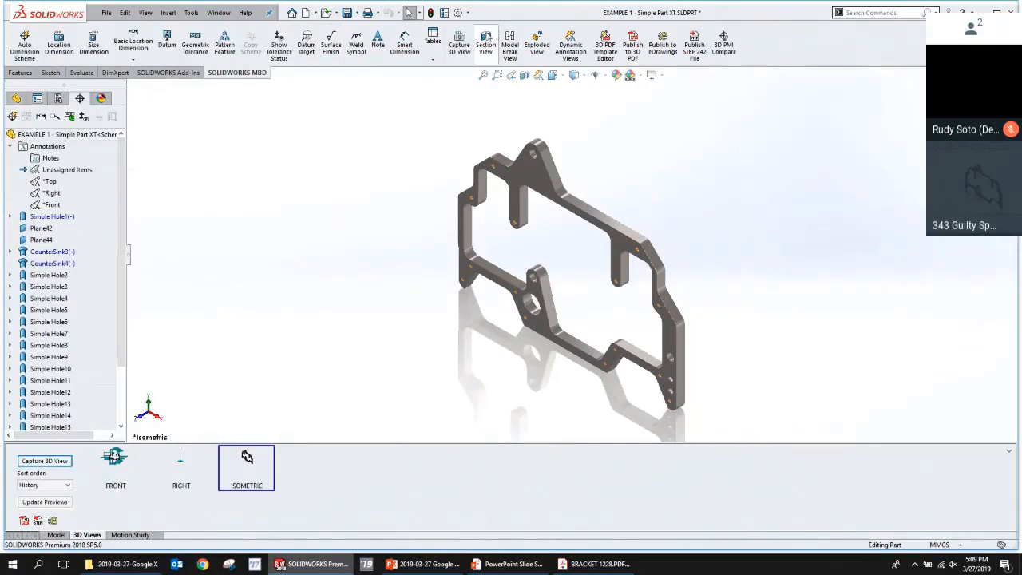
# Review the part's custom file properties and leave them without editing.
pyautogui.click(430, 13)
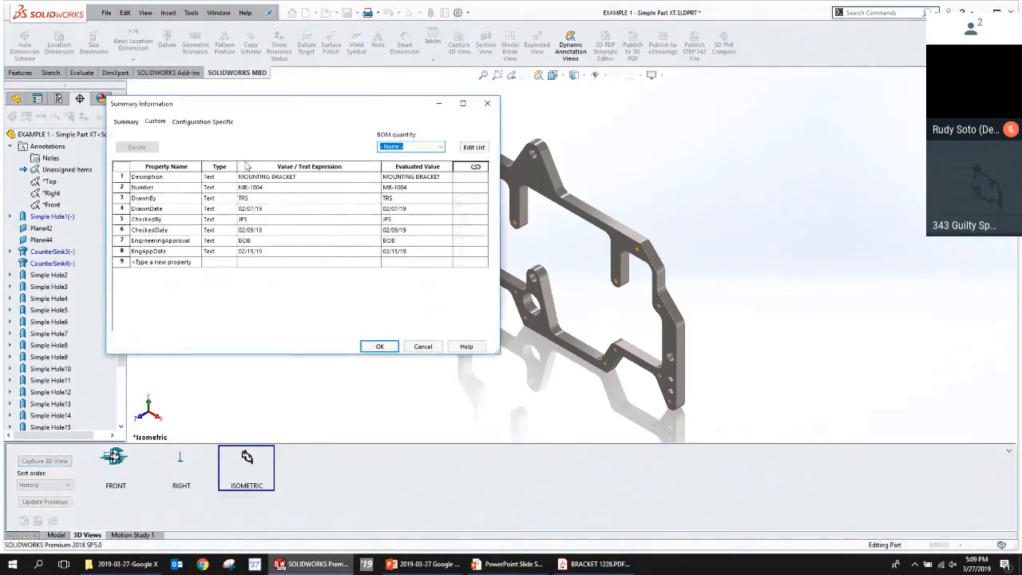
pyautogui.click(422, 346)
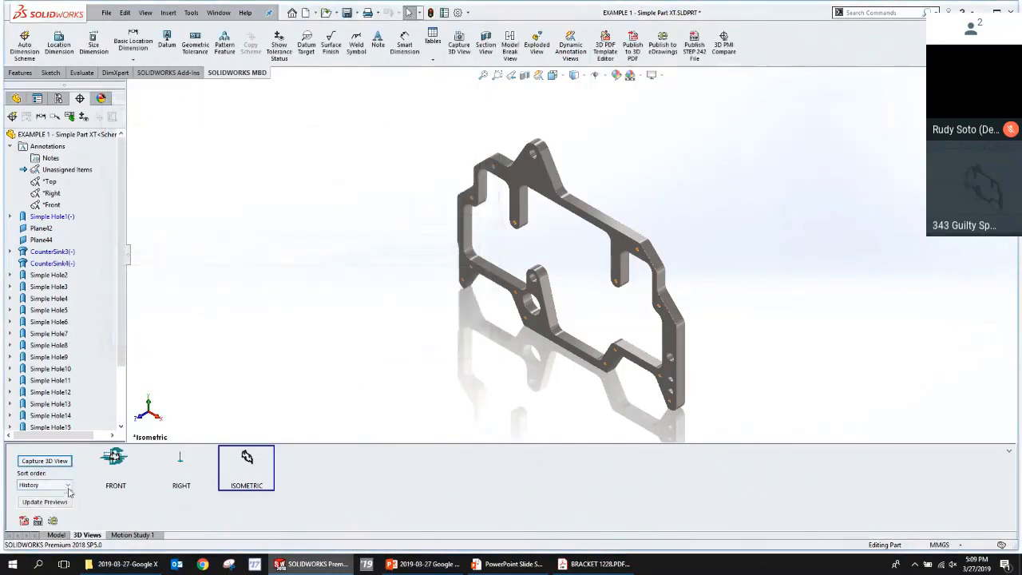
# Start publishing the part to 3D PDF and choose the GOOGLE X PART APPROVAL template as the theme.
pyautogui.click(23, 520)
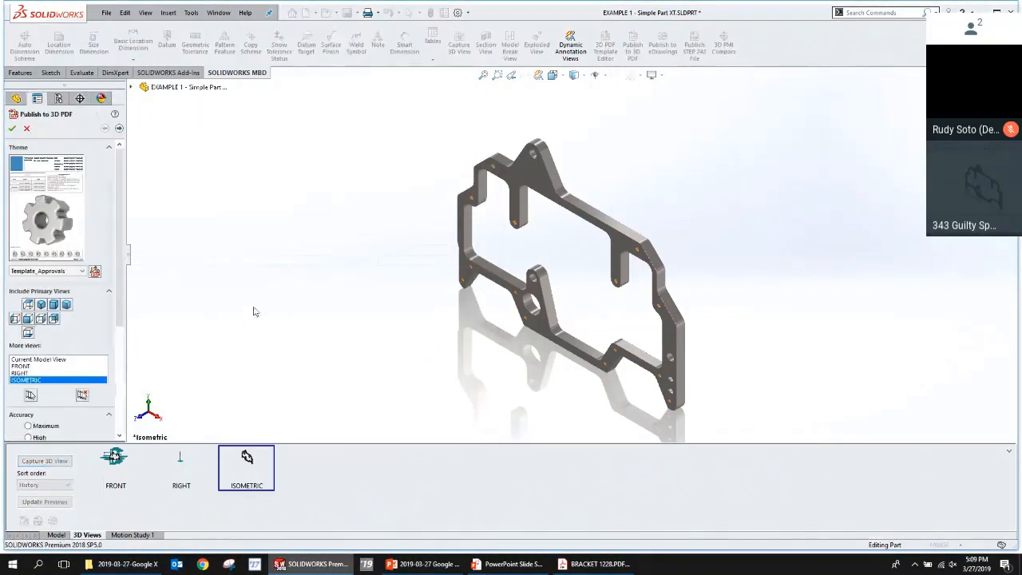
pyautogui.click(80, 271)
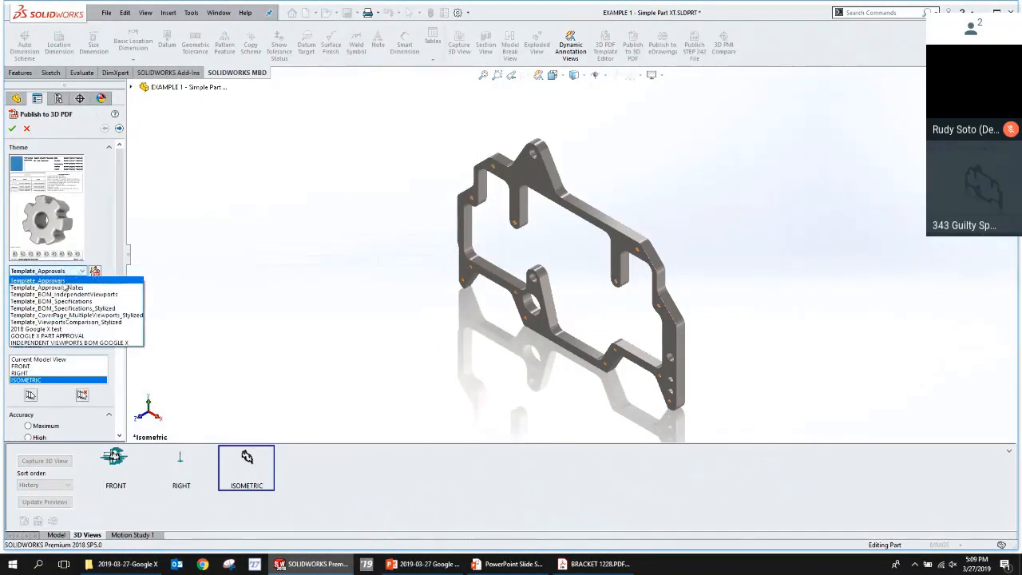
pyautogui.click(70, 282)
pyautogui.click(82, 244)
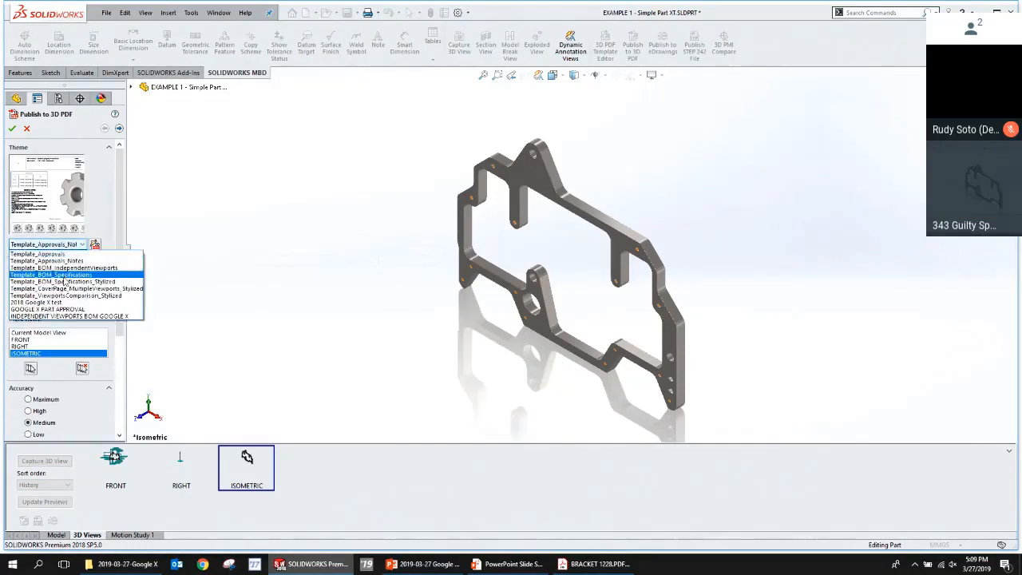
pyautogui.click(65, 279)
pyautogui.click(76, 243)
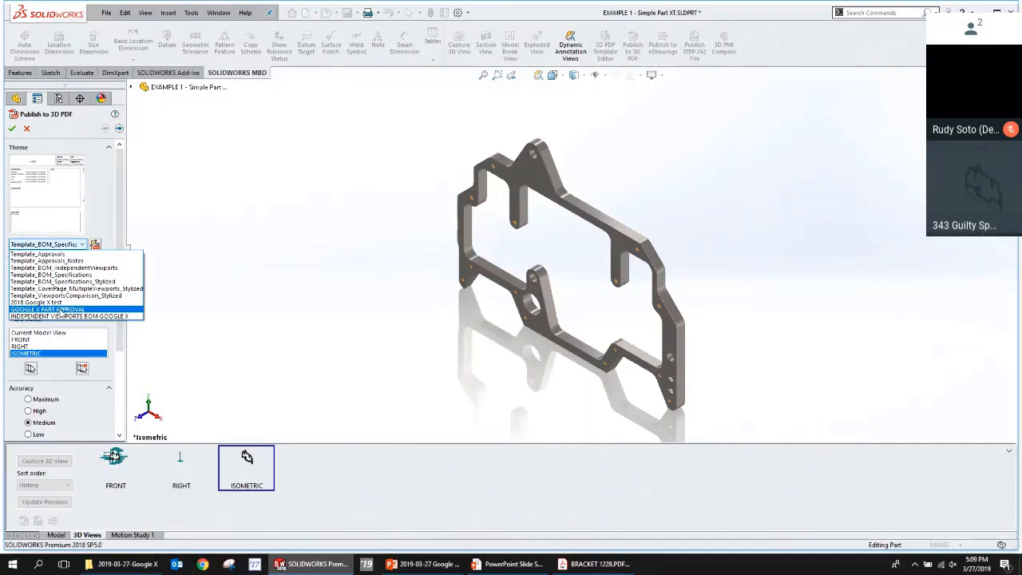
pyautogui.click(61, 309)
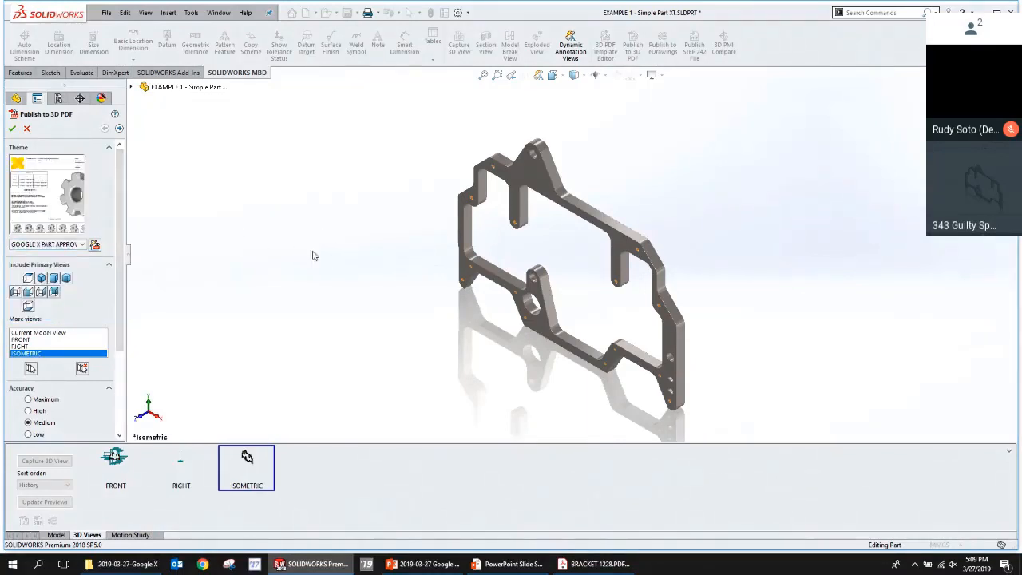
# Include the FRONT, RIGHT and ISOMETRIC views in the 3D PDF and enable creating and attaching a STEP 242 file.
pyautogui.click(24, 339)
pyautogui.keyDown('shift'); pyautogui.click(28, 353); pyautogui.keyUp('shift')
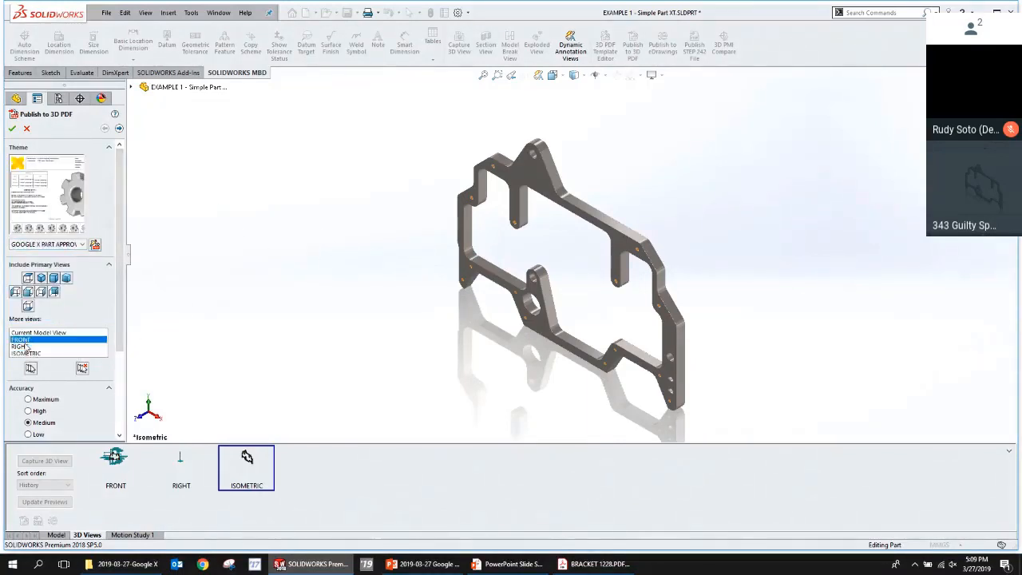
pyautogui.moveTo(117, 334); pyautogui.dragTo(97, 417)
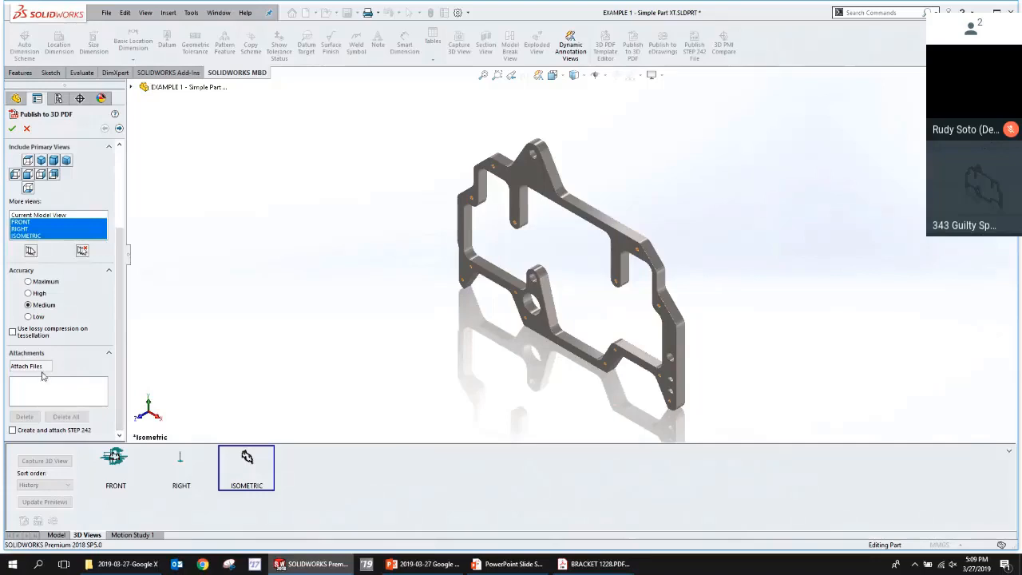
pyautogui.click(13, 431)
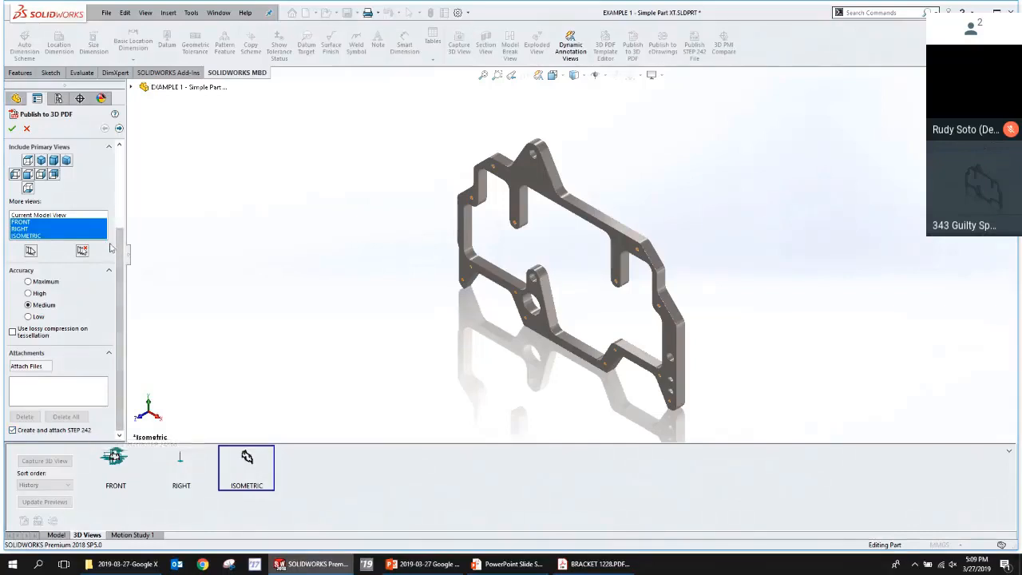
pyautogui.moveTo(120, 252); pyautogui.dragTo(122, 152)
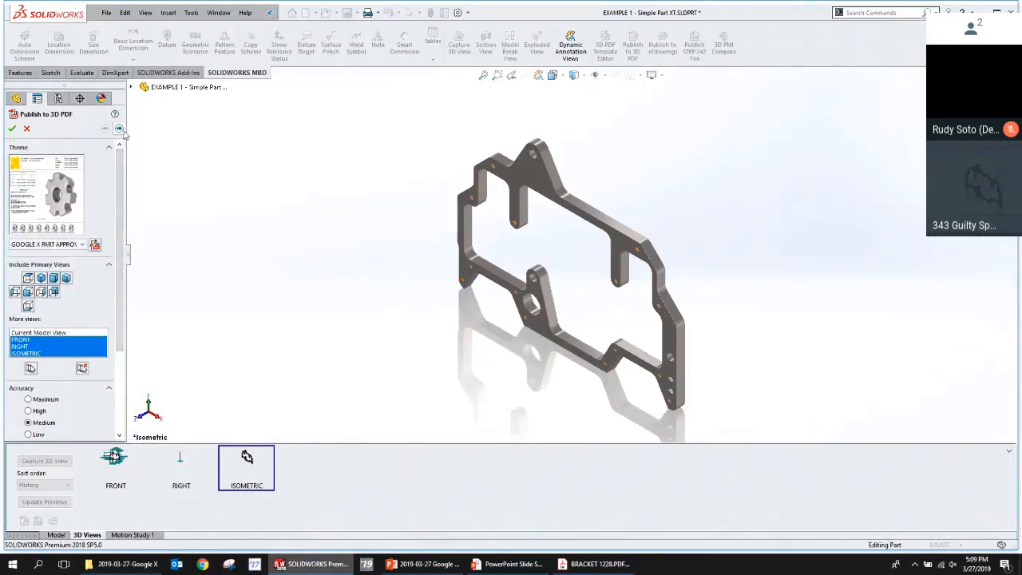
# Open the PDF's output text fields for editing and link Designed By to the DrawnBy custom property.
pyautogui.click(119, 128)
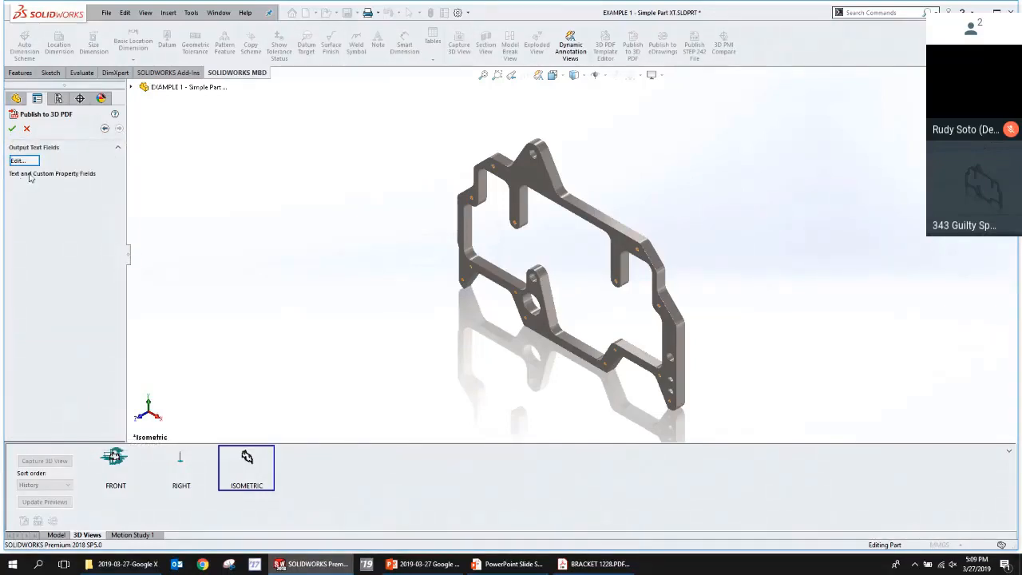
pyautogui.click(104, 129)
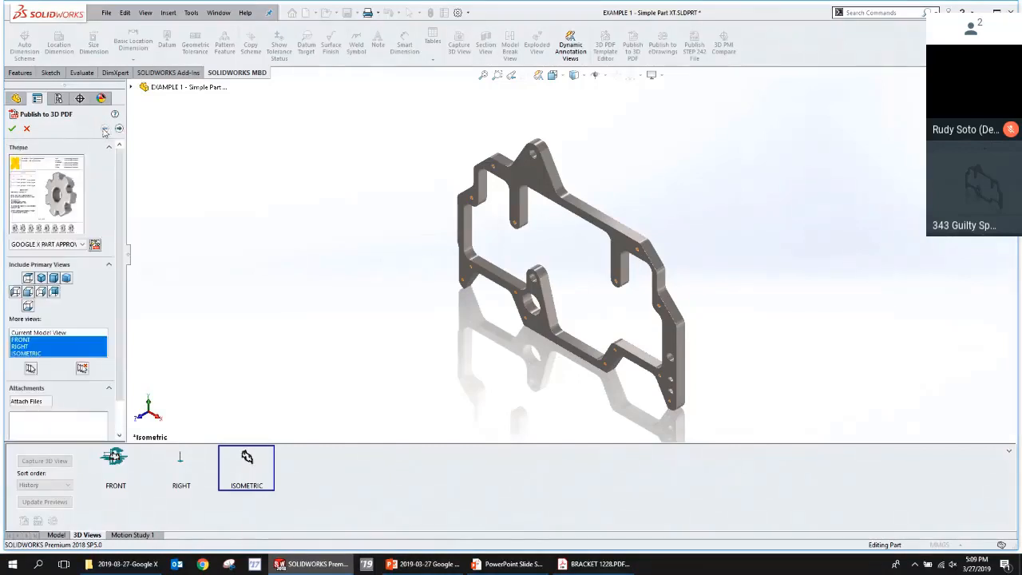
pyautogui.click(119, 129)
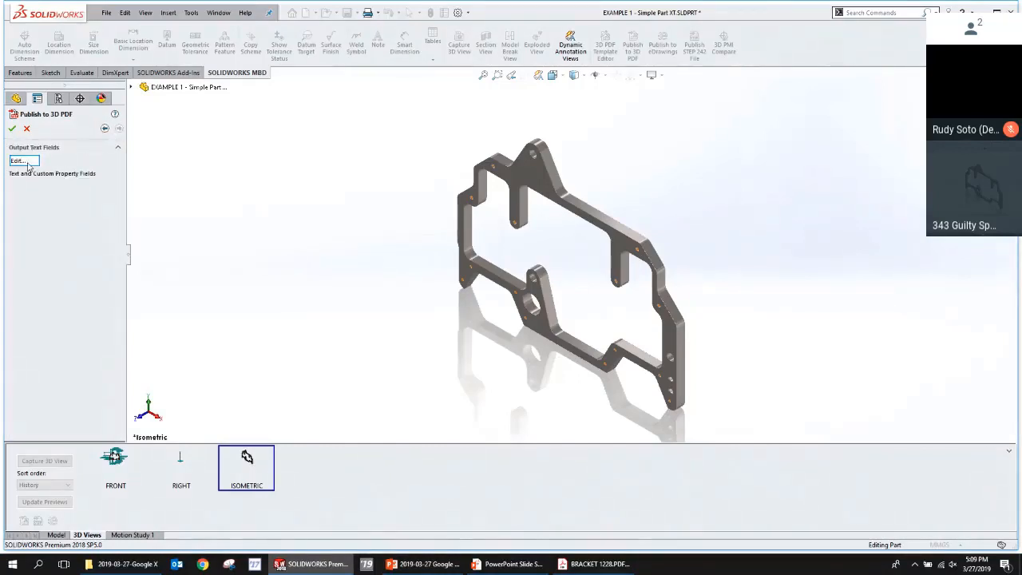
pyautogui.click(18, 160)
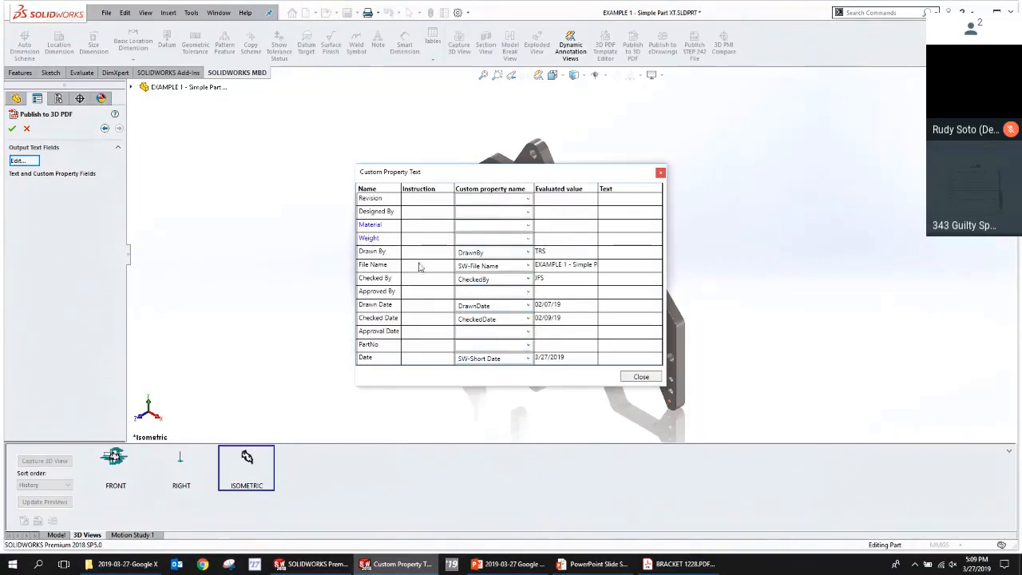
pyautogui.click(528, 199)
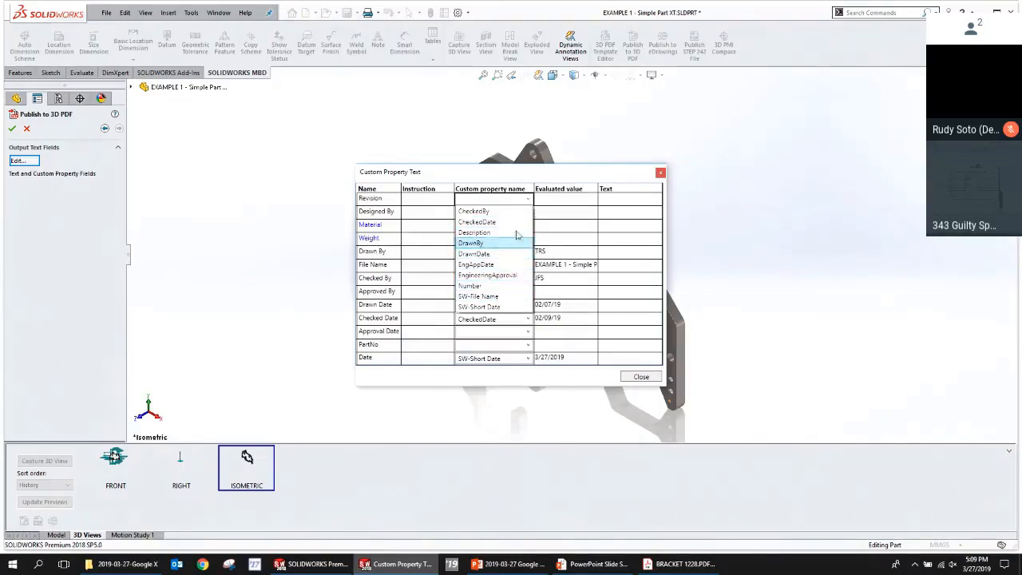
pyautogui.click(595, 178)
pyautogui.click(520, 213)
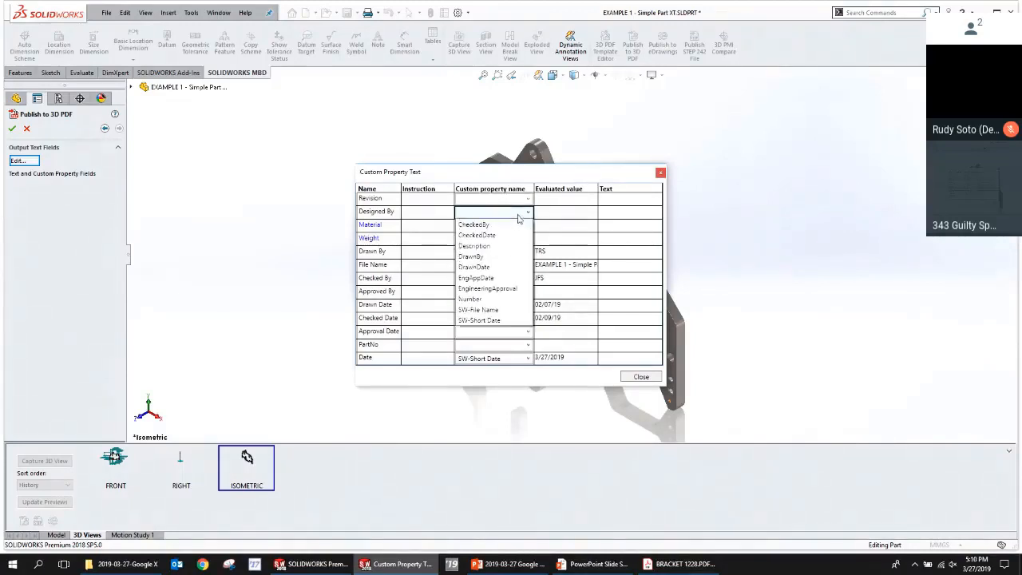
pyautogui.click(488, 256)
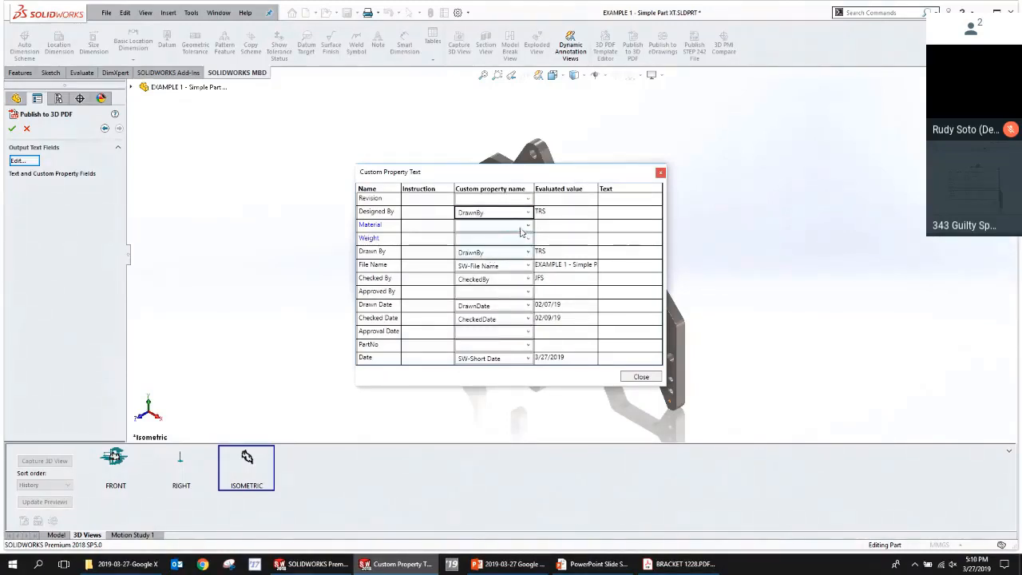
# Link the Approved By field to the EngineeringApproval custom property and close the custom property text table.
pyautogui.click(521, 229)
pyautogui.click(529, 227)
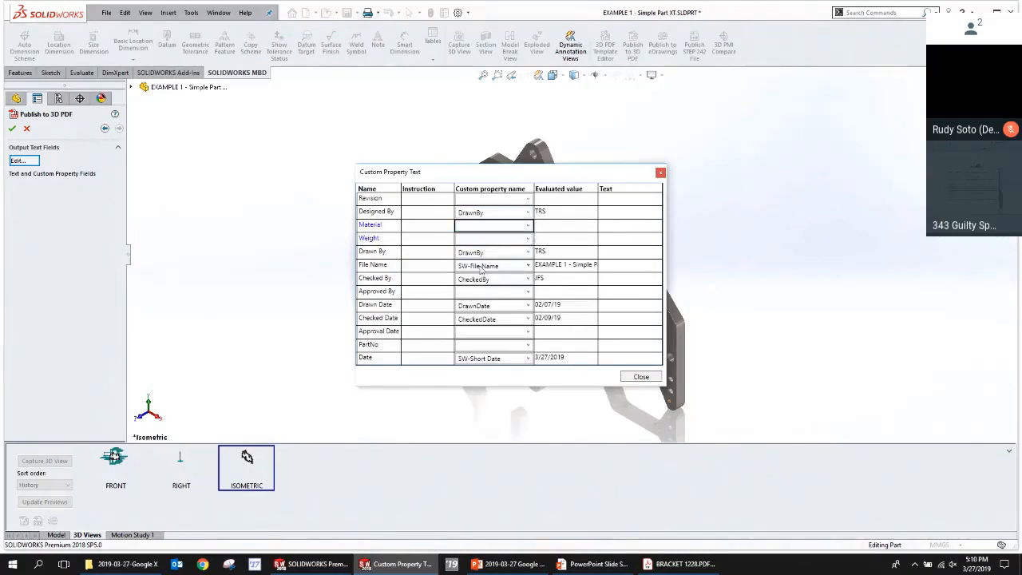
pyautogui.click(518, 293)
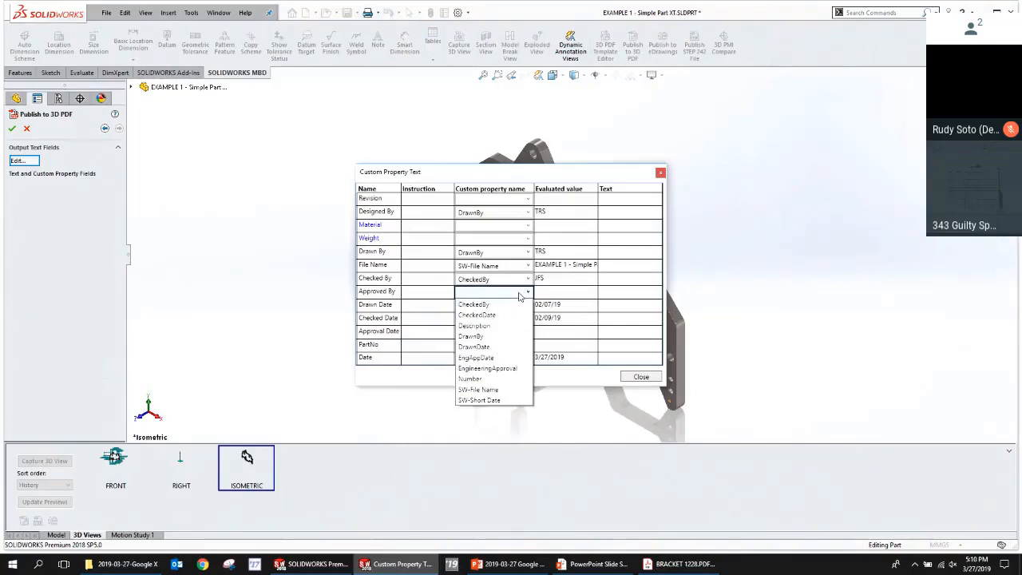
pyautogui.click(494, 368)
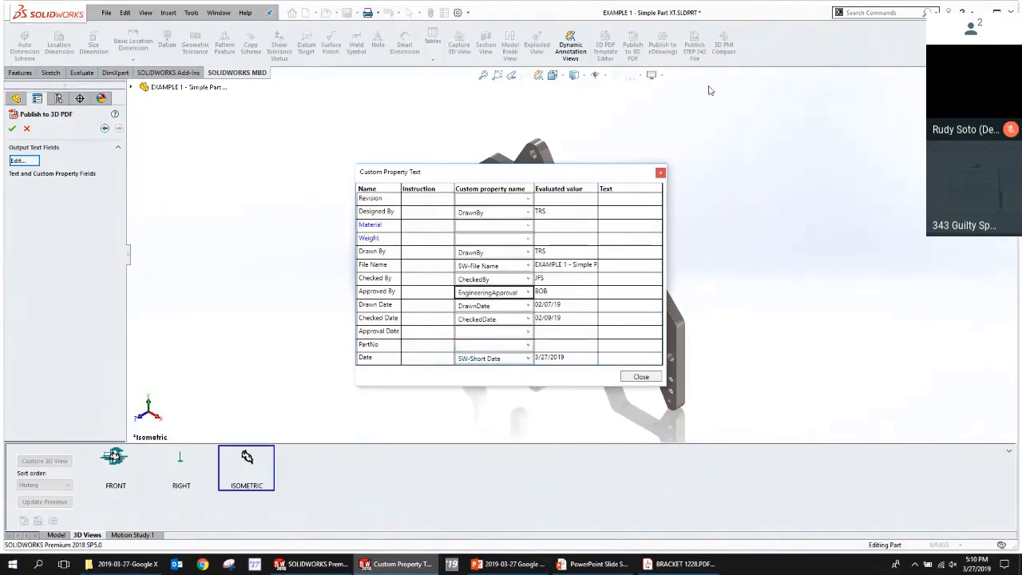
pyautogui.click(641, 376)
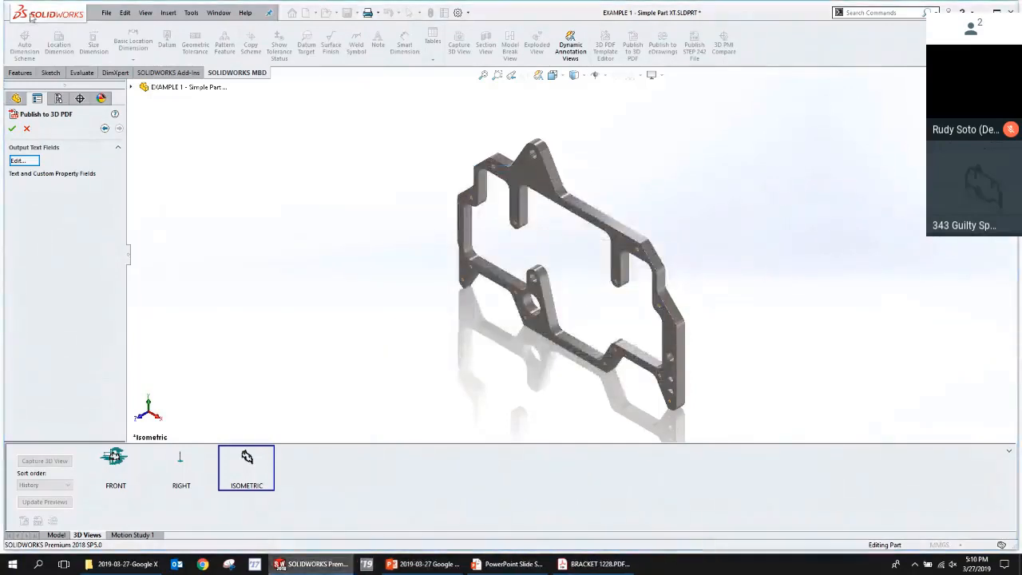
# Accept the 3D PDF settings to bring up the save dialog and cancel the save.
pyautogui.click(12, 128)
pyautogui.click(806, 412)
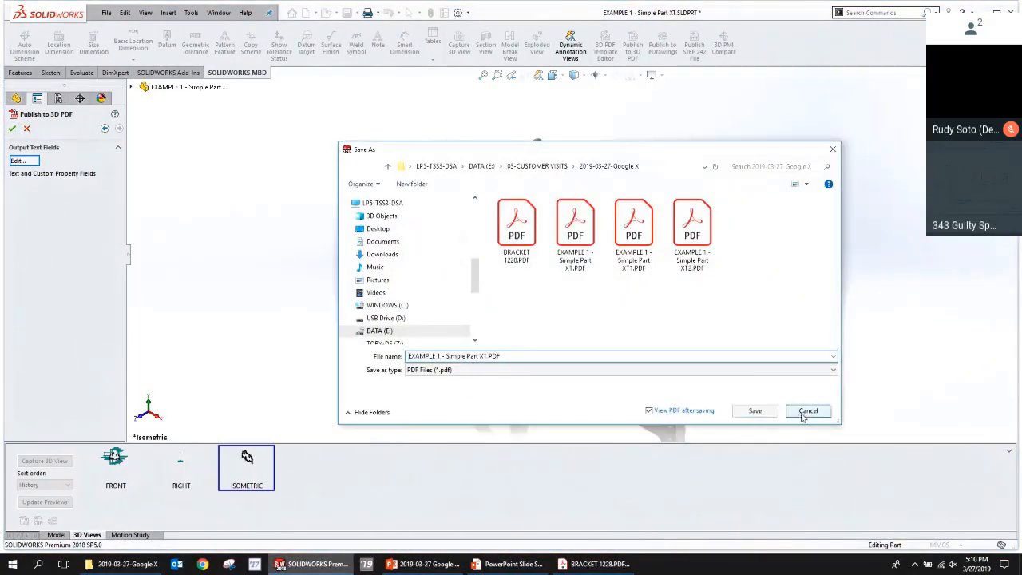
# Return to the PDF view and attachment settings and attach the file Example 4 - TURNED PART.SLDPRT.
pyautogui.click(105, 128)
pyautogui.scroll(-1, 30, 392)
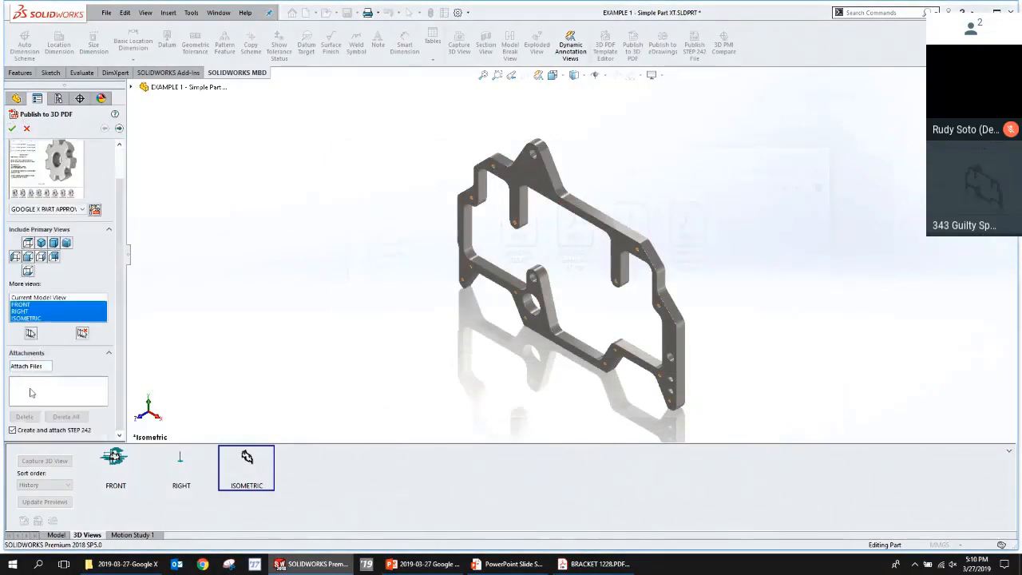
pyautogui.click(38, 368)
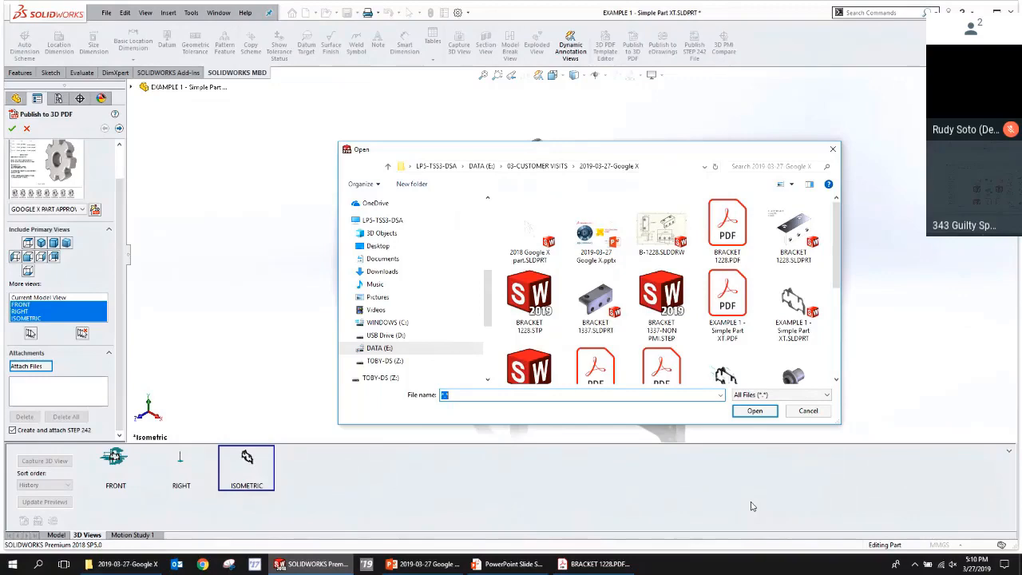
pyautogui.scroll(-2, 793, 359)
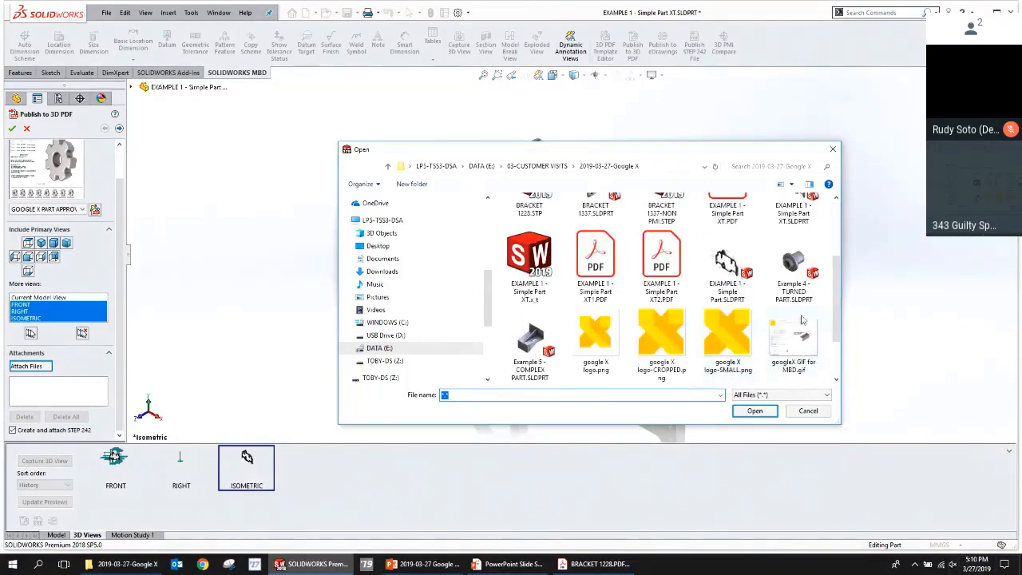
pyautogui.doubleClick(802, 272)
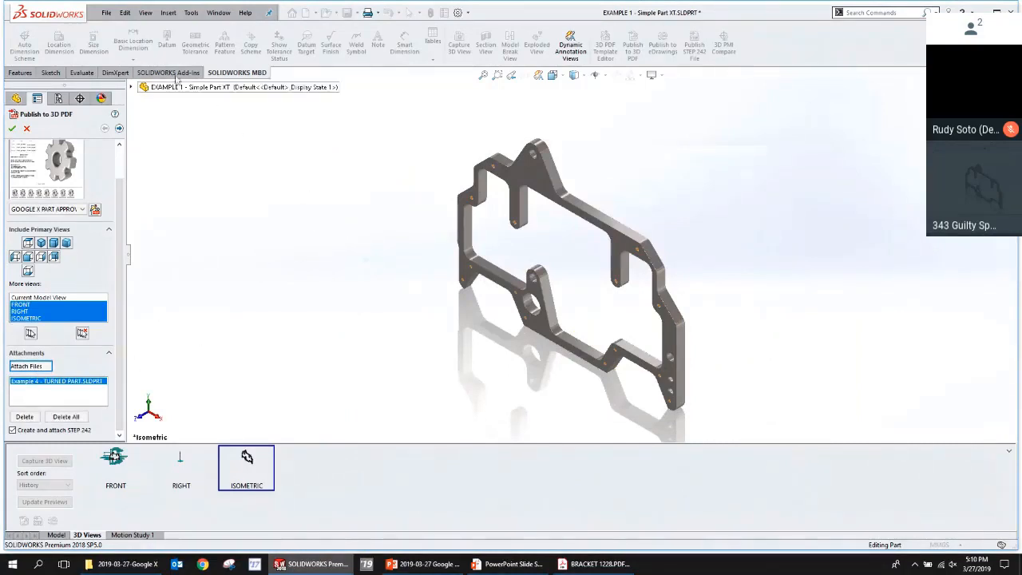
# Accept the 3D PDF settings and save the file as "Sample part IMPORTED", with the PDF opening after saving.
pyautogui.click(118, 128)
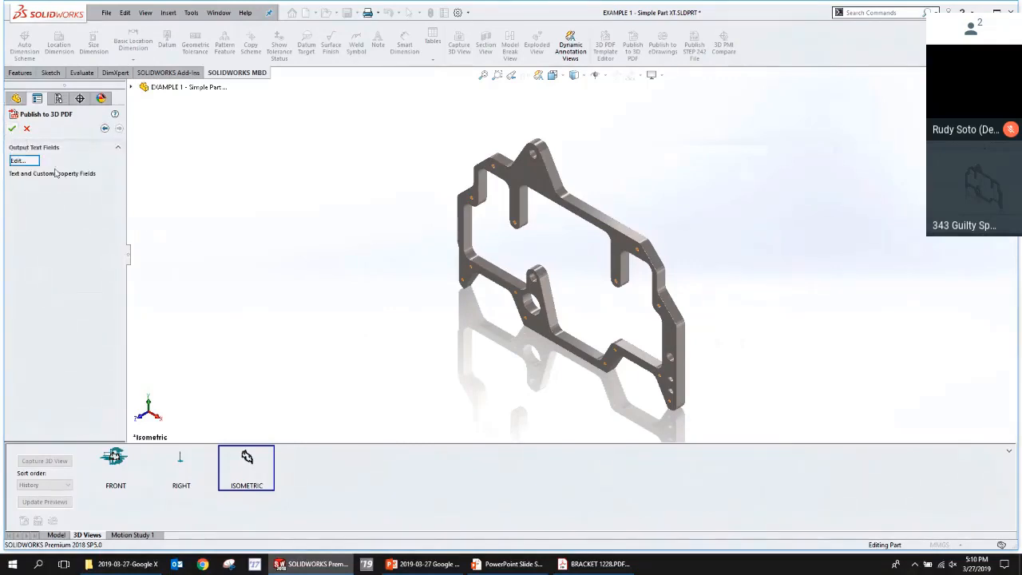
pyautogui.click(13, 128)
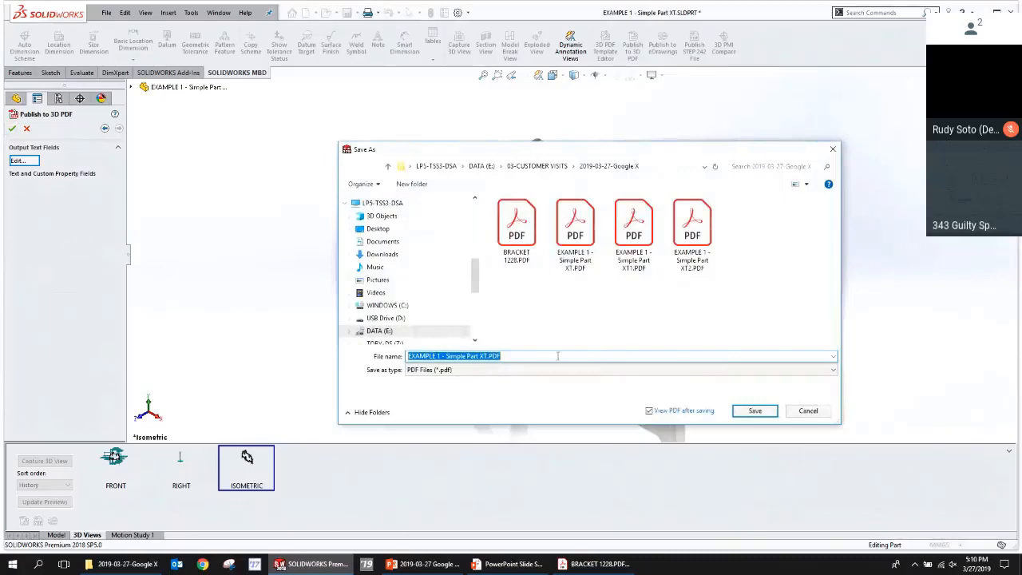
pyautogui.write('Sample part IMPORTED')
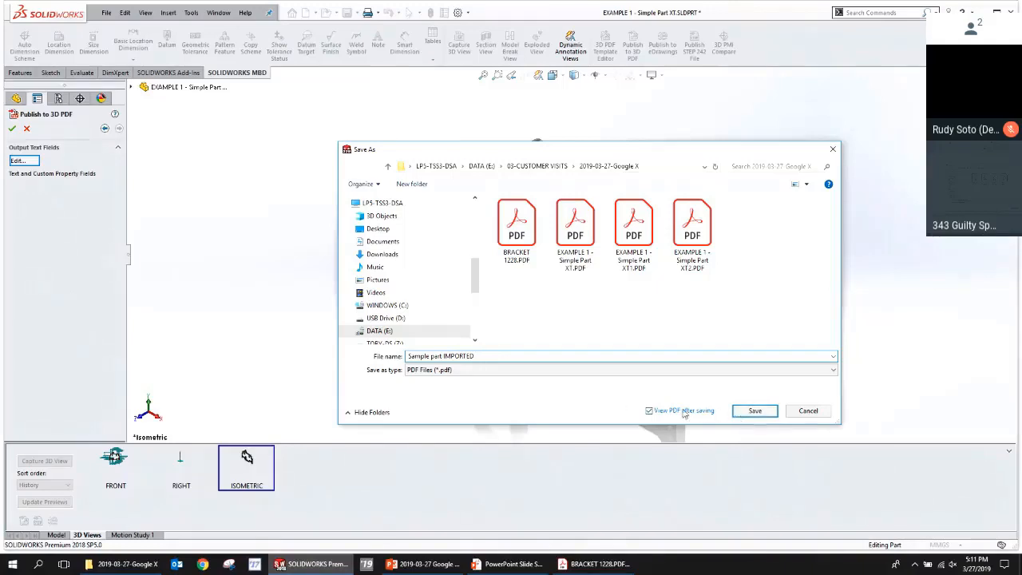
pyautogui.click(754, 410)
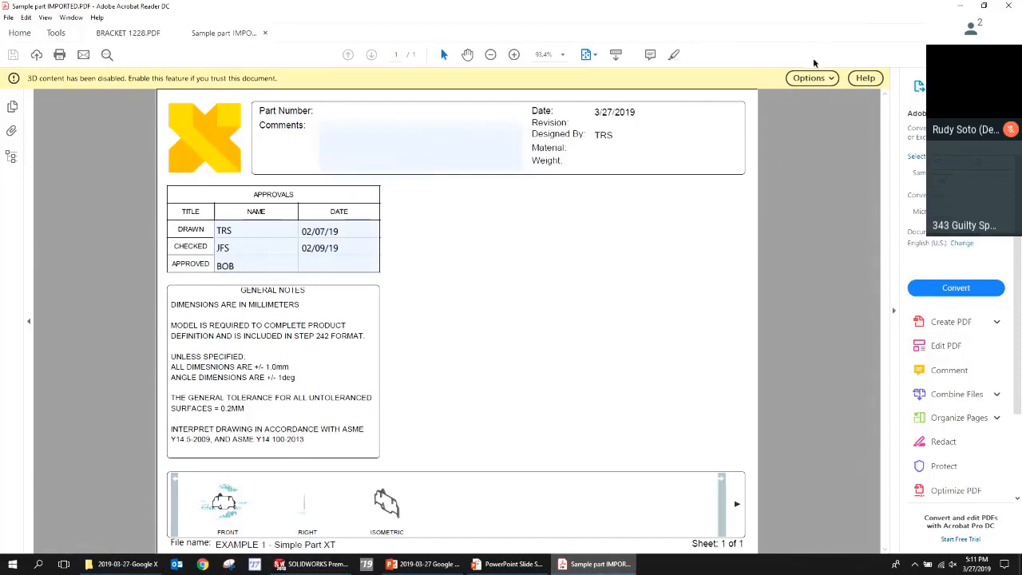
# Trust the published PDF one time only and activate its 3D model.
pyautogui.click(838, 79)
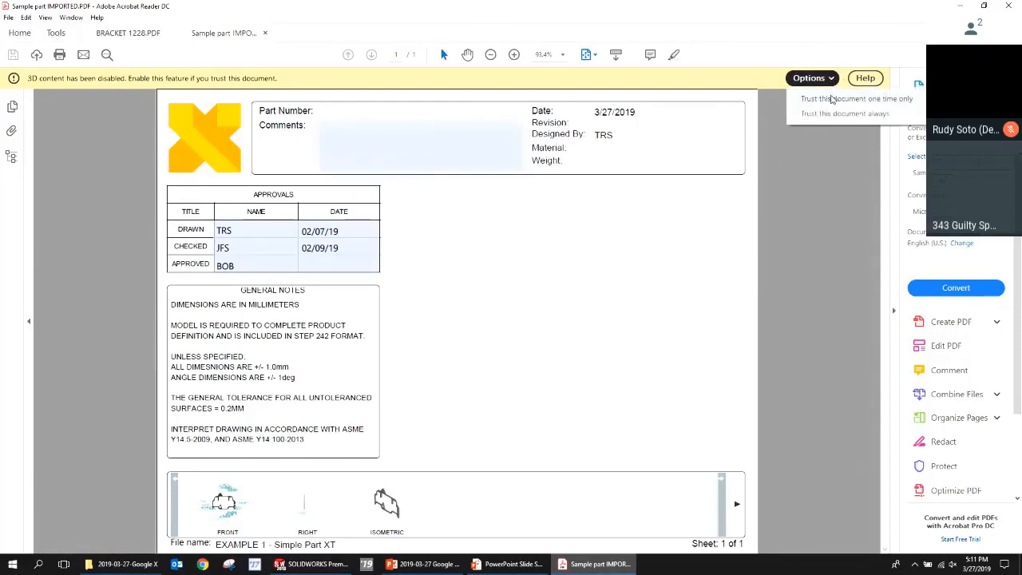
pyautogui.click(831, 99)
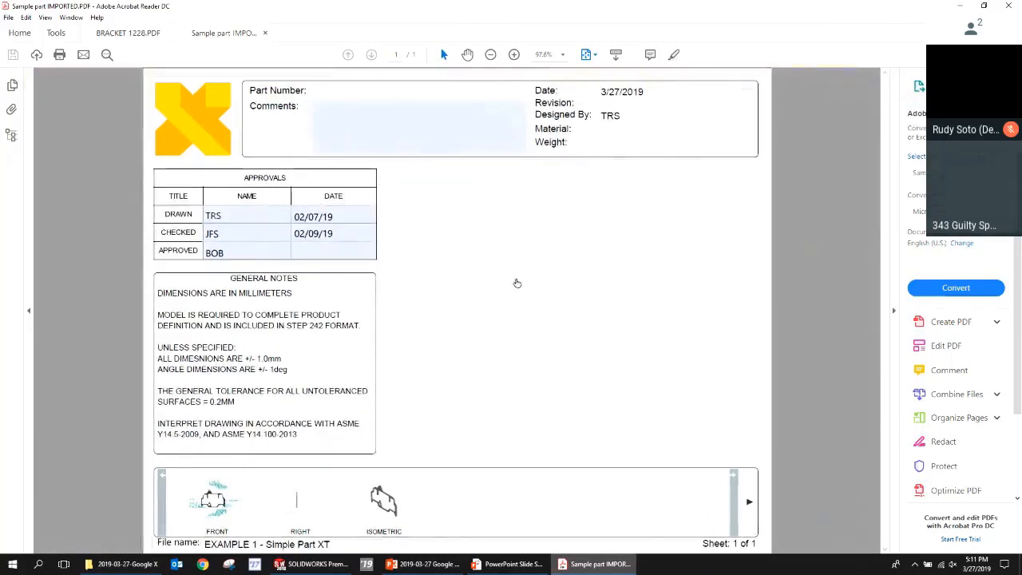
pyautogui.click(534, 284)
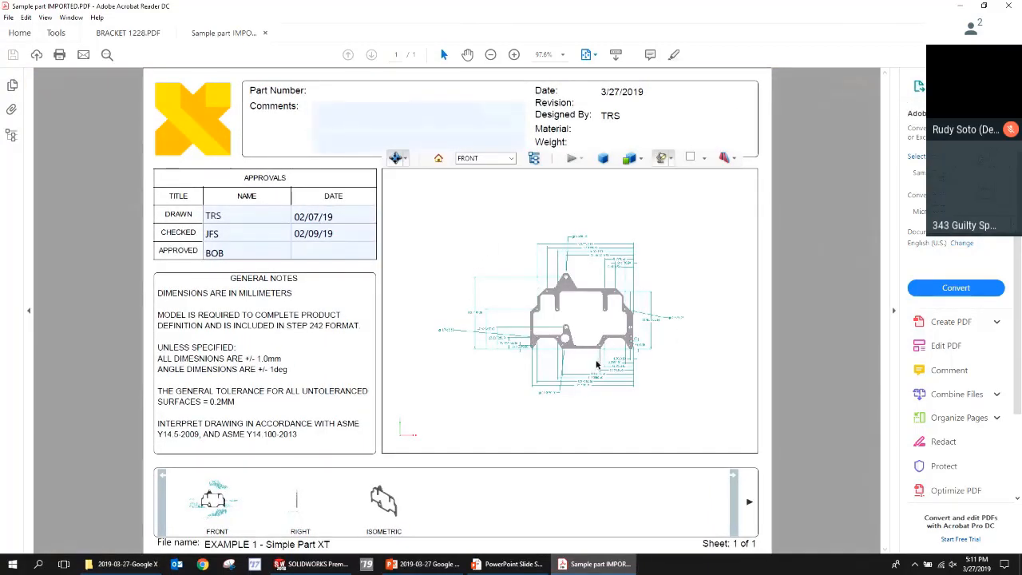
# Go through the PDF's RIGHT, ISOMETRIC and FRONT views, enlarging the RIGHT view to read its thickness dimension.
pyautogui.click(304, 505)
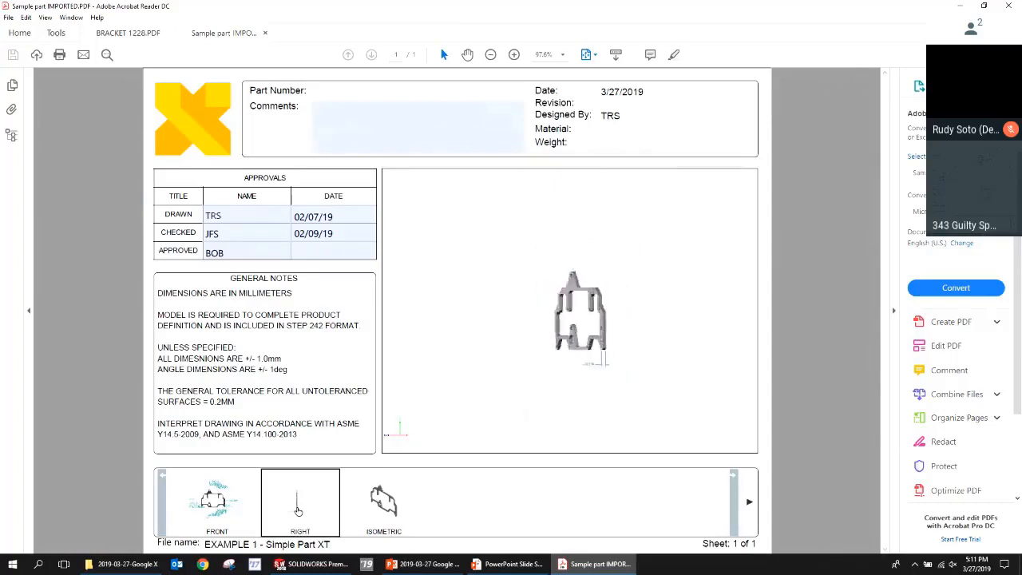
pyautogui.click(377, 500)
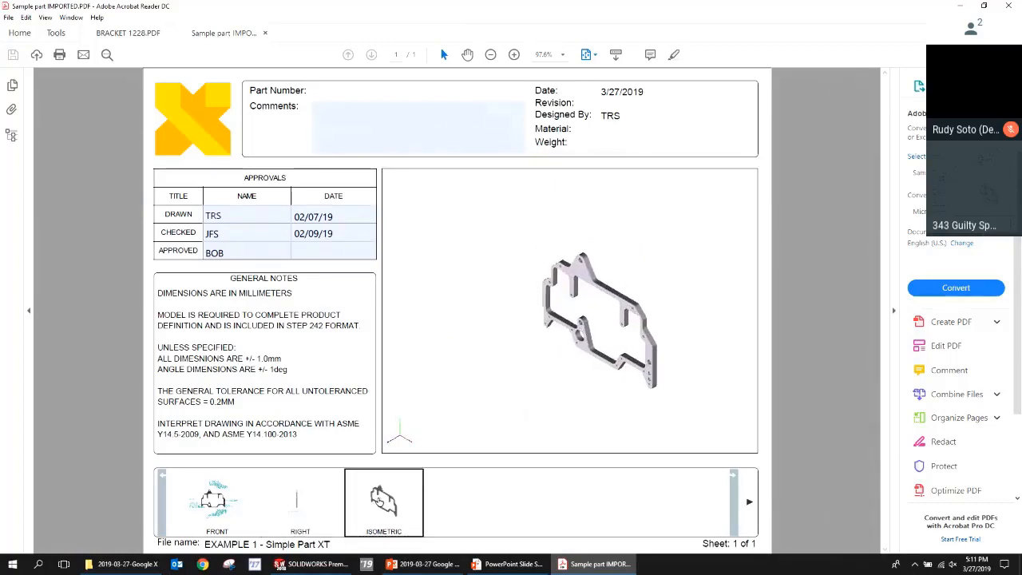
pyautogui.click(292, 509)
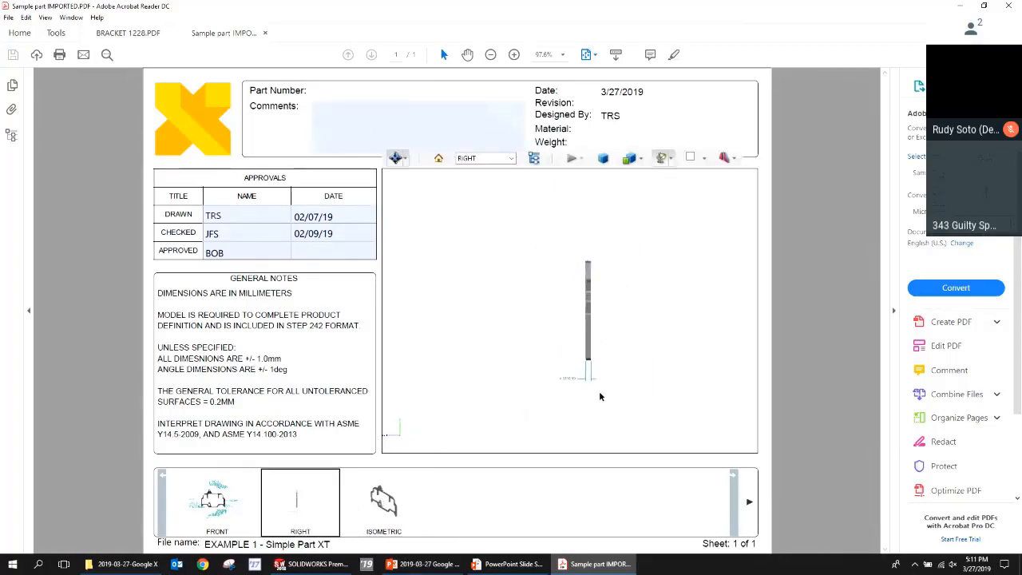
pyautogui.moveTo(627, 394); pyautogui.dragTo(619, 355)
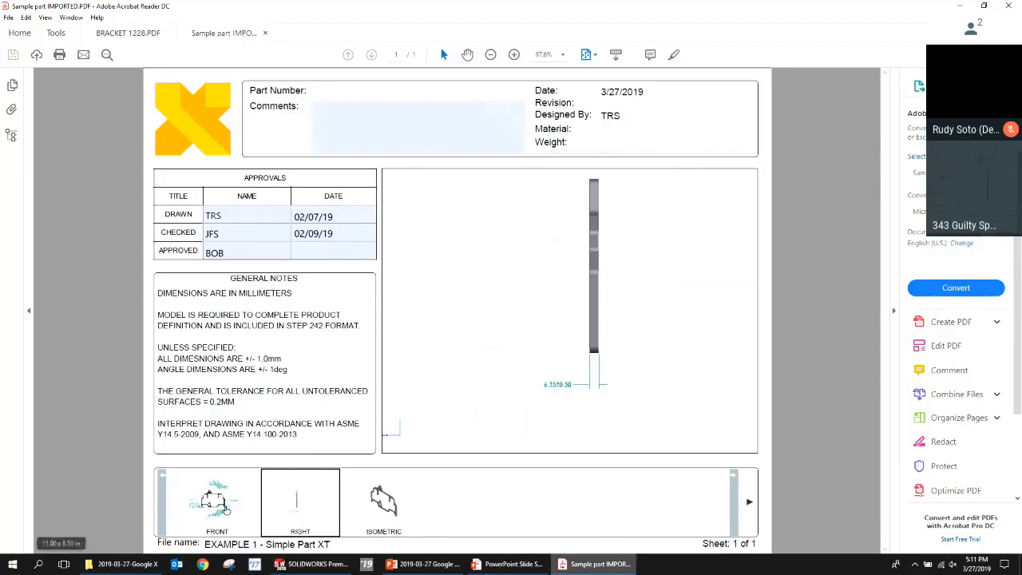
pyautogui.click(226, 508)
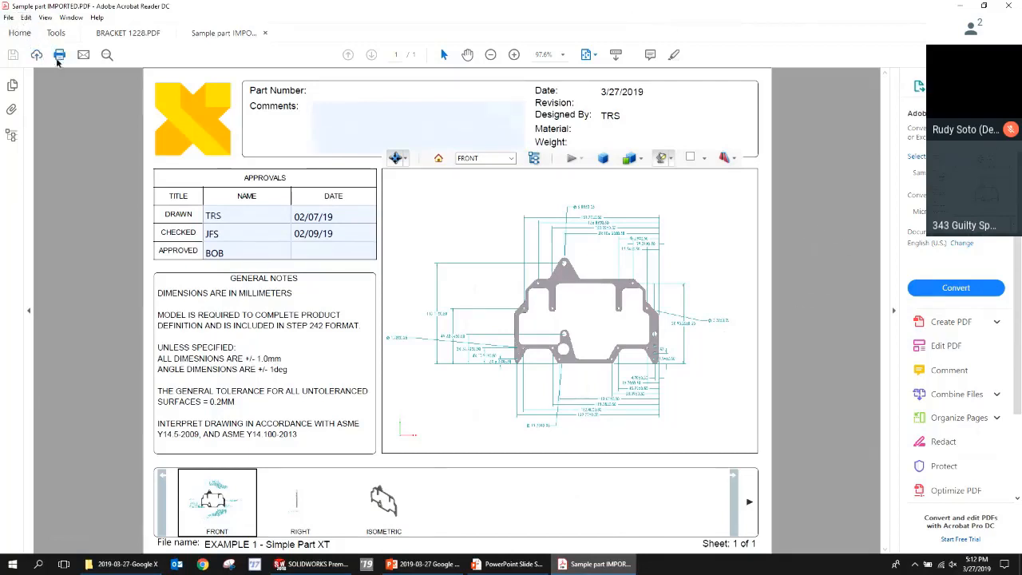
# Rotate and enlarge the model from the FRONT view to examine its dimensions in 3D.
pyautogui.moveTo(512, 344); pyautogui.dragTo(481, 331)
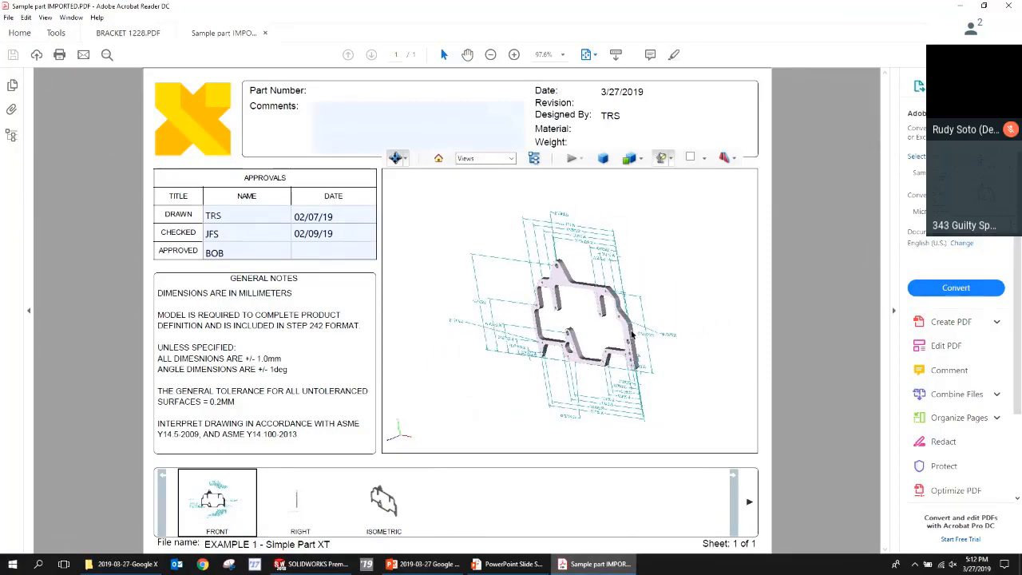
pyautogui.scroll(-1, 627, 339)
pyautogui.scroll(4, 626, 339)
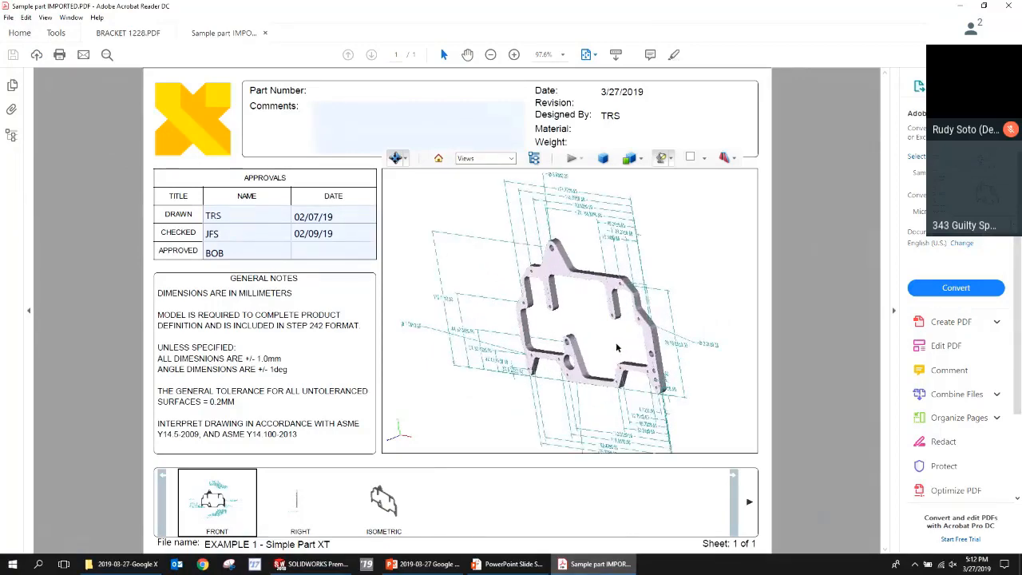
pyautogui.moveTo(616, 347); pyautogui.dragTo(600, 347)
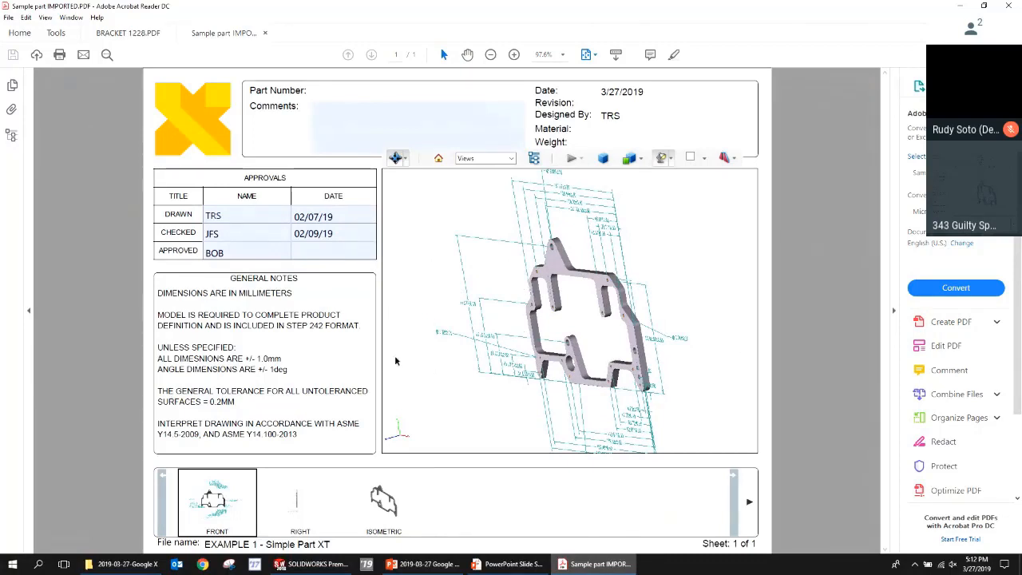
# Switch to the RIGHT view and expand the model tree's part, Default and 3D PMI branches to review the listed annotations.
pyautogui.click(289, 499)
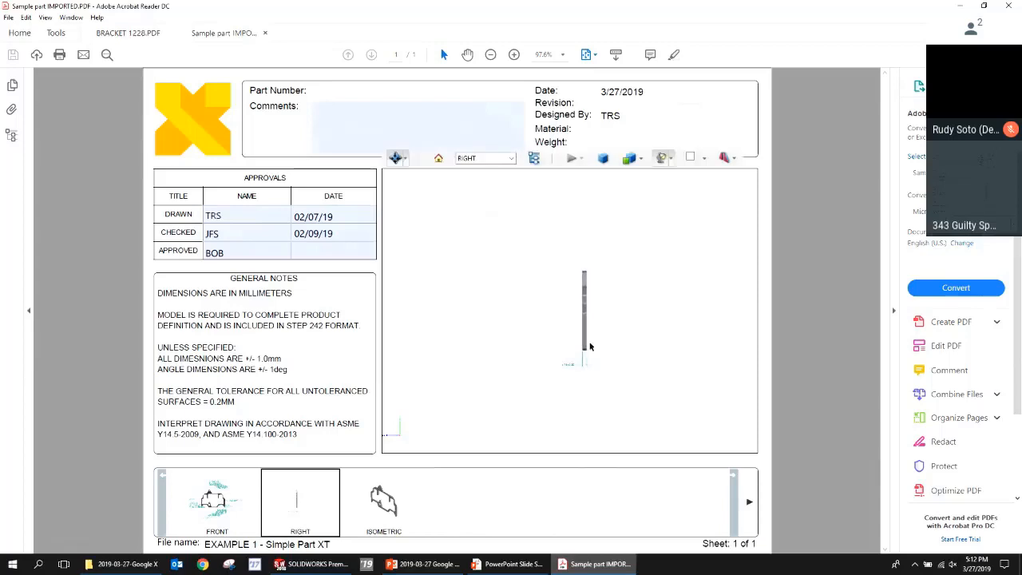
pyautogui.click(536, 158)
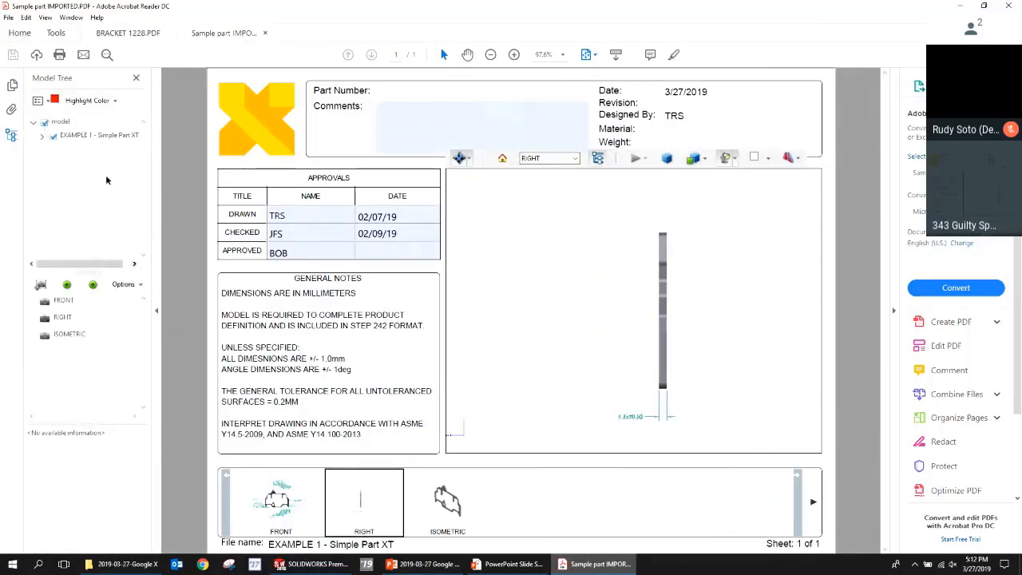
pyautogui.click(42, 136)
pyautogui.click(51, 150)
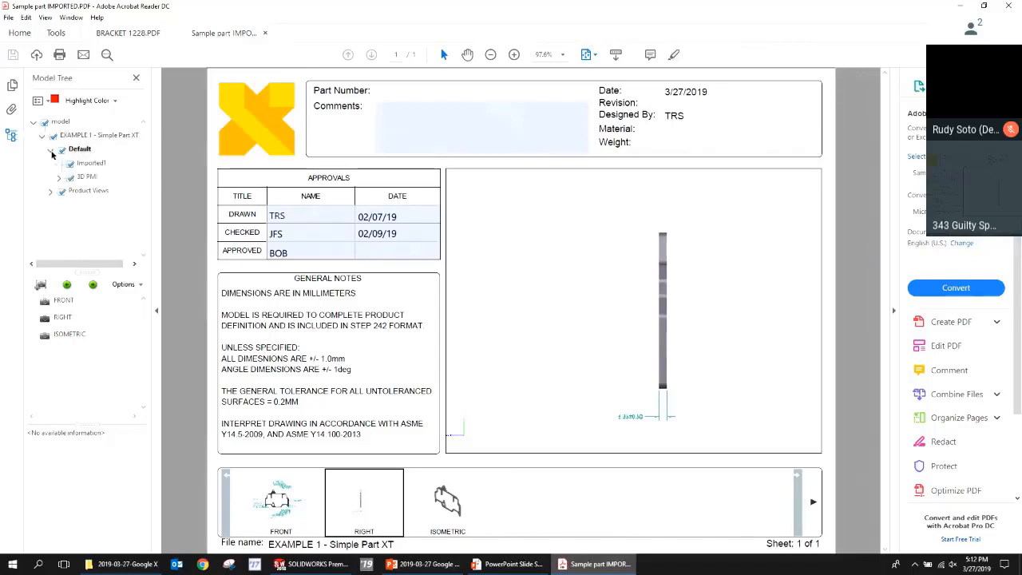
pyautogui.click(58, 177)
pyautogui.scroll(-2, 84, 204)
pyautogui.scroll(2, 88, 192)
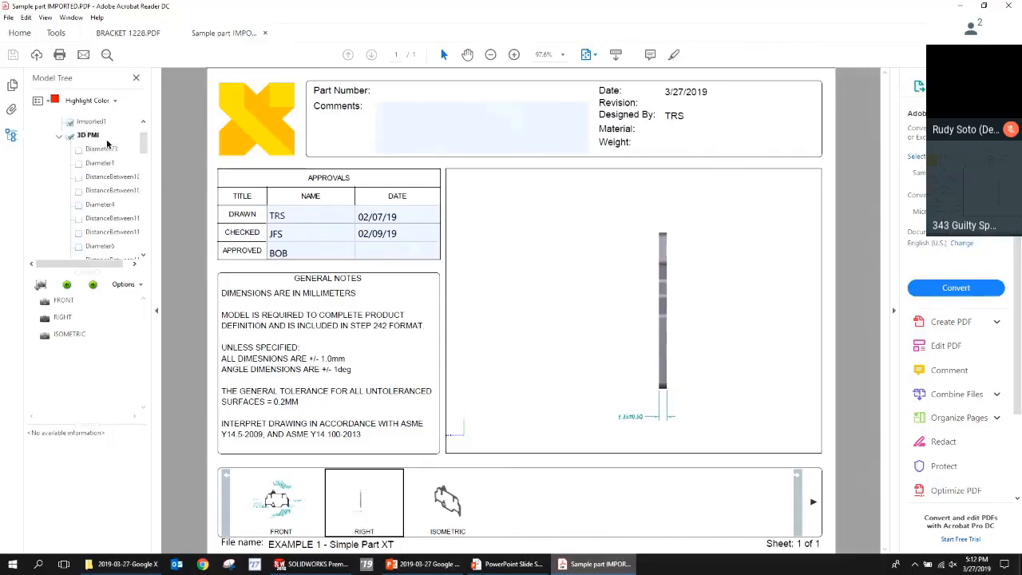
pyautogui.scroll(-8, 89, 192)
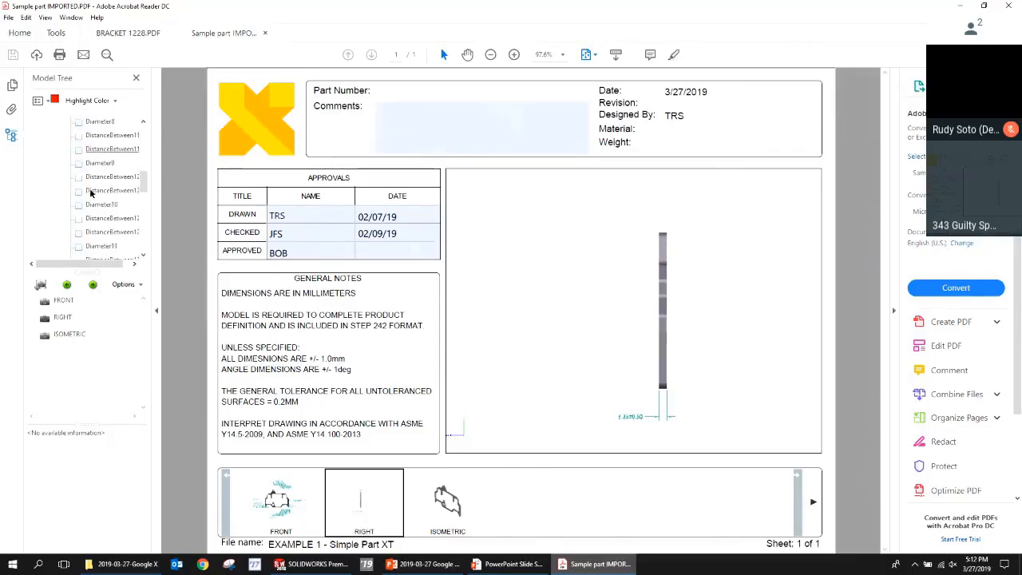
# Rotate the model and show Diameter12 and the distance annotations directly before and after it in the 3D PMI list.
pyautogui.moveTo(623, 332); pyautogui.dragTo(505, 351)
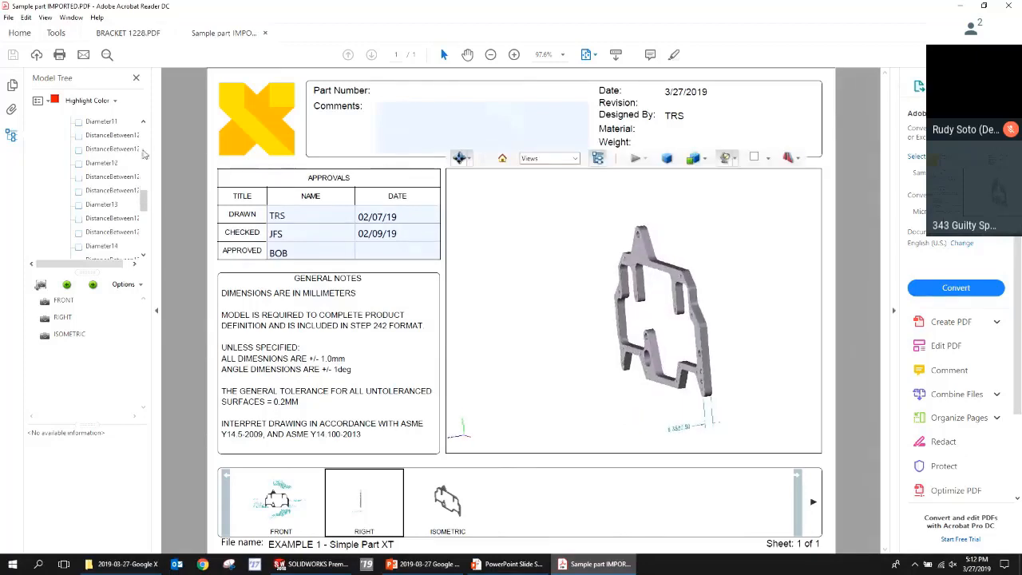
pyautogui.click(79, 149)
pyautogui.click(79, 163)
pyautogui.click(79, 176)
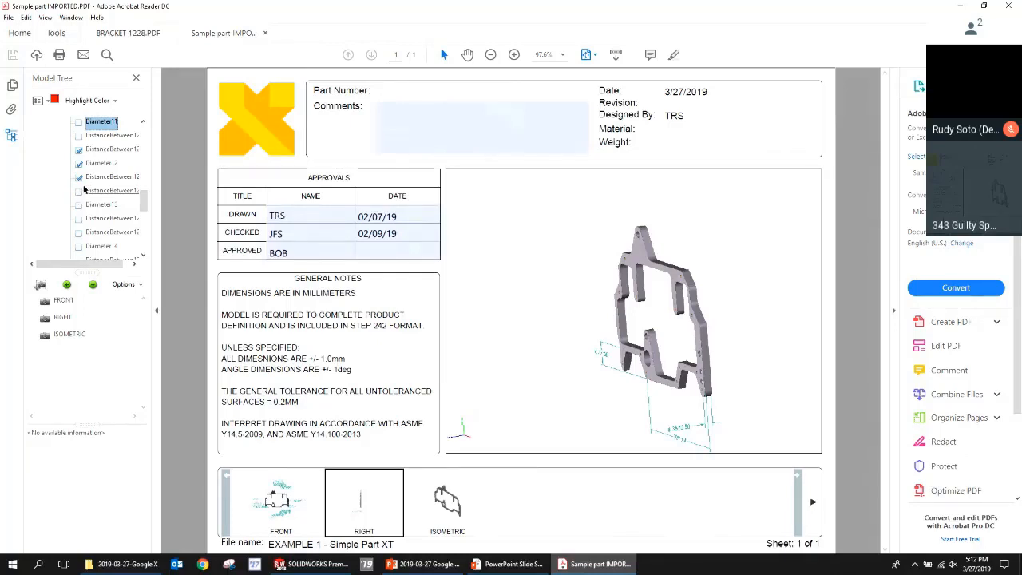
# Display the files attached to Sample part IMPORTED.PDF, close that document and minimize the PDF reader.
pyautogui.click(12, 108)
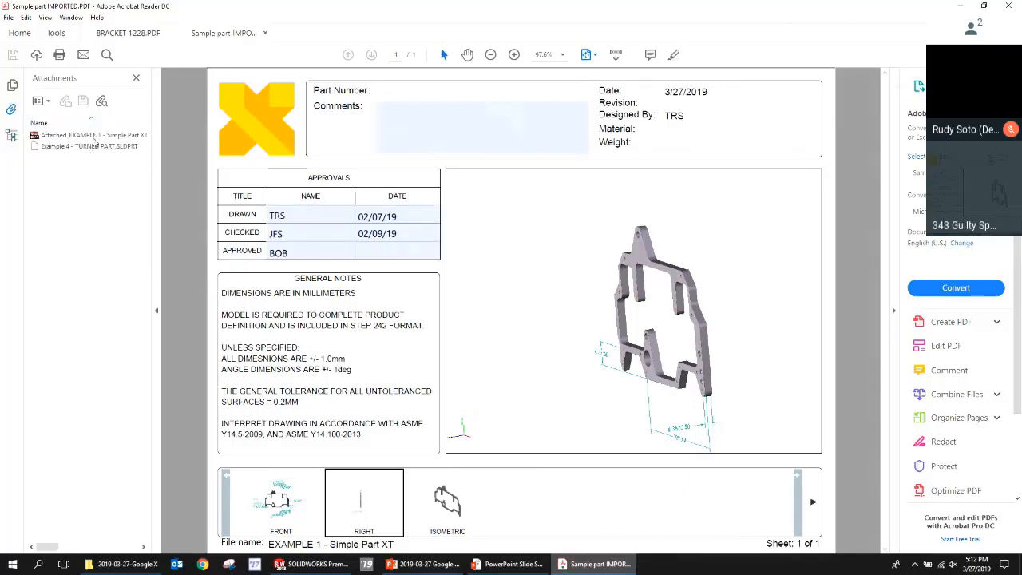
pyautogui.click(263, 34)
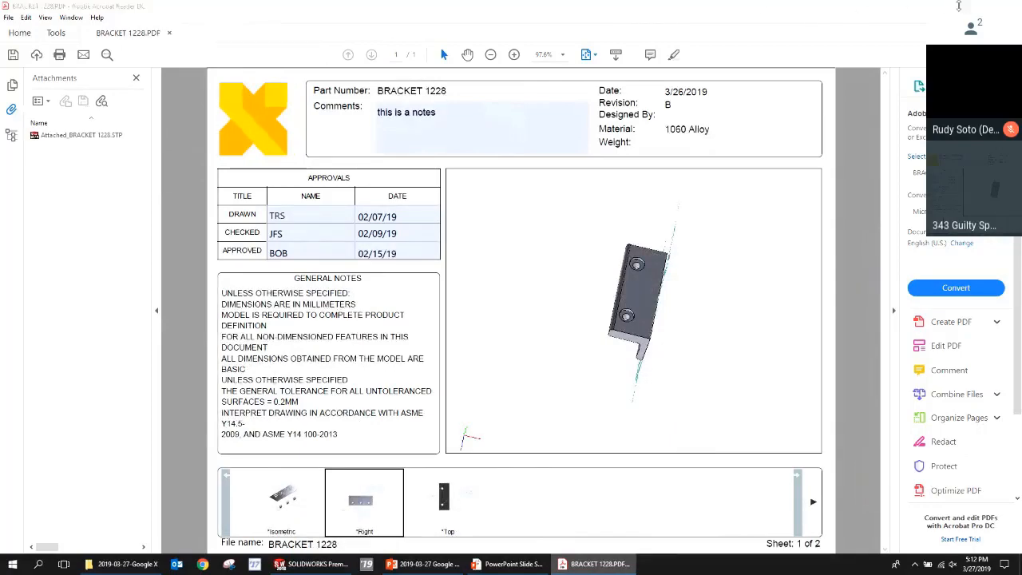
pyautogui.click(960, 6)
# Switch to File Explorer and copy Sample part IMPORTED.PDF from the 2019-03-27-Google X folder into the PDMTOBY vault.
pyautogui.click(143, 566)
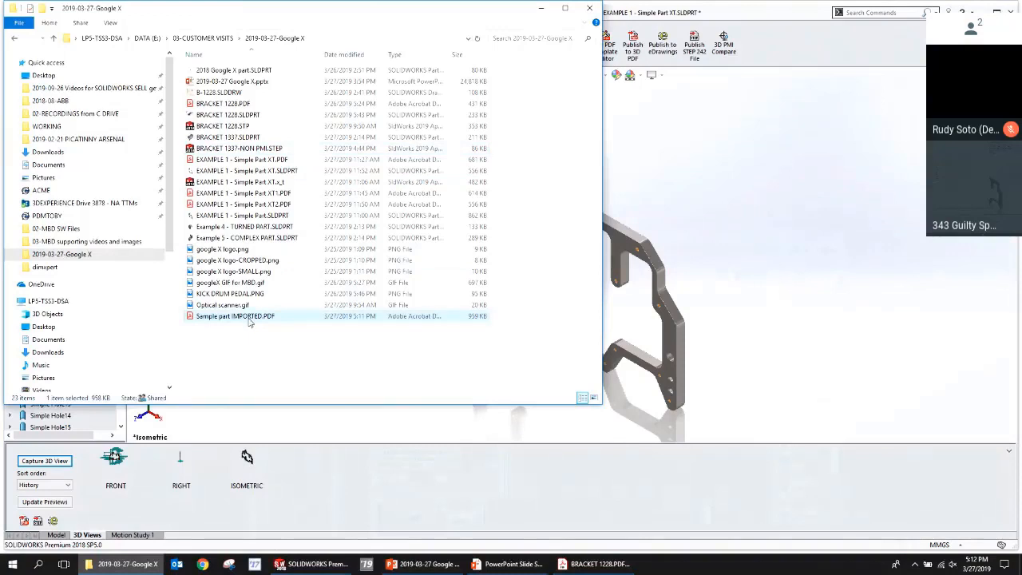
pyautogui.rightClick(250, 321)
pyautogui.click(286, 461)
pyautogui.click(46, 215)
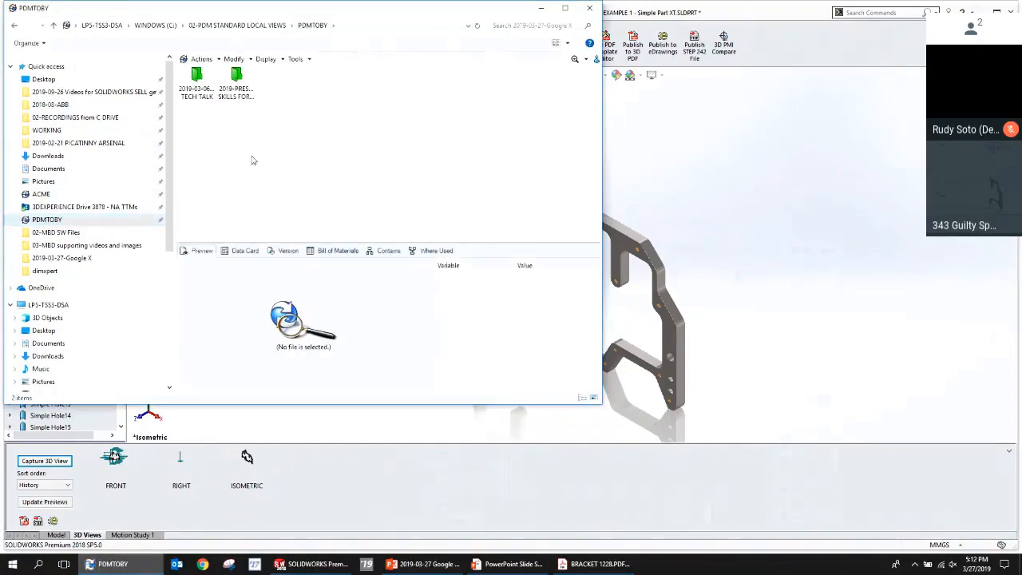
pyautogui.rightClick(256, 149)
pyautogui.click(286, 200)
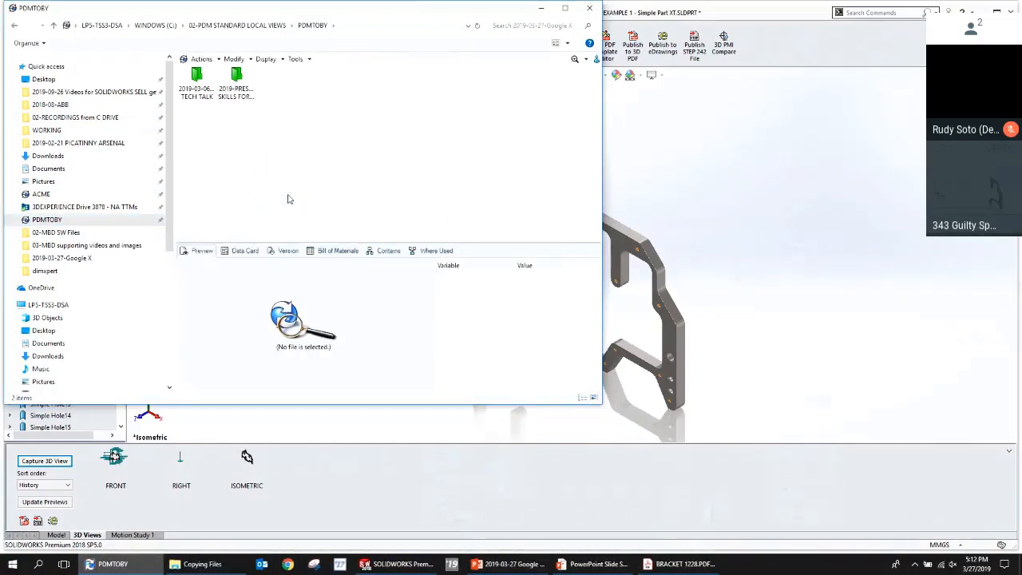
# Bring up the check-in dialog for Sample part IMPORTED.PDF in the vault and cancel it.
pyautogui.click(278, 111)
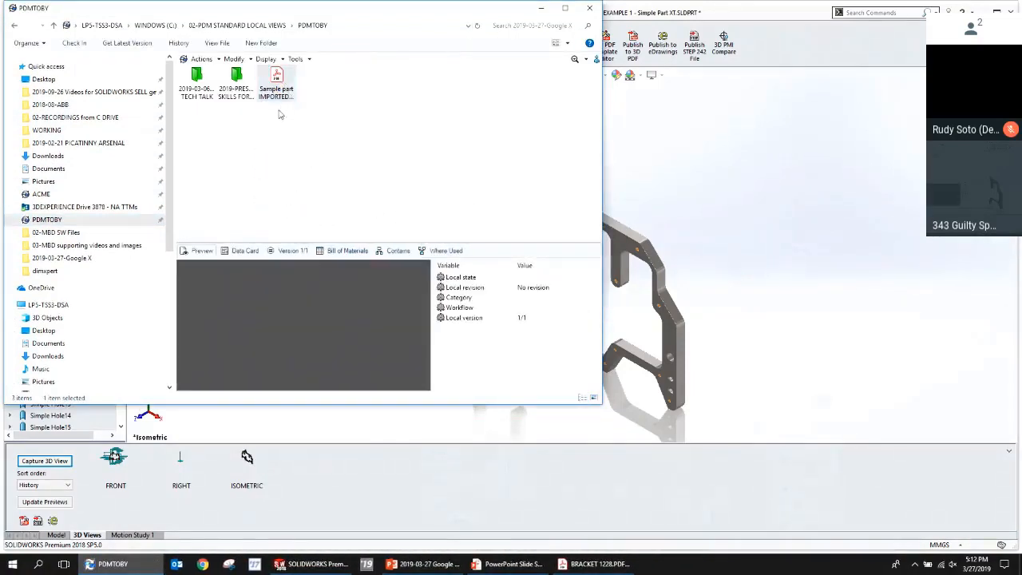
pyautogui.rightClick(278, 74)
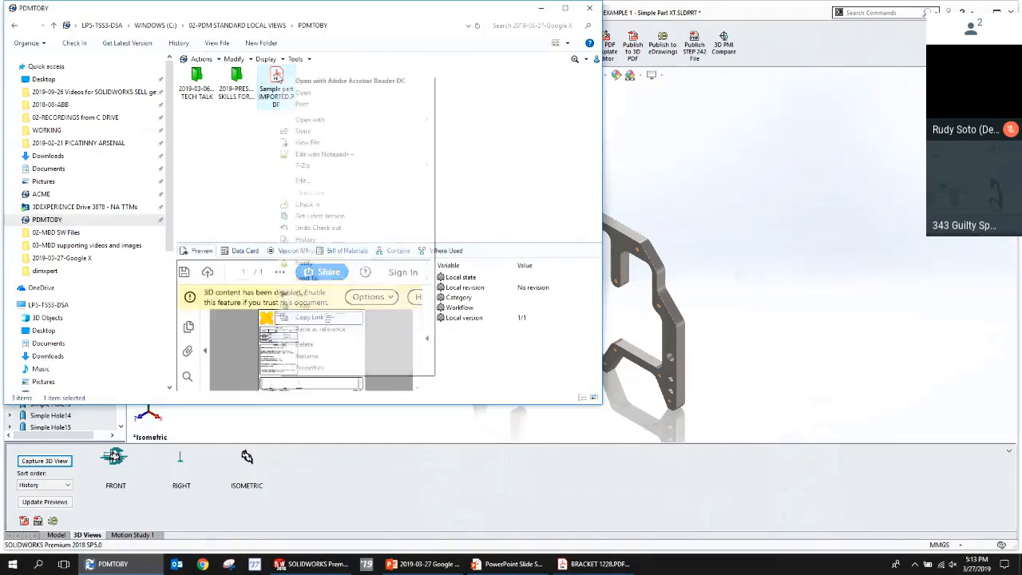
pyautogui.click(334, 205)
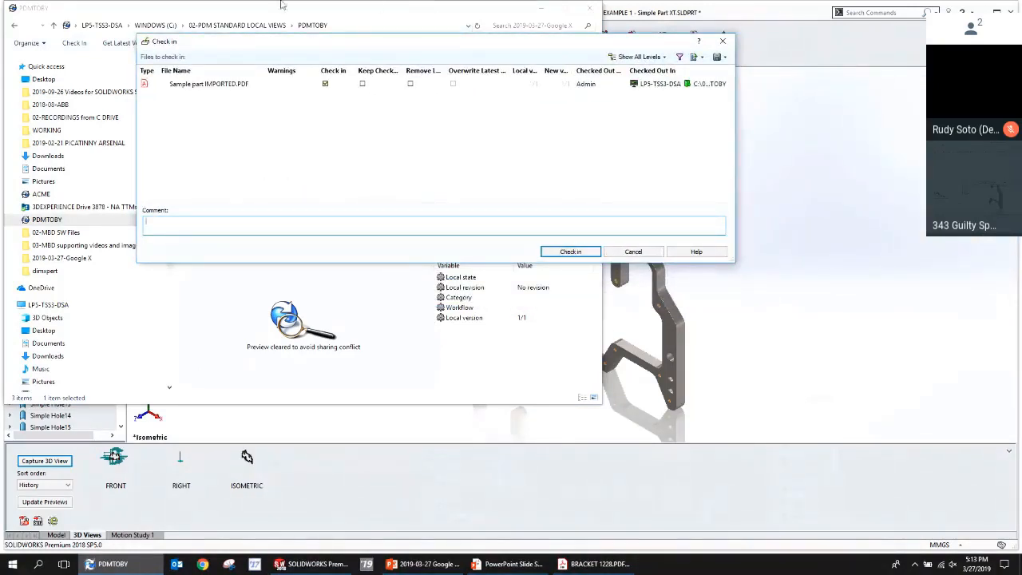
pyautogui.click(631, 254)
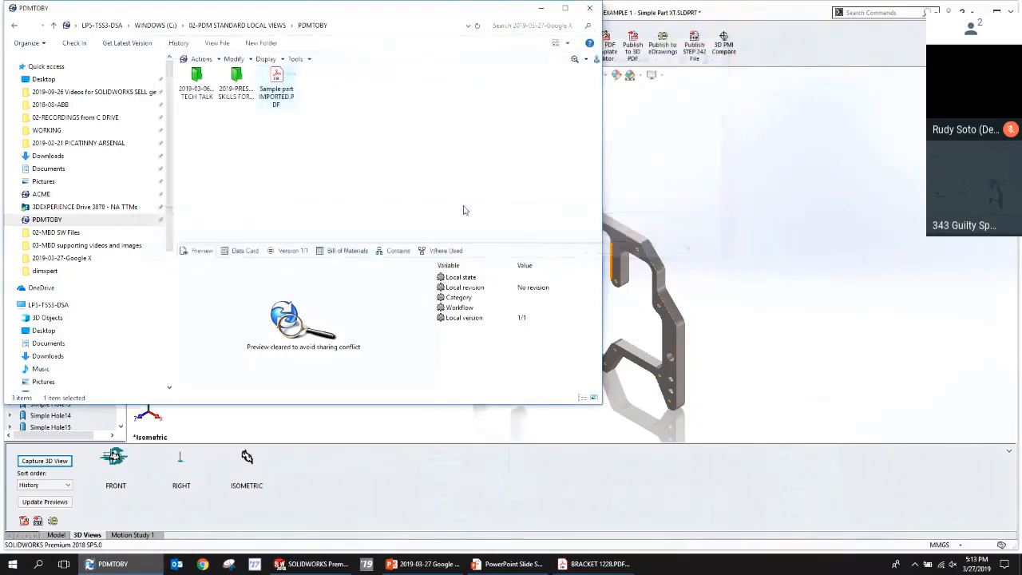
# Minimize File Explorer, switch to the PowerPoint slide show and advance it to the Example 2: Kick Drum Pedal slide.
pyautogui.click(542, 9)
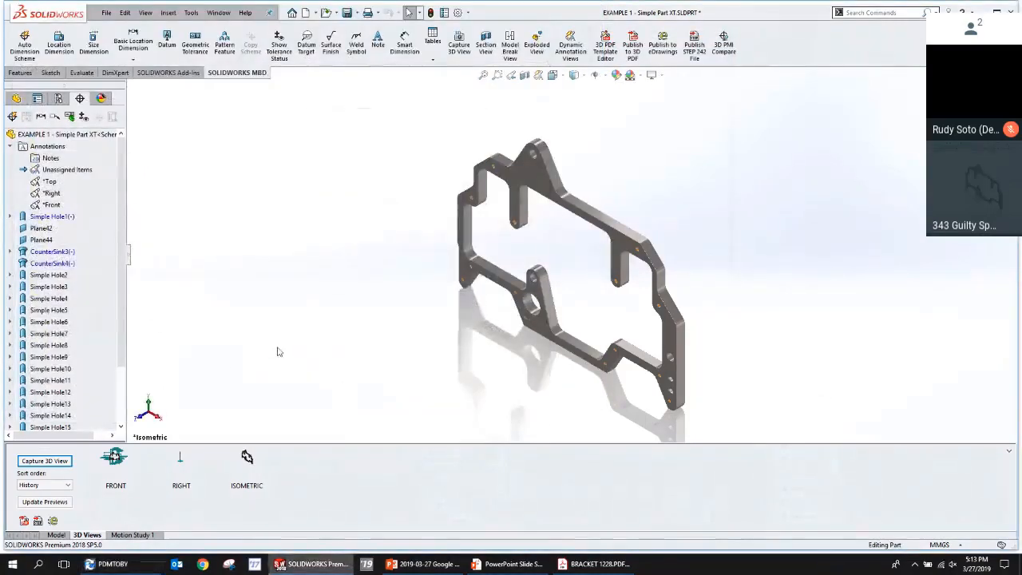
pyautogui.click(512, 567)
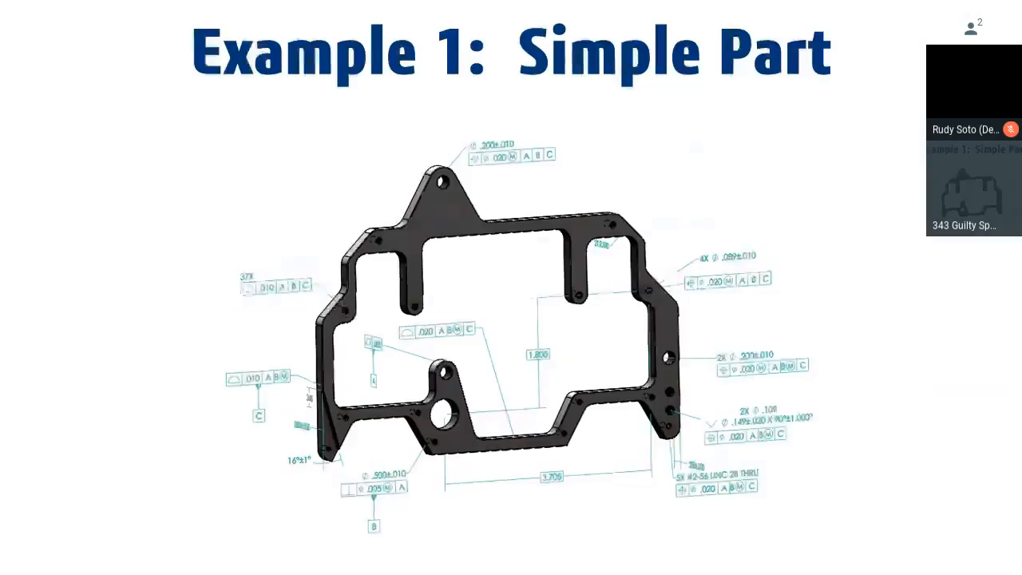
pyautogui.click(343, 168)
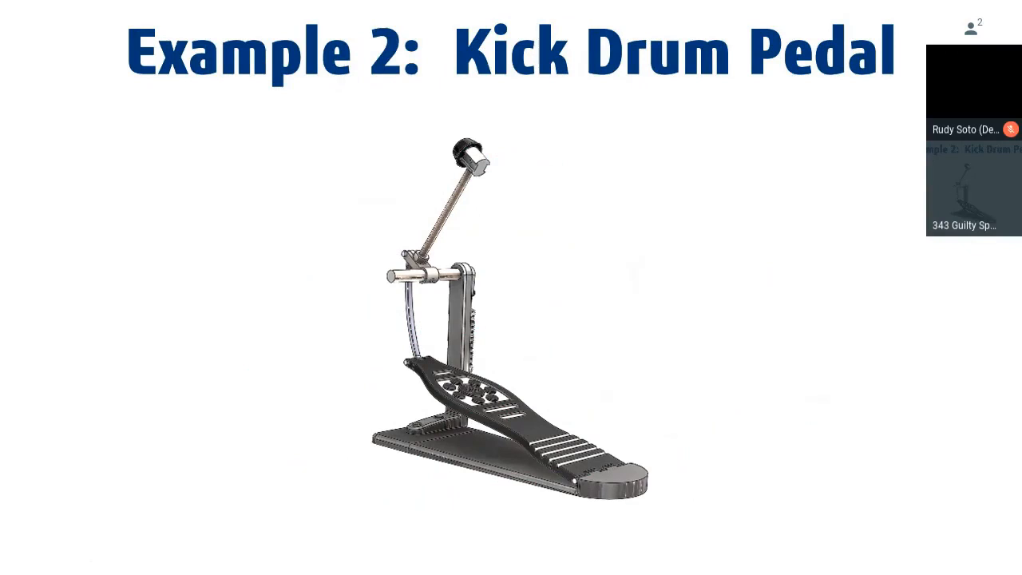
# Switch back to SOLIDWORKS, bring up the KDP-2001 assembly and rotate it to an oblique view.
pyautogui.hotkey('alt', 'Tab')
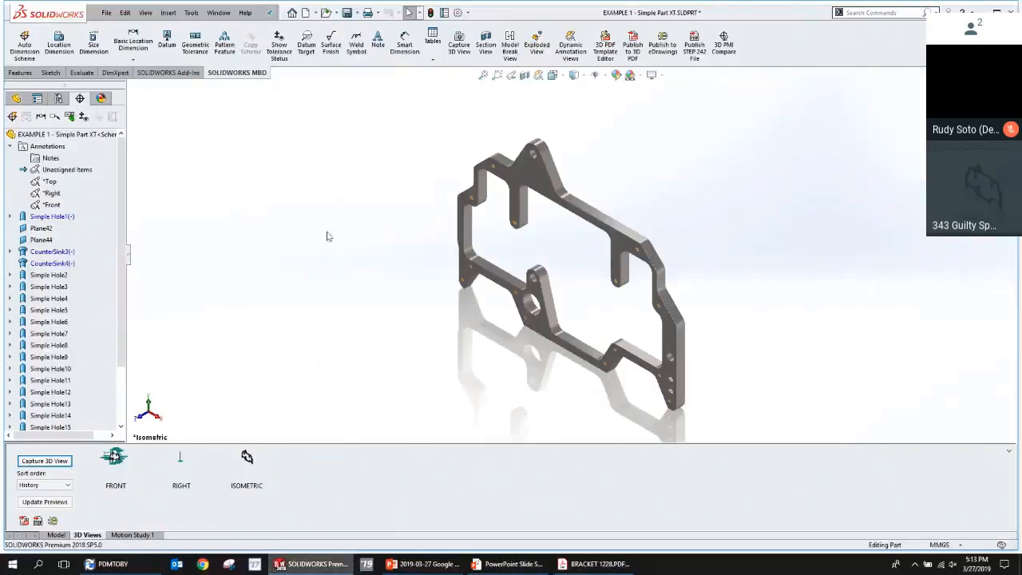
pyautogui.hotkey('ctrl', 'Tab')
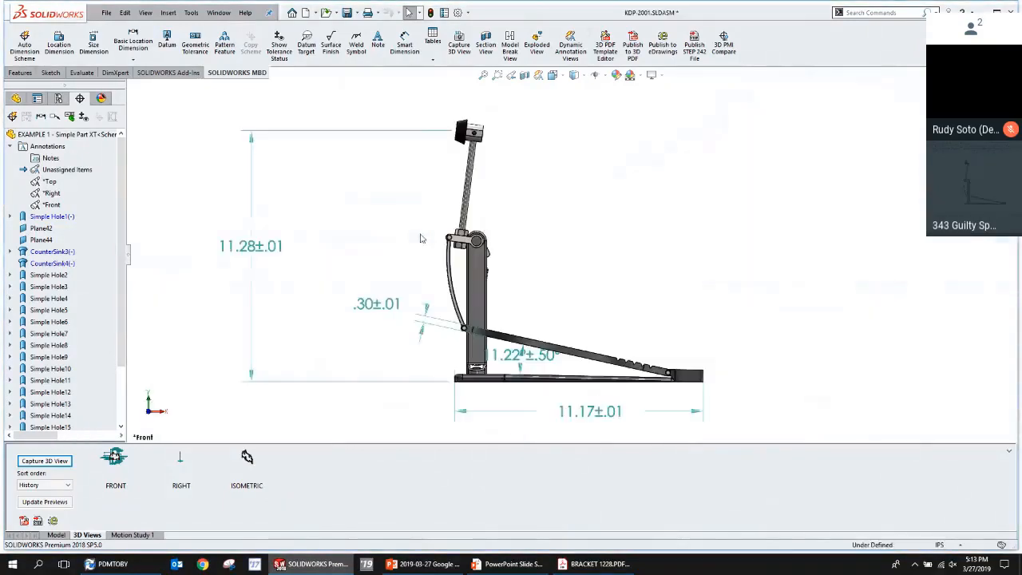
pyautogui.scroll(2, 380, 297)
pyautogui.moveTo(551, 285); pyautogui.dragTo(495, 344, button='middle')
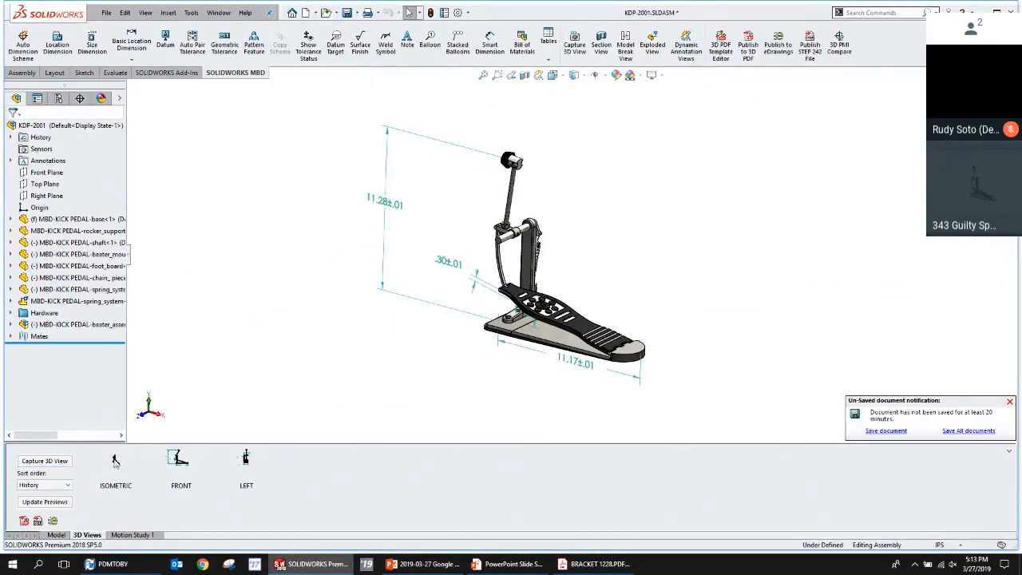
# Delete the ISOMETRIC, FRONT and LEFT 3D views of the assembly.
pyautogui.click(245, 469)
pyautogui.keyDown('ctrl'); pyautogui.click(179, 472); pyautogui.keyUp('ctrl')
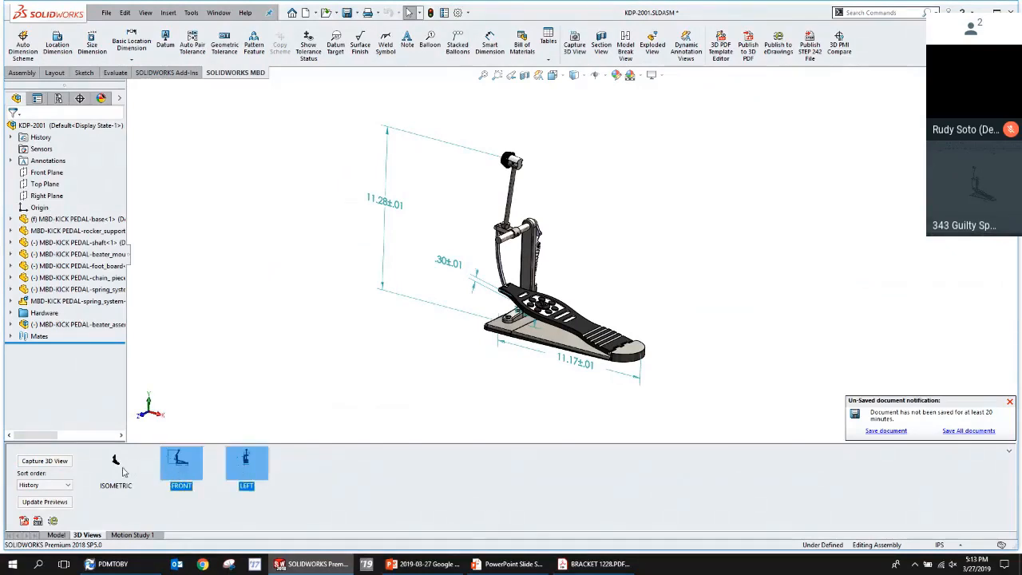
pyautogui.keyDown('ctrl'); pyautogui.click(123, 472); pyautogui.keyUp('ctrl')
pyautogui.press('Delete')
pyautogui.press('Return')
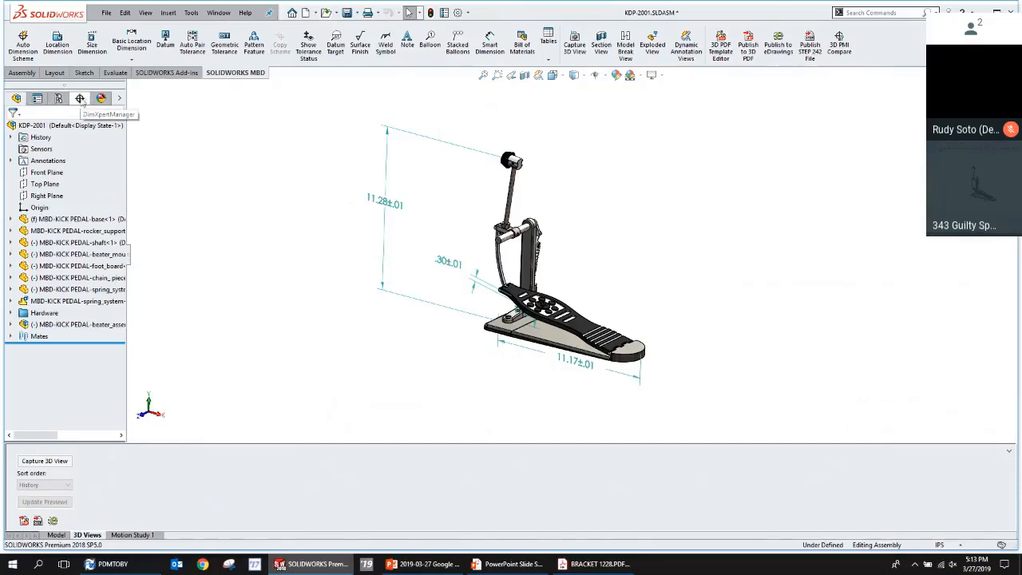
# List the annotation views in the DimXpertManager and activate ISOMETRIC VIEW.
pyautogui.click(80, 99)
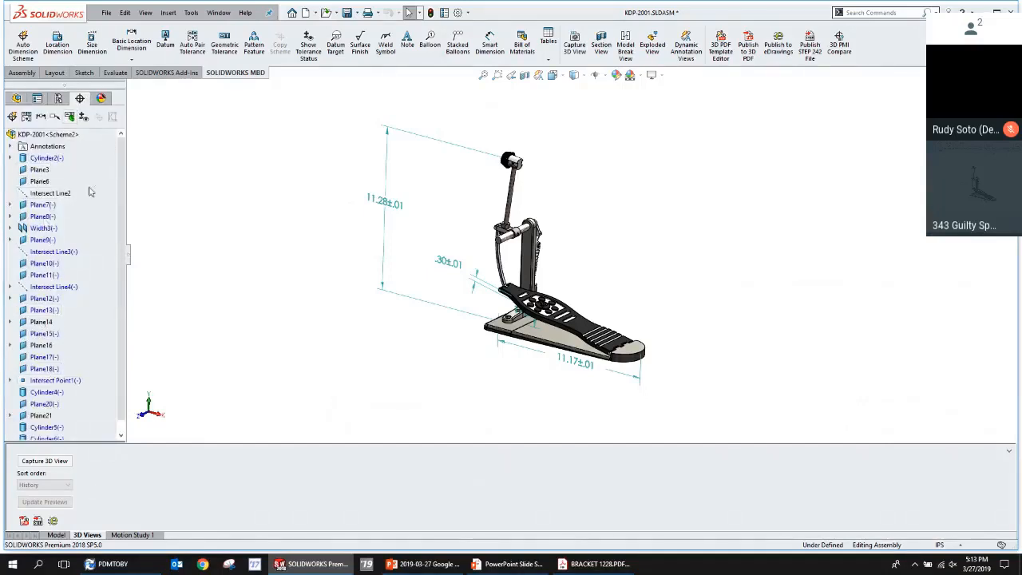
pyautogui.click(12, 148)
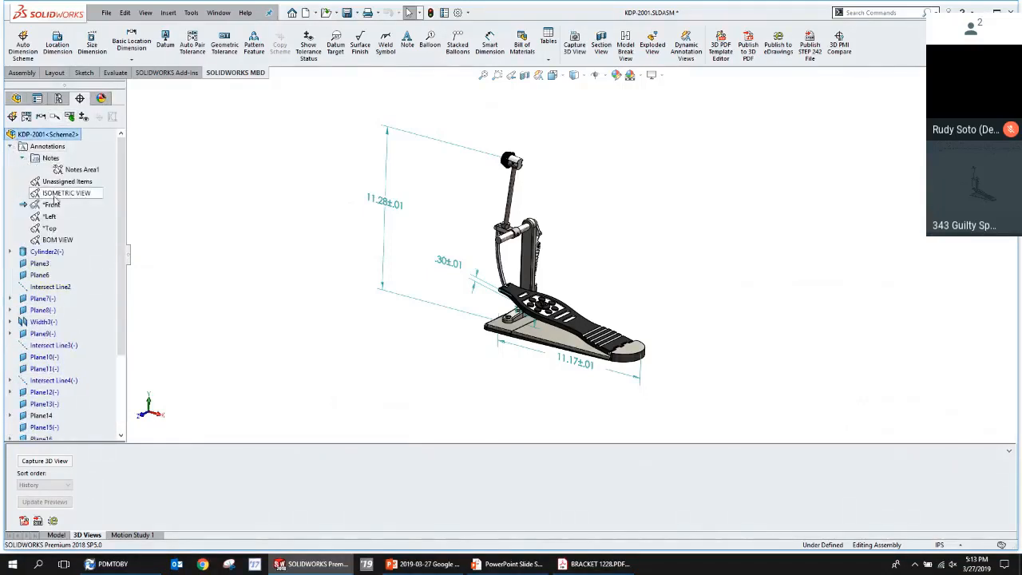
pyautogui.rightClick(70, 199)
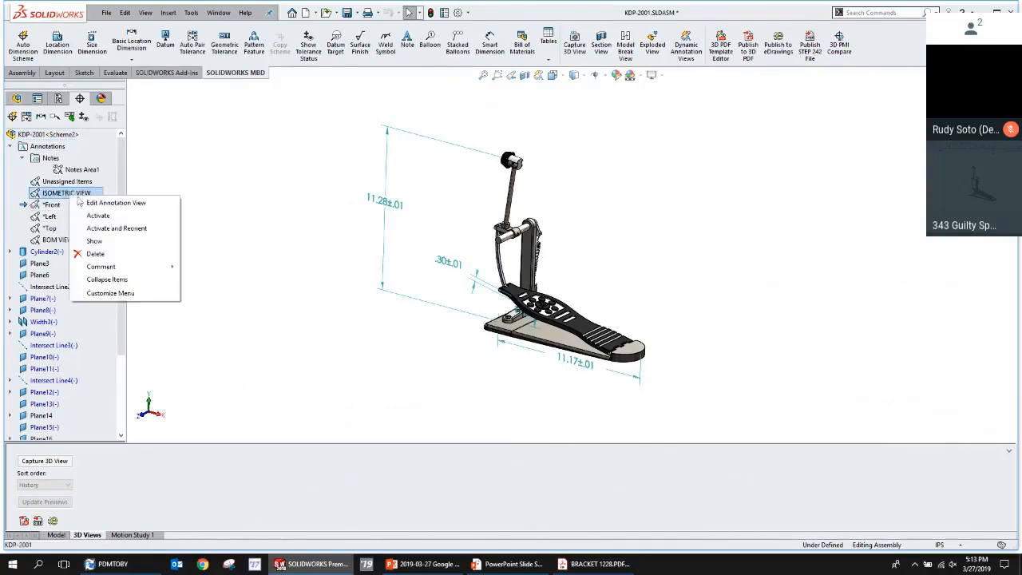
pyautogui.click(92, 212)
# Activate the *Front, *Left and *Top annotation views one after another, reorienting the assembly to each.
pyautogui.rightClick(49, 204)
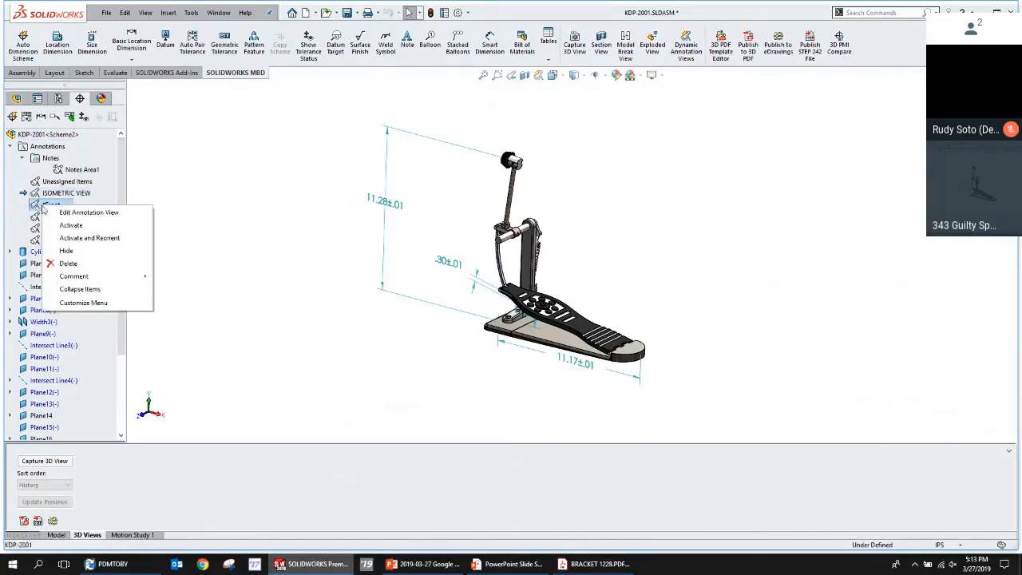
pyautogui.click(73, 224)
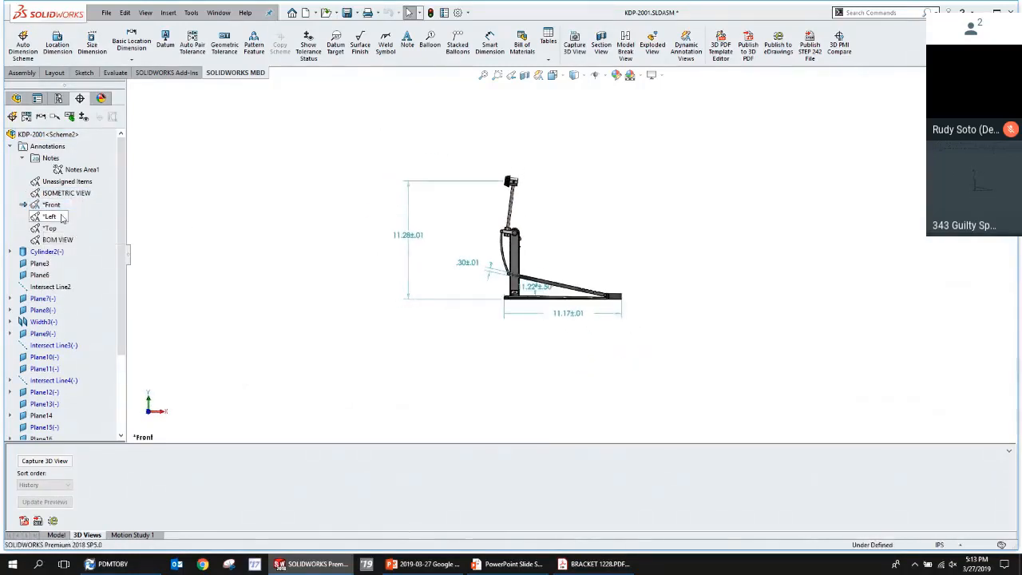
pyautogui.rightClick(51, 223)
pyautogui.click(76, 237)
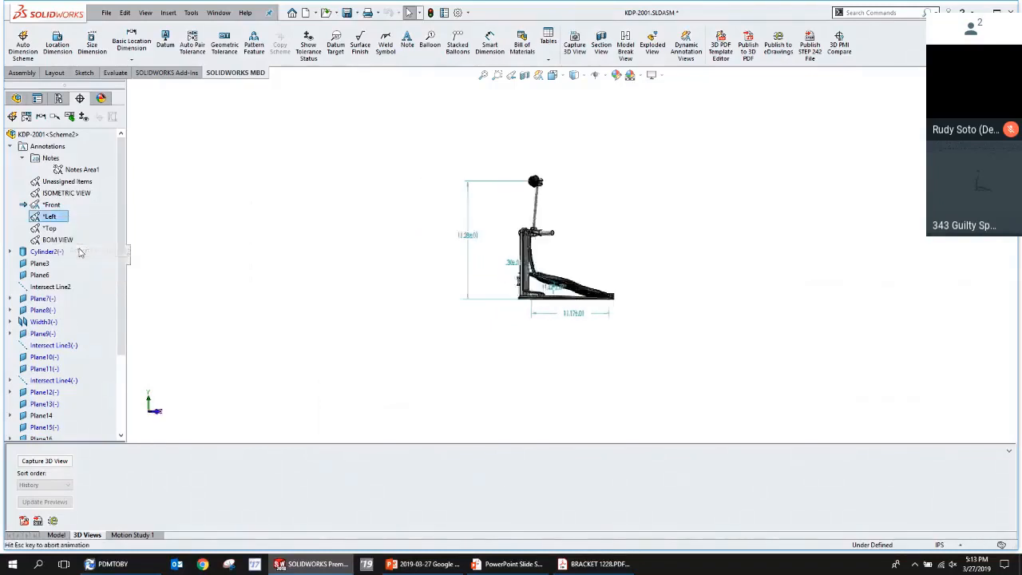
pyautogui.rightClick(56, 228)
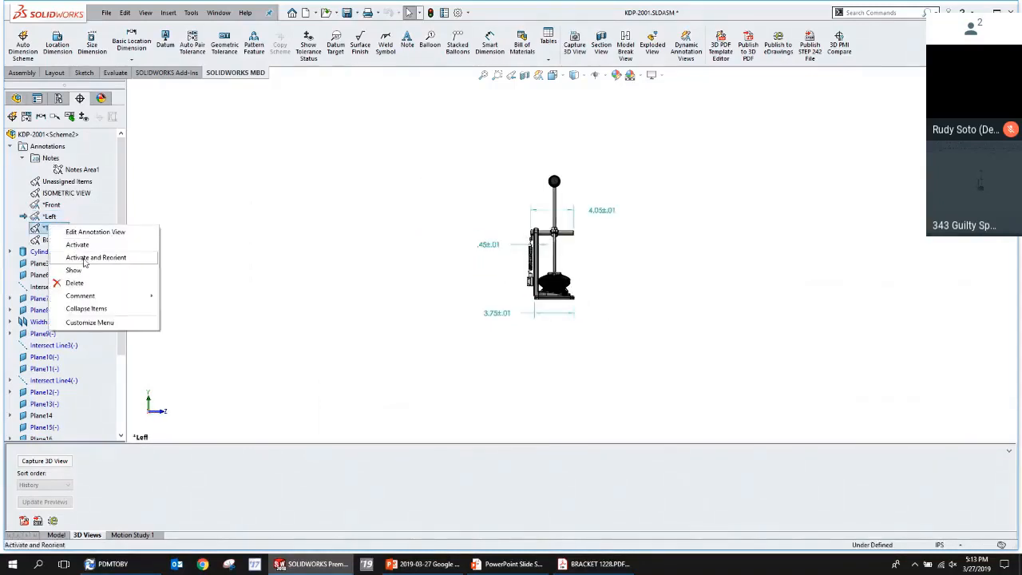
pyautogui.click(84, 257)
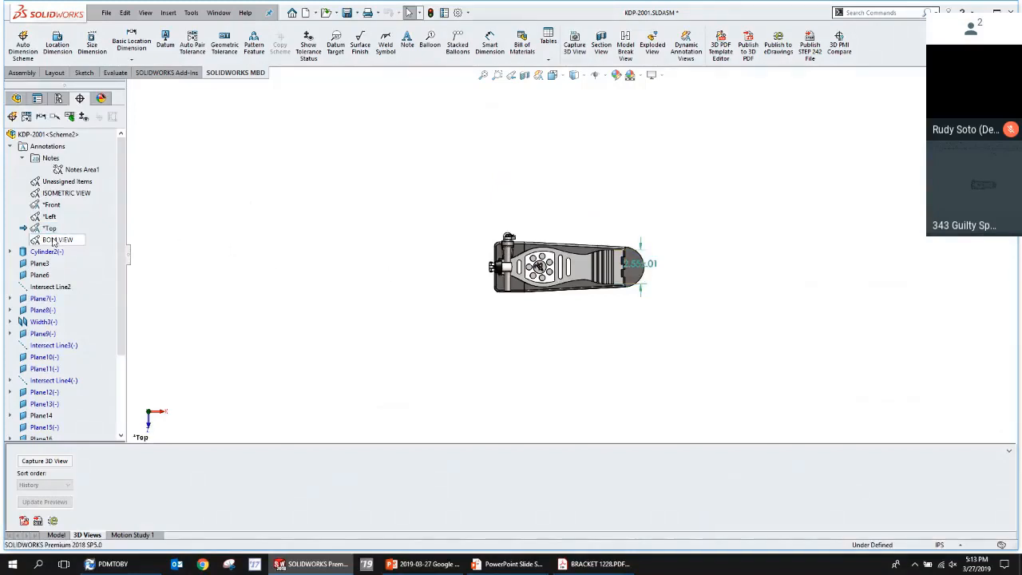
pyautogui.doubleClick(72, 239)
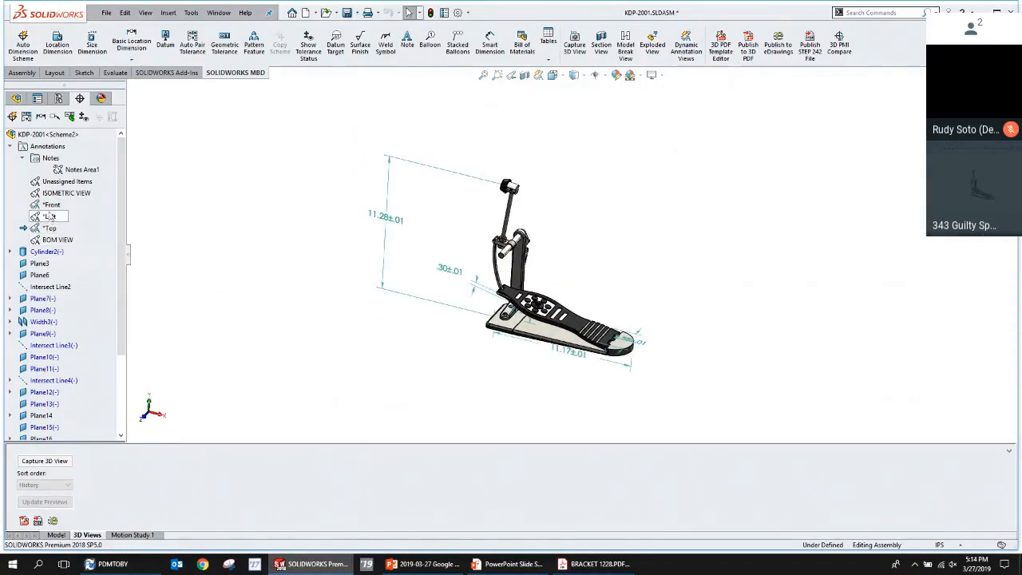
# Insert an annotation view with the *Isometric orientation, moving no annotations into it, and rename it EXPLODED FOR BOM.
pyautogui.rightClick(48, 147)
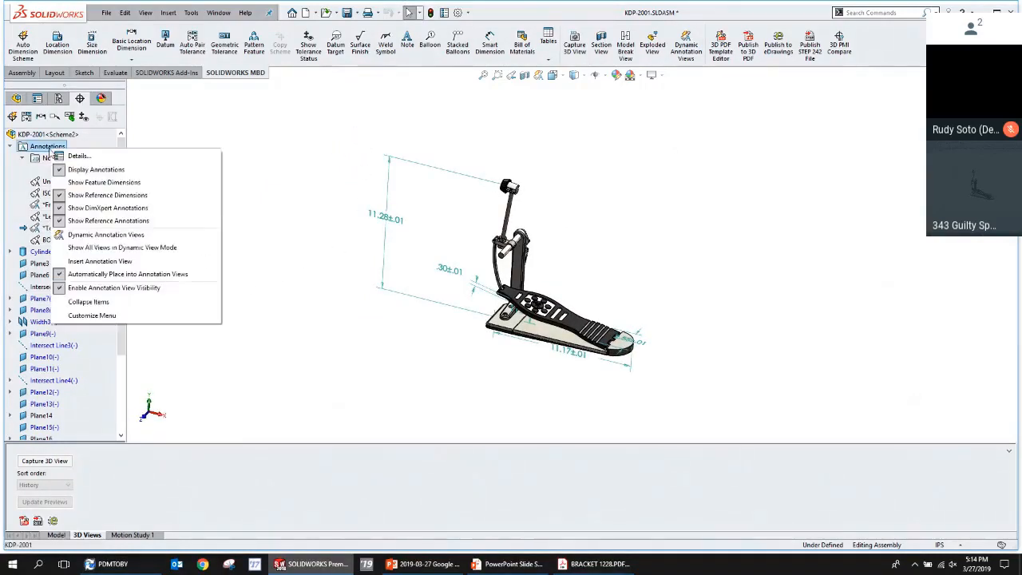
pyautogui.click(112, 261)
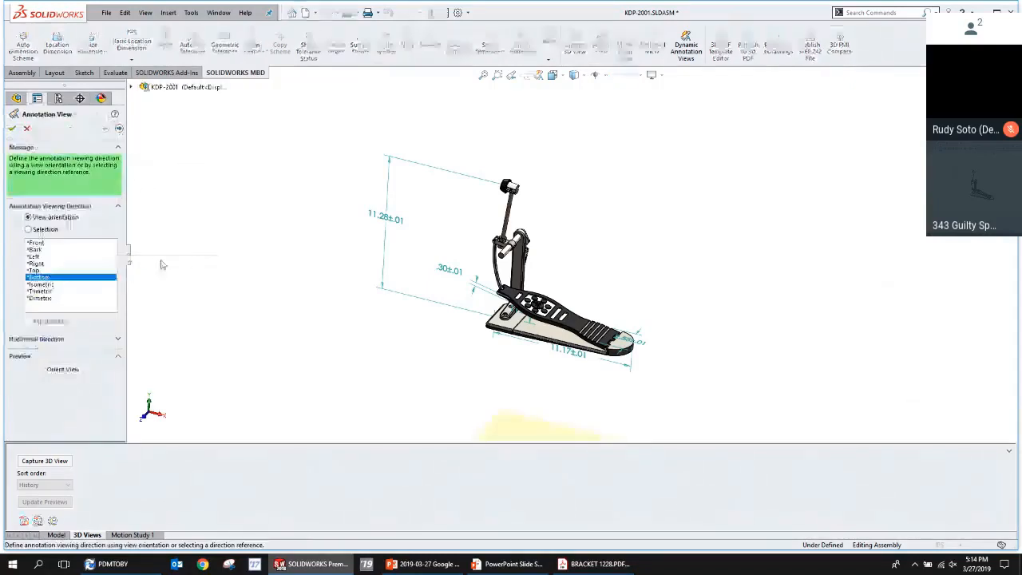
pyautogui.click(39, 285)
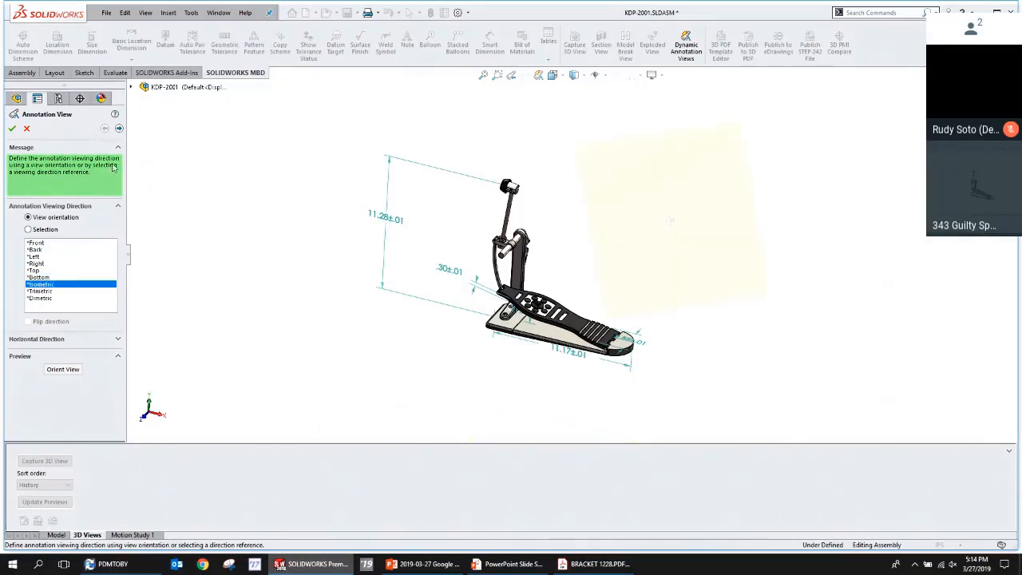
pyautogui.click(118, 129)
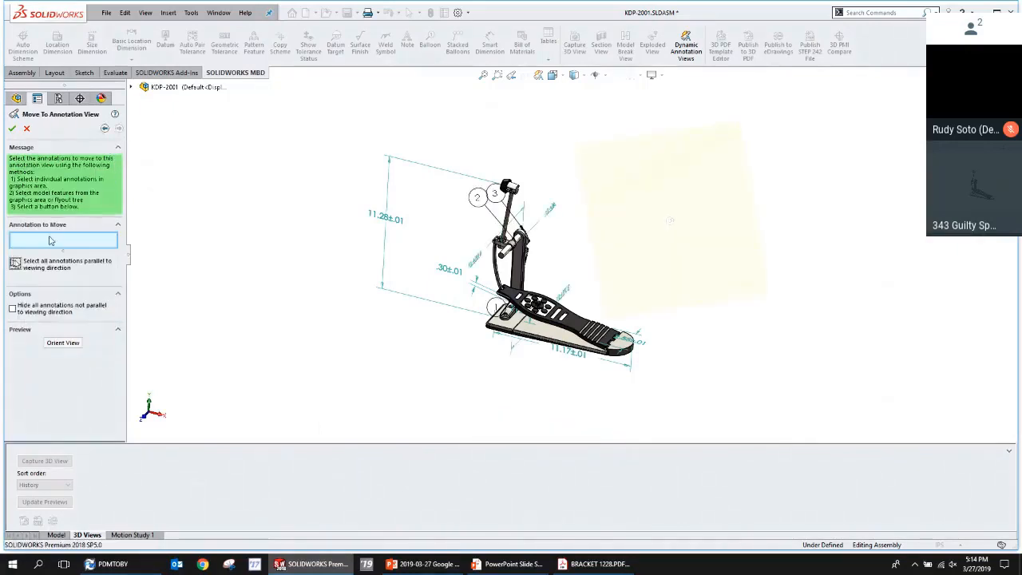
pyautogui.click(12, 129)
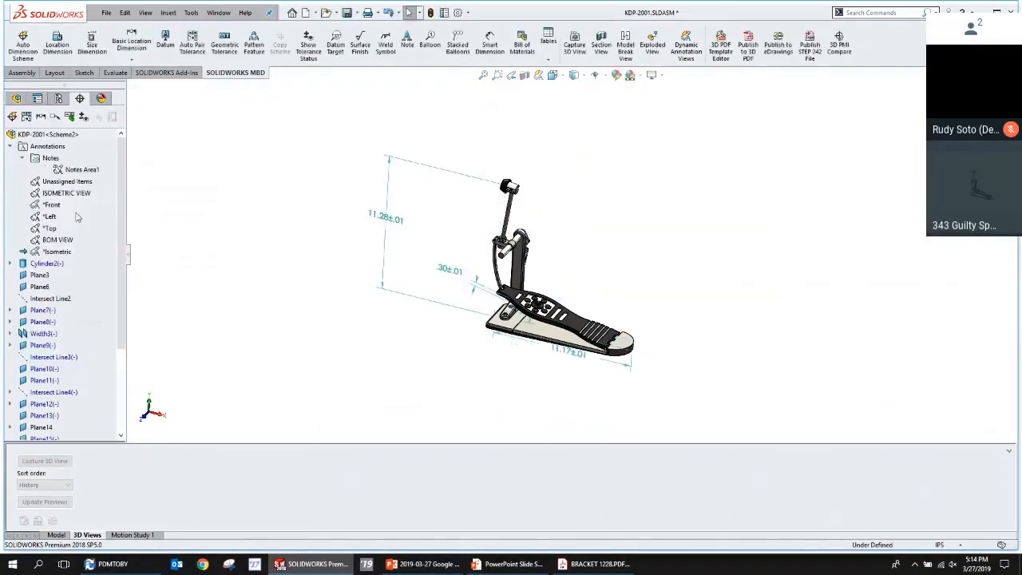
pyautogui.click(54, 253)
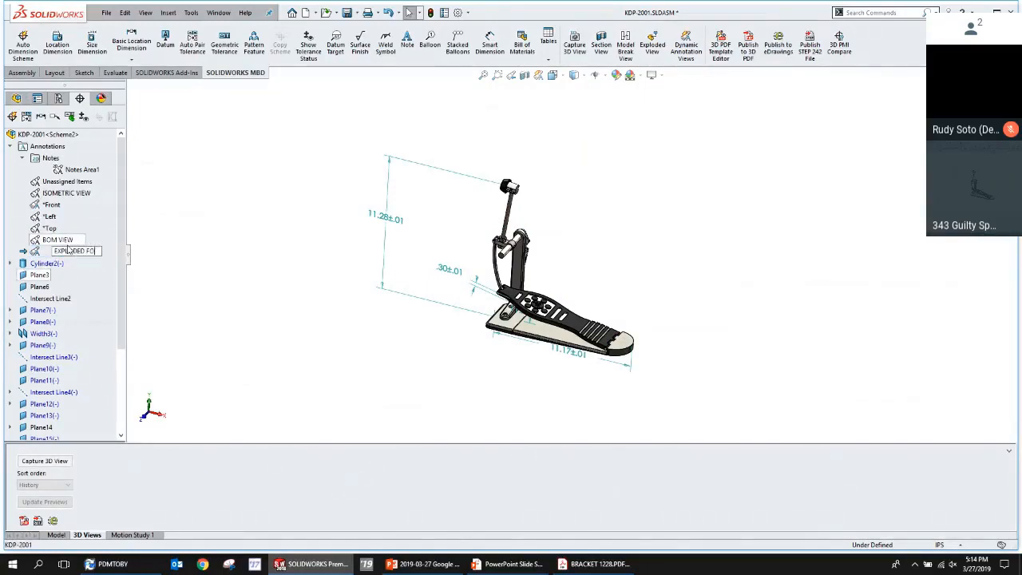
pyautogui.press('Return')
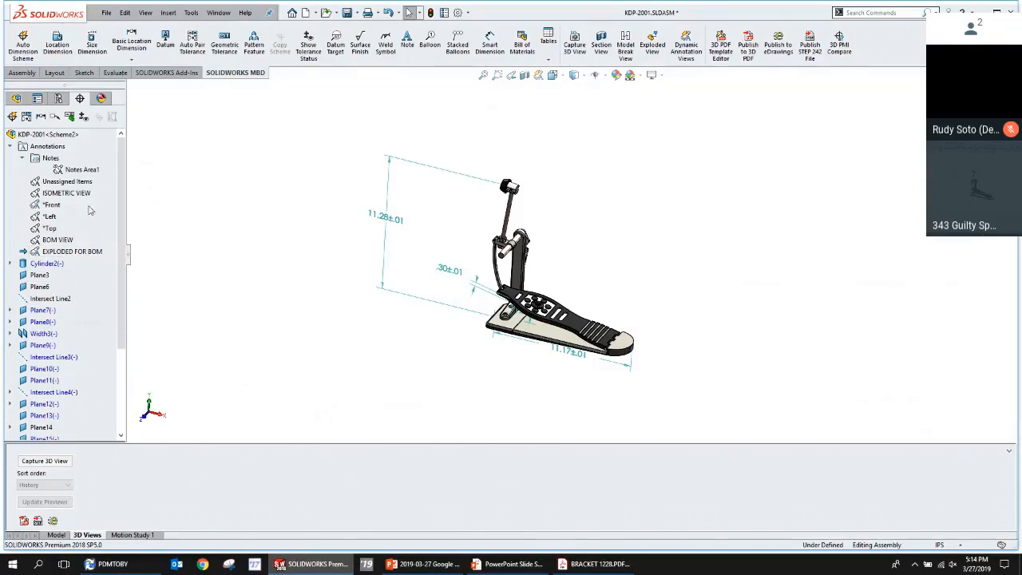
# Move the *Front annotation view below EXPLODED FOR BOM in the list and hide its dimensions.
pyautogui.moveTo(51, 206); pyautogui.dragTo(48, 251)
pyautogui.rightClick(51, 208)
pyautogui.click(51, 252)
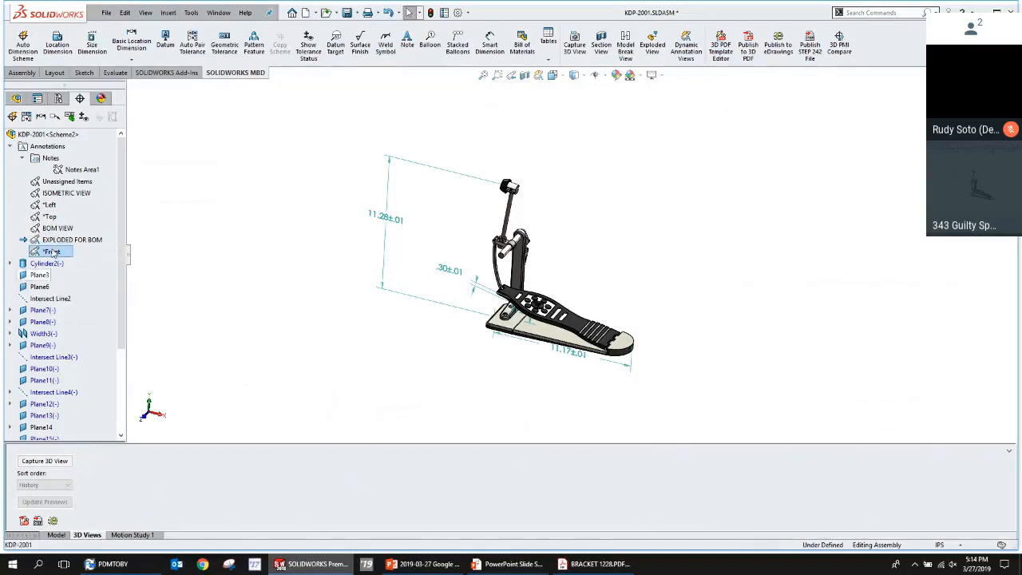
pyautogui.rightClick(53, 253)
pyautogui.click(140, 294)
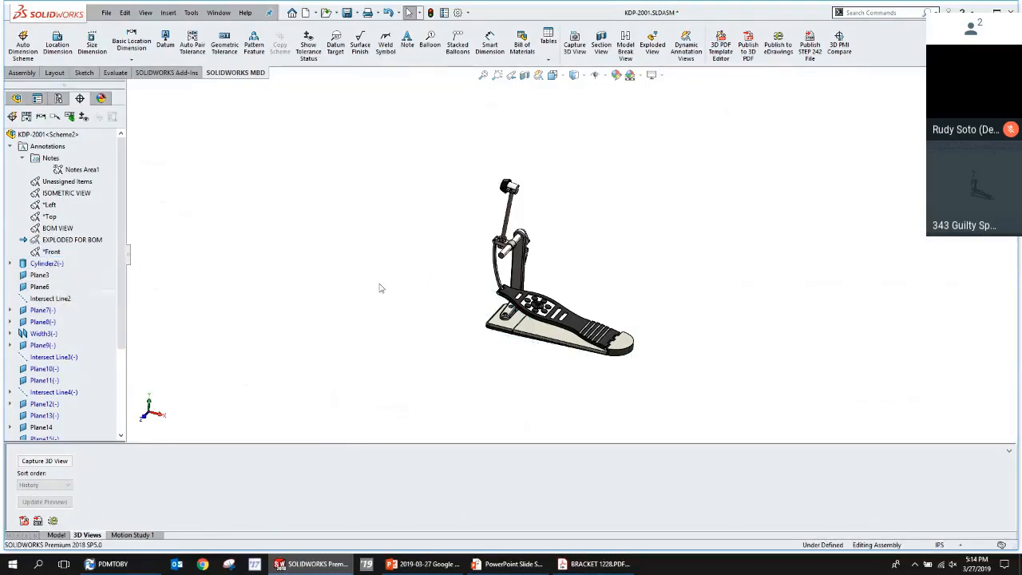
# Show the pedal assembly in isometric and orient it to the EXPLODED FOR BOM annotation view.
pyautogui.hotkey('ctrl', '7')
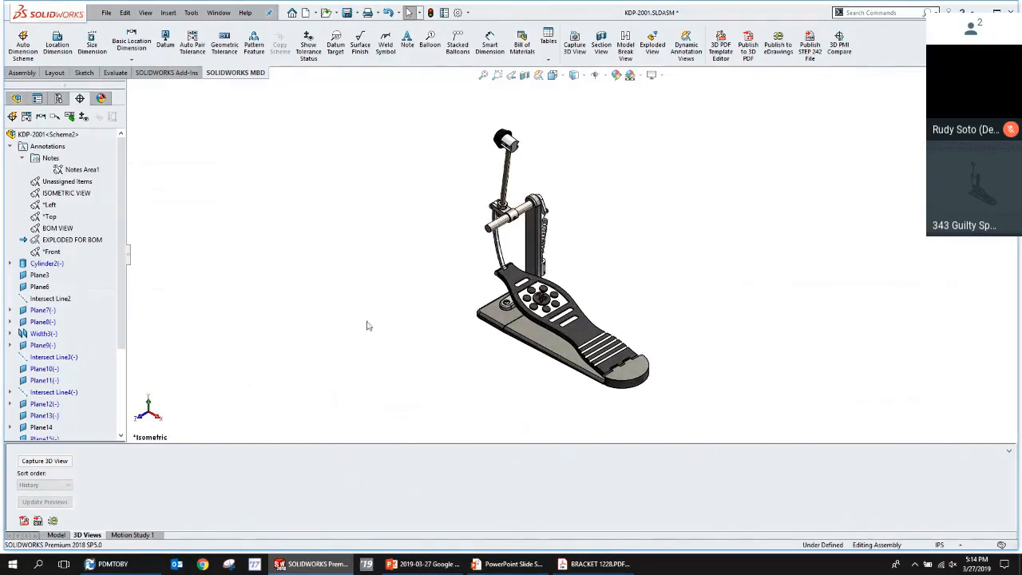
pyautogui.rightClick(60, 237)
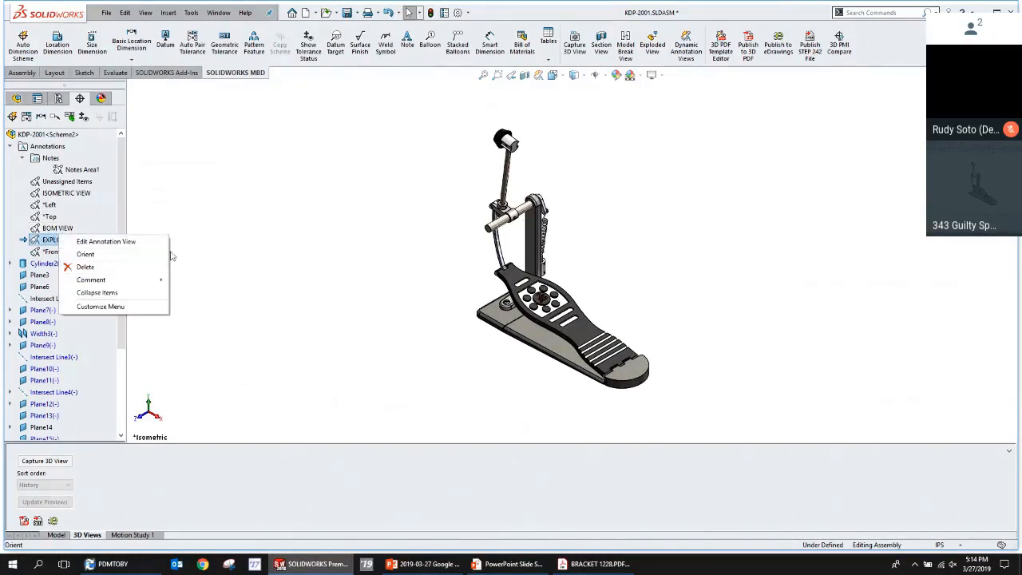
pyautogui.click(256, 241)
pyautogui.rightClick(78, 242)
pyautogui.click(100, 264)
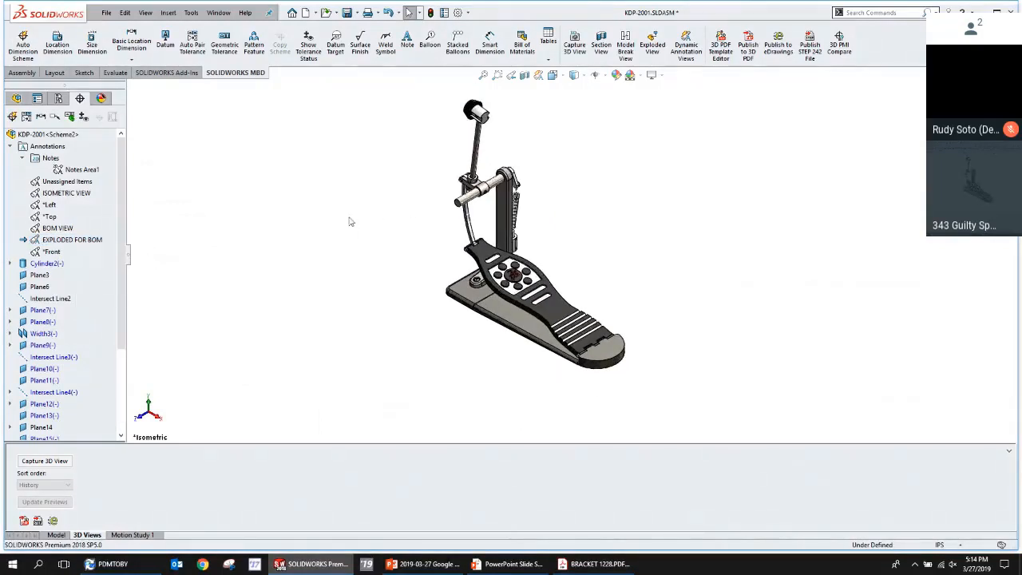
# Explode the assembly with the Default configuration's ExplView1, and delete that exploded view.
pyautogui.click(60, 98)
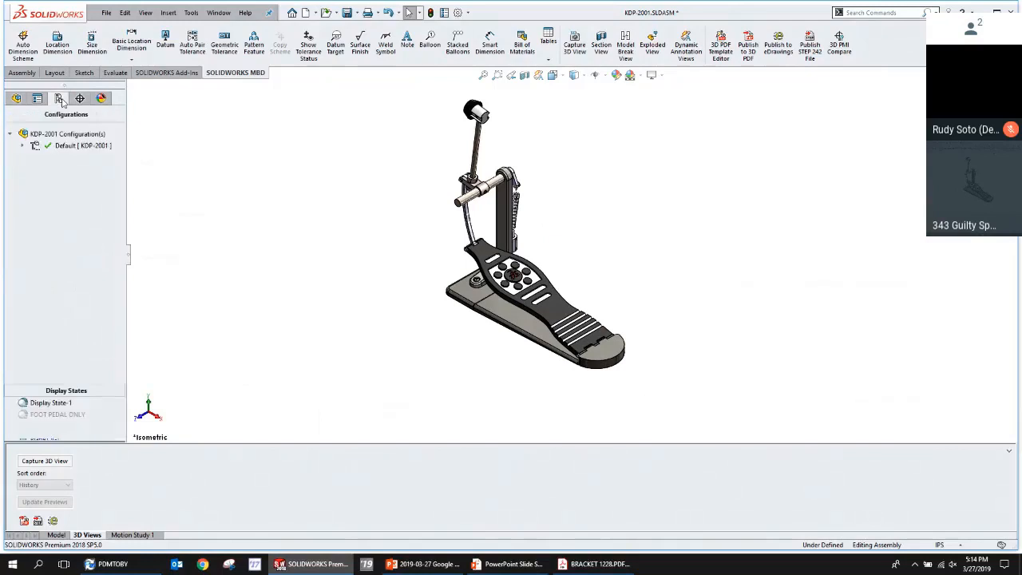
pyautogui.doubleClick(66, 158)
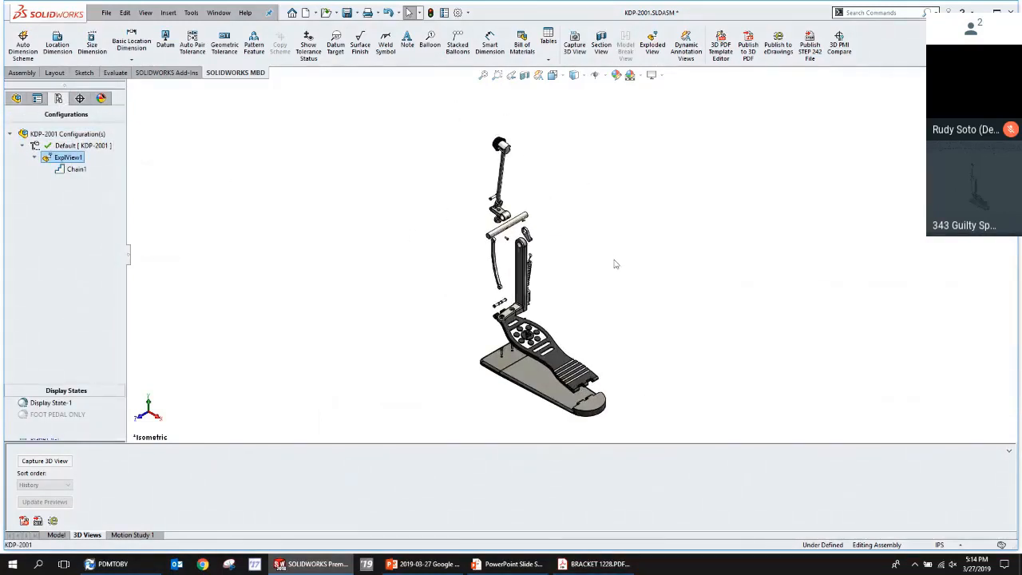
pyautogui.rightClick(87, 160)
pyautogui.click(120, 191)
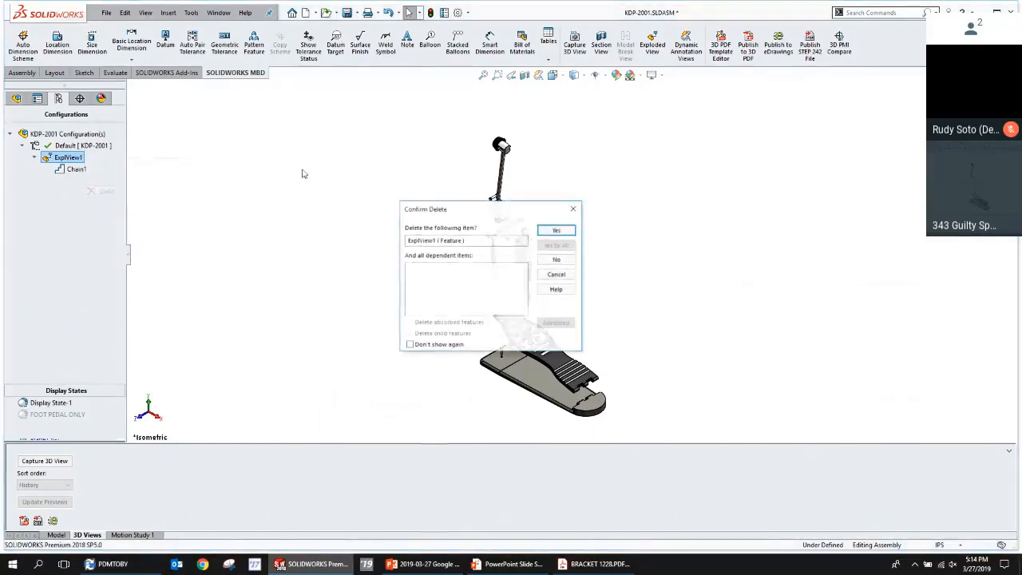
pyautogui.click(551, 231)
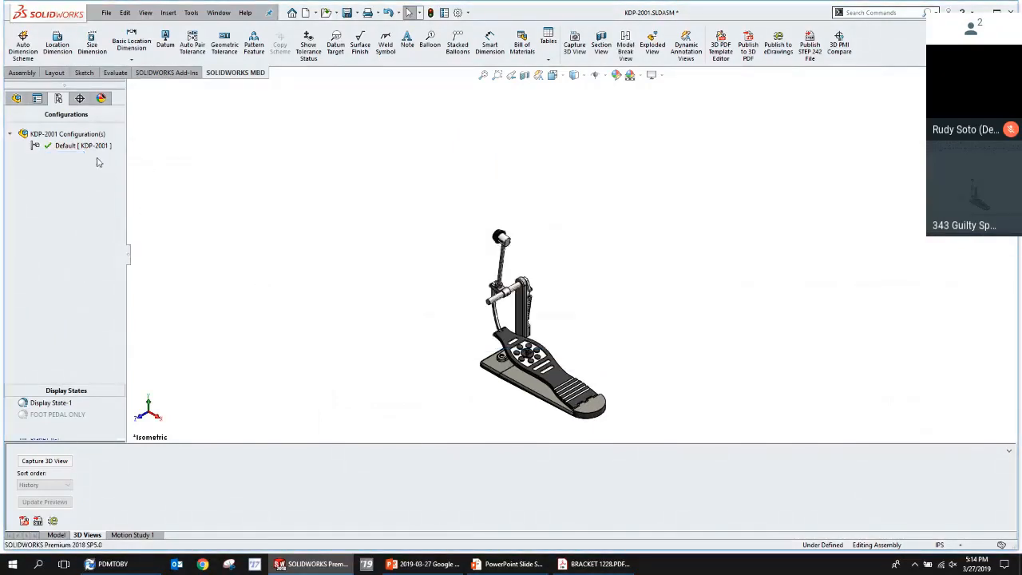
# Try exploding all pedal components along the Y axis in the Default configuration, and delete the resulting exploded view.
pyautogui.rightClick(76, 145)
pyautogui.click(100, 164)
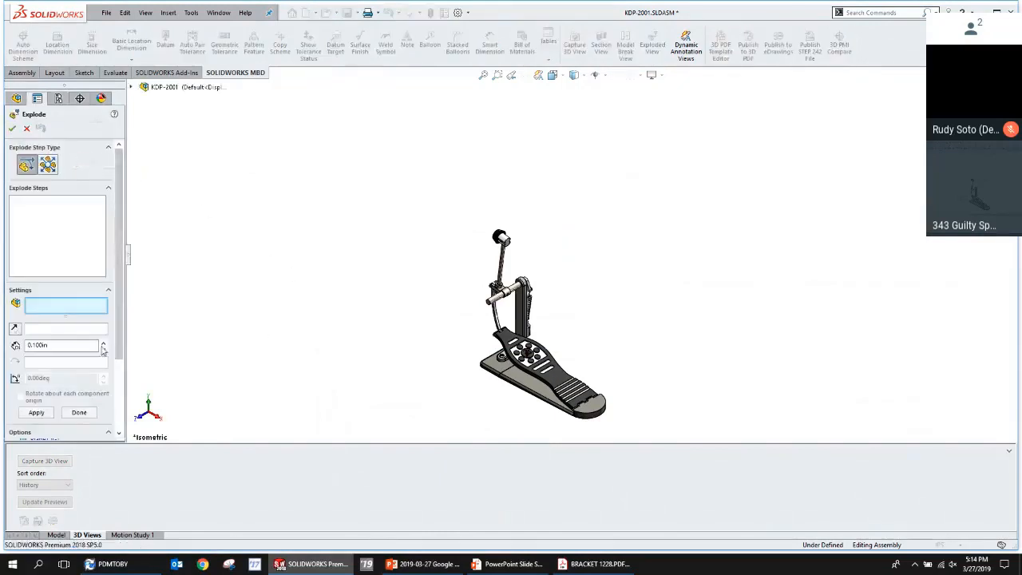
pyautogui.scroll(-3, 32, 351)
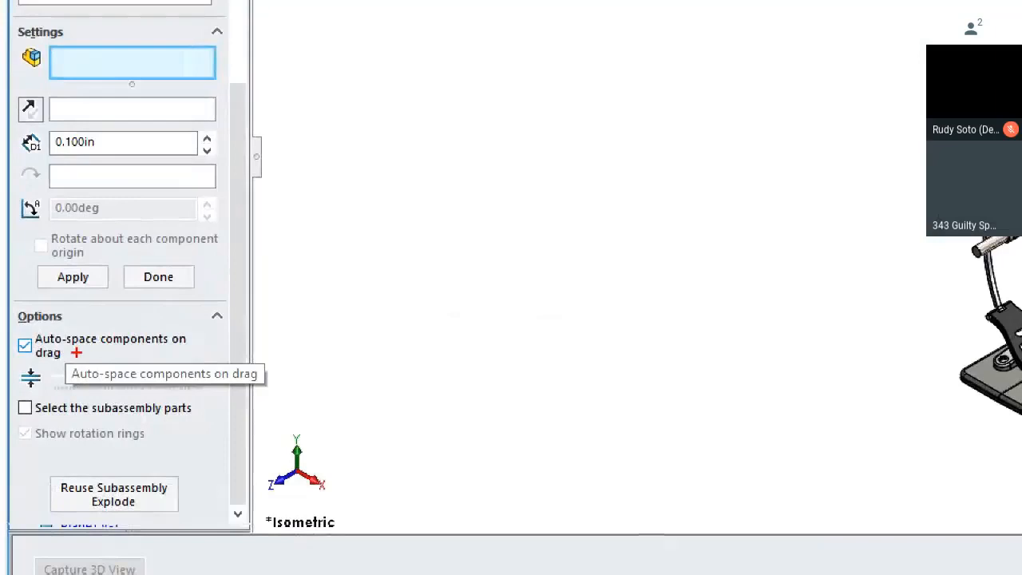
pyautogui.moveTo(77, 352); pyautogui.dragTo(219, 364)
pyautogui.press('Escape')
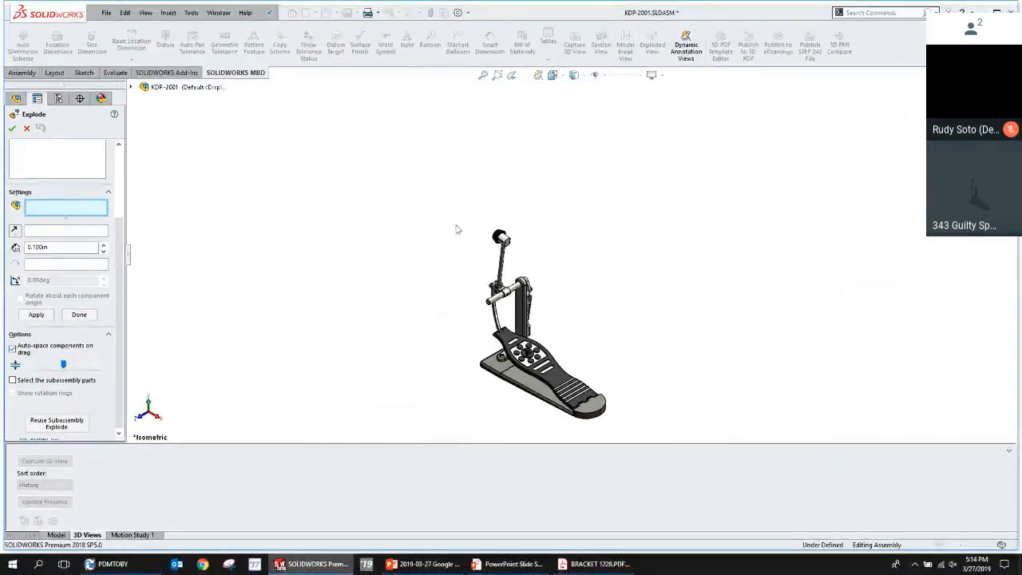
pyautogui.moveTo(445, 199); pyautogui.dragTo(637, 421)
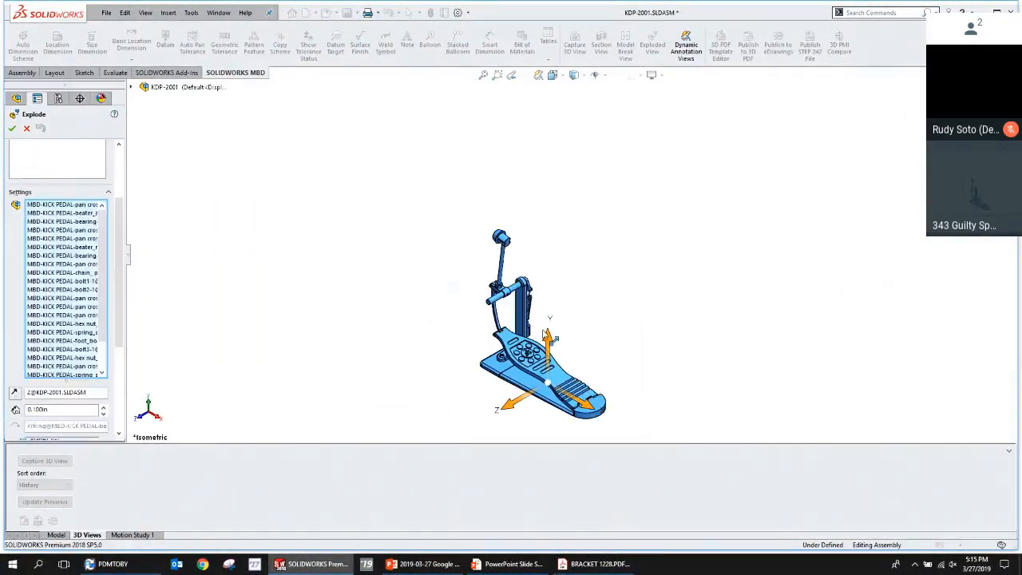
pyautogui.moveTo(549, 341); pyautogui.dragTo(550, 334)
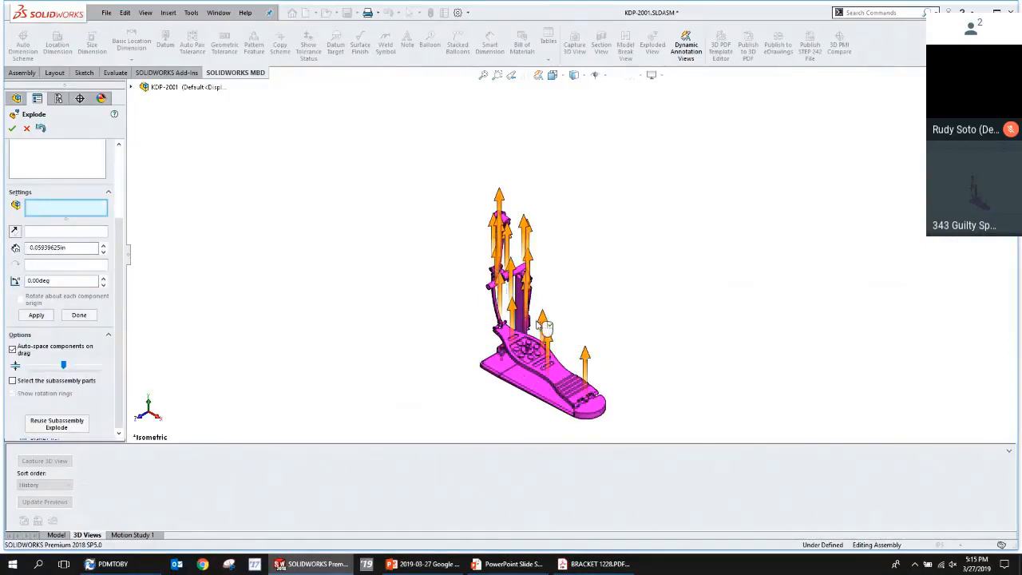
pyautogui.press('Escape')
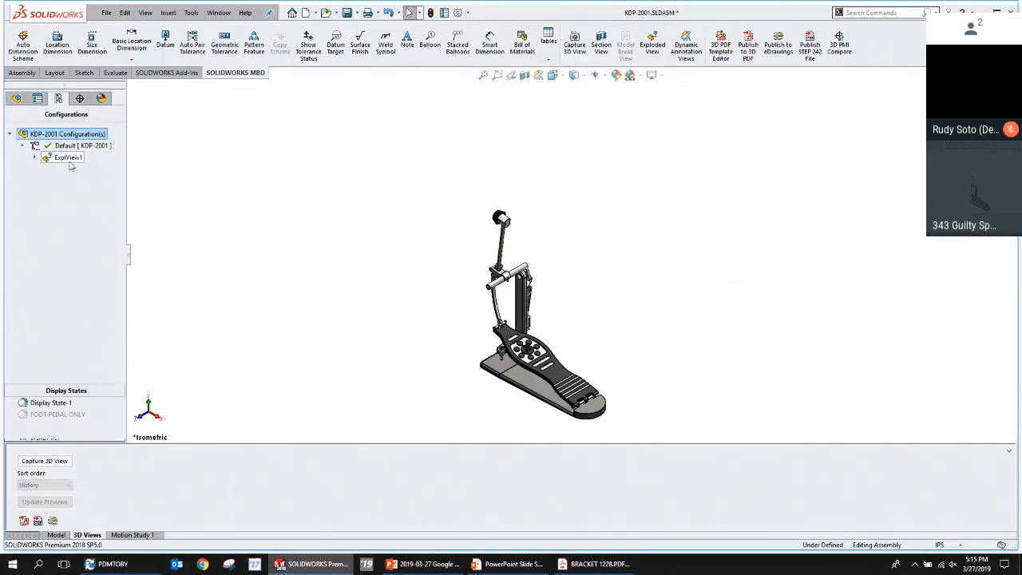
pyautogui.click(69, 159)
pyautogui.press('Delete')
pyautogui.press('Return')
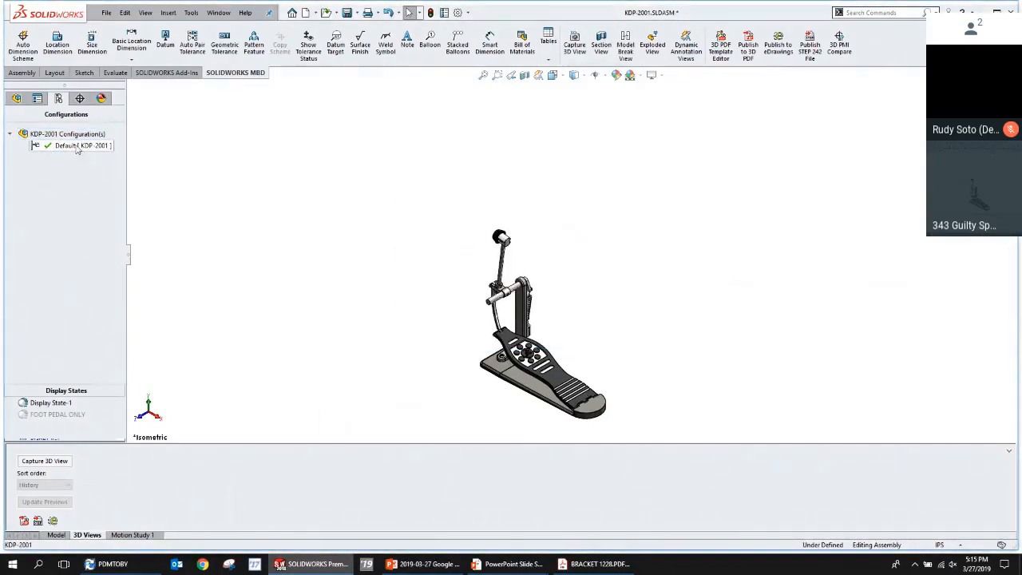
# Create an exploded view in the Default configuration with all pedal components auto-spaced upward along the Y axis.
pyautogui.rightClick(78, 149)
pyautogui.click(164, 165)
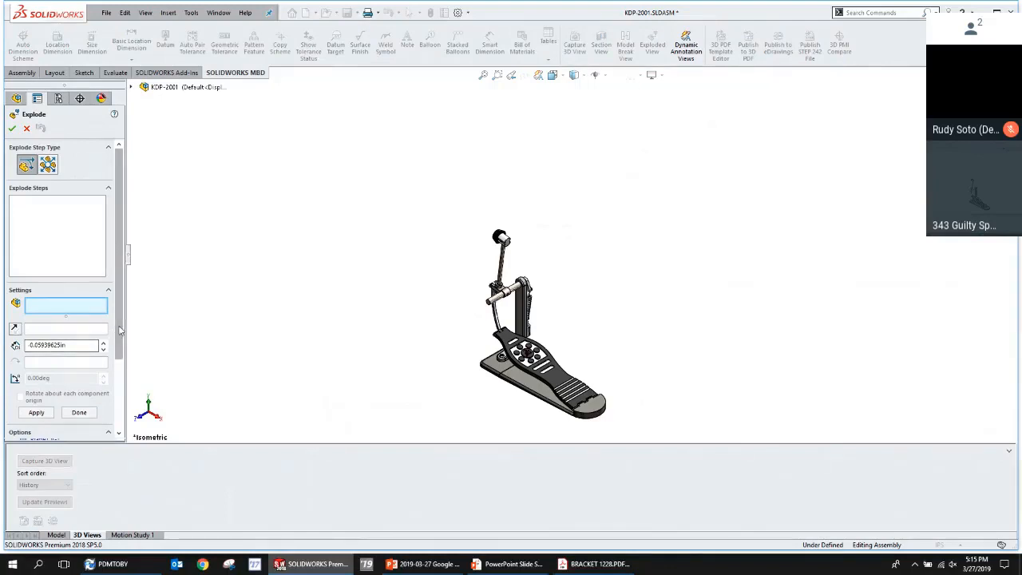
pyautogui.scroll(-3, 119, 330)
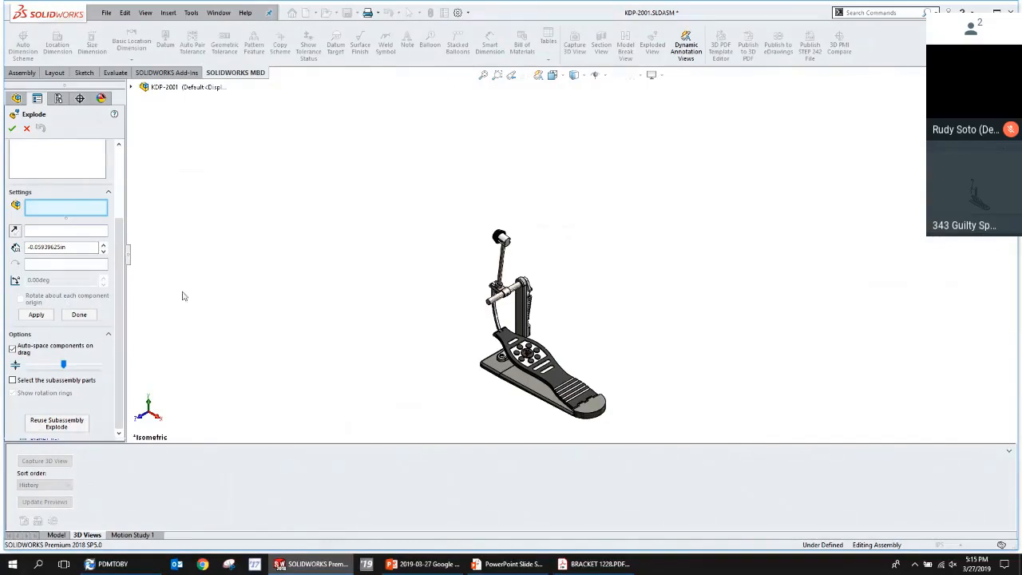
pyautogui.moveTo(442, 201); pyautogui.dragTo(647, 435)
pyautogui.moveTo(549, 340); pyautogui.dragTo(550, 325)
pyautogui.press('Return')
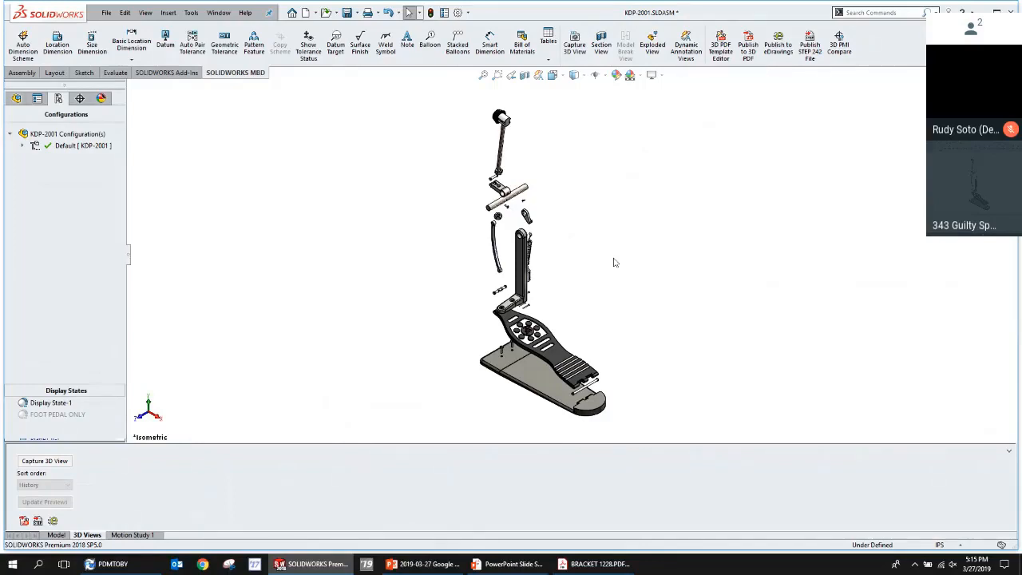
# Collapse ExplView1 of the Default configuration to return the pedal to its assembled state.
pyautogui.click(21, 146)
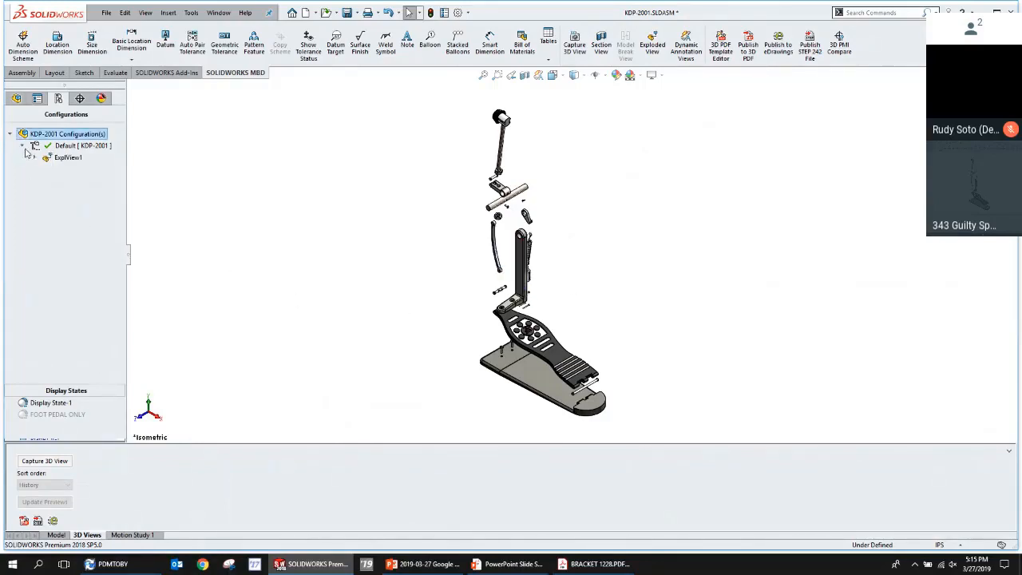
pyautogui.doubleClick(60, 157)
pyautogui.doubleClick(54, 159)
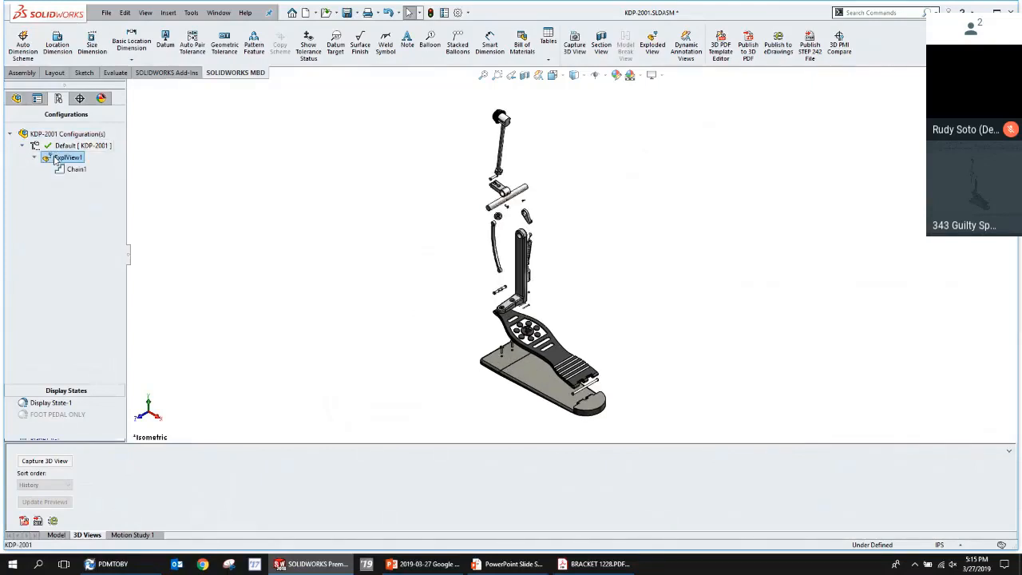
pyautogui.doubleClick(54, 159)
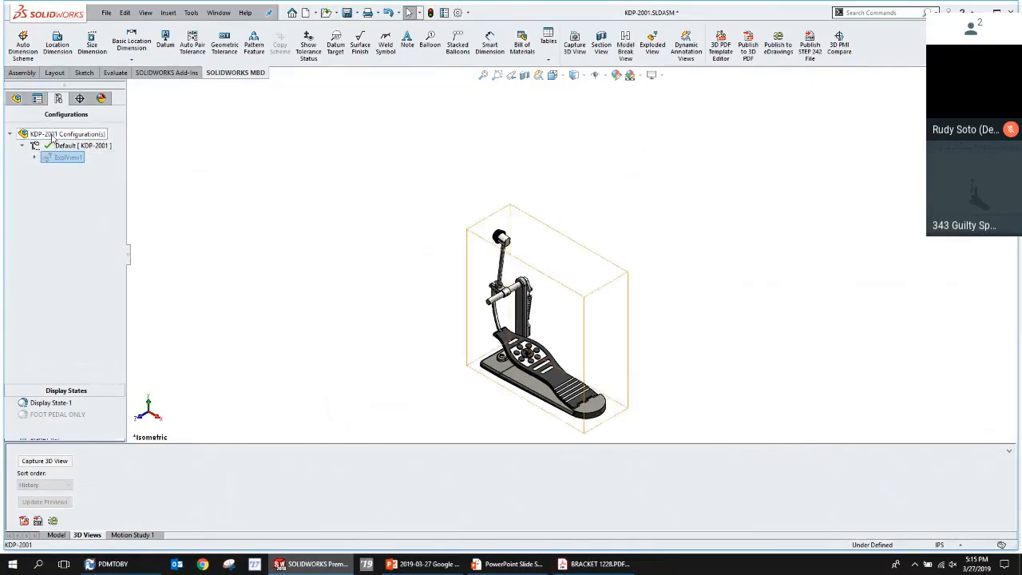
# Insert a top-level-only bill of materials from the bom-standard template and place it beside the pedal's beater.
pyautogui.click(17, 99)
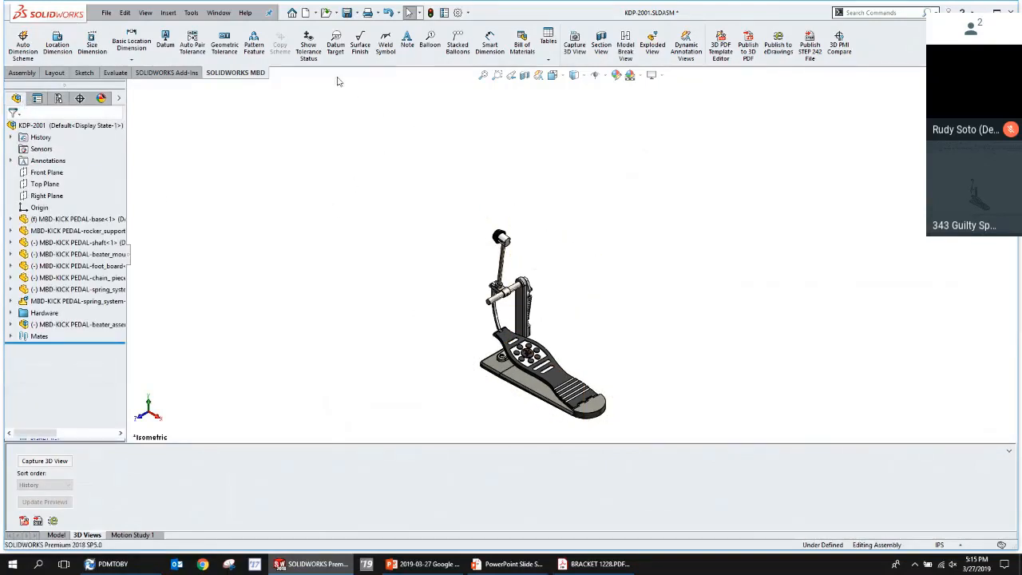
pyautogui.click(168, 13)
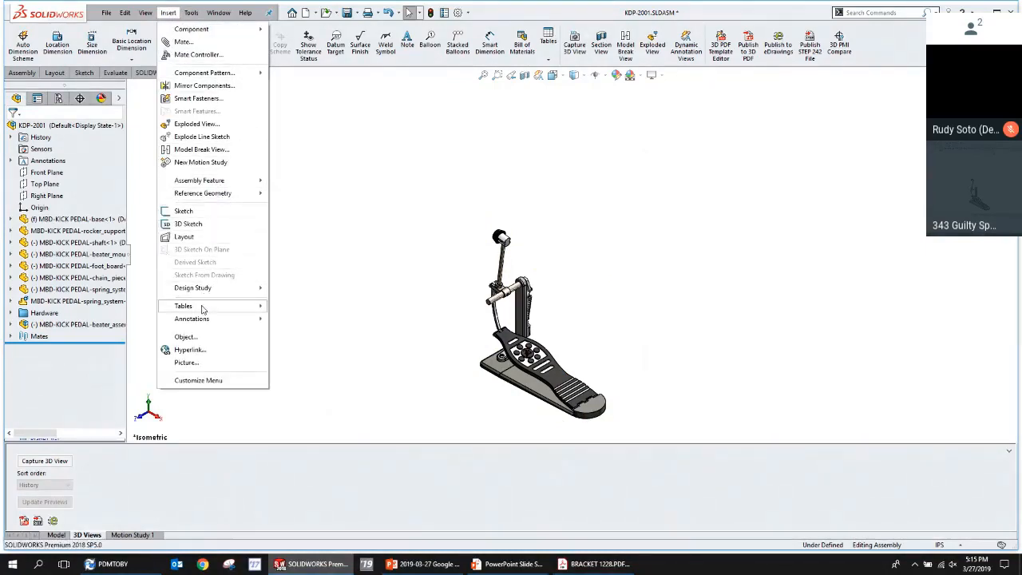
pyautogui.moveTo(228, 306)
pyautogui.click(319, 309)
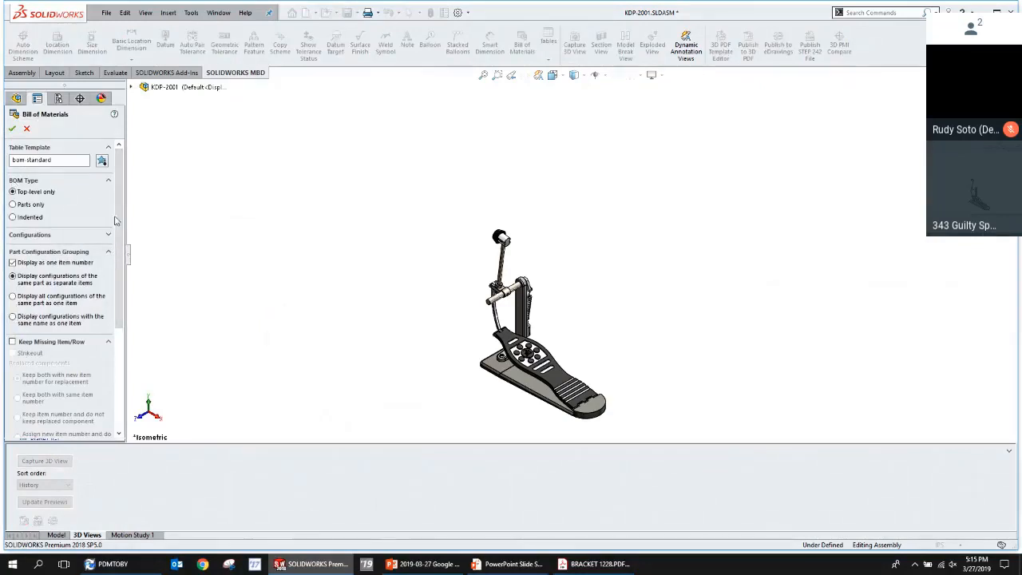
pyautogui.click(12, 128)
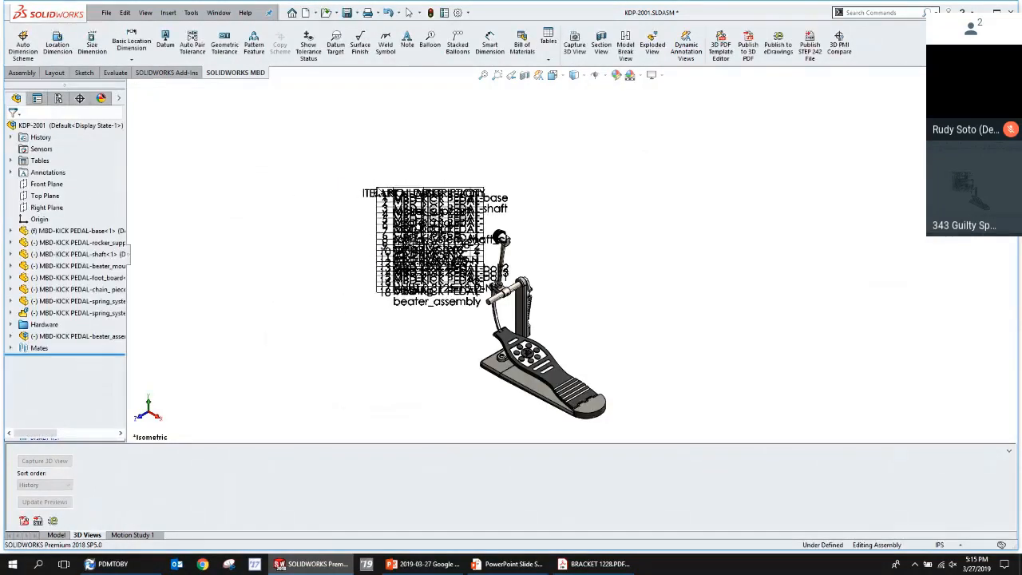
pyautogui.click(438, 171)
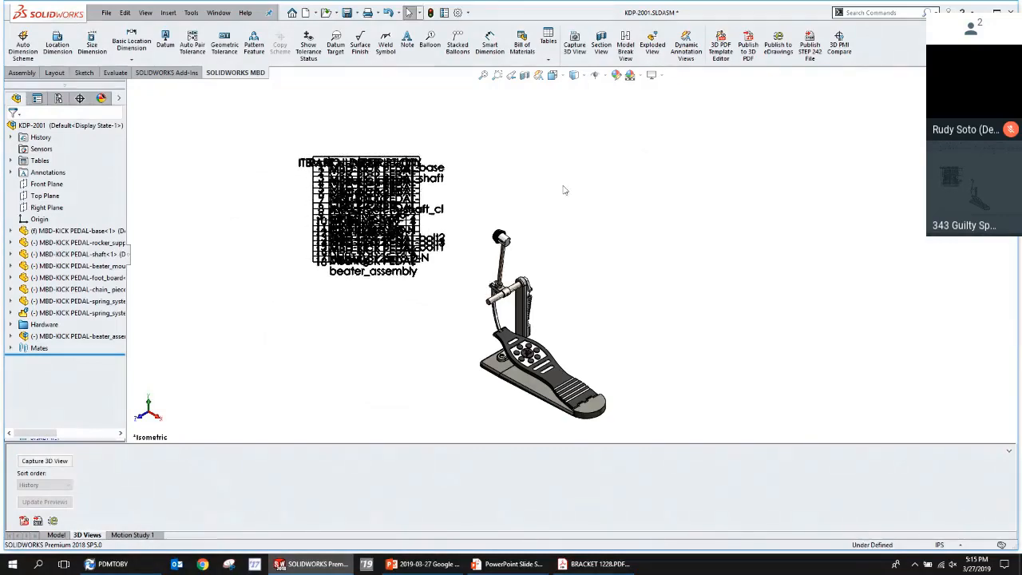
# Set the font size of the whole bill of materials table to 8.
pyautogui.scroll(-6, 344, 167)
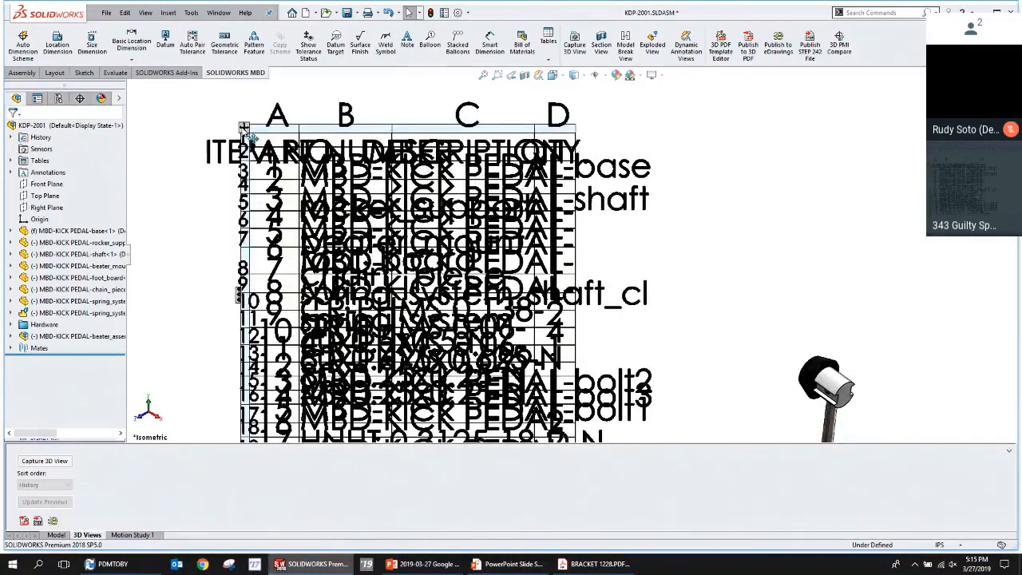
pyautogui.click(243, 129)
pyautogui.click(363, 113)
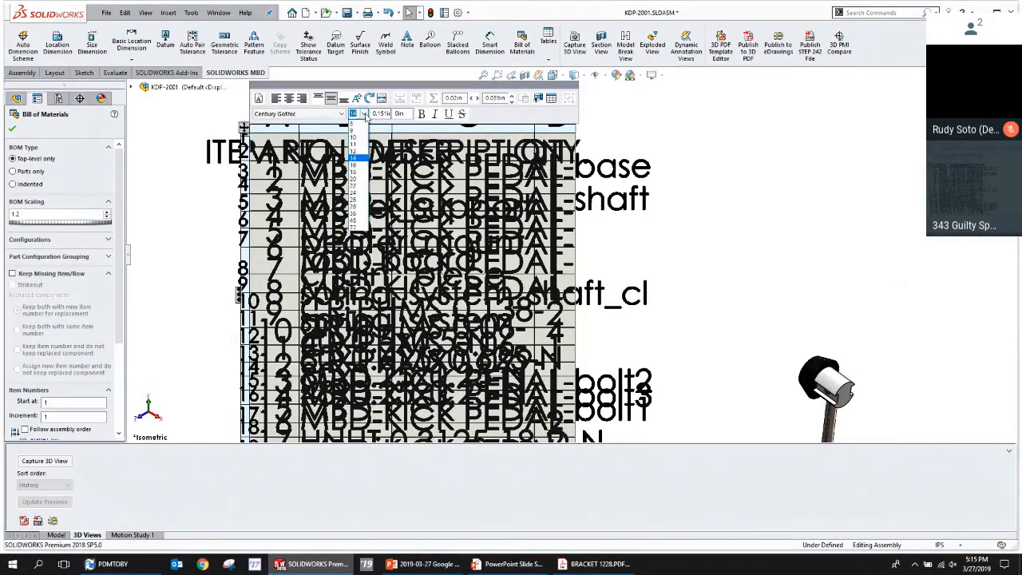
pyautogui.click(359, 124)
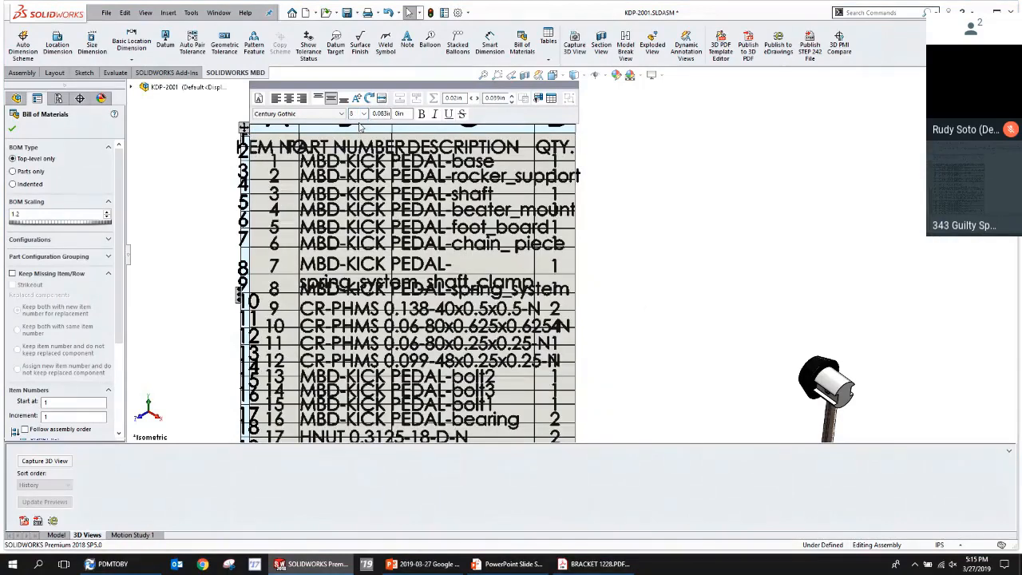
pyautogui.click(626, 154)
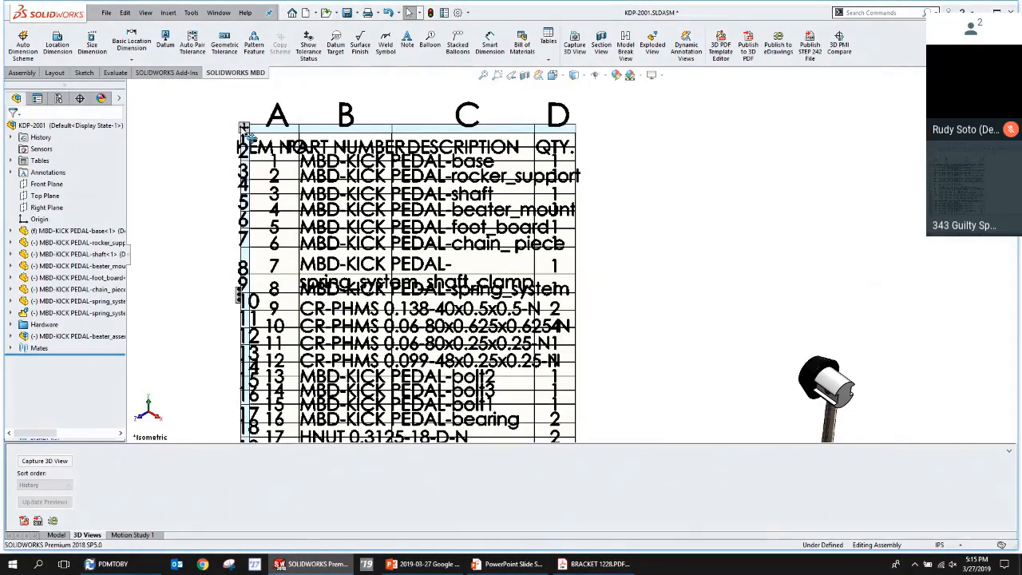
# Reduce the whole bill of materials table's font below size 8 so the entries fit their rows, and fit the view.
pyautogui.click(243, 130)
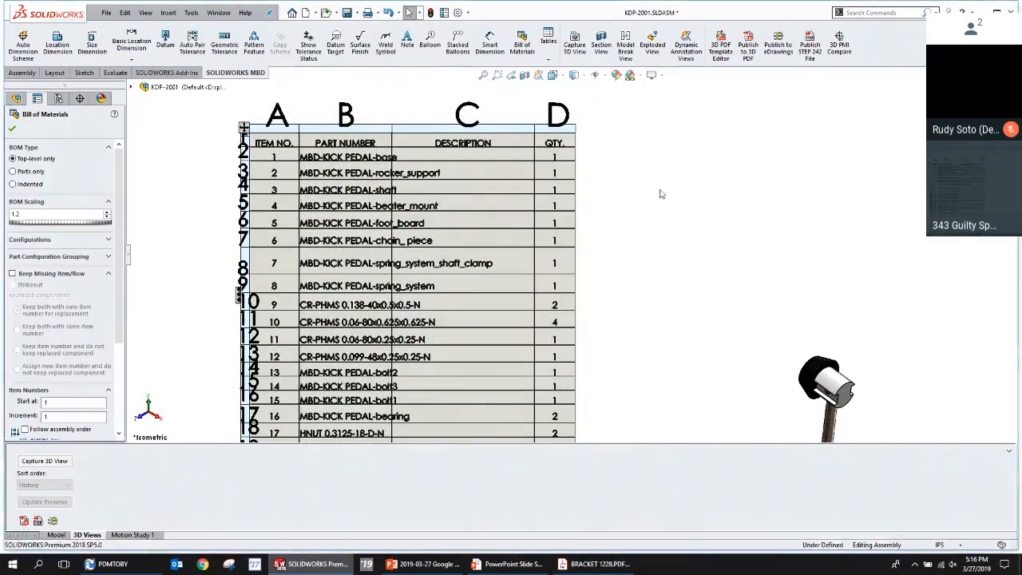
pyautogui.click(663, 198)
pyautogui.scroll(2, 662, 198)
pyautogui.scroll(-1, 549, 289)
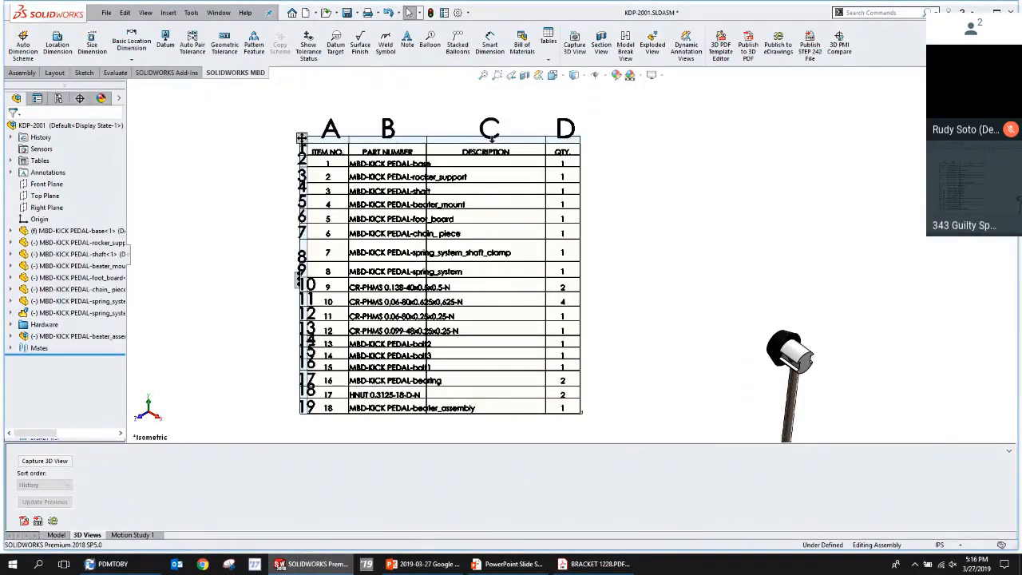
pyautogui.scroll(3, 641, 299)
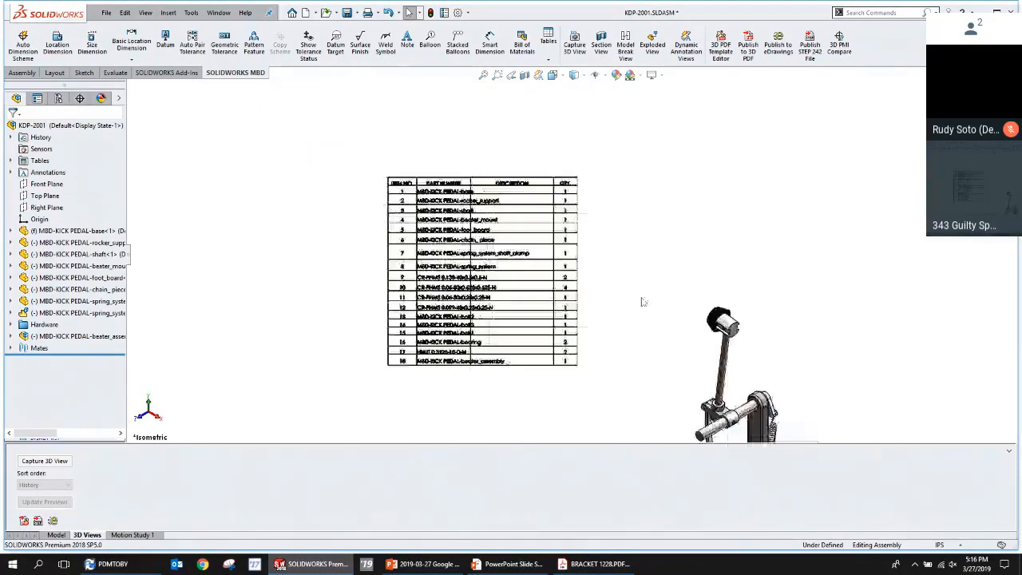
pyautogui.press('f')
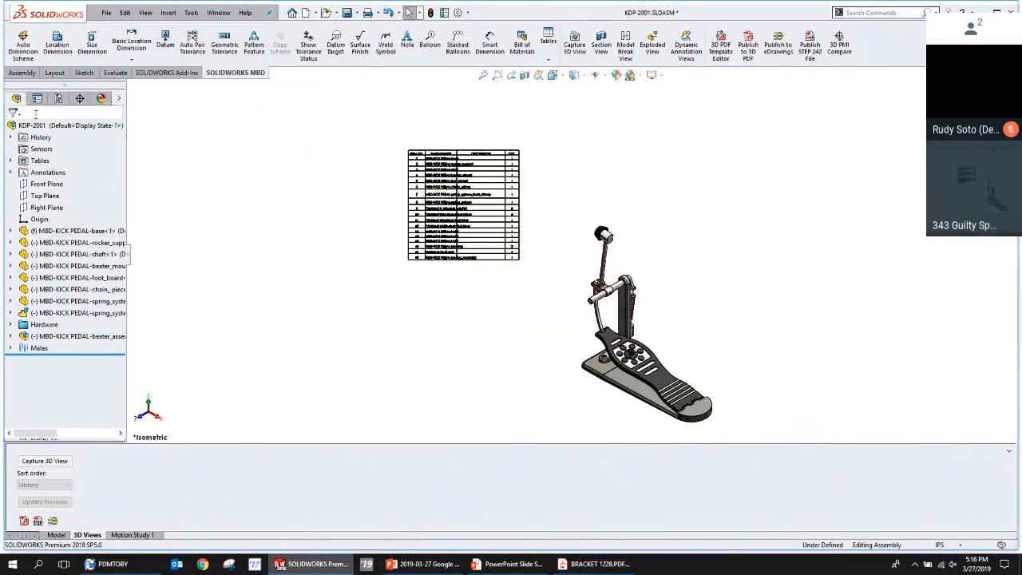
# Move the bill of materials table from the EXPLODED FOR BOM annotation view to Notes Area1, and hide that notes area.
pyautogui.click(59, 98)
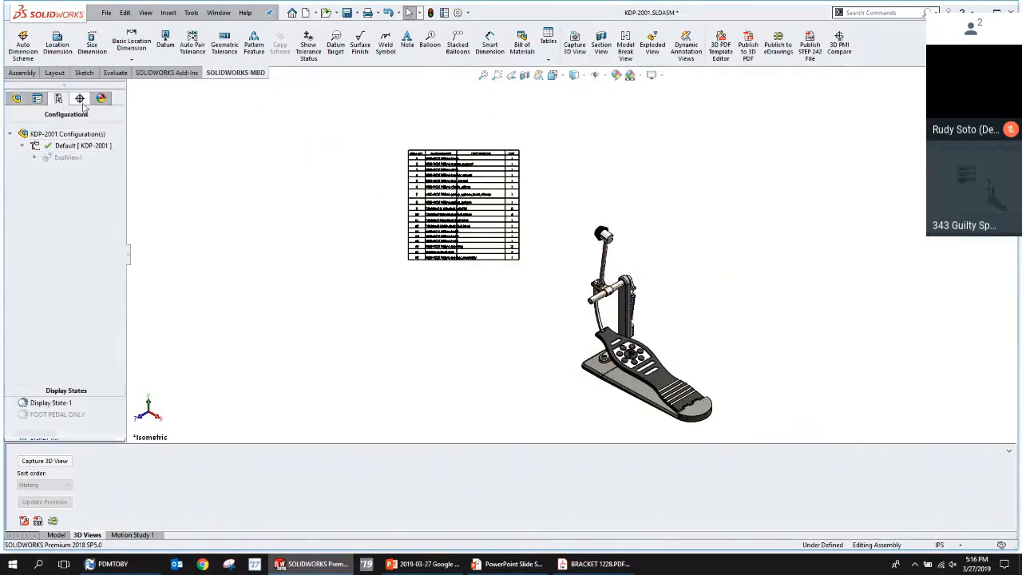
pyautogui.click(80, 98)
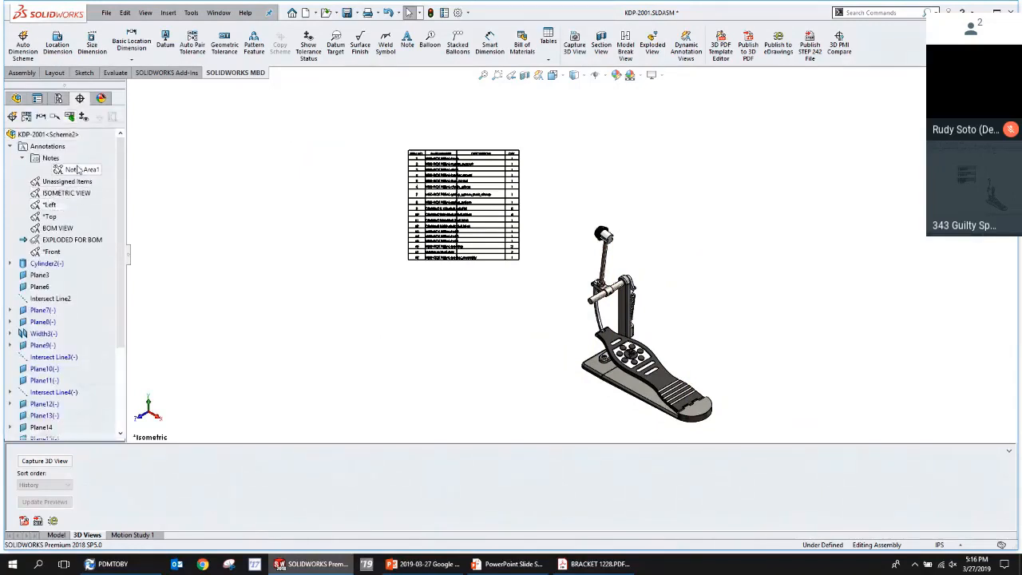
pyautogui.click(409, 157)
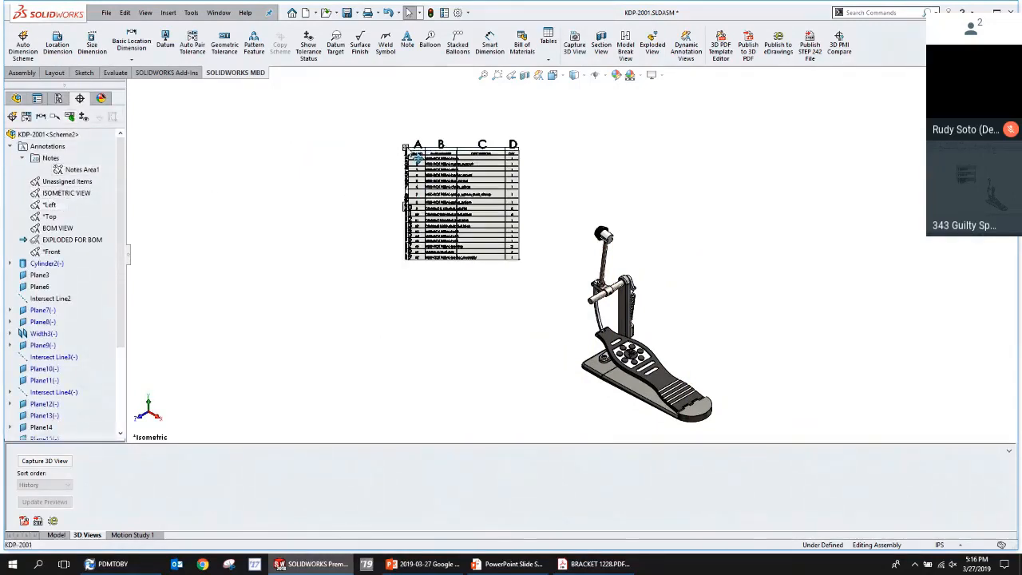
pyautogui.click(419, 158)
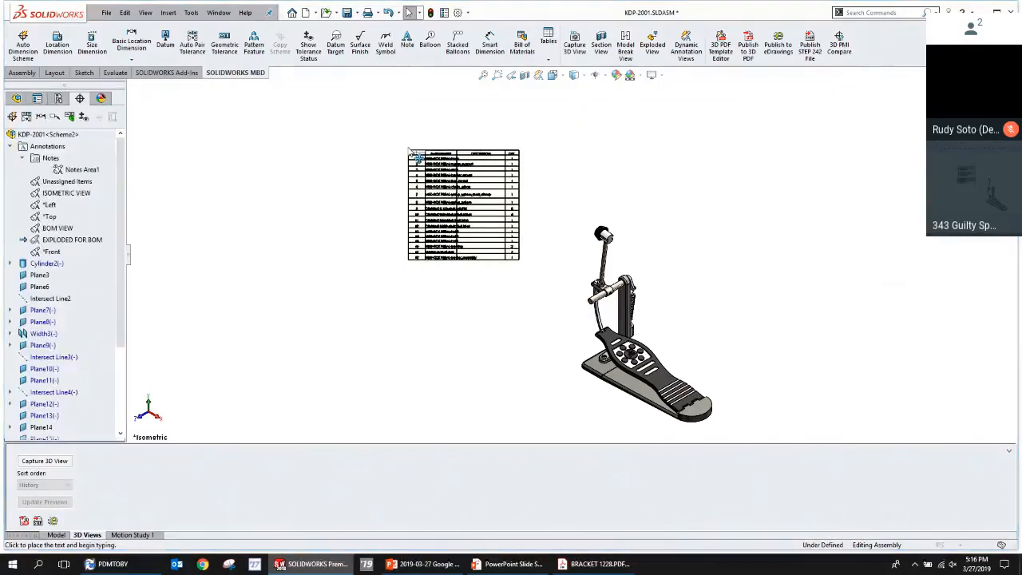
pyautogui.click(417, 158)
pyautogui.click(371, 171)
pyautogui.click(405, 146)
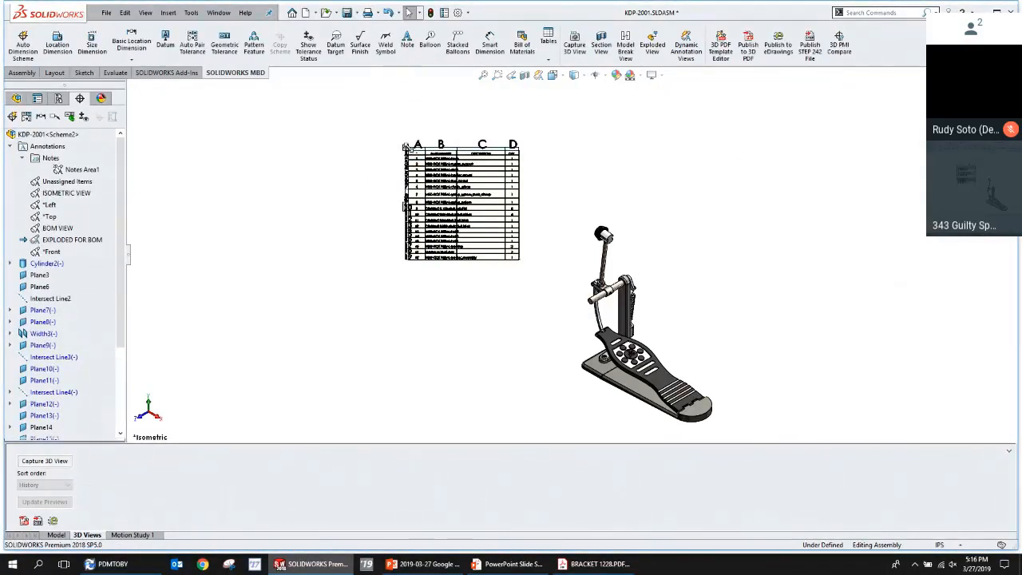
pyautogui.click(408, 149)
pyautogui.rightClick(408, 150)
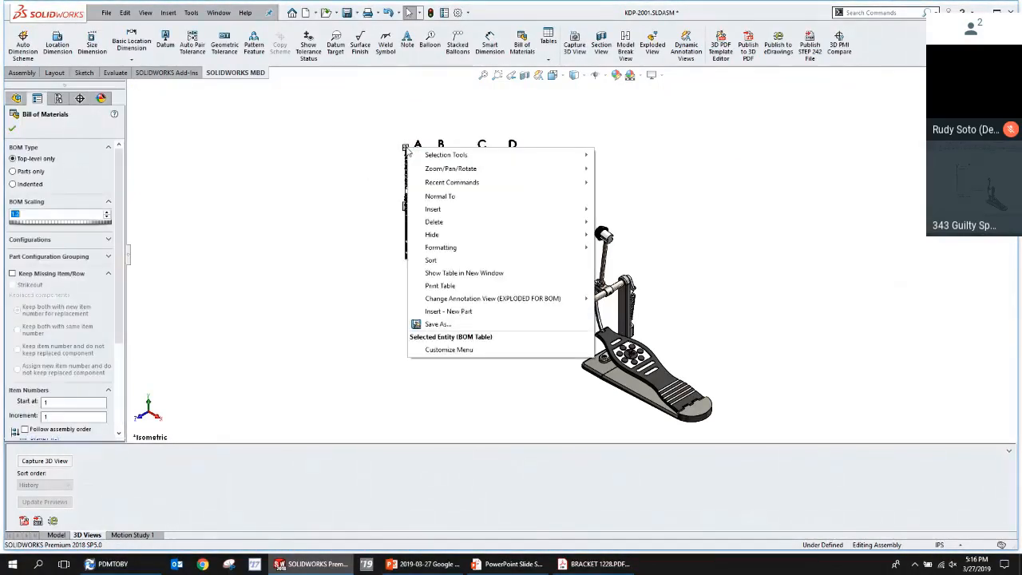
pyautogui.moveTo(571, 300)
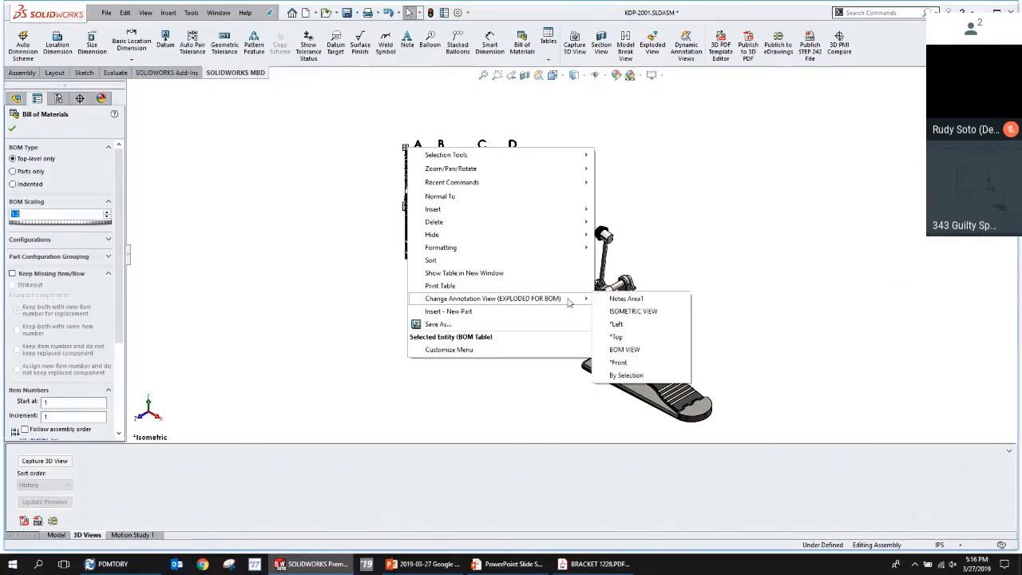
pyautogui.click(637, 300)
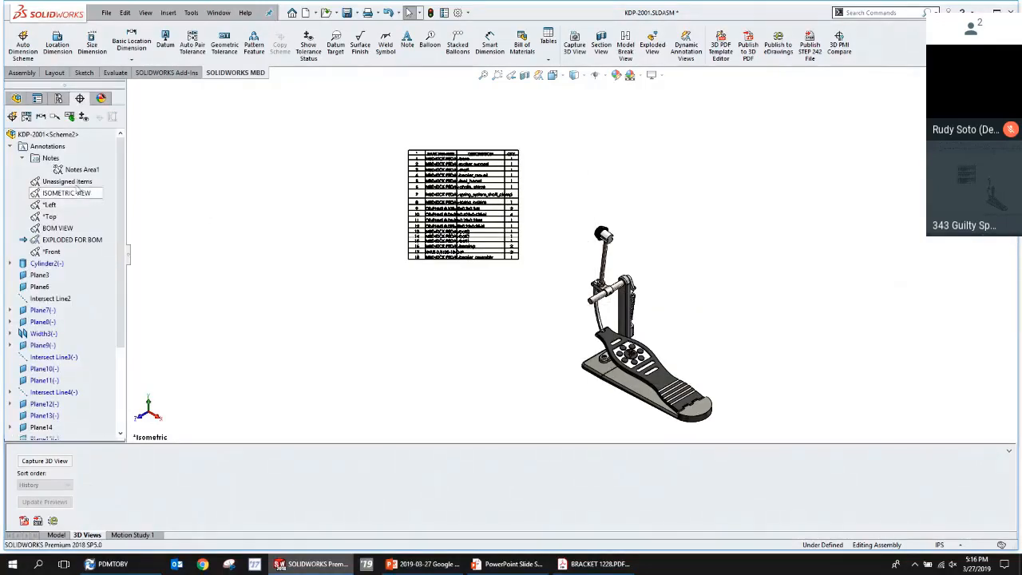
pyautogui.doubleClick(72, 170)
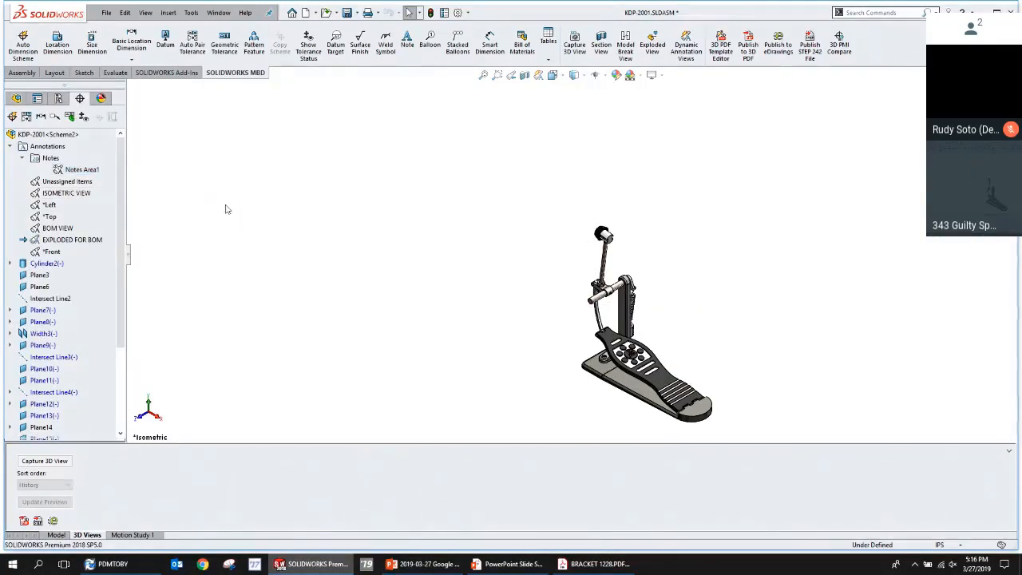
# Activate the ISOMETRIC VIEW annotation view and capture it as a 3D view named ISOMETRIC VIEW.
pyautogui.rightClick(80, 171)
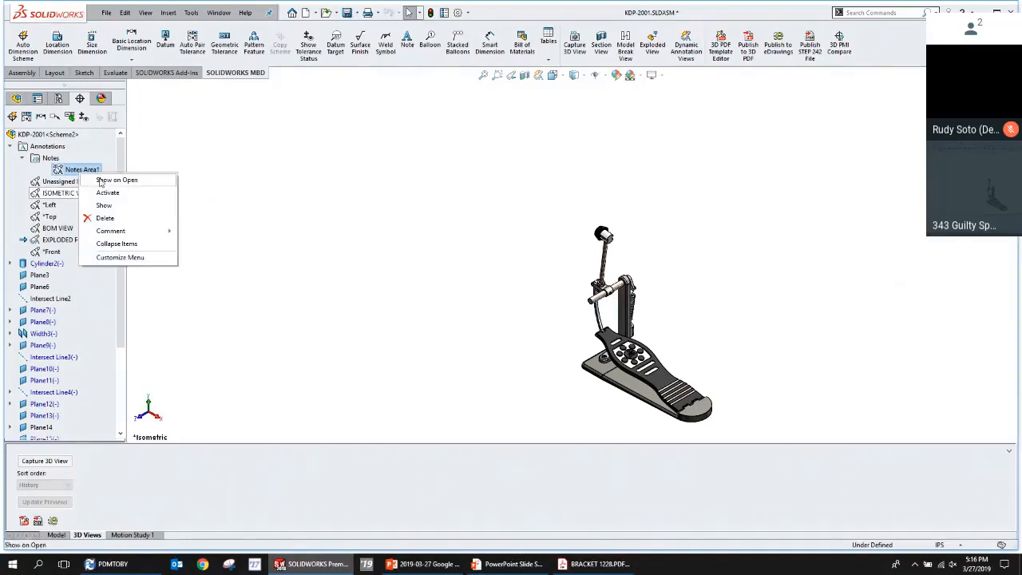
pyautogui.click(230, 194)
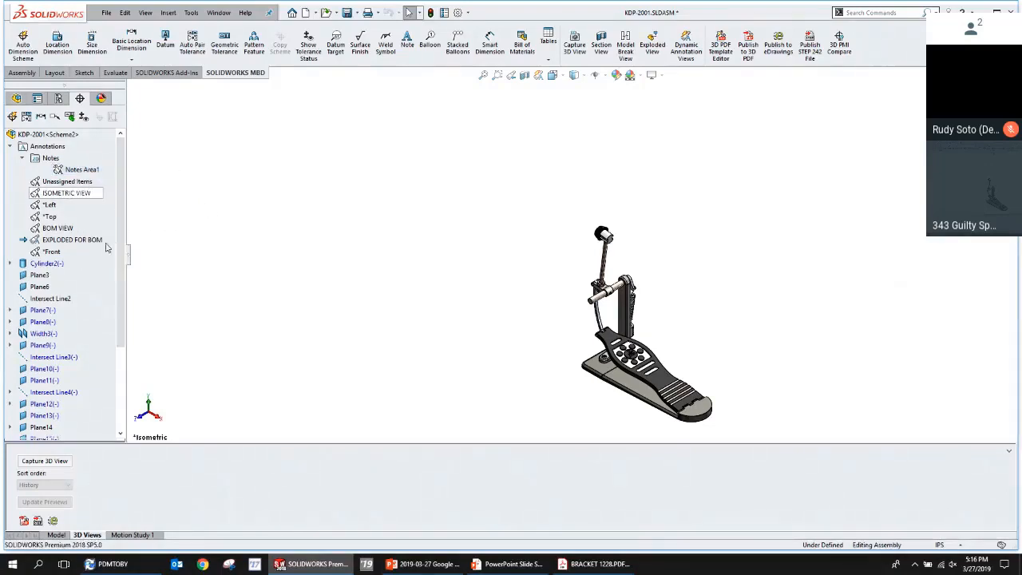
pyautogui.scroll(-2, 715, 381)
pyautogui.scroll(-2, 699, 375)
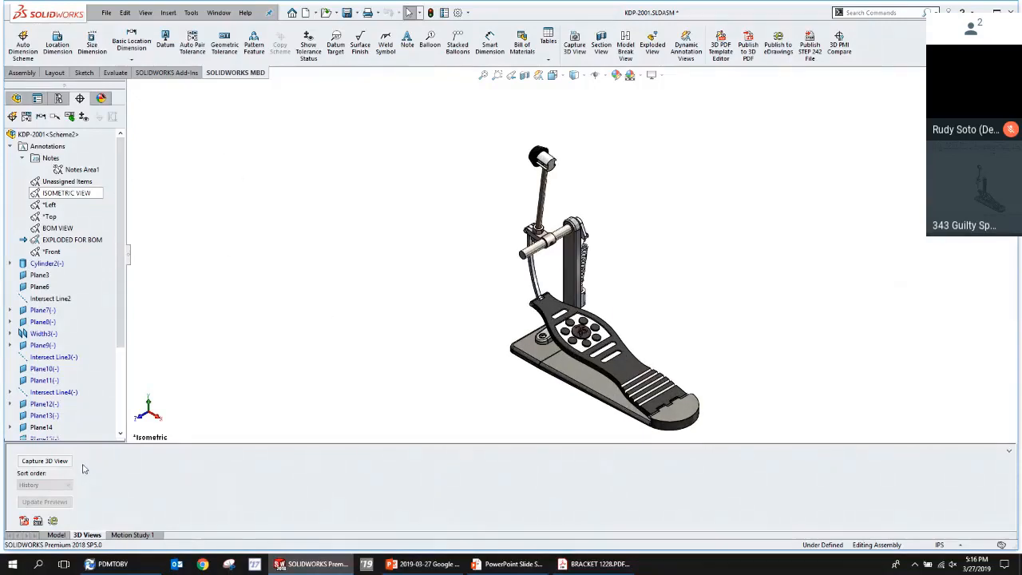
pyautogui.moveTo(62, 194); pyautogui.dragTo(61, 217)
pyautogui.click(534, 283)
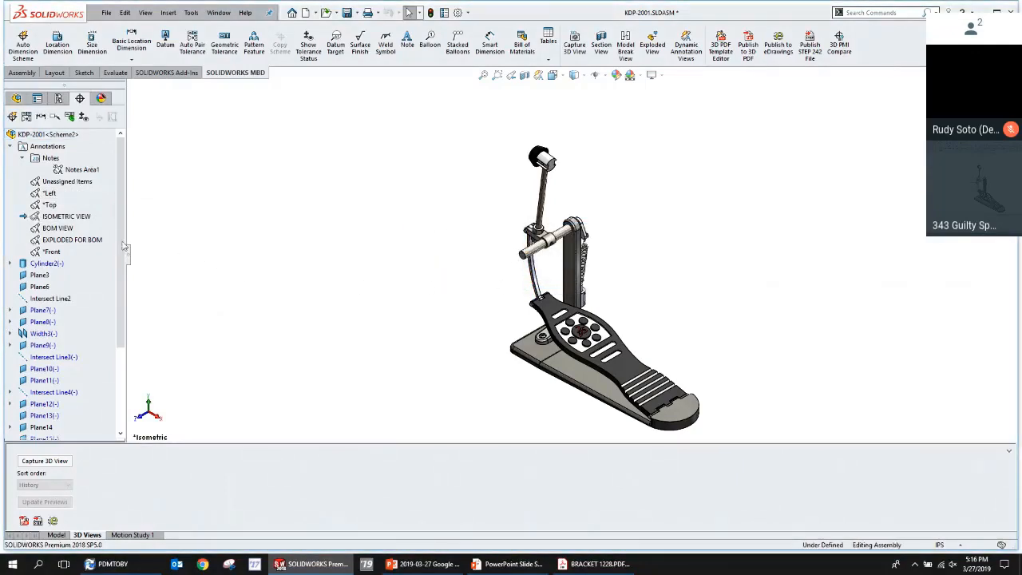
pyautogui.click(53, 461)
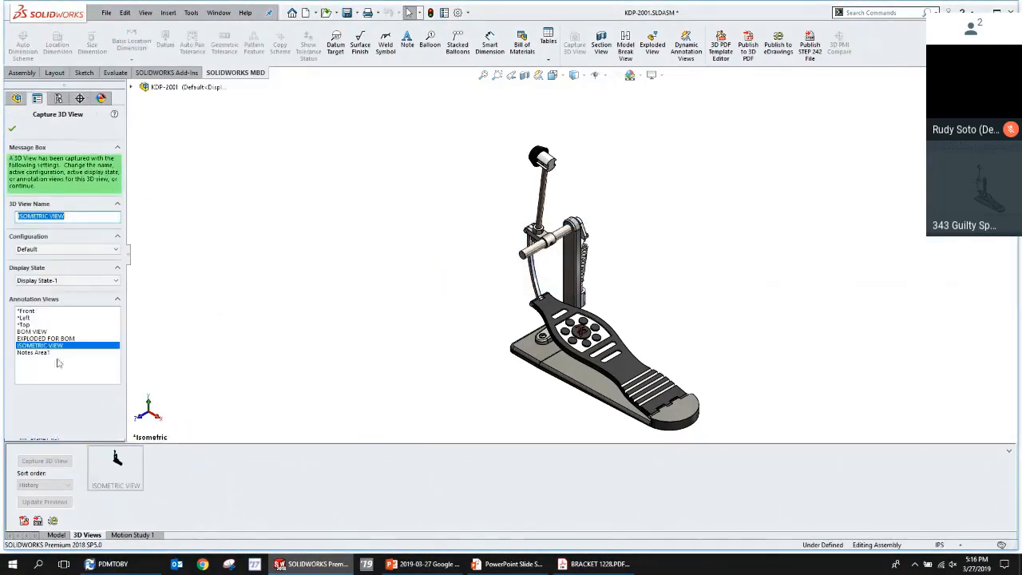
pyautogui.click(12, 129)
# Move the pedal's width dimension clear of the model in the *Top annotation view, and capture it as a 3D view named TOP.
pyautogui.rightClick(49, 203)
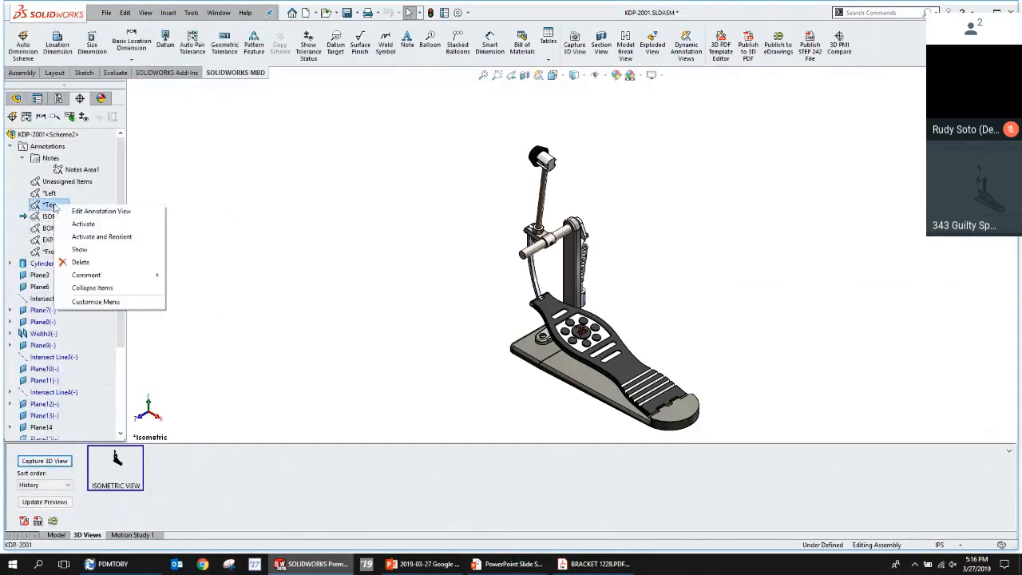
pyautogui.click(68, 234)
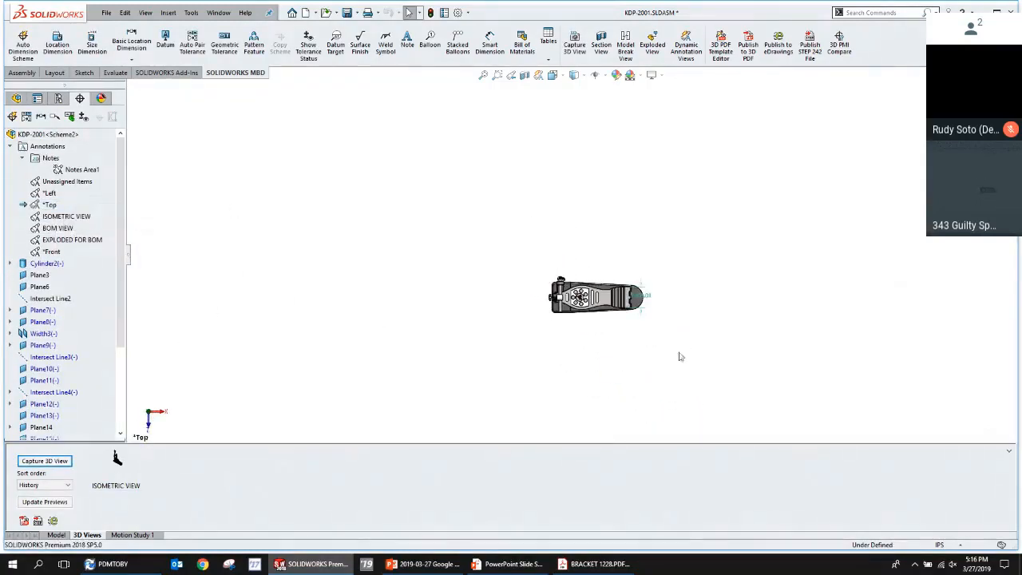
pyautogui.scroll(-5, 645, 344)
pyautogui.moveTo(675, 229); pyautogui.dragTo(767, 168)
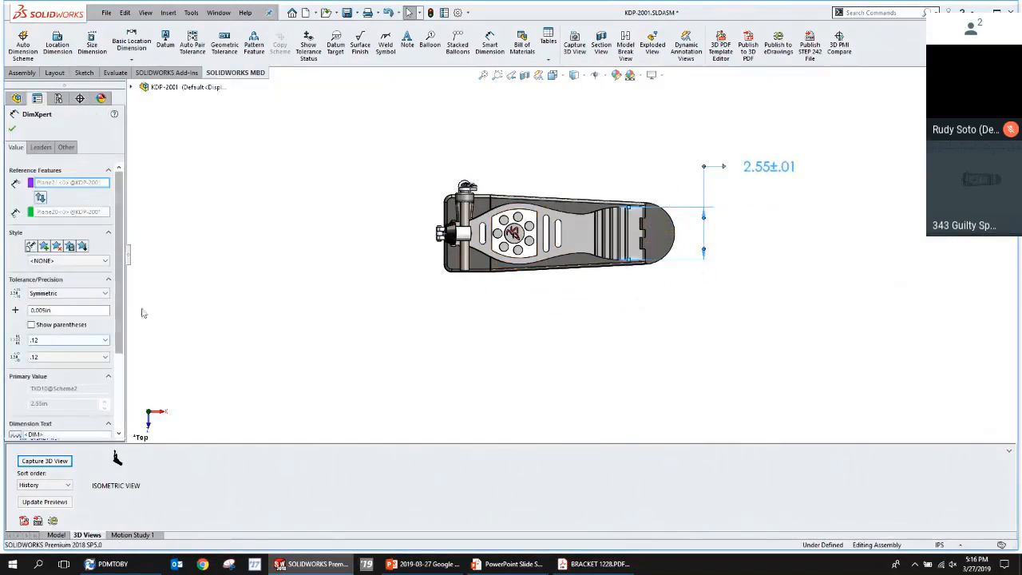
pyautogui.click(59, 467)
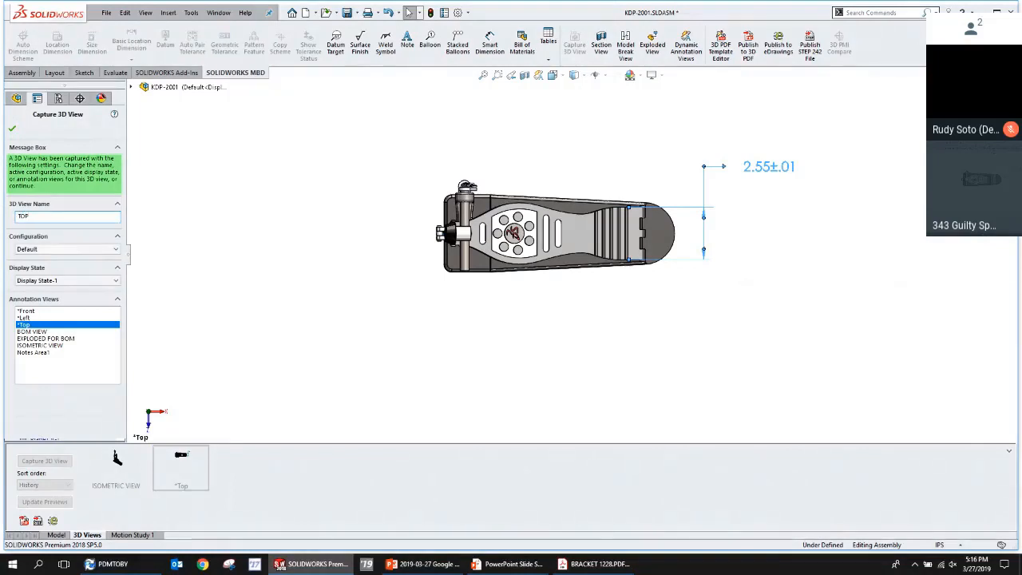
pyautogui.click(12, 123)
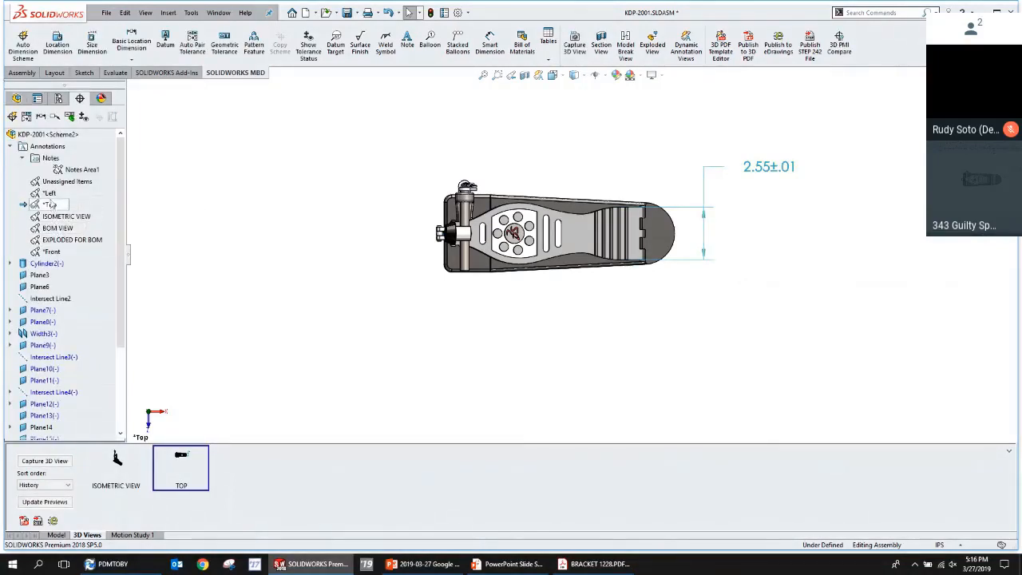
# Activate the *Front annotation view and swing the foot board to an angle of about 13.6°.
pyautogui.rightClick(51, 252)
pyautogui.click(95, 283)
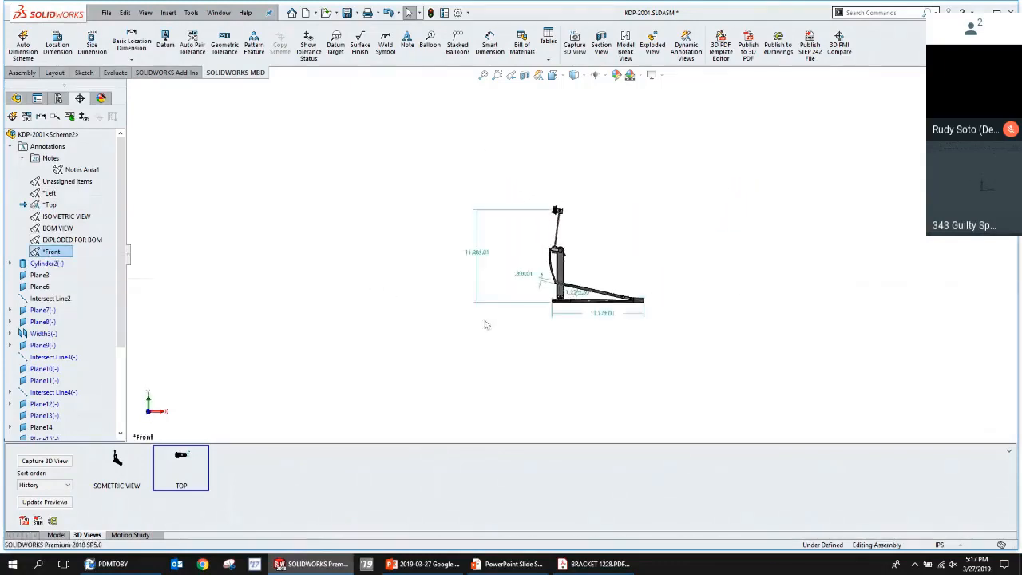
pyautogui.scroll(-1, 536, 268)
pyautogui.scroll(4, 581, 166)
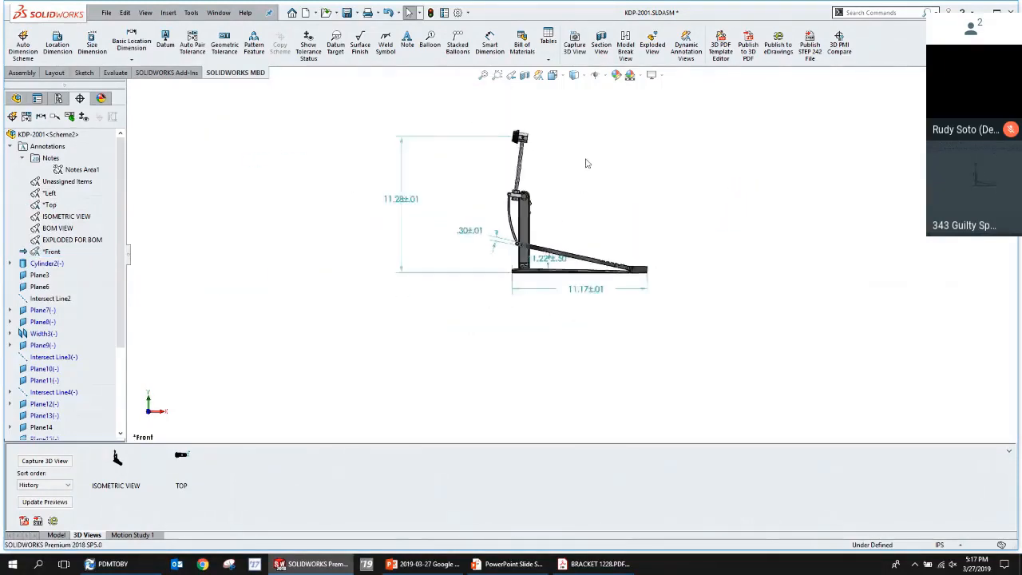
pyautogui.scroll(-2, 585, 151)
pyautogui.moveTo(518, 306); pyautogui.dragTo(520, 300)
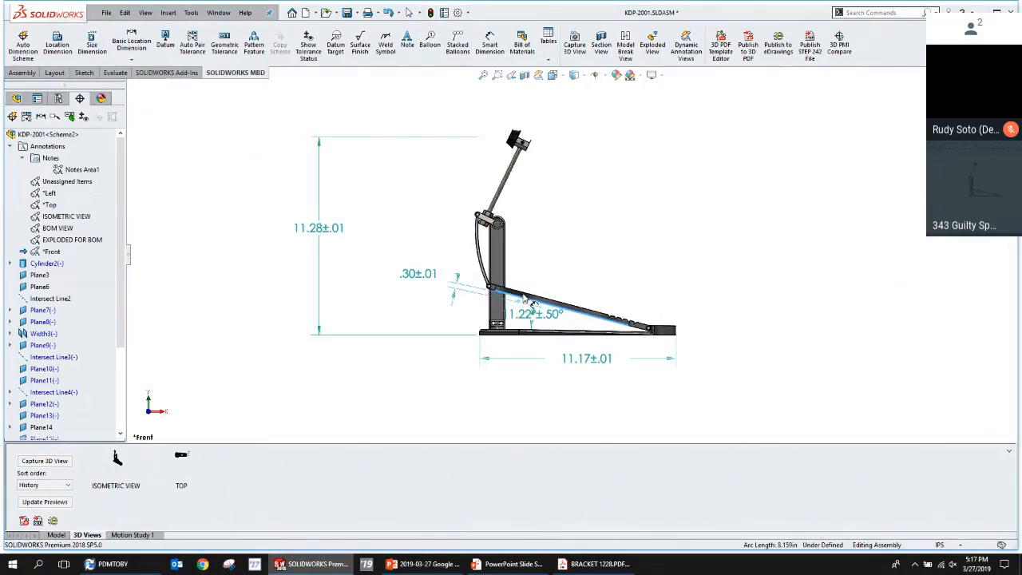
pyautogui.click(407, 314)
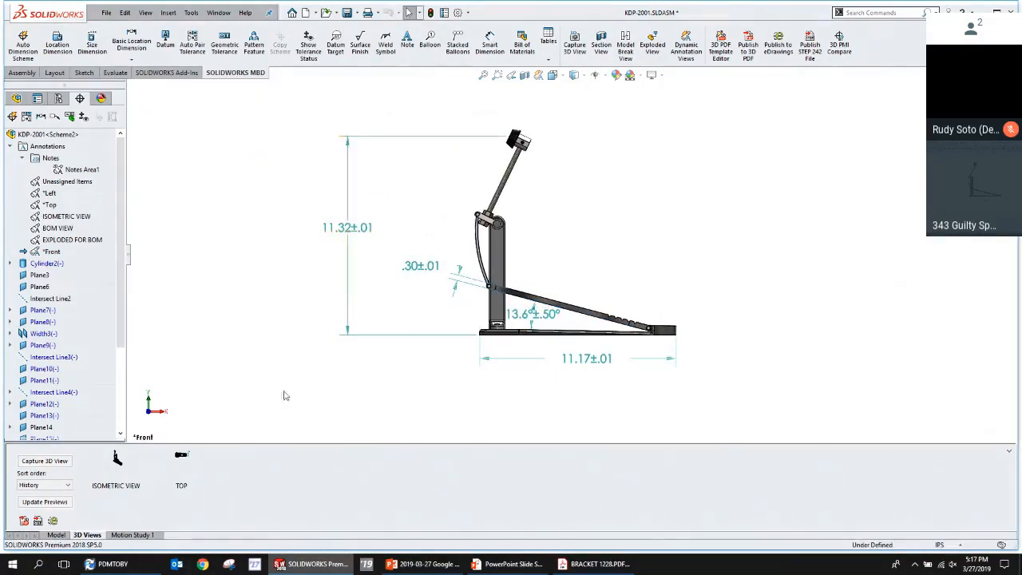
# Capture the dimensioned front orientation as a 3D view named FRONT.
pyautogui.click(47, 463)
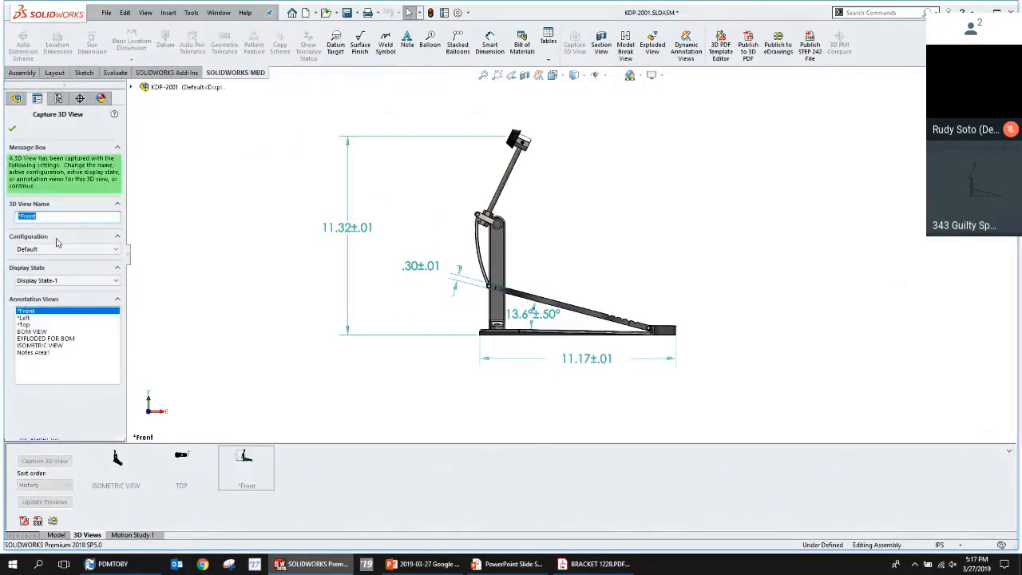
pyautogui.write('FRONT')
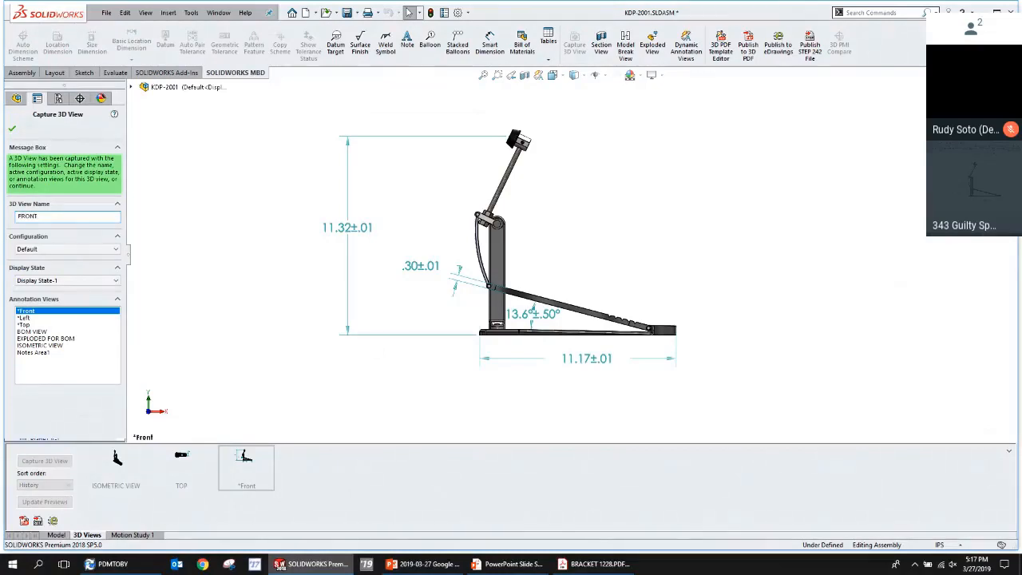
pyautogui.click(13, 130)
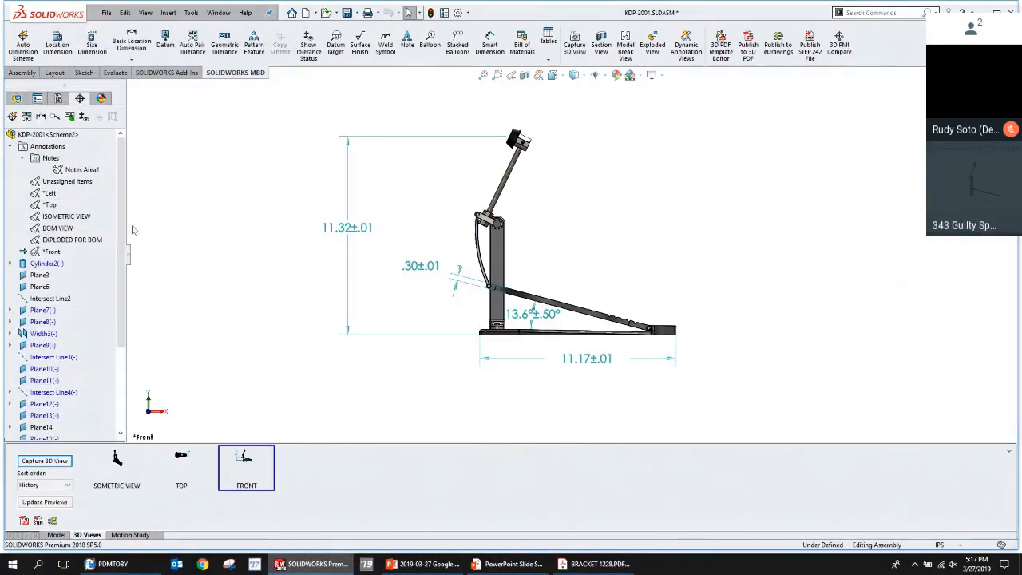
# Activate and orient the EXPLODED FOR BOM annotation view, and explode the pedal assembly with ExplView1.
pyautogui.doubleClick(74, 240)
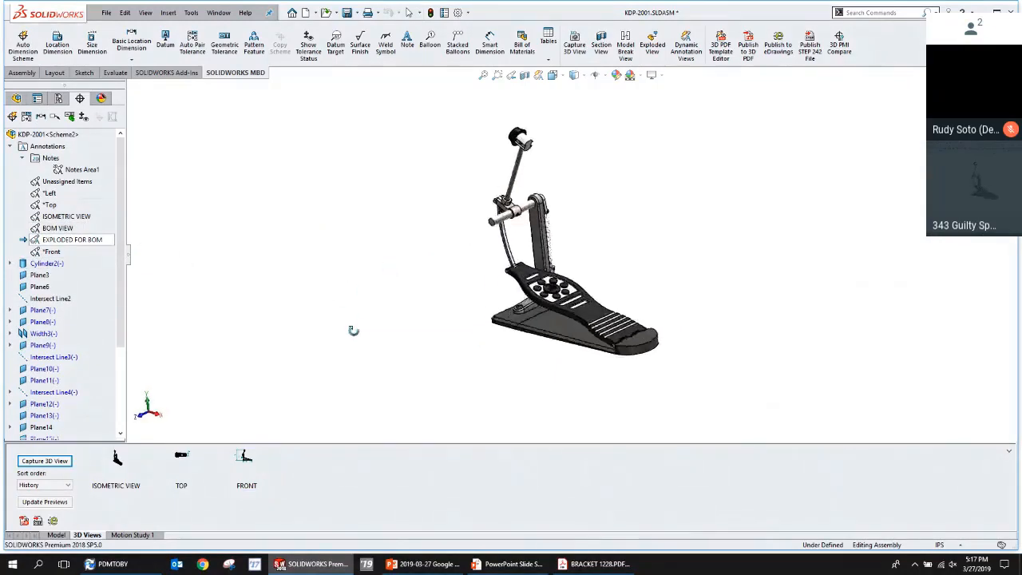
pyautogui.rightClick(77, 241)
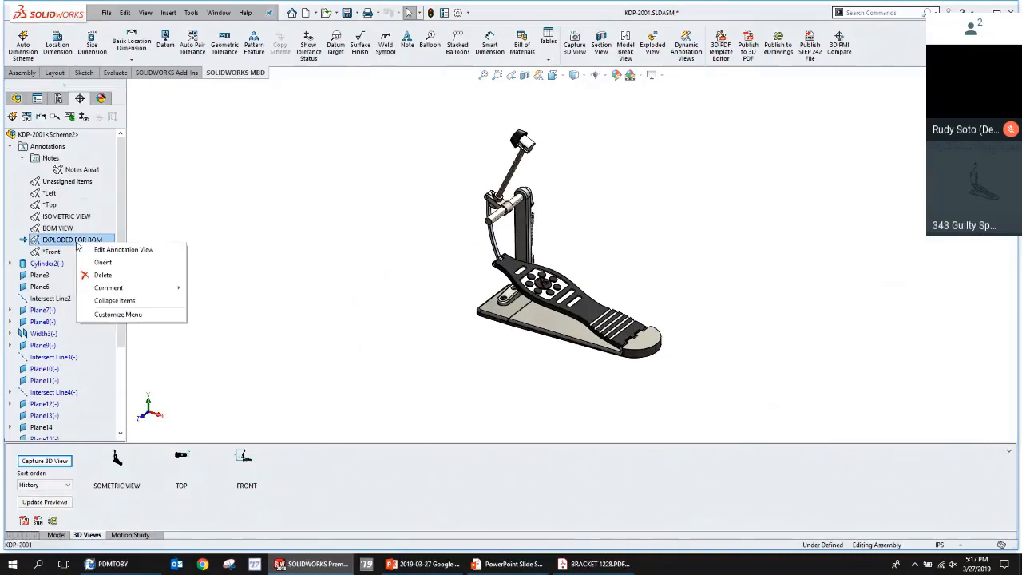
pyautogui.click(118, 264)
pyautogui.scroll(-4, 584, 279)
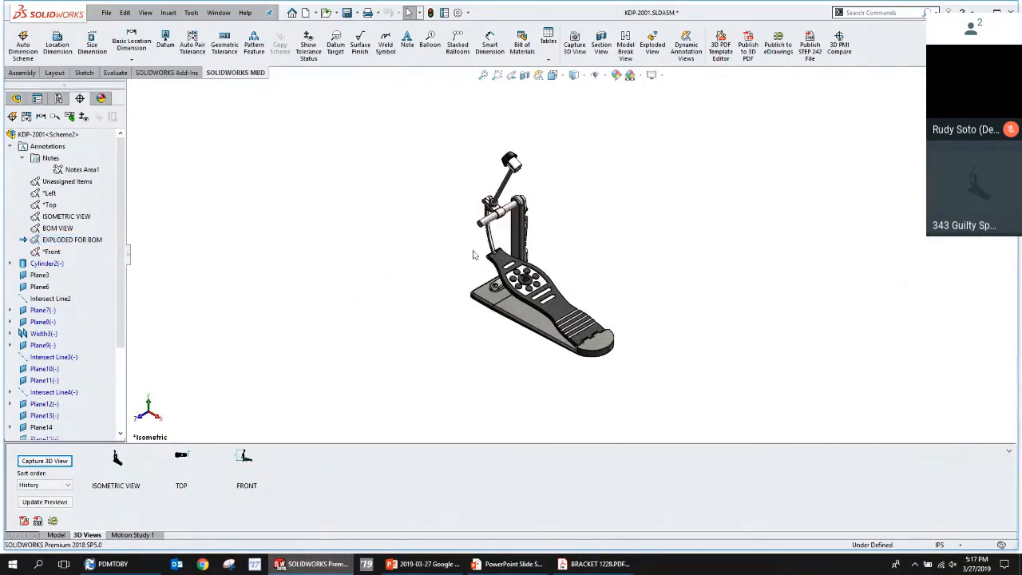
pyautogui.click(59, 98)
pyautogui.doubleClick(57, 160)
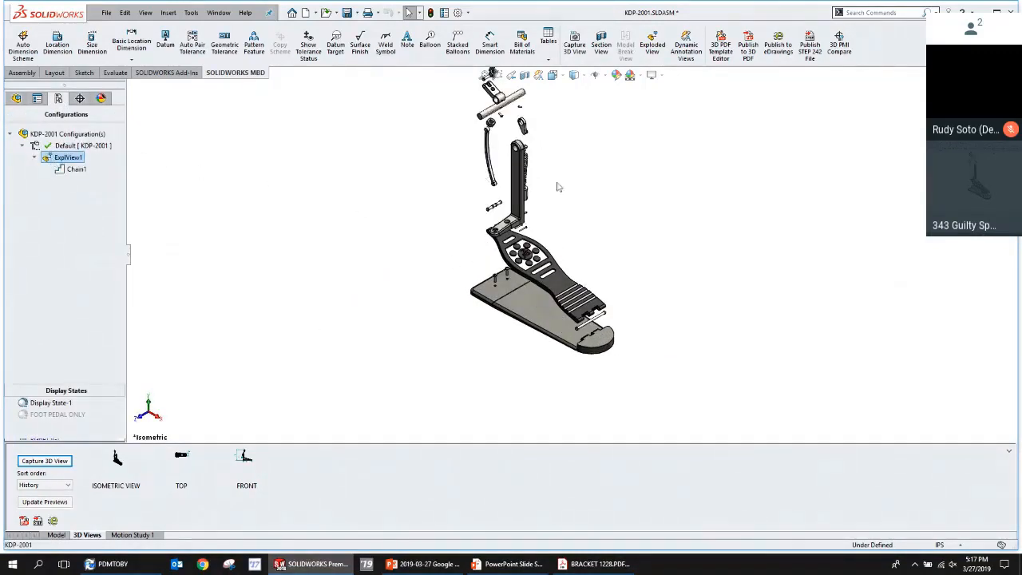
pyautogui.keyDown('ctrl'); pyautogui.moveTo(558, 186); pyautogui.dragTo(566, 278, button='middle'); pyautogui.keyUp('ctrl')
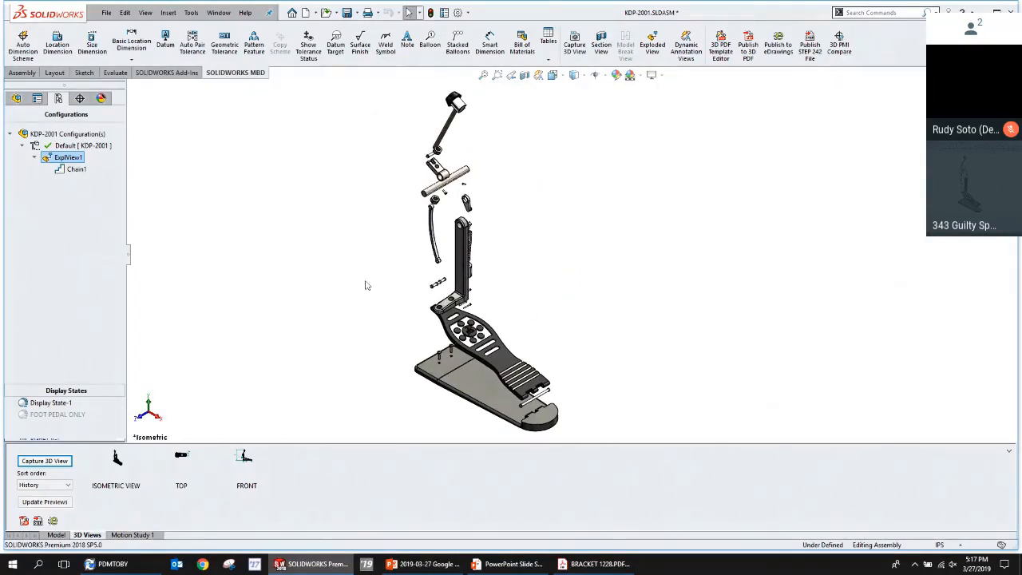
# Add circular item-number balloons sourced from Bill of Materials1 to the beater shaft, horizontal shaft, rocker support and foot board.
pyautogui.click(429, 44)
pyautogui.click(72, 394)
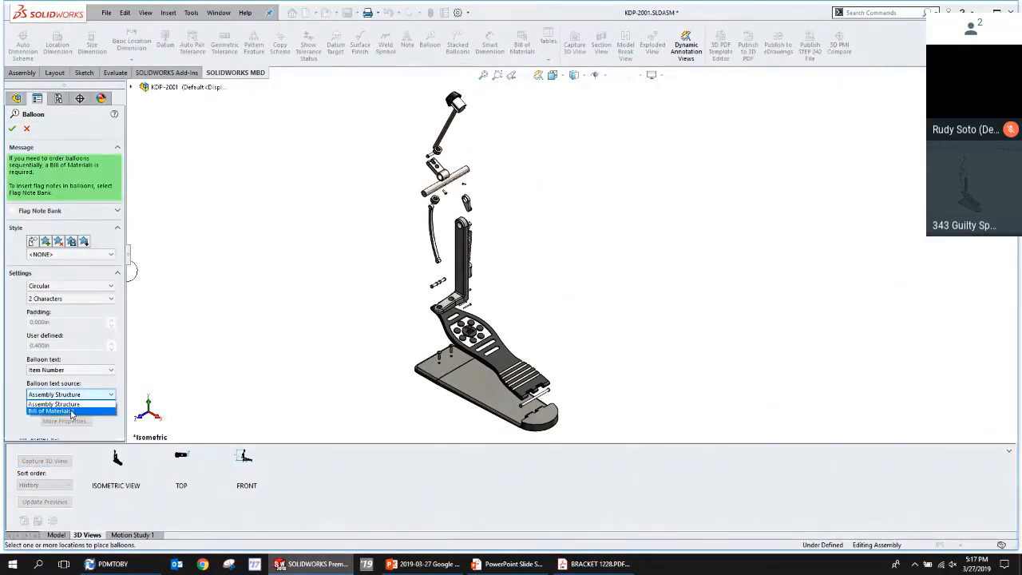
pyautogui.click(72, 411)
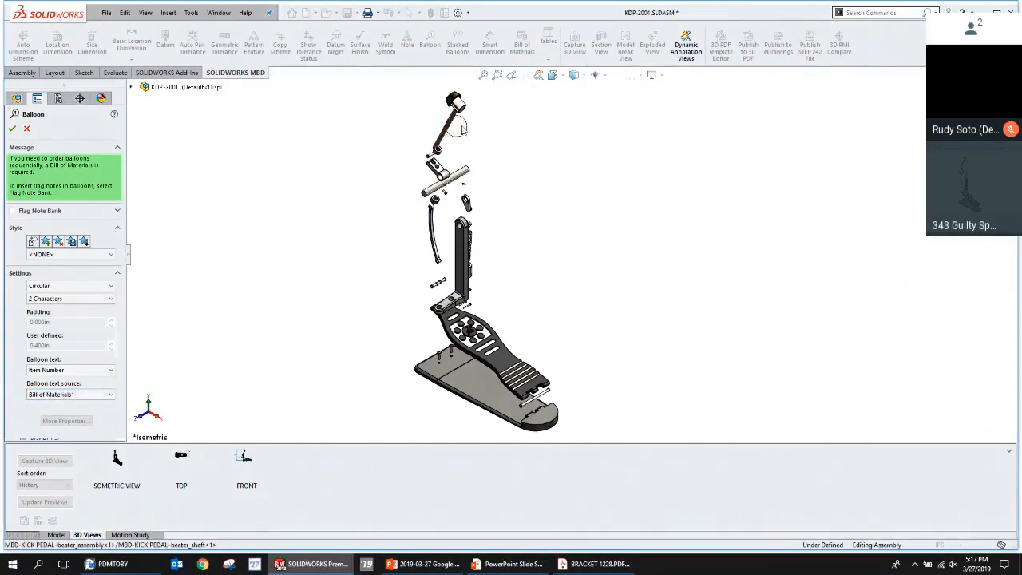
pyautogui.click(463, 129)
pyautogui.click(526, 153)
pyautogui.click(470, 170)
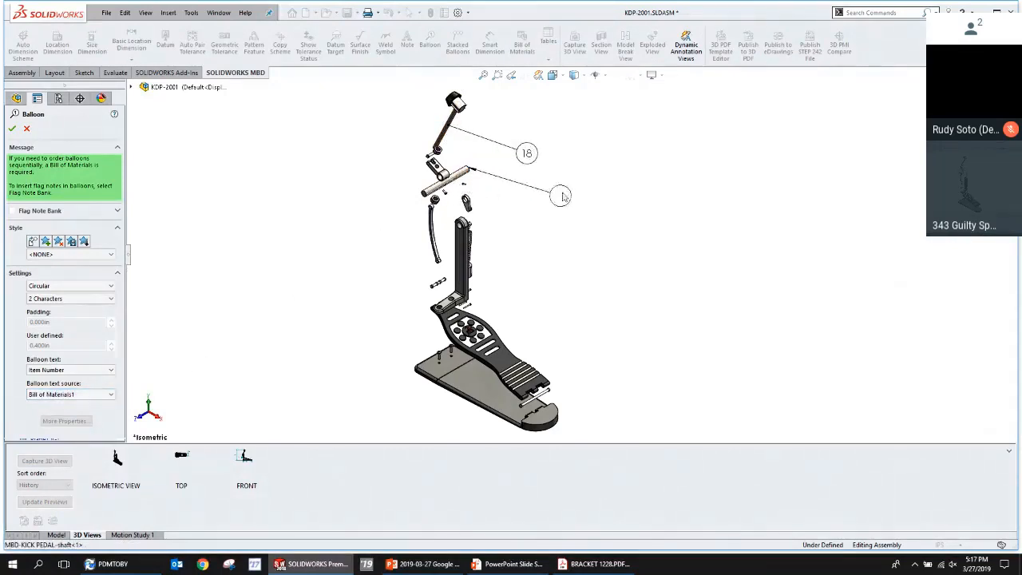
pyautogui.click(556, 201)
pyautogui.click(465, 239)
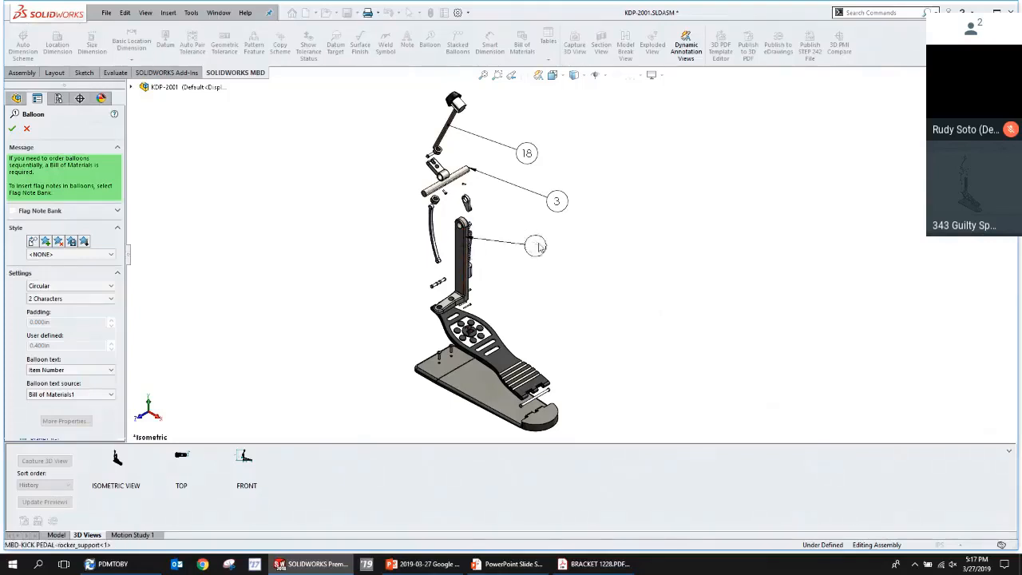
pyautogui.click(563, 254)
pyautogui.click(499, 334)
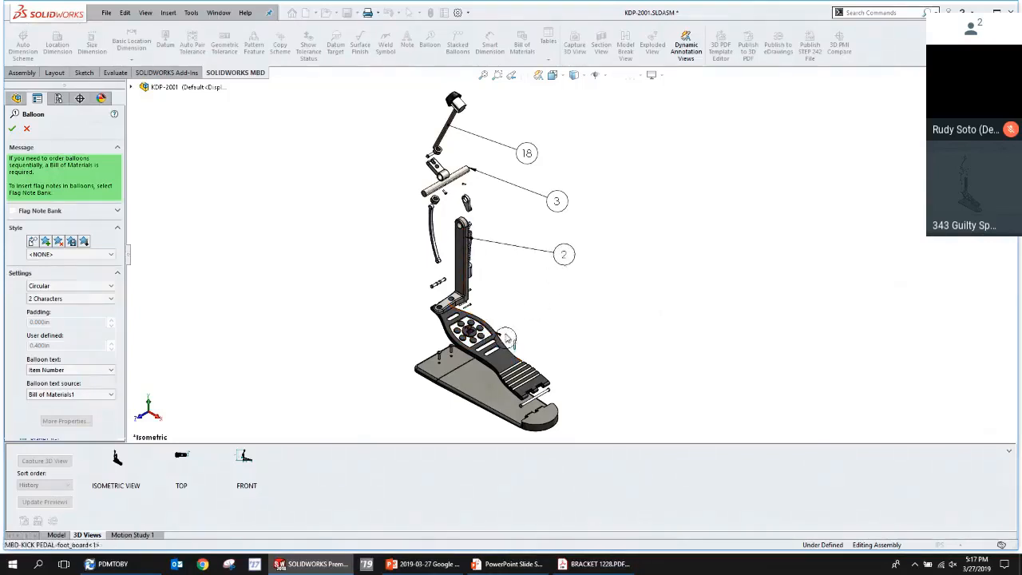
pyautogui.click(577, 302)
pyautogui.press('Escape')
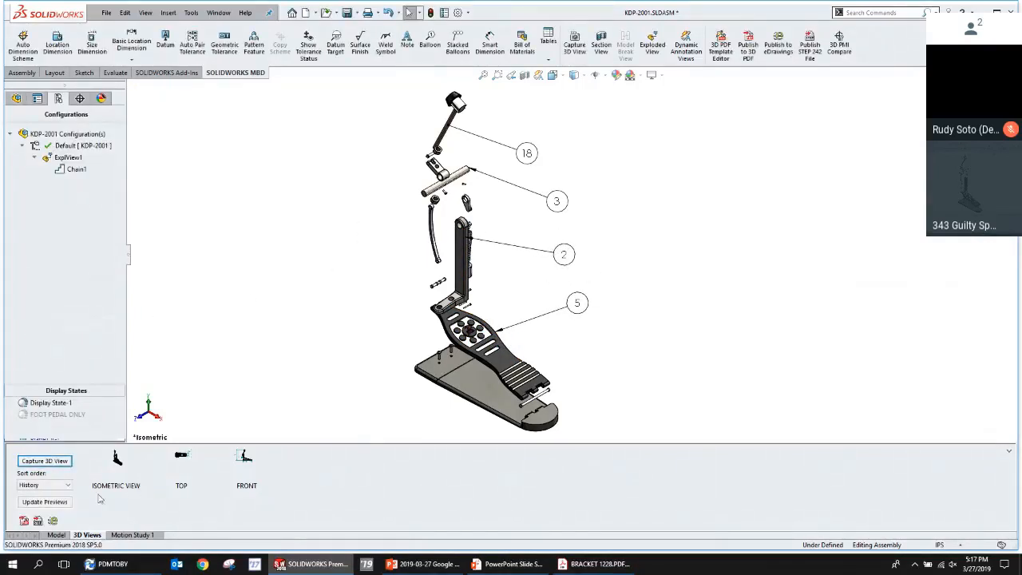
# Capture the ballooned exploded assembly as the 3D view EXPLODED FOR BOM, and collapse ExplView1.
pyautogui.click(62, 461)
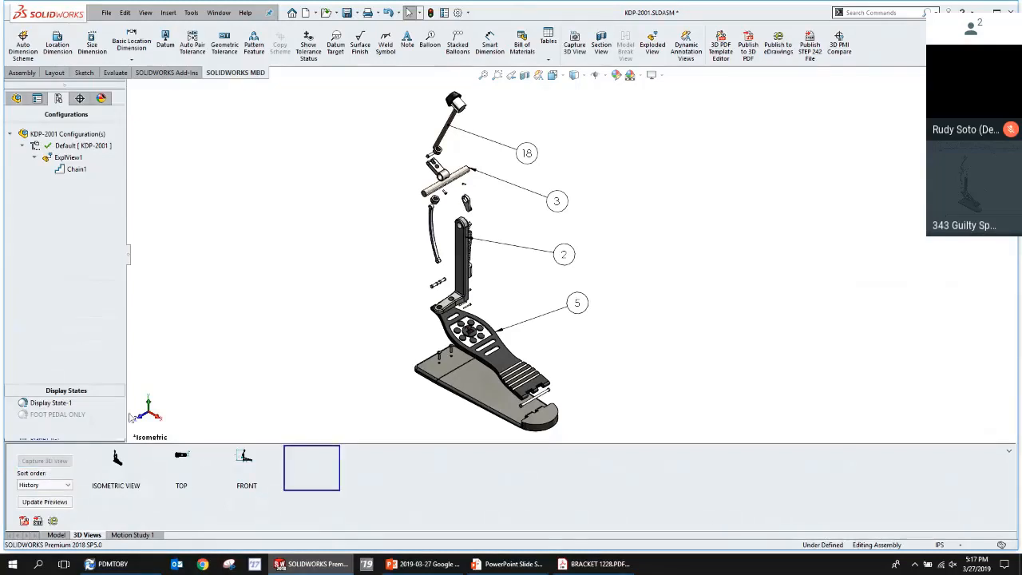
pyautogui.click(11, 127)
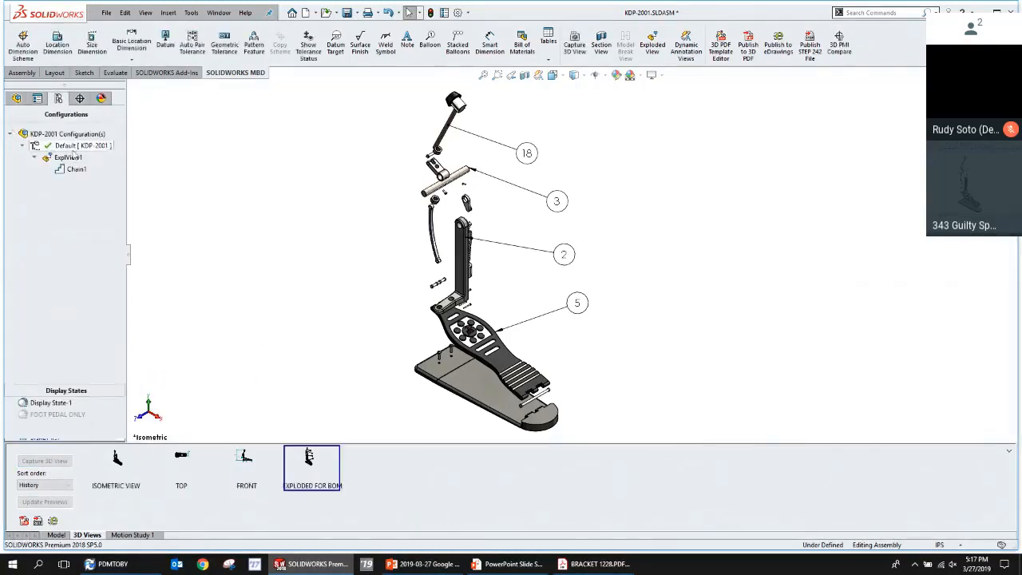
pyautogui.doubleClick(68, 157)
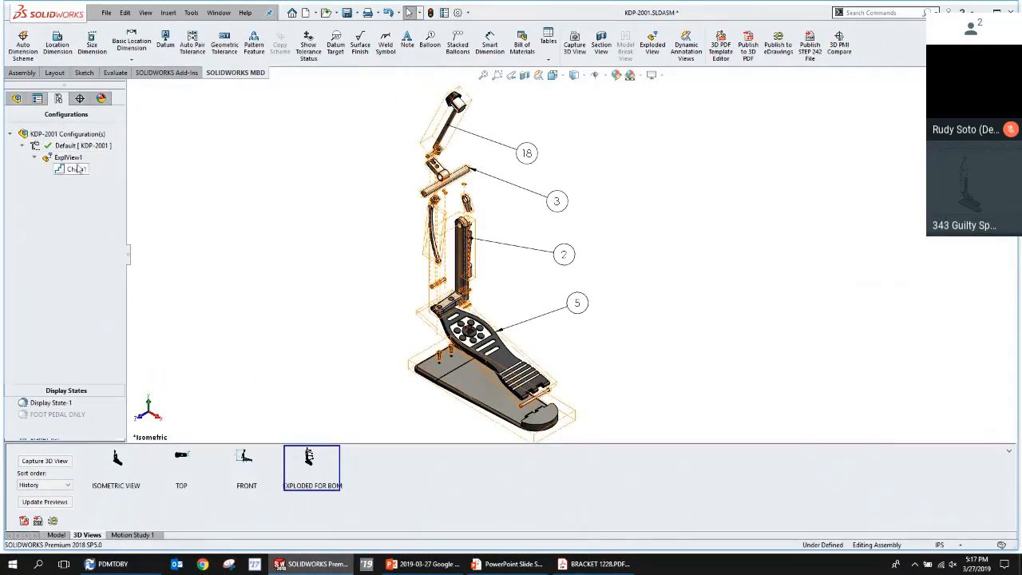
# Make ISOMETRIC VIEW the active annotation view so the balloons are hidden from the collapsed pedal.
pyautogui.click(18, 99)
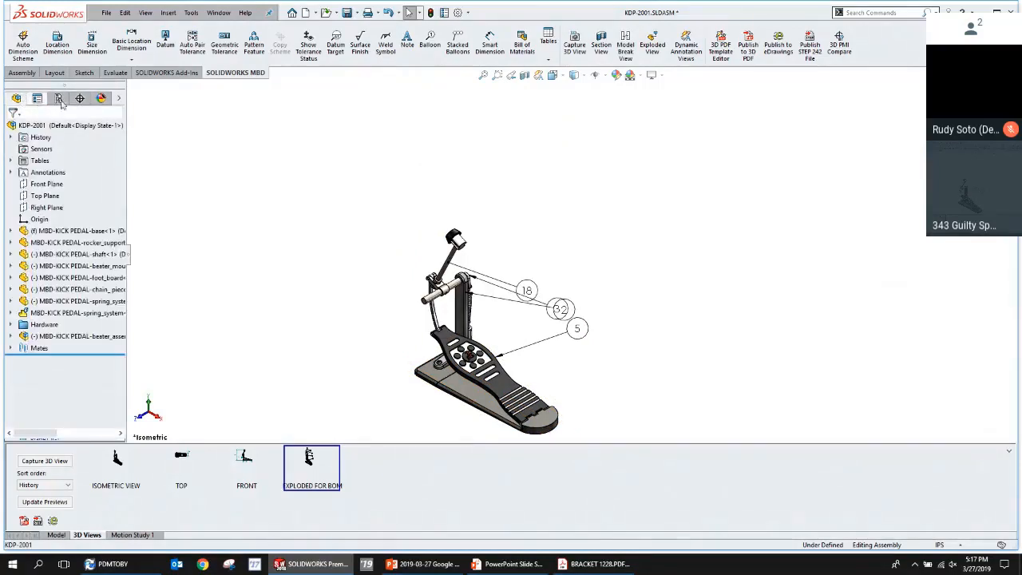
pyautogui.click(58, 98)
pyautogui.click(79, 98)
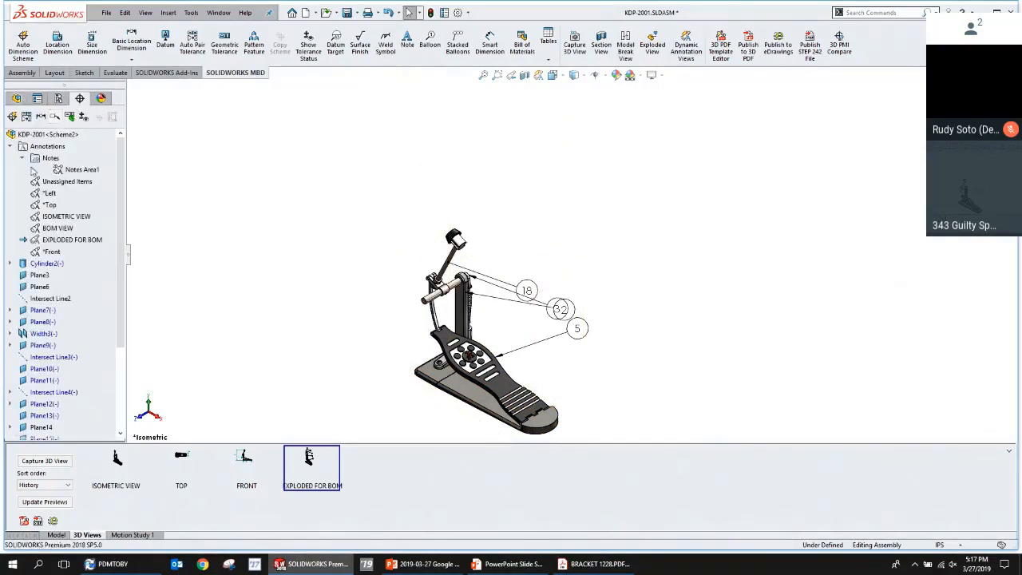
pyautogui.rightClick(67, 216)
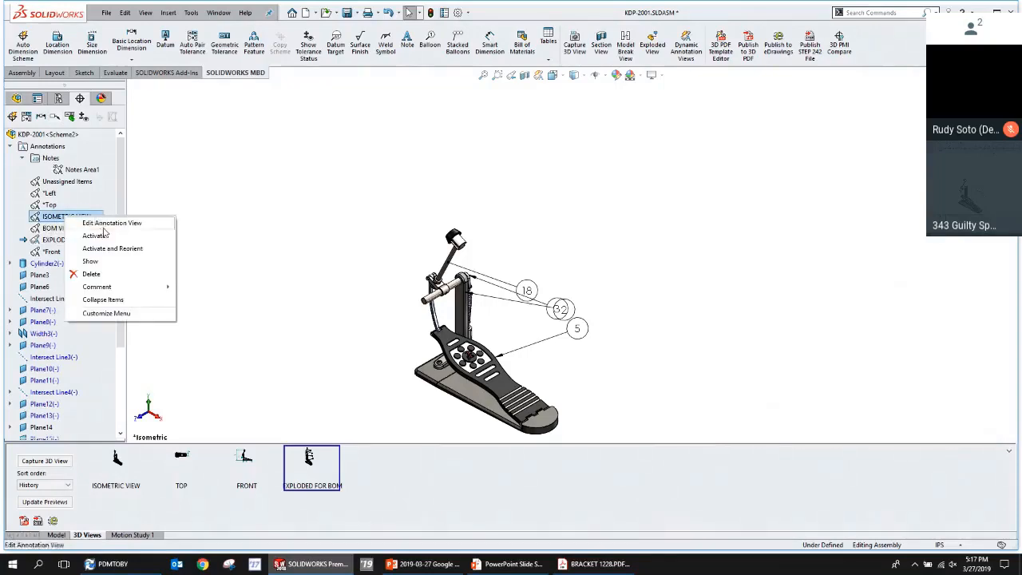
pyautogui.click(80, 234)
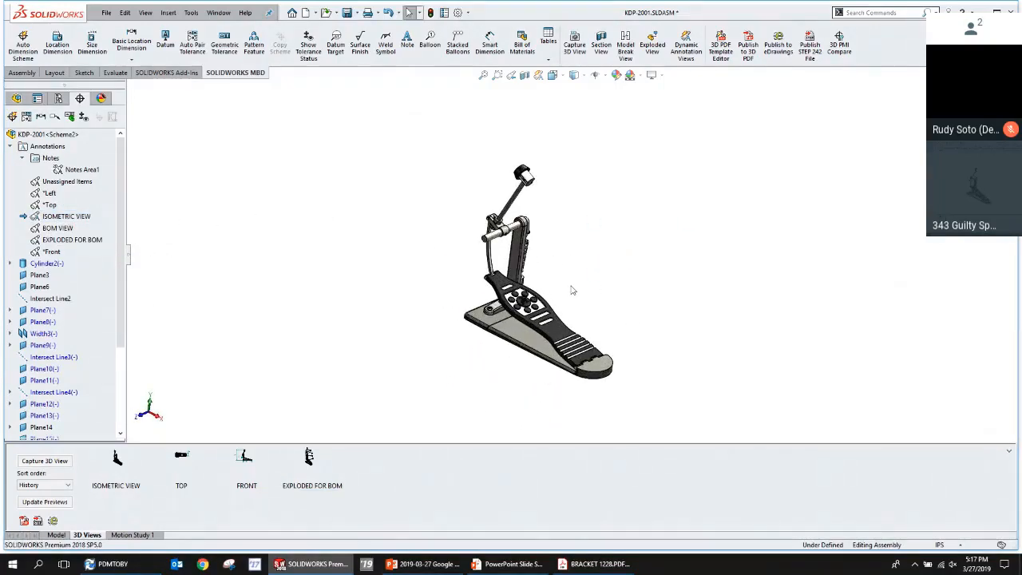
# Cut the pedal assembly with a planar section view along the Front Plane.
pyautogui.click(525, 75)
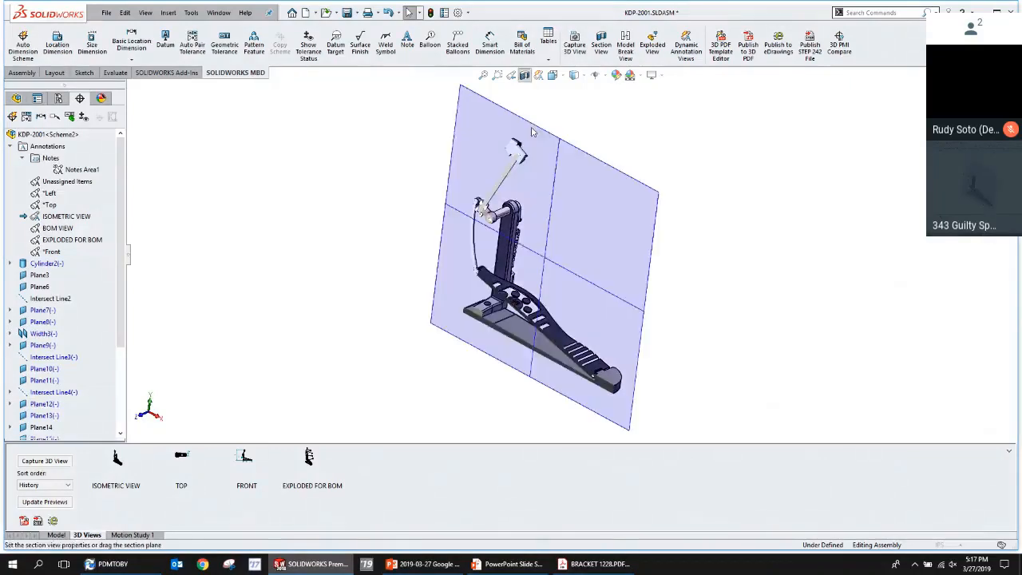
pyautogui.moveTo(522, 322)
pyautogui.mouseDown(button='middle')
pyautogui.moveTo(535, 295)
pyautogui.moveTo(528, 309)
pyautogui.mouseUp(button='middle')
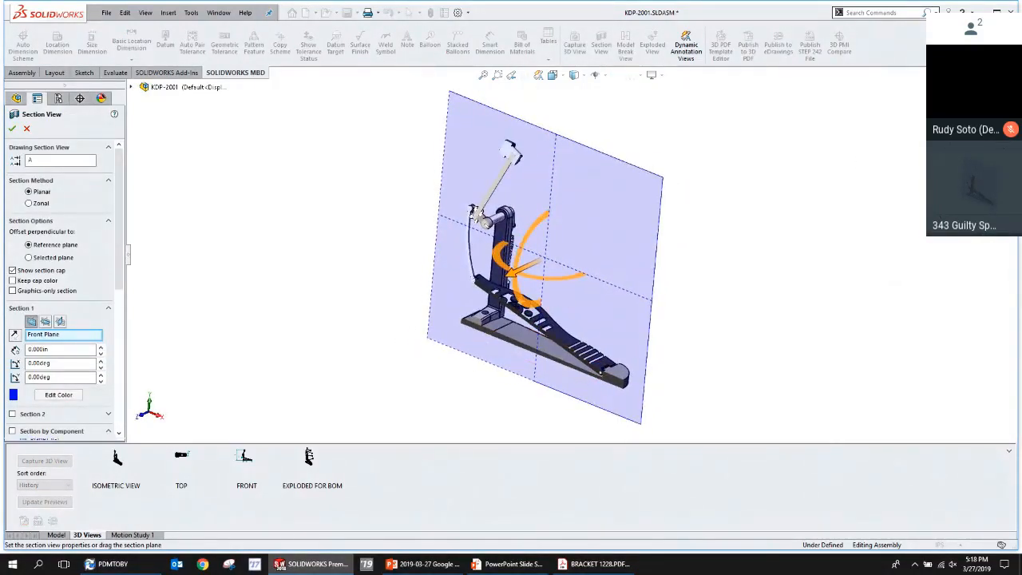
pyautogui.click(12, 128)
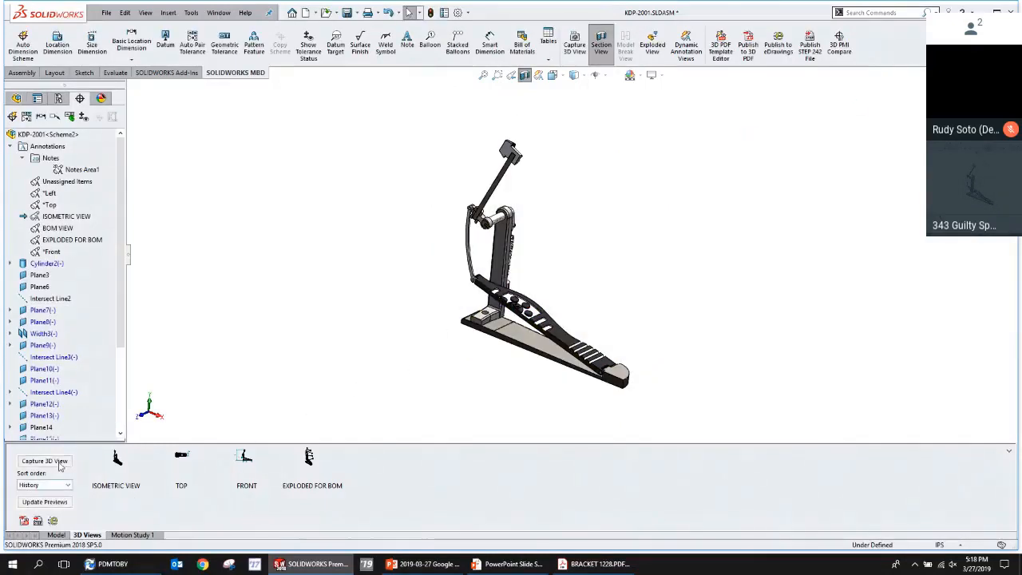
# Capture the sectioned pedal as the 3D view SECTION 1, and save the assembly with all modified documents.
pyautogui.click(59, 463)
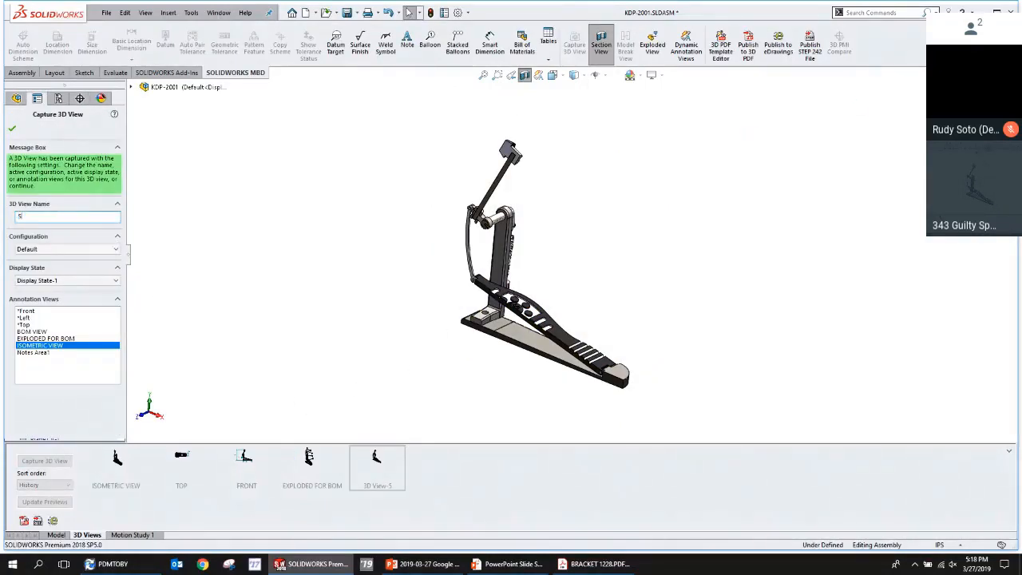
pyautogui.click(12, 129)
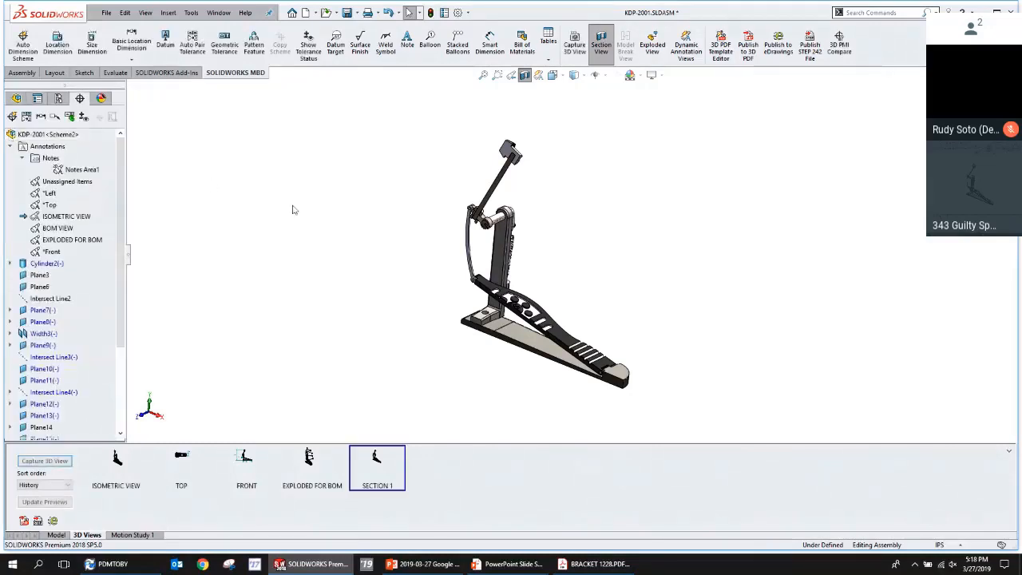
pyautogui.click(346, 13)
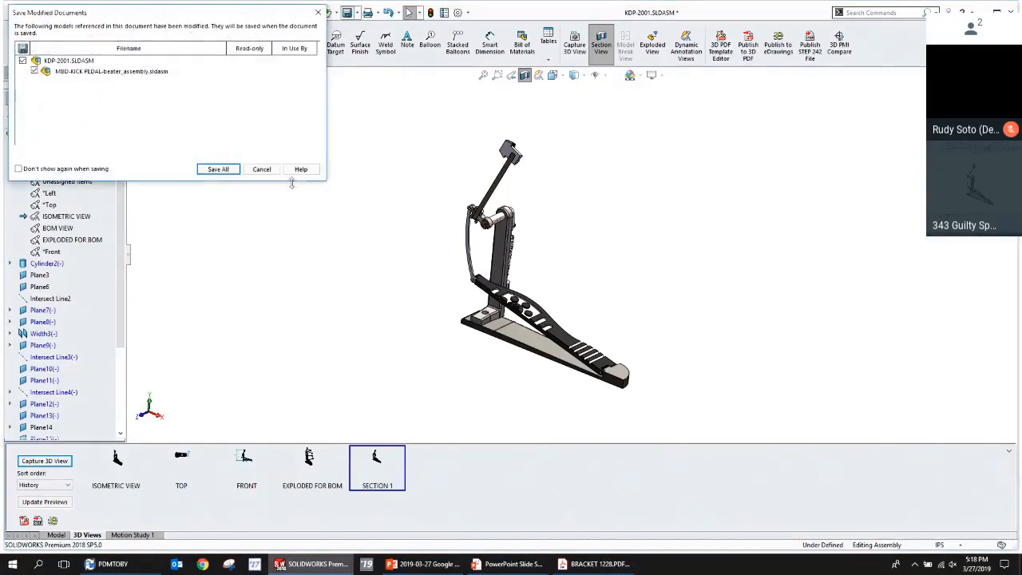
pyautogui.click(218, 168)
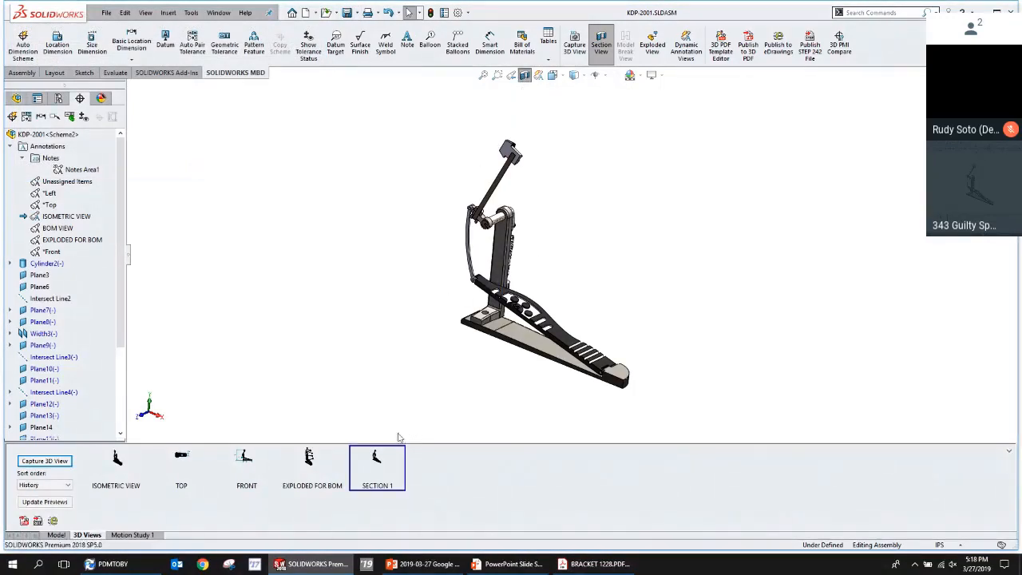
# Review the captured 3D views EXPLODED FOR BOM, FRONT, TOP and SECTION 1 one after another.
pyautogui.doubleClick(307, 471)
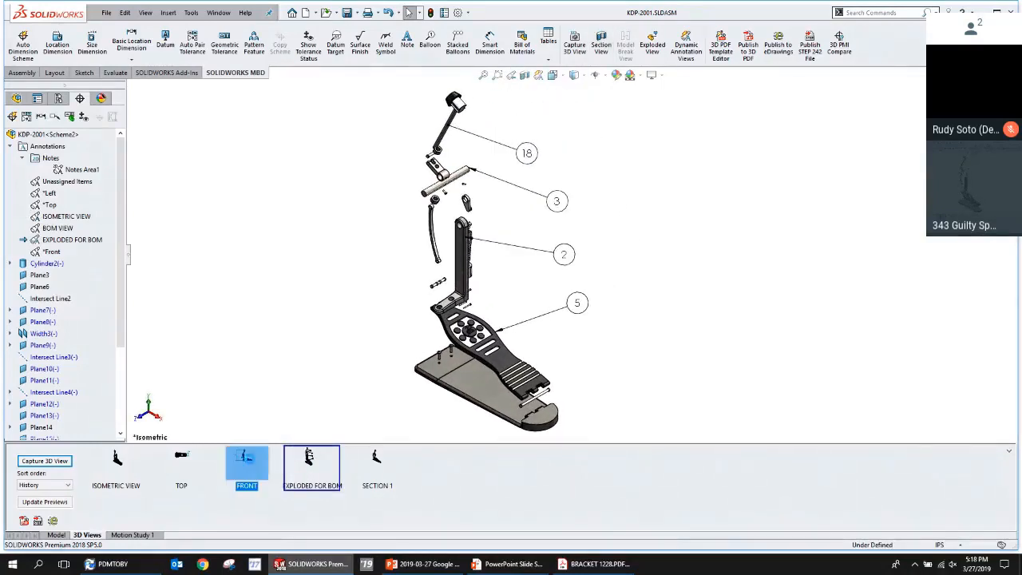
pyautogui.doubleClick(249, 462)
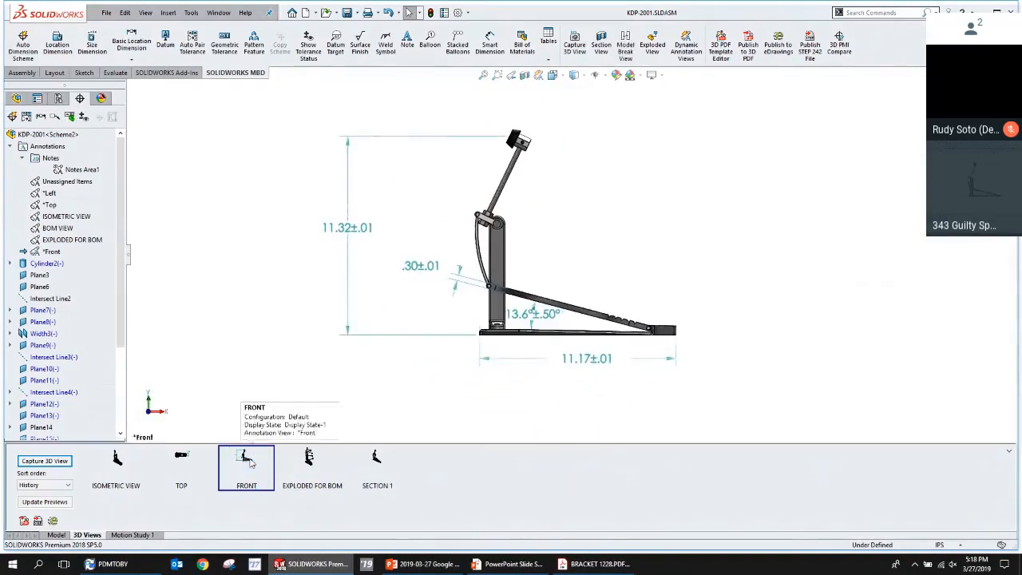
pyautogui.doubleClick(181, 459)
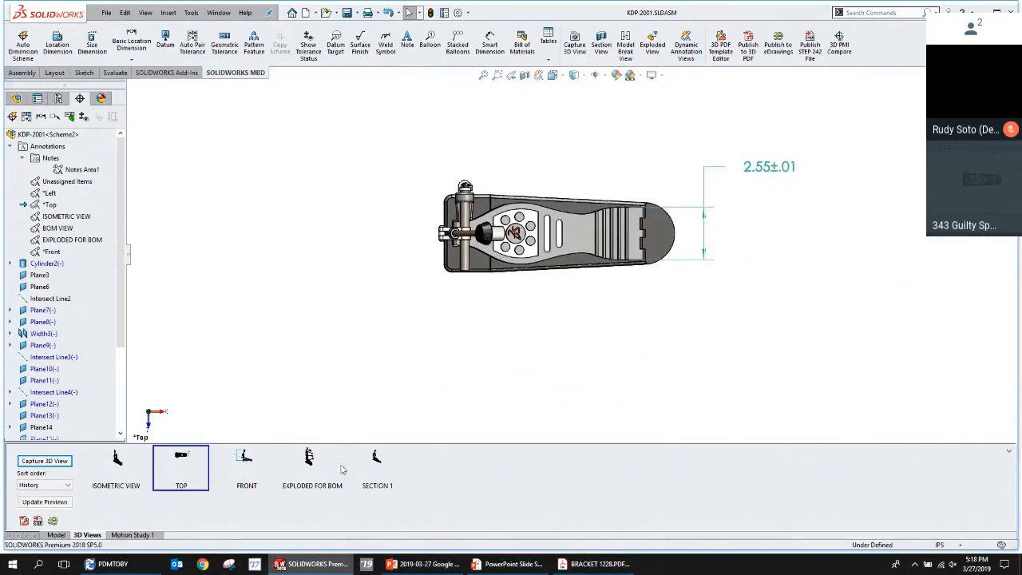
pyautogui.click(380, 465)
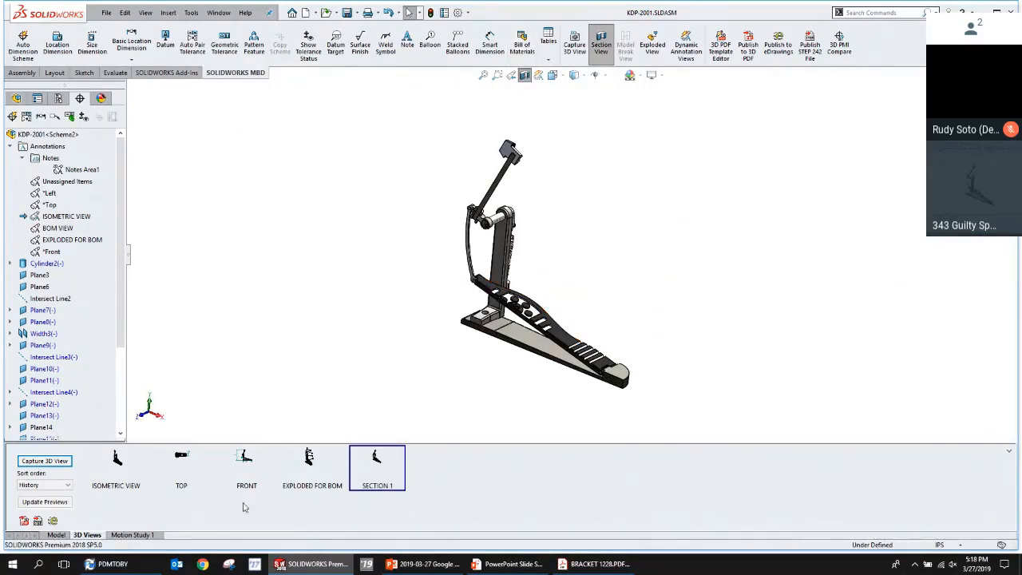
# Make the base transparent in the 3D view ISOMETRIC VIEW, and recapture that view.
pyautogui.click(115, 465)
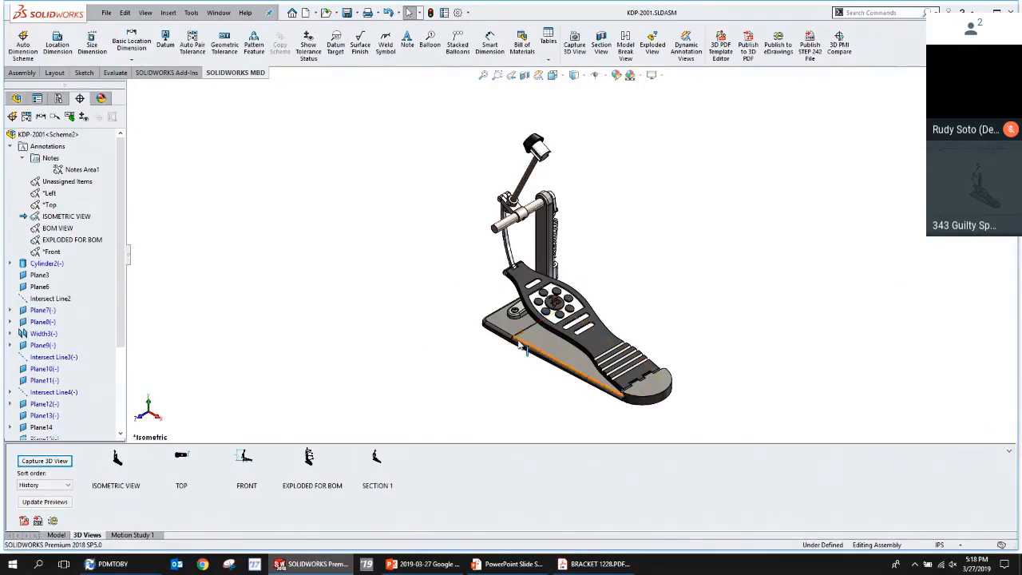
pyautogui.click(544, 328)
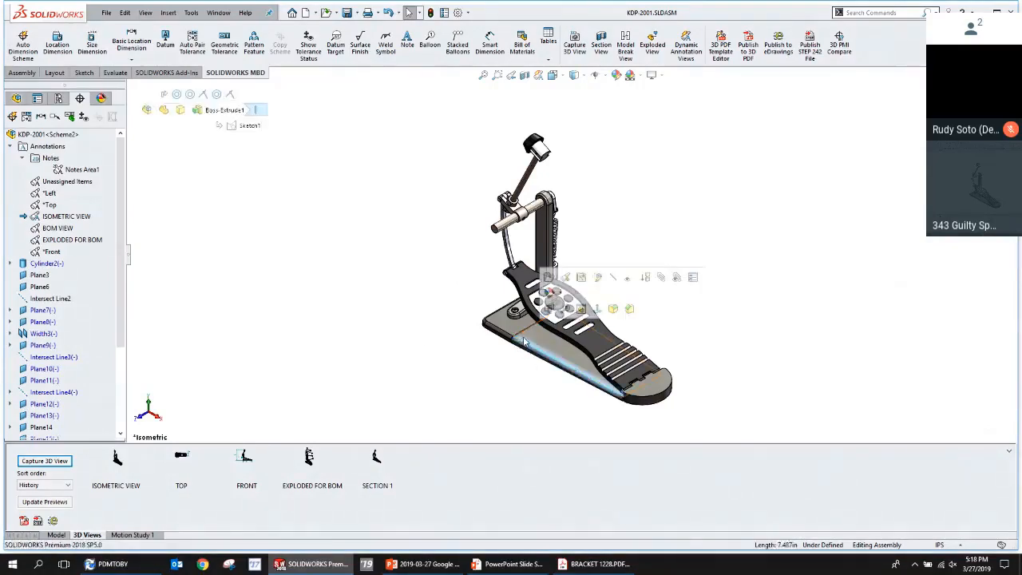
pyautogui.click(635, 274)
pyautogui.rightClick(118, 469)
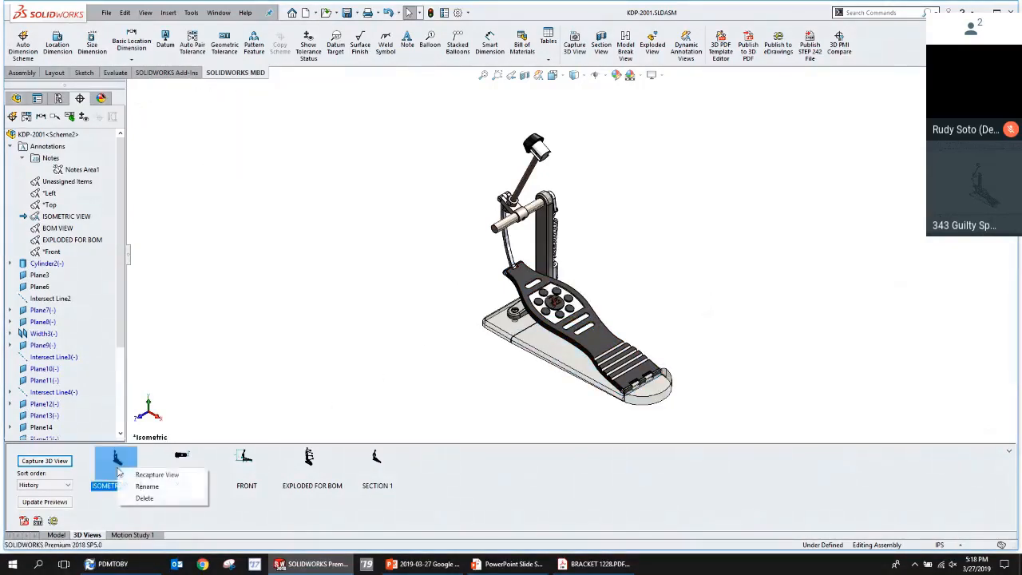
pyautogui.click(169, 474)
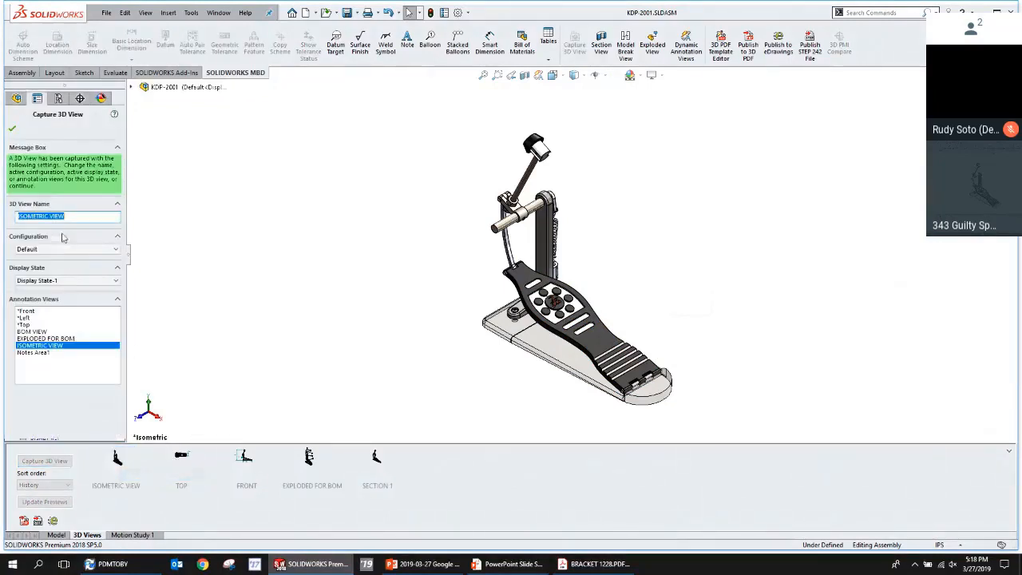
pyautogui.click(12, 129)
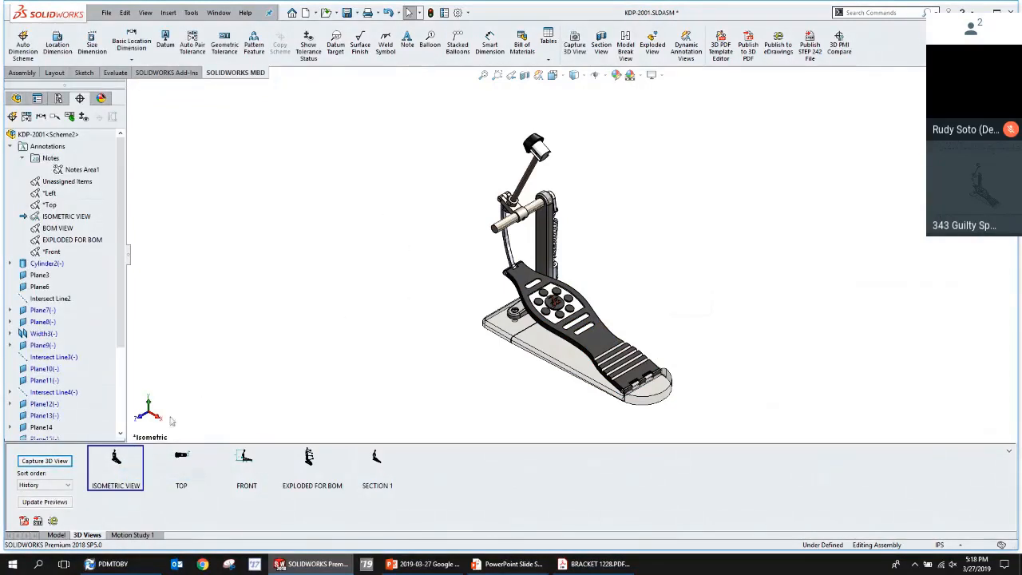
# Activate the 3D view TOP and turn off the base's transparency.
pyautogui.click(188, 457)
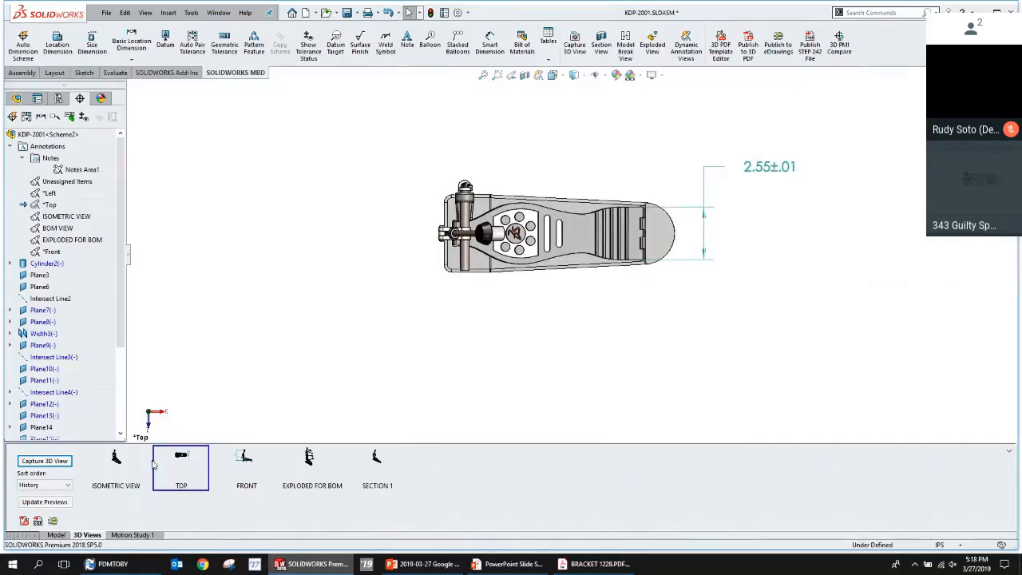
pyautogui.moveTo(490, 328); pyautogui.dragTo(501, 262, button='middle')
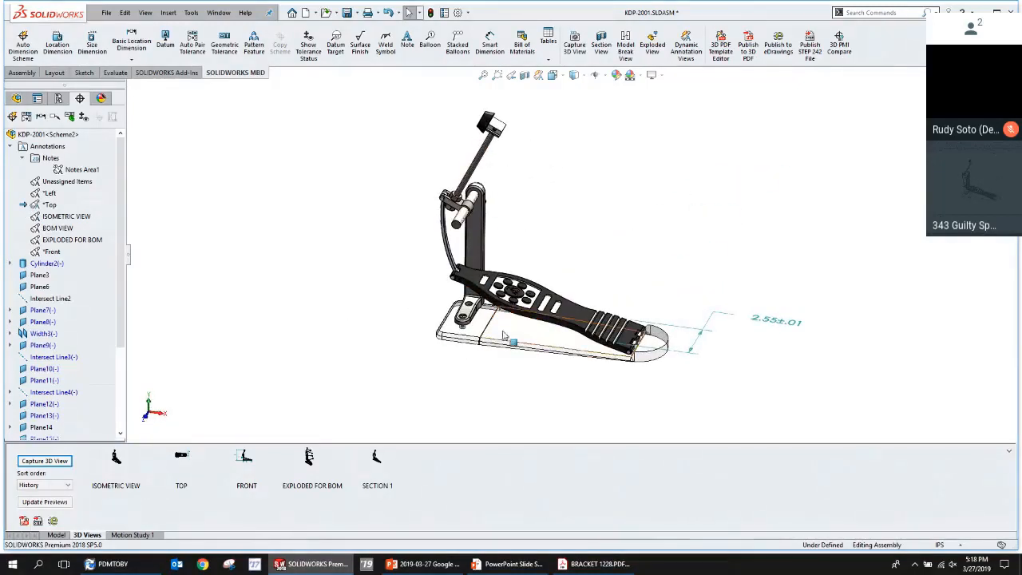
pyautogui.click(520, 331)
pyautogui.click(619, 268)
pyautogui.click(320, 277)
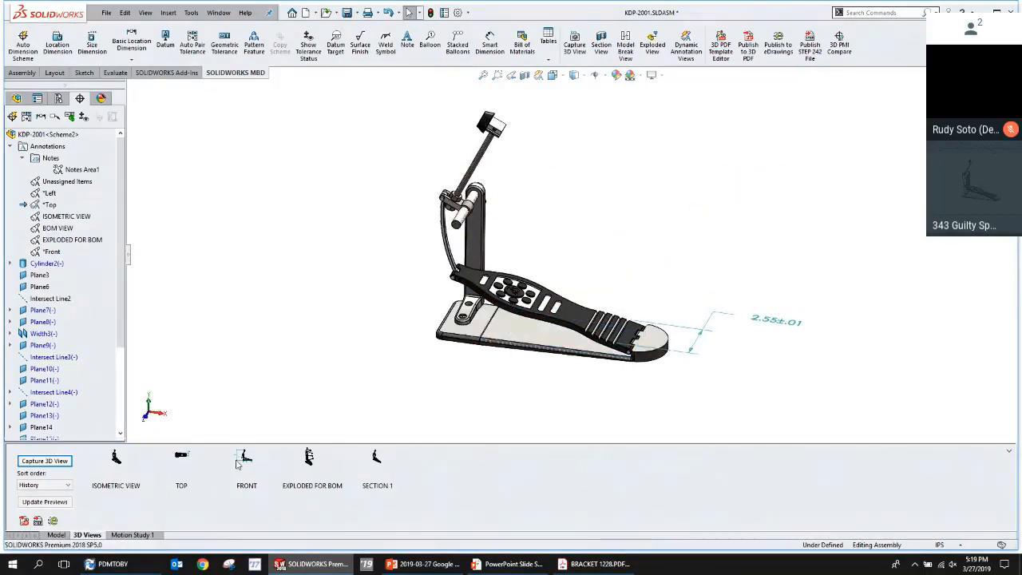
# Recapture the 3D view ISOMETRIC VIEW with the opaque base.
pyautogui.click(117, 462)
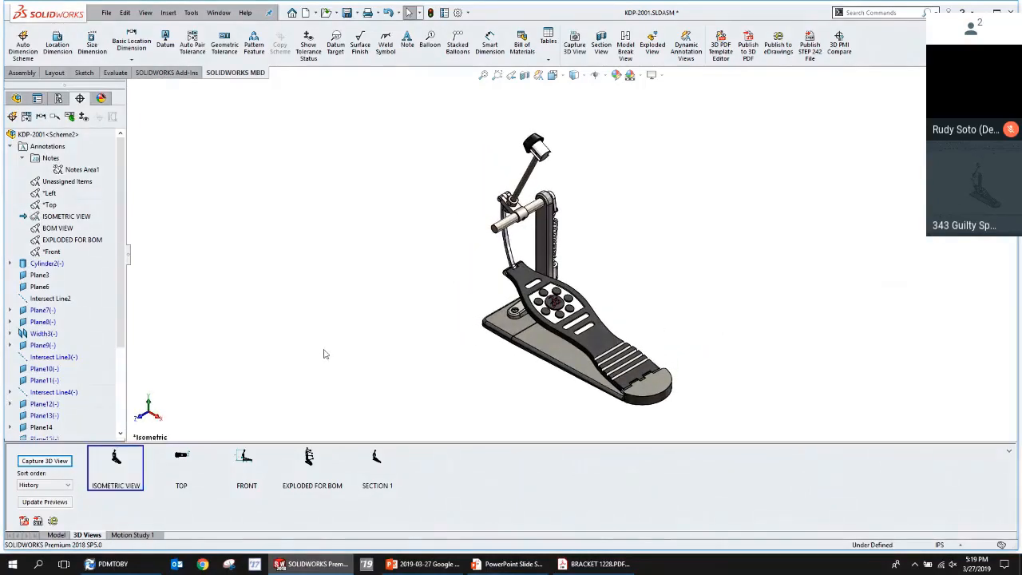
pyautogui.rightClick(62, 216)
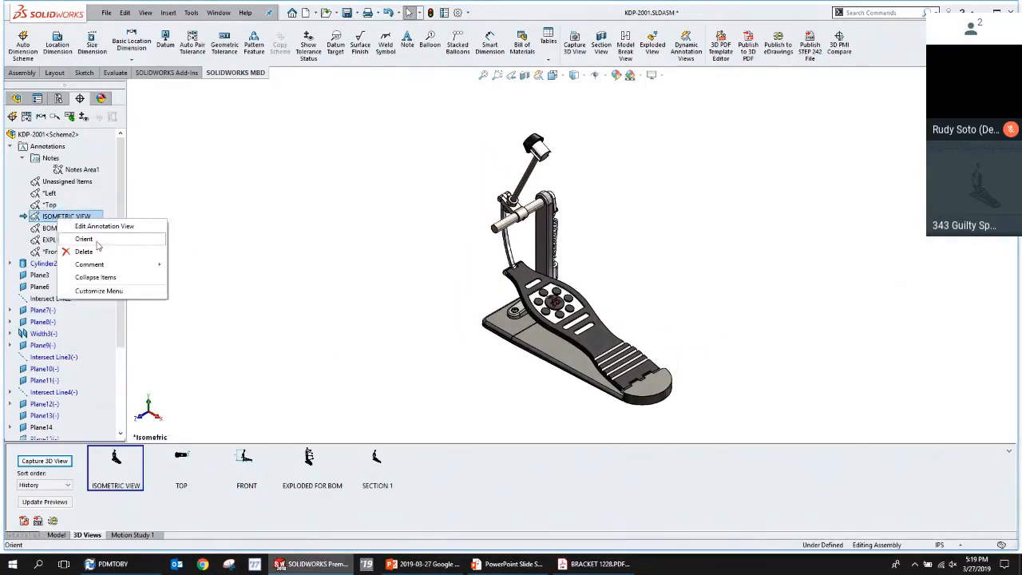
pyautogui.rightClick(128, 466)
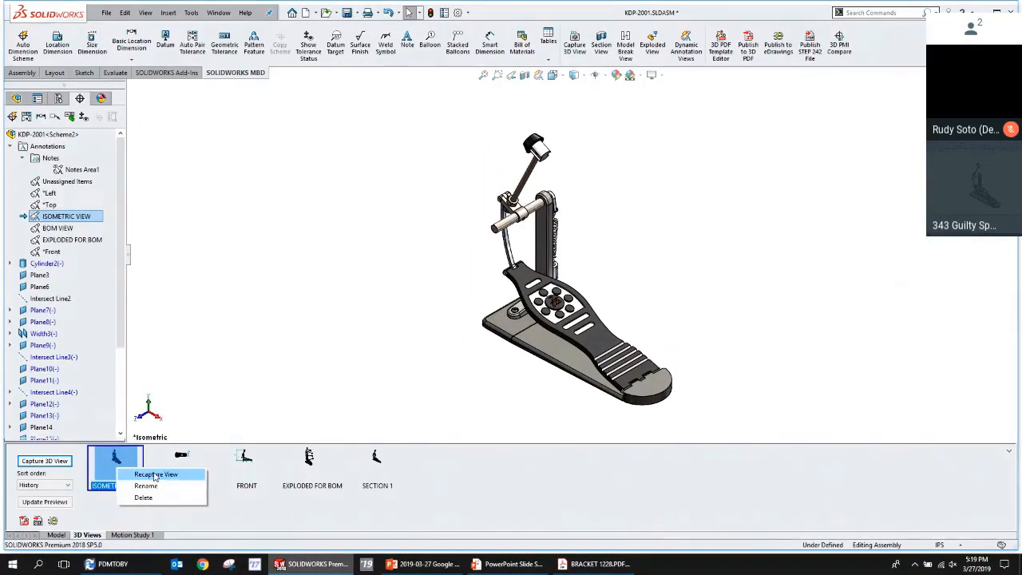
pyautogui.click(160, 472)
pyautogui.click(12, 128)
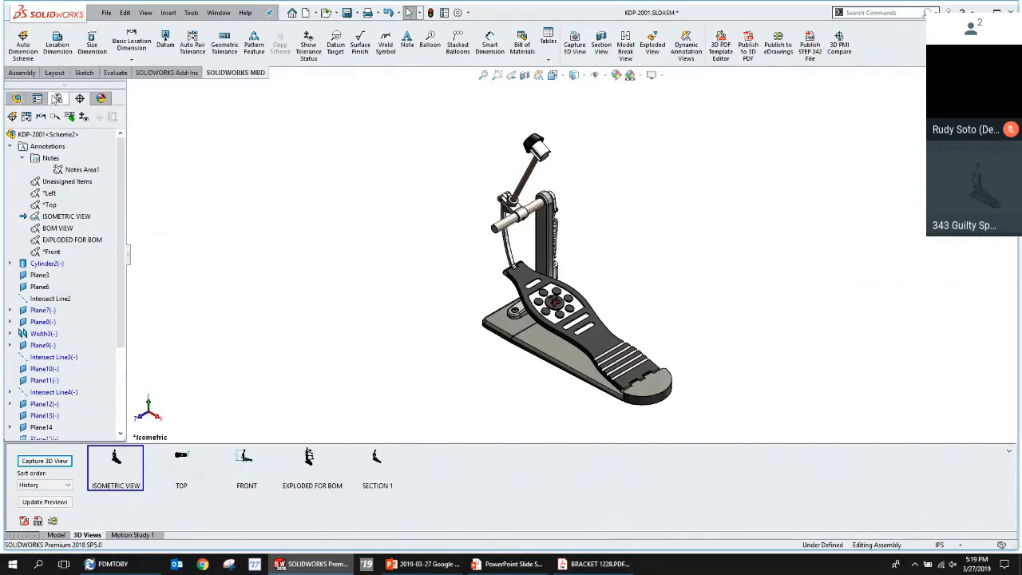
# Add a configuration named PEDAL ONLY to the KDP-2001 assembly.
pyautogui.click(57, 97)
pyautogui.click(67, 134)
pyautogui.rightClick(68, 135)
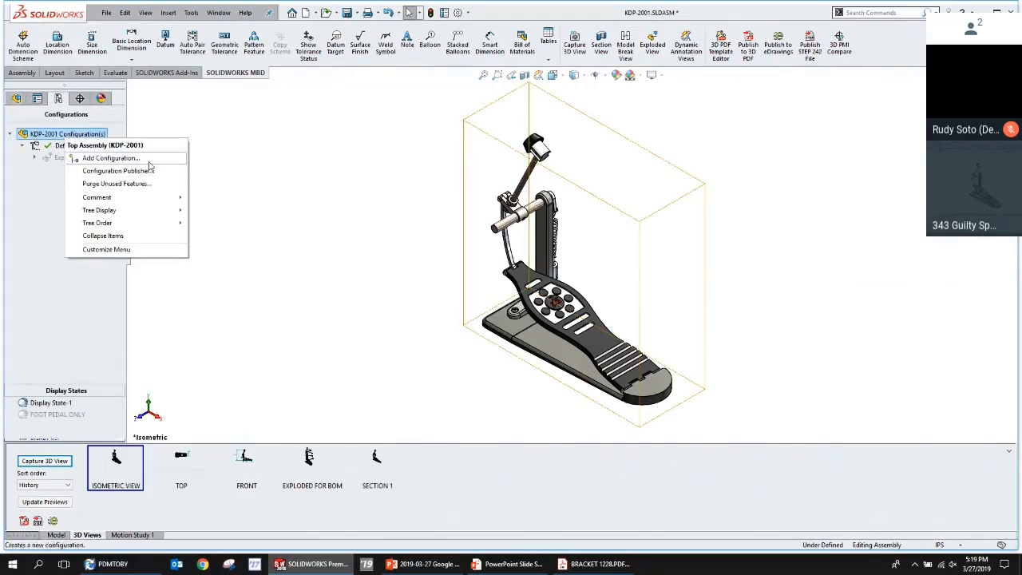
pyautogui.click(99, 156)
pyautogui.write('PEDAL ONLY')
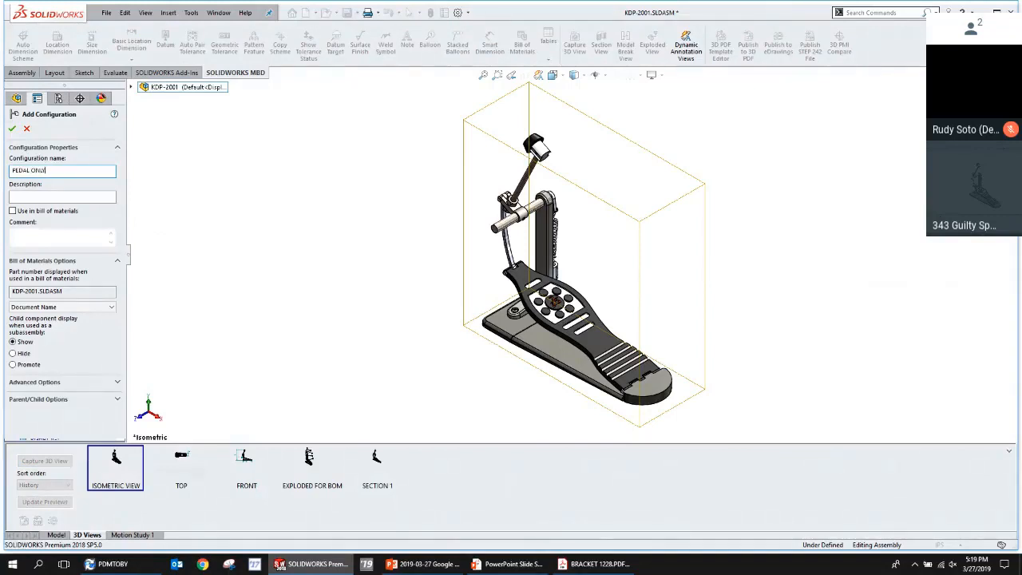
pyautogui.press('Return')
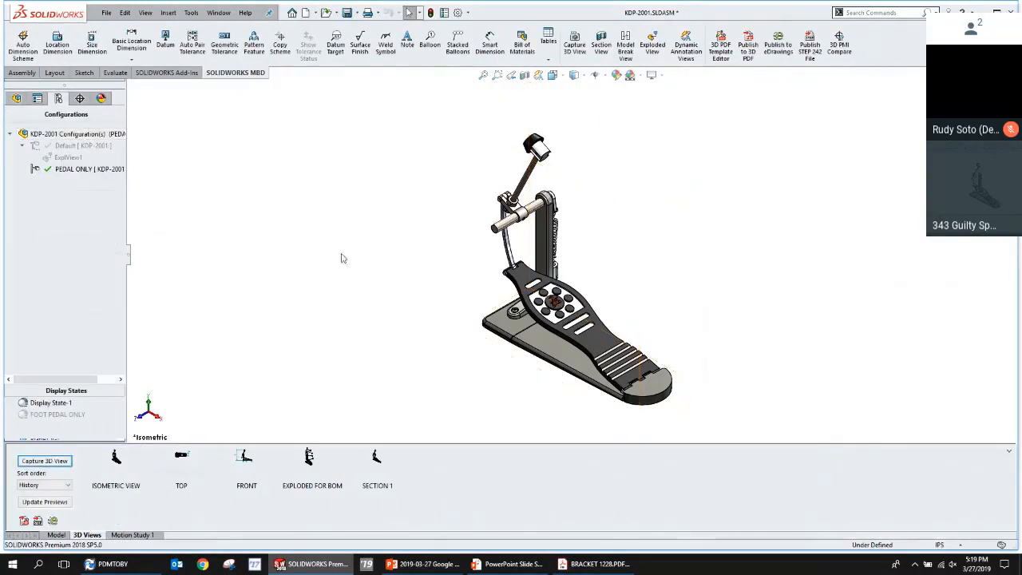
# Suppress the base, rocker support, horizontal shaft and beater shaft in the PEDAL ONLY configuration.
pyautogui.scroll(2, 557, 384)
pyautogui.scroll(-3, 557, 385)
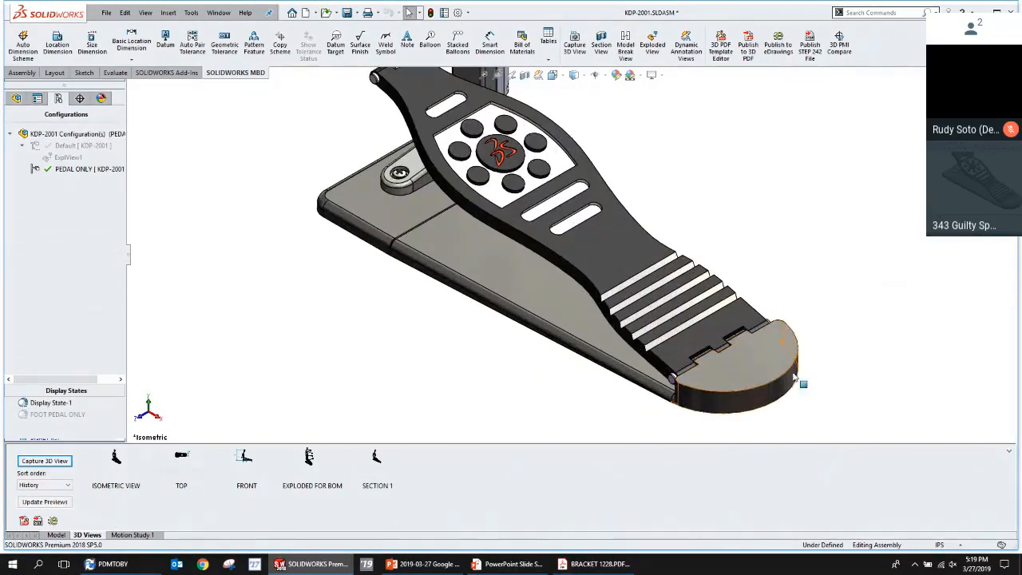
pyautogui.click(750, 364)
pyautogui.keyDown('ctrl'); pyautogui.click(412, 167); pyautogui.keyUp('ctrl')
pyautogui.scroll(7, 394, 192)
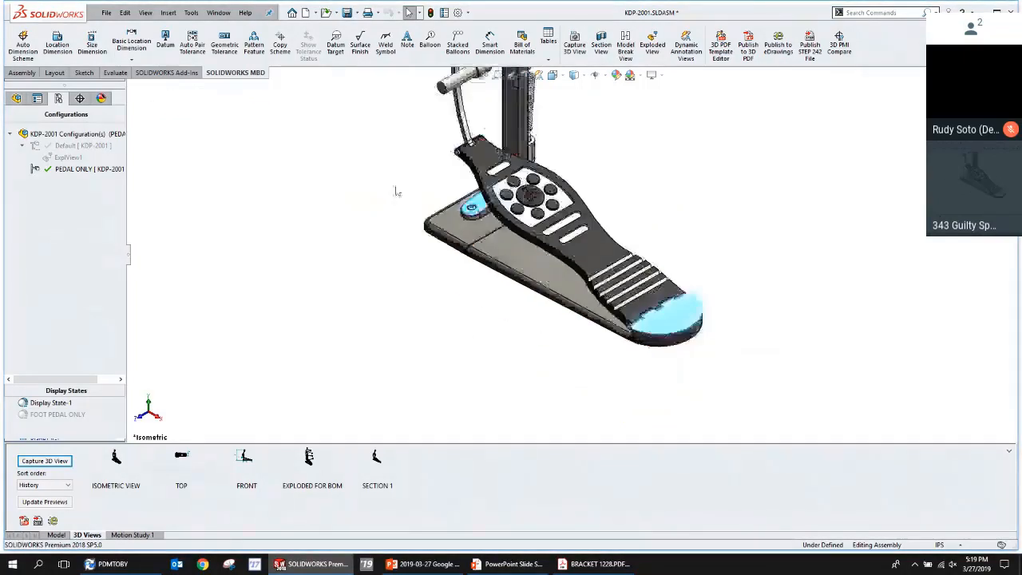
pyautogui.scroll(-5, 532, 162)
pyautogui.keyDown('ctrl'); pyautogui.click(578, 149); pyautogui.keyUp('ctrl')
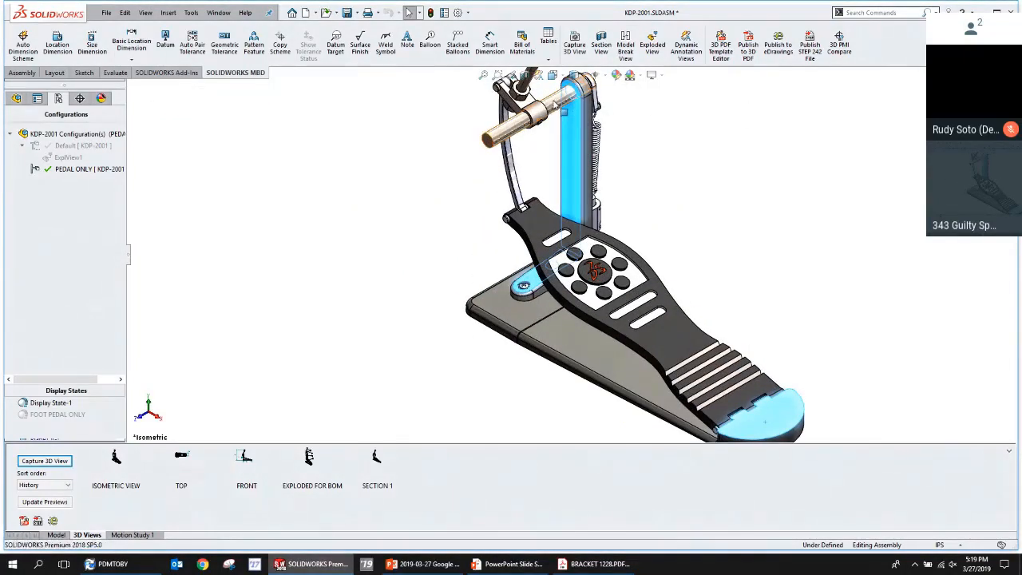
pyautogui.keyDown('ctrl'); pyautogui.click(533, 118); pyautogui.keyUp('ctrl')
pyautogui.scroll(-3, 545, 134)
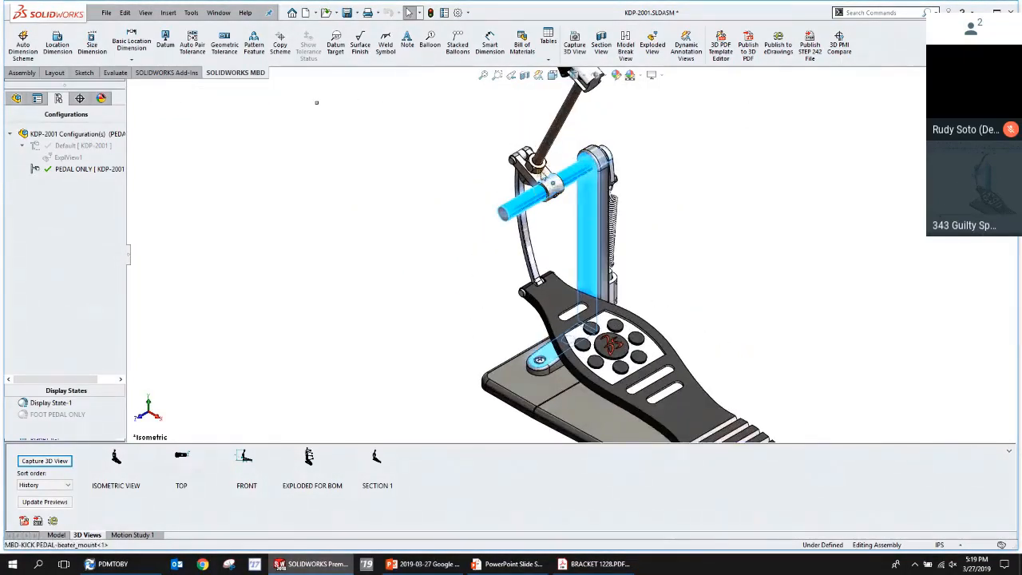
pyautogui.keyDown('ctrl'); pyautogui.click(541, 162); pyautogui.keyUp('ctrl')
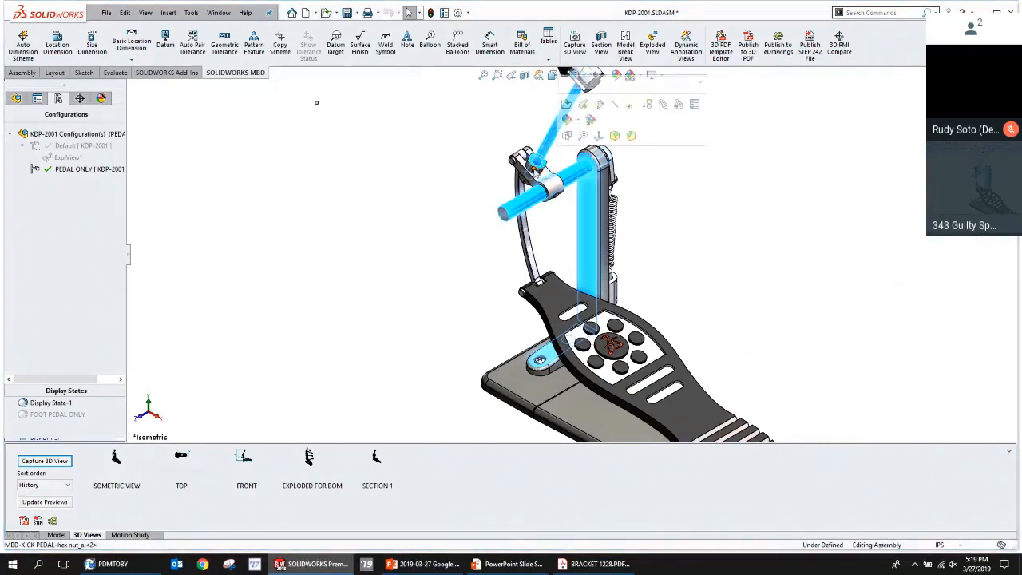
pyautogui.scroll(2, 541, 163)
pyautogui.rightClick(563, 168)
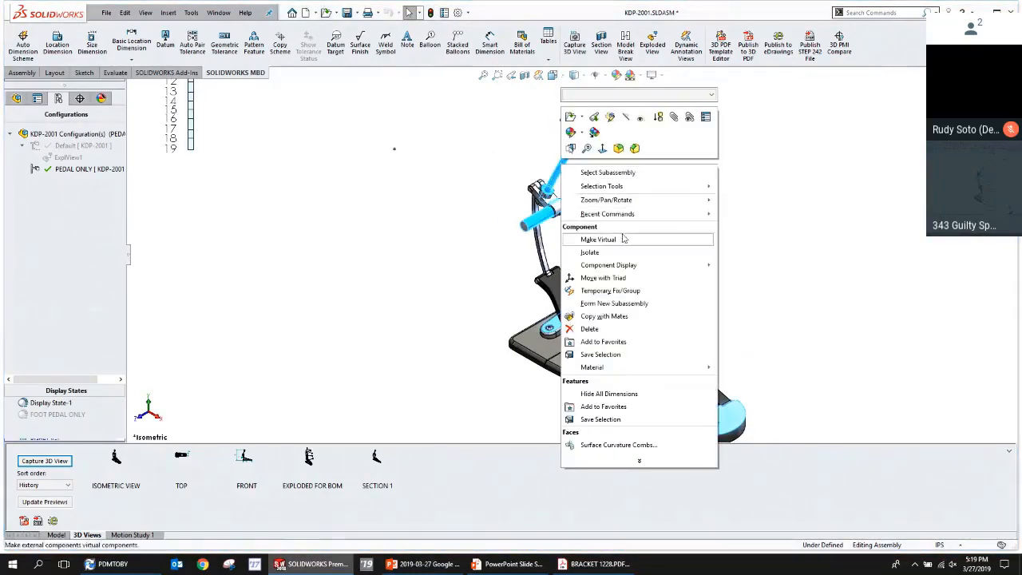
pyautogui.click(658, 120)
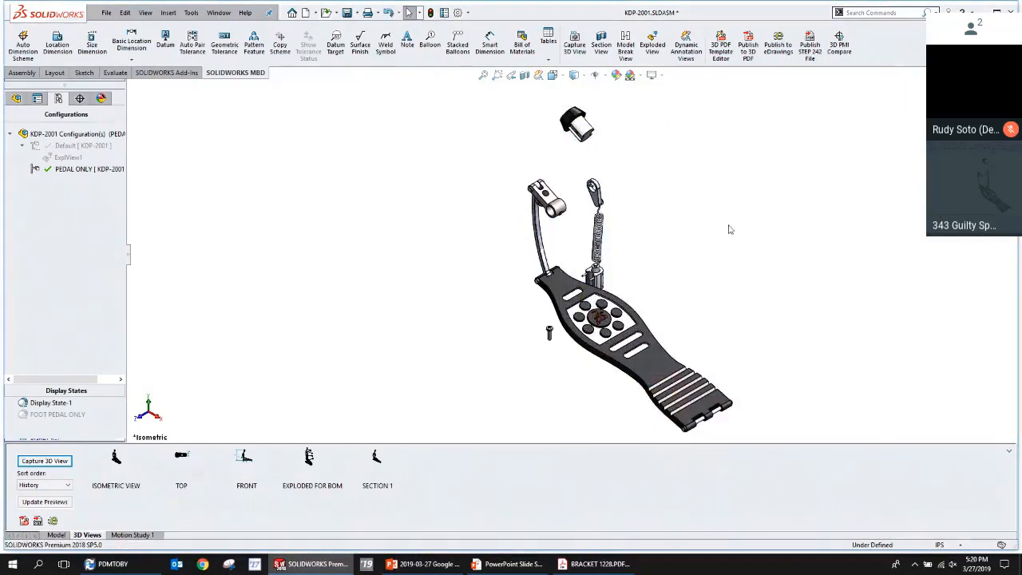
pyautogui.moveTo(546, 139); pyautogui.dragTo(626, 247)
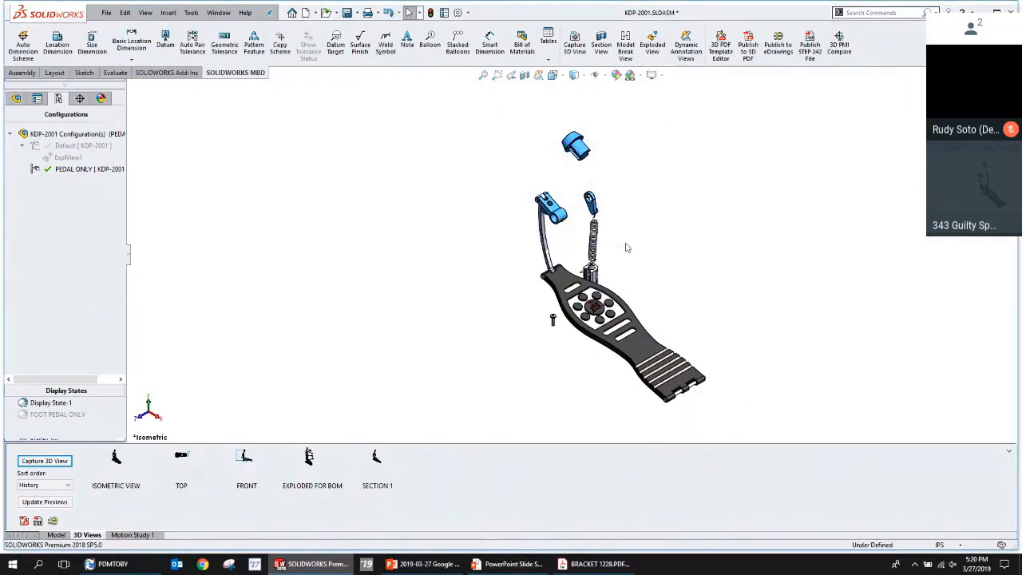
pyautogui.rightClick(556, 204)
pyautogui.press('Escape')
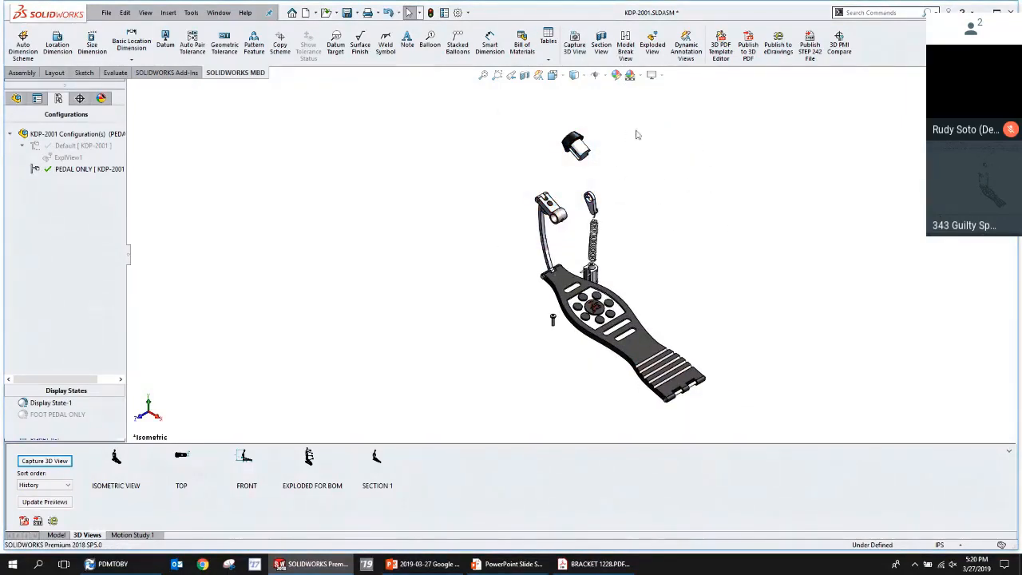
# Suppress the beater head, drive linkage, spring, loose screw and cylindrical fitting around the foot pedal in the PEDAL ONLY configuration.
pyautogui.moveTo(638, 126); pyautogui.dragTo(474, 265)
pyautogui.rightClick(475, 264)
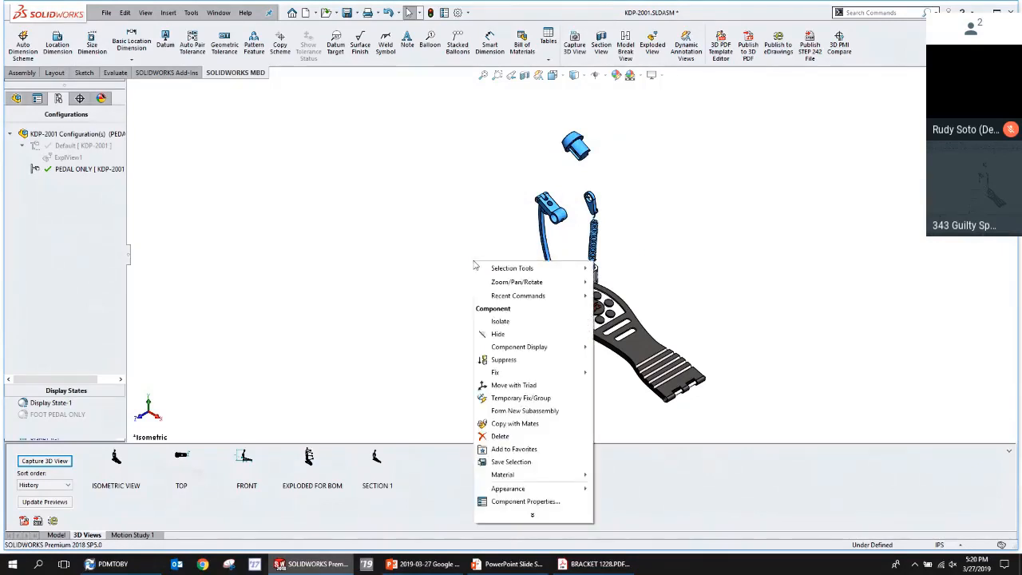
pyautogui.click(500, 362)
pyautogui.scroll(-3, 622, 258)
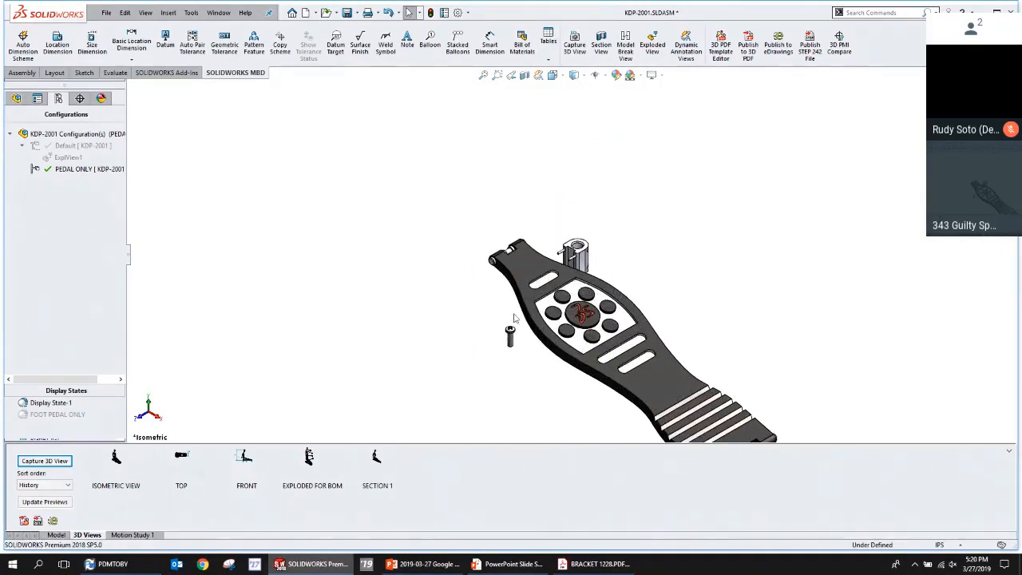
pyautogui.click(510, 335)
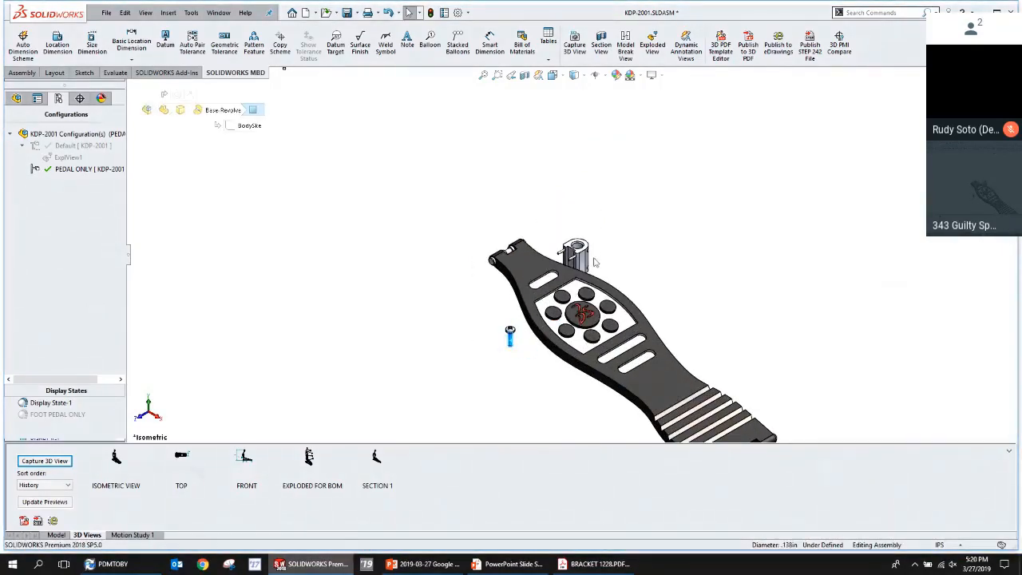
pyautogui.keyDown('ctrl'); pyautogui.click(581, 259); pyautogui.keyUp('ctrl')
pyautogui.click(698, 198)
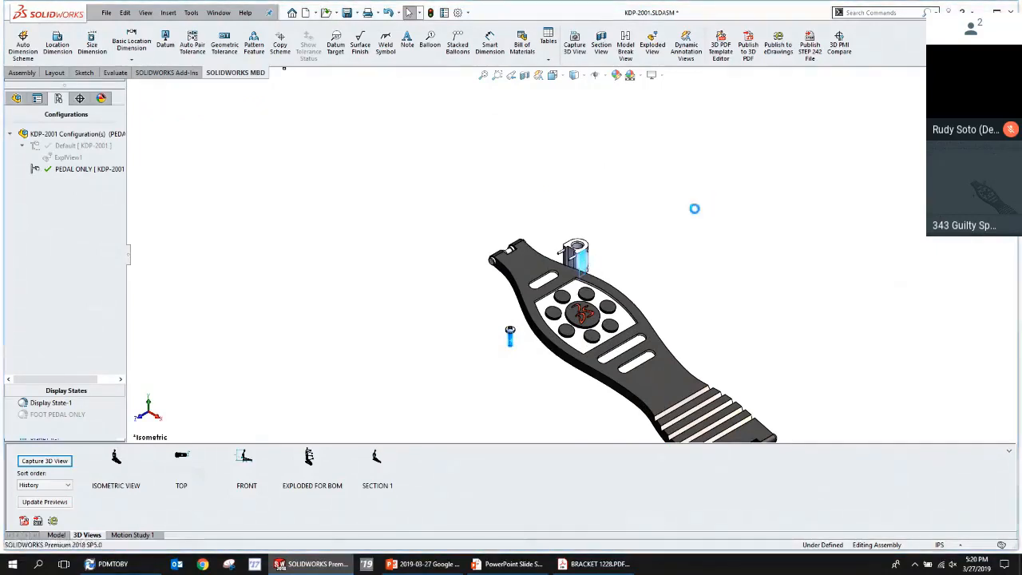
# Suppress the remaining loose screws in this configuration only, and switch to Default and back to PEDAL ONLY.
pyautogui.moveTo(721, 333); pyautogui.dragTo(736, 231, button='middle')
pyautogui.moveTo(739, 215); pyautogui.dragTo(654, 335)
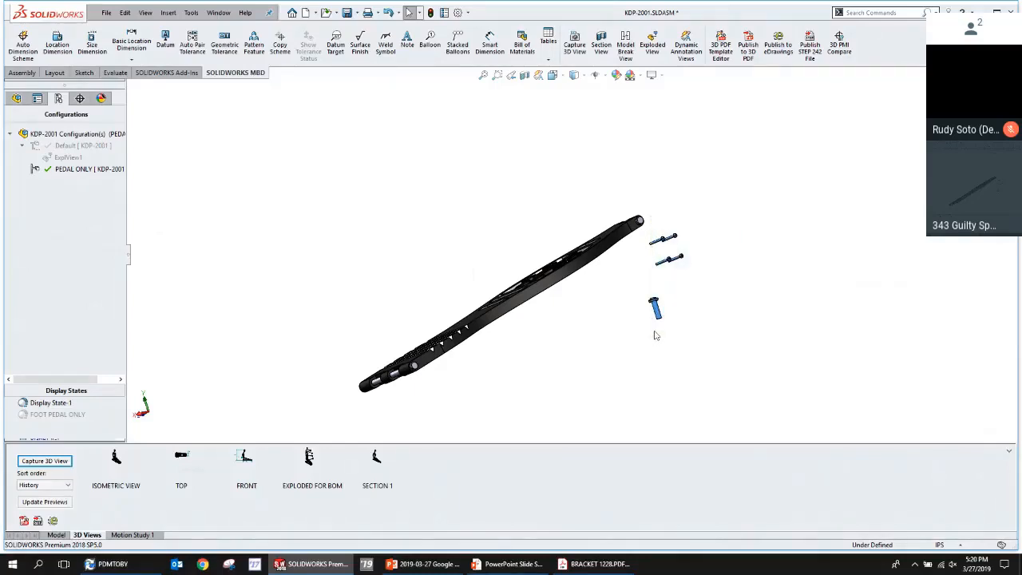
pyautogui.rightClick(655, 334)
pyautogui.moveTo(684, 154)
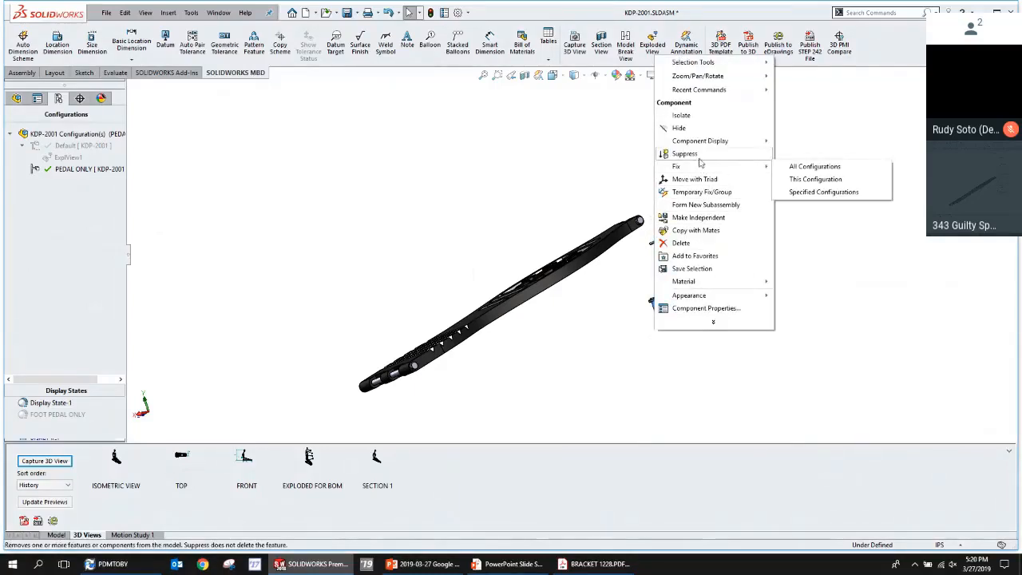
pyautogui.click(807, 178)
pyautogui.doubleClick(78, 146)
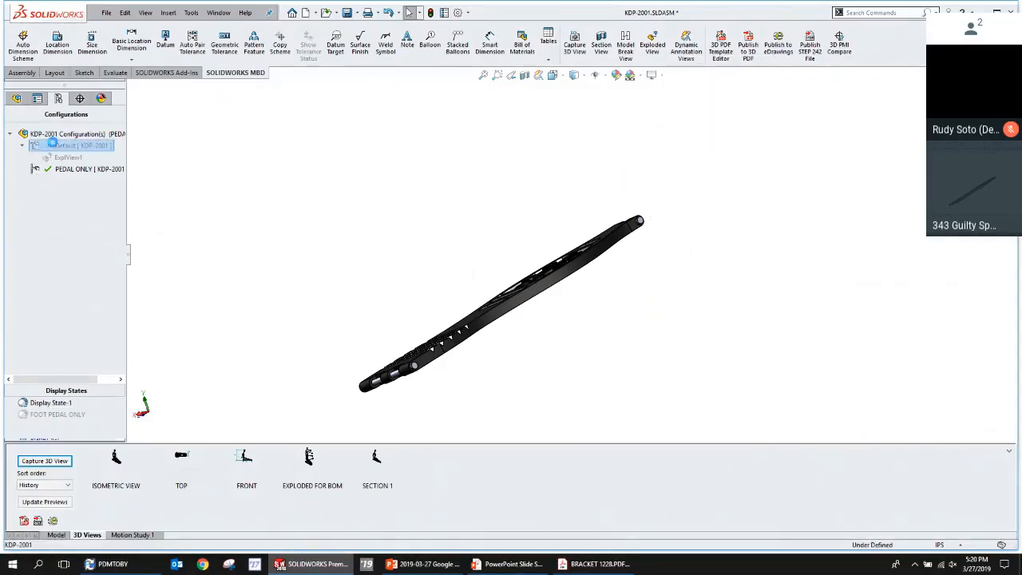
pyautogui.doubleClick(86, 169)
# Orient the isolated foot pedal to the top view and capture it as a 3D view named PEDAL ONLY.
pyautogui.moveTo(283, 230); pyautogui.dragTo(469, 328, button='middle')
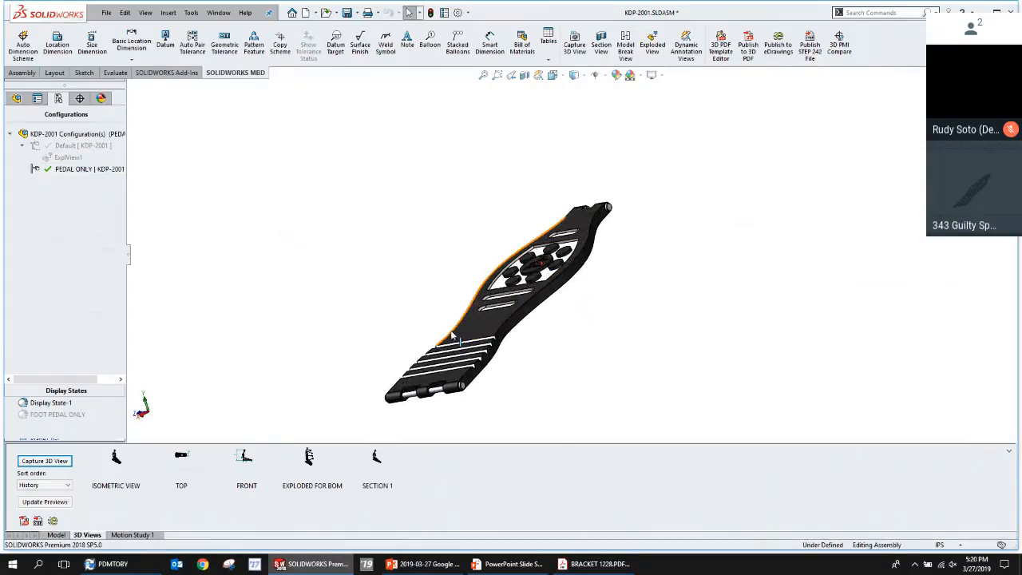
pyautogui.click(470, 328)
pyautogui.hotkey('ctrl', '5')
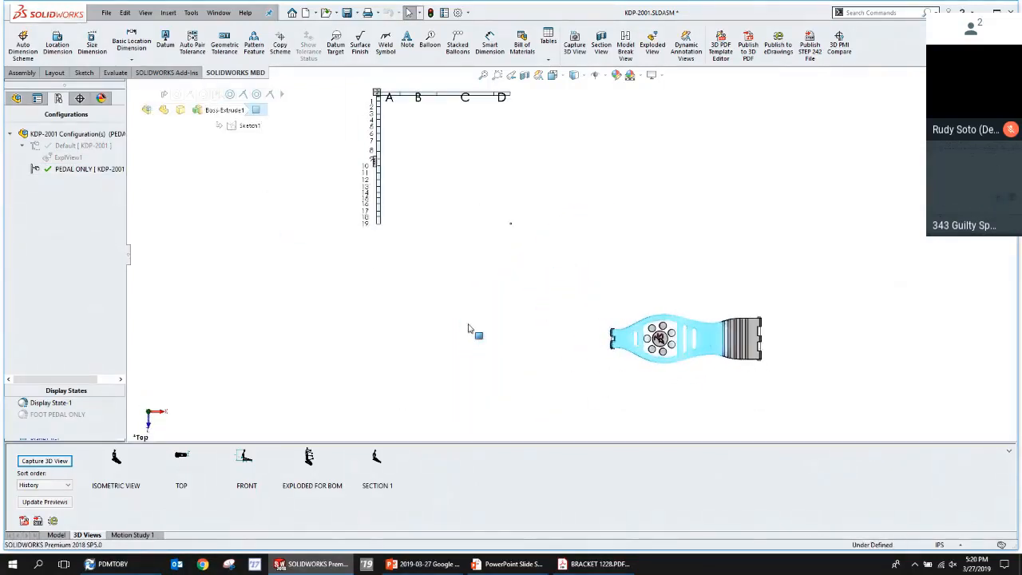
pyautogui.scroll(-3, 707, 347)
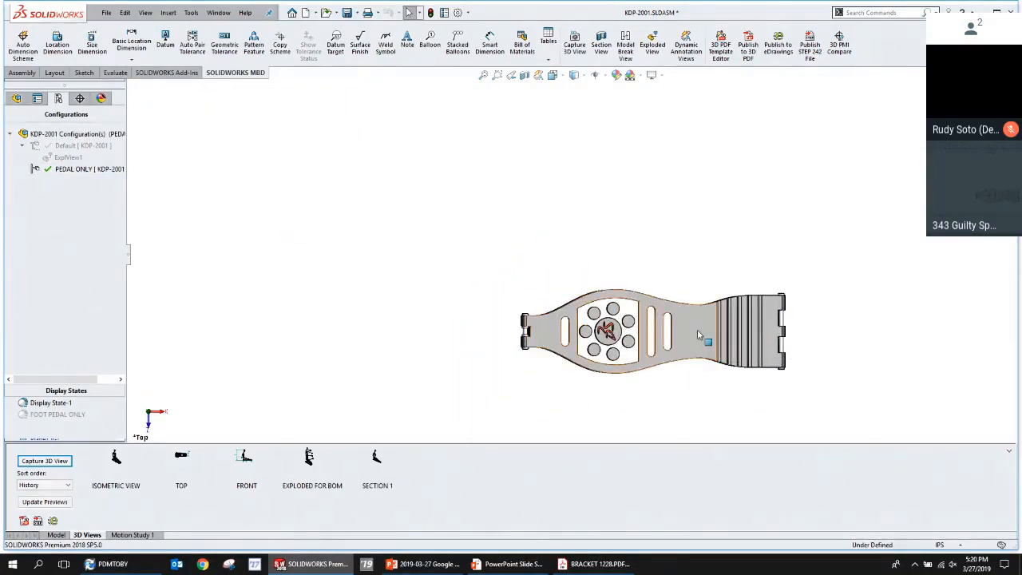
pyautogui.click(697, 335)
pyautogui.scroll(3, 703, 337)
pyautogui.scroll(-5, 722, 343)
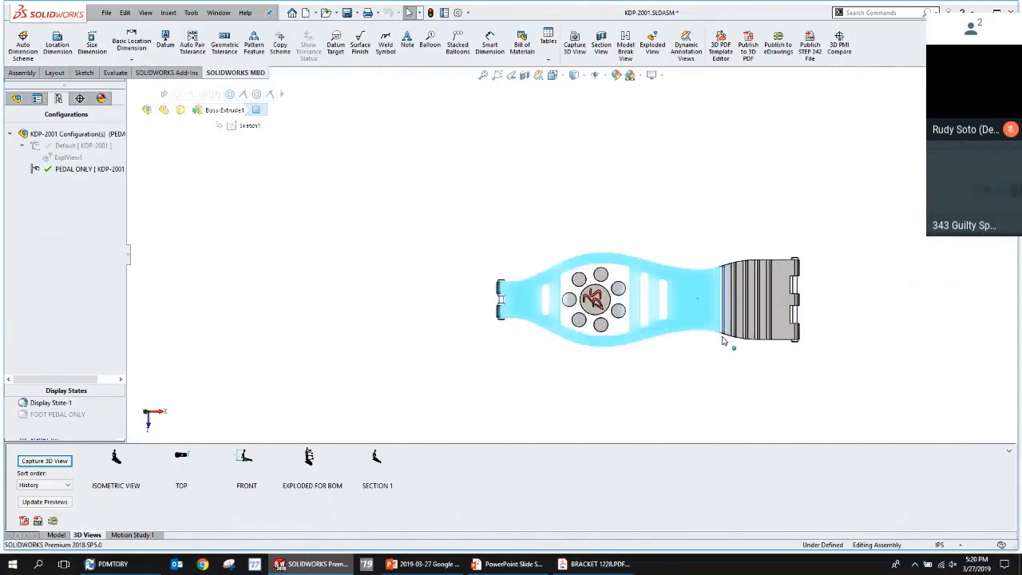
pyautogui.click(504, 434)
pyautogui.click(45, 460)
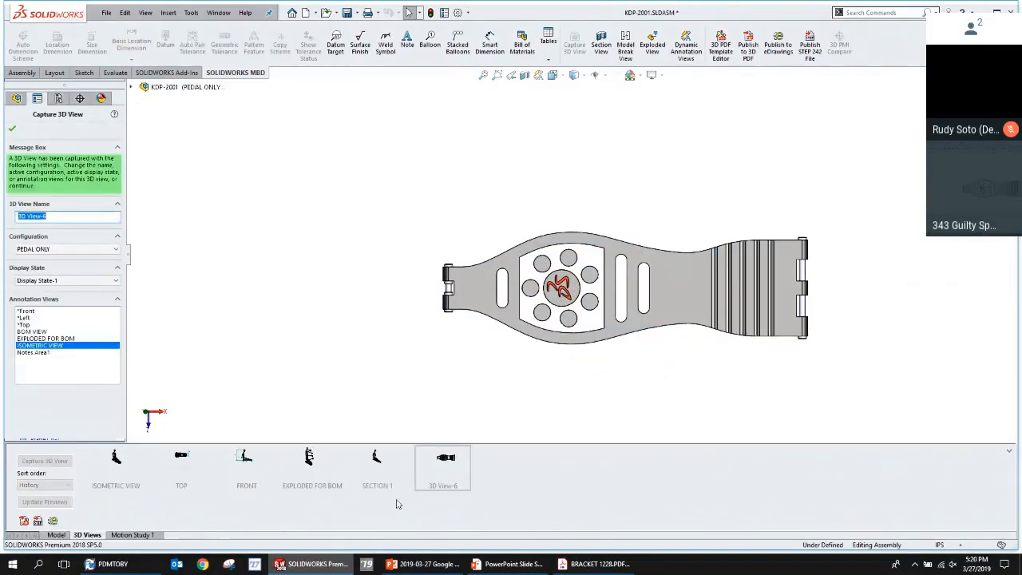
pyautogui.write('PEDAL ONLY')
pyautogui.click(11, 129)
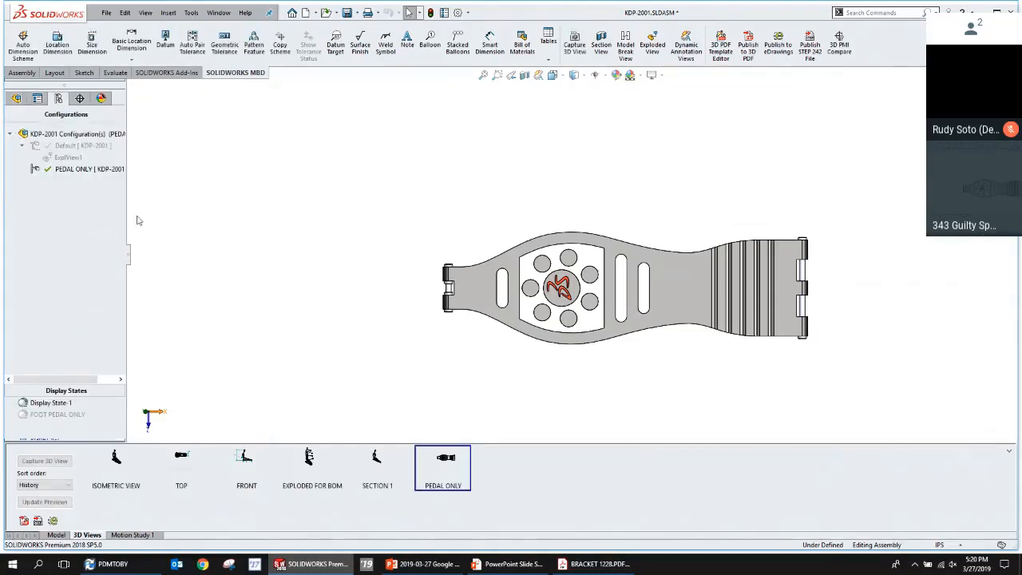
# Activate the 3D views SECTION 1 and PEDAL ONLY alternately to compare them, ending on SECTION 1.
pyautogui.doubleClick(383, 468)
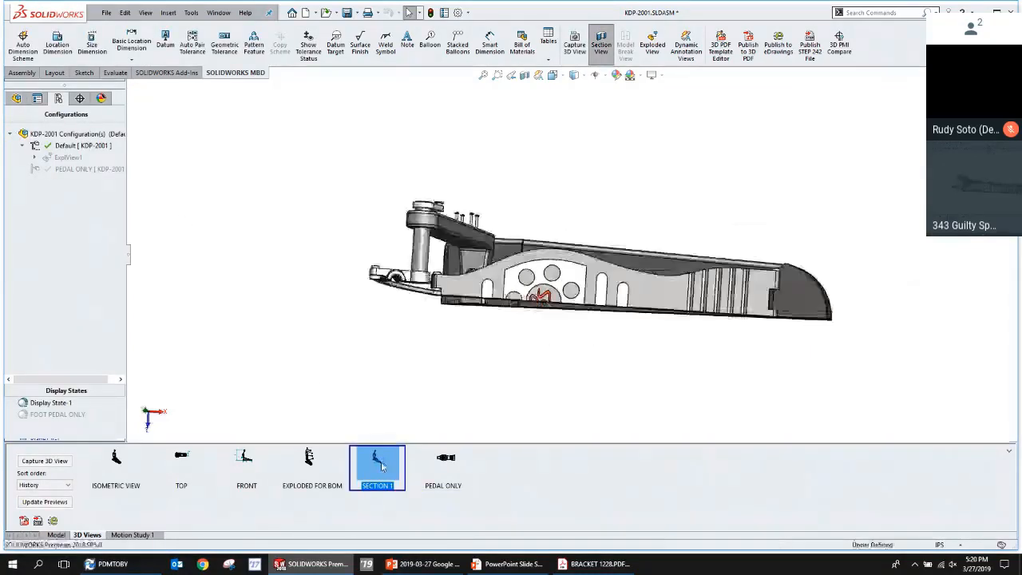
pyautogui.doubleClick(447, 462)
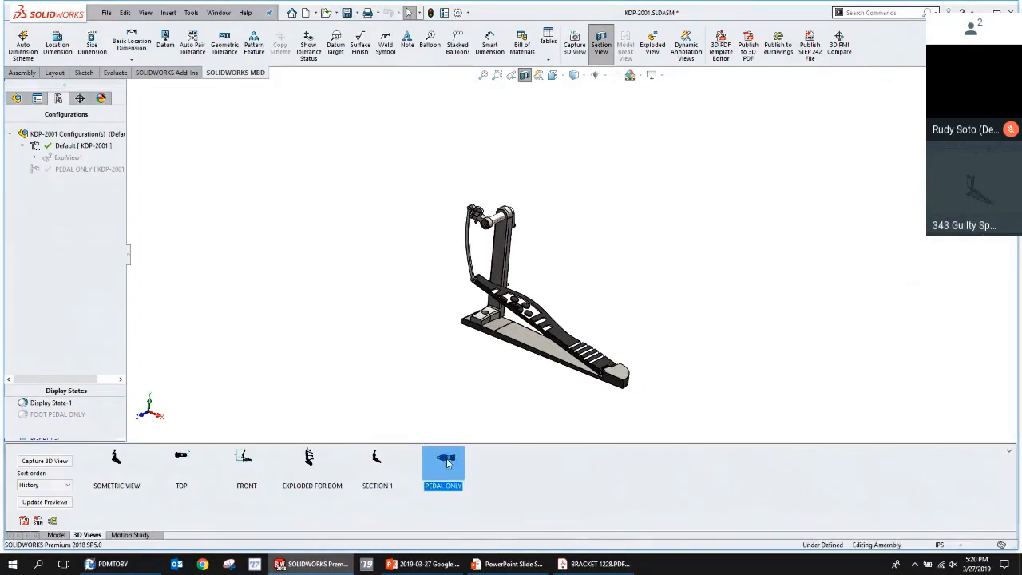
pyautogui.doubleClick(376, 467)
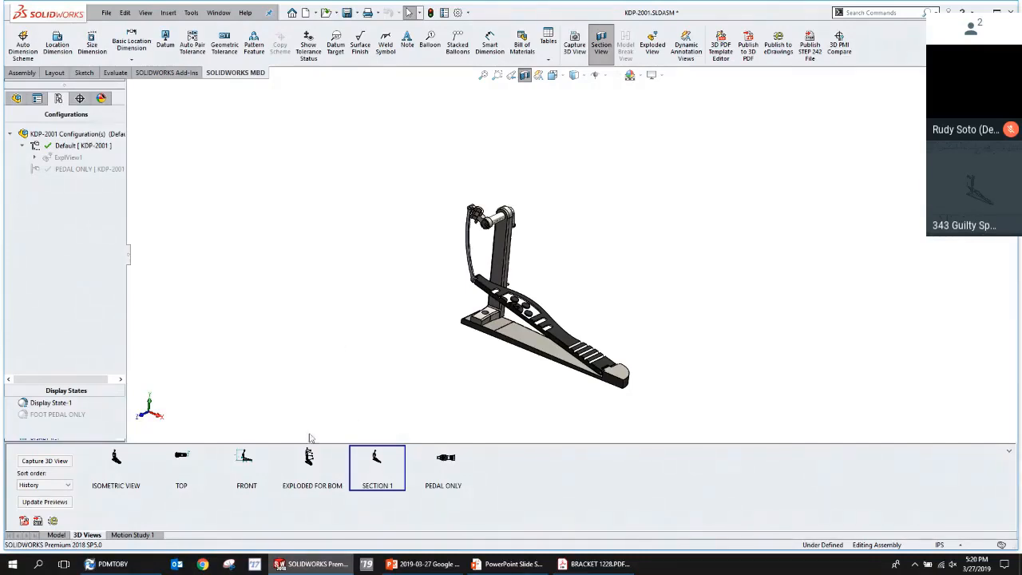
# Save the assembly and start Publish to 3D PDF with the INDEPENDENT VIEWPORTS BOM GOOGLE X template.
pyautogui.click(350, 13)
pyautogui.click(217, 168)
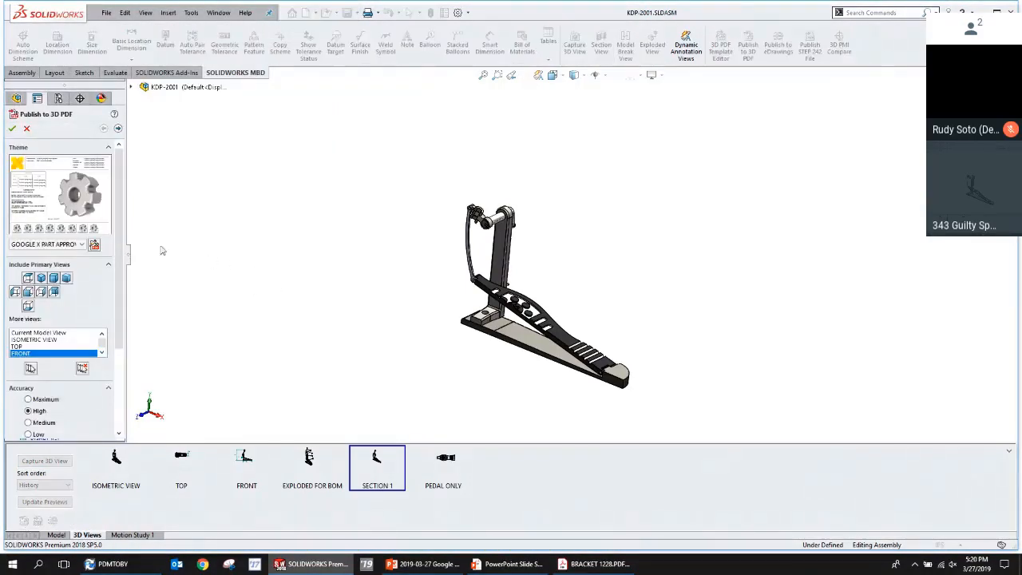
pyautogui.click(80, 244)
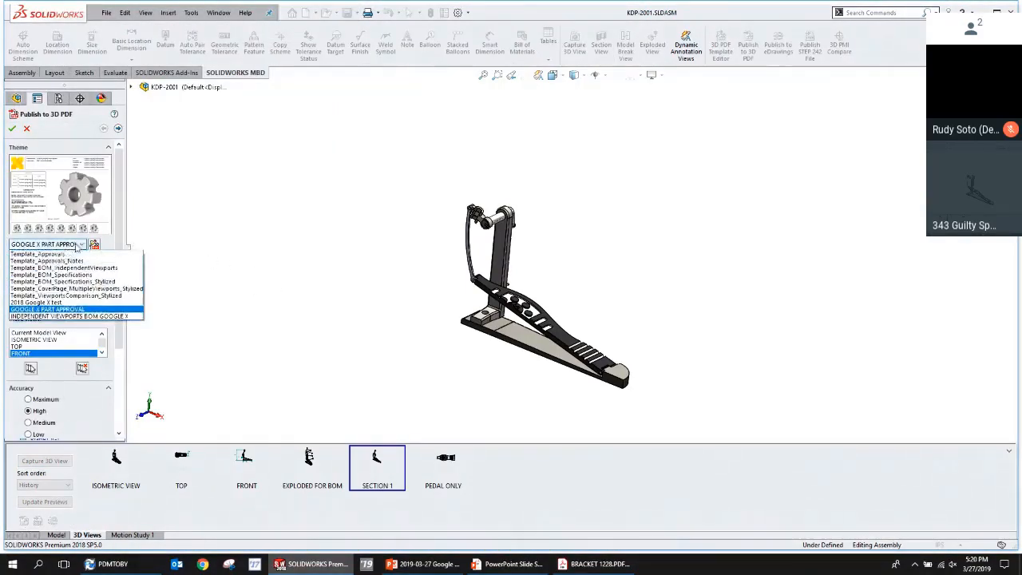
pyautogui.click(66, 316)
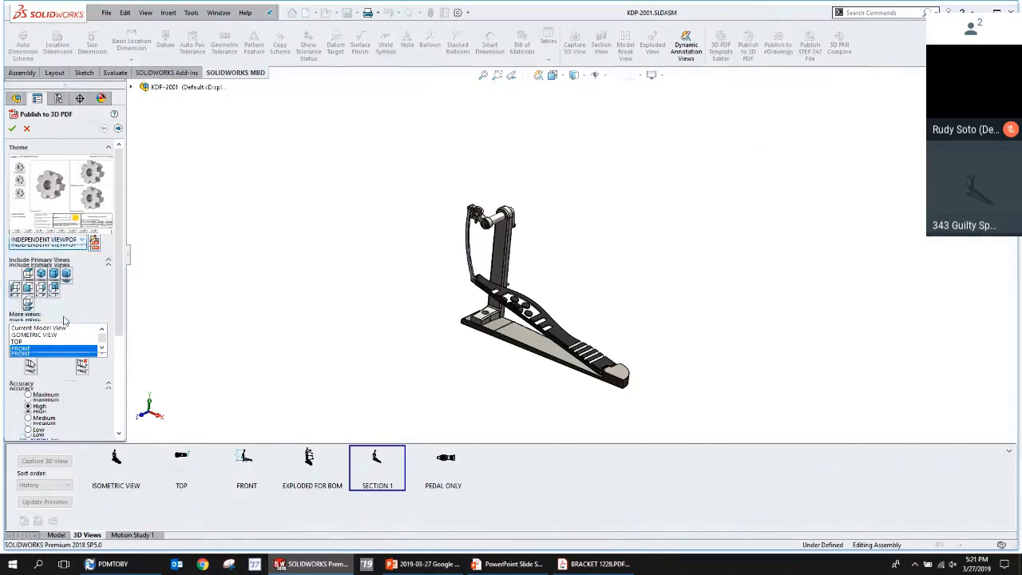
# Include the views ISOMETRIC VIEW, TOP, FRONT, EXPLODED FOR BOM, SECTION 1 and PEDAL ONLY in the 3D PDF.
pyautogui.click(27, 334)
pyautogui.keyDown('ctrl'); pyautogui.click(17, 341); pyautogui.keyUp('ctrl')
pyautogui.keyDown('ctrl'); pyautogui.click(20, 347); pyautogui.keyUp('ctrl')
pyautogui.click(102, 347)
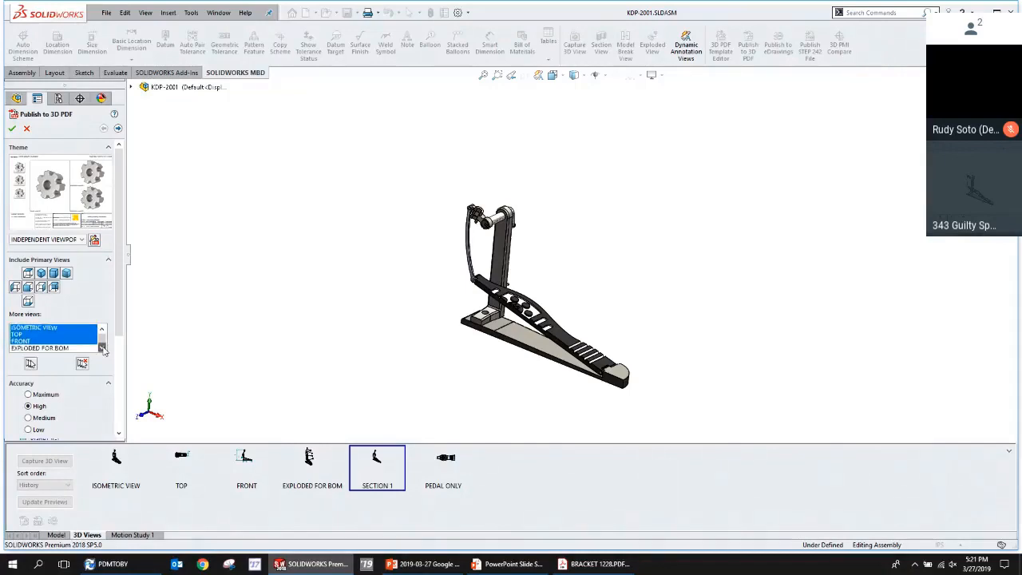
pyautogui.click(102, 348)
pyautogui.click(102, 348)
pyautogui.keyDown('ctrl'); pyautogui.click(56, 334); pyautogui.keyUp('ctrl')
pyautogui.keyDown('ctrl'); pyautogui.click(44, 341); pyautogui.keyUp('ctrl')
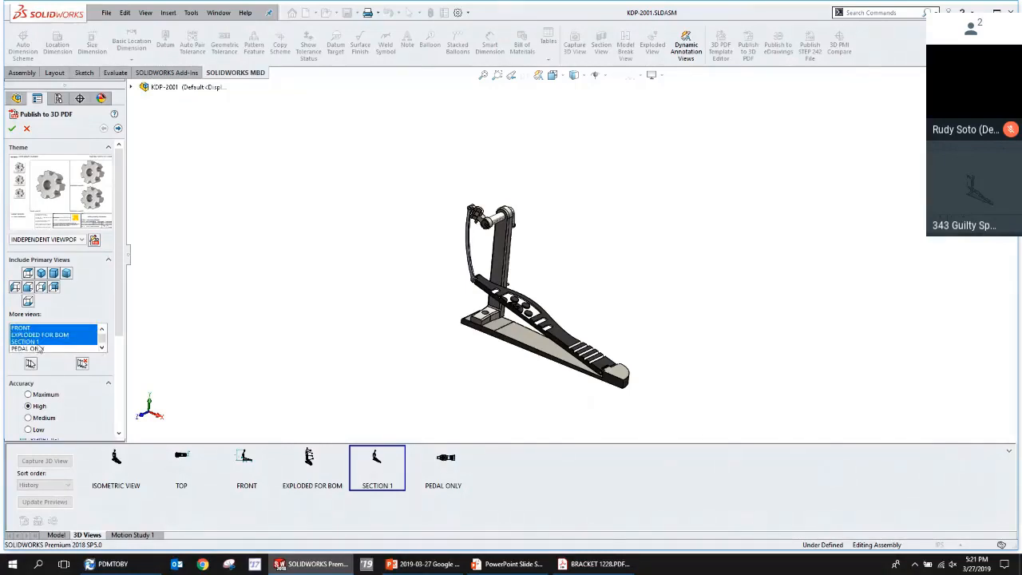
pyautogui.keyDown('ctrl'); pyautogui.click(37, 348); pyautogui.keyUp('ctrl')
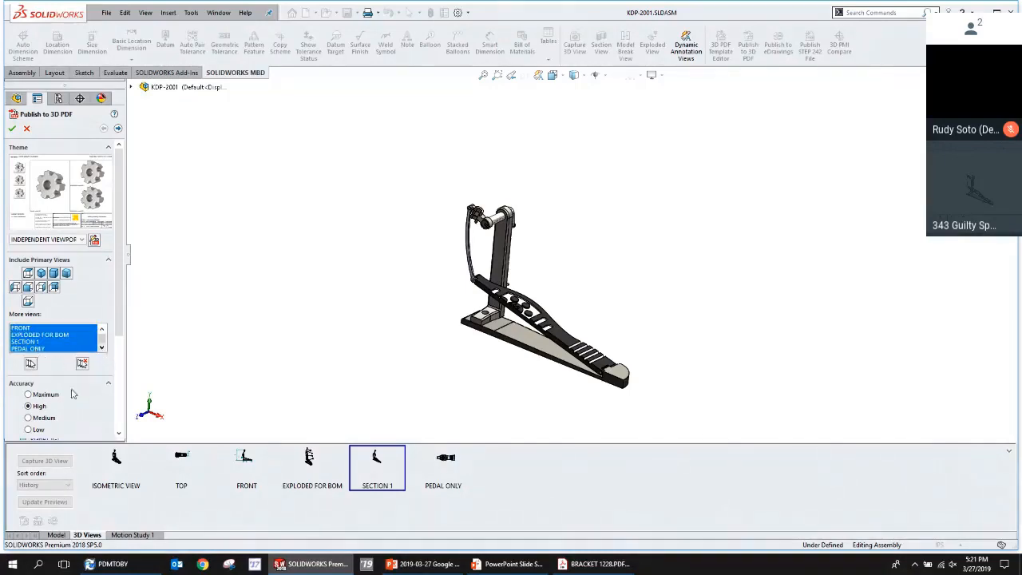
# Review the 3D PDF's independent viewport, attachment, output BOM table and text field options.
pyautogui.moveTo(119, 342); pyautogui.dragTo(116, 433)
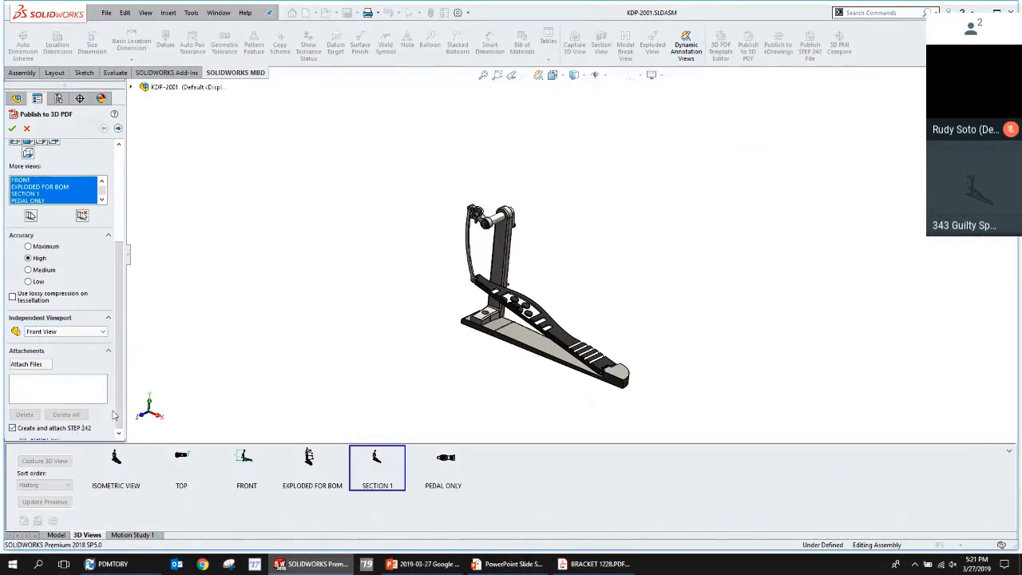
pyautogui.click(118, 128)
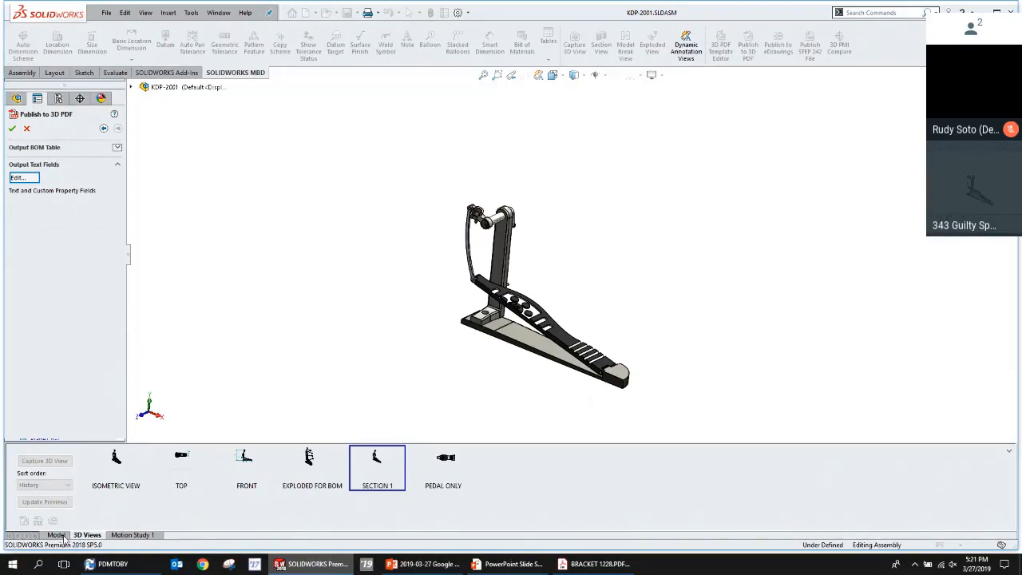
pyautogui.click(1008, 451)
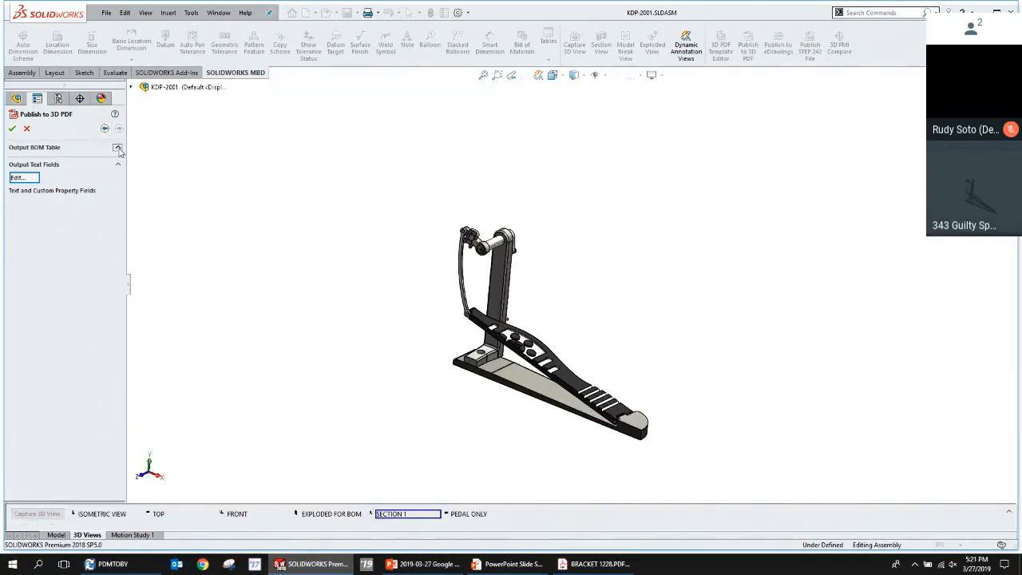
pyautogui.click(118, 147)
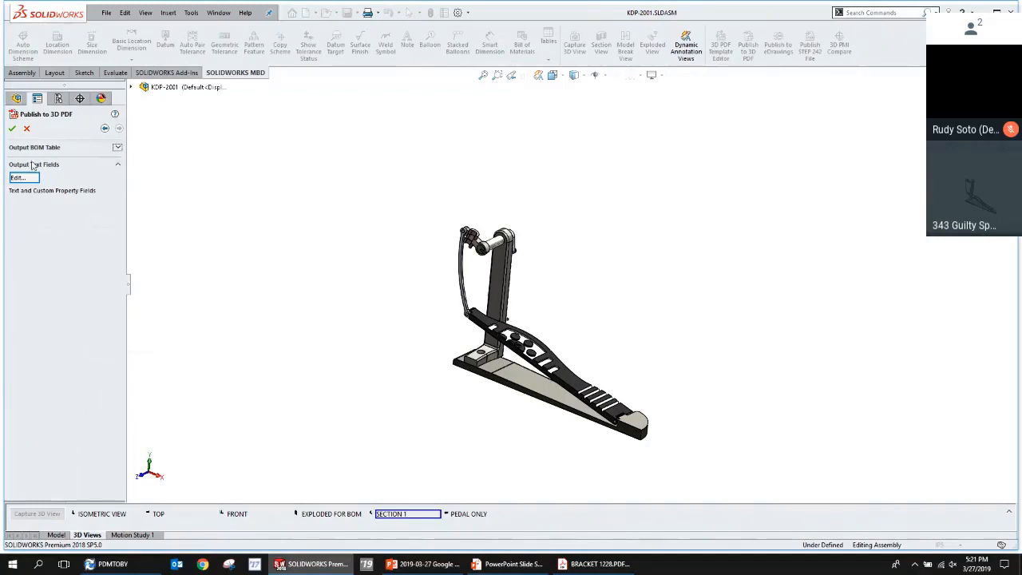
pyautogui.click(105, 127)
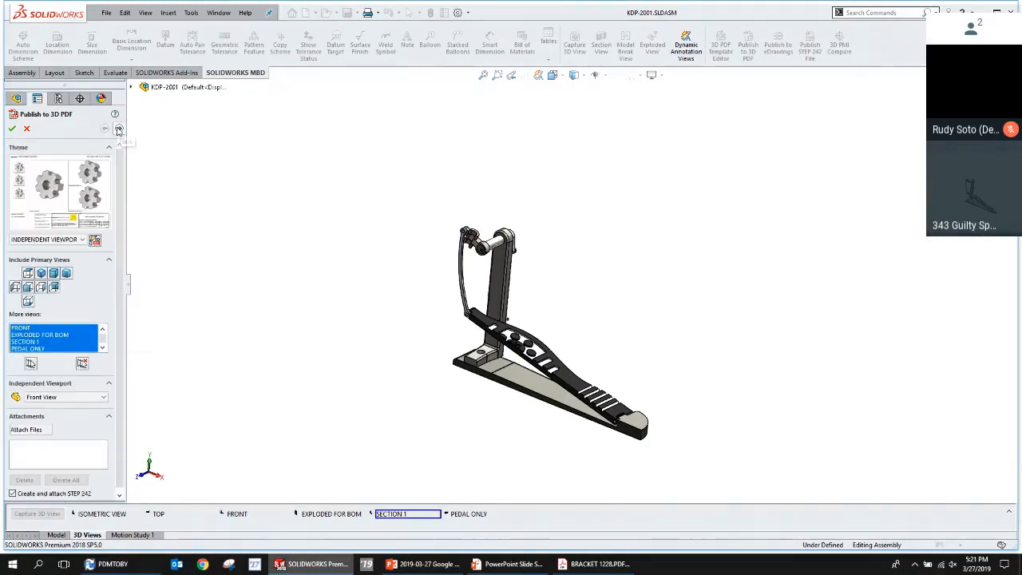
pyautogui.click(119, 129)
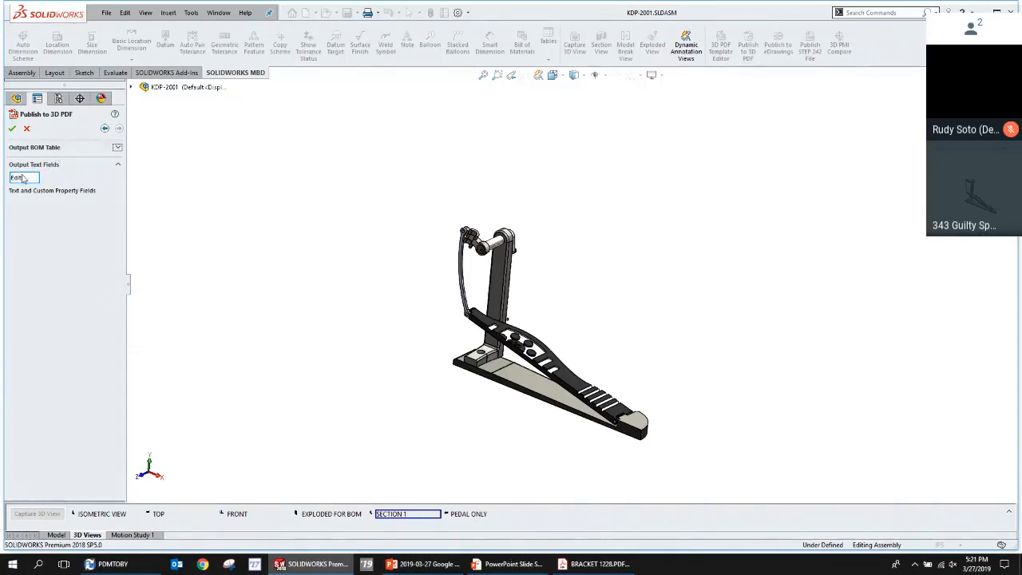
pyautogui.click(118, 149)
pyautogui.click(1008, 511)
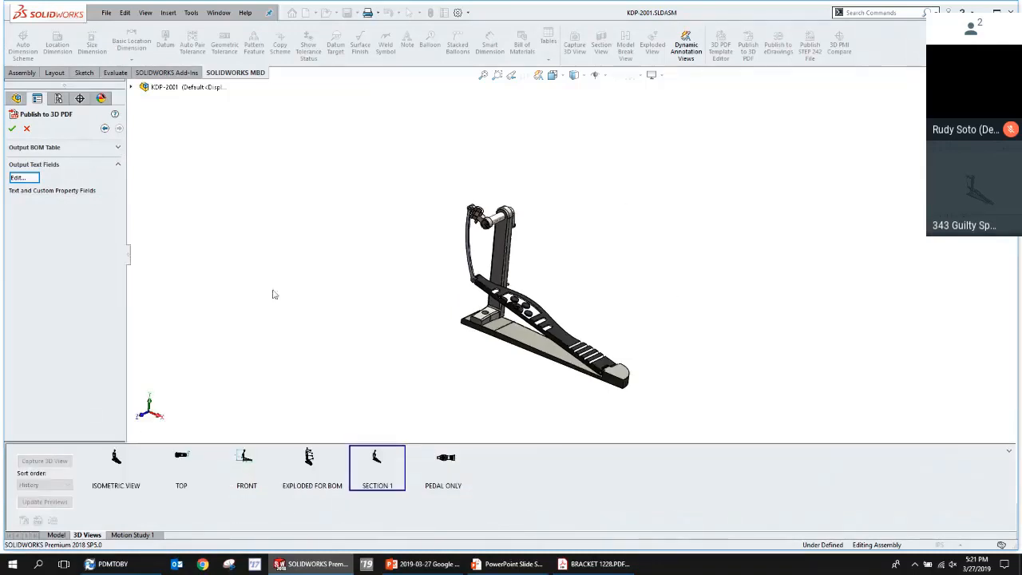
# Try to publish the 3D PDF under the file name "Kick drm pedal".
pyautogui.click(12, 128)
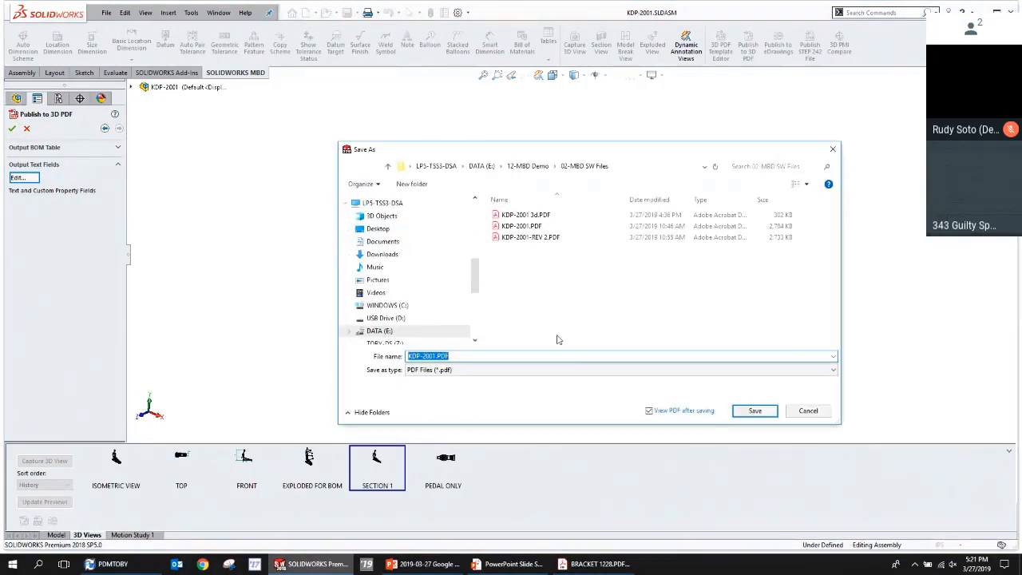
pyautogui.write('Kick drm pedal')
pyautogui.press('Return')
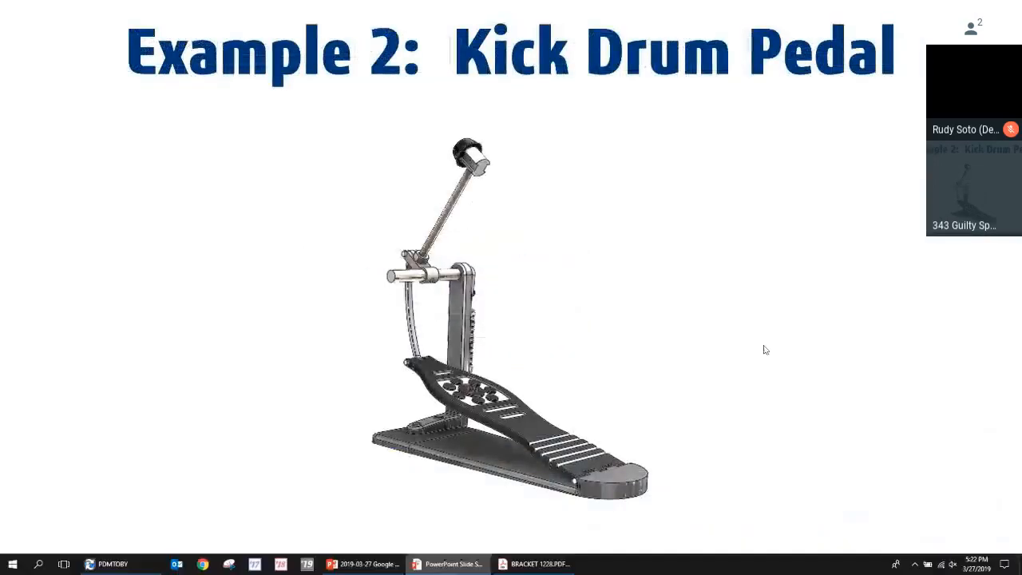
# Restart SOLIDWORKS 2018 and reopen the recent assembly KDP-2001.SLDASM.
pyautogui.click(763, 350)
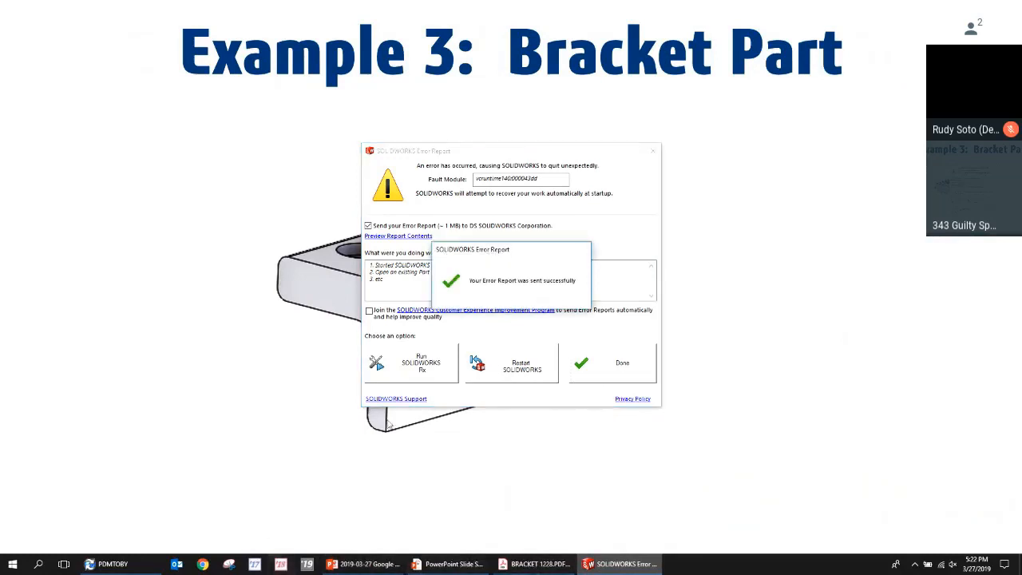
pyautogui.click(288, 569)
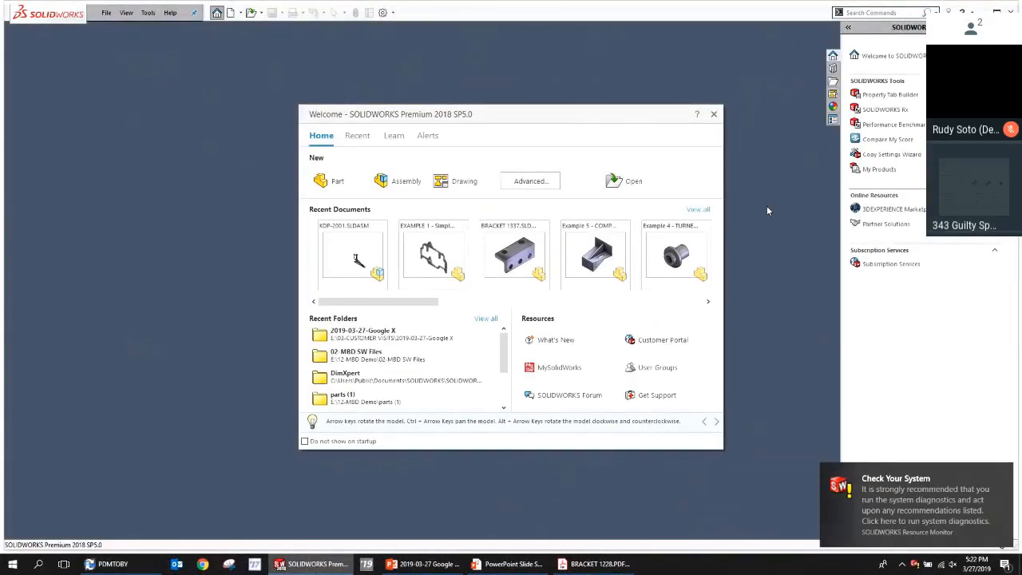
pyautogui.click(351, 255)
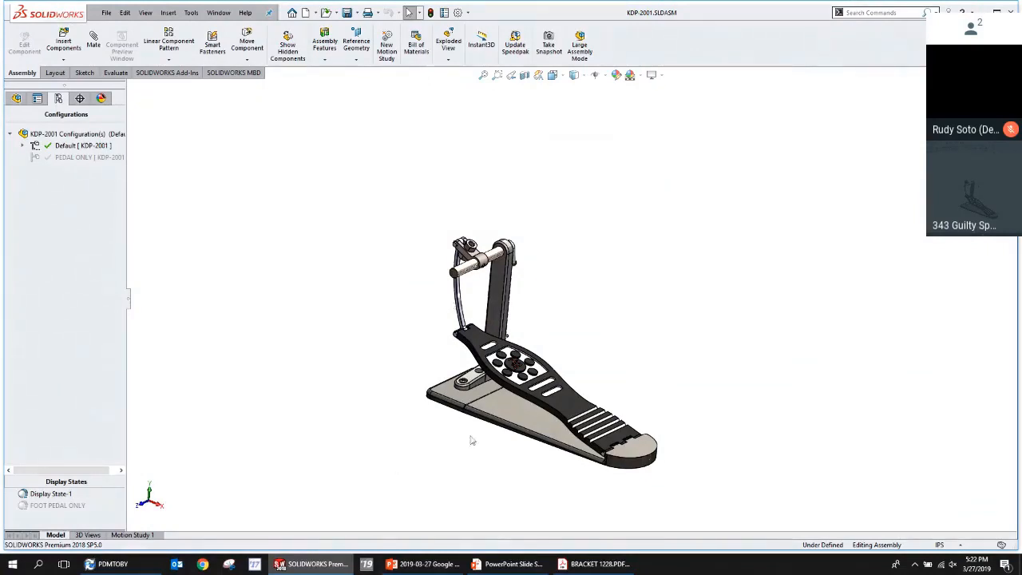
pyautogui.scroll(-5, 479, 259)
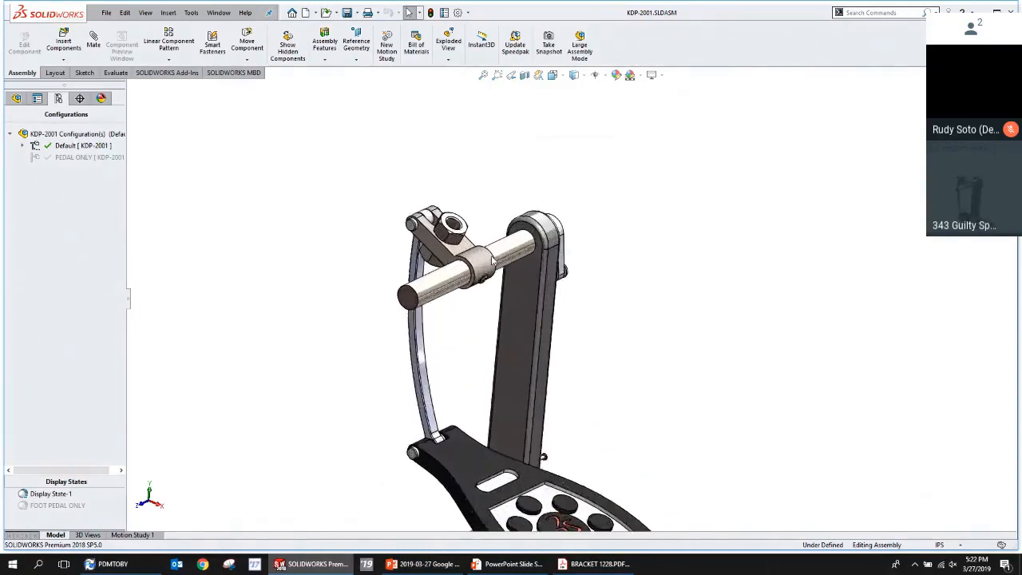
# Show the cylindrical shaft's dimensions and move its diameter dimension clear of the model.
pyautogui.click(429, 295)
pyautogui.doubleClick(425, 291)
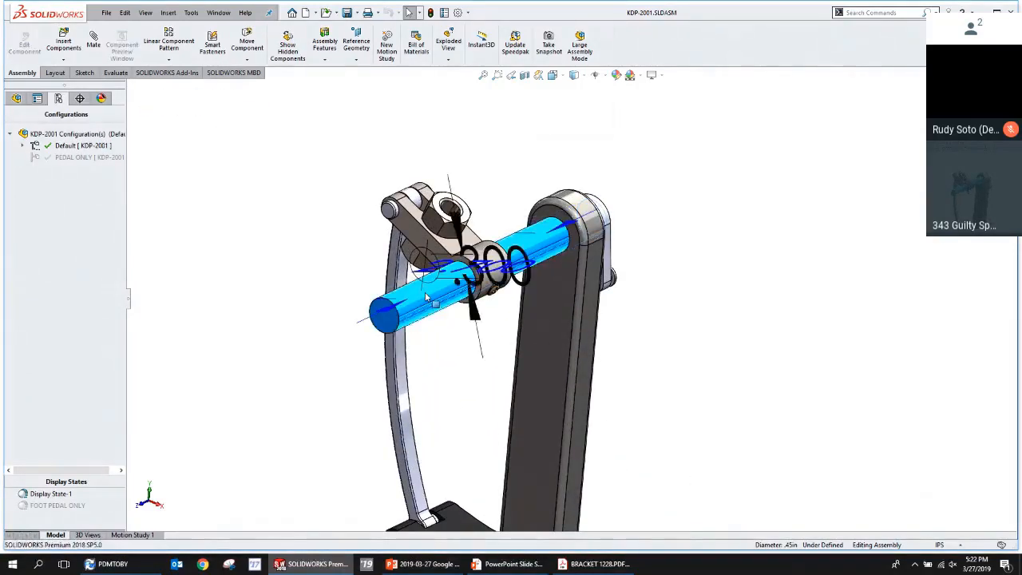
pyautogui.moveTo(587, 261); pyautogui.dragTo(696, 156)
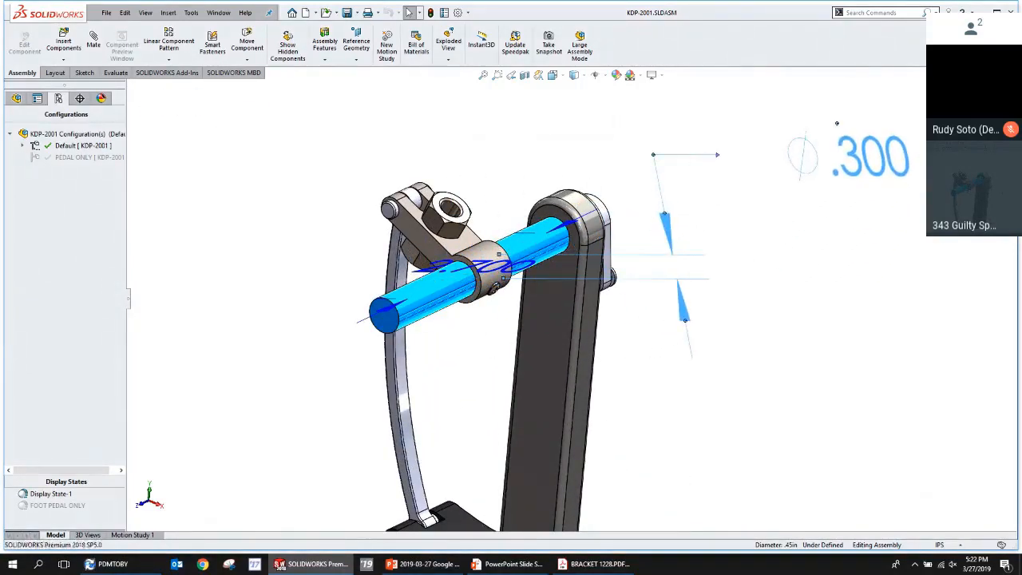
pyautogui.scroll(3, 753, 252)
pyautogui.scroll(1, 753, 252)
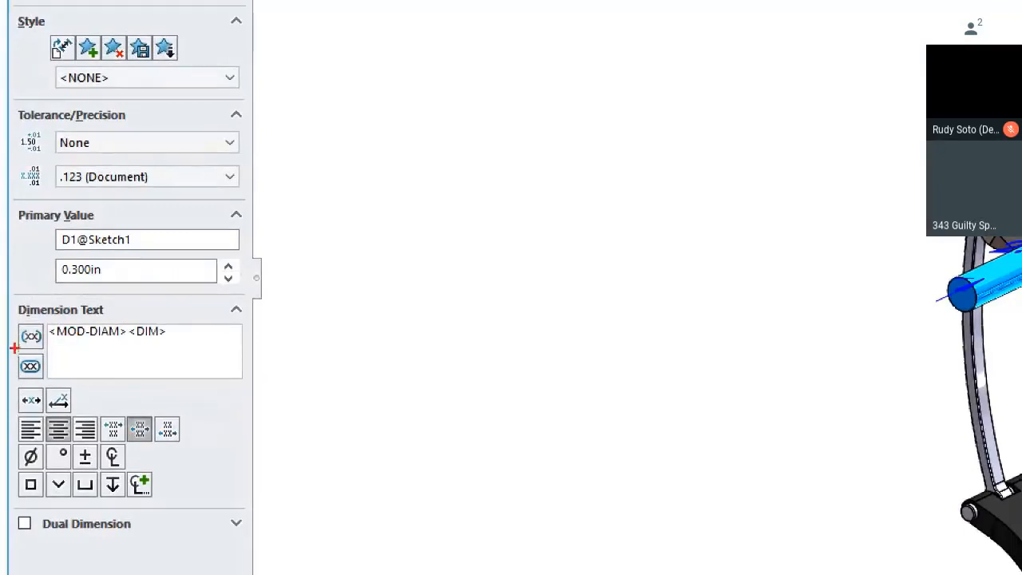
# Examine the tolerance, precision and dimension text options of the shaft's diameter dimension, marking them up on screen.
pyautogui.moveTo(14, 348)
pyautogui.mouseDown()
pyautogui.moveTo(29, 359)
pyautogui.moveTo(48, 324)
pyautogui.moveTo(114, 310)
pyautogui.mouseUp()
pyautogui.moveTo(56, 396); pyautogui.dragTo(140, 293)
pyautogui.moveTo(59, 115); pyautogui.dragTo(33, 122)
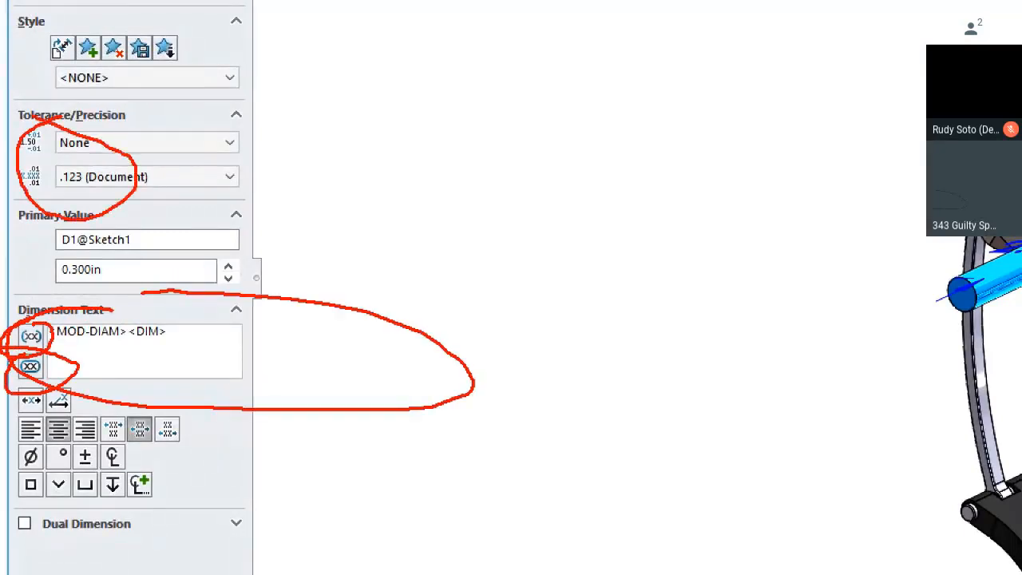
pyautogui.press('Escape')
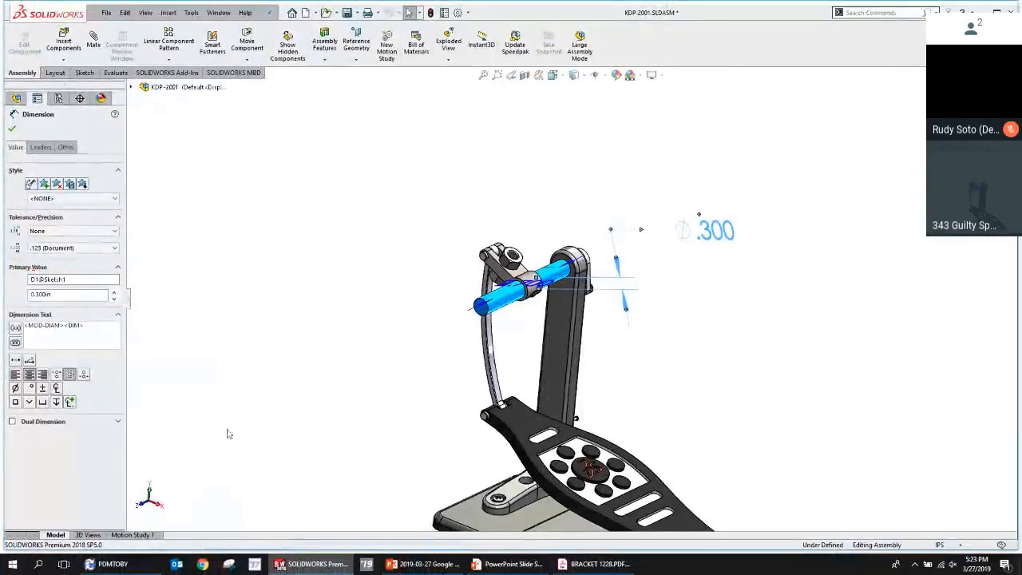
pyautogui.click(249, 238)
# Activate the TOP 3D view and review the tolerance and text settings of the DimXpert dimension across the pedal.
pyautogui.click(88, 535)
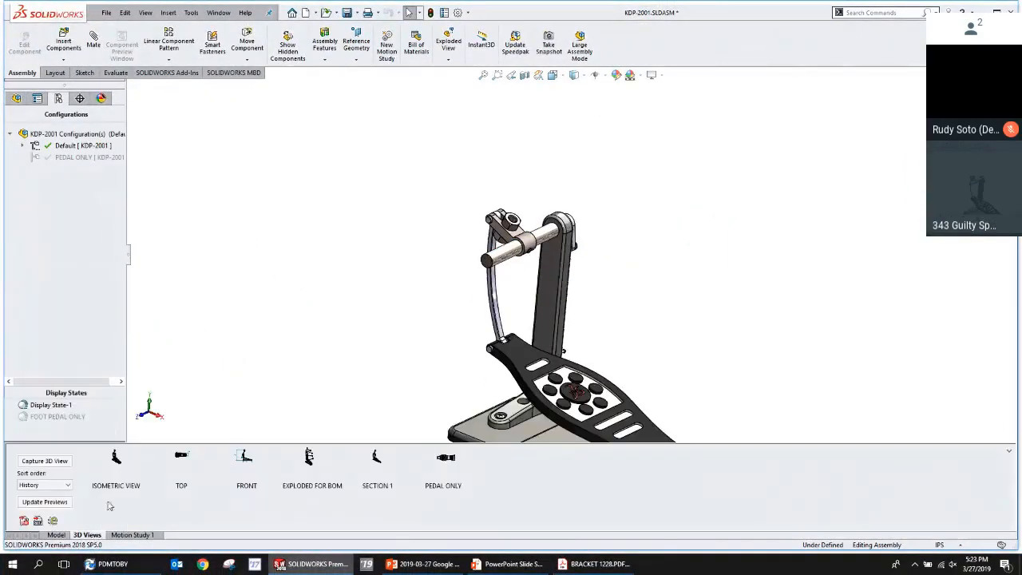
pyautogui.click(180, 467)
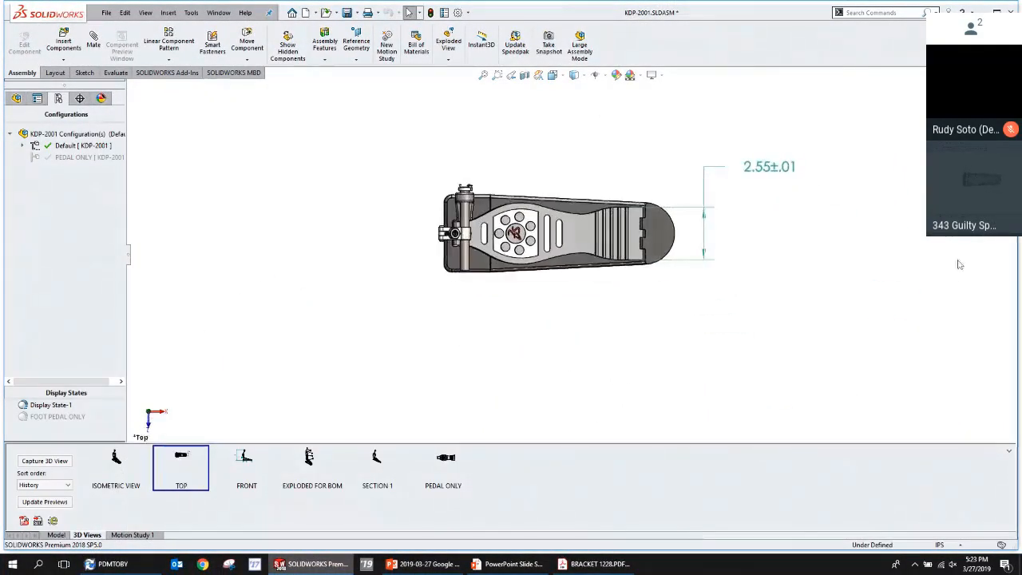
pyautogui.click(768, 166)
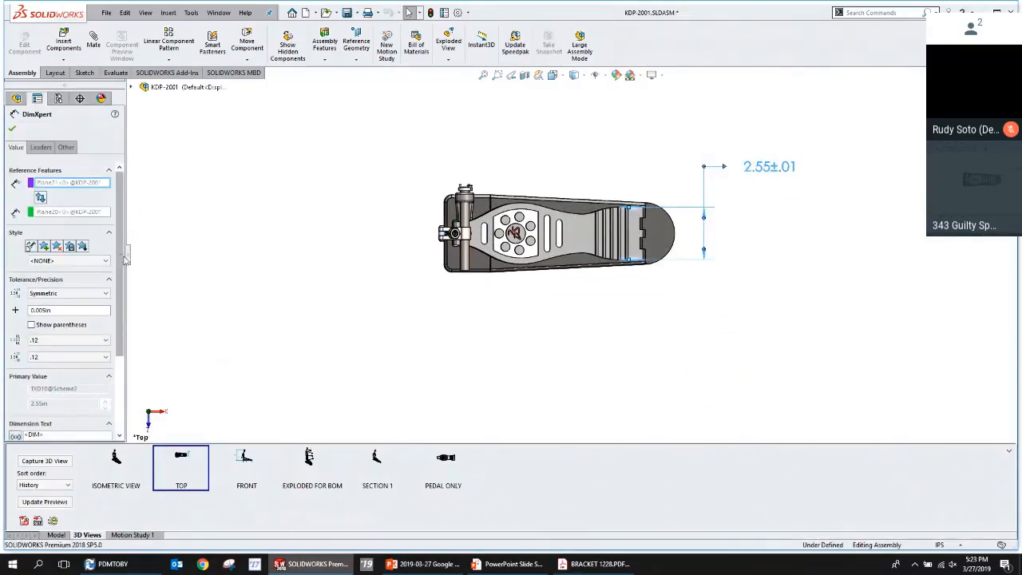
pyautogui.scroll(-3, 63, 291)
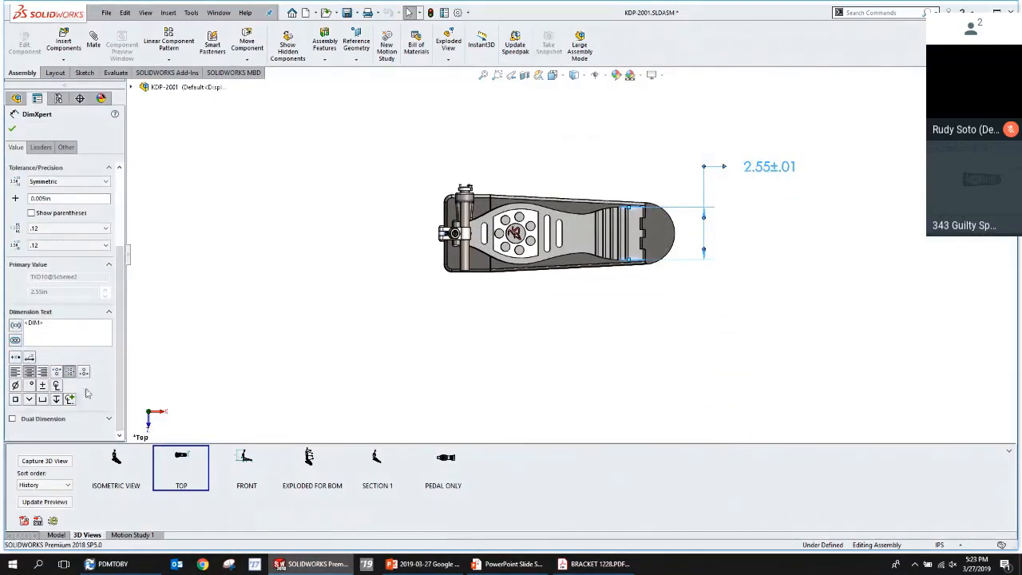
pyautogui.moveTo(117, 282); pyautogui.dragTo(131, 182)
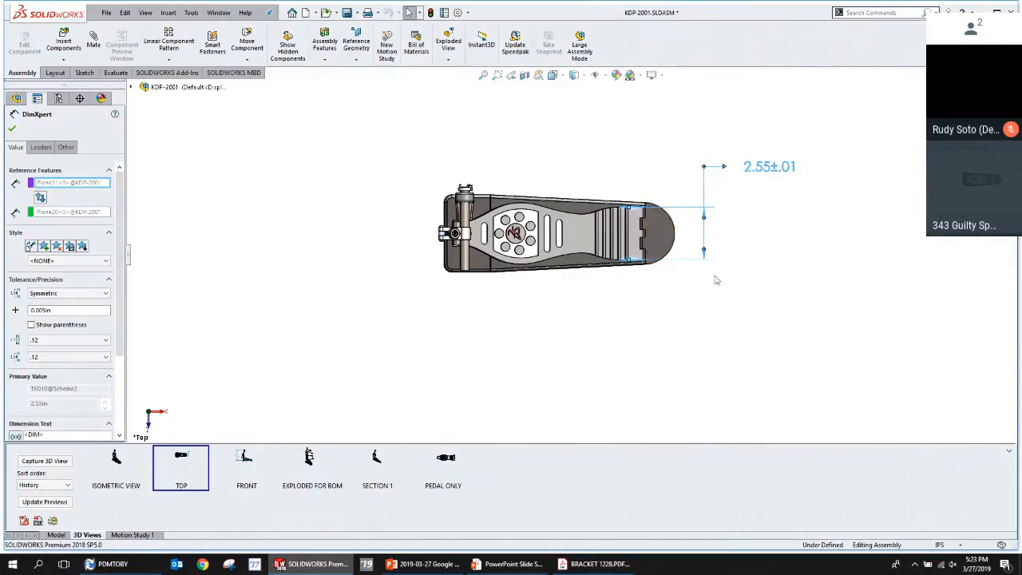
pyautogui.moveTo(714, 245); pyautogui.dragTo(687, 292, button='middle')
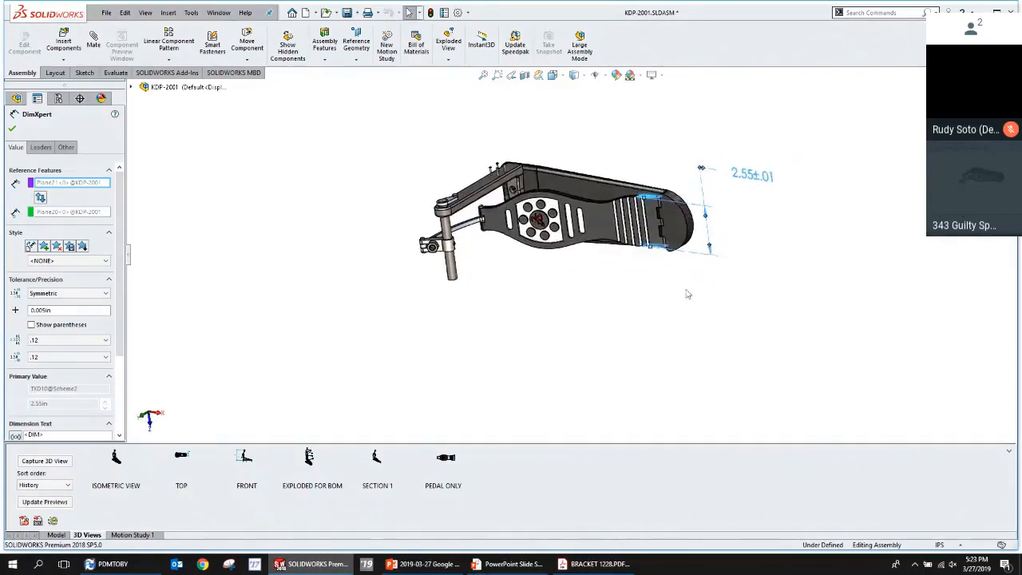
pyautogui.scroll(-5, 671, 221)
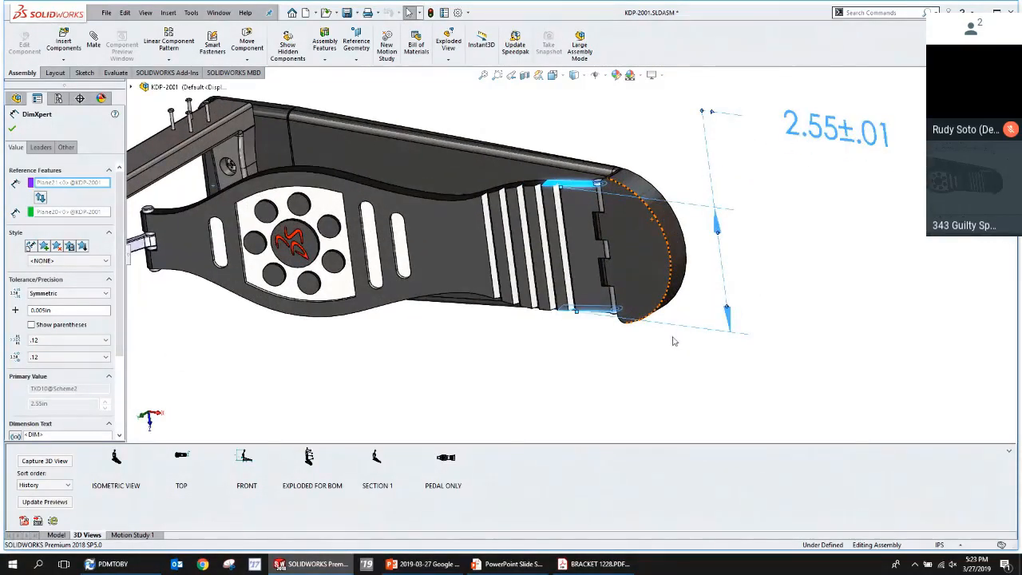
pyautogui.moveTo(675, 341); pyautogui.dragTo(652, 239, button='middle')
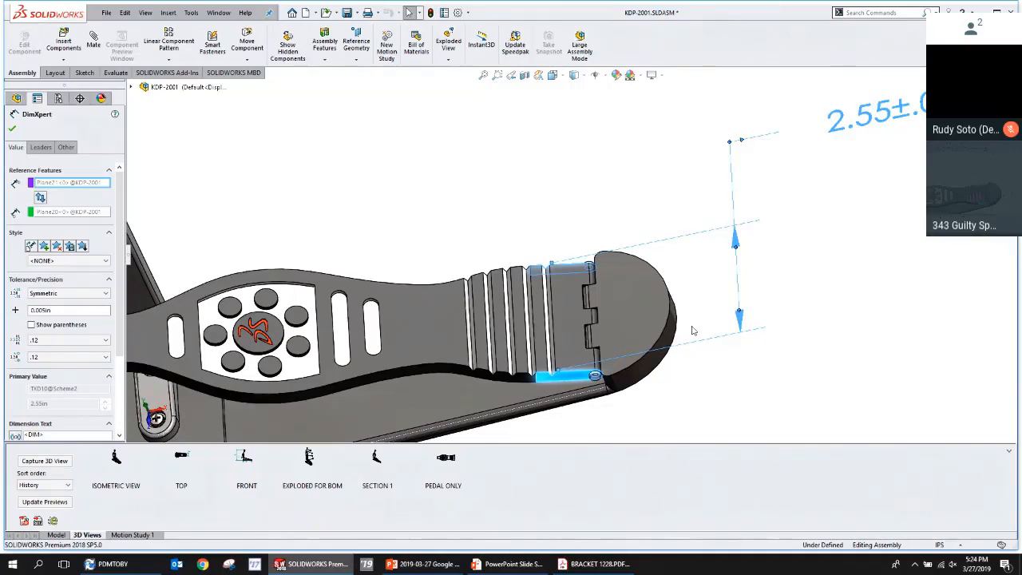
pyautogui.click(693, 331)
# Switch the assembly to the PEDAL ONLY configuration and return it to Default.
pyautogui.scroll(2, 463, 345)
pyautogui.scroll(1, 463, 346)
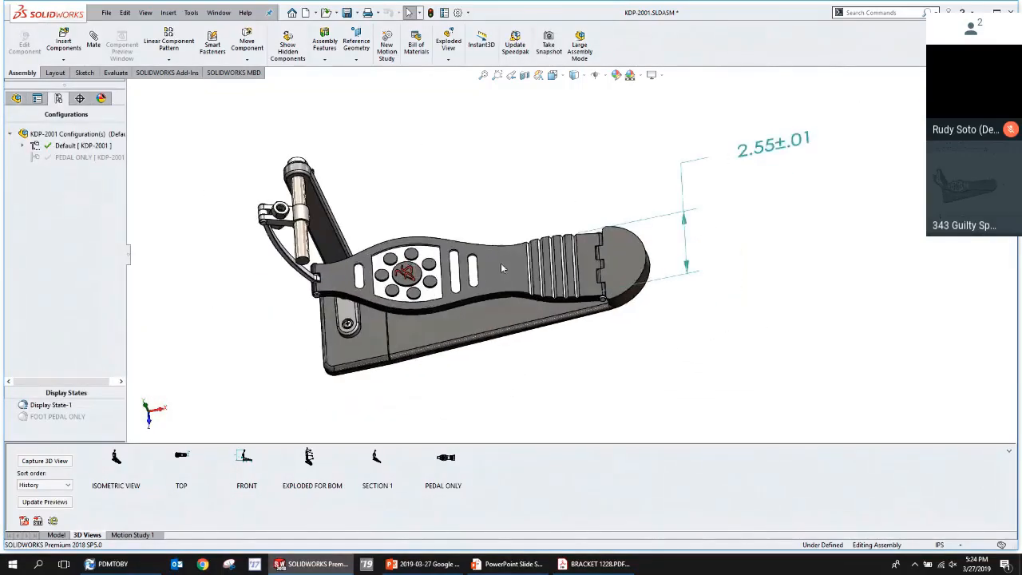
pyautogui.click(488, 276)
pyautogui.moveTo(523, 241); pyautogui.dragTo(484, 413, button='middle')
pyautogui.scroll(-1, 573, 179)
pyautogui.click(687, 221)
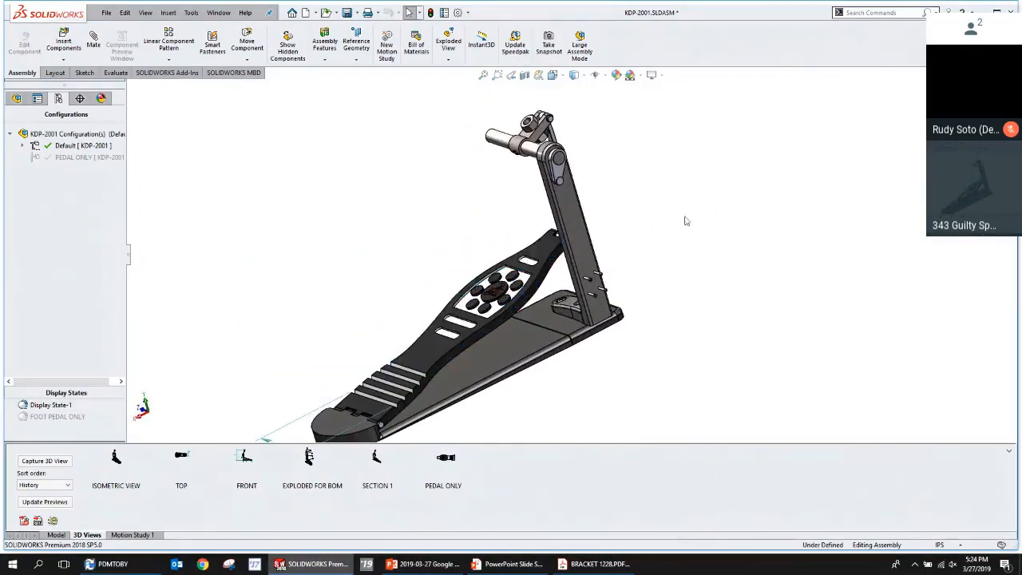
pyautogui.scroll(2, 686, 221)
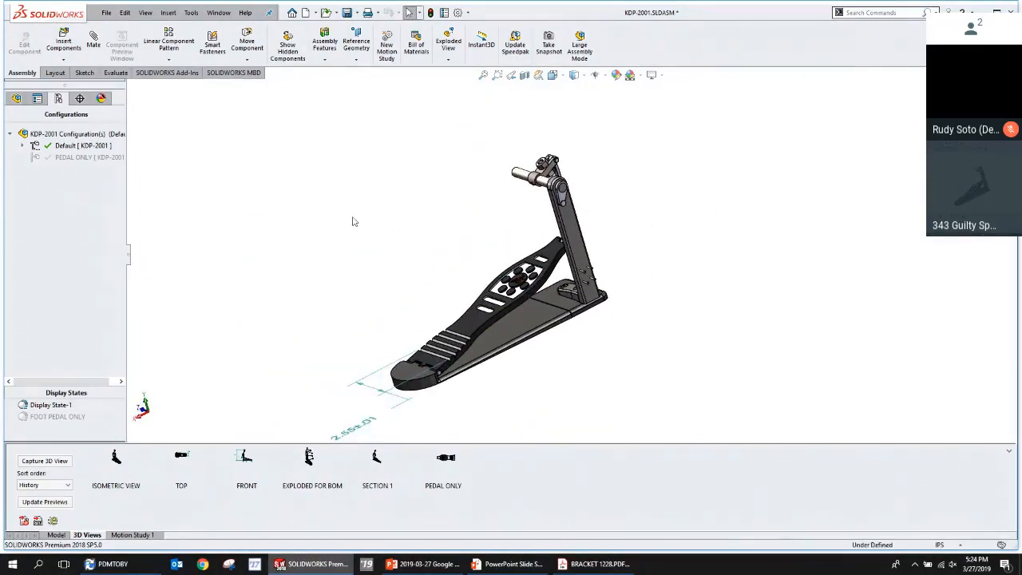
pyautogui.doubleClick(94, 157)
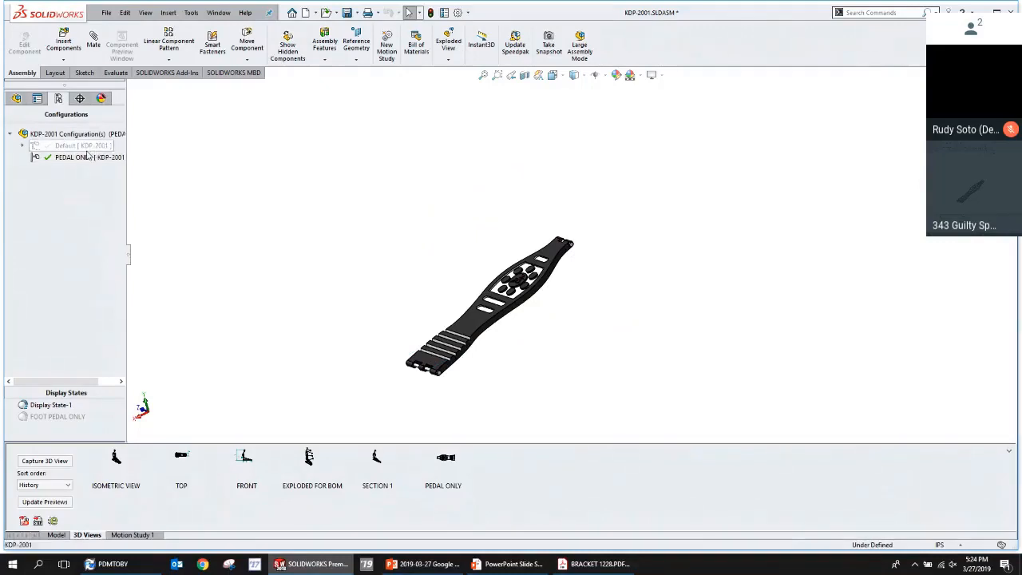
pyautogui.doubleClick(80, 145)
# Unsuppress all four suppressed components in the beater subassembly of KDP-2001.
pyautogui.click(16, 97)
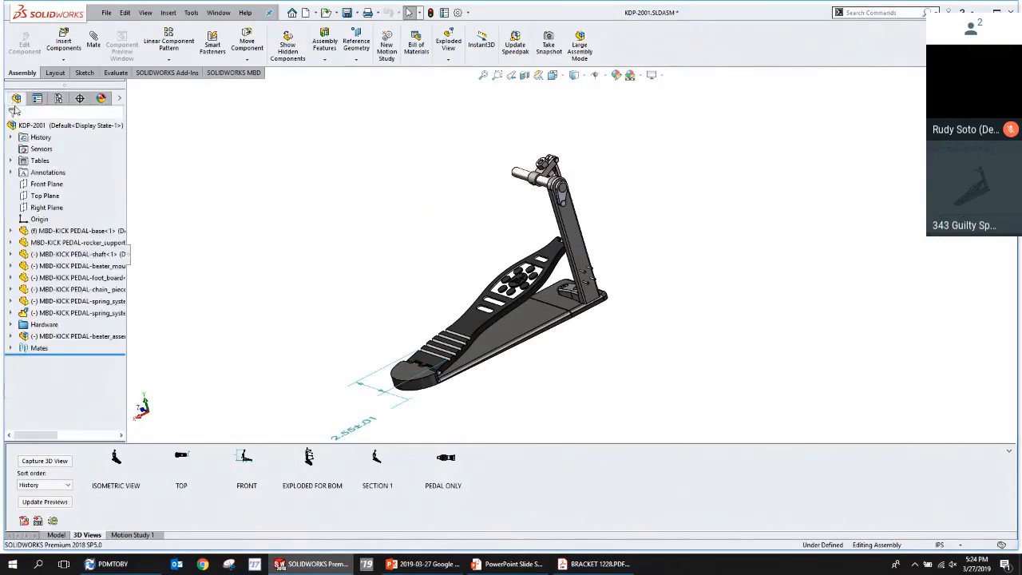
pyautogui.click(57, 342)
pyautogui.click(62, 371)
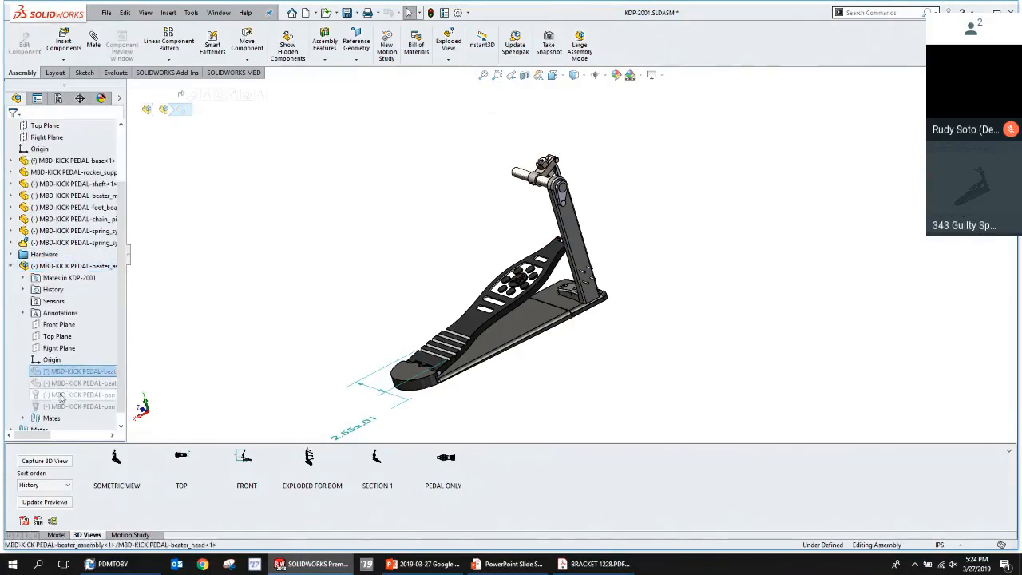
pyautogui.keyDown('shift'); pyautogui.click(72, 406); pyautogui.keyUp('shift')
pyautogui.click(125, 373)
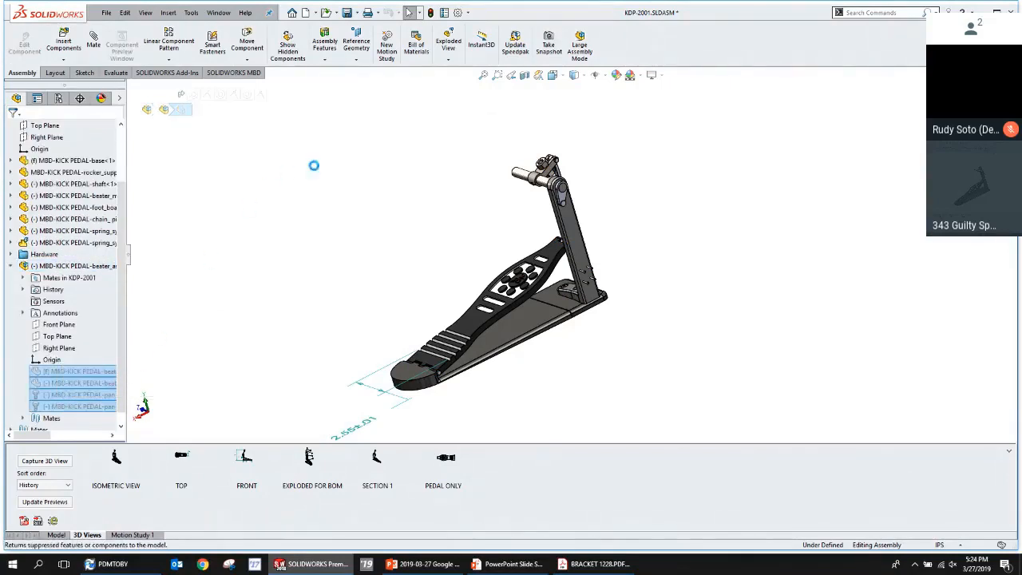
# Open the beater head part from the assembly in its own window.
pyautogui.scroll(-5, 495, 171)
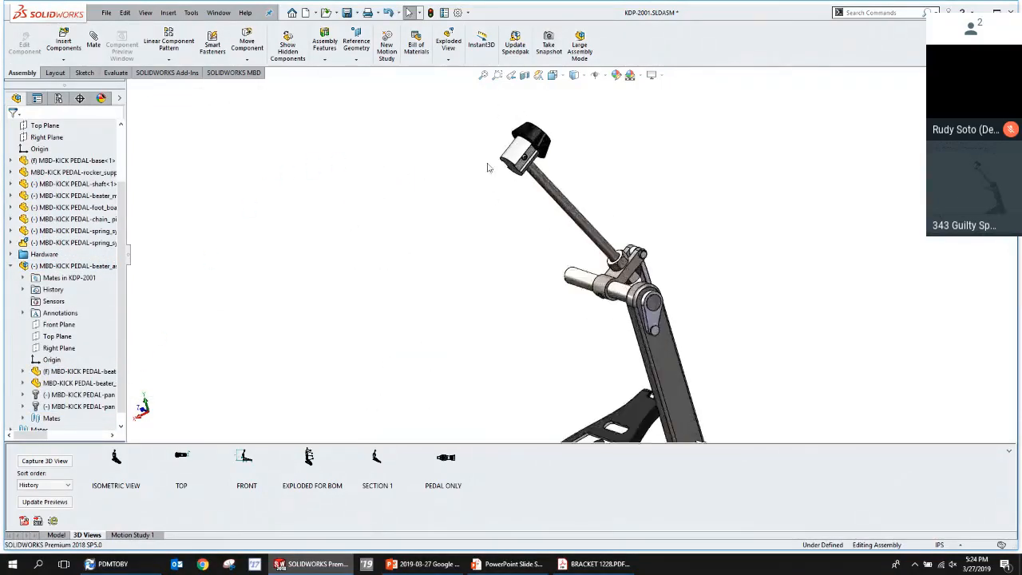
pyautogui.click(542, 142)
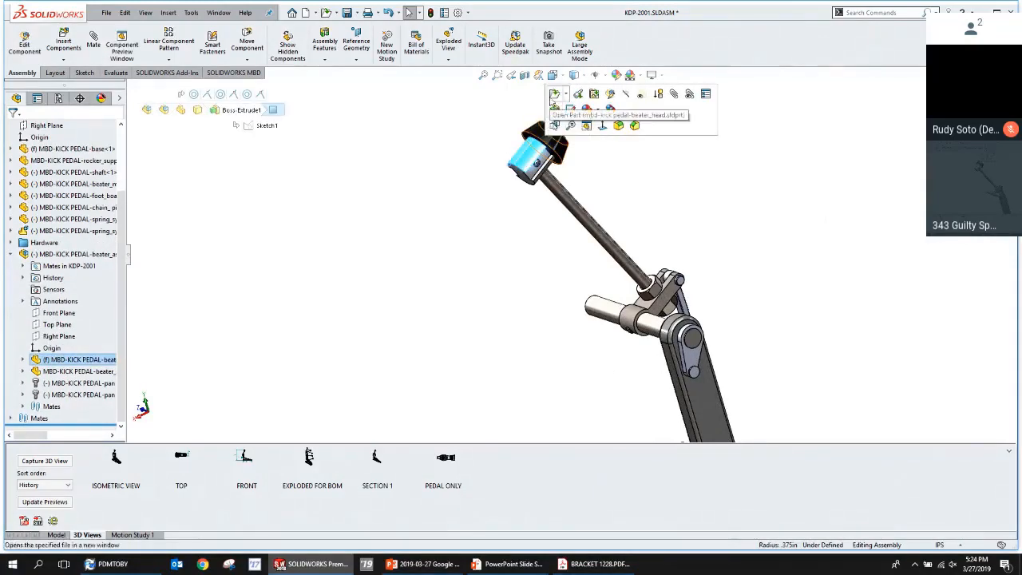
pyautogui.click(554, 95)
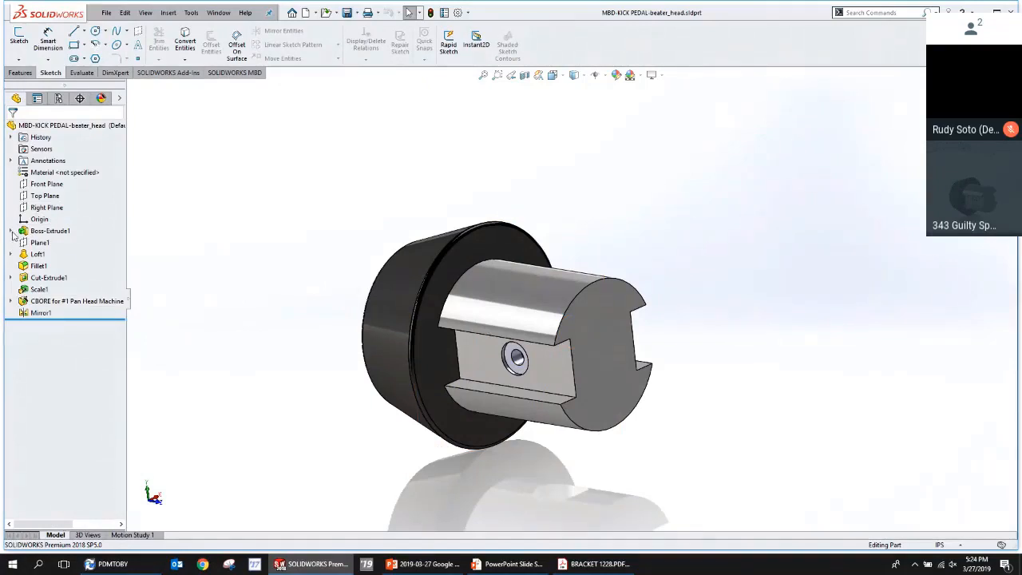
# Open Sketch1 of Boss-Extrude1 to view its driving dimensions, and leave the sketch without edits.
pyautogui.click(10, 231)
pyautogui.click(34, 242)
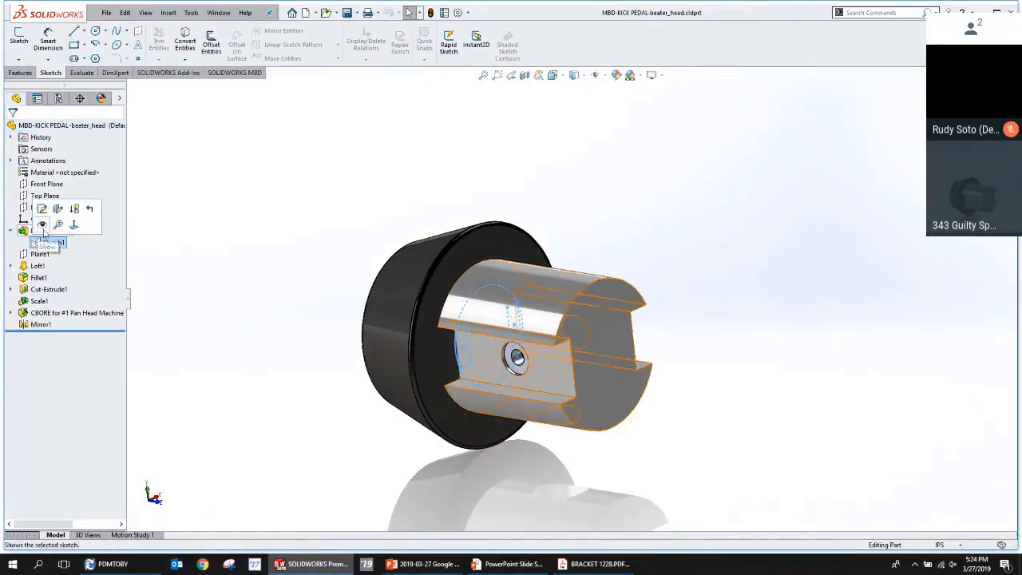
pyautogui.click(42, 208)
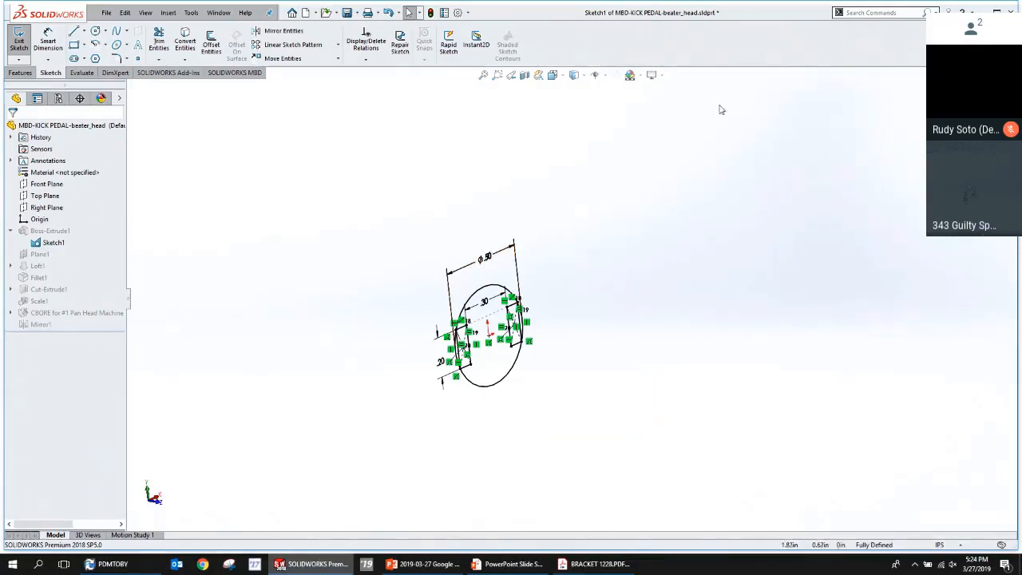
pyautogui.click(990, 90)
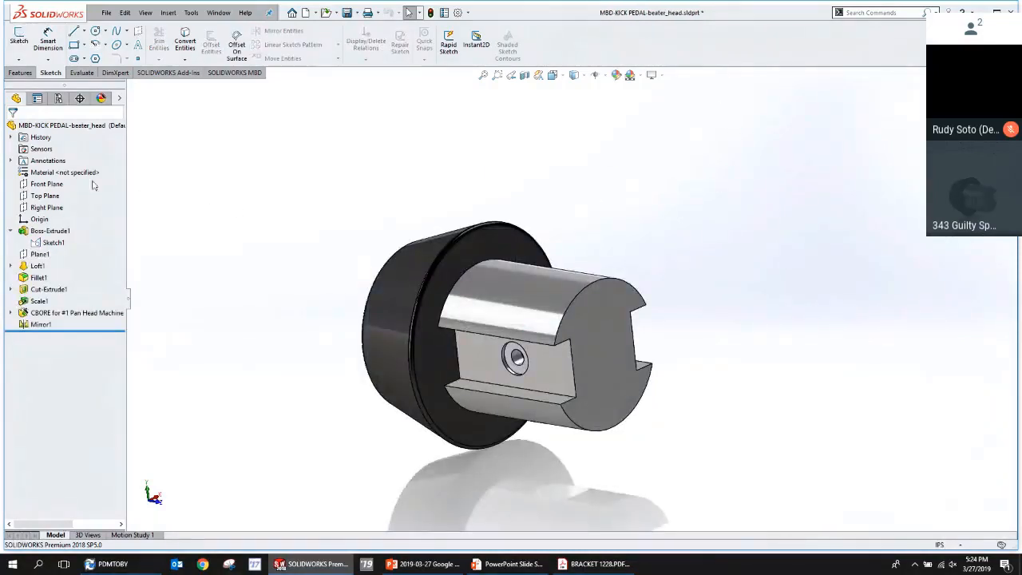
# Show the beater head's feature dimensions and move the Ø.55 dimension away from the body.
pyautogui.rightClick(38, 161)
pyautogui.click(70, 193)
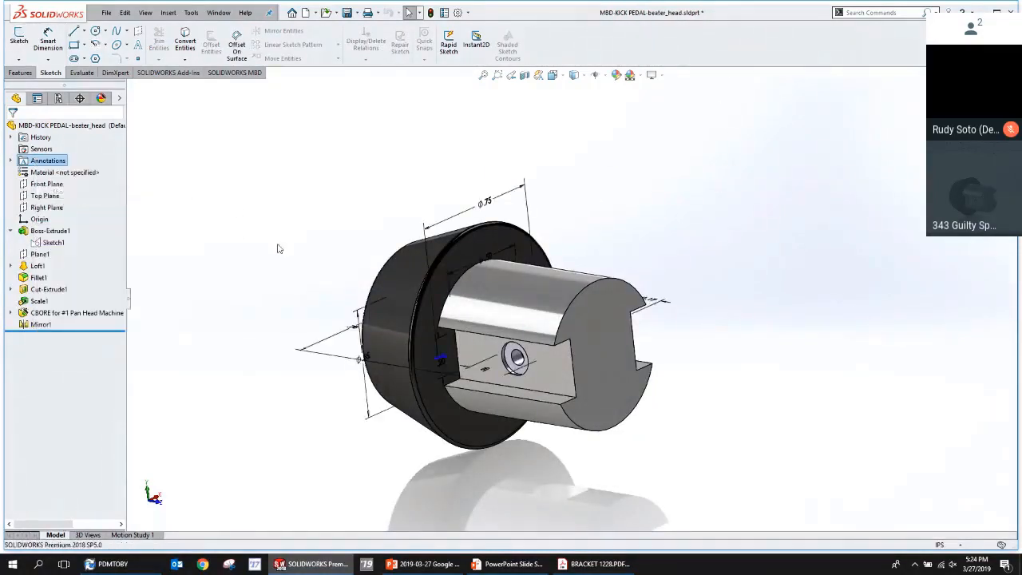
pyautogui.moveTo(615, 303); pyautogui.dragTo(643, 406, button='middle')
pyautogui.moveTo(379, 307); pyautogui.dragTo(318, 309)
pyautogui.click(737, 216)
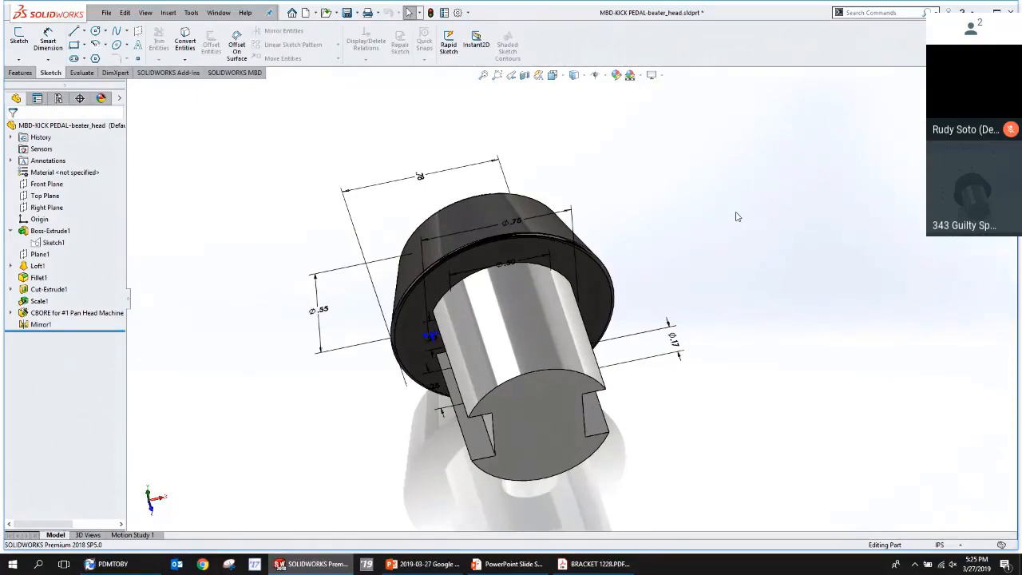
# Hide the feature dimensions of the beater head part.
pyautogui.rightClick(61, 243)
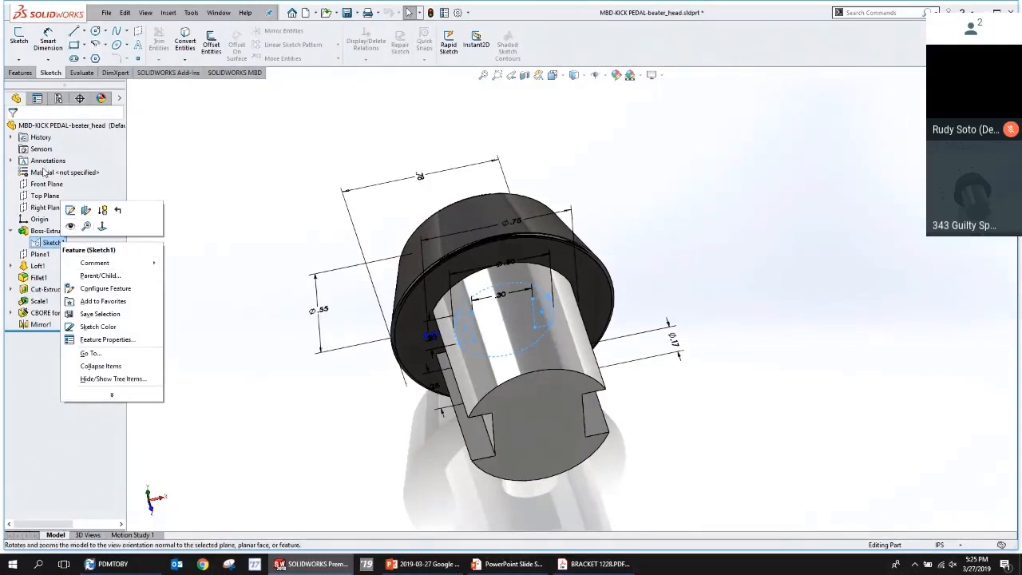
pyautogui.rightClick(48, 172)
pyautogui.rightClick(46, 161)
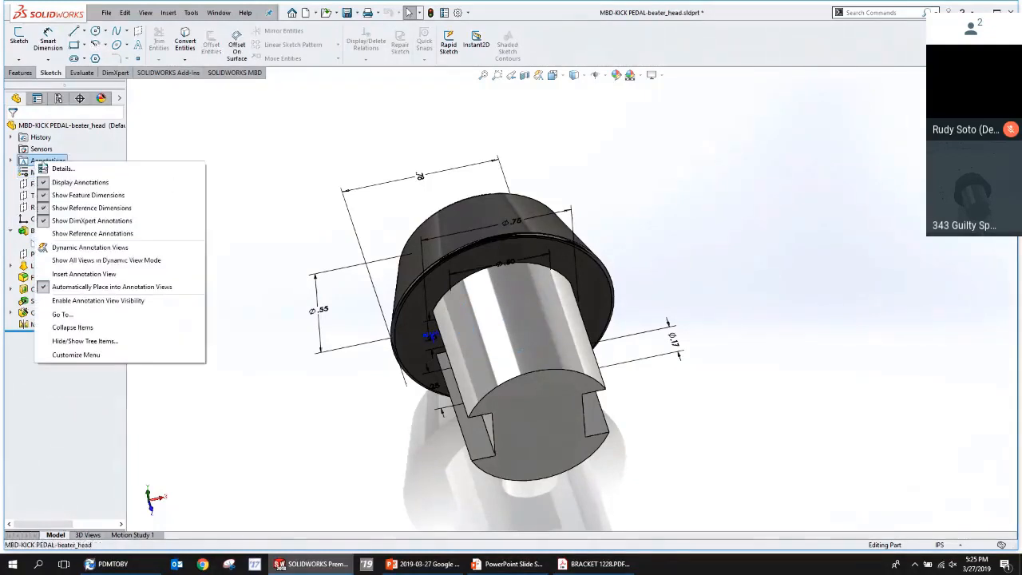
pyautogui.click(81, 200)
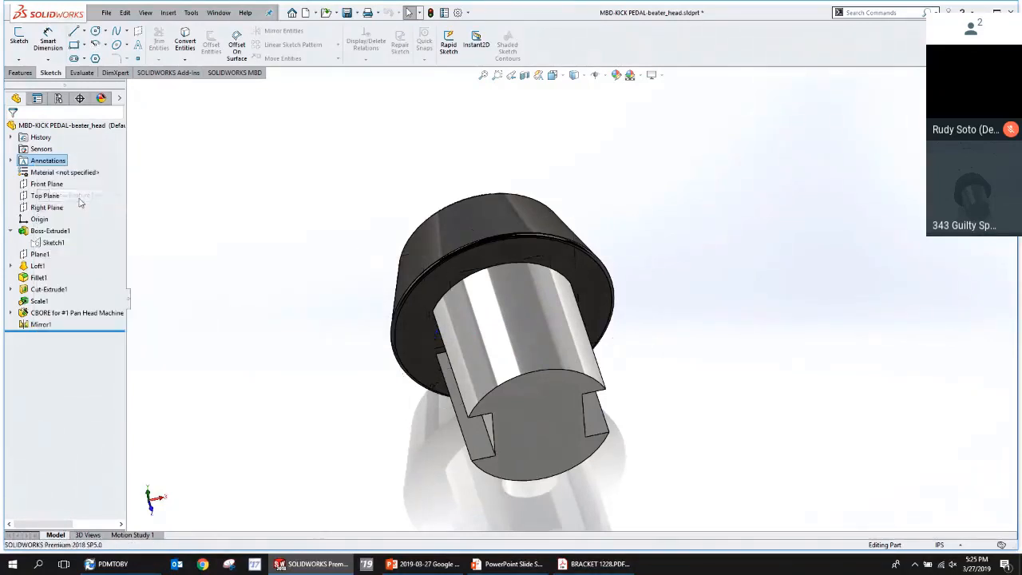
pyautogui.click(359, 179)
# Return to the KDP-2001 assembly and rebuild it with the changed models.
pyautogui.scroll(-1, 795, 367)
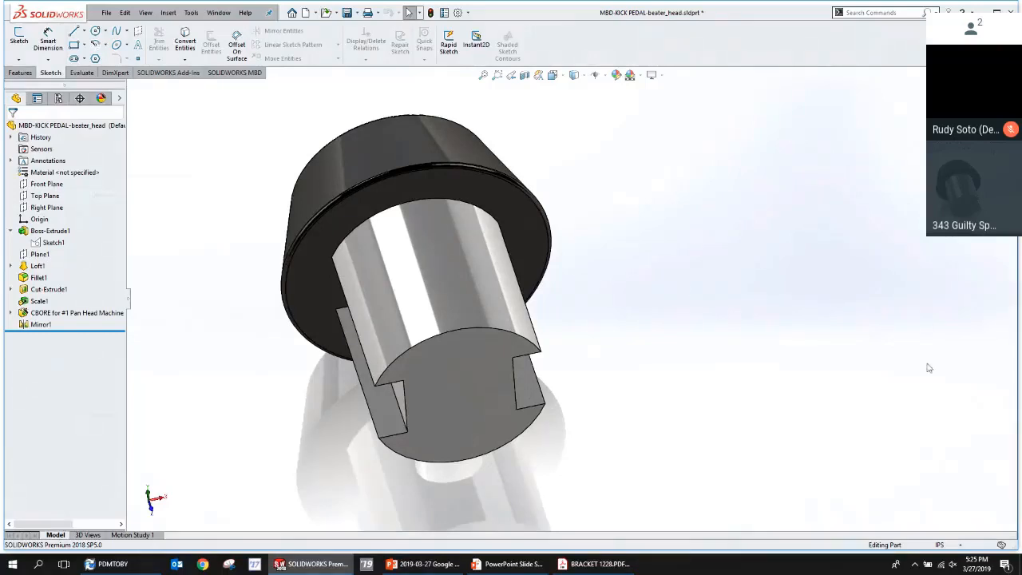
pyautogui.moveTo(831, 354); pyautogui.dragTo(660, 403, button='middle')
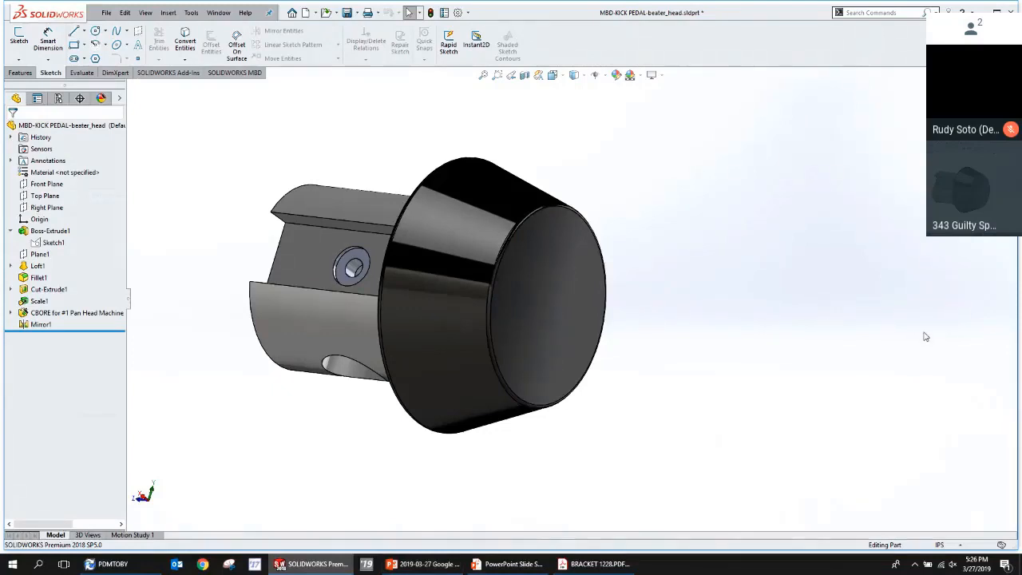
pyautogui.hotkey('ctrl', 'Tab')
pyautogui.click(553, 295)
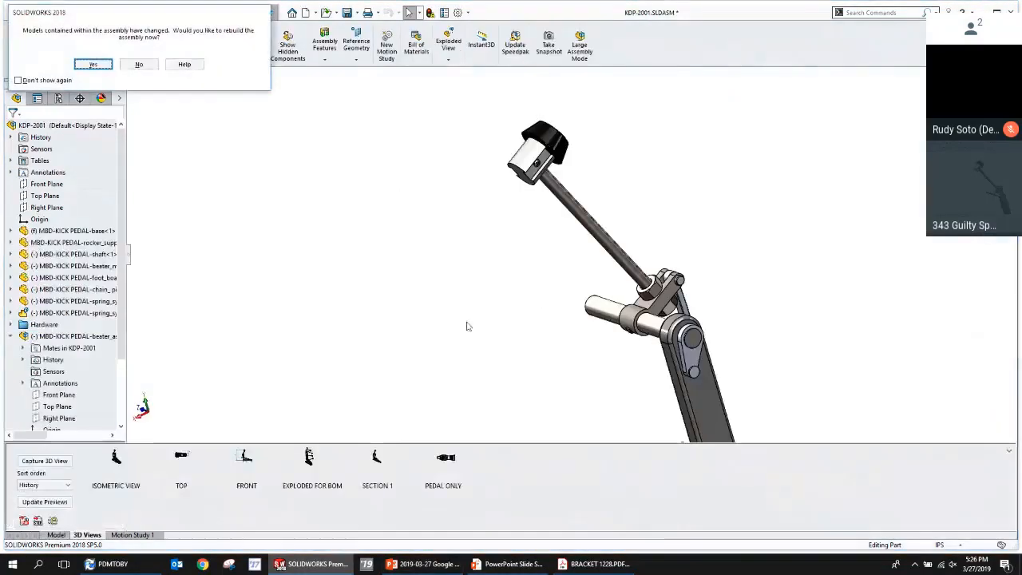
pyautogui.click(93, 64)
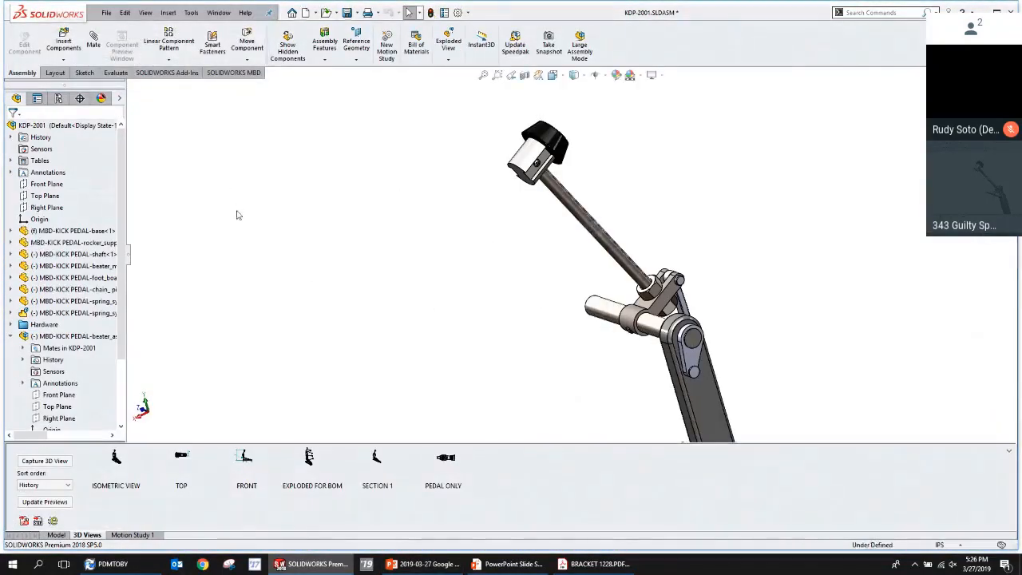
# Activate the PEDAL ONLY 3D view and suppress the beater assembly in its configuration.
pyautogui.scroll(5, 750, 431)
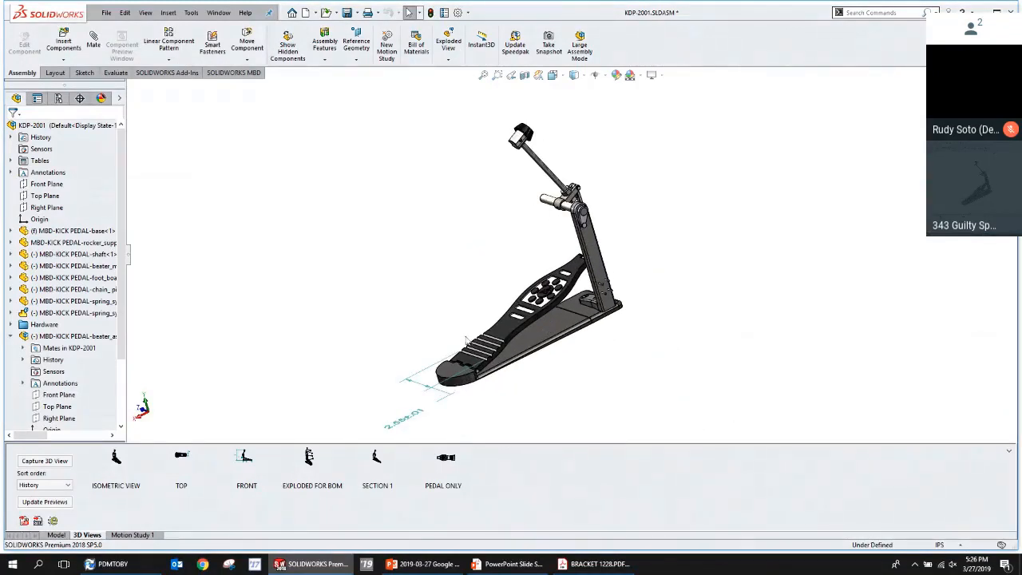
pyautogui.moveTo(467, 340); pyautogui.dragTo(425, 322, button='middle')
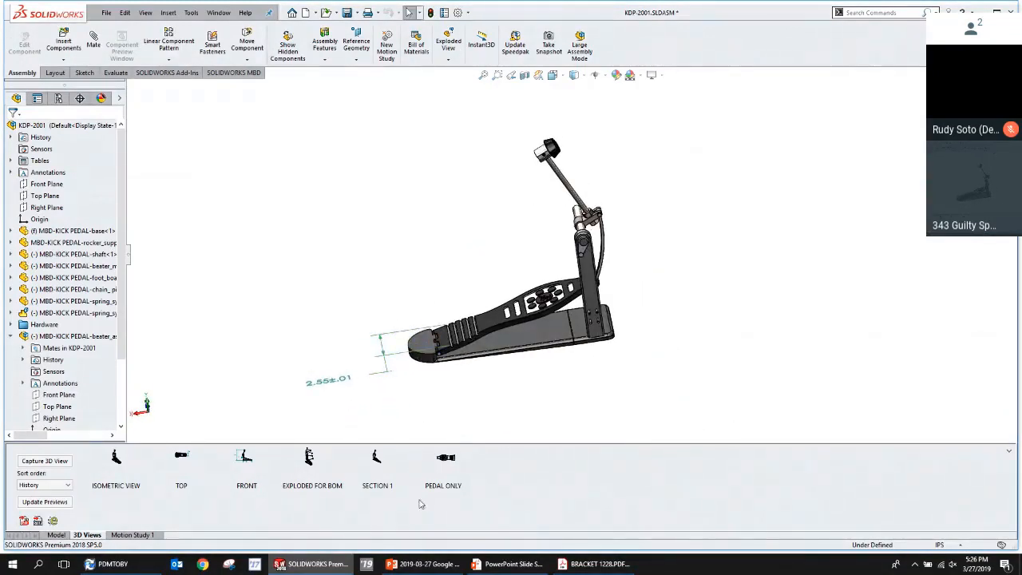
pyautogui.doubleClick(442, 463)
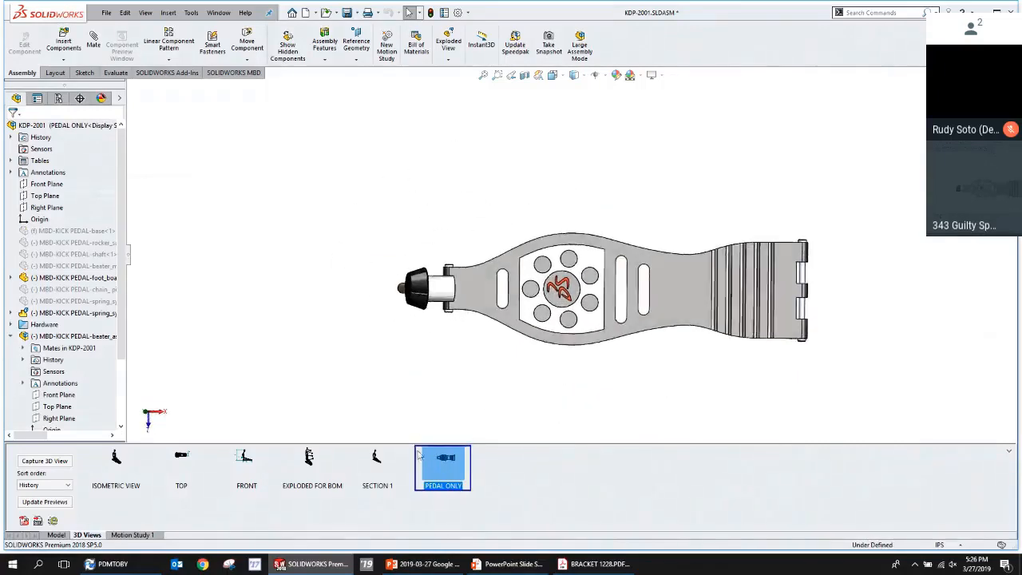
pyautogui.click(71, 336)
pyautogui.click(177, 305)
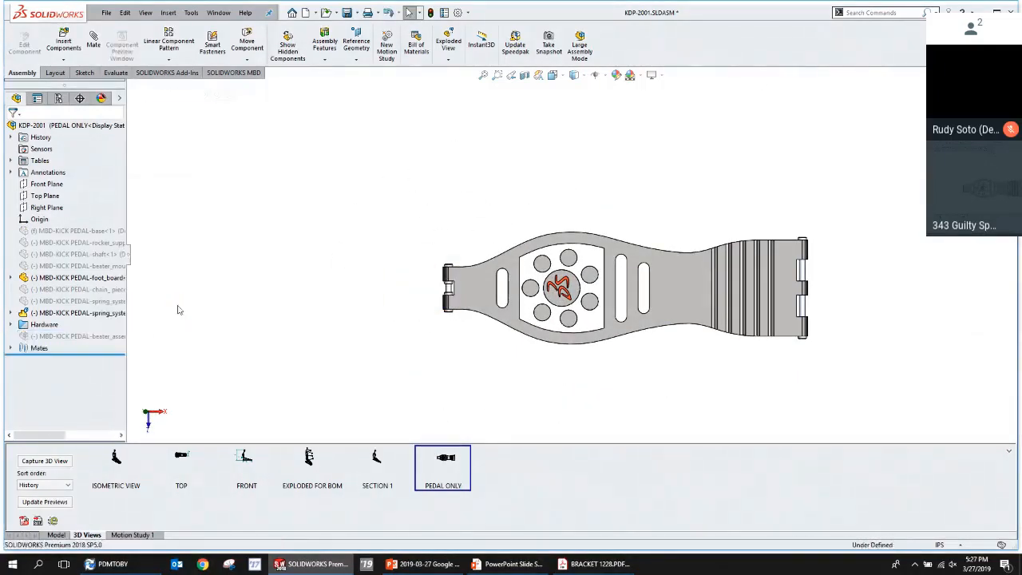
# Compare the SECTION 1 and PEDAL ONLY 3D views, and recapture PEDAL ONLY with the ISOMETRIC VIEW annotation view.
pyautogui.doubleClick(379, 471)
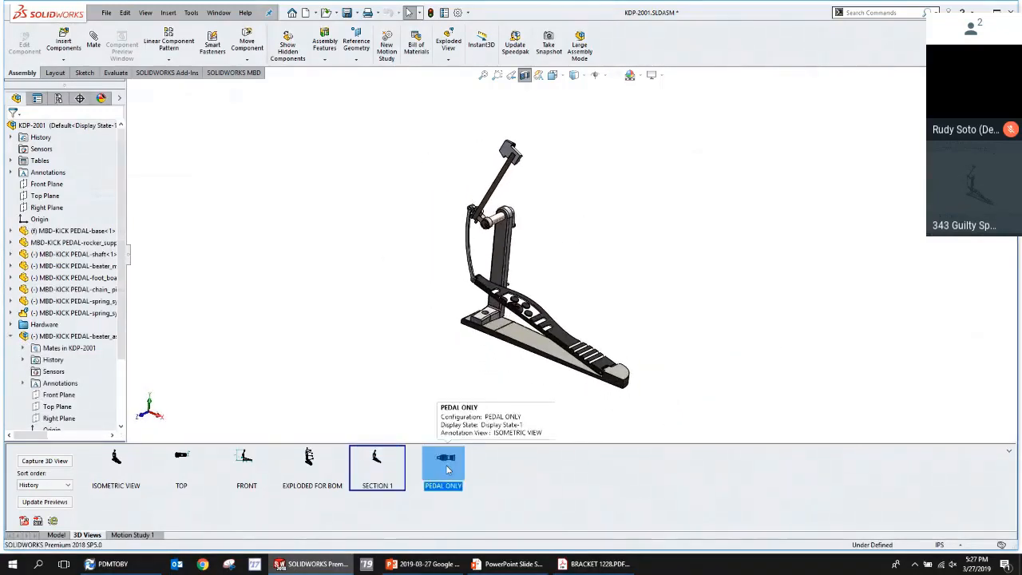
pyautogui.doubleClick(447, 471)
pyautogui.rightClick(449, 473)
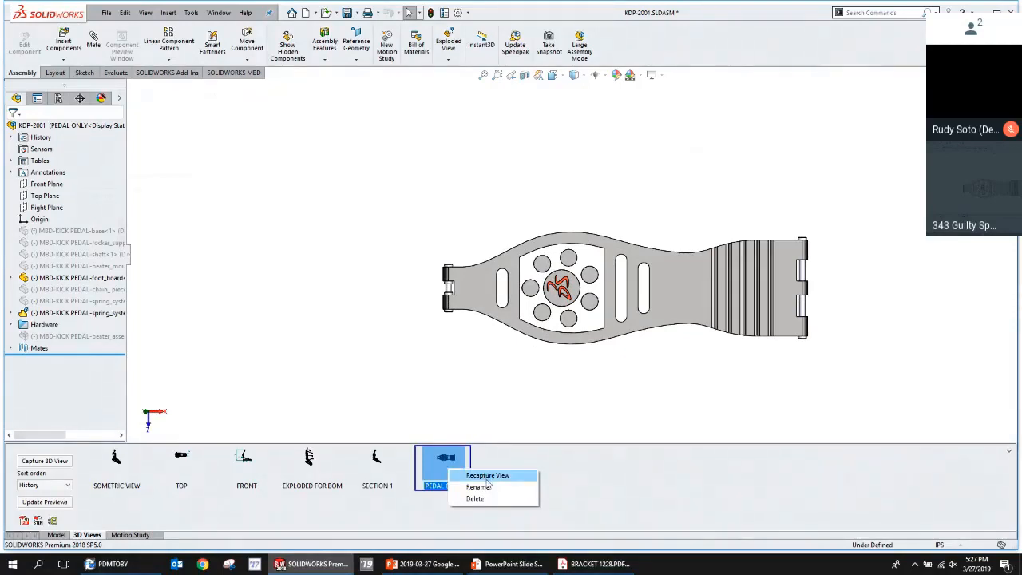
pyautogui.click(487, 475)
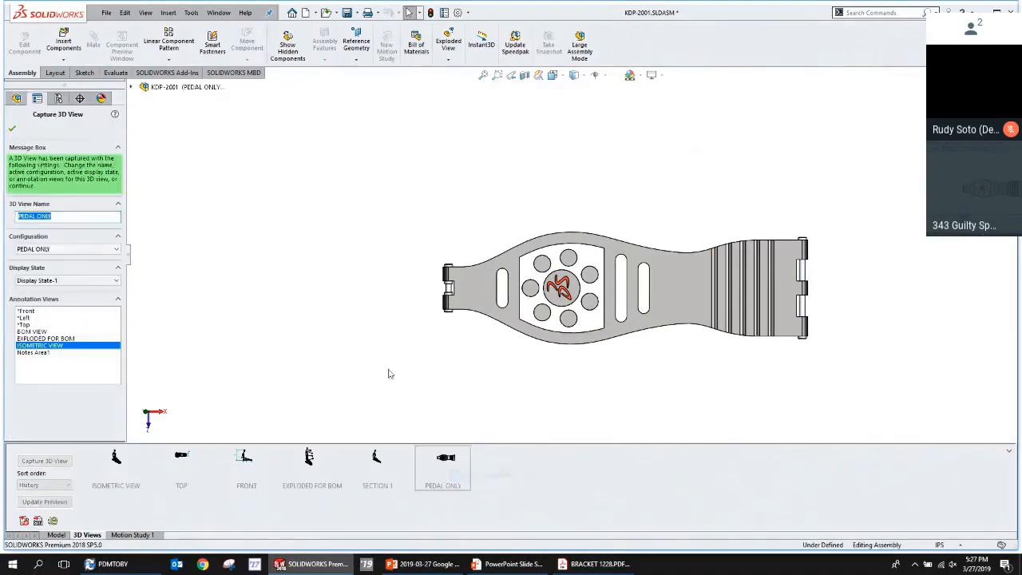
pyautogui.click(10, 128)
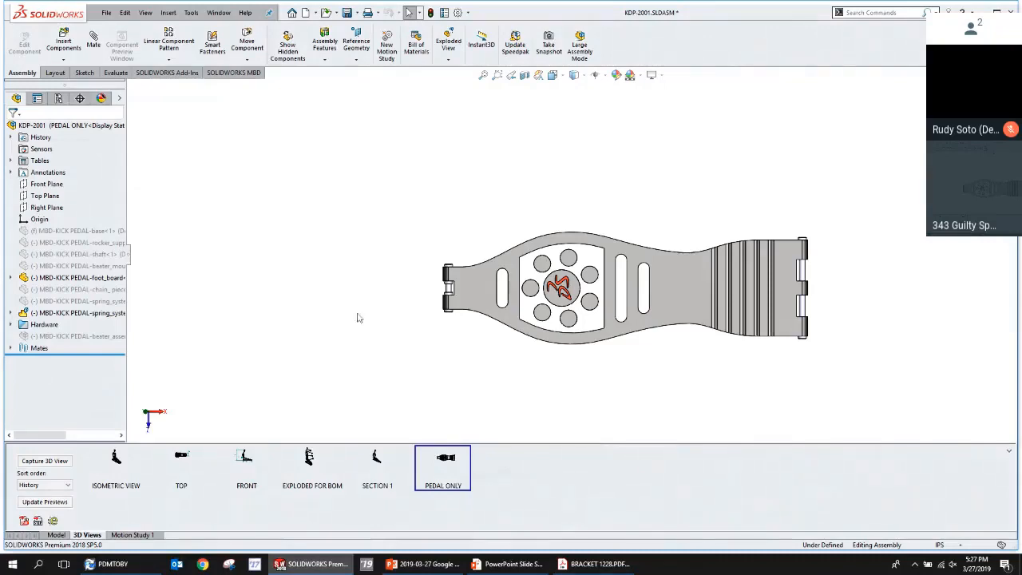
# Examine the PEDAL ONLY configuration's properties, including its advanced options for new features, mates and components, and leave them without edits.
pyautogui.click(52, 534)
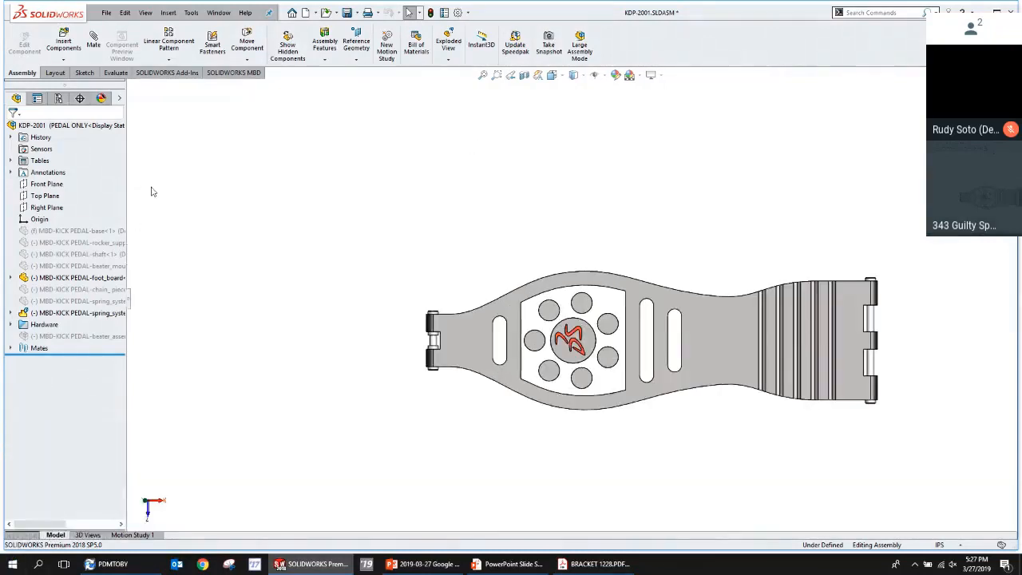
pyautogui.click(58, 97)
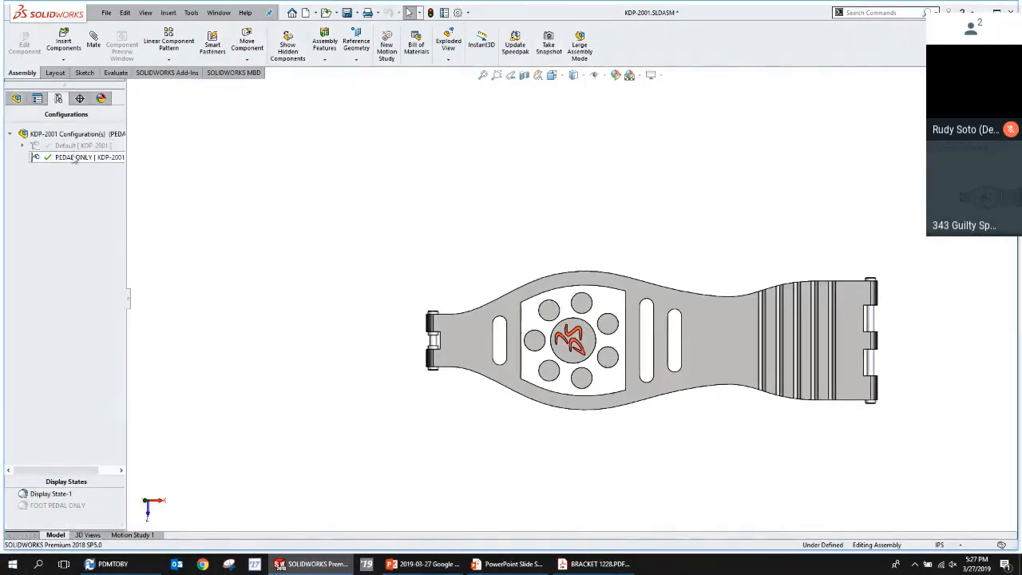
pyautogui.click(76, 158)
pyautogui.rightClick(78, 158)
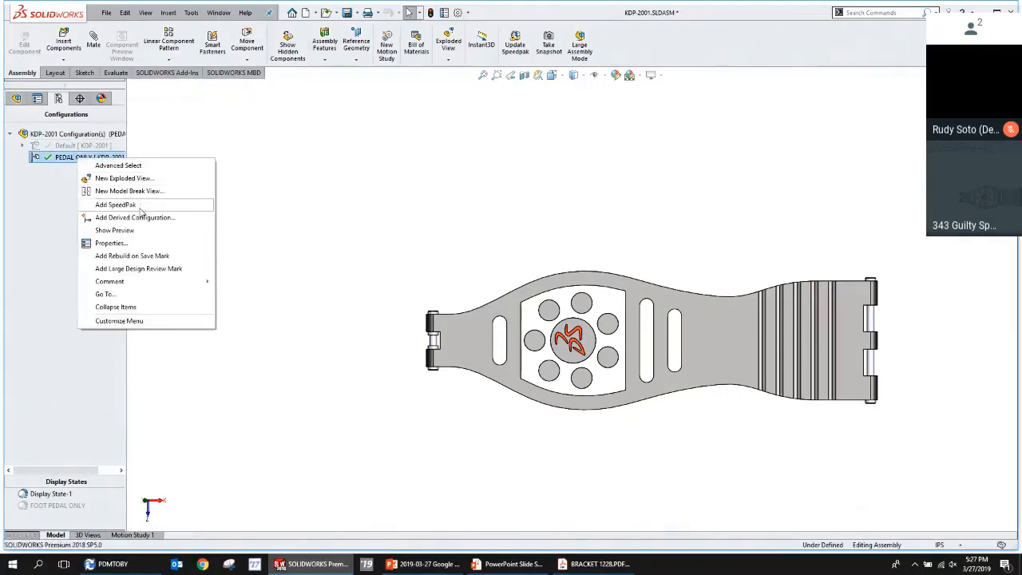
pyautogui.click(112, 242)
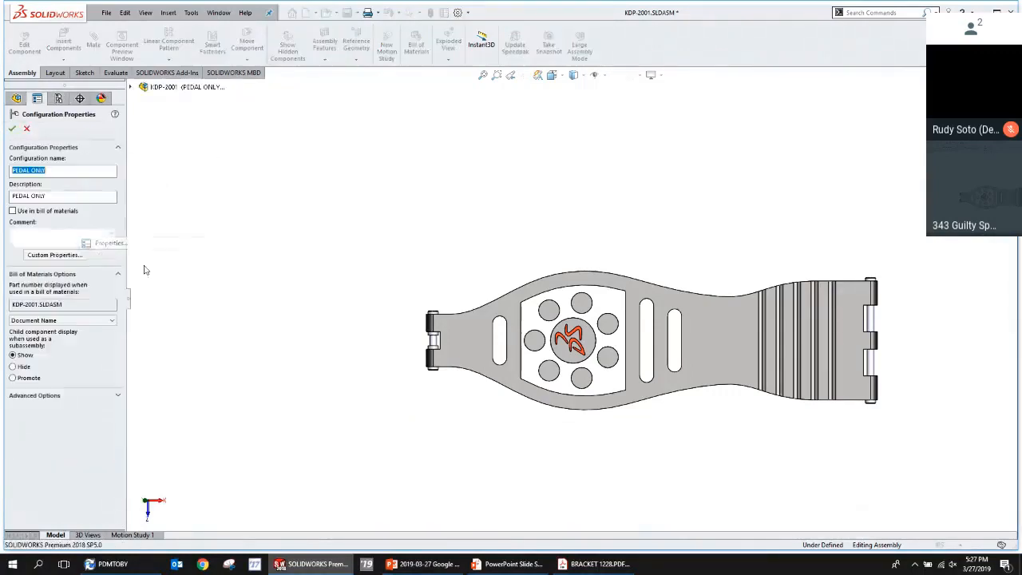
pyautogui.click(119, 394)
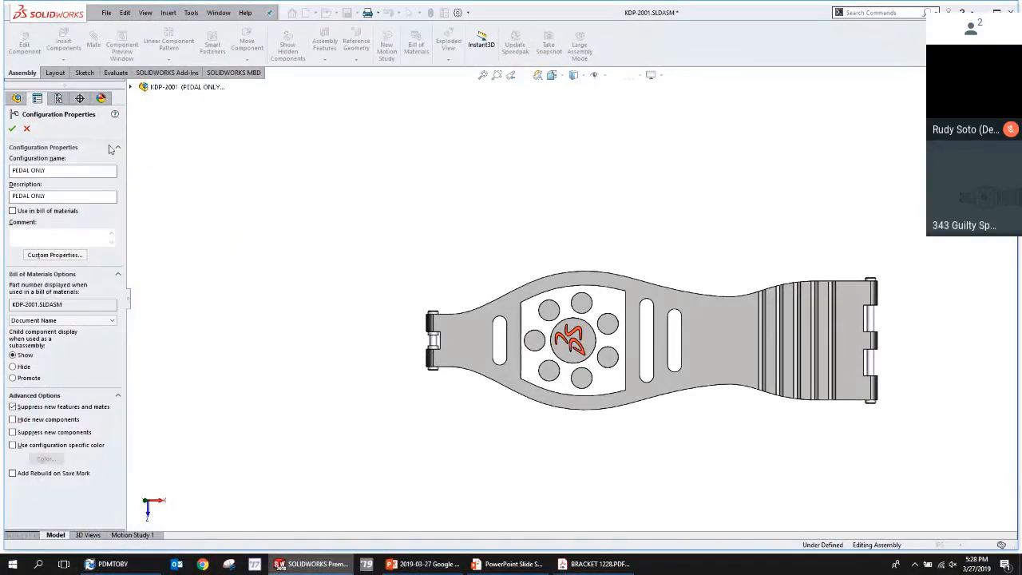
pyautogui.click(26, 129)
pyautogui.click(482, 262)
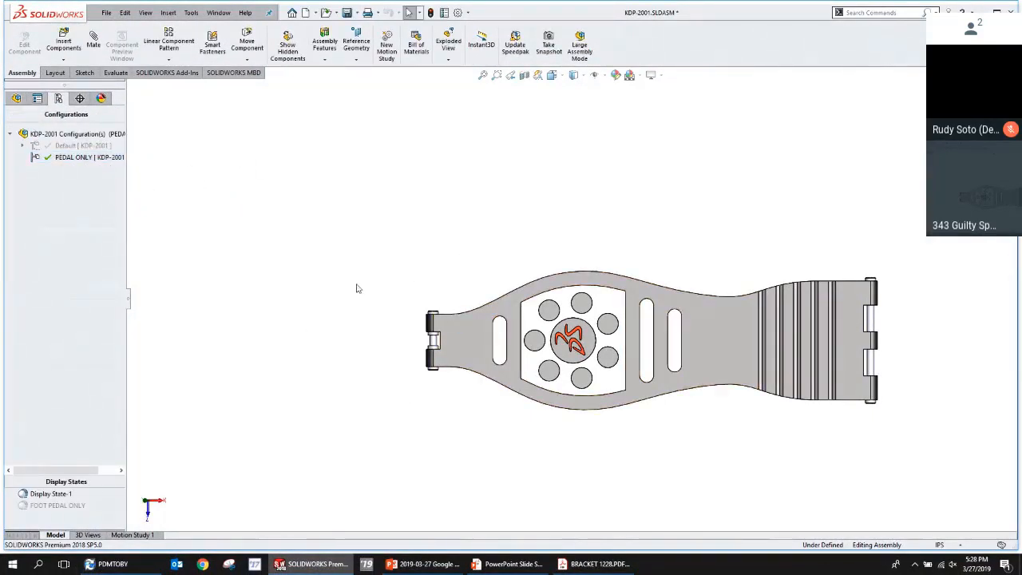
# Save the KDP-2001 assembly together with all its modified referenced models.
pyautogui.click(347, 13)
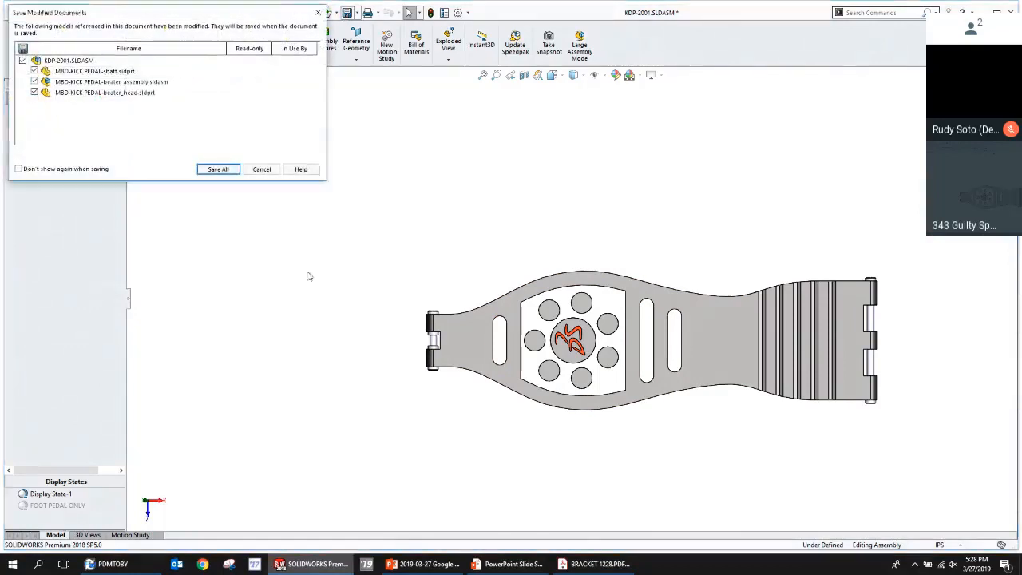
pyautogui.click(219, 168)
# Set up a 3D PDF publication with the INDEPENDENT VIEWPORTS BOM GOOGLE X theme and select ISOMETRIC VIEW among the additional views.
pyautogui.click(87, 534)
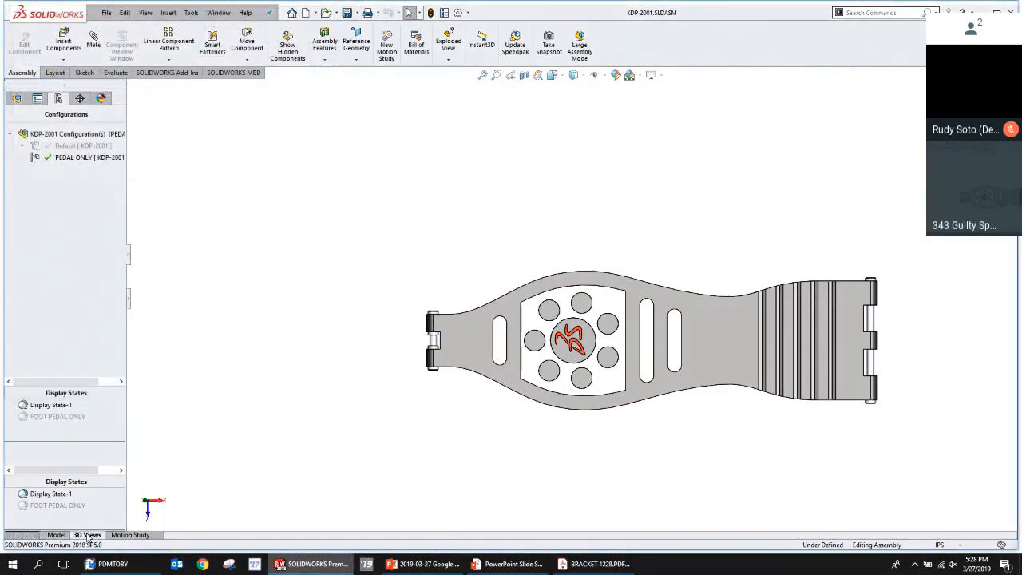
pyautogui.click(24, 521)
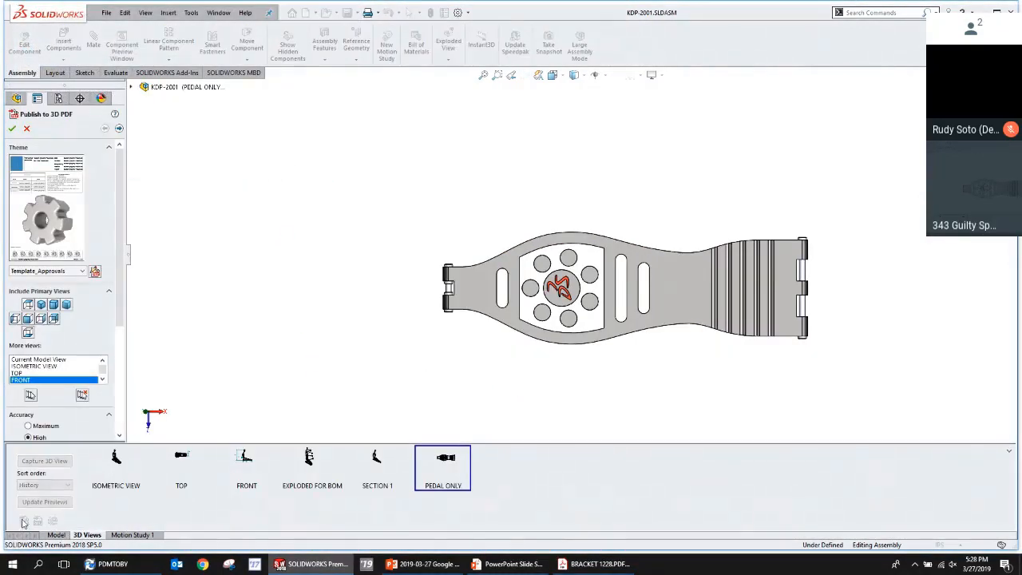
pyautogui.click(77, 271)
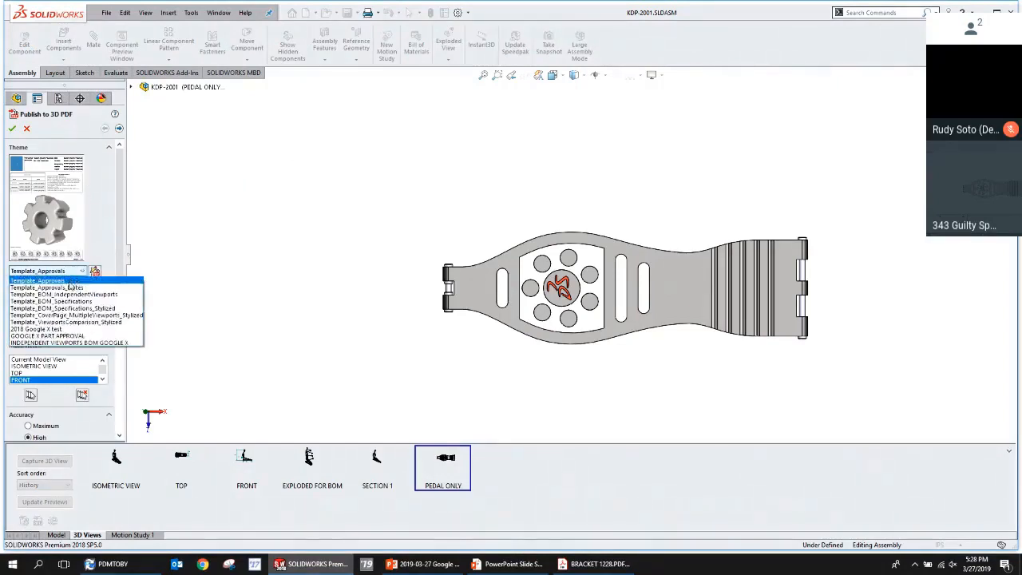
pyautogui.click(58, 344)
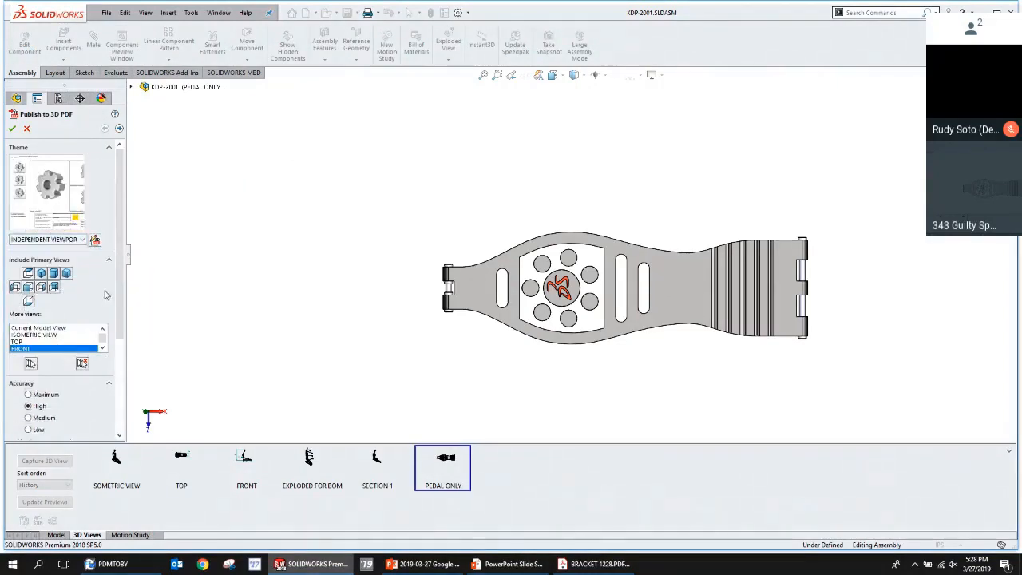
pyautogui.scroll(-3, 55, 263)
pyautogui.keyDown('shift'); pyautogui.click(52, 236); pyautogui.keyUp('shift')
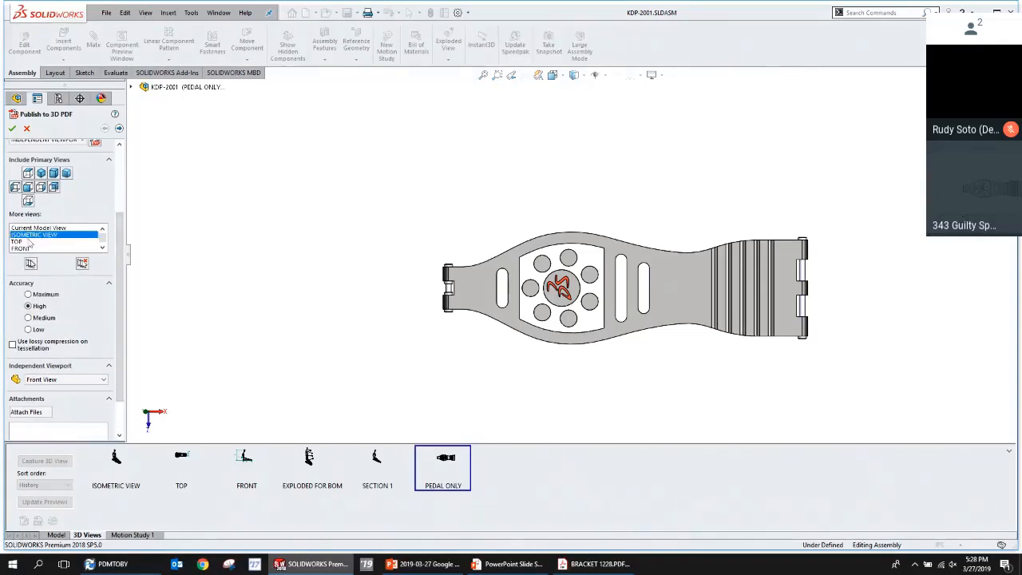
# Select all saved 3D views from ISOMETRIC VIEW through PEDAL ONLY for inclusion in the 3D PDF.
pyautogui.click(102, 248)
pyautogui.click(102, 248)
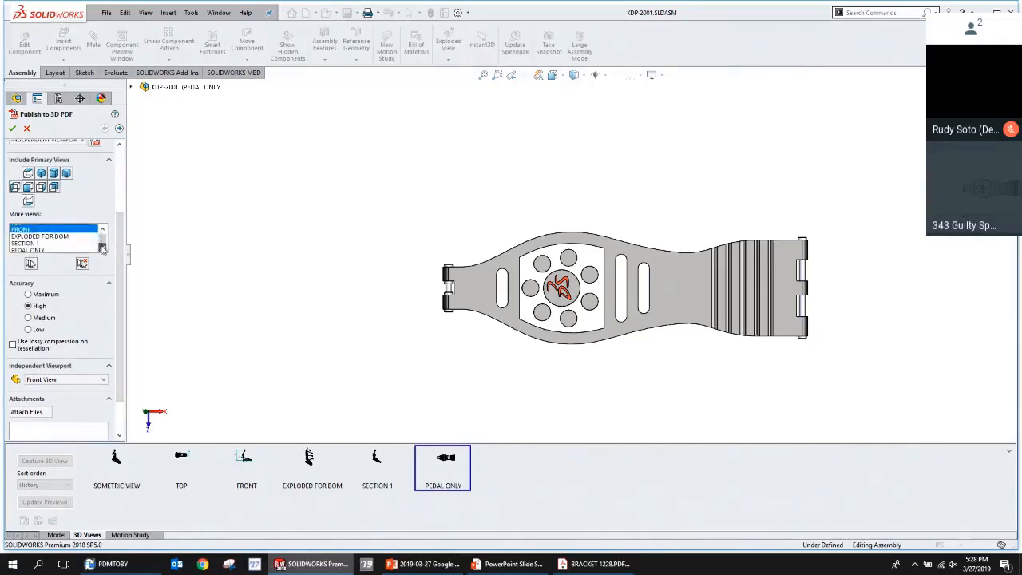
pyautogui.keyDown('shift'); pyautogui.click(71, 247); pyautogui.keyUp('shift')
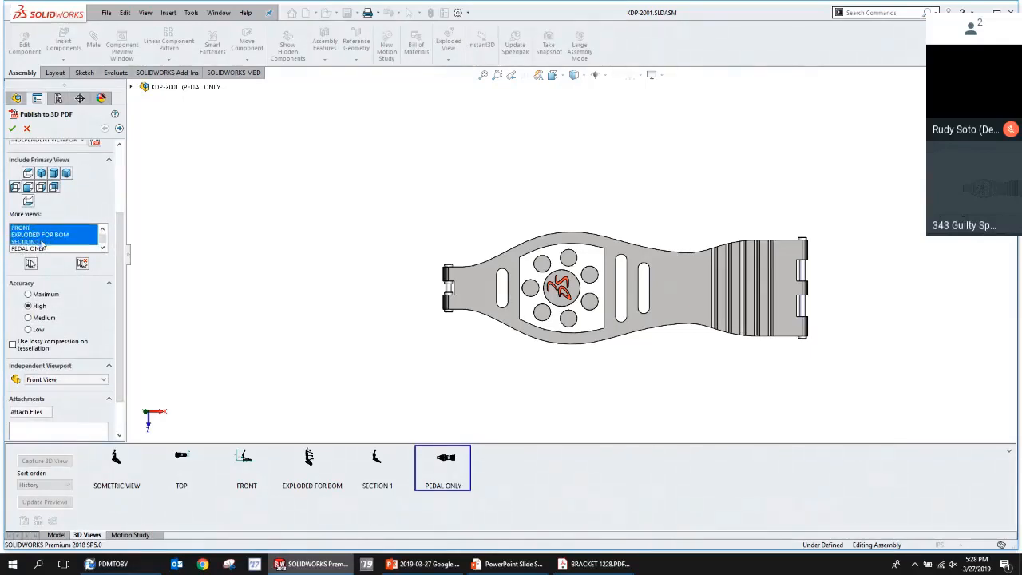
pyautogui.click(102, 229)
pyautogui.click(103, 230)
pyautogui.click(102, 230)
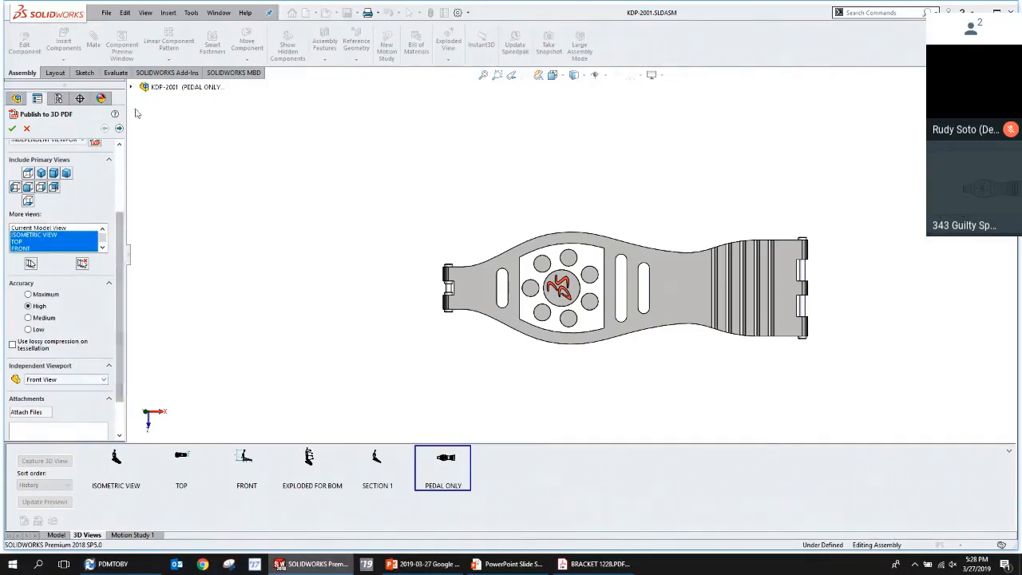
# Exclude the DESCRIPTION column from the output BOM table and review the custom property text fields.
pyautogui.scroll(-5, 102, 239)
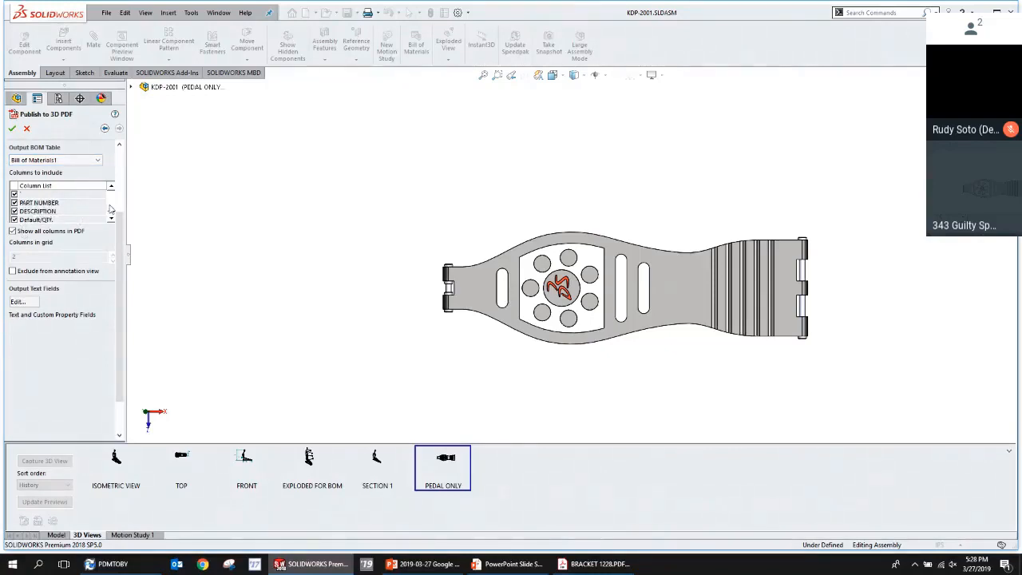
pyautogui.click(18, 212)
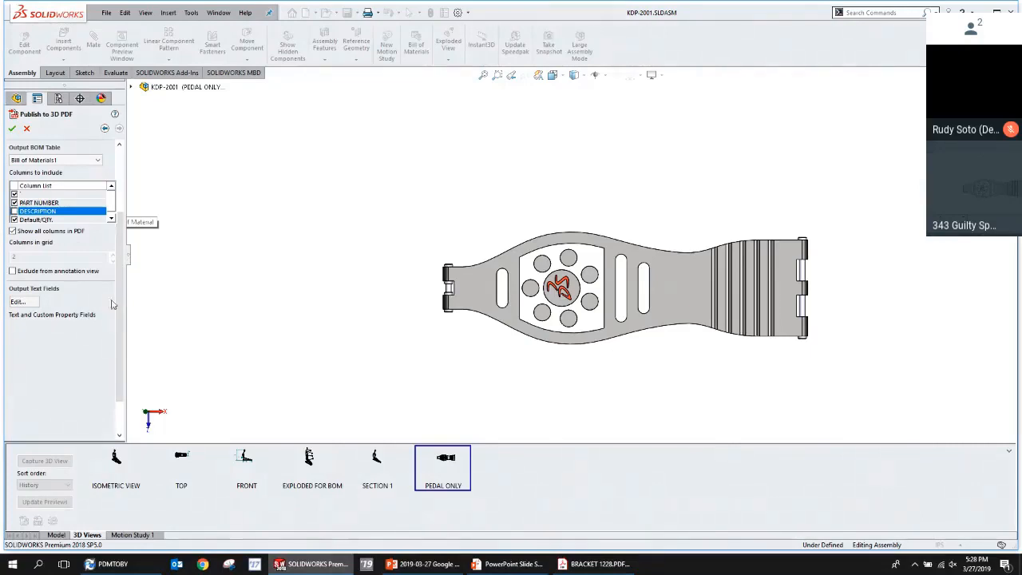
pyautogui.click(20, 302)
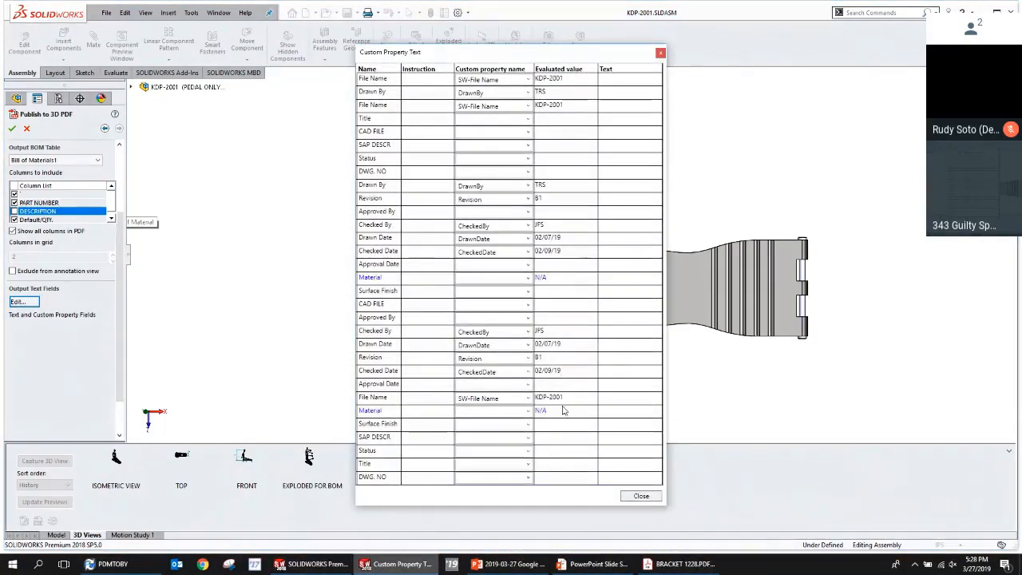
pyautogui.click(641, 496)
# Publish the 3D PDF with the file name "test 2" in the 02-MBD SW Files folder.
pyautogui.click(11, 128)
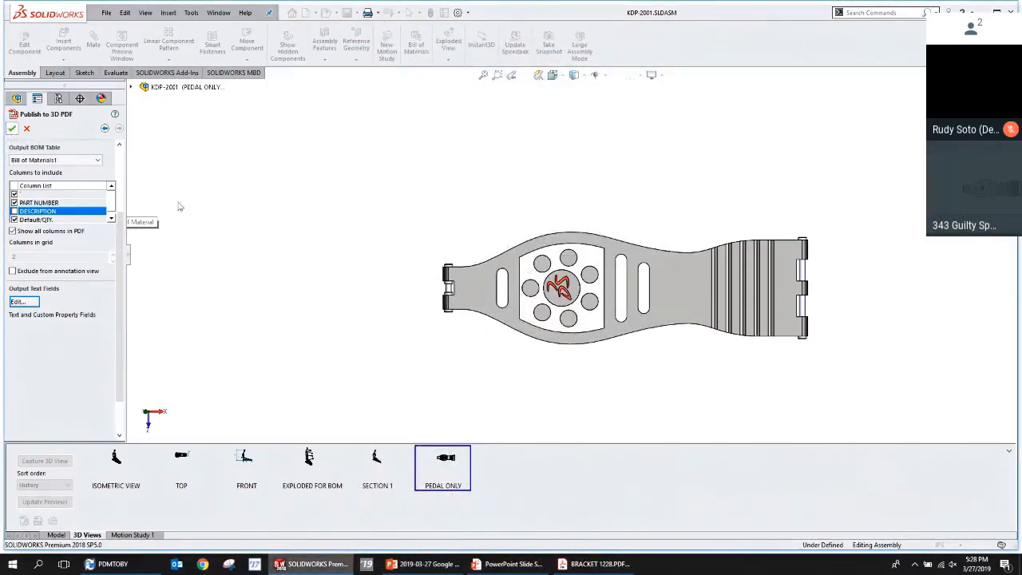
pyautogui.write('te')
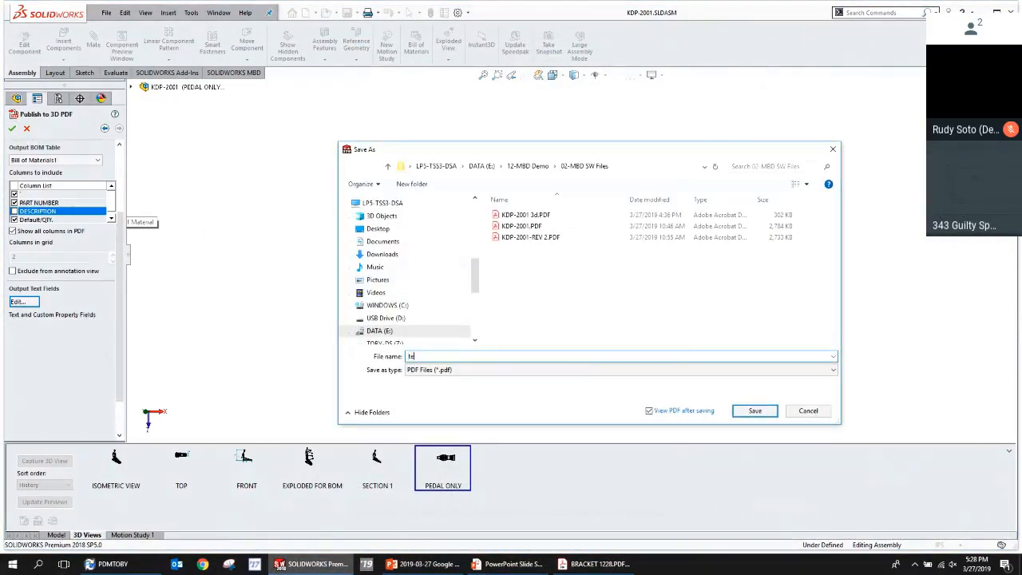
pyautogui.write('st')
pyautogui.press('Return')
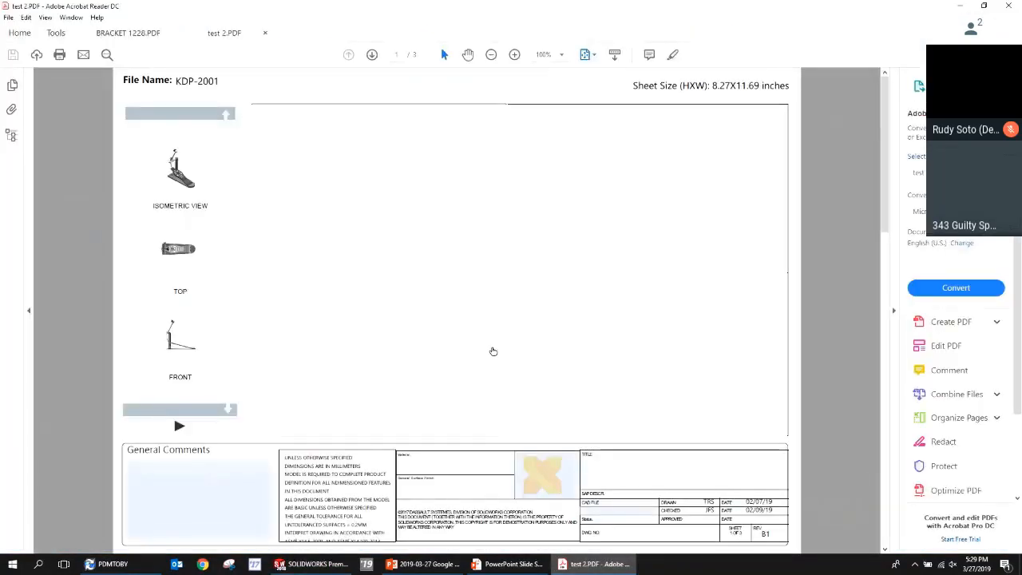
# Trust the PDF one time only and set the two smaller viewports to EXPLODED FOR BOM and SECTION 1, orbiting the exploded model.
pyautogui.click(802, 78)
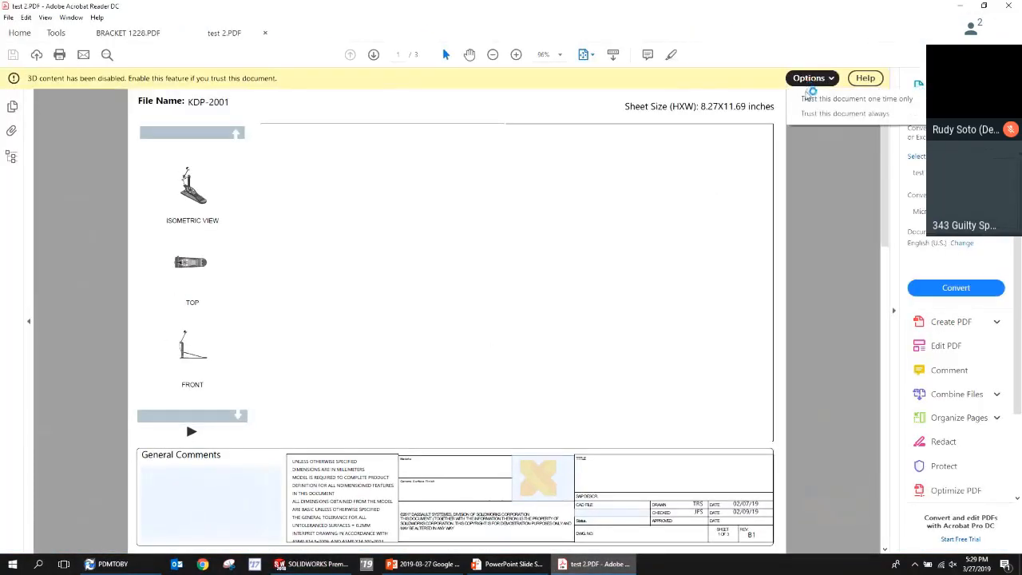
pyautogui.click(810, 98)
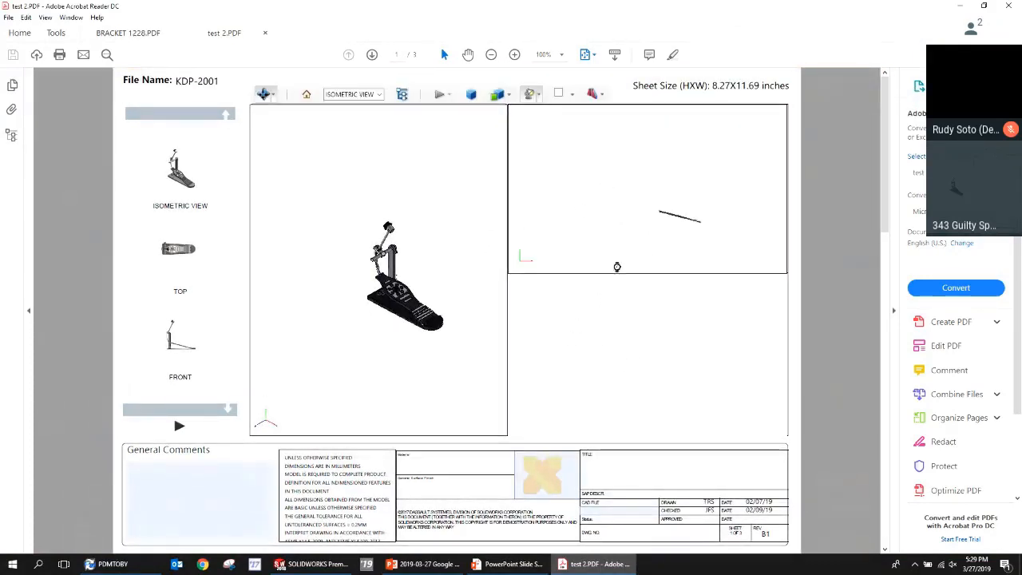
pyautogui.click(638, 94)
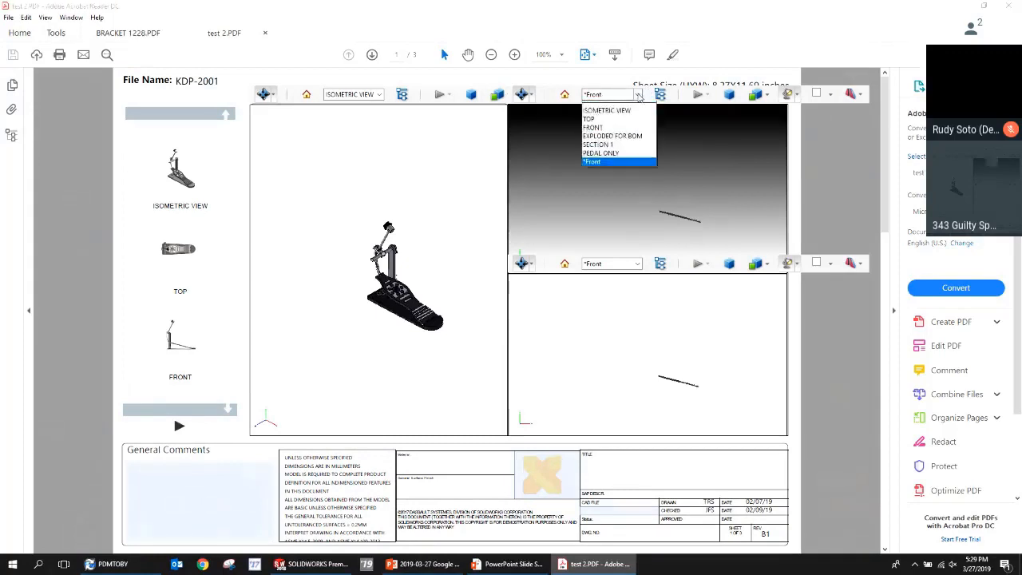
pyautogui.click(610, 141)
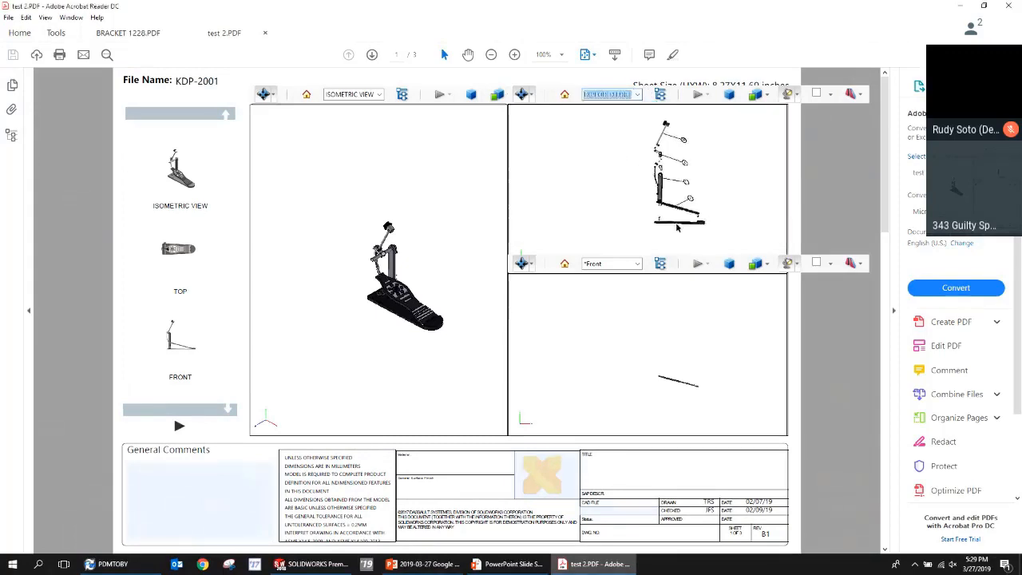
pyautogui.click(637, 264)
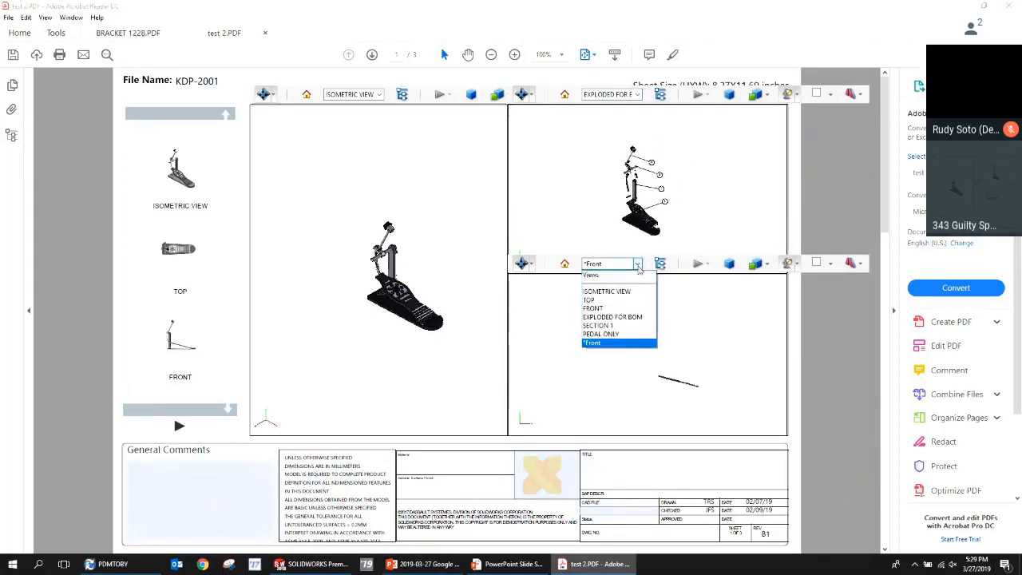
pyautogui.click(603, 325)
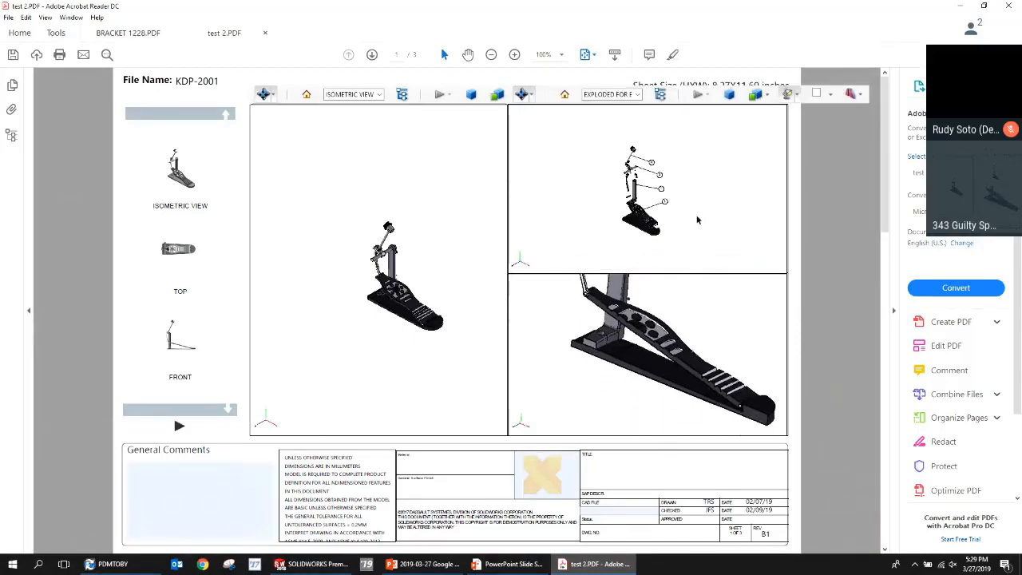
pyautogui.scroll(5, 663, 221)
pyautogui.moveTo(640, 218); pyautogui.dragTo(540, 189)
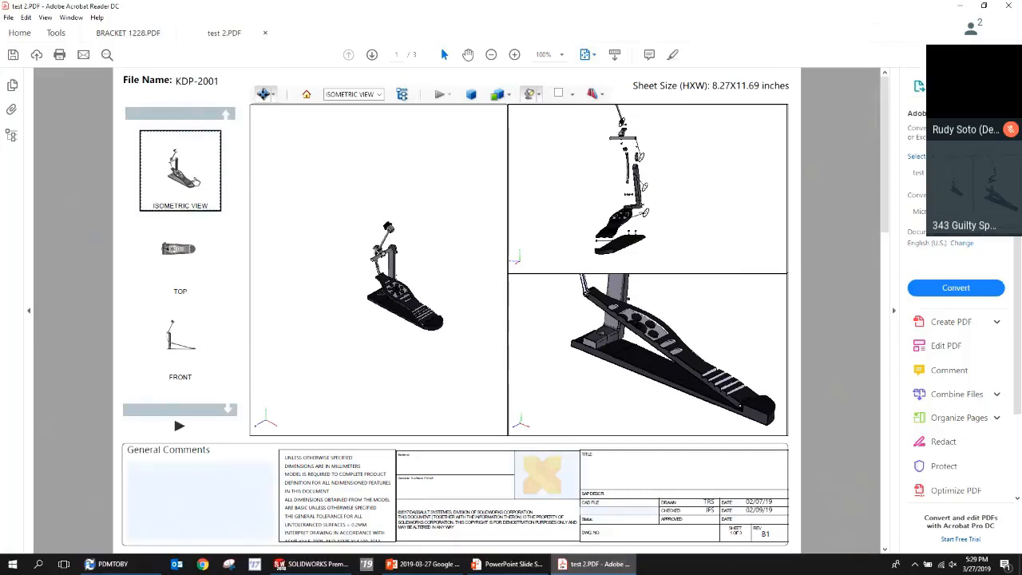
# Show the TOP and FRONT views in the main viewport and play through the saved views.
pyautogui.click(181, 247)
pyautogui.click(177, 321)
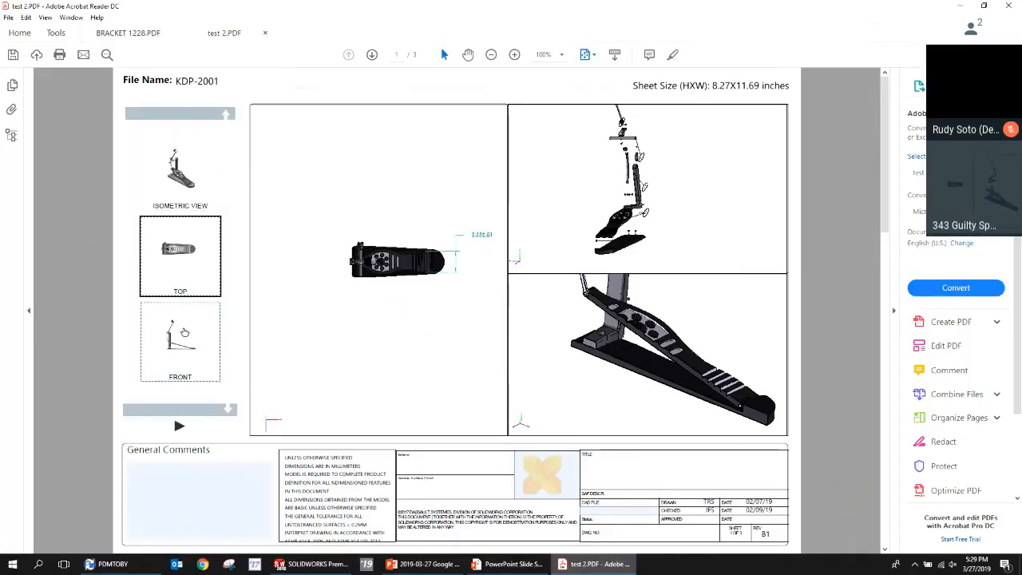
pyautogui.click(179, 427)
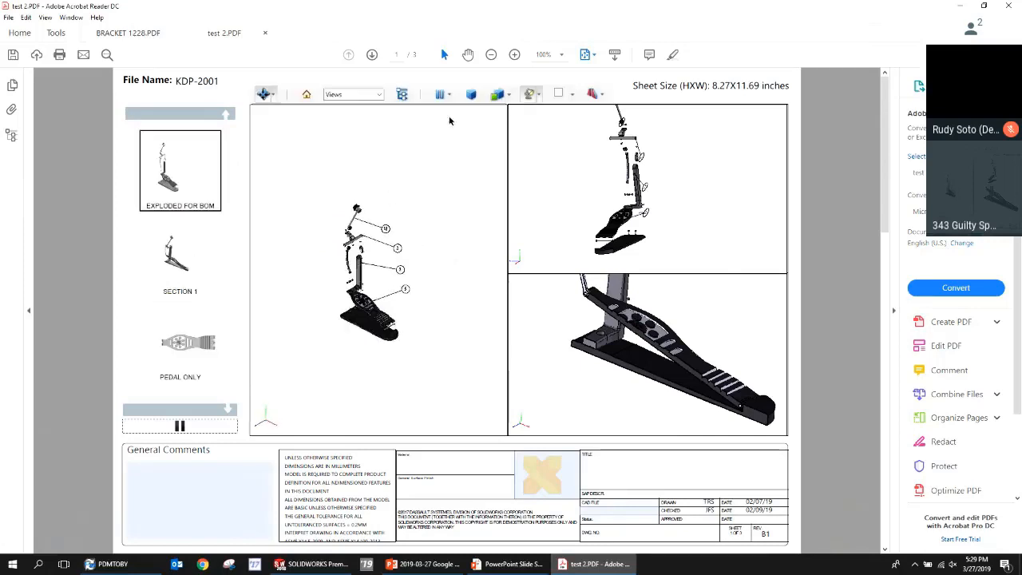
# Examine the bill of materials page, and view the model on page 3 in ISOMETRIC VIEW and FRONT.
pyautogui.click(375, 56)
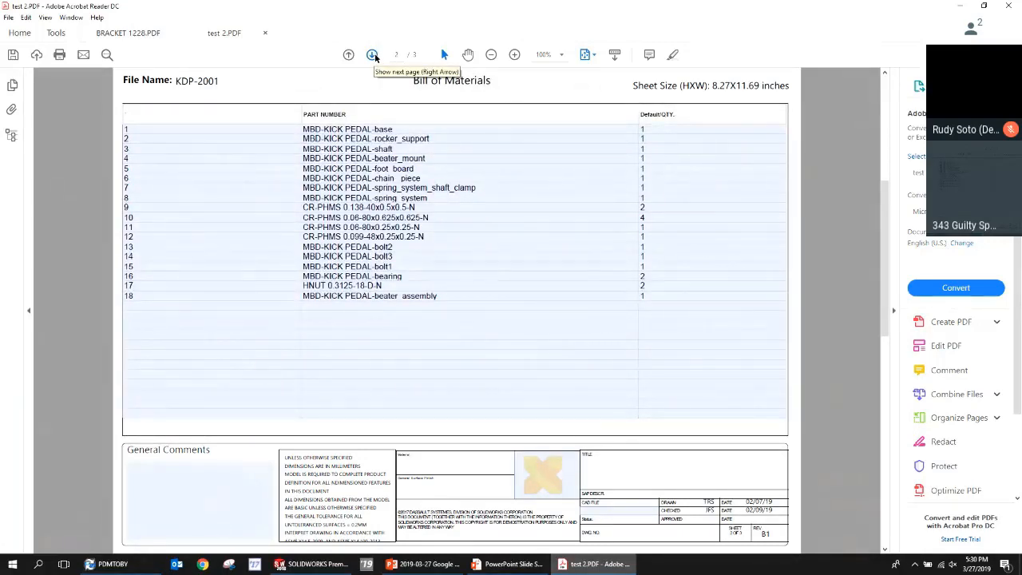
pyautogui.click(372, 54)
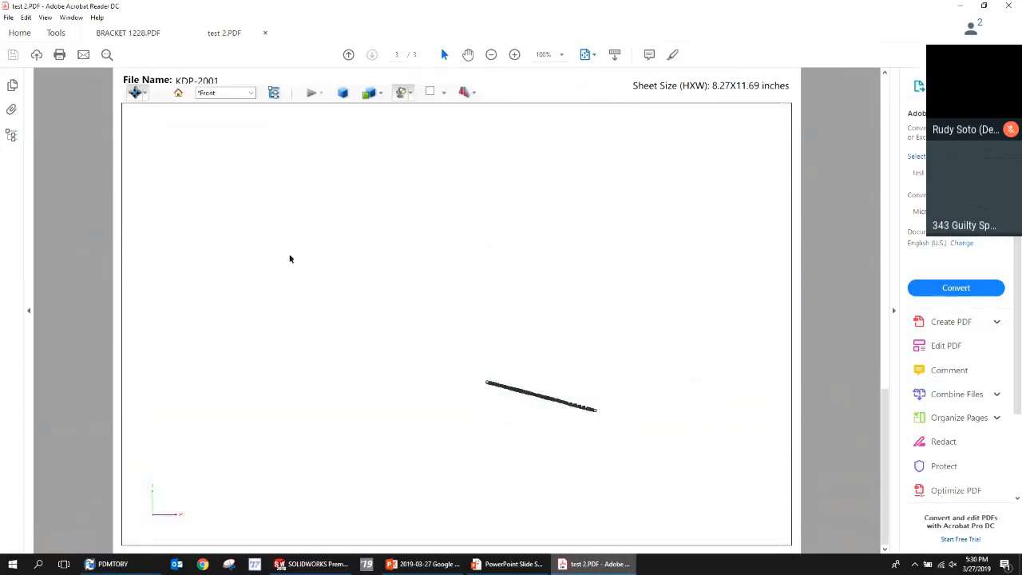
pyautogui.click(225, 93)
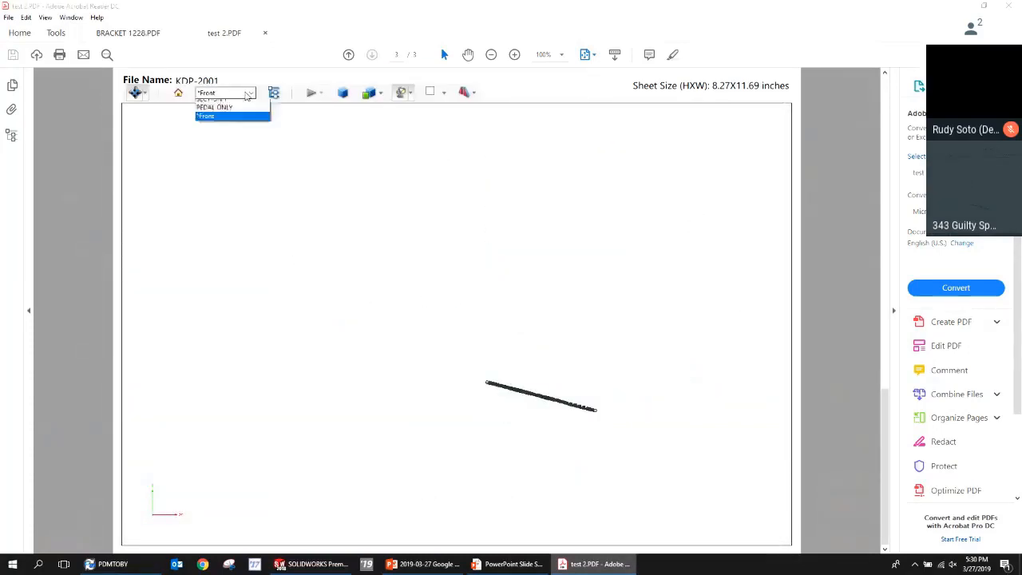
pyautogui.click(229, 121)
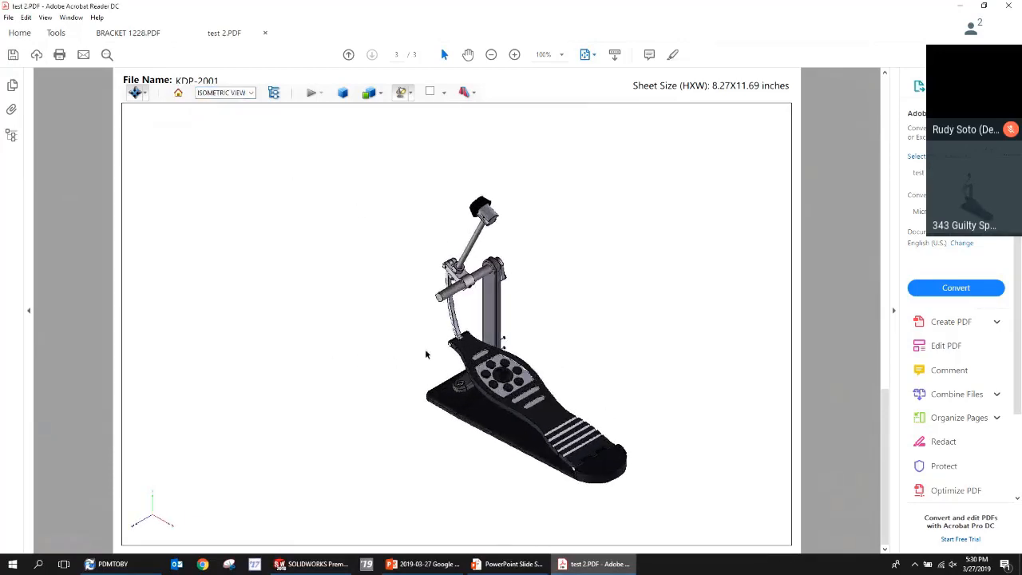
pyautogui.click(248, 94)
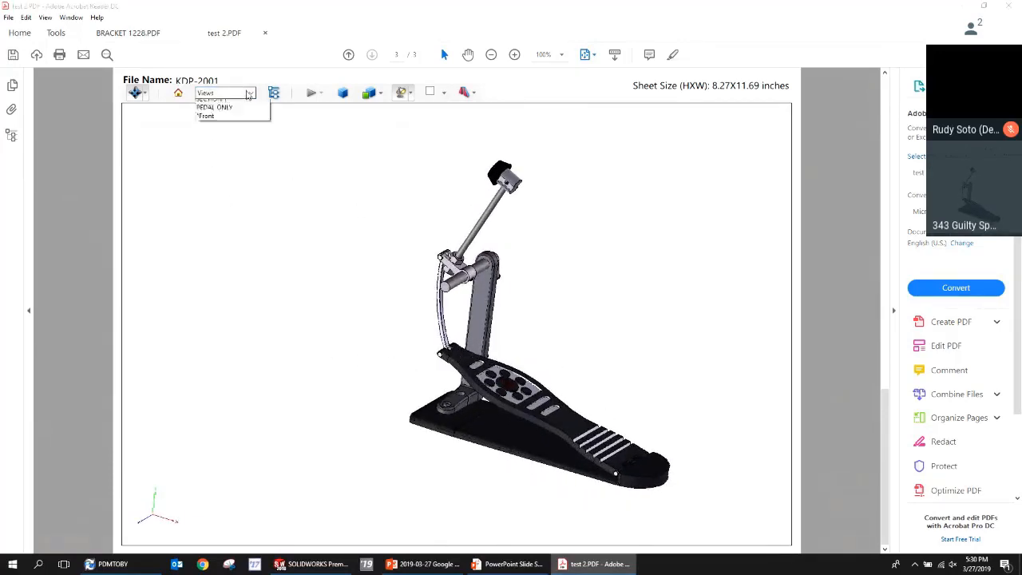
pyautogui.click(224, 139)
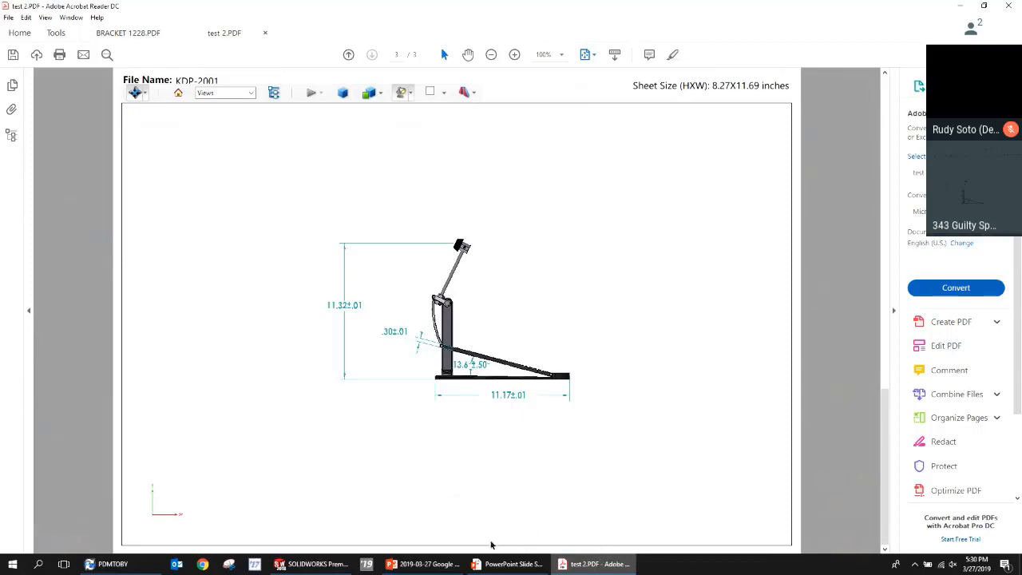
# Try to close the published test 2.PDF, saving its changes.
pyautogui.moveTo(488, 568)
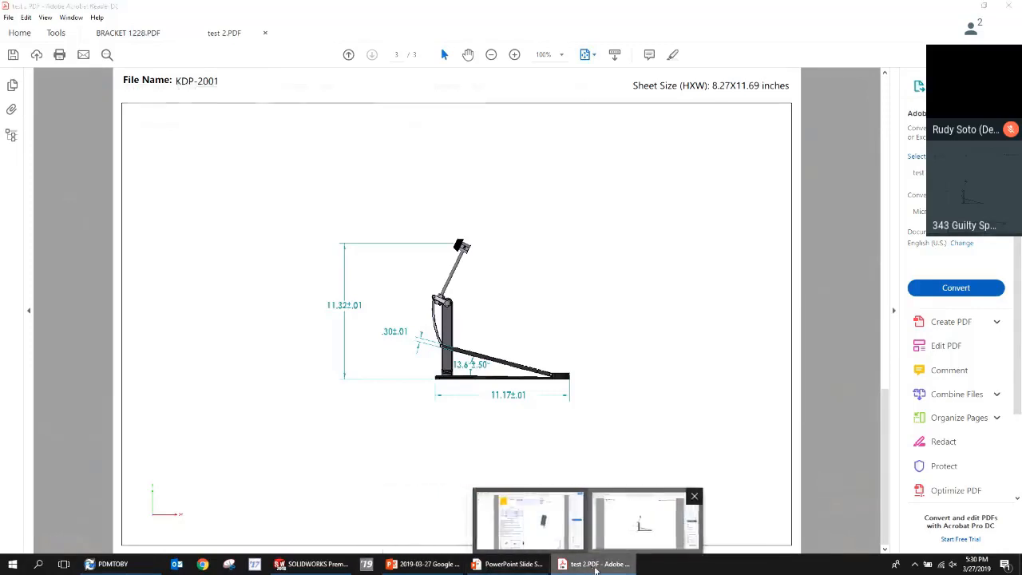
pyautogui.click(597, 568)
pyautogui.click(612, 566)
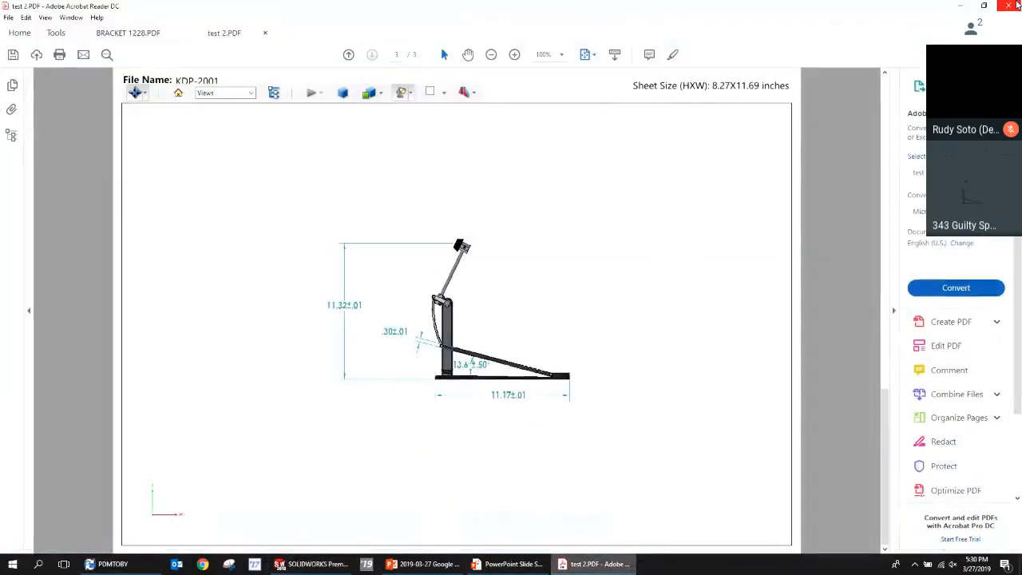
pyautogui.click(1010, 6)
pyautogui.click(526, 307)
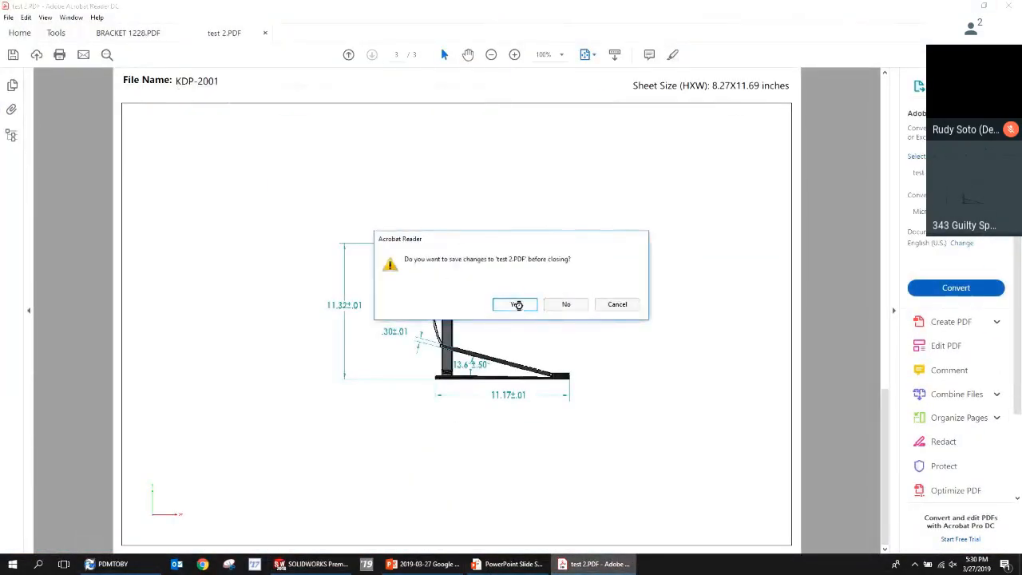
pyautogui.click(517, 304)
pyautogui.click(717, 411)
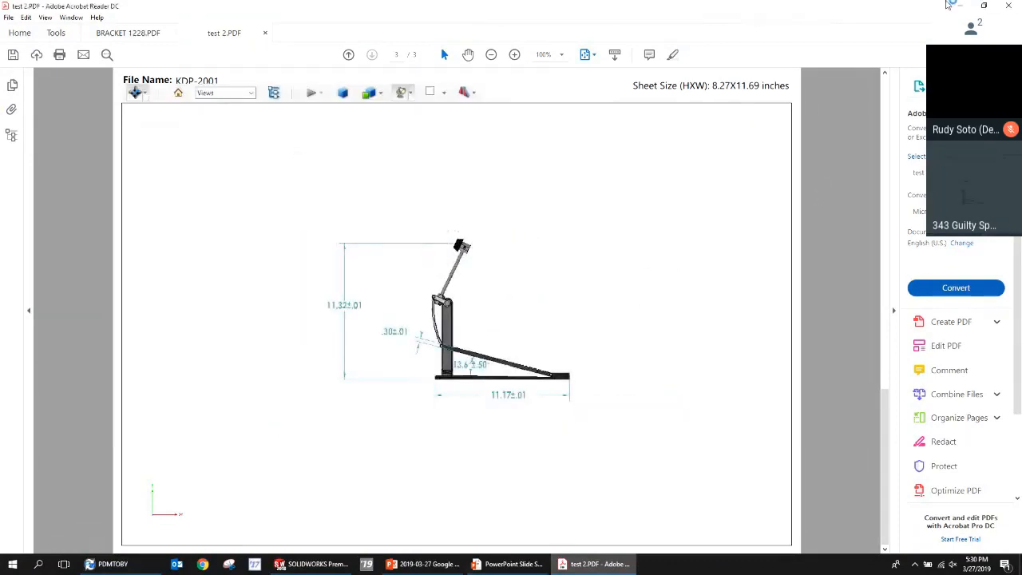
# Close all PDF tabs, cancel the Acrobat Reader problem report and return to SOLIDWORKS.
pyautogui.click(1009, 6)
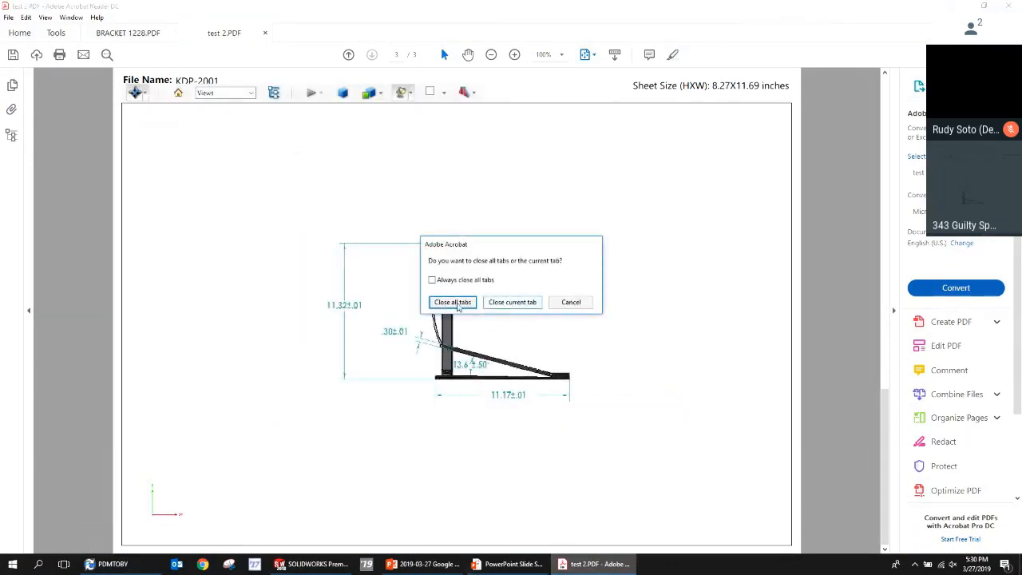
pyautogui.click(452, 302)
pyautogui.click(564, 305)
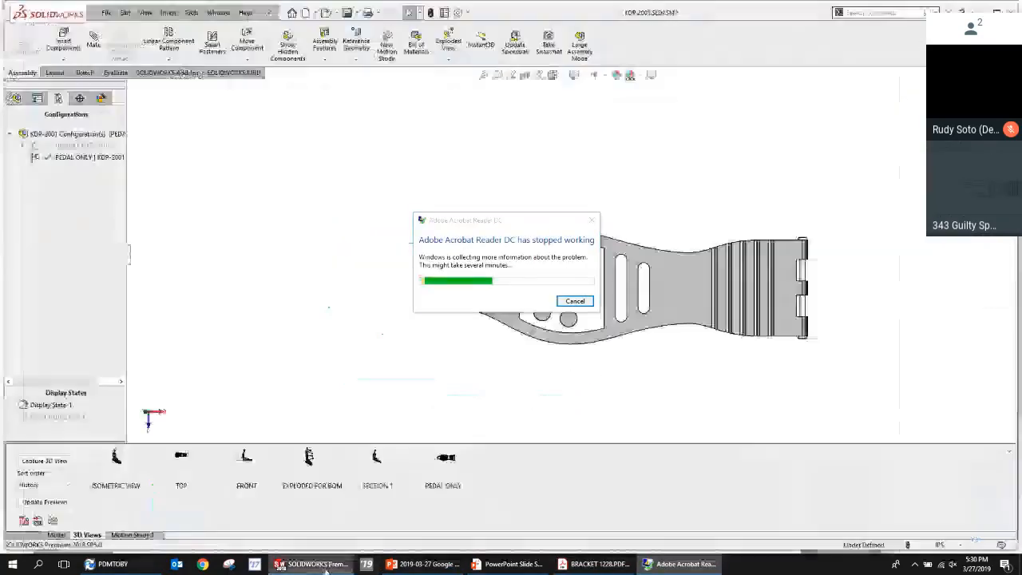
pyautogui.click(563, 296)
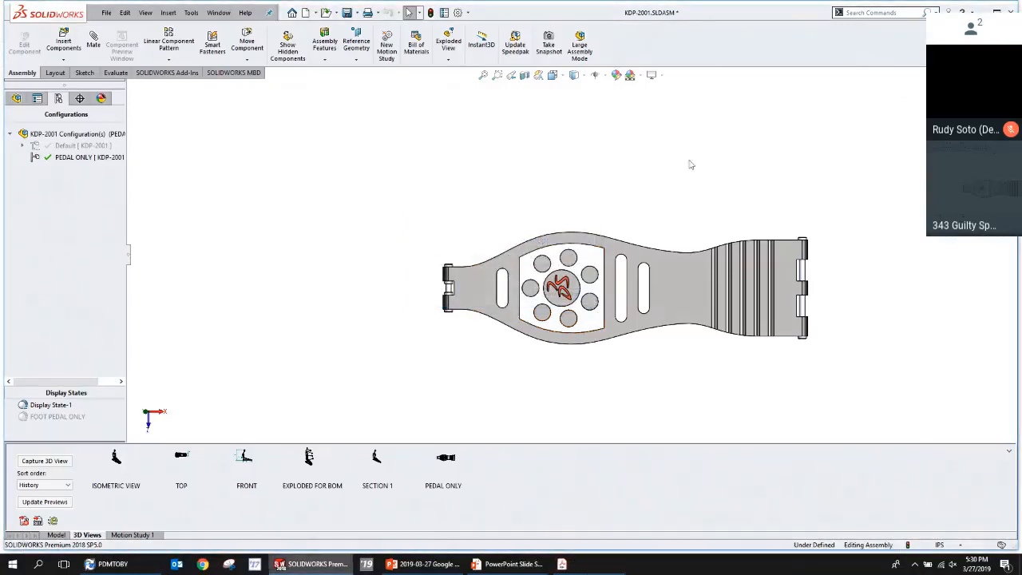
# Close all open SOLIDWORKS documents without saving the modifications.
pyautogui.moveTo(604, 211); pyautogui.dragTo(583, 185, button='middle')
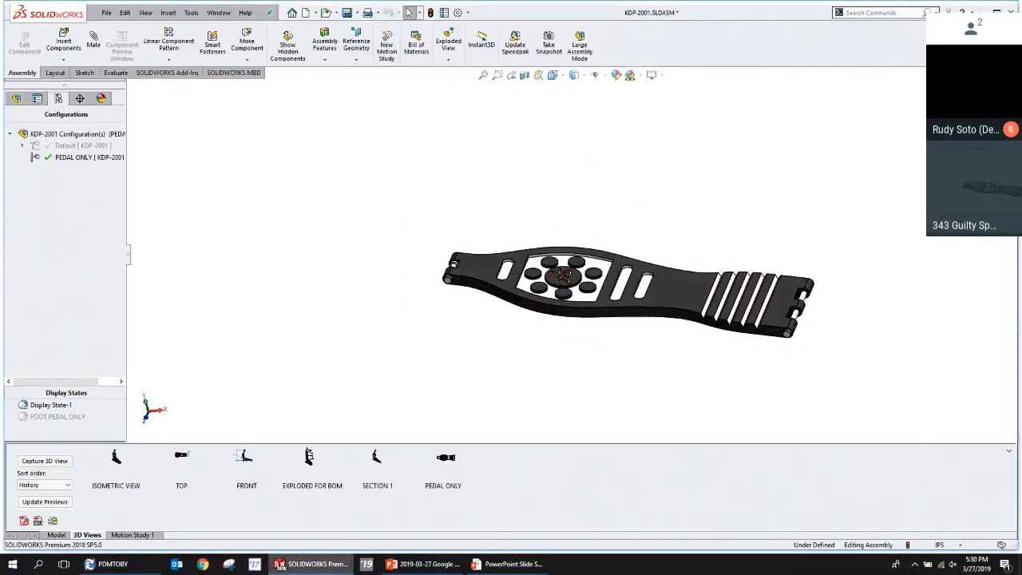
pyautogui.click(218, 13)
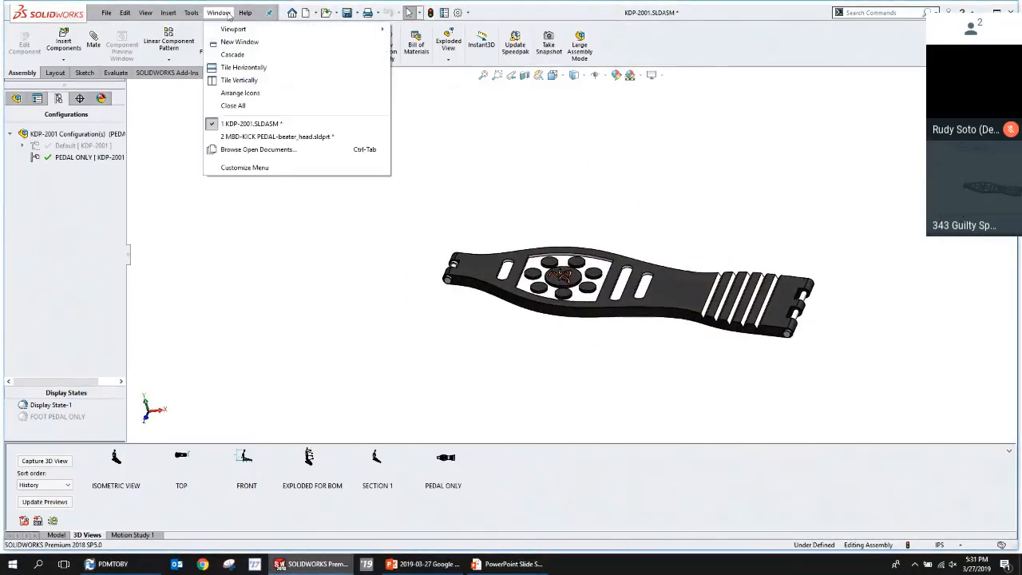
pyautogui.click(233, 105)
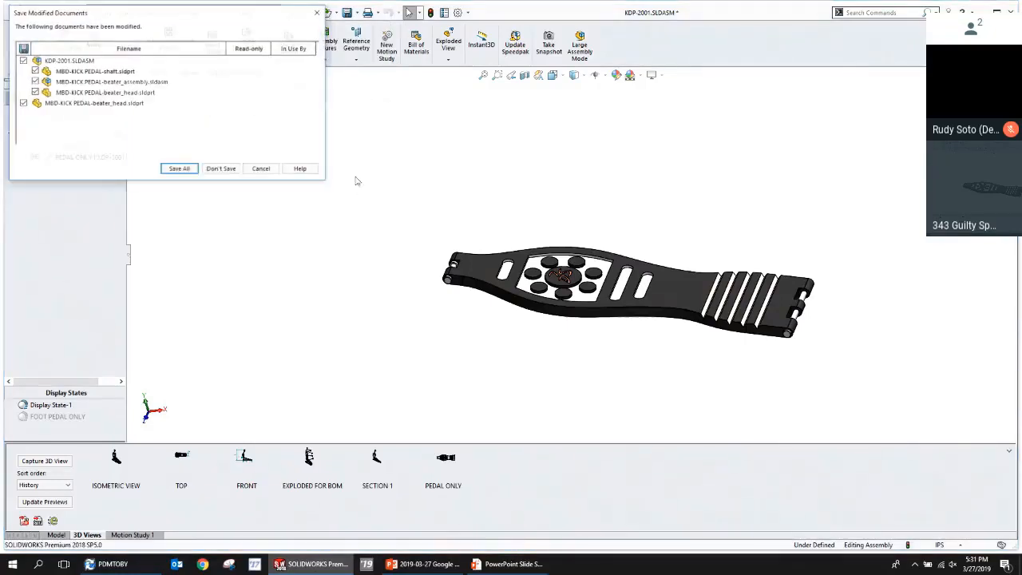
pyautogui.click(221, 170)
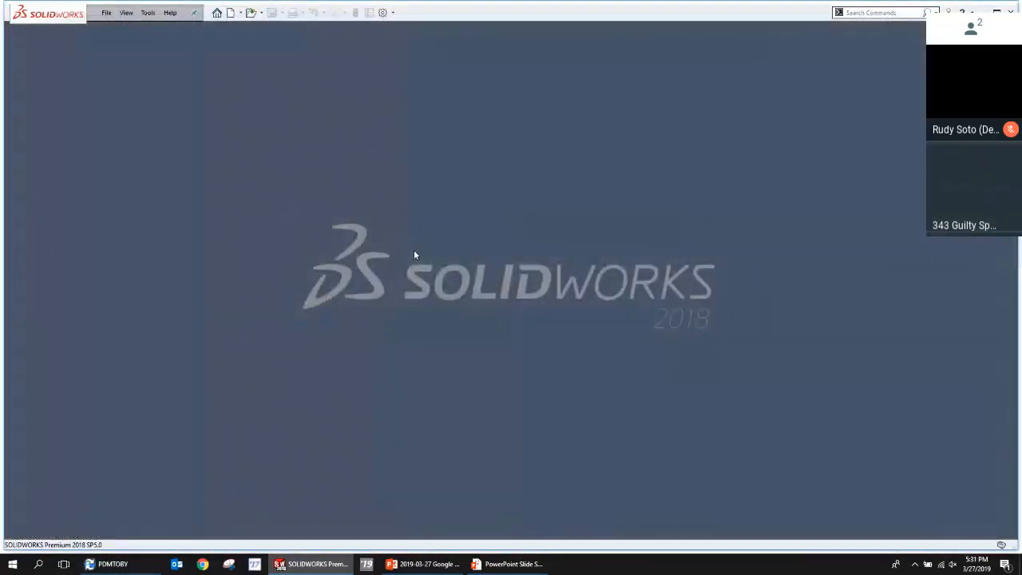
# Open the part BRACKET 1337.SLDPRT and show its 3D Views.
pyautogui.click(514, 224)
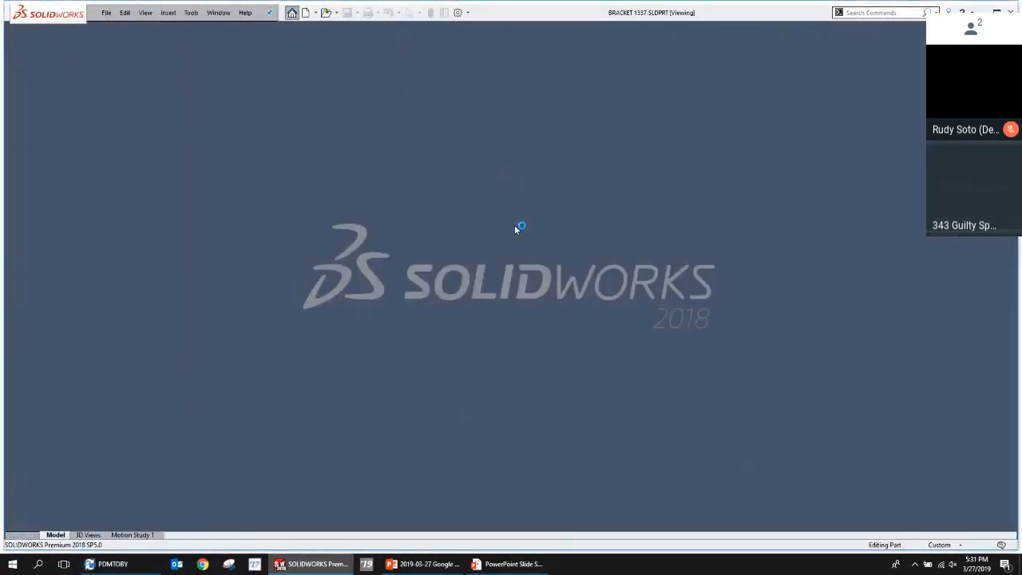
pyautogui.click(94, 534)
pyautogui.scroll(-3, 580, 266)
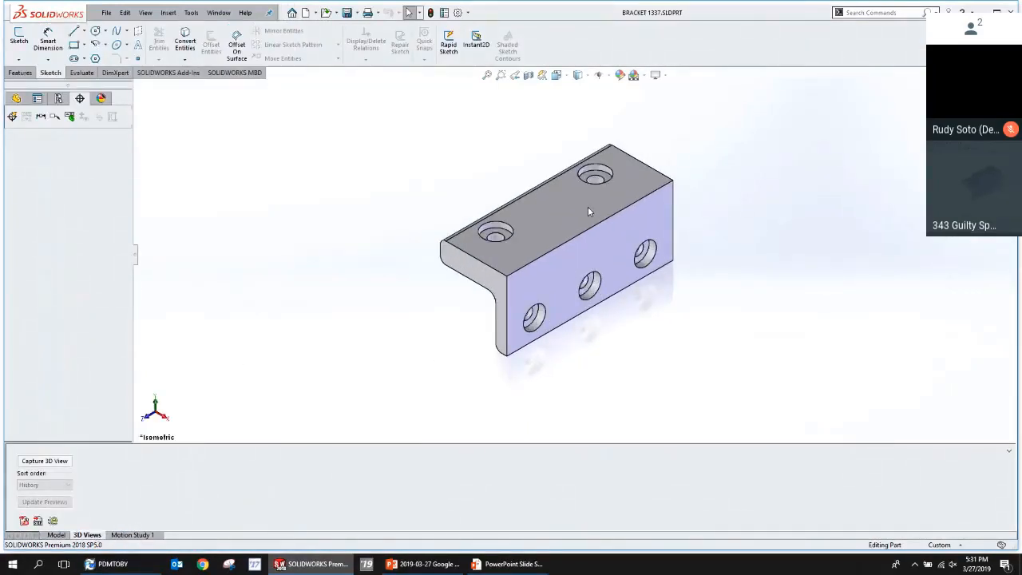
# Start an Auto Dimension Scheme with the near end face as primary datum and both hole patterns and the opposite end face in scope.
pyautogui.click(12, 117)
pyautogui.click(476, 297)
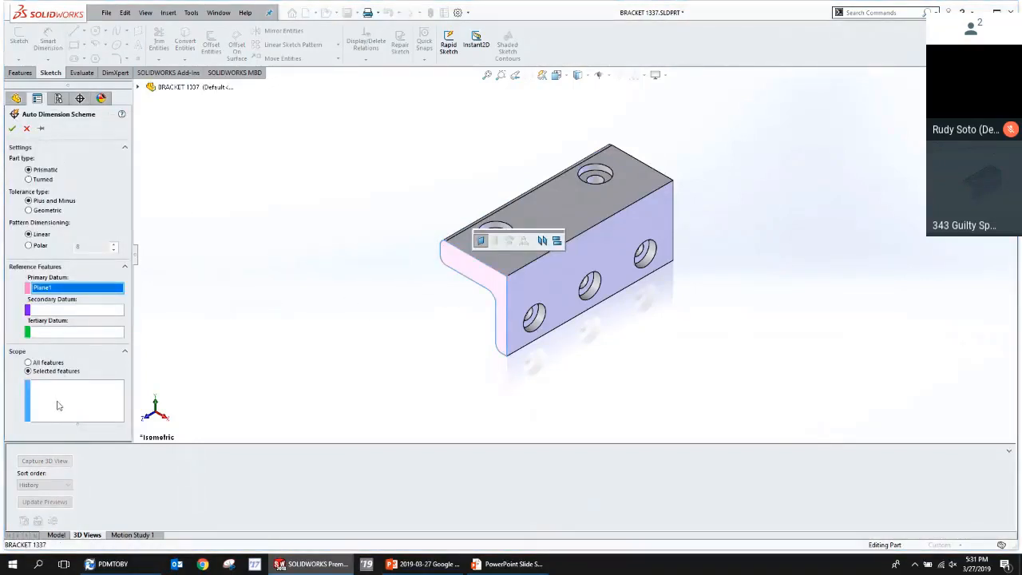
pyautogui.scroll(-4, 654, 208)
pyautogui.click(666, 144)
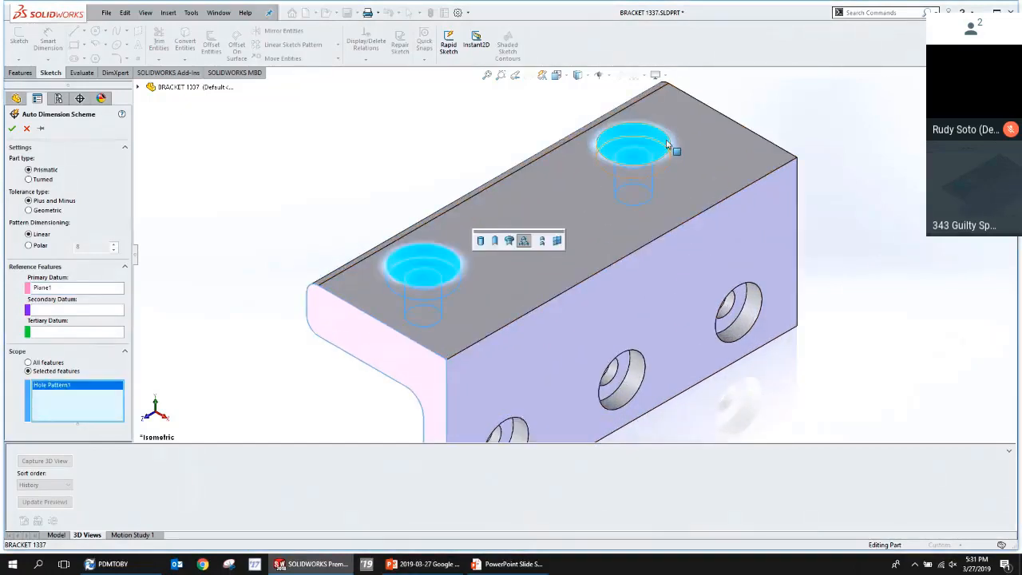
pyautogui.click(749, 315)
pyautogui.scroll(3, 766, 262)
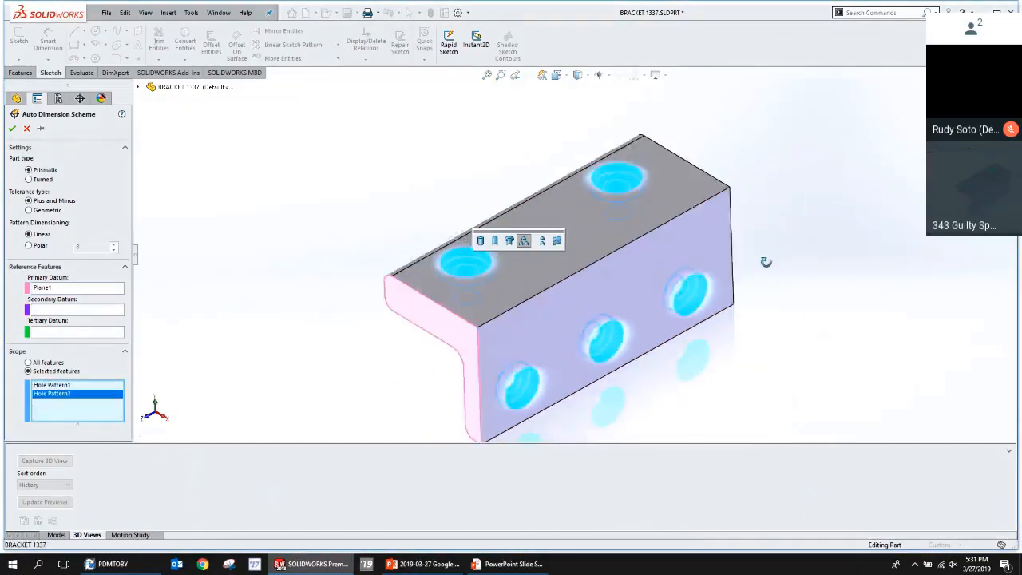
pyautogui.moveTo(766, 262); pyautogui.dragTo(600, 245, button='middle')
pyautogui.click(634, 199)
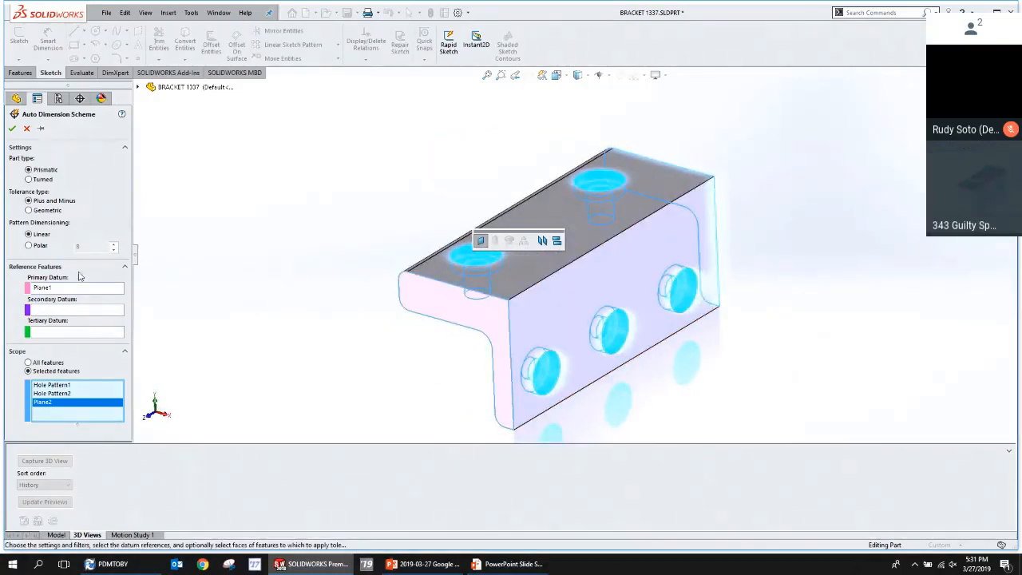
# Set the top face as secondary datum and the three-hole side face as tertiary datum, and generate the plus-and-minus scheme.
pyautogui.click(70, 311)
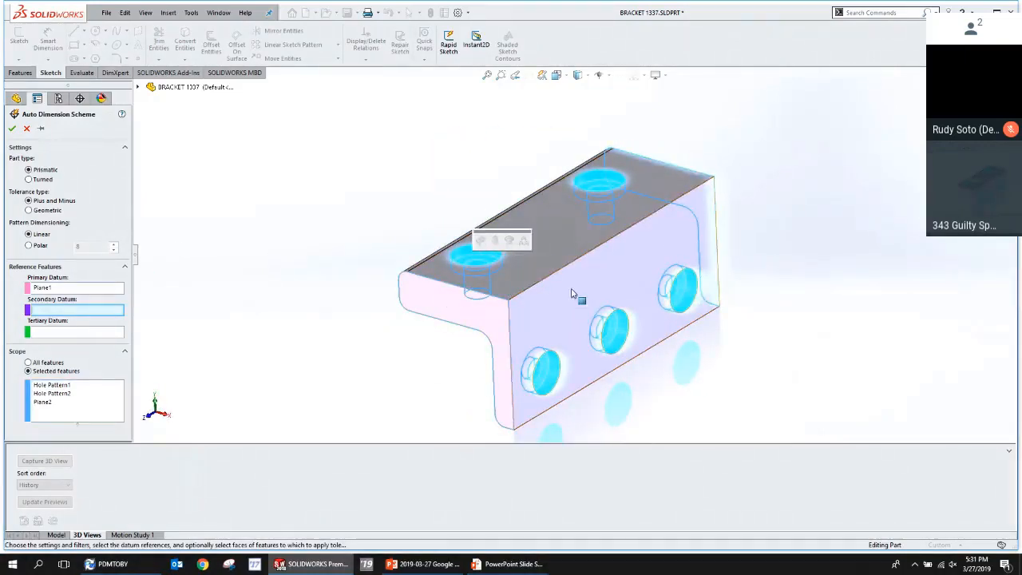
pyautogui.click(561, 265)
pyautogui.click(80, 332)
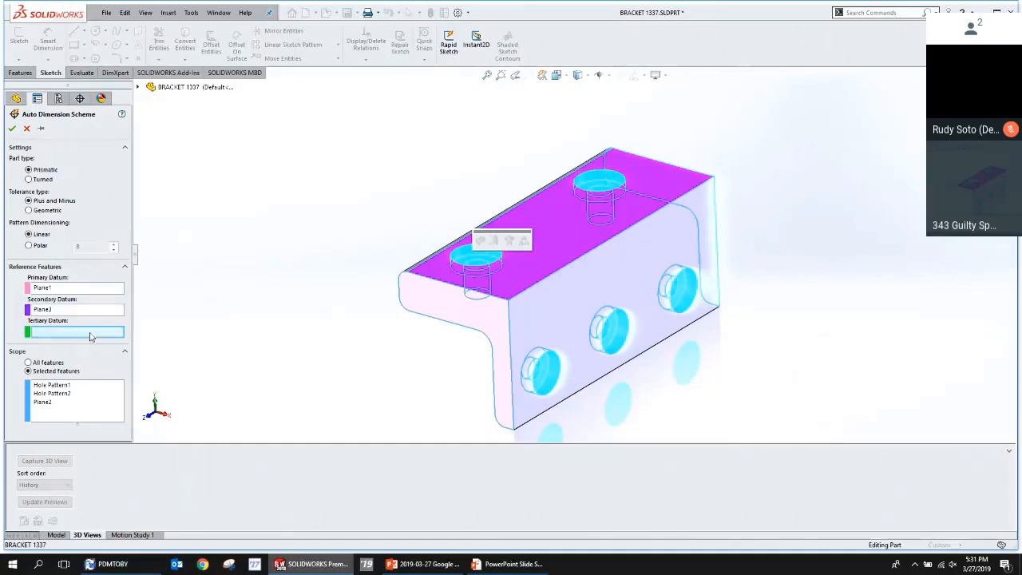
pyautogui.click(568, 327)
pyautogui.click(12, 128)
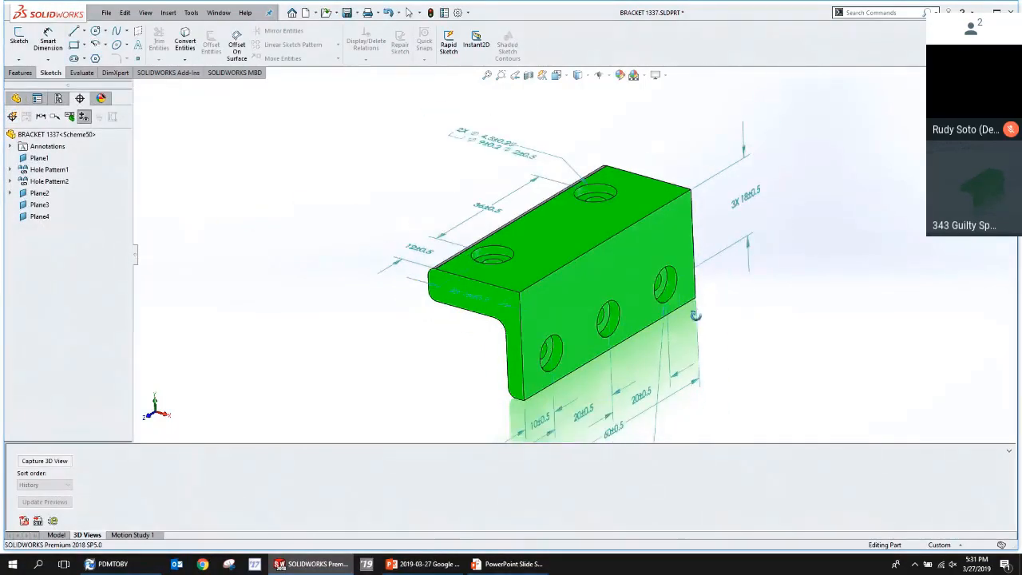
# Review the generated dimensions around the bracket and in the *Front, *Right and *Top annotation views, ending with *Top active.
pyautogui.moveTo(696, 319); pyautogui.dragTo(803, 277, button='middle')
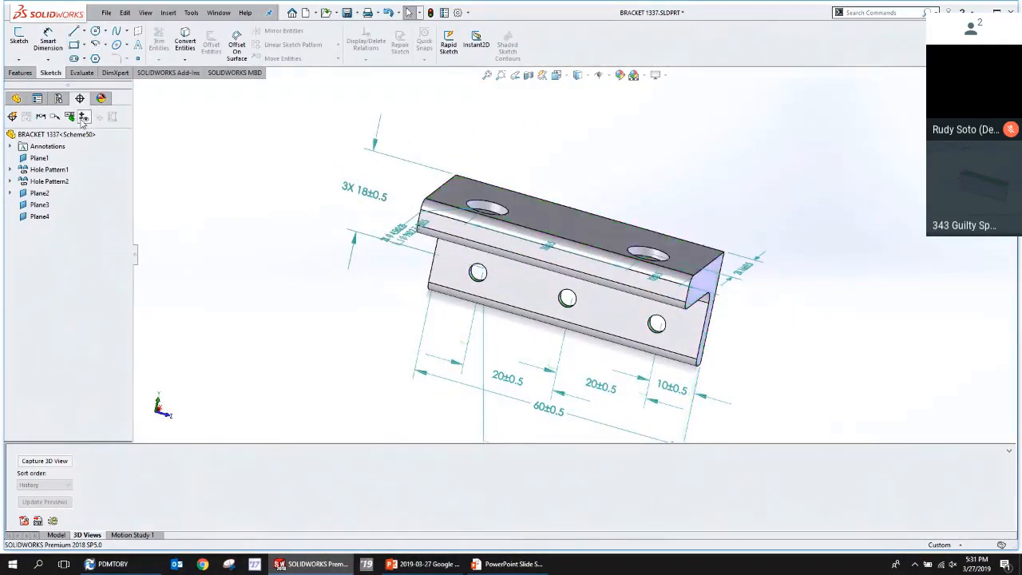
pyautogui.moveTo(311, 221); pyautogui.dragTo(602, 322, button='middle')
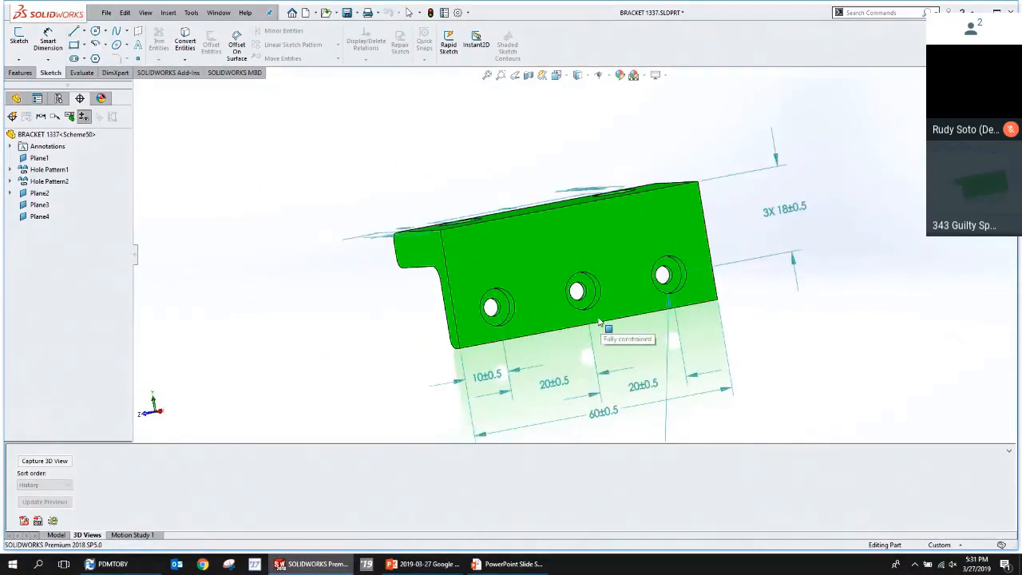
pyautogui.moveTo(527, 316); pyautogui.dragTo(671, 254, button='middle')
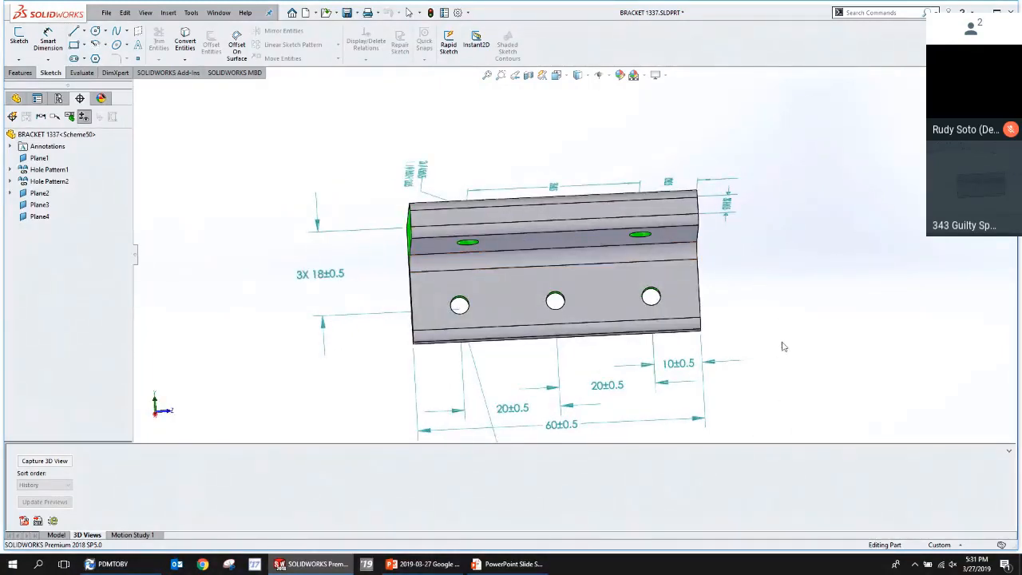
pyautogui.moveTo(766, 338); pyautogui.dragTo(707, 386, button='middle')
pyautogui.scroll(2, 707, 385)
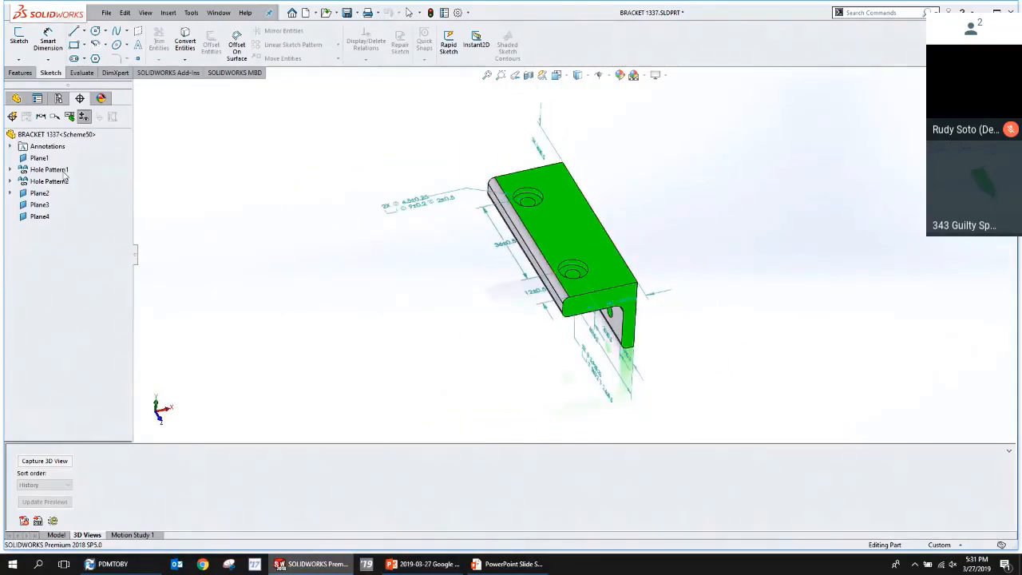
pyautogui.click(11, 147)
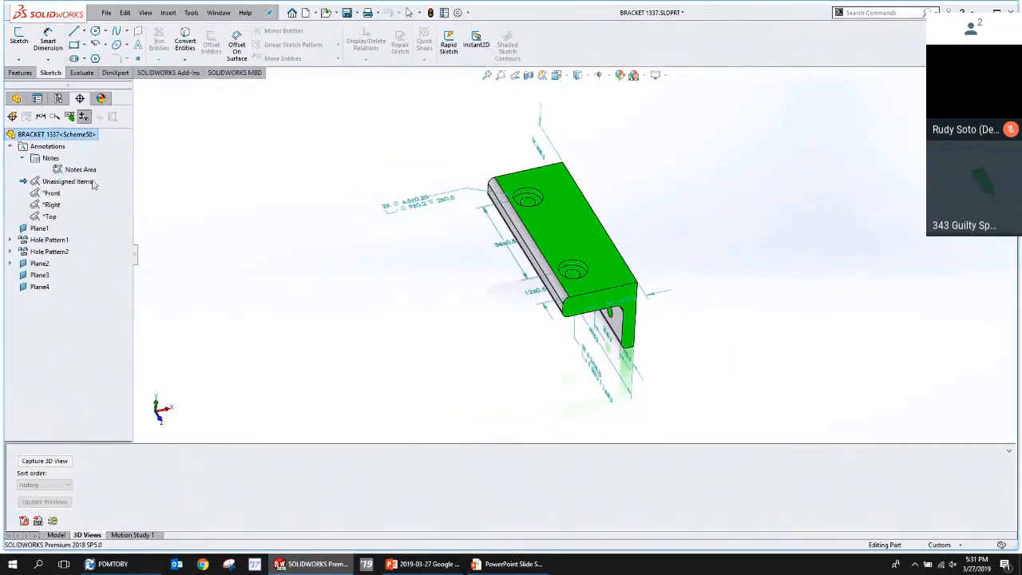
pyautogui.rightClick(56, 200)
pyautogui.click(131, 230)
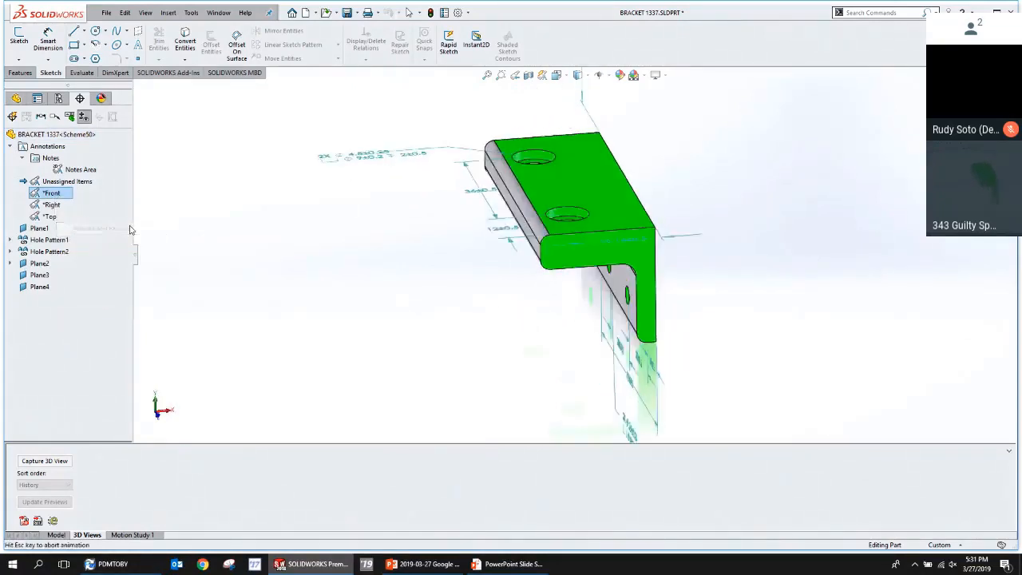
pyautogui.rightClick(49, 206)
pyautogui.click(102, 236)
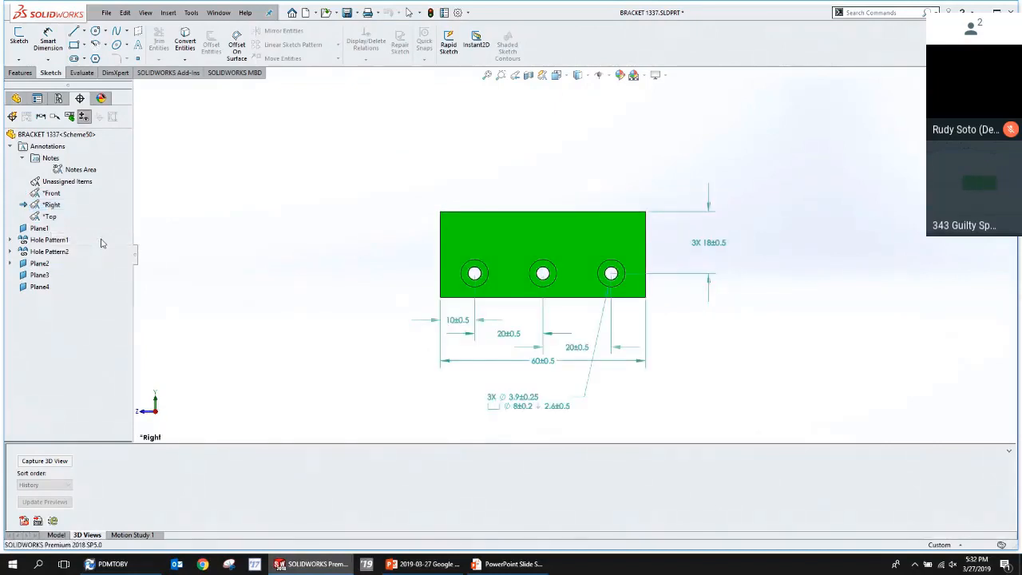
pyautogui.rightClick(51, 219)
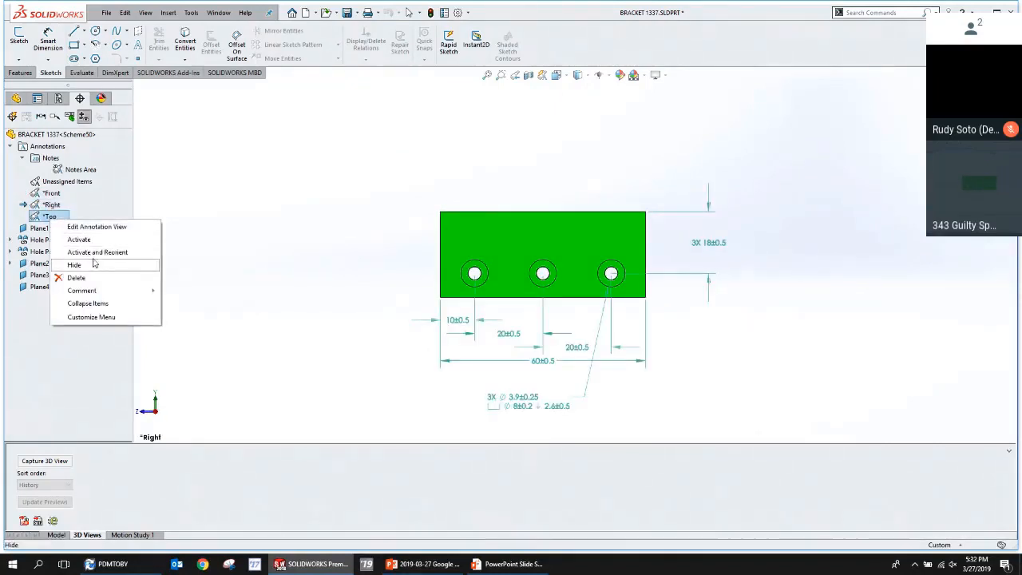
pyautogui.click(104, 250)
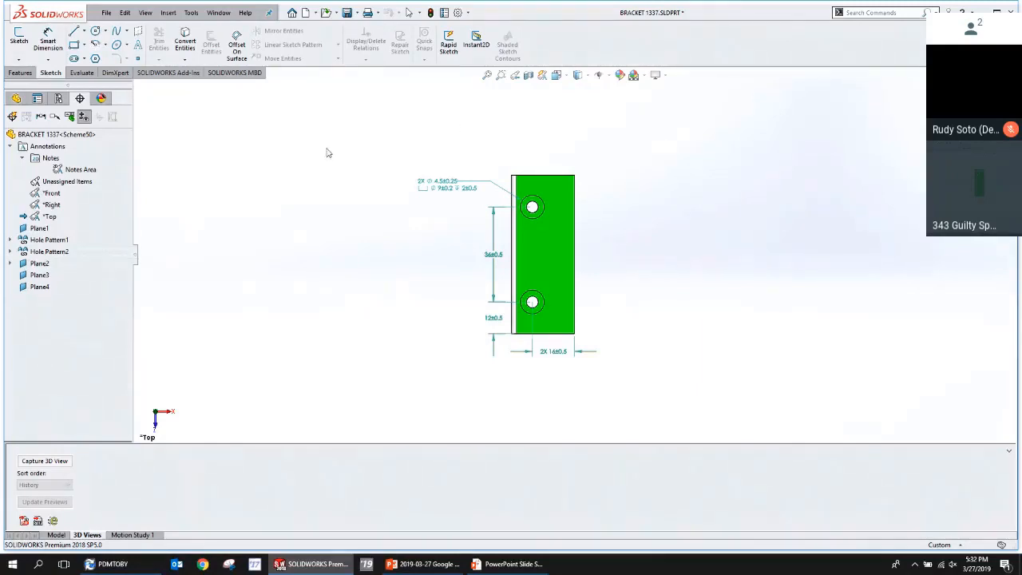
pyautogui.rightClick(77, 171)
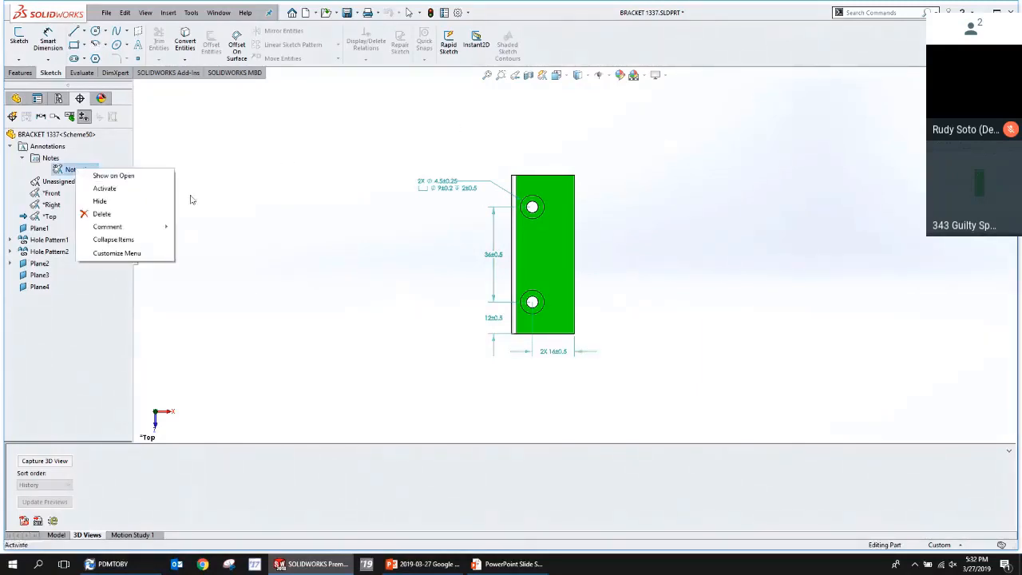
pyautogui.click(134, 187)
pyautogui.click(169, 13)
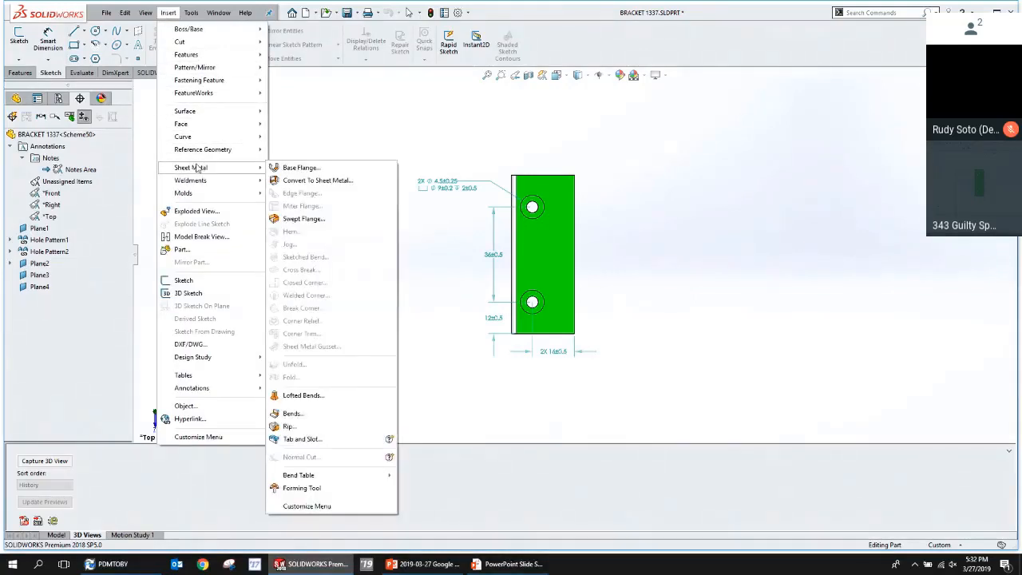
pyautogui.click(44, 217)
pyautogui.rightClick(44, 217)
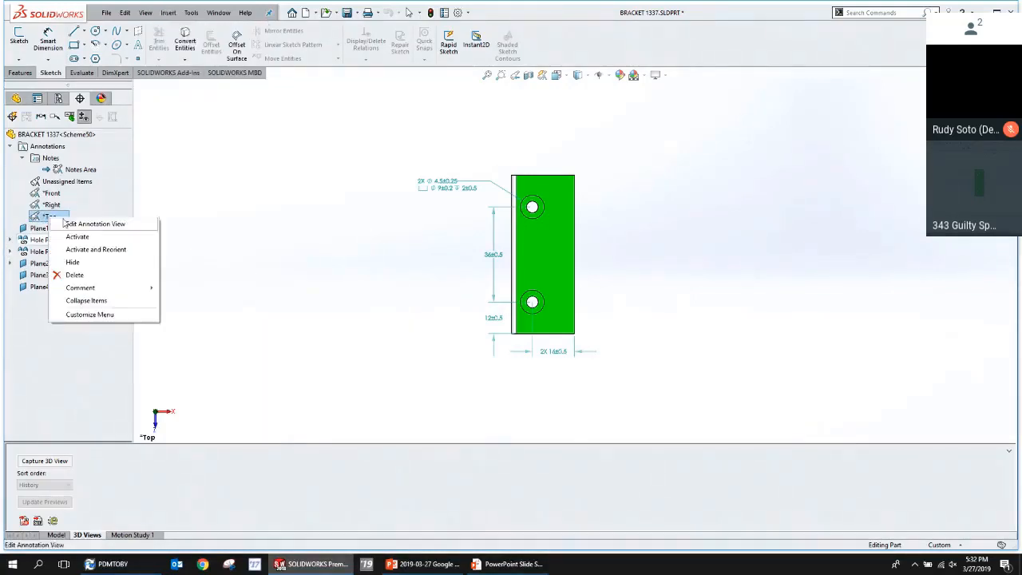
pyautogui.click(77, 236)
# Insert a general table with 2 columns and 2 rows in the *Top annotation view, overlapping the bracket's lower edge.
pyautogui.click(169, 13)
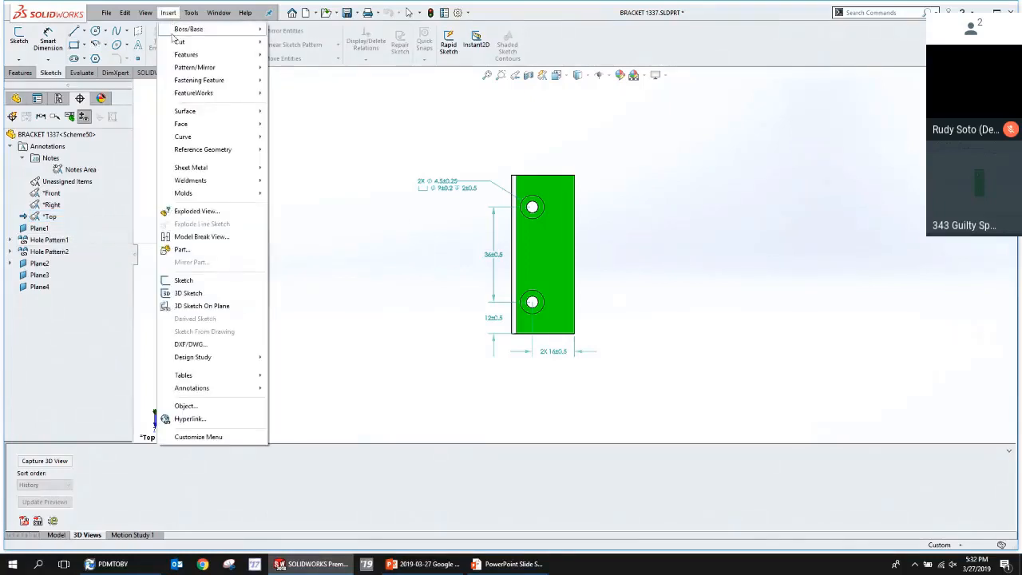
pyautogui.moveTo(198, 375)
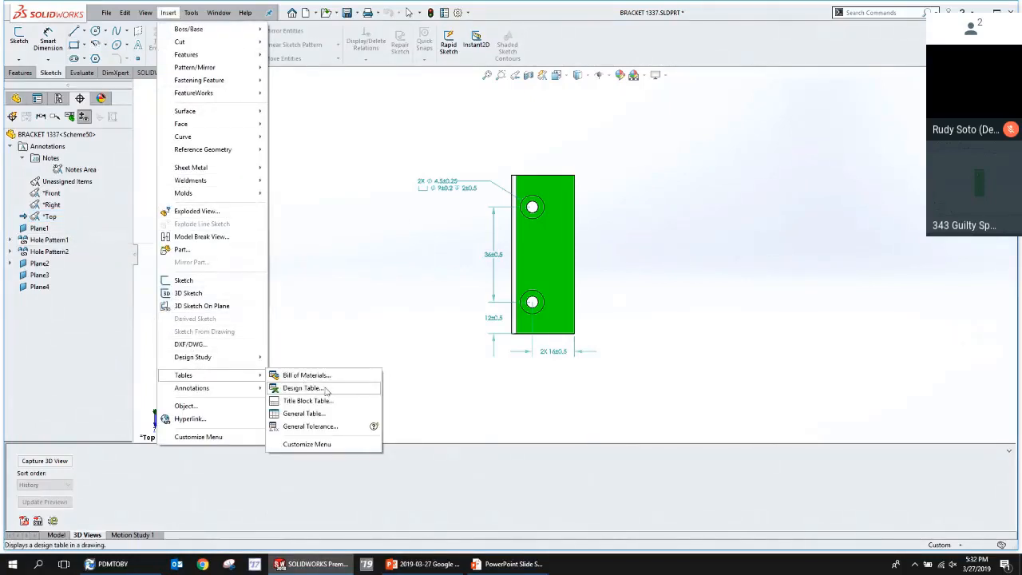
pyautogui.click(319, 412)
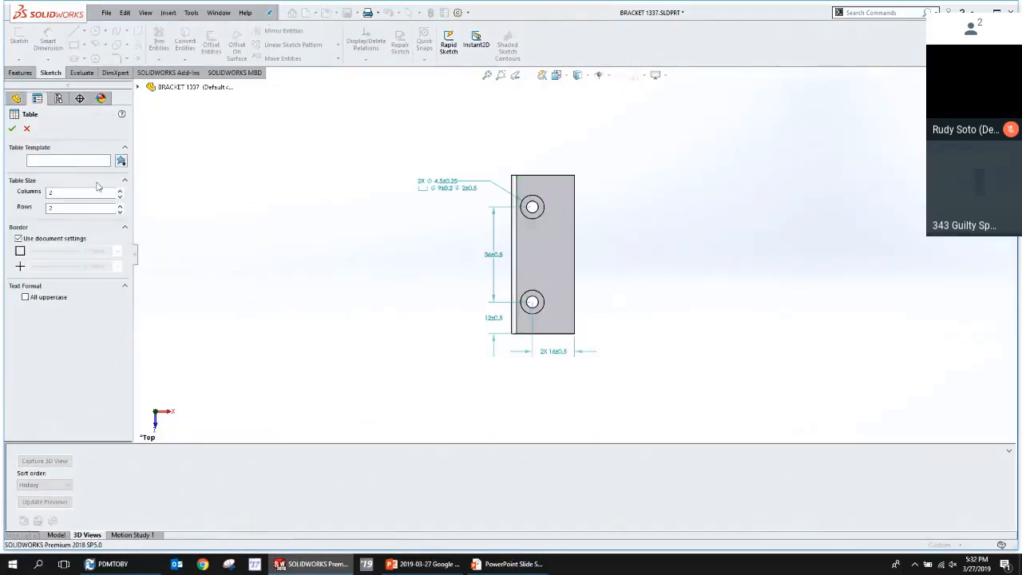
pyautogui.click(12, 127)
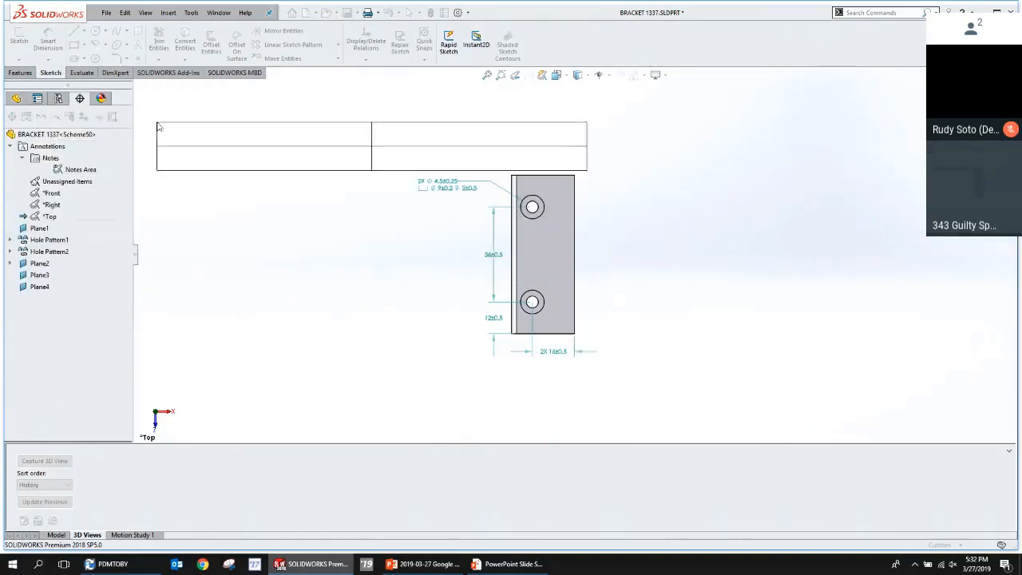
pyautogui.click(200, 336)
# Fill the first row of the table with a first name in column A and another in column B.
pyautogui.click(311, 344)
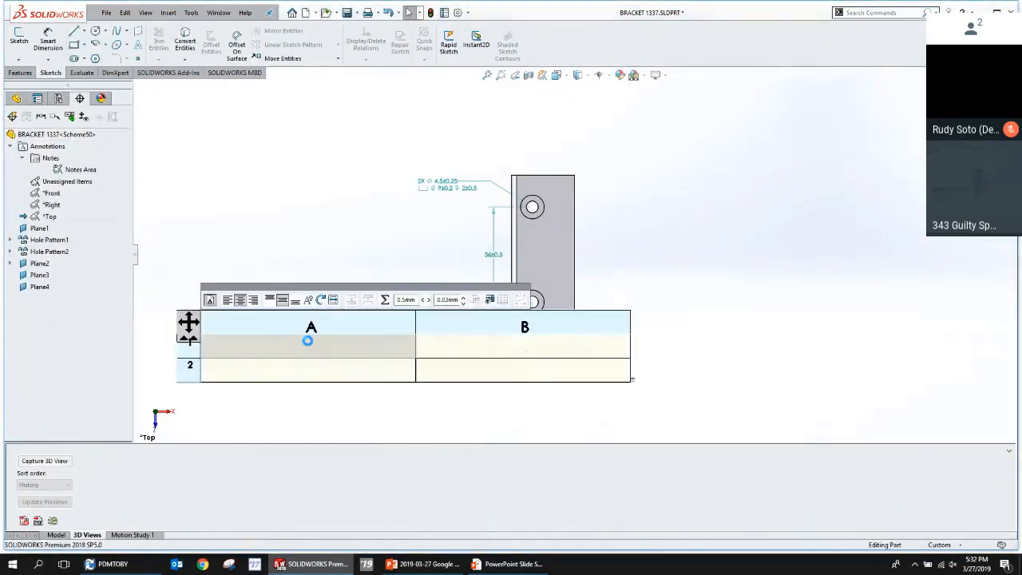
pyautogui.write('TOBY')
pyautogui.press('Tab')
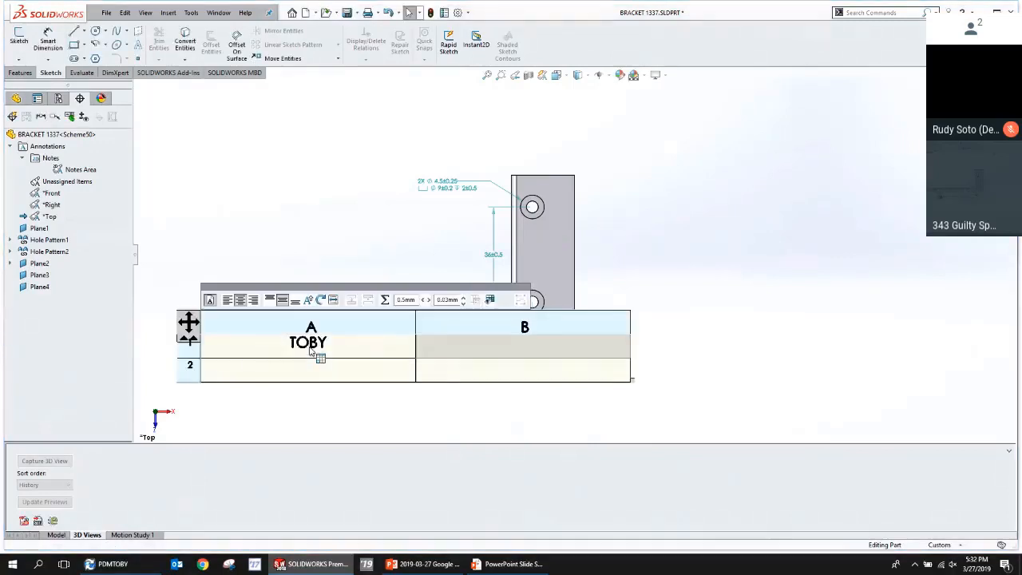
pyautogui.click(489, 353)
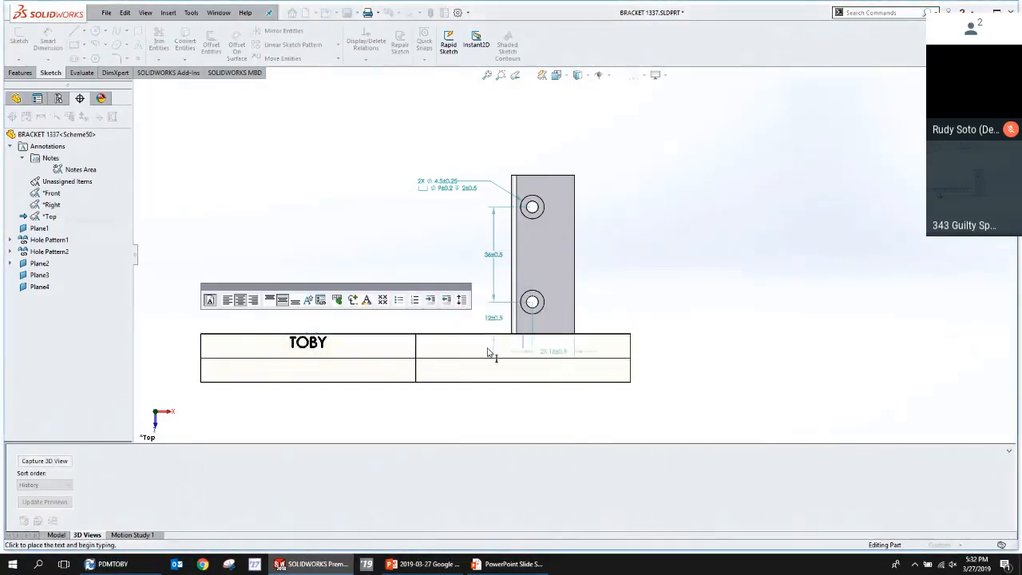
pyautogui.write('MA')
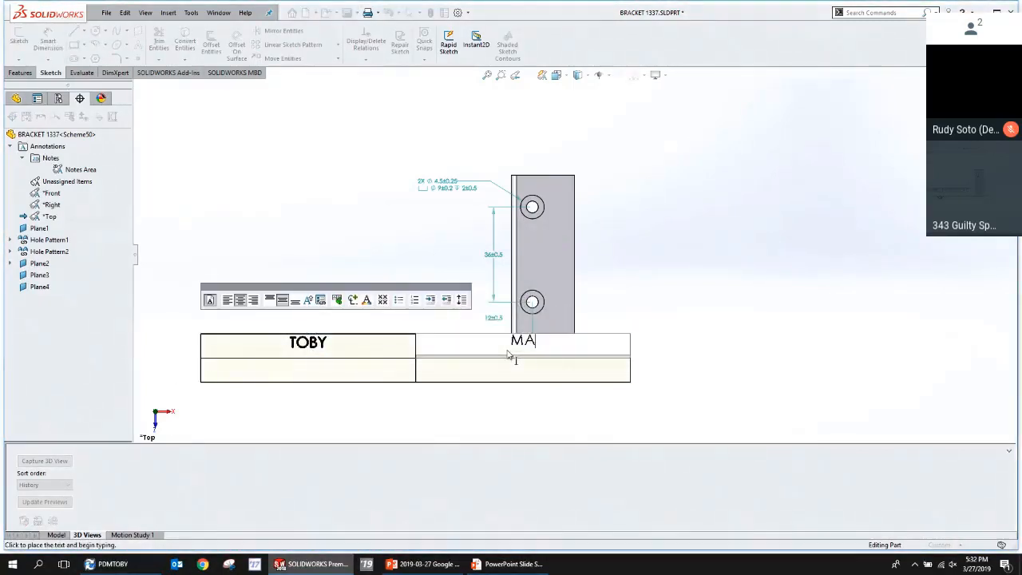
pyautogui.write('RK')
pyautogui.press('BackSpace')
pyautogui.write('C')
pyautogui.click(787, 240)
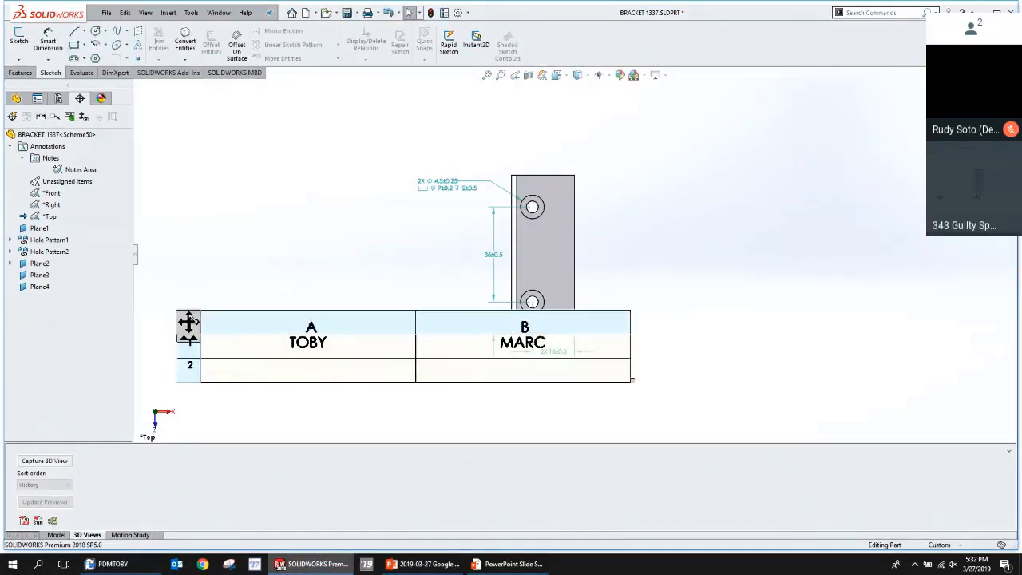
# Widen and flatten the table, move it below the bracket's dimensions and save the part.
pyautogui.moveTo(200, 335); pyautogui.dragTo(193, 350)
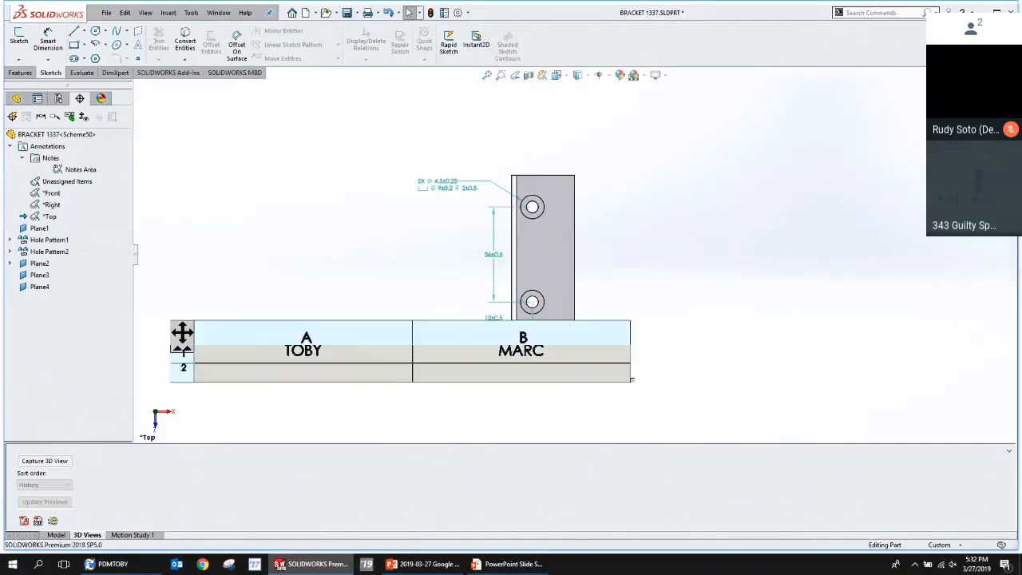
pyautogui.click(349, 296)
pyautogui.click(175, 334)
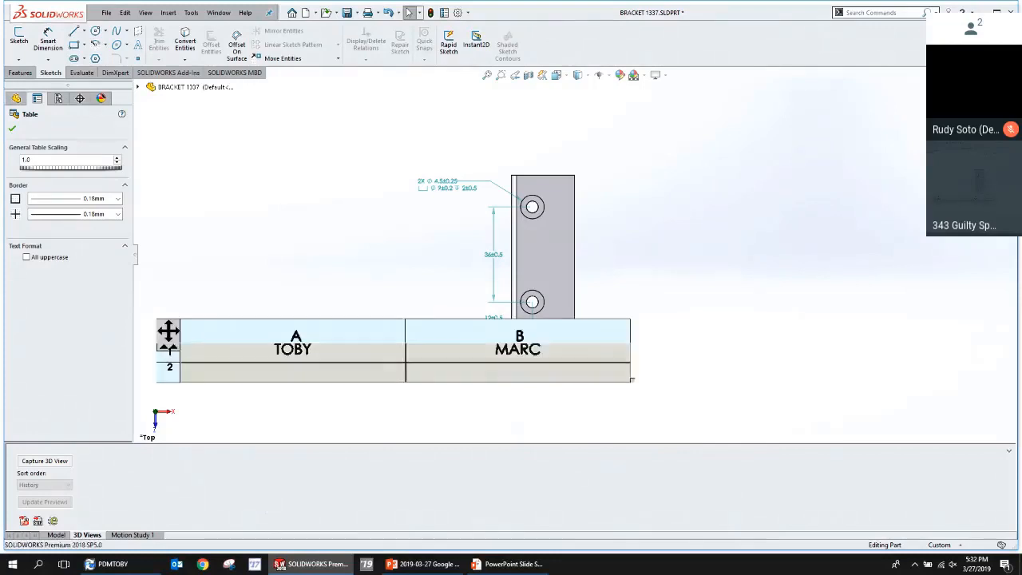
pyautogui.click(322, 324)
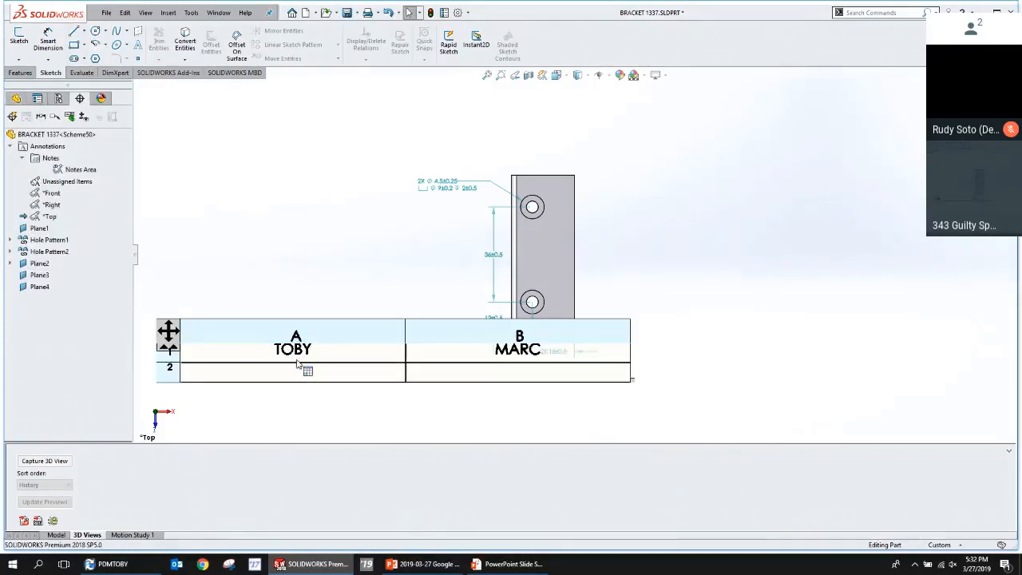
pyautogui.moveTo(300, 366); pyautogui.dragTo(287, 404)
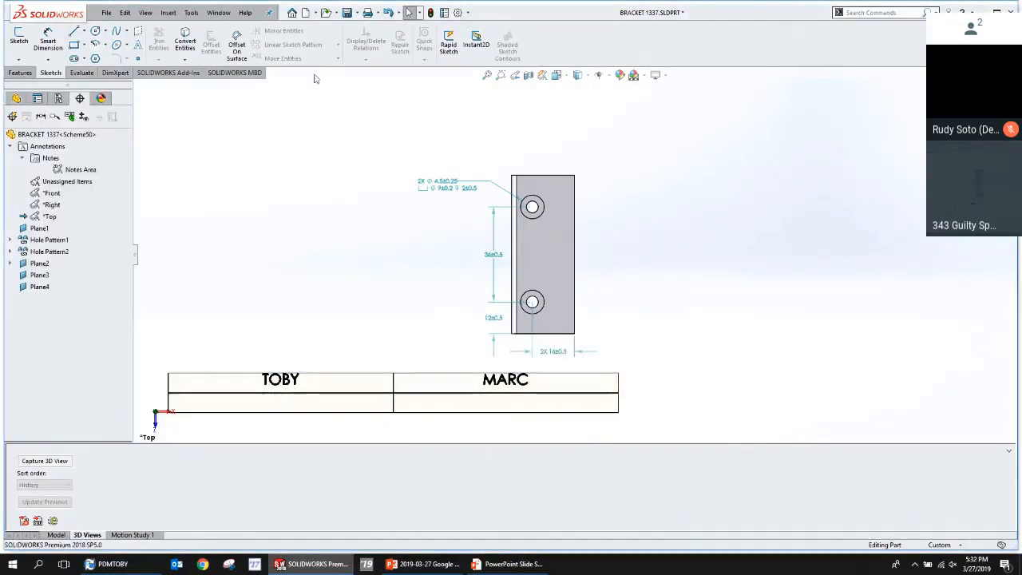
pyautogui.hotkey('ctrl', 's')
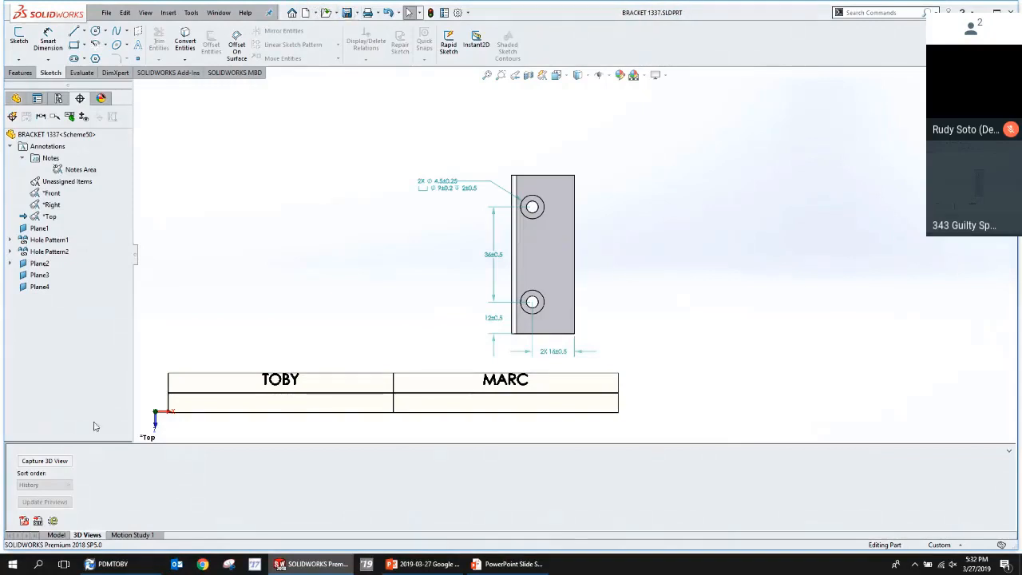
# Capture a 3D view named *Top that includes only the *Top annotation view.
pyautogui.click(45, 460)
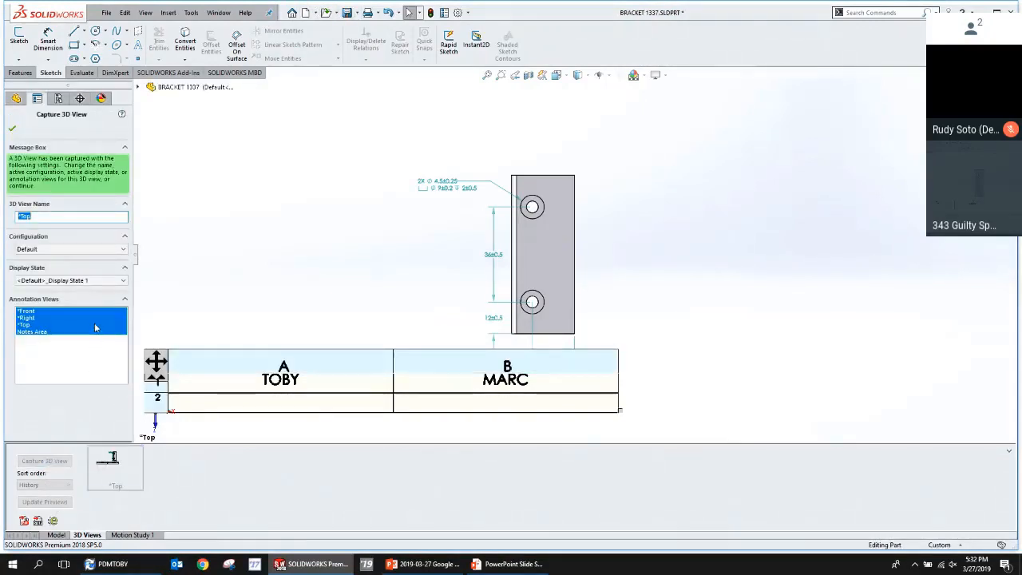
pyautogui.click(24, 325)
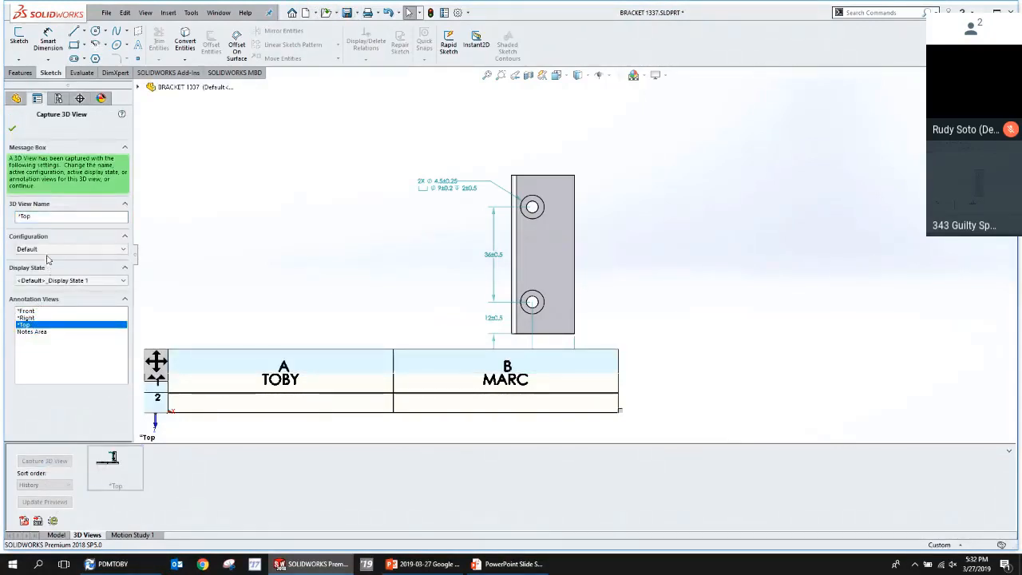
pyautogui.click(12, 128)
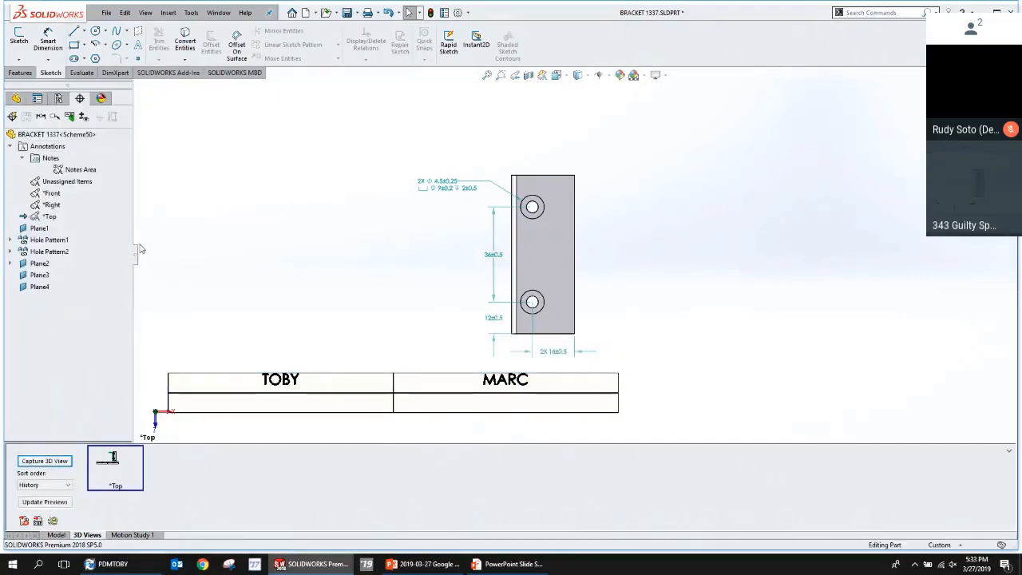
# Activate and reorient to the *Right annotation view, then capture it as a 3D view named *Right with only its own annotations.
pyautogui.rightClick(54, 204)
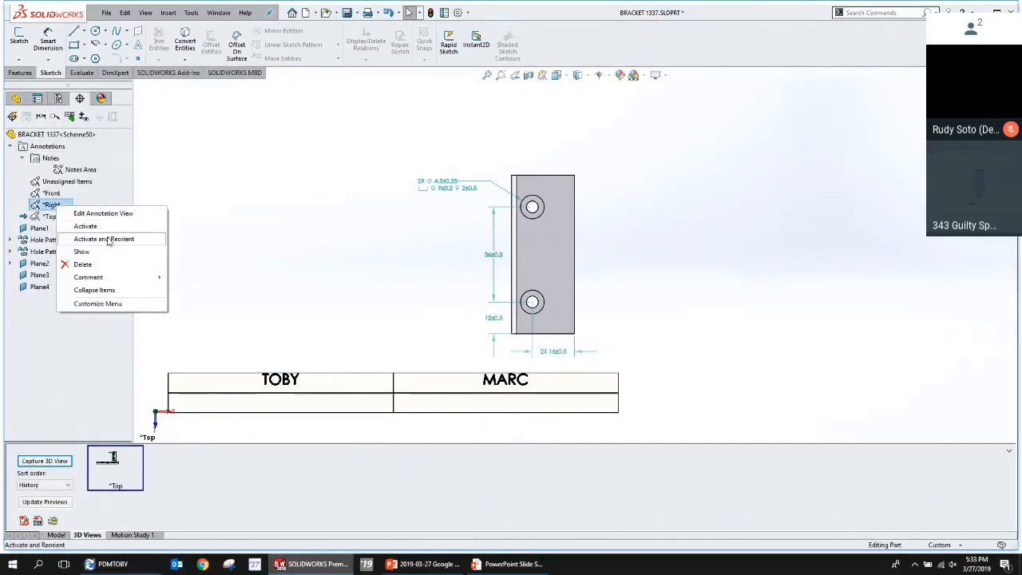
pyautogui.click(107, 238)
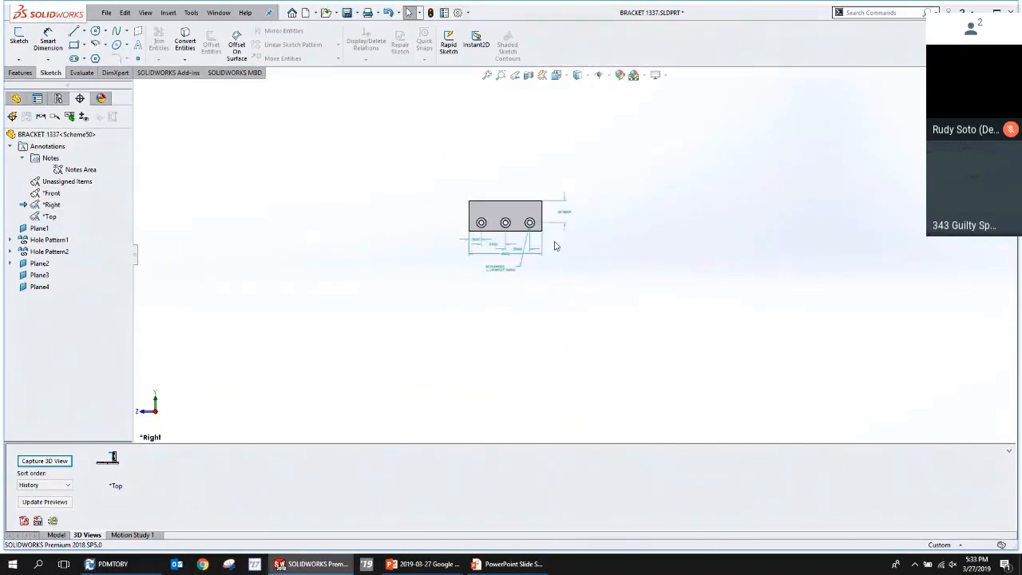
pyautogui.click(40, 460)
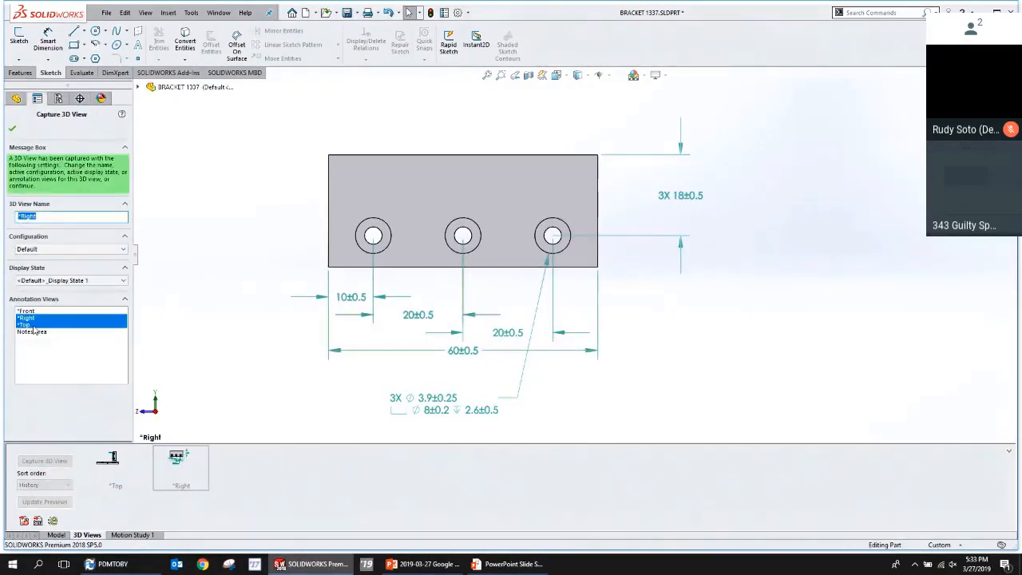
pyautogui.click(34, 327)
pyautogui.click(12, 128)
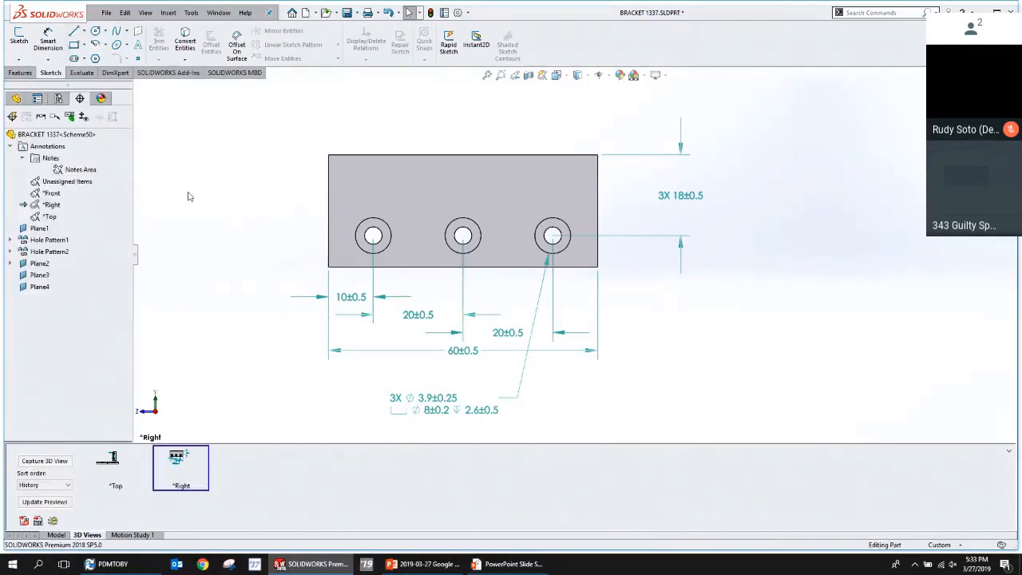
# Orient the bracket isometrically, activate the Notes Area and hide the *Right annotation view so no dimensions show.
pyautogui.hotkey('ctrl', '7')
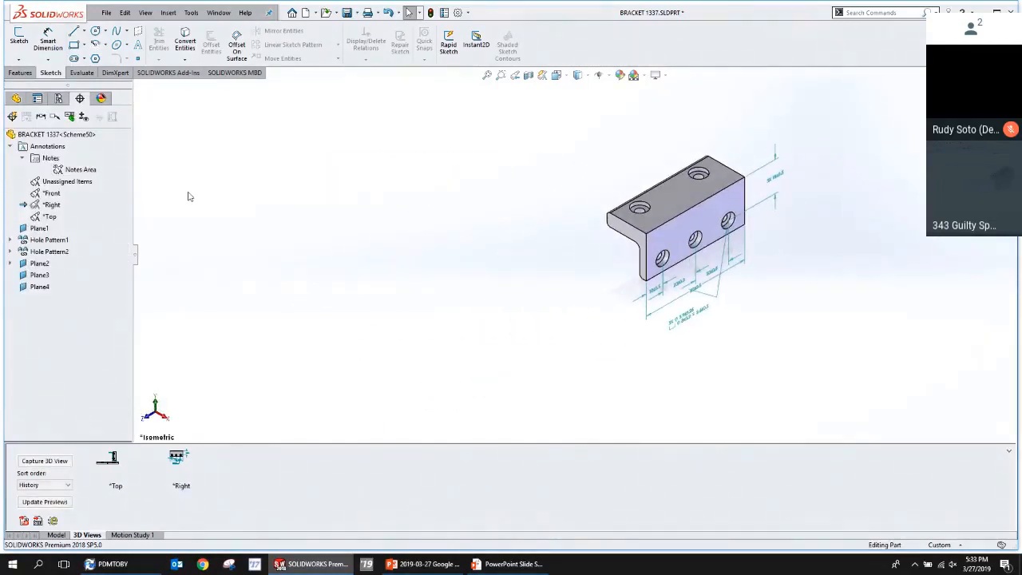
pyautogui.rightClick(80, 170)
pyautogui.click(102, 193)
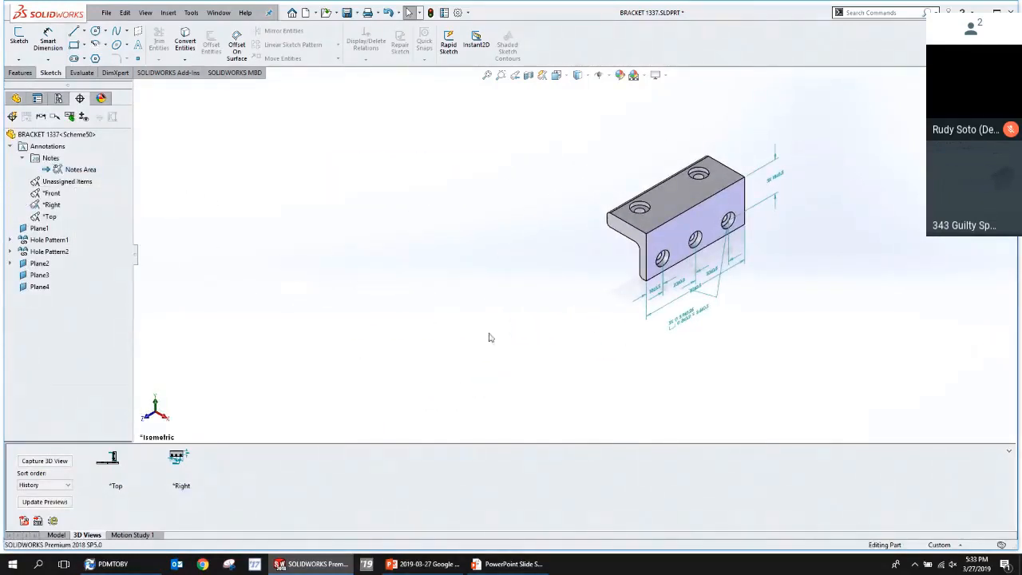
pyautogui.rightClick(50, 204)
pyautogui.click(81, 253)
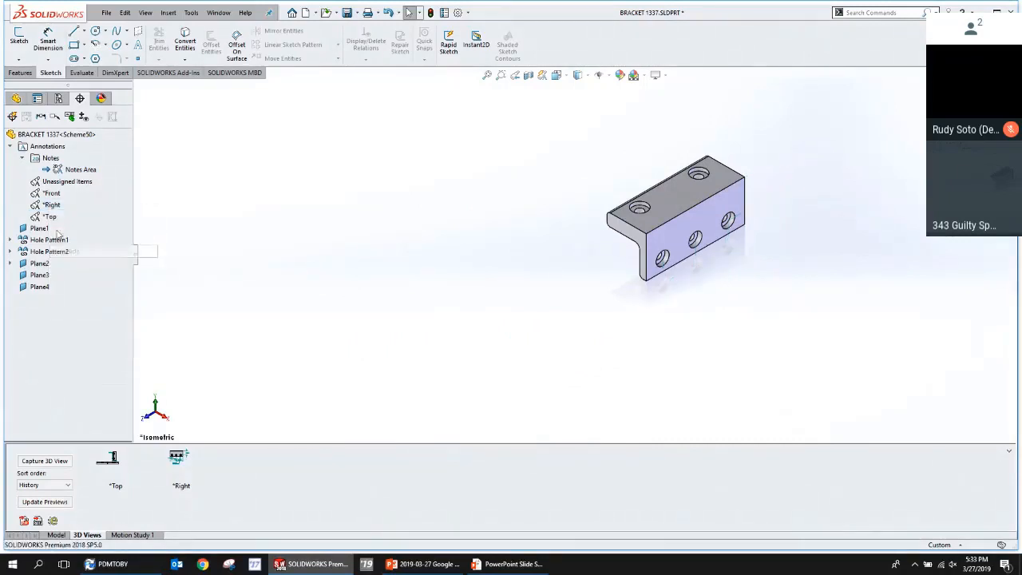
pyautogui.moveTo(456, 298); pyautogui.dragTo(719, 191, button='middle')
pyautogui.scroll(-2, 720, 191)
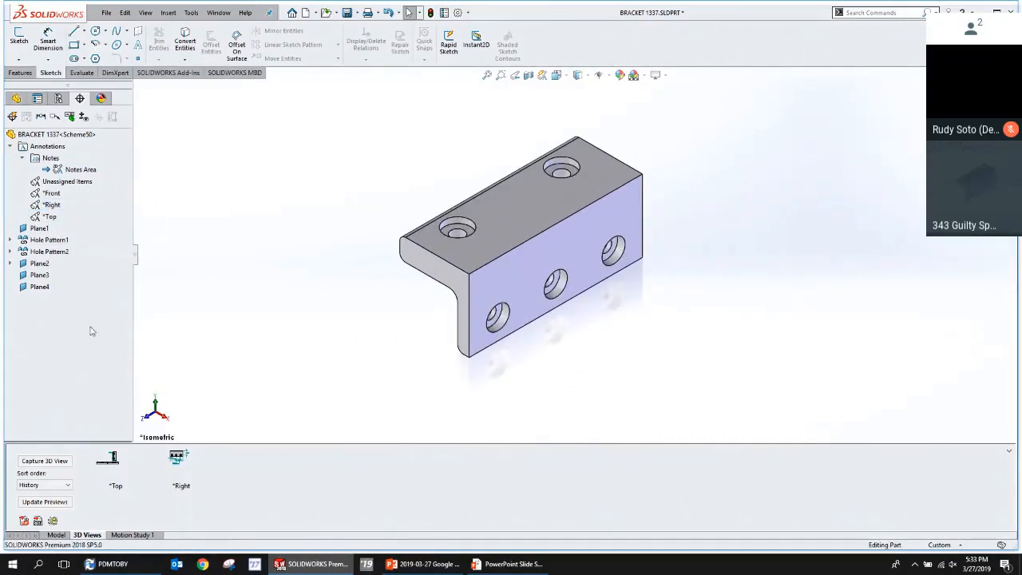
# Capture the clean isometric orientation as a 3D view named ISOMETRIC and save the part.
pyautogui.click(44, 460)
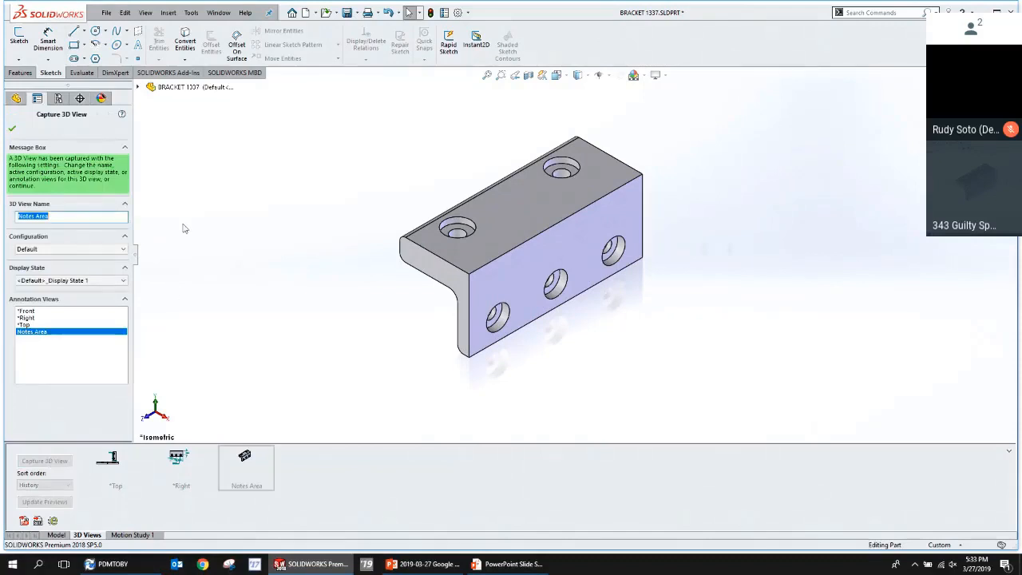
pyautogui.press('BackSpace')
pyautogui.click(12, 129)
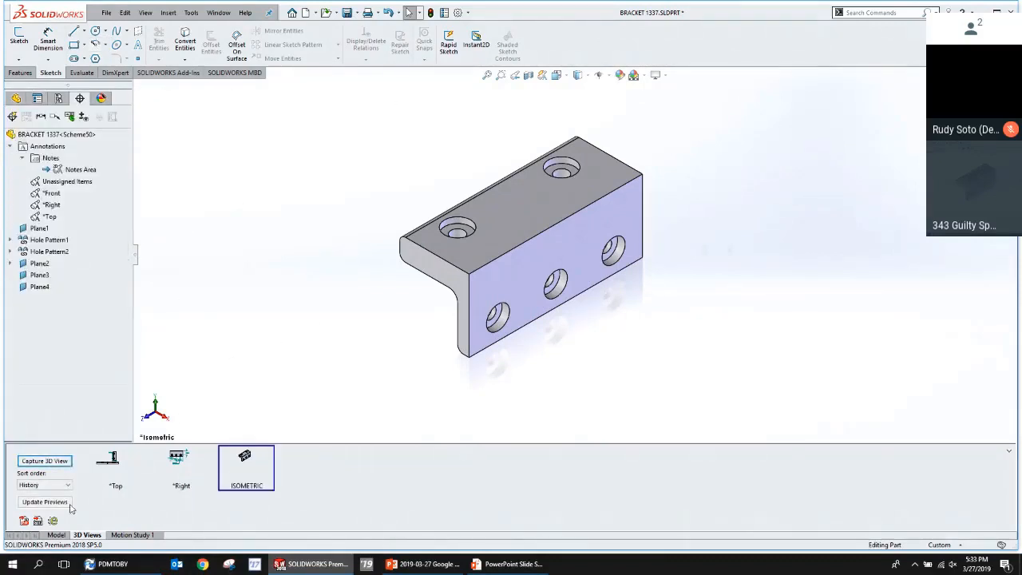
pyautogui.hotkey('ctrl', 's')
# Set up a 3D PDF publication with the GOOGLE X PART APPROVAL theme and the *Top, *Right and ISOMETRIC views.
pyautogui.click(24, 520)
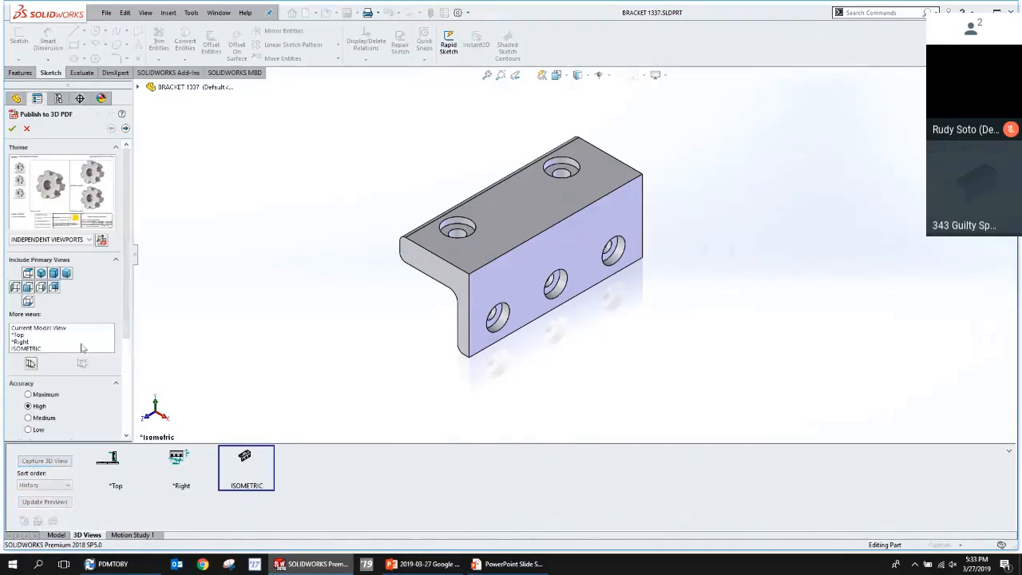
pyautogui.click(79, 240)
pyautogui.click(60, 312)
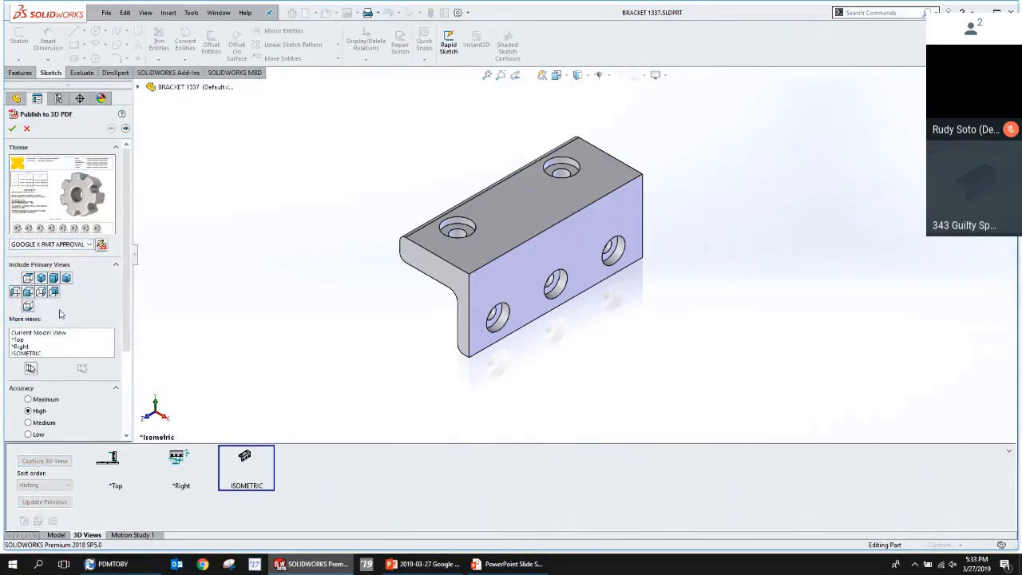
pyautogui.click(29, 340)
pyautogui.click(29, 346)
pyautogui.click(29, 353)
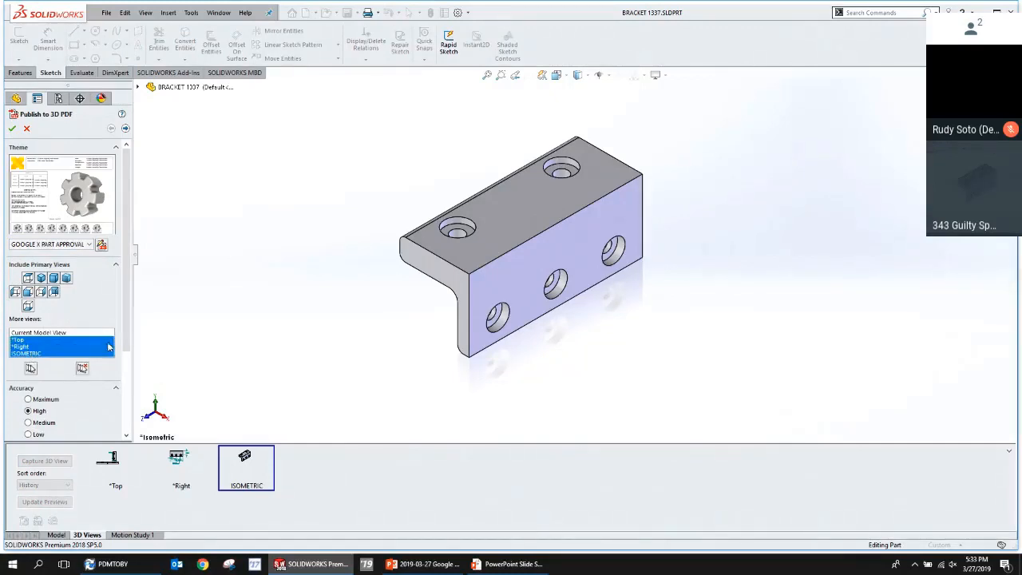
# Publish the 3D PDF as test 3 with a created STEP 242 file attached.
pyautogui.scroll(-3, 124, 343)
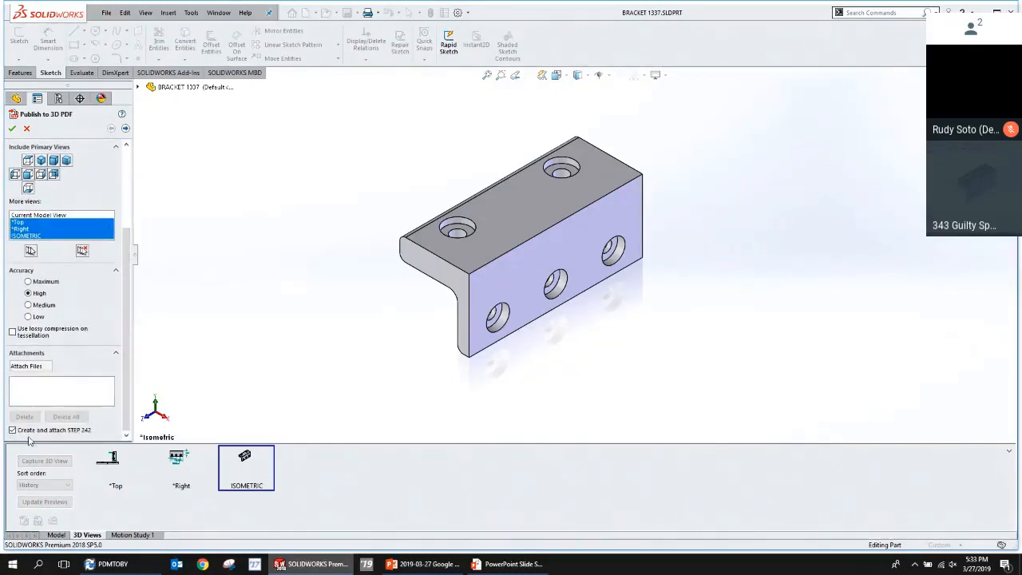
pyautogui.click(125, 128)
pyautogui.click(12, 128)
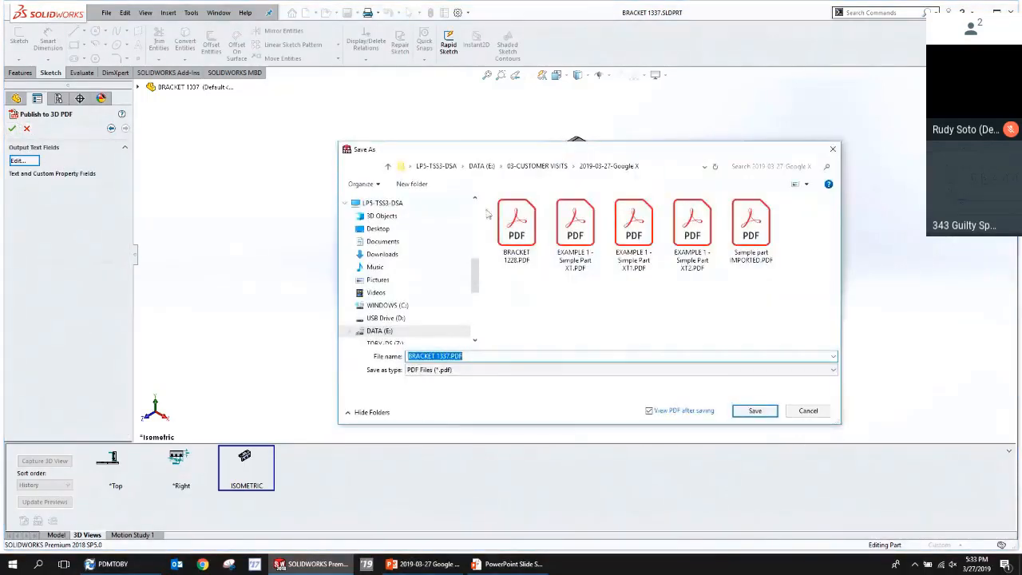
pyautogui.write('test')
pyautogui.press('Return')
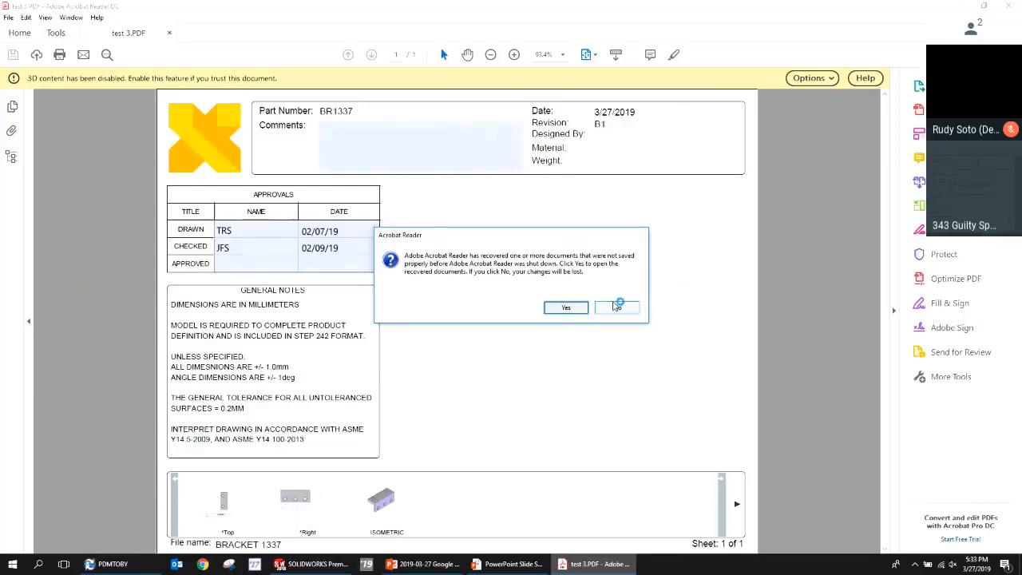
# Decline recovering the unsaved documents and enable the 3D content by trusting the published PDF.
pyautogui.click(618, 307)
pyautogui.click(829, 80)
pyautogui.click(834, 95)
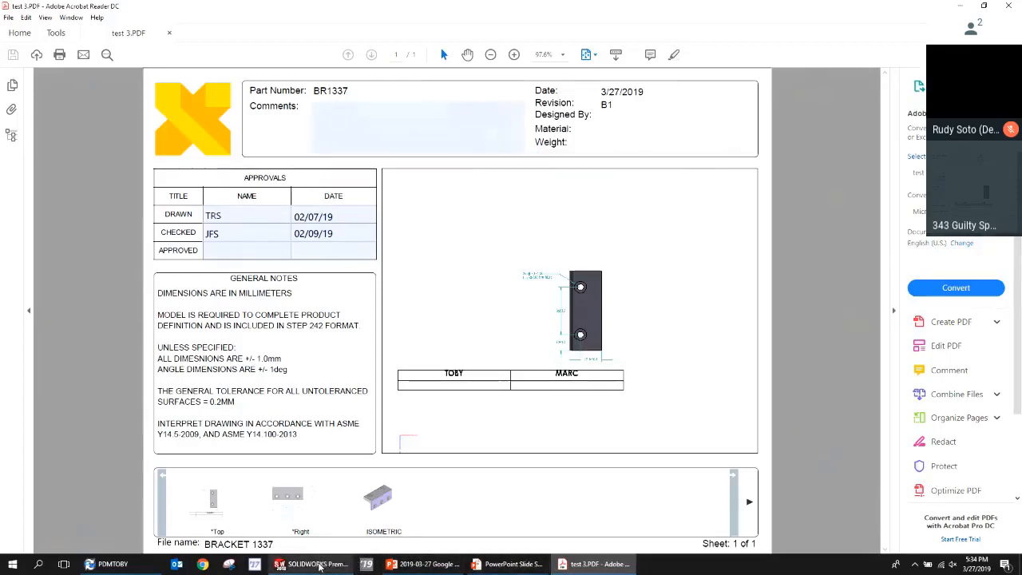
# Switch back to SOLIDWORKS and launch the 3D PDF Template Editor, allowing it to make changes to the device.
pyautogui.click(312, 564)
pyautogui.click(232, 73)
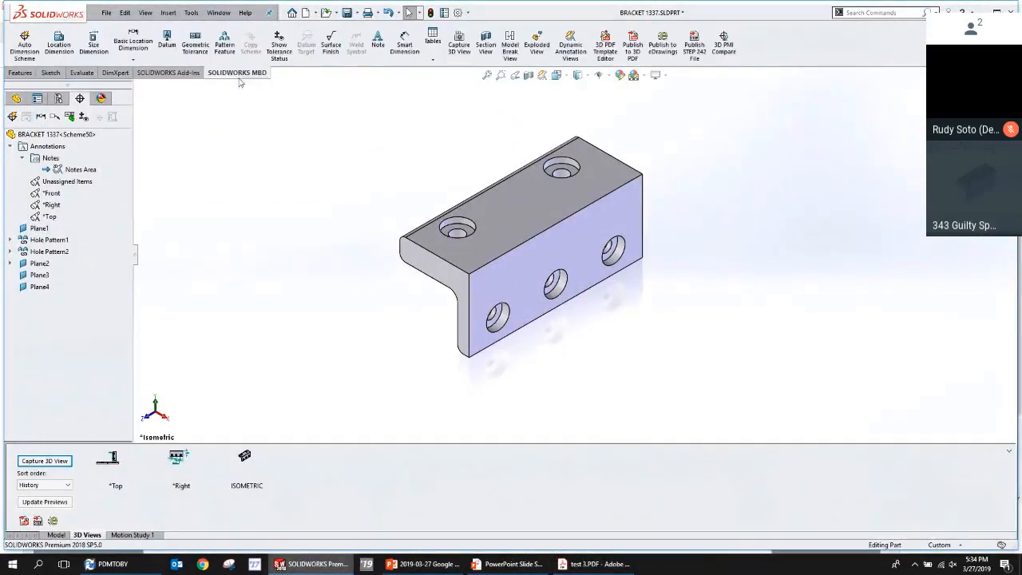
pyautogui.click(609, 50)
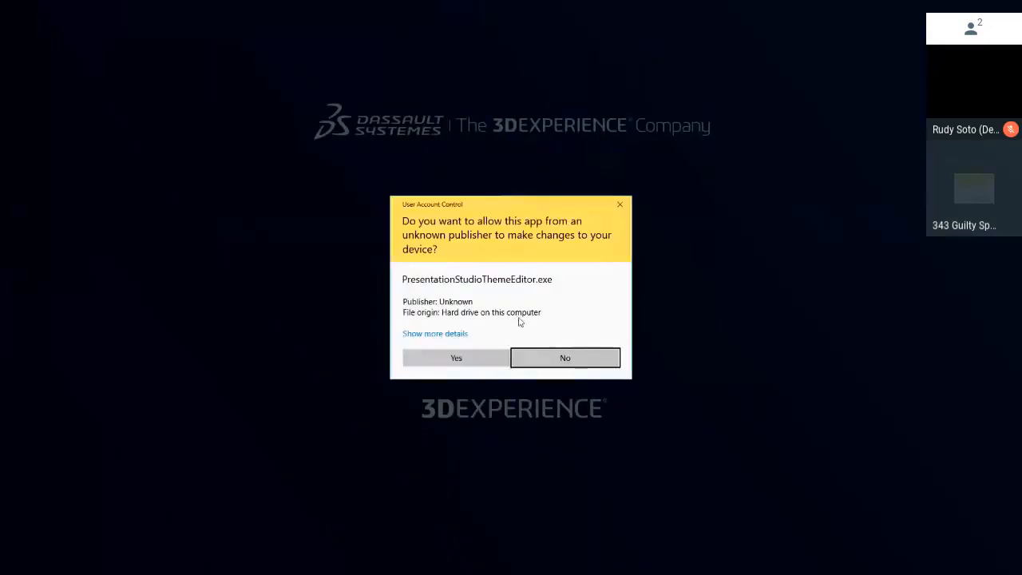
pyautogui.click(451, 364)
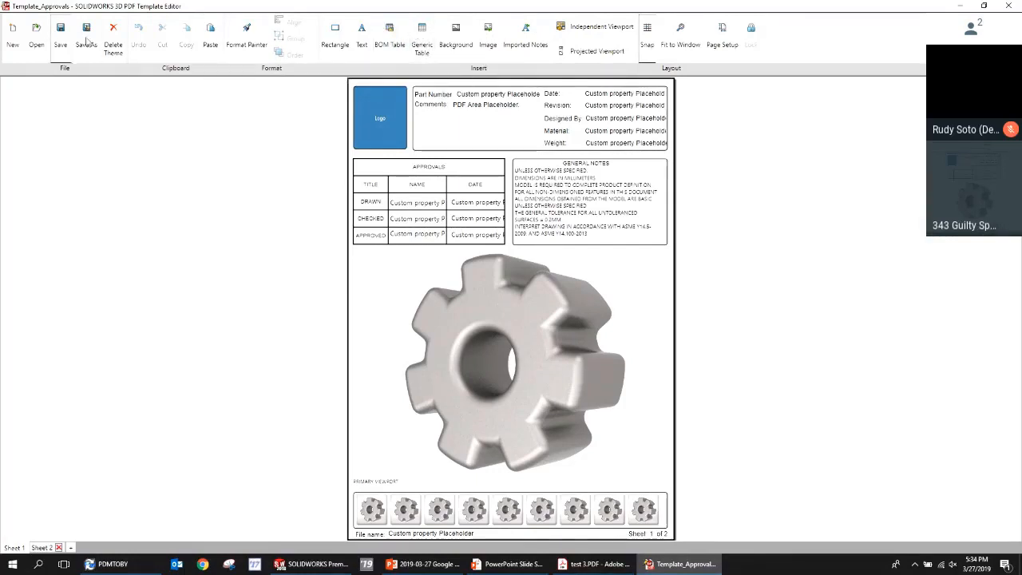
# Open the template_bom_independentviewports theme and select the BOM table area on Page2.
pyautogui.click(36, 34)
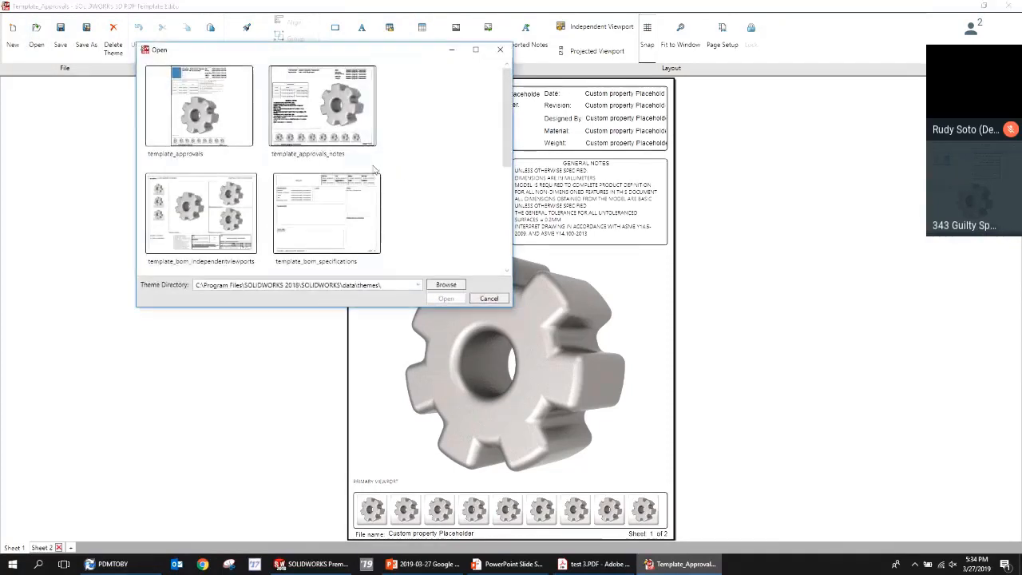
pyautogui.doubleClick(214, 210)
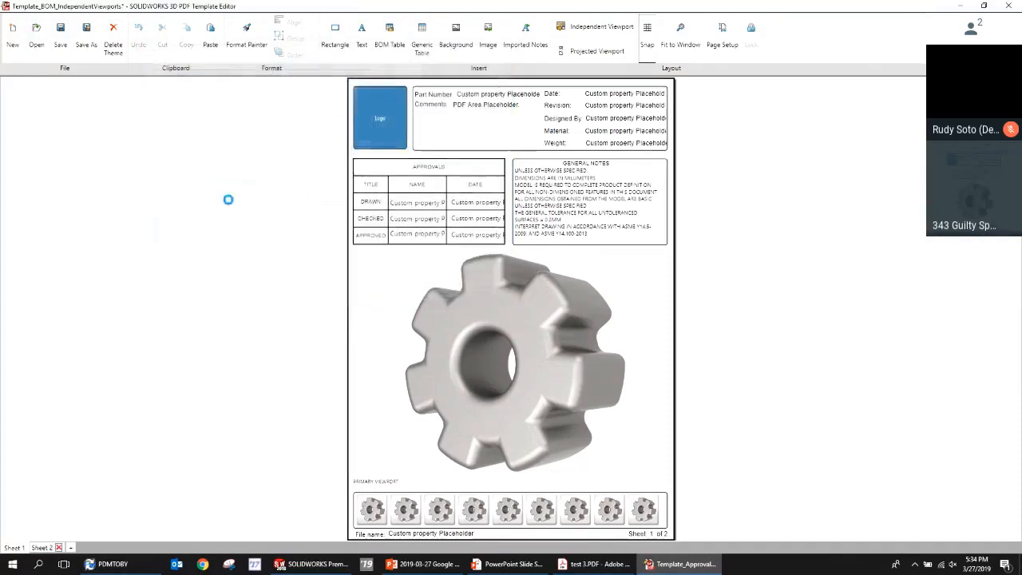
pyautogui.click(35, 548)
pyautogui.click(392, 240)
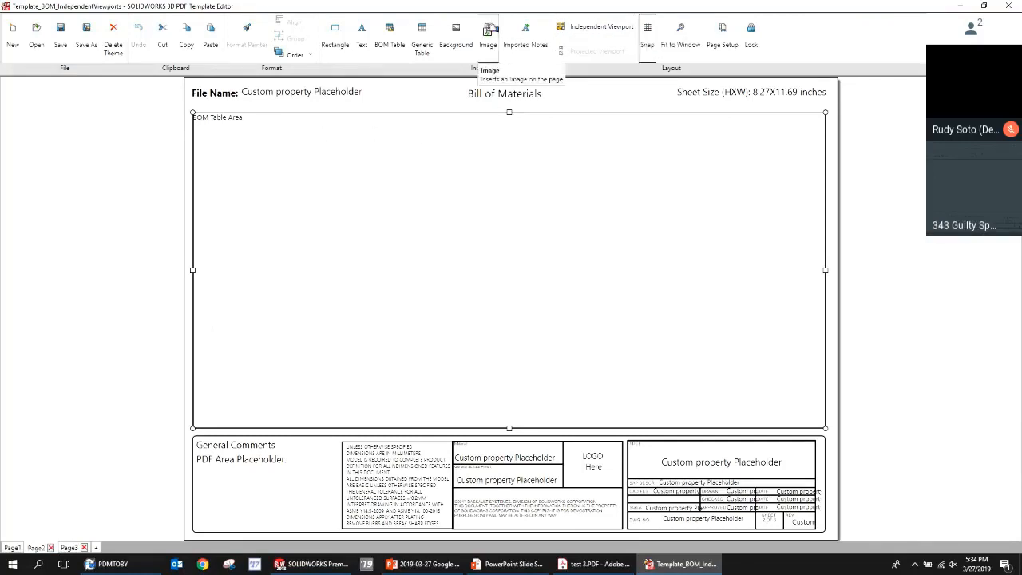
pyautogui.click(403, 23)
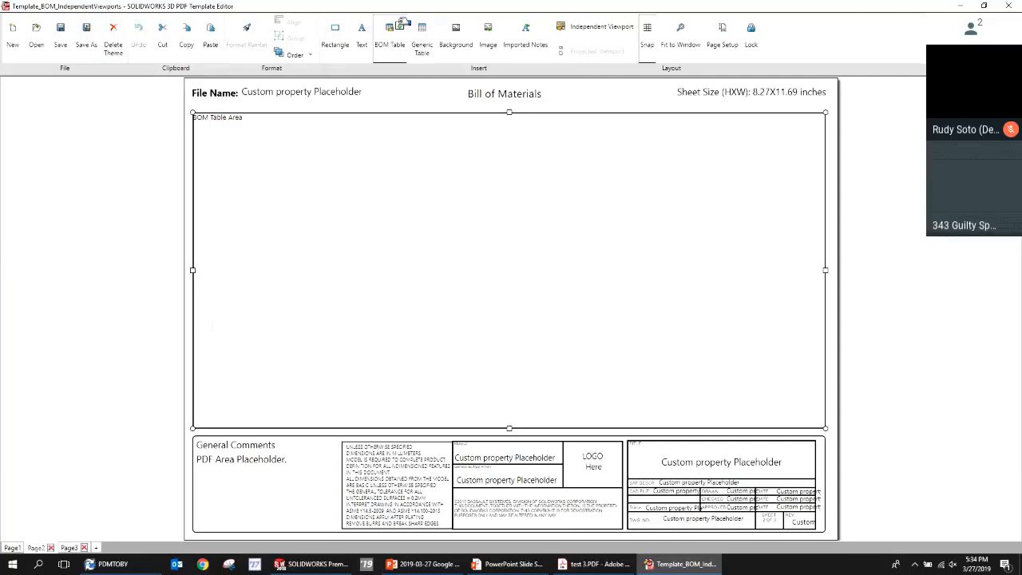
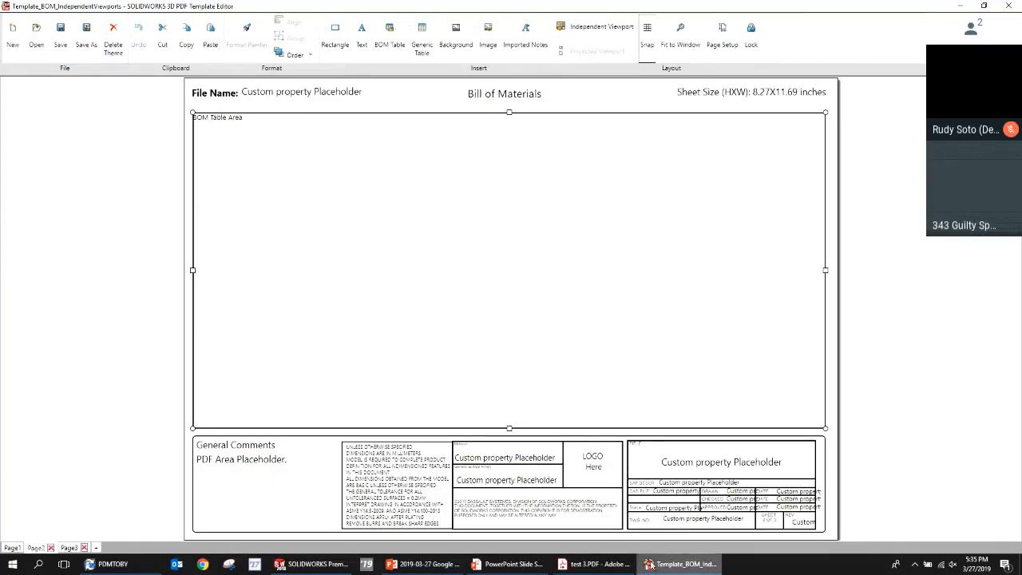
# Add a blank fourth page to the template, dealing with the permission prompt and the error dialog.
pyautogui.click(97, 547)
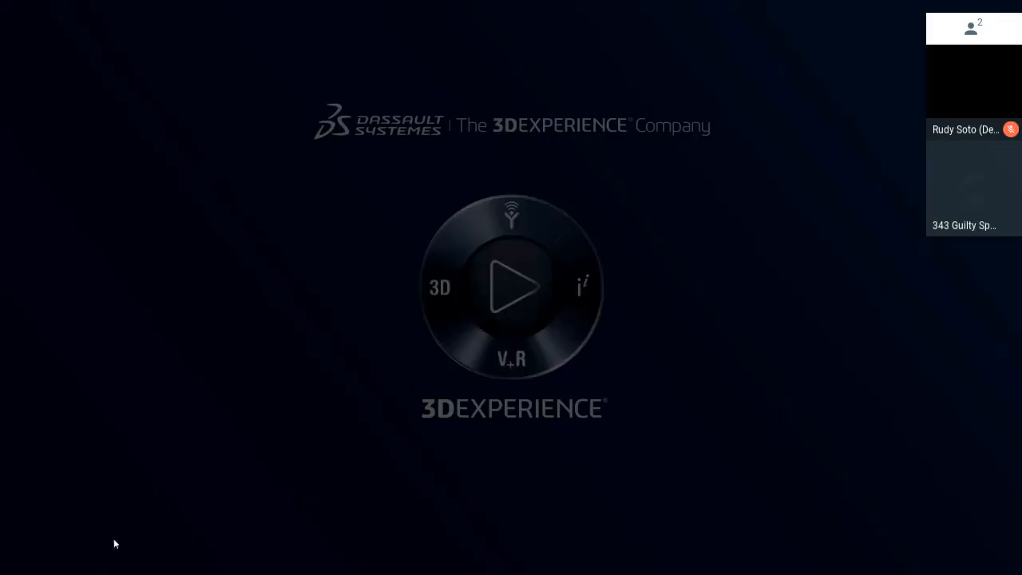
pyautogui.click(471, 364)
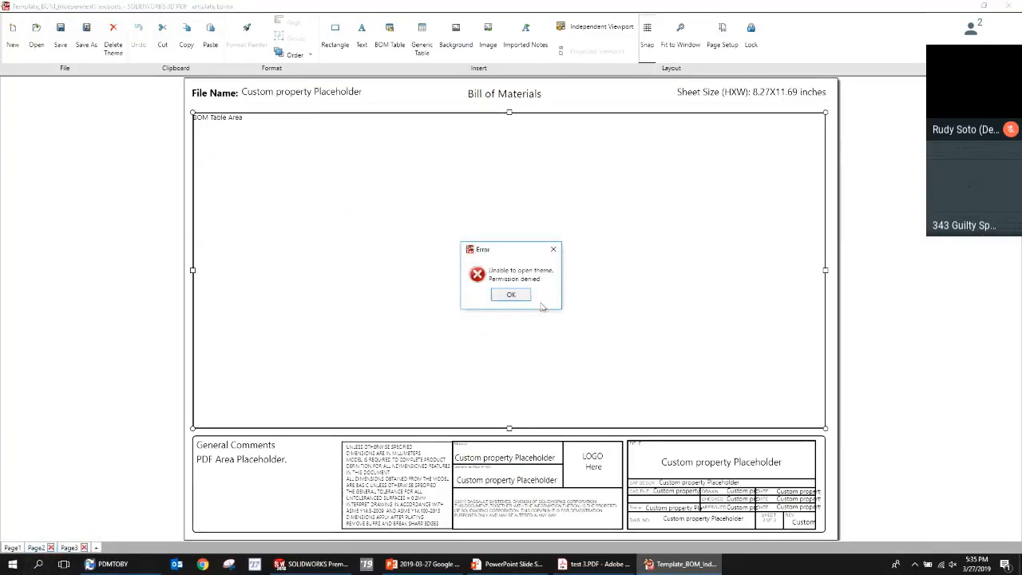
pyautogui.click(512, 294)
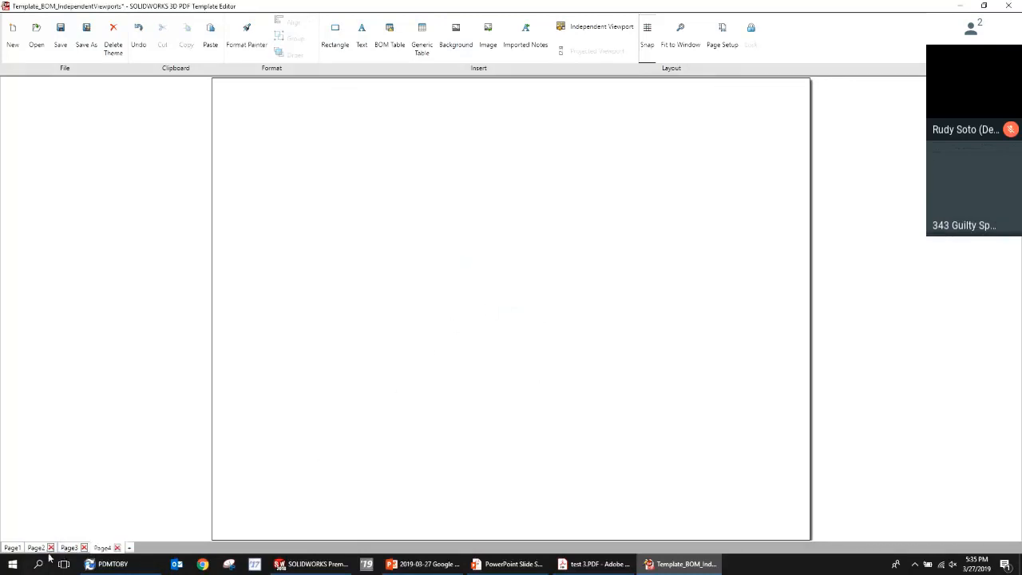
# Examine the layouts of Page1, Page2 and Page3 in the template, ending on Page1.
pyautogui.click(16, 548)
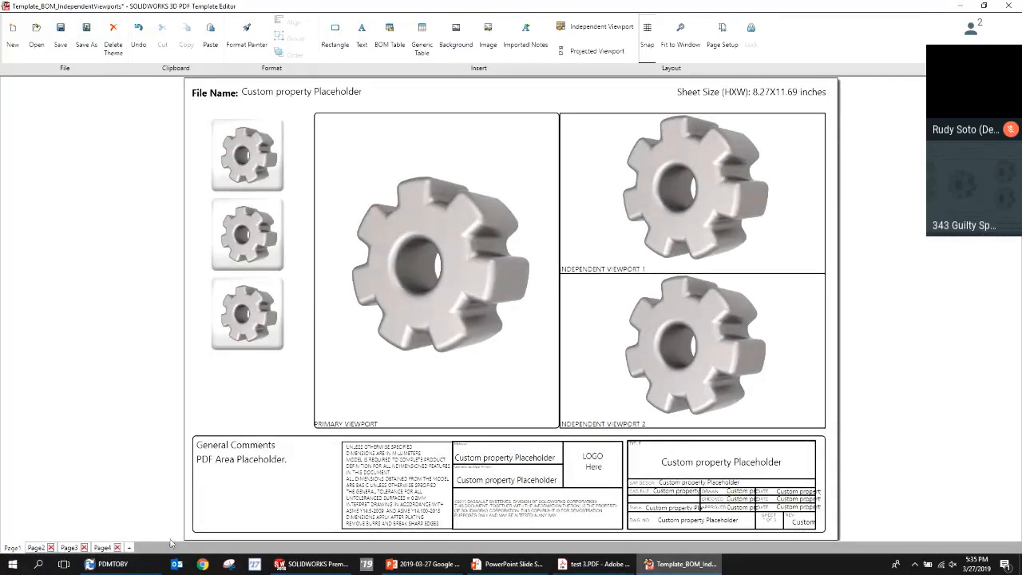
pyautogui.click(46, 548)
pyautogui.click(69, 548)
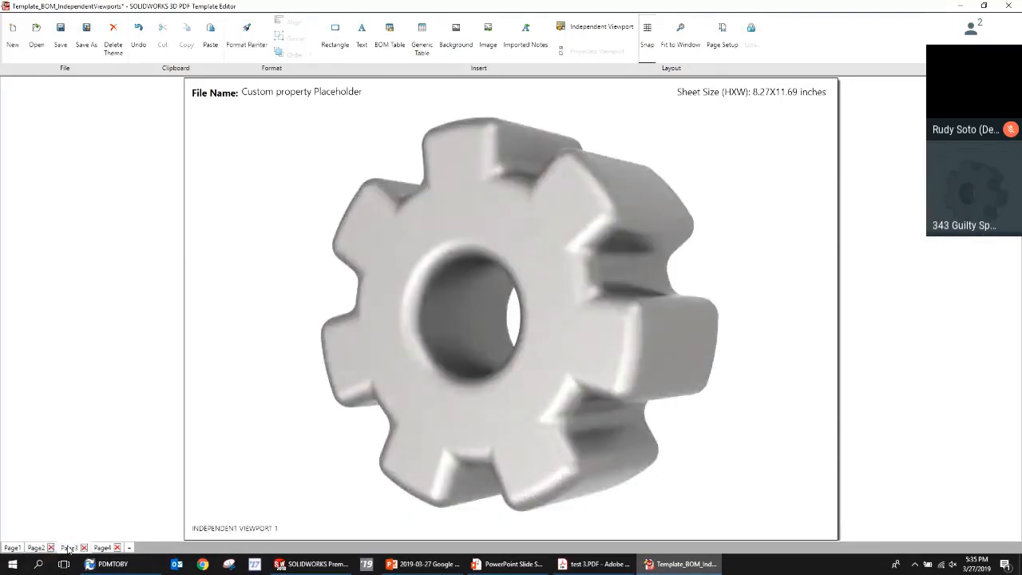
pyautogui.click(38, 549)
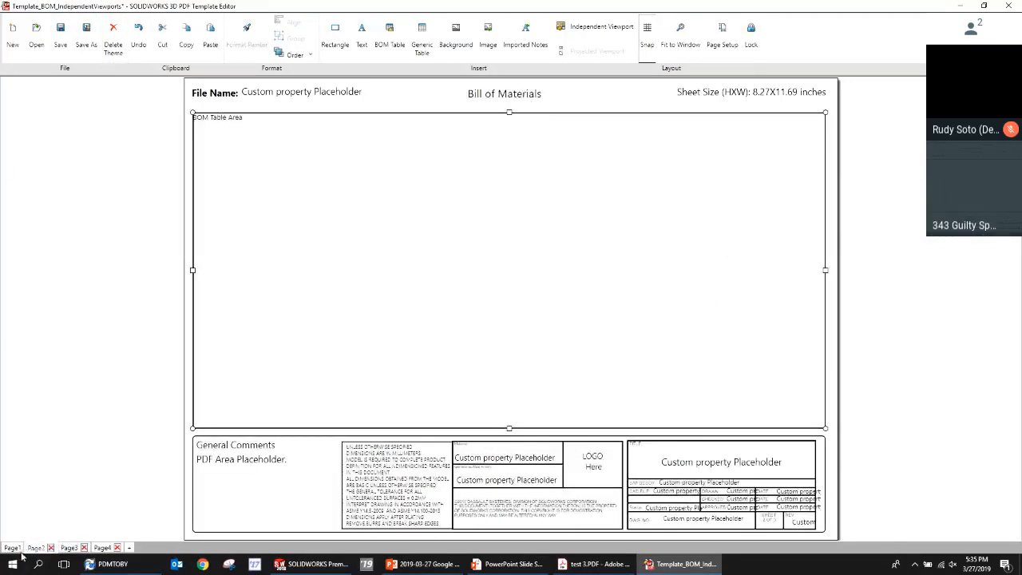
pyautogui.click(12, 548)
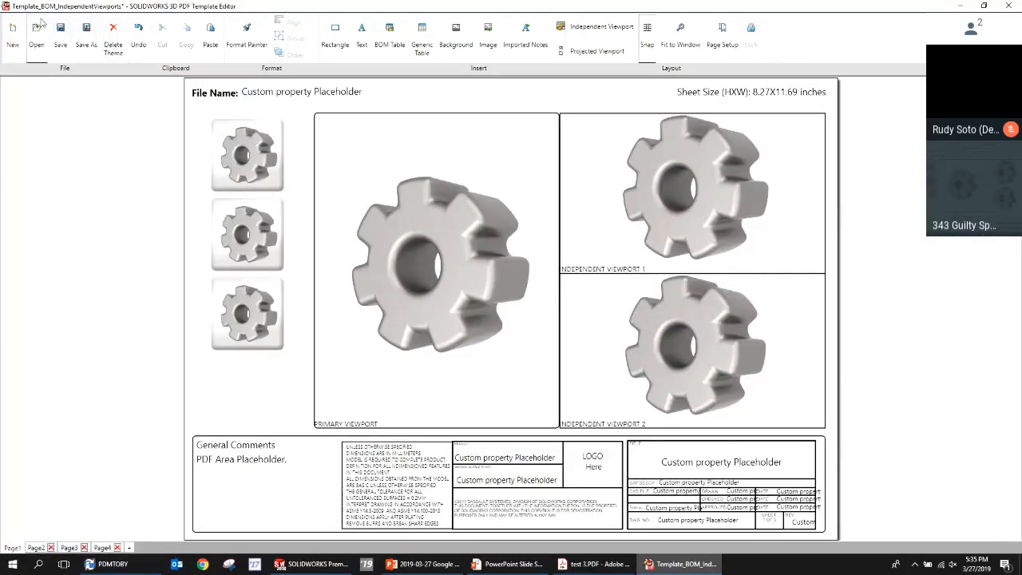
# Open the template_approvals_notes theme and select the approvals table on its first page.
pyautogui.click(37, 32)
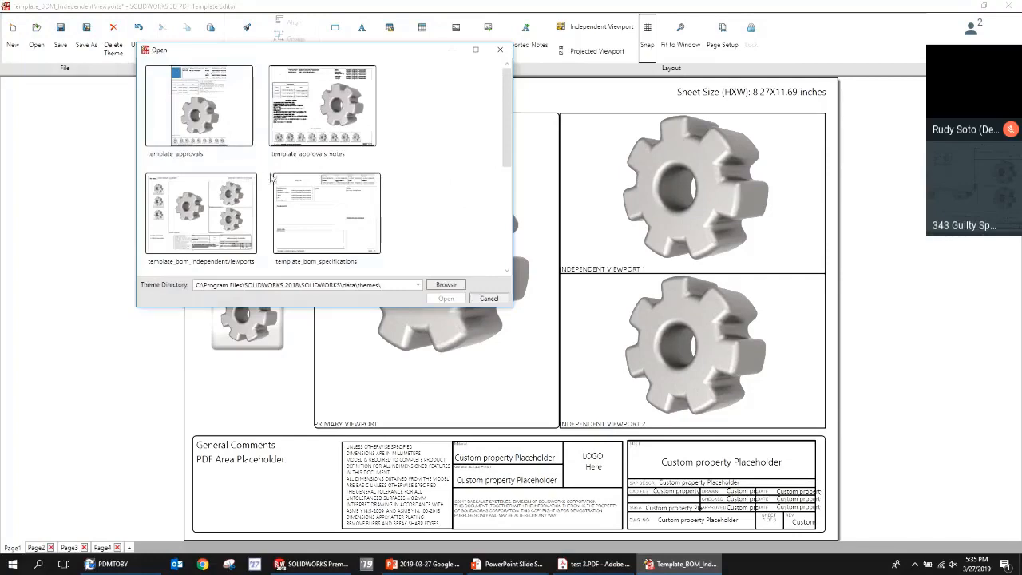
pyautogui.doubleClick(333, 103)
pyautogui.click(511, 294)
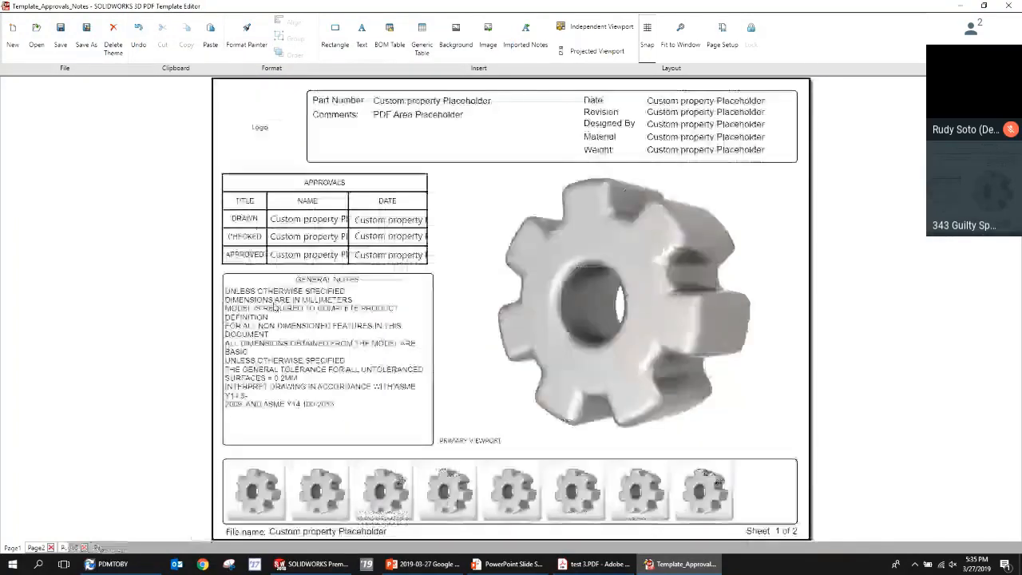
pyautogui.click(239, 196)
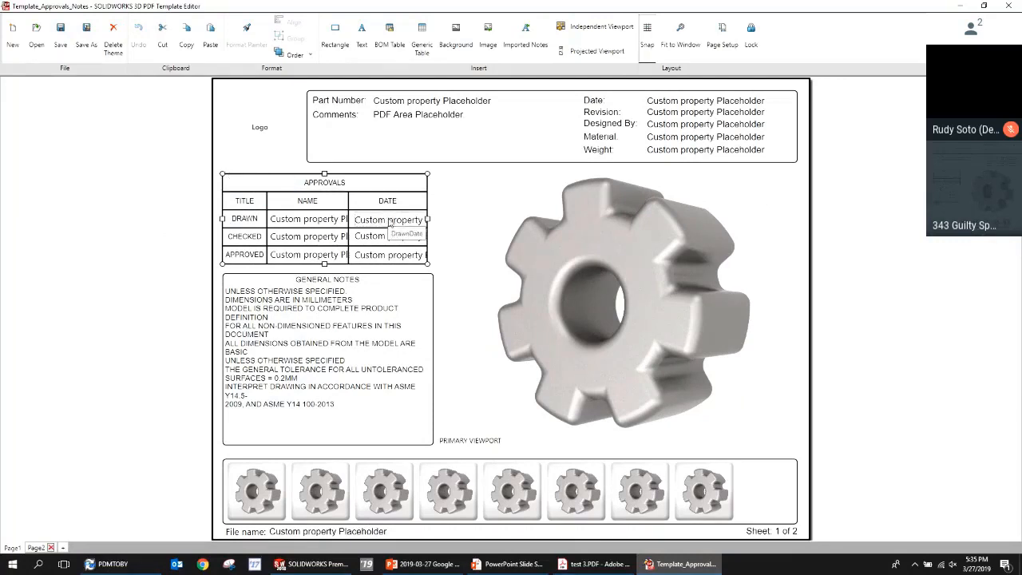
# Add a blank third page to the approvals notes template, dealing with the permission prompt and the message dialog.
pyautogui.click(42, 547)
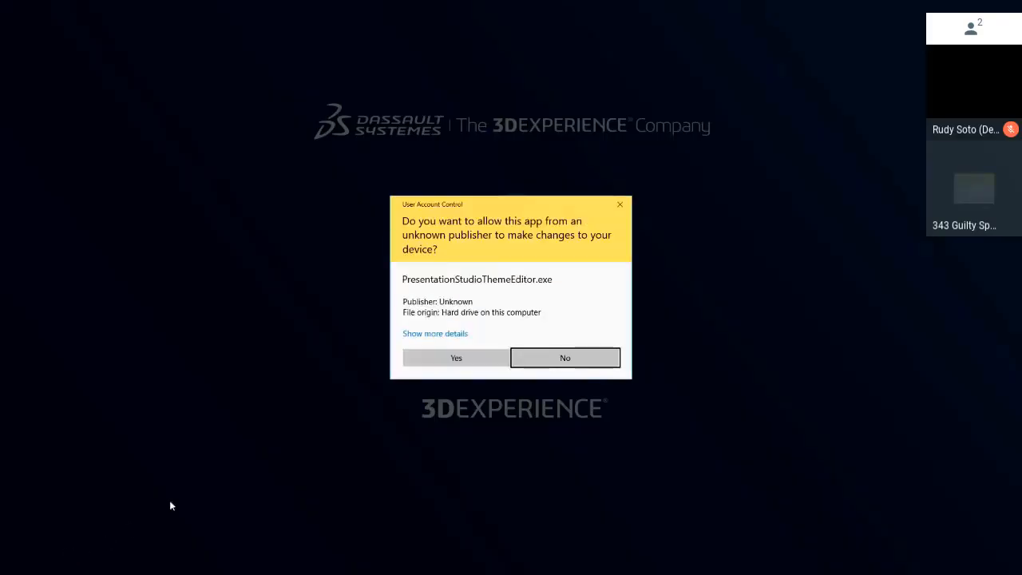
pyautogui.click(461, 359)
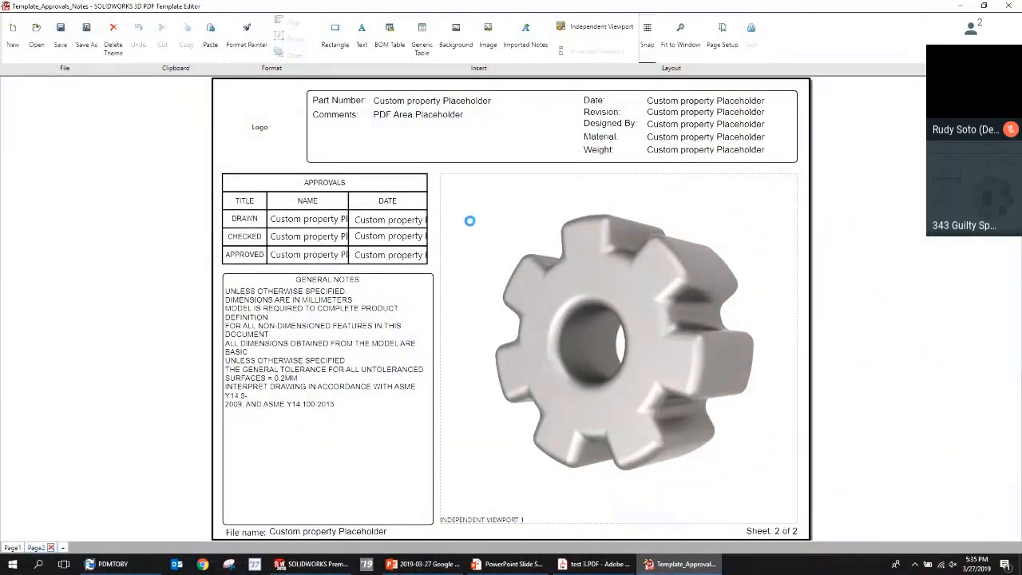
pyautogui.click(511, 295)
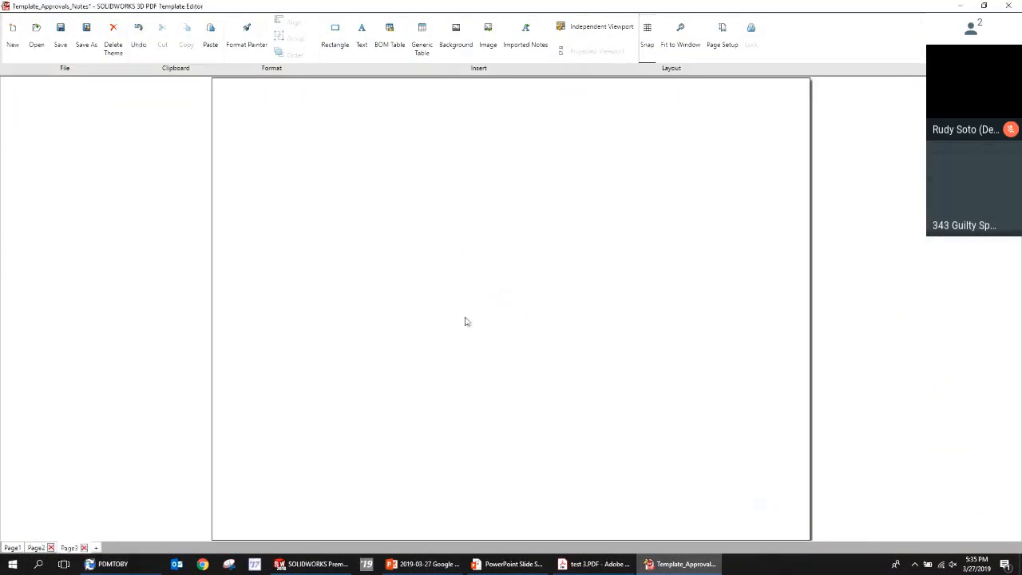
# Insert a BOM table area on the blank page, enlarge it across most of the page, and browse generic table templates without inserting one.
pyautogui.click(388, 35)
pyautogui.click(245, 120)
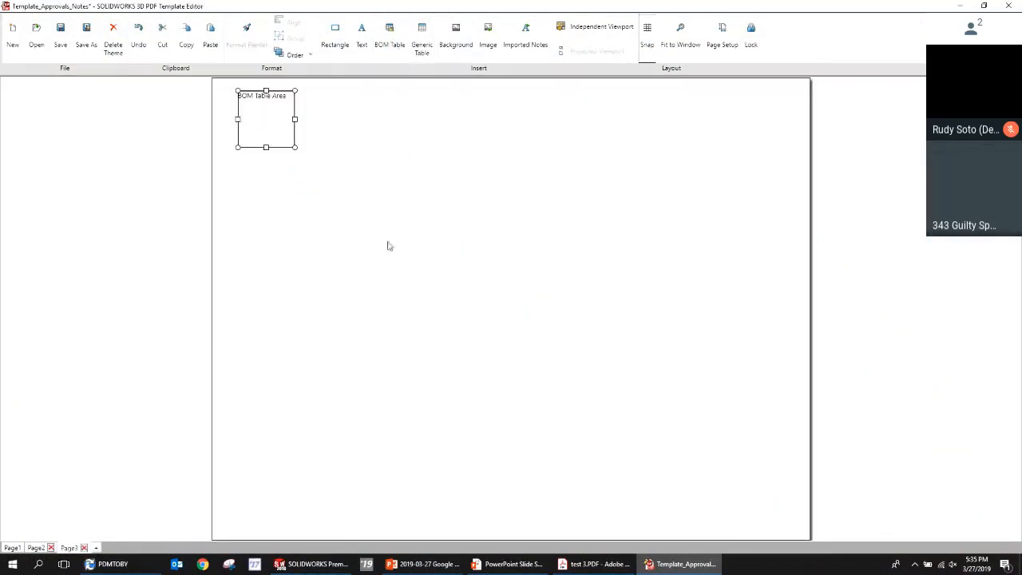
pyautogui.moveTo(295, 149); pyautogui.dragTo(670, 423)
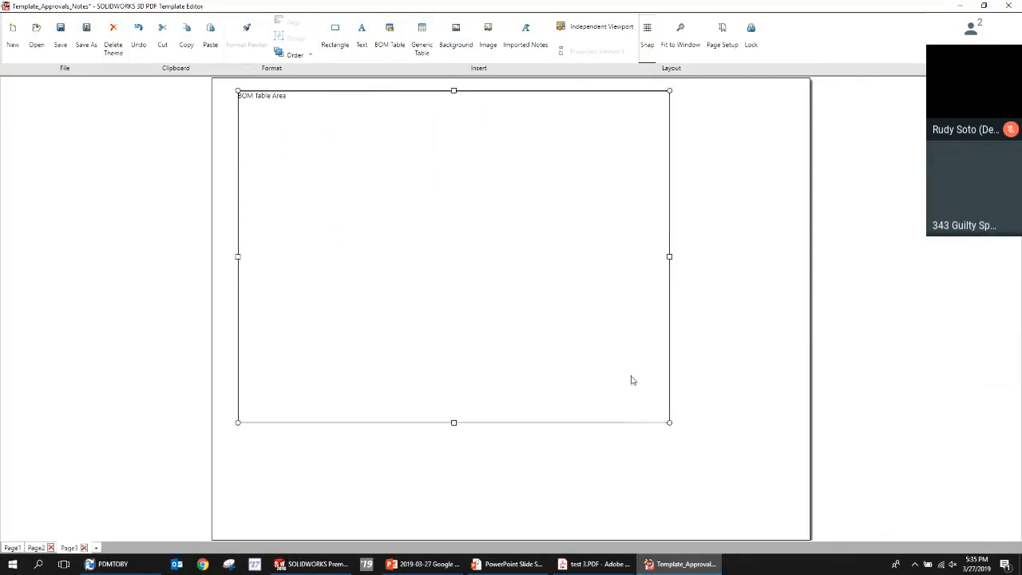
pyautogui.click(419, 36)
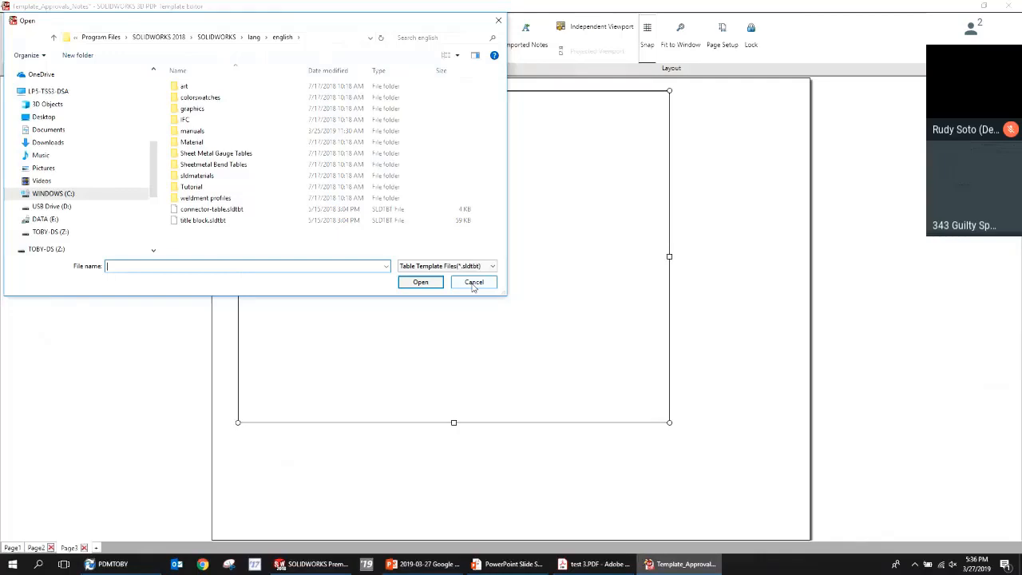
pyautogui.click(473, 282)
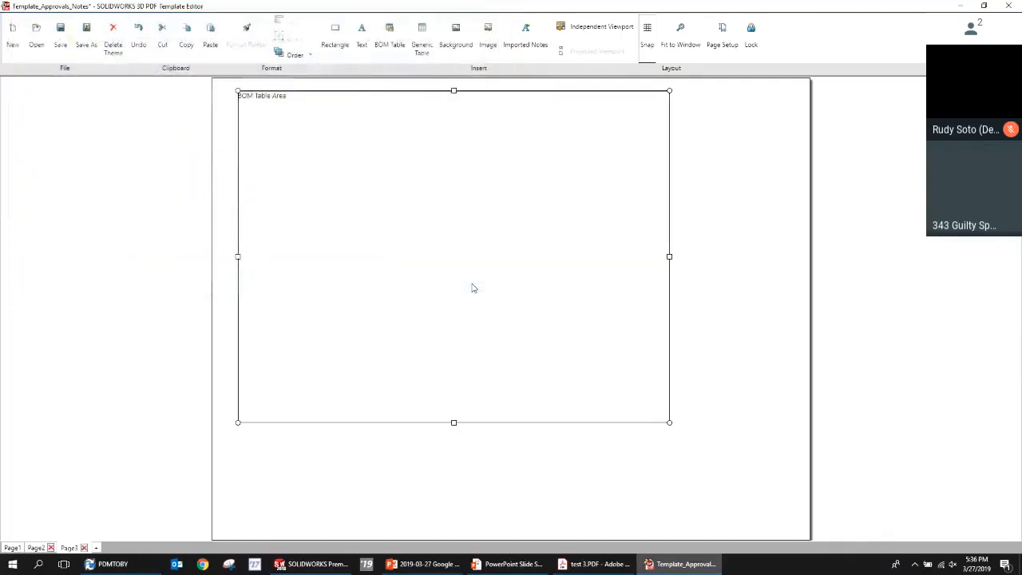
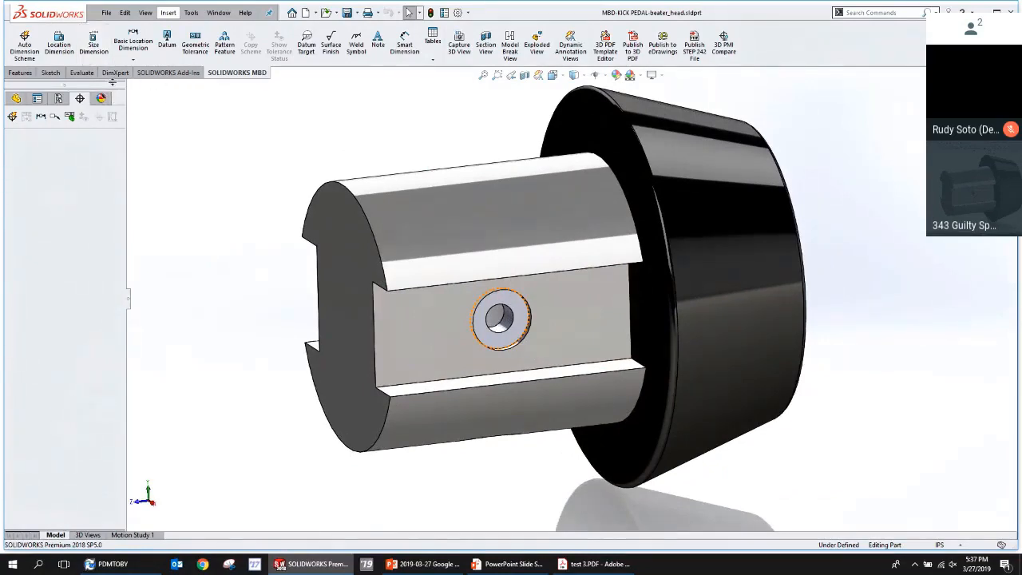
# Create a DimXpert linked pattern from the counterbored hole in the shank of the MBD-KICK PEDAL-beater_head part in SOLIDWORKS.
pyautogui.click(116, 73)
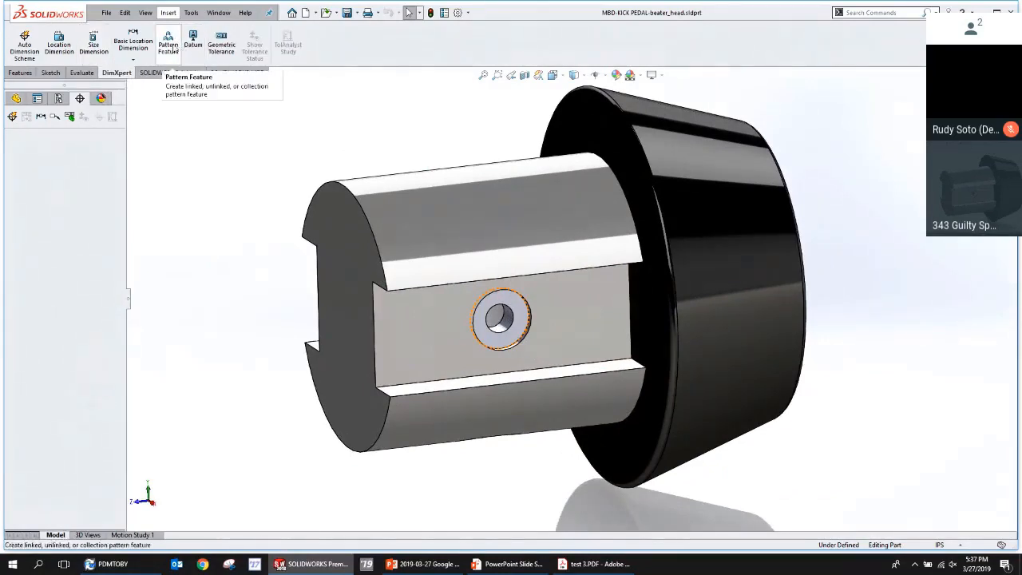
pyautogui.click(167, 42)
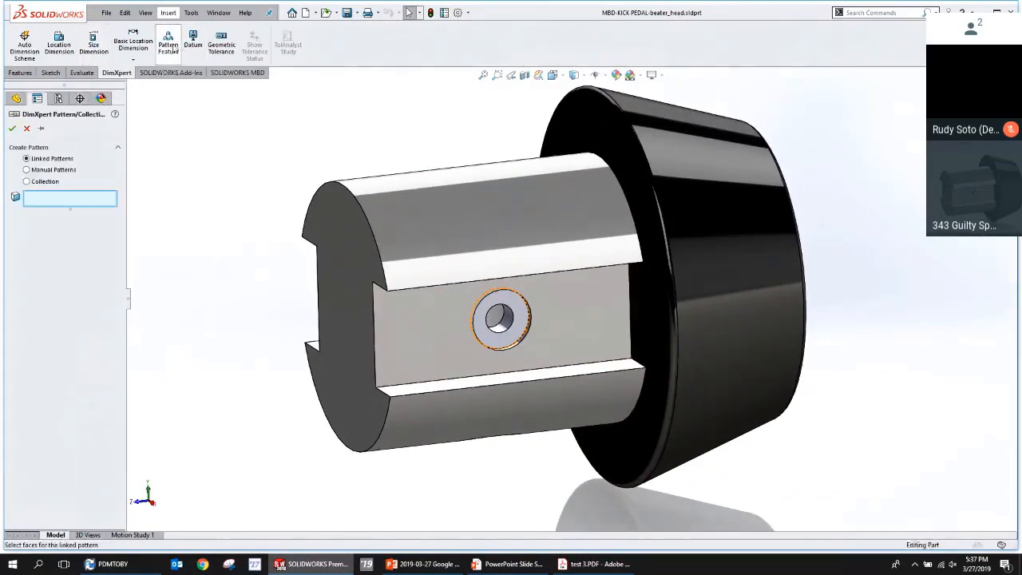
pyautogui.click(517, 324)
pyautogui.moveTo(517, 323); pyautogui.dragTo(459, 360, button='middle')
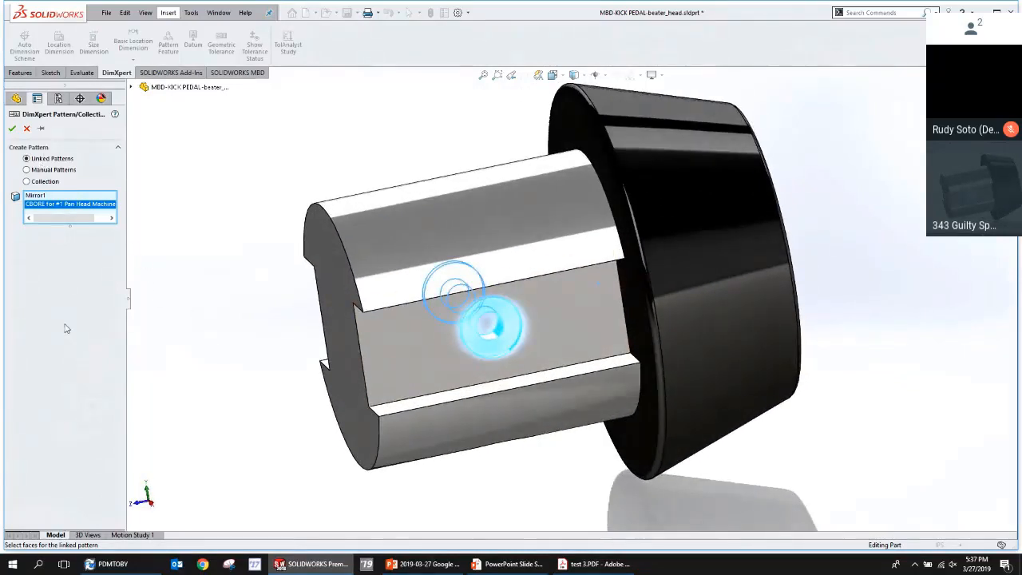
pyautogui.click(12, 129)
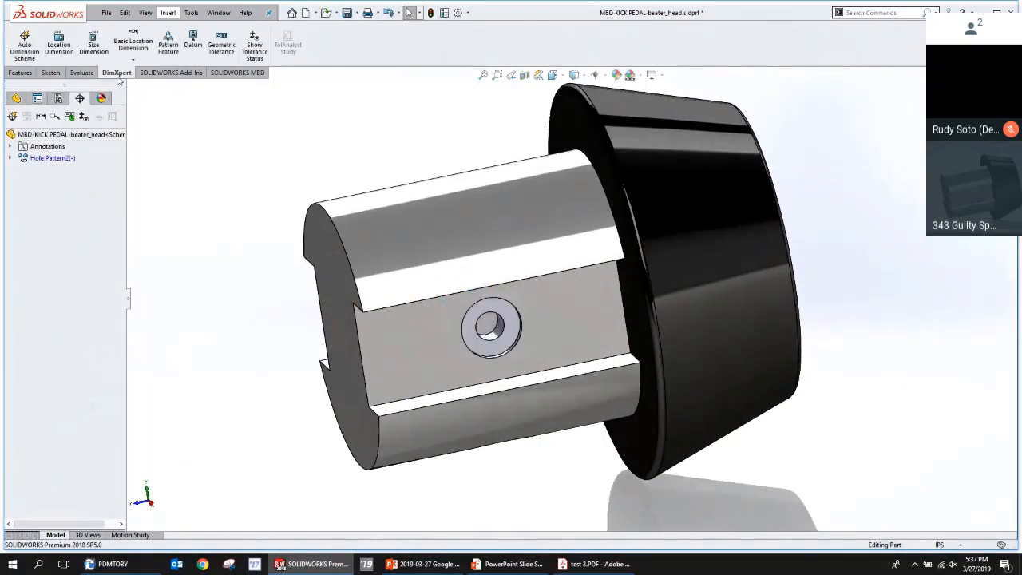
# Add a DimXpert size dimension to the counterbored hole pattern and place its callout below the black head.
pyautogui.click(97, 47)
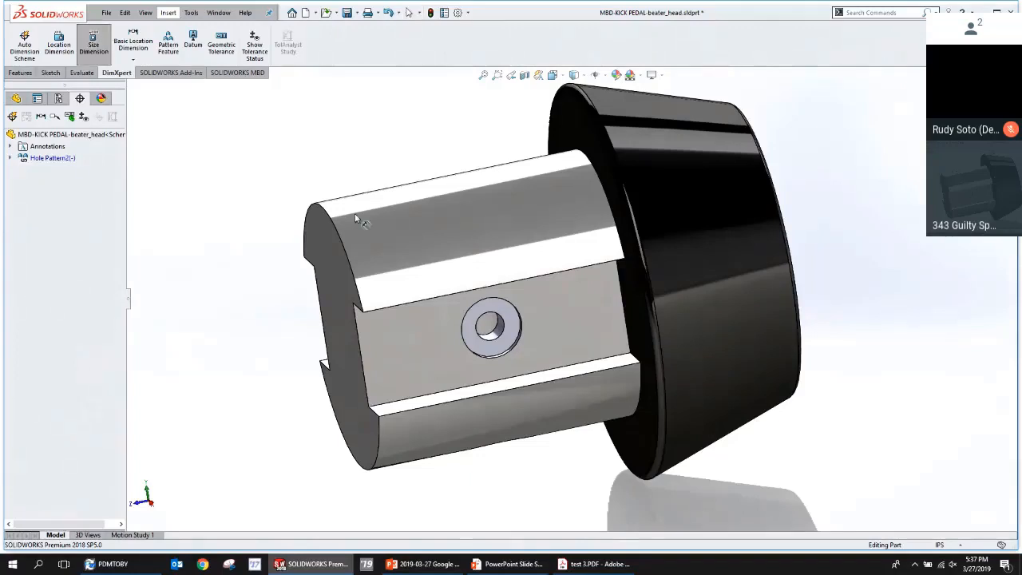
pyautogui.click(510, 339)
pyautogui.scroll(1, 638, 439)
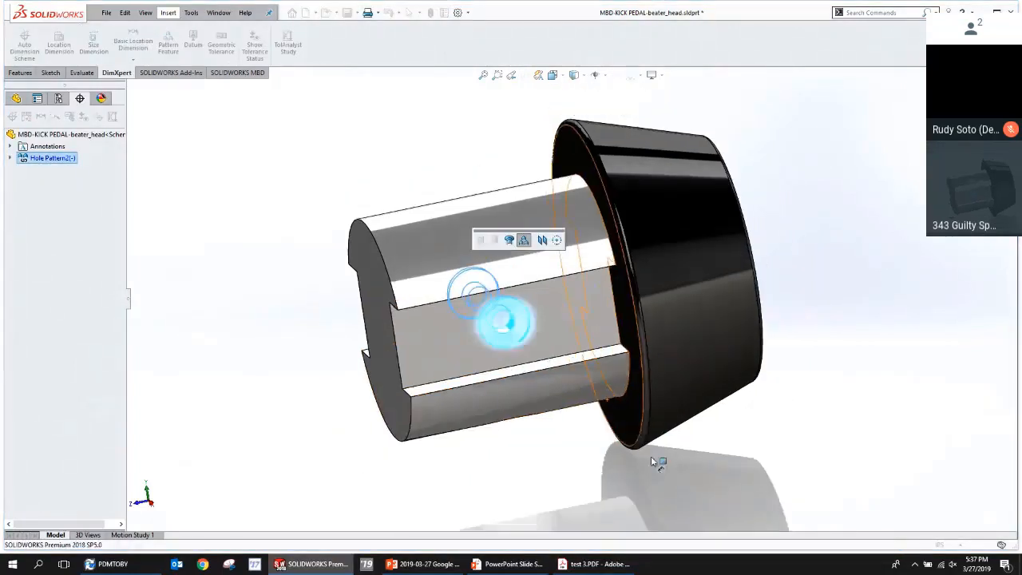
pyautogui.click(696, 483)
pyautogui.press('Escape')
pyautogui.scroll(-5, 683, 501)
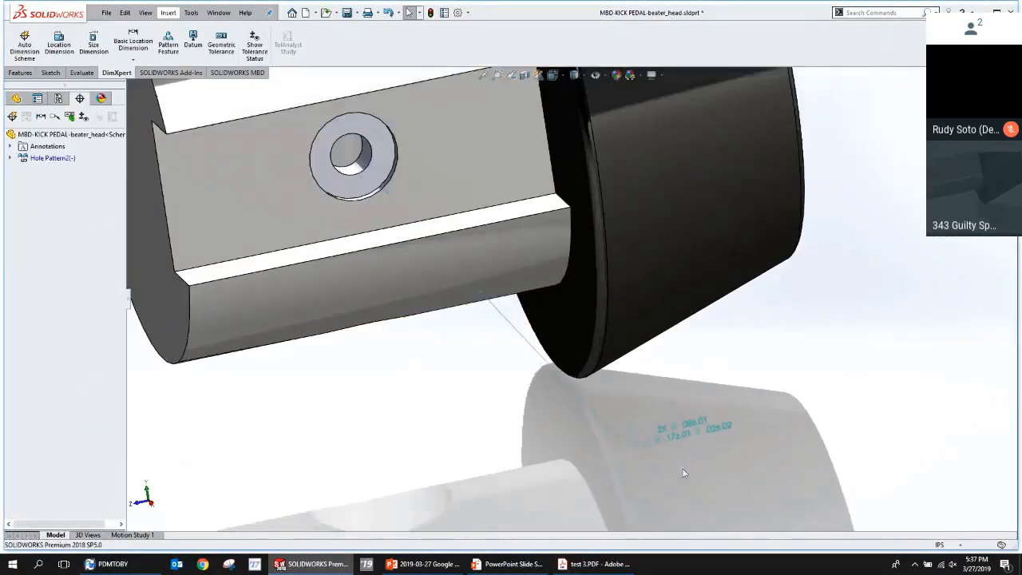
pyautogui.scroll(2, 672, 389)
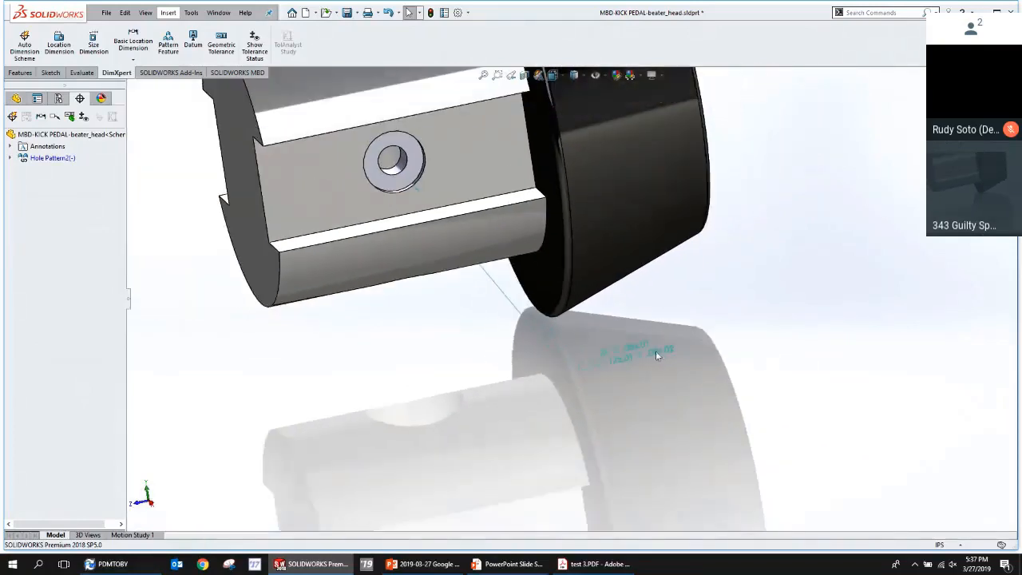
# Turn off displaying annotation text at the same size and set the annotation text scale to 2:3.
pyautogui.click(10, 147)
pyautogui.rightClick(42, 147)
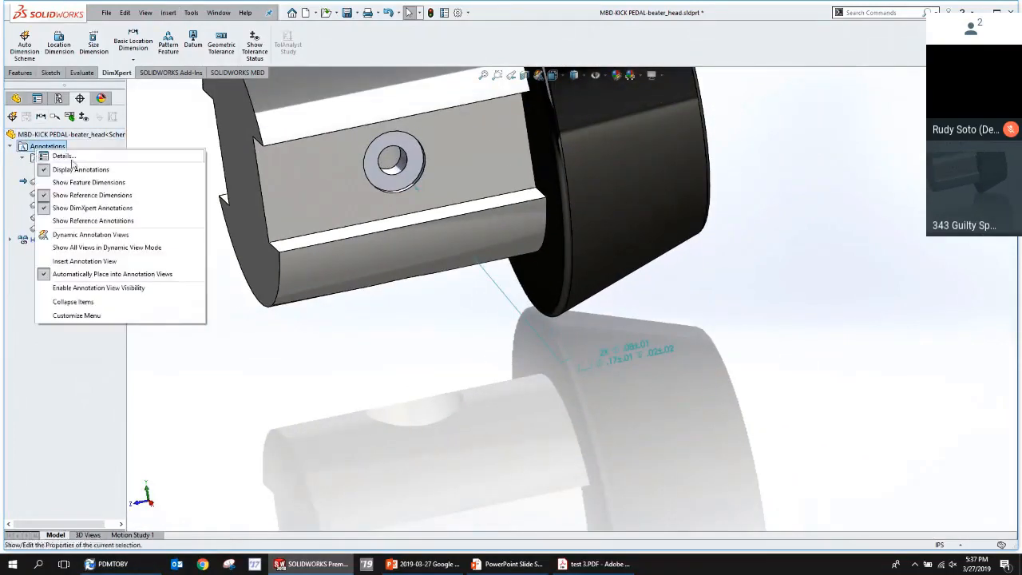
pyautogui.click(64, 156)
pyautogui.click(462, 263)
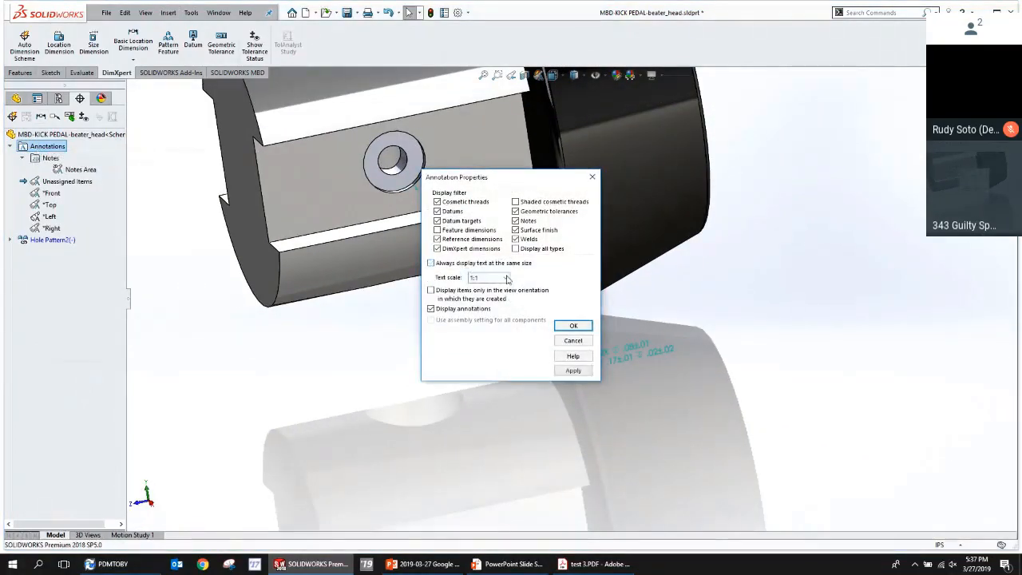
pyautogui.click(499, 277)
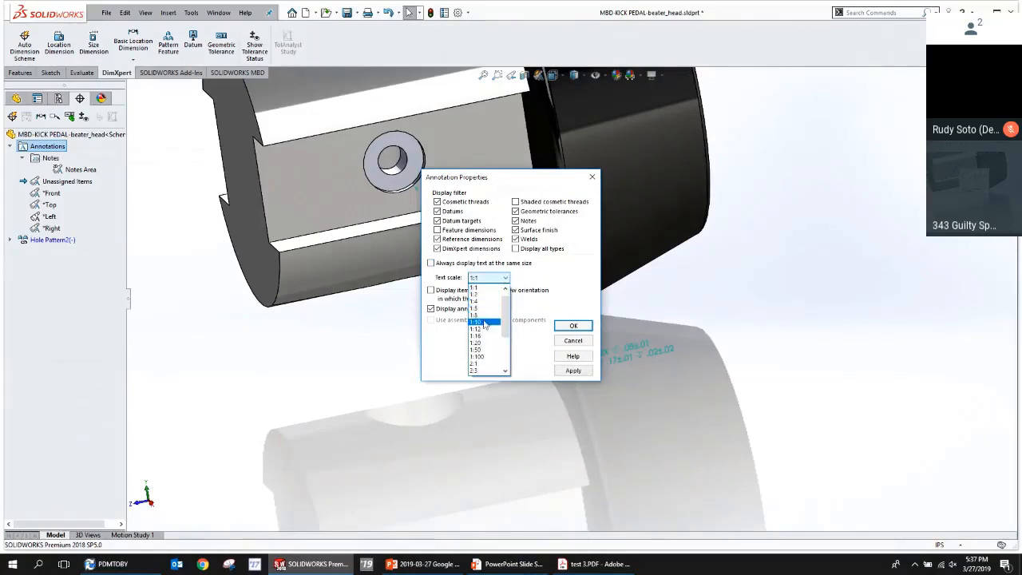
pyautogui.click(476, 370)
pyautogui.click(559, 325)
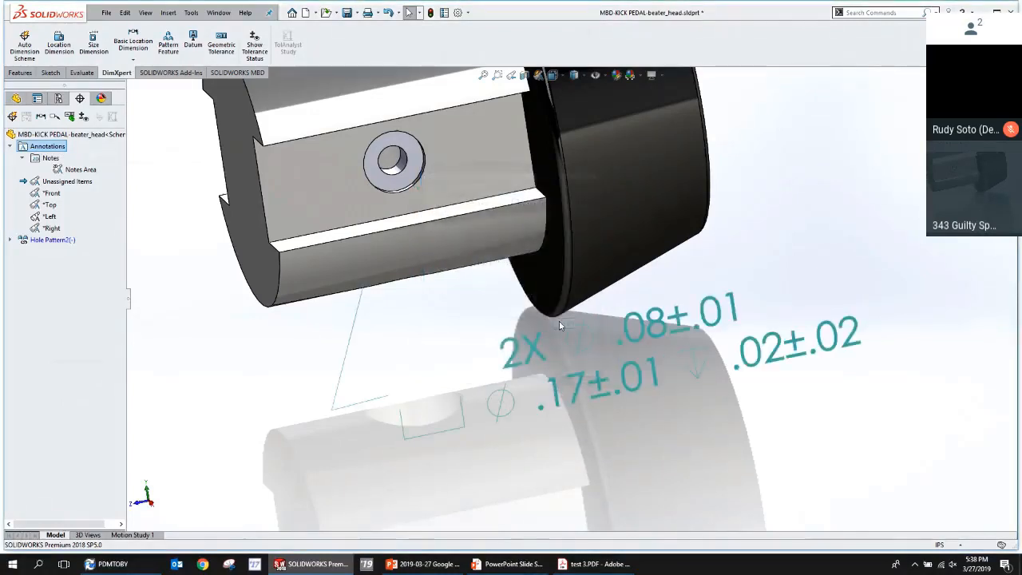
# Reopen the annotation properties to review the text scale choices and keep 2:3.
pyautogui.rightClick(51, 147)
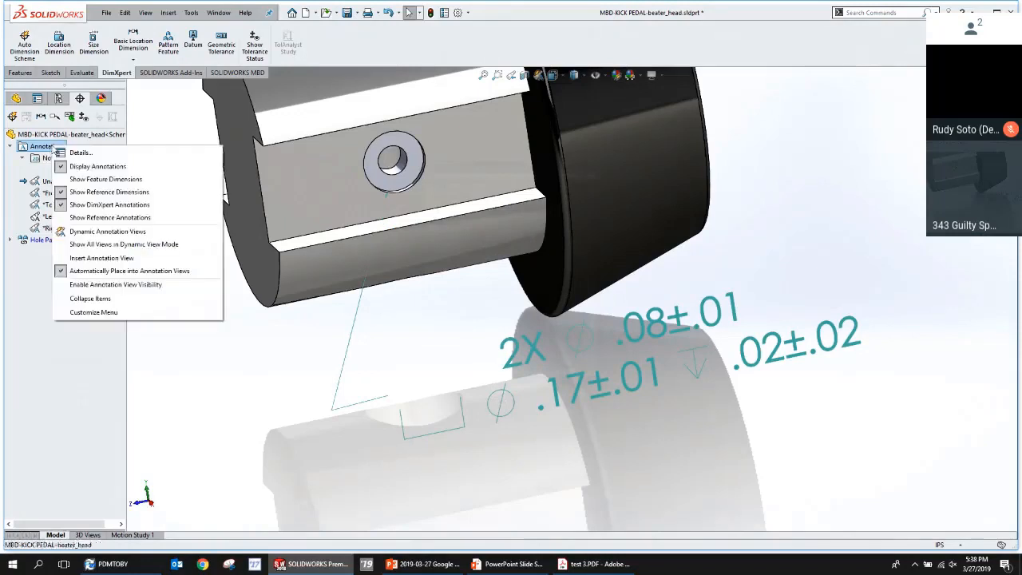
pyautogui.click(92, 152)
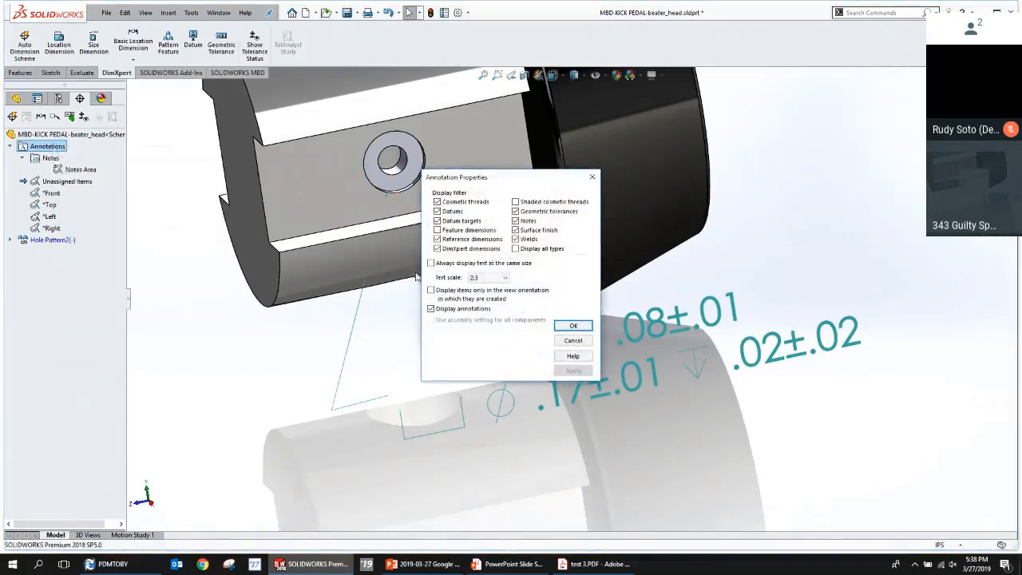
pyautogui.click(495, 278)
pyautogui.click(480, 297)
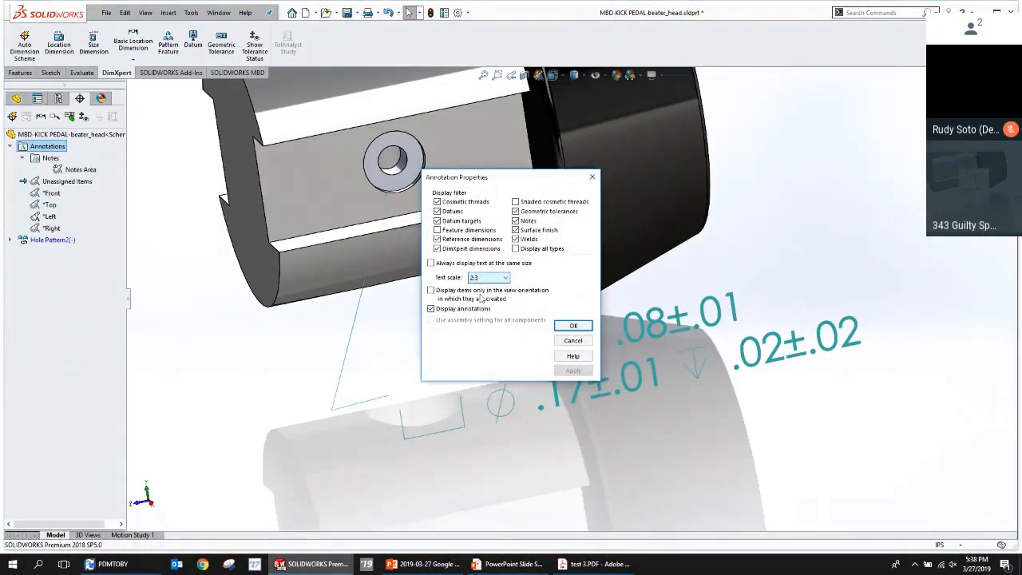
pyautogui.click(573, 325)
# Move the 2X hole callout away from the part to the open space beyond the black head.
pyautogui.scroll(4, 561, 330)
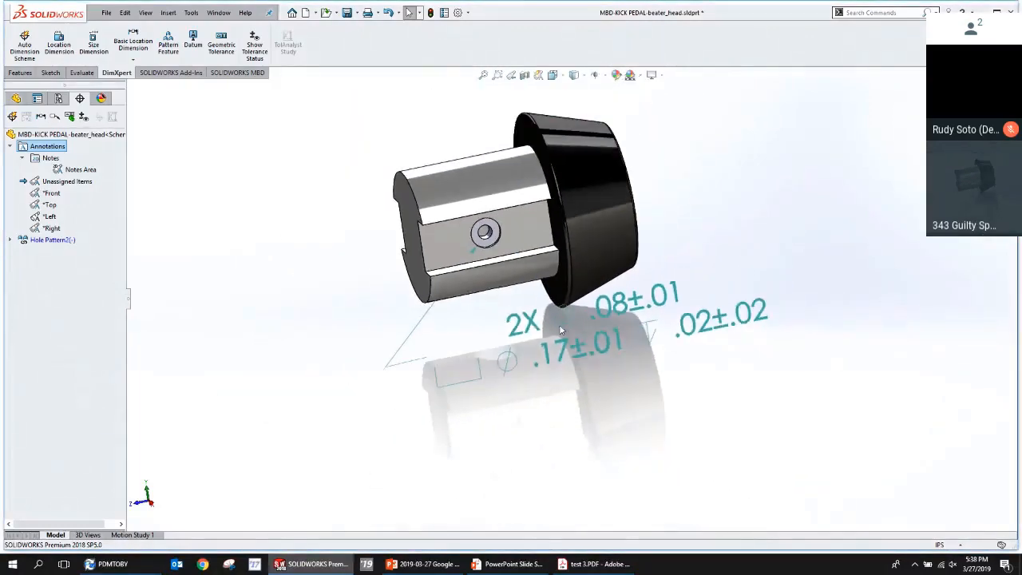
pyautogui.moveTo(561, 329); pyautogui.dragTo(771, 350)
pyautogui.click(321, 221)
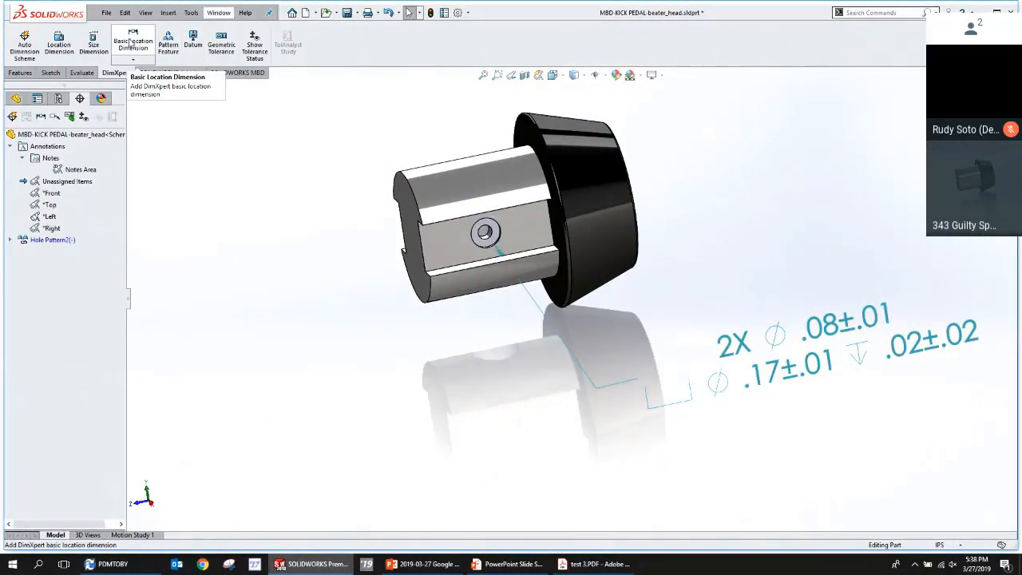
# Add a basic location dimension between the shank's end face and the head's outer end face, placing it above the part.
pyautogui.click(132, 43)
pyautogui.click(411, 232)
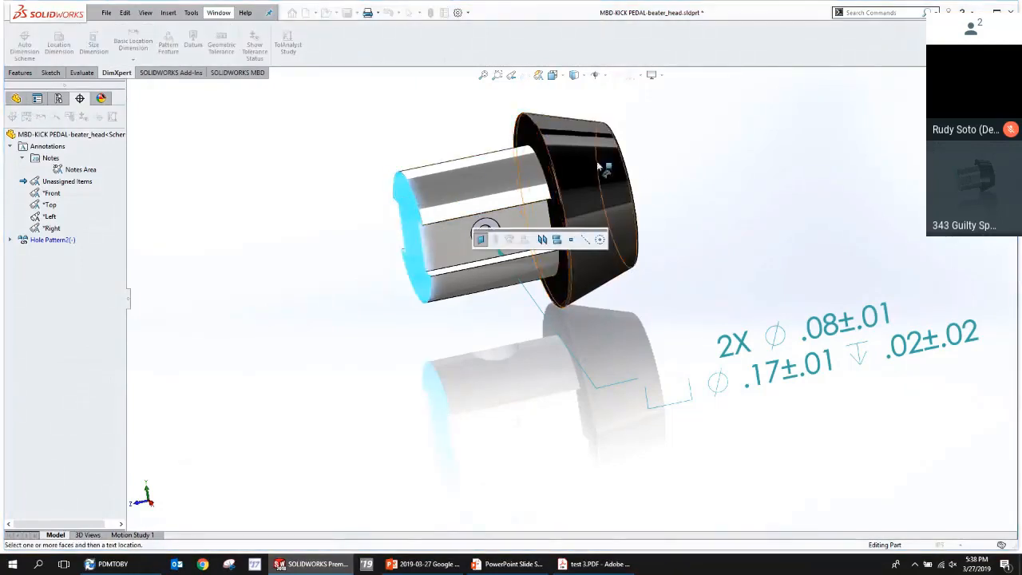
pyautogui.moveTo(598, 166); pyautogui.dragTo(575, 209, button='middle')
pyautogui.click(596, 203)
pyautogui.scroll(3, 559, 182)
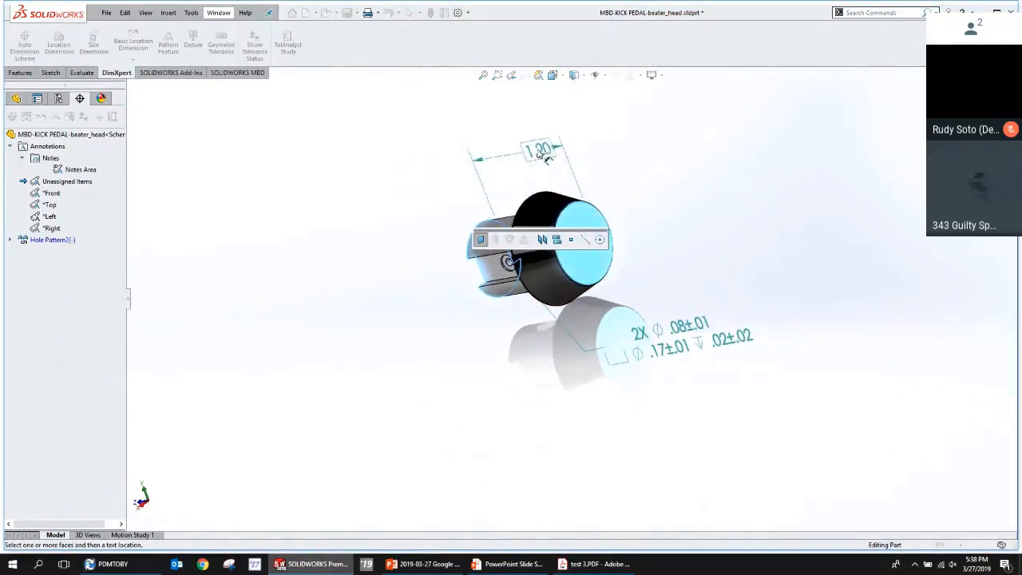
pyautogui.click(525, 153)
pyautogui.moveTo(502, 234); pyautogui.dragTo(523, 225, button='middle')
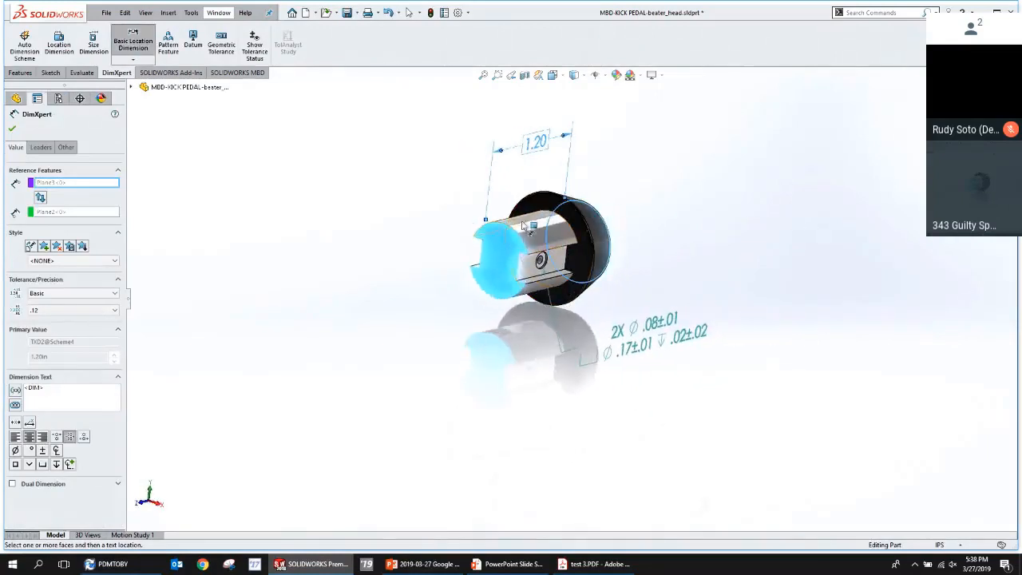
# Add a location dimension from the shank's end face to the head's shoulder face, placing its text above and beside the shank.
pyautogui.click(63, 51)
pyautogui.click(506, 258)
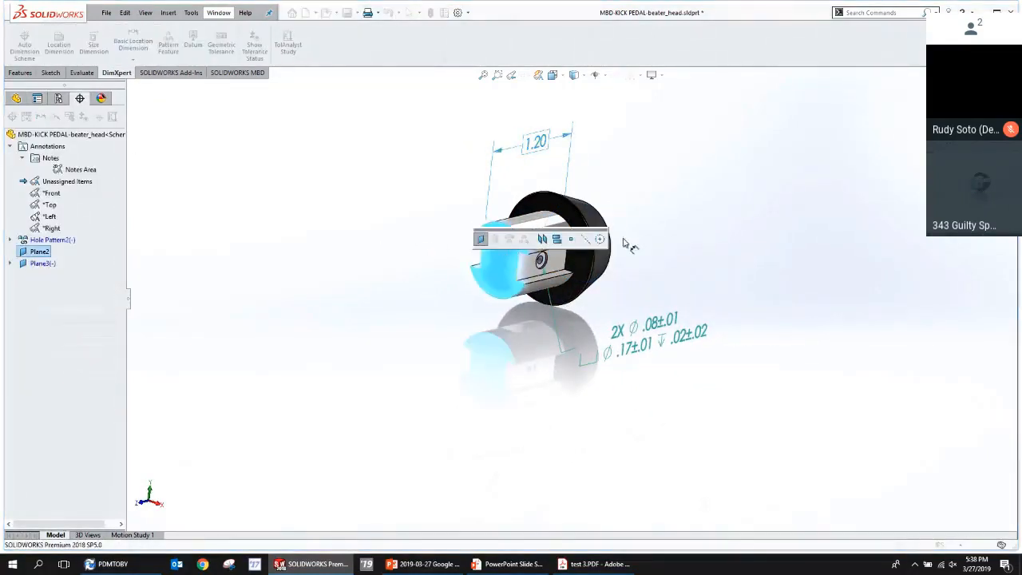
pyautogui.click(583, 275)
pyautogui.click(446, 190)
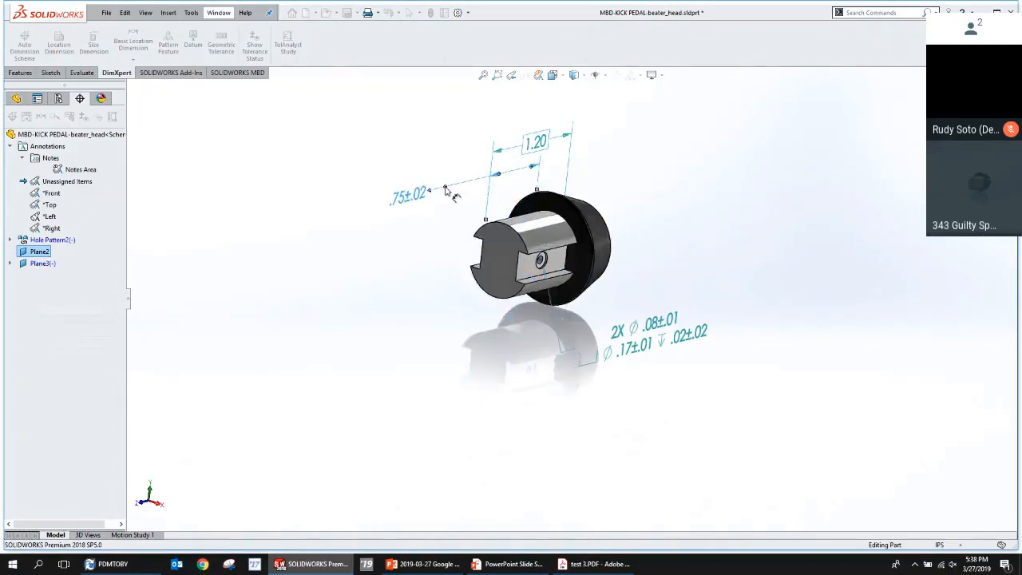
# Add a location dimension from the shank's end face to the counterbored hole, placing it below the shank.
pyautogui.scroll(-5, 540, 264)
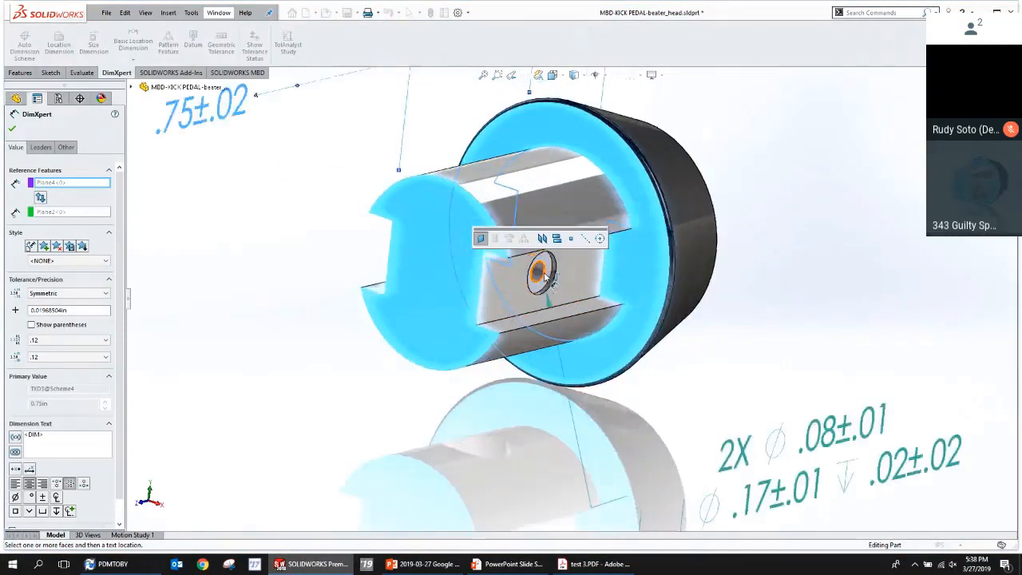
pyautogui.scroll(-3, 545, 277)
pyautogui.click(546, 280)
pyautogui.scroll(3, 547, 282)
pyautogui.click(414, 476)
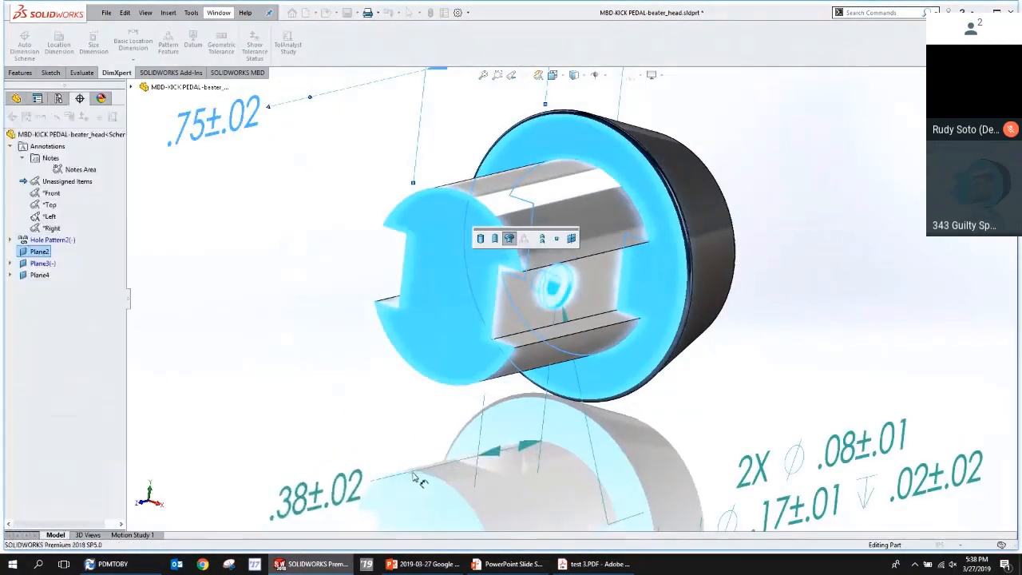
# Display the part's DimXpert tolerance status to examine which faces are constrained, and turn the display off again.
pyautogui.click(12, 129)
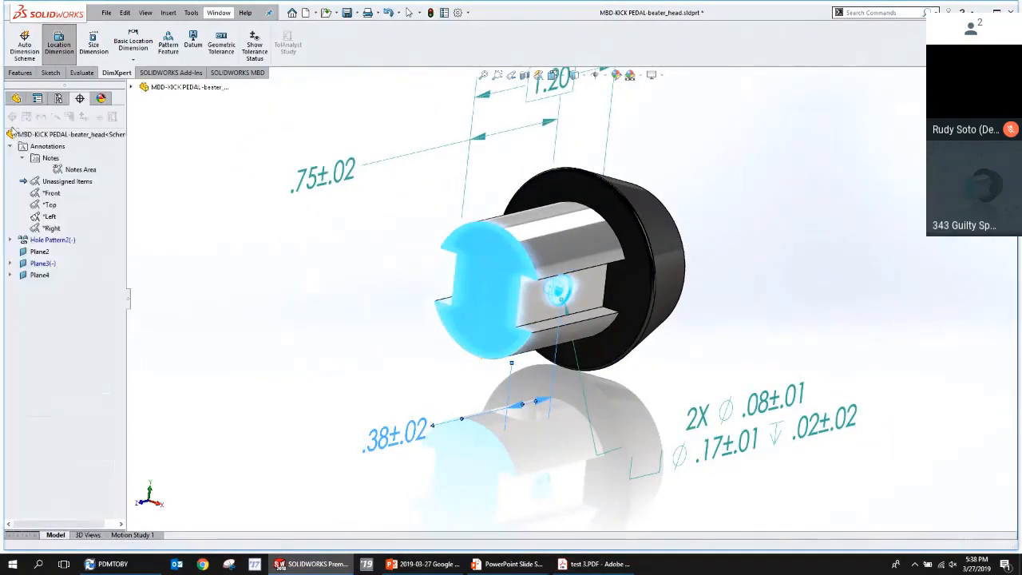
pyautogui.click(83, 117)
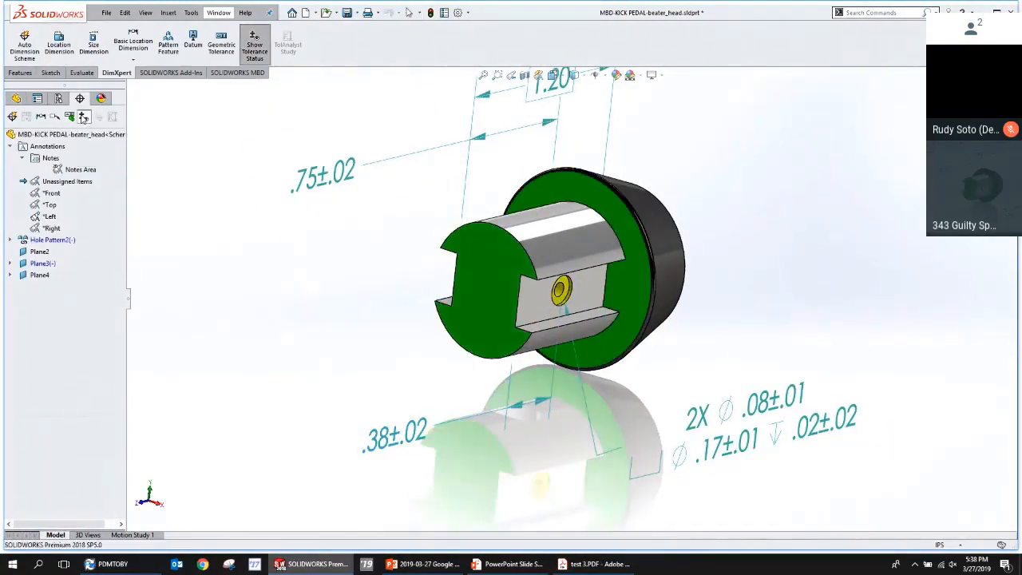
pyautogui.moveTo(375, 275); pyautogui.dragTo(444, 300, button='middle')
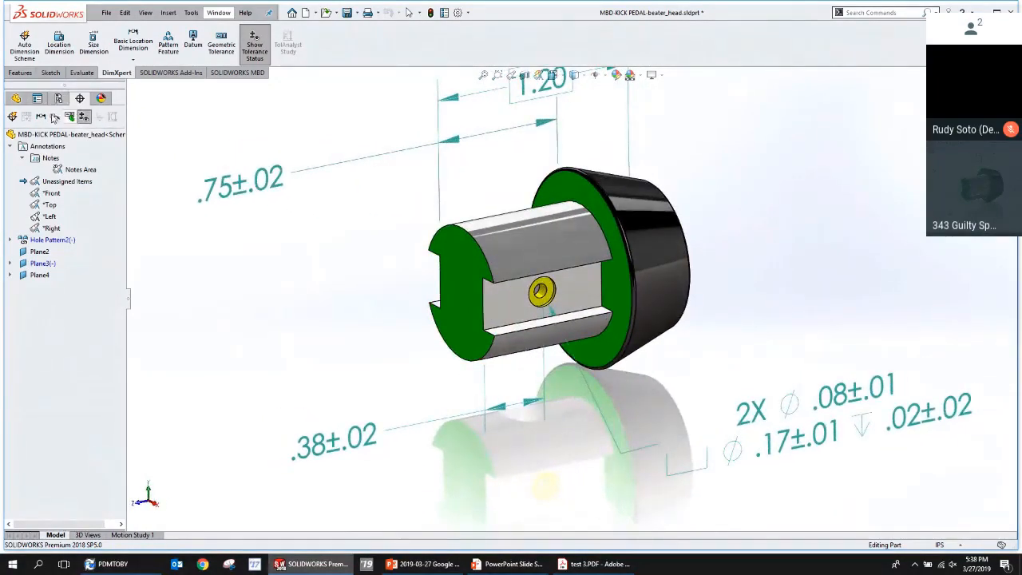
pyautogui.click(83, 117)
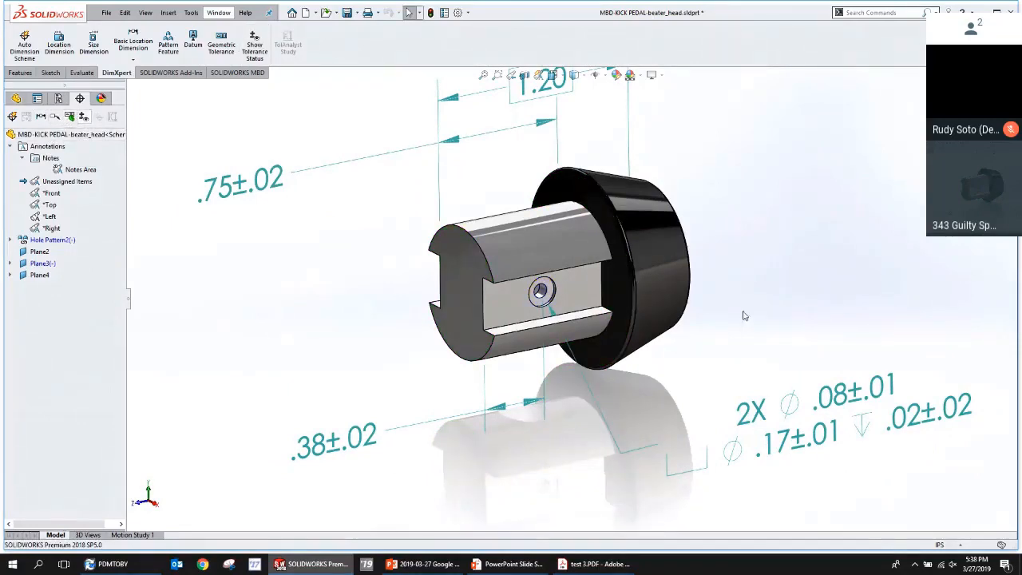
# Add a size dimension for the cone angle of the black head's tapered face, placing it beyond the head's outer end.
pyautogui.moveTo(741, 314); pyautogui.dragTo(647, 305, button='middle')
pyautogui.scroll(-4, 622, 252)
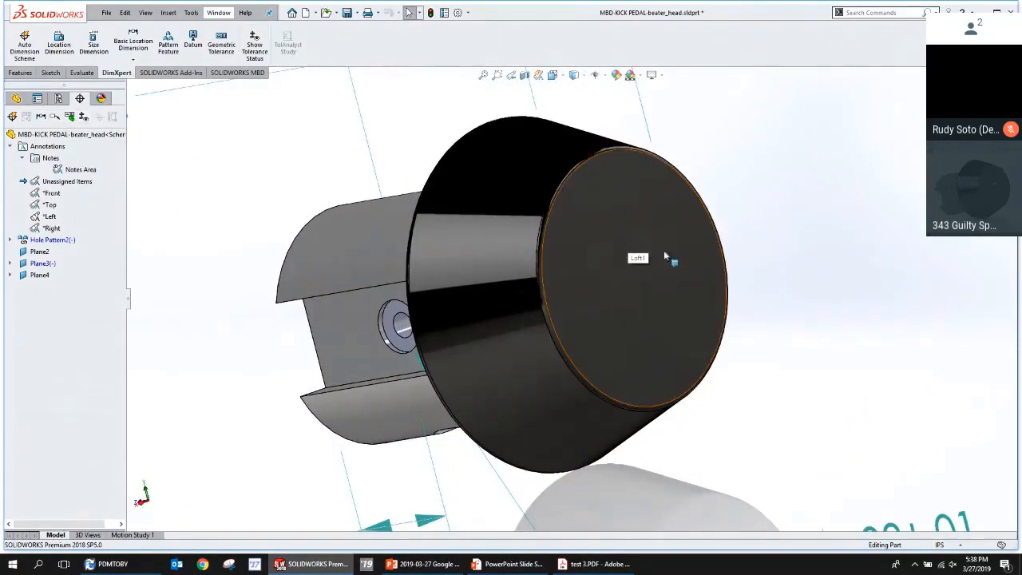
pyautogui.click(94, 44)
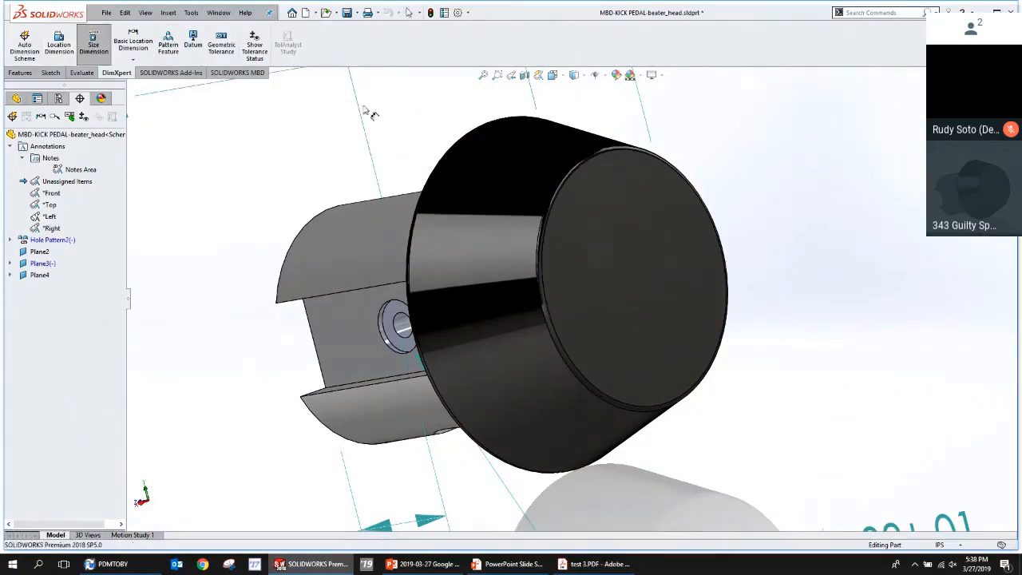
pyautogui.click(518, 176)
pyautogui.scroll(3, 730, 240)
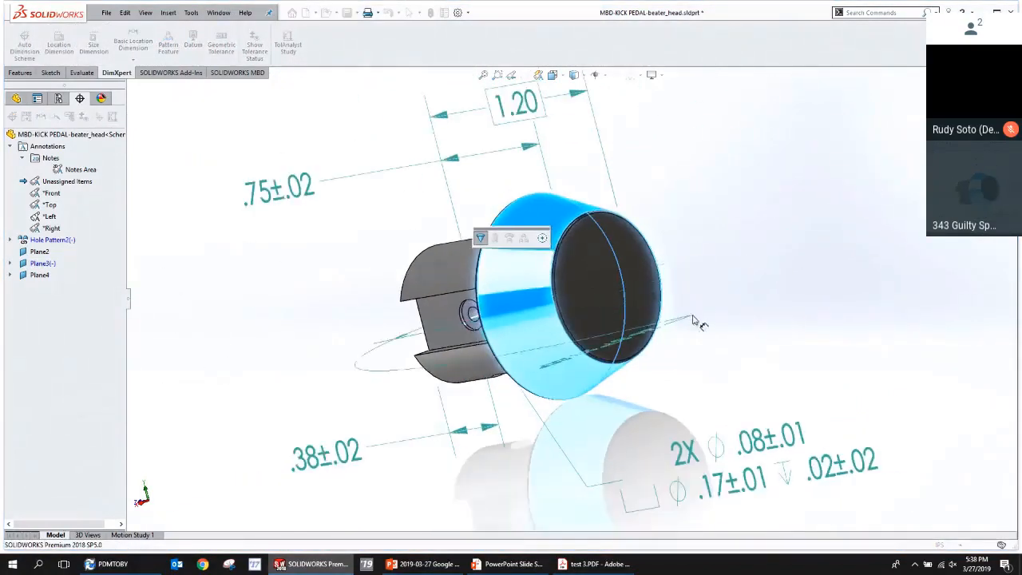
pyautogui.moveTo(695, 319); pyautogui.dragTo(762, 324, button='middle')
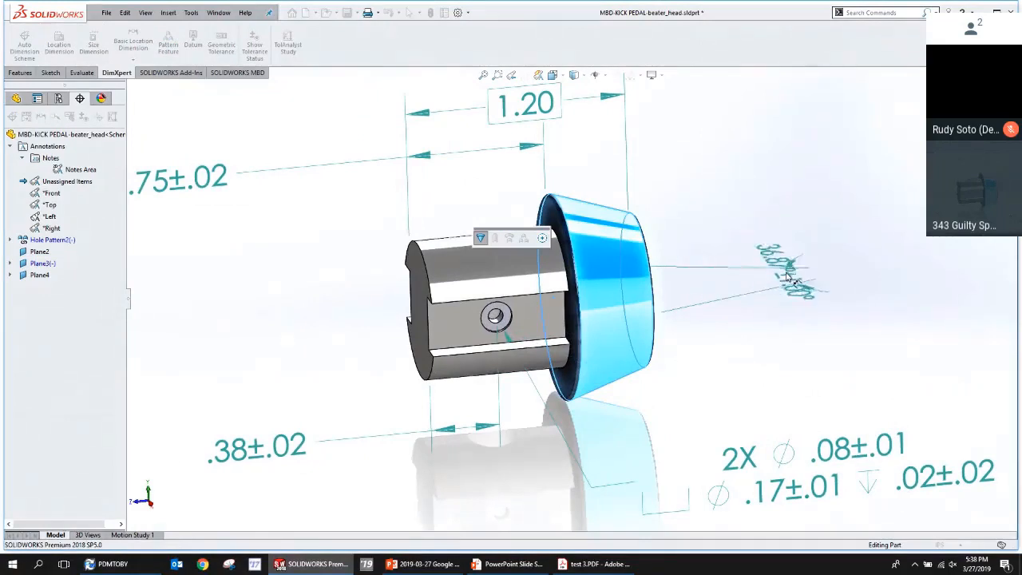
pyautogui.click(726, 303)
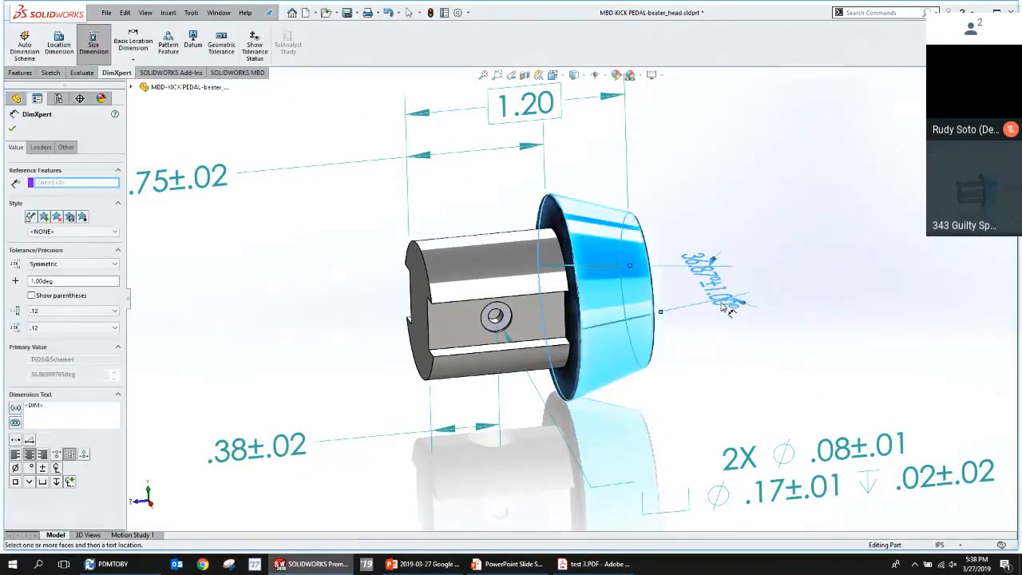
pyautogui.press('Escape')
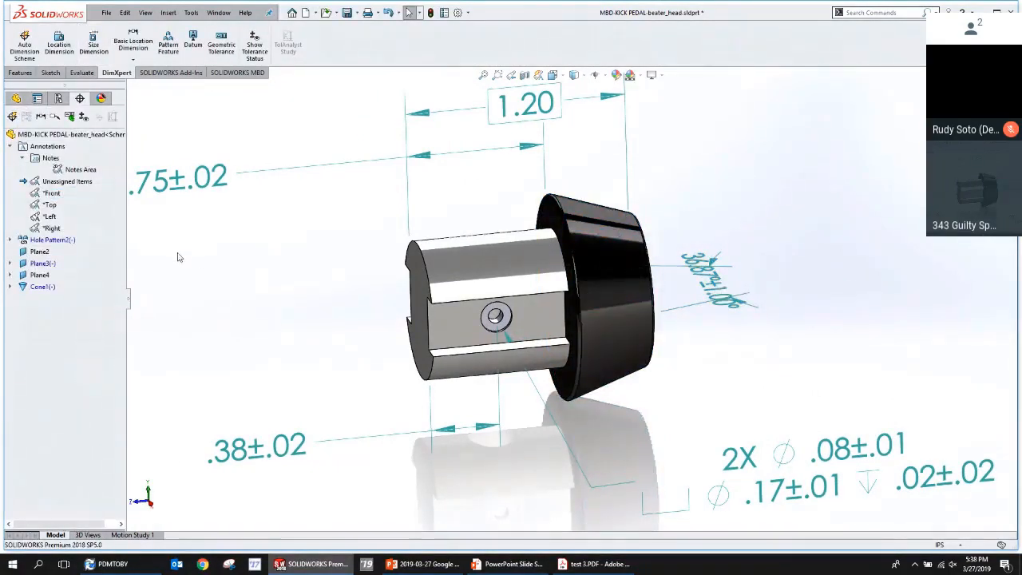
# Activate the *Top annotation view and hide the annotations of the *Right view.
pyautogui.rightClick(46, 194)
pyautogui.click(68, 241)
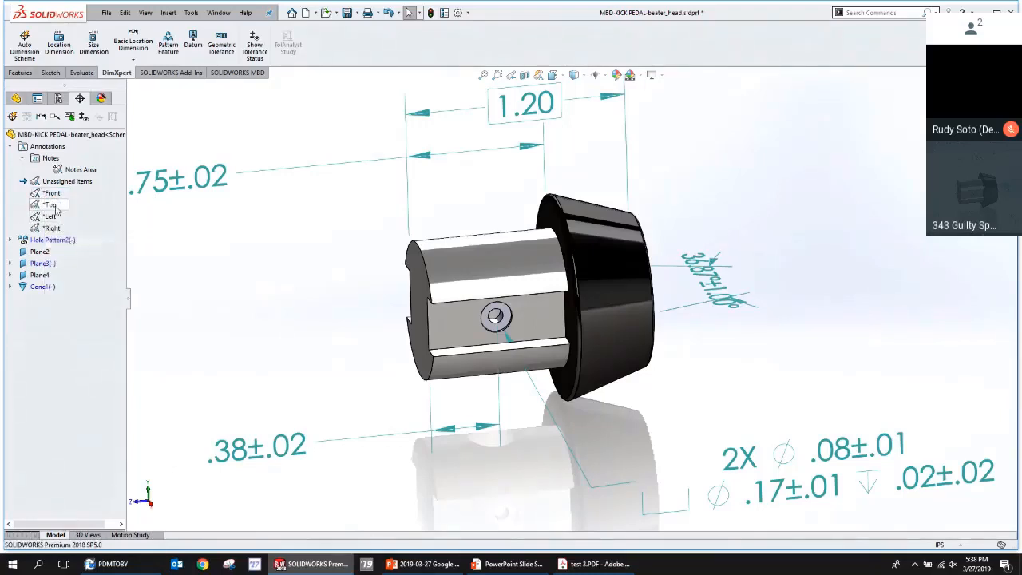
pyautogui.rightClick(57, 210)
pyautogui.click(84, 230)
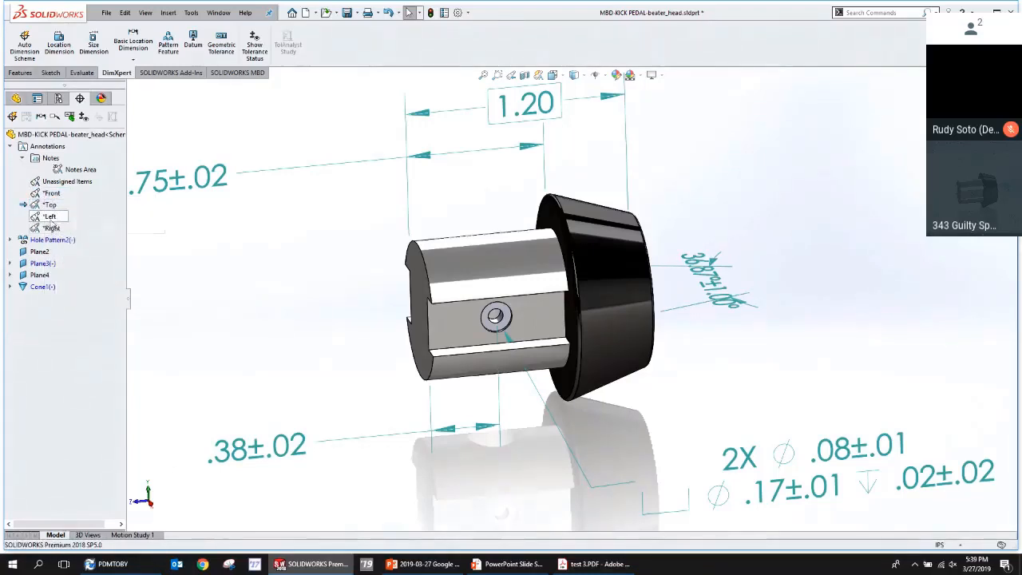
pyautogui.rightClick(56, 229)
pyautogui.click(81, 273)
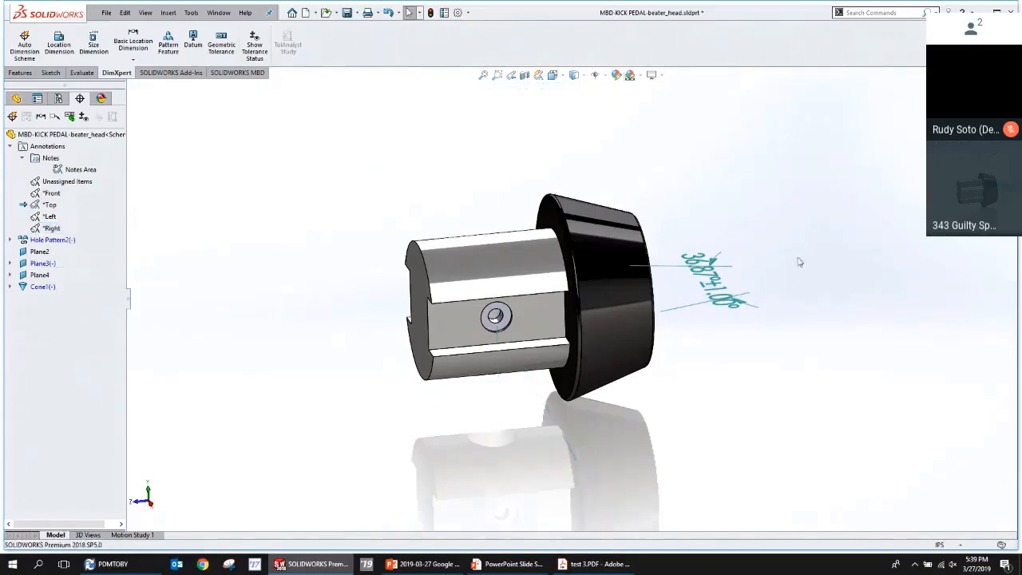
# Move the cone angle dimension to the *Left annotation view.
pyautogui.click(707, 283)
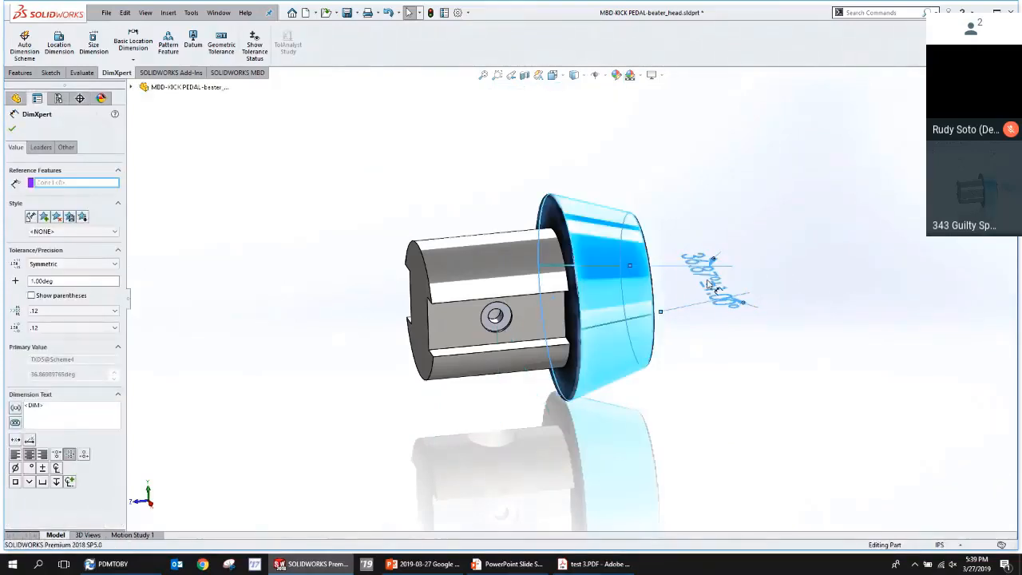
pyautogui.click(707, 284)
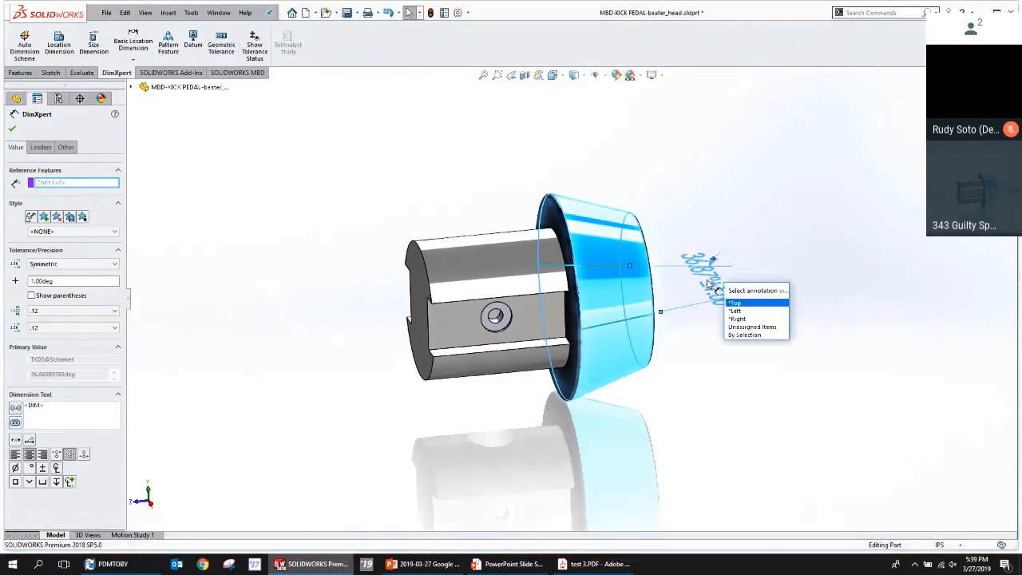
pyautogui.click(735, 310)
pyautogui.press('Escape')
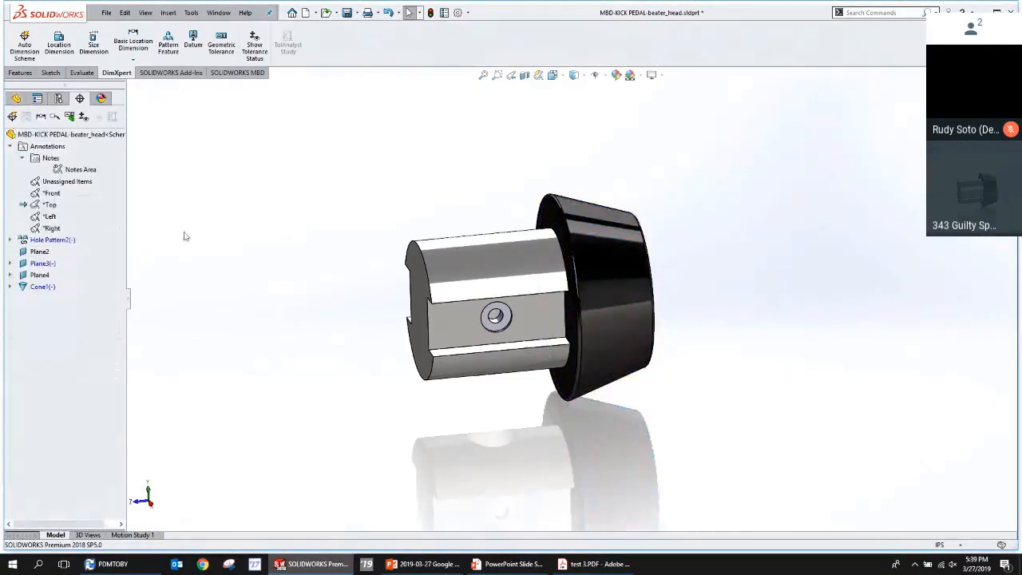
# Activate and reorient to the *Left annotation view, and reposition the cone angle text below and outside the dimension arc.
pyautogui.rightClick(43, 216)
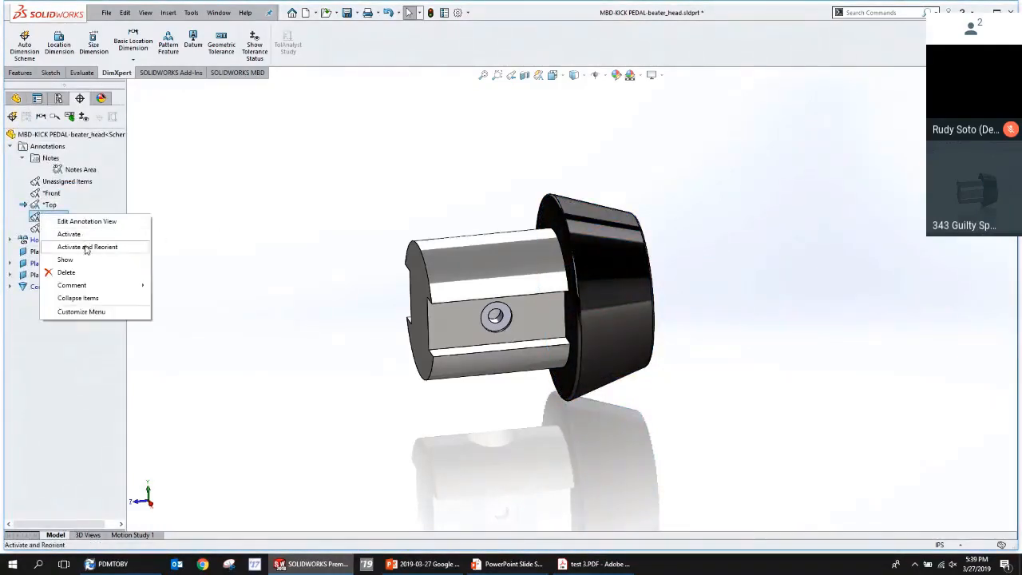
pyautogui.click(85, 245)
pyautogui.moveTo(245, 403); pyautogui.dragTo(353, 375)
pyautogui.click(505, 403)
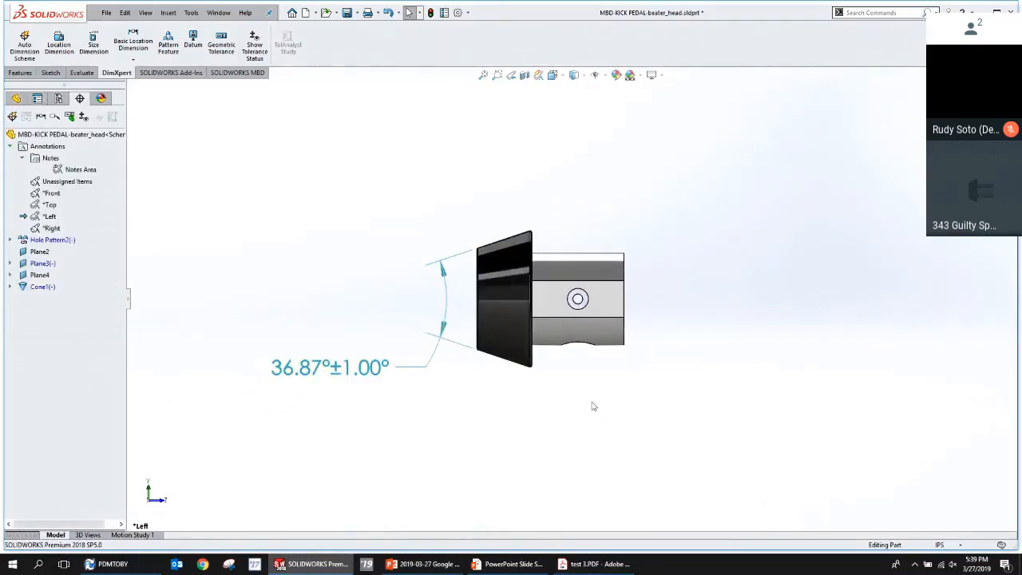
# Add a diameter size dimension to the intersect circle between the head's outer end face and tapered face, placing it above the head's end.
pyautogui.moveTo(589, 397); pyautogui.dragTo(508, 276, button='middle')
pyautogui.scroll(-5, 508, 276)
pyautogui.click(487, 228)
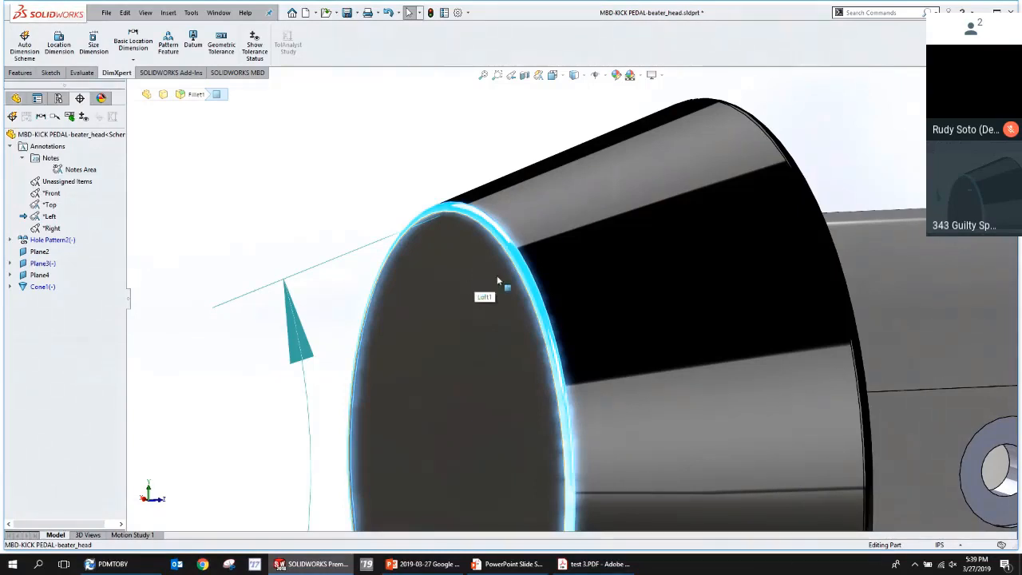
pyautogui.scroll(3, 497, 275)
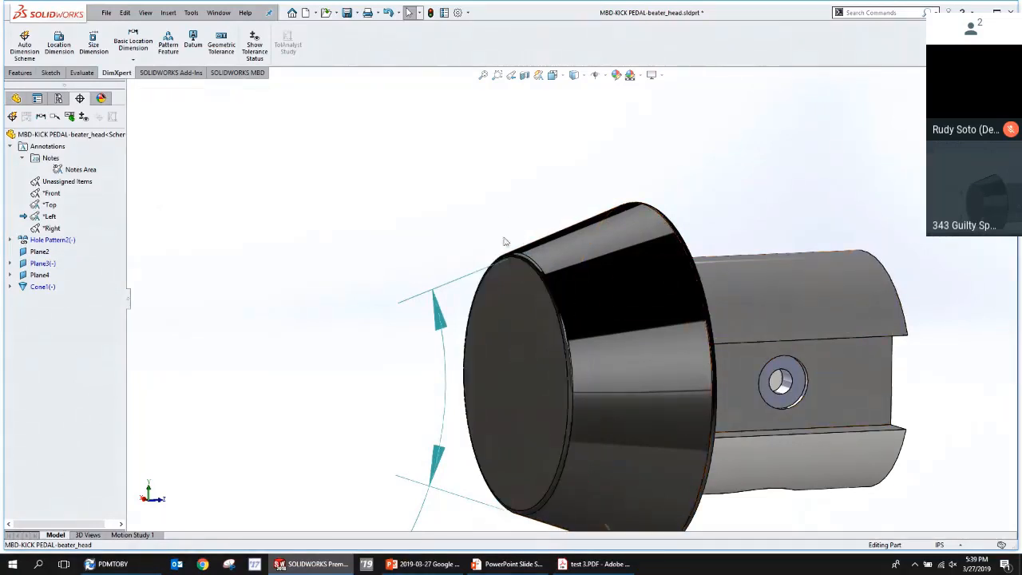
pyautogui.click(94, 48)
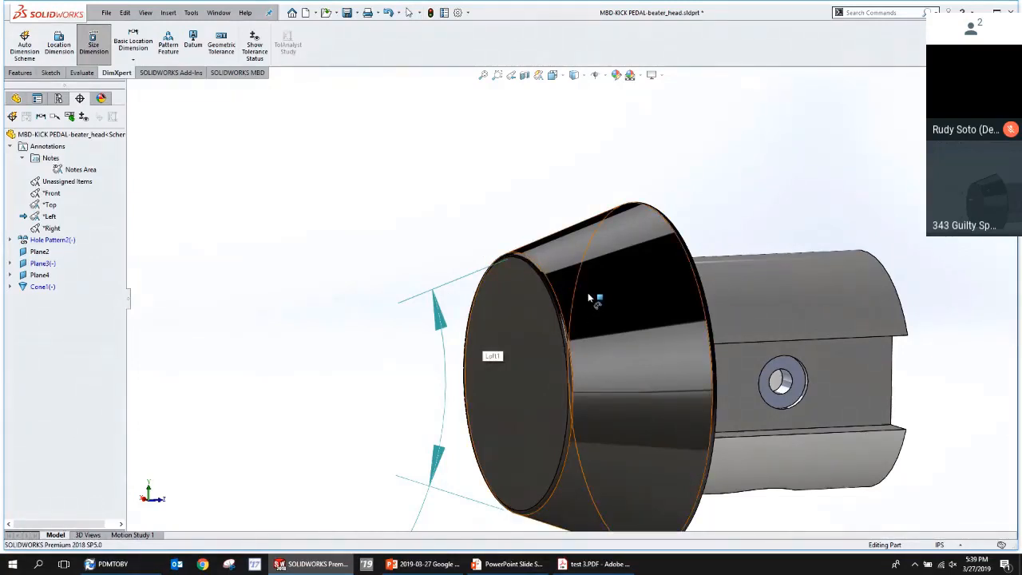
pyautogui.click(530, 321)
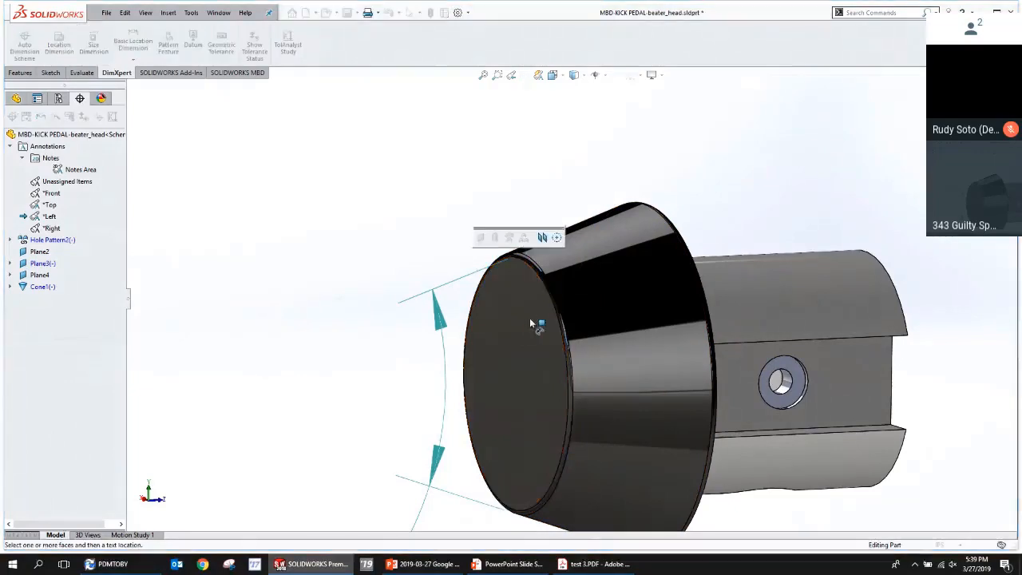
pyautogui.click(556, 239)
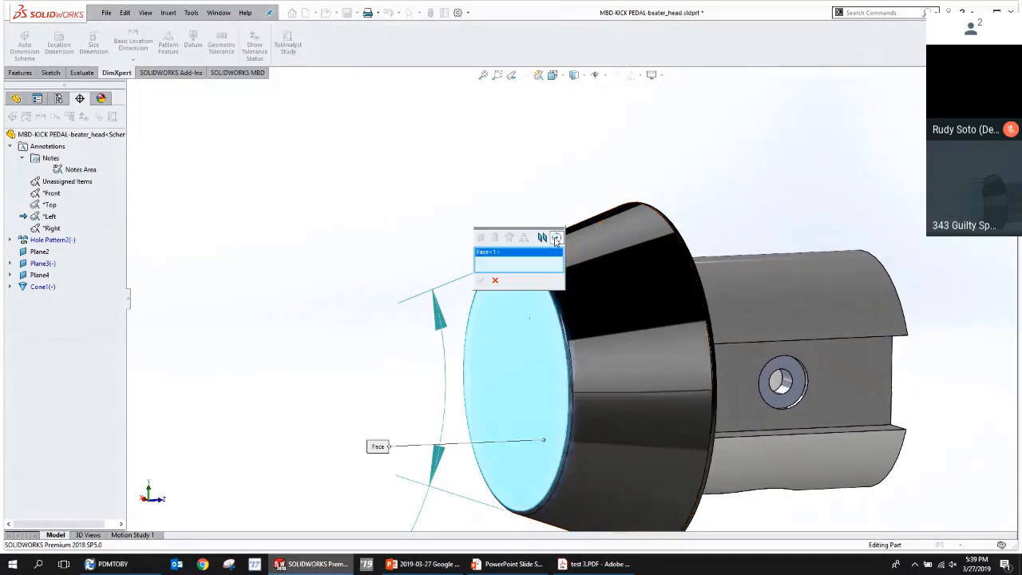
pyautogui.click(638, 272)
pyautogui.click(479, 280)
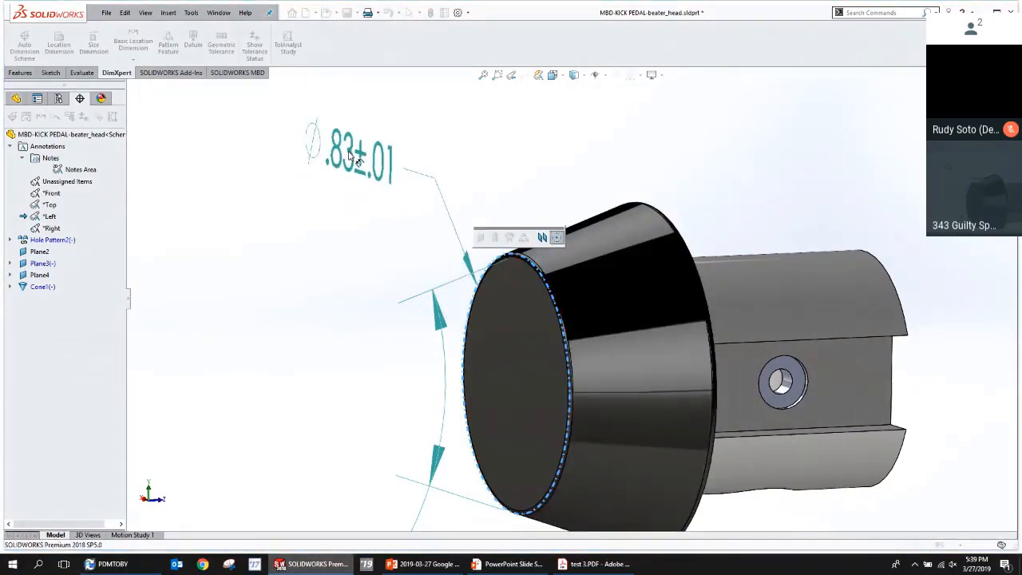
pyautogui.click(352, 155)
pyautogui.press('Escape')
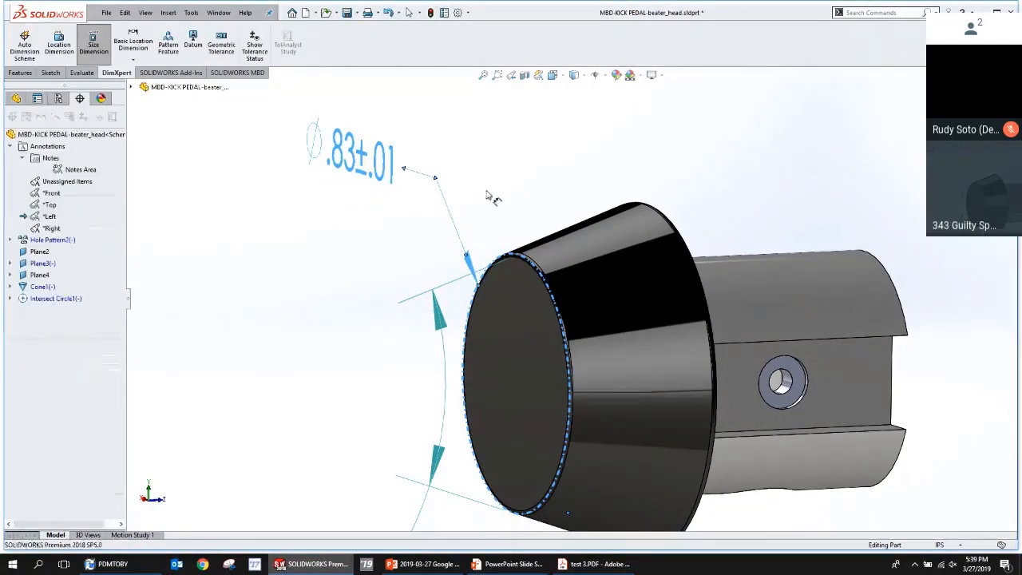
# Examine the head's diameter and cone angle dimensions from both ends of the part.
pyautogui.moveTo(495, 197); pyautogui.dragTo(536, 315, button='middle')
pyautogui.press('Return')
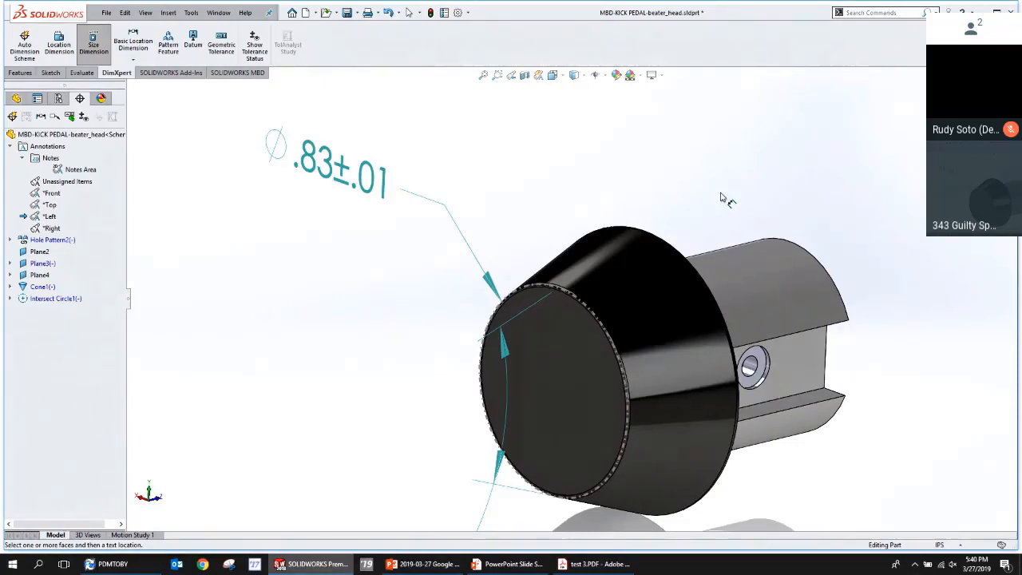
pyautogui.scroll(2, 794, 285)
pyautogui.scroll(1, 666, 383)
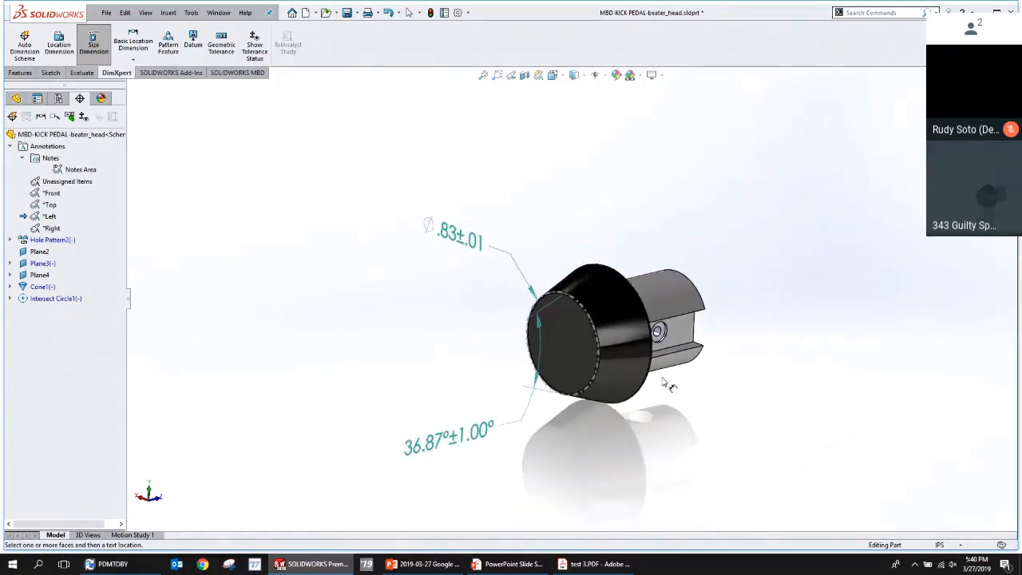
pyautogui.scroll(1, 613, 249)
pyautogui.moveTo(415, 368); pyautogui.dragTo(690, 372, button='middle')
pyautogui.scroll(-2, 690, 375)
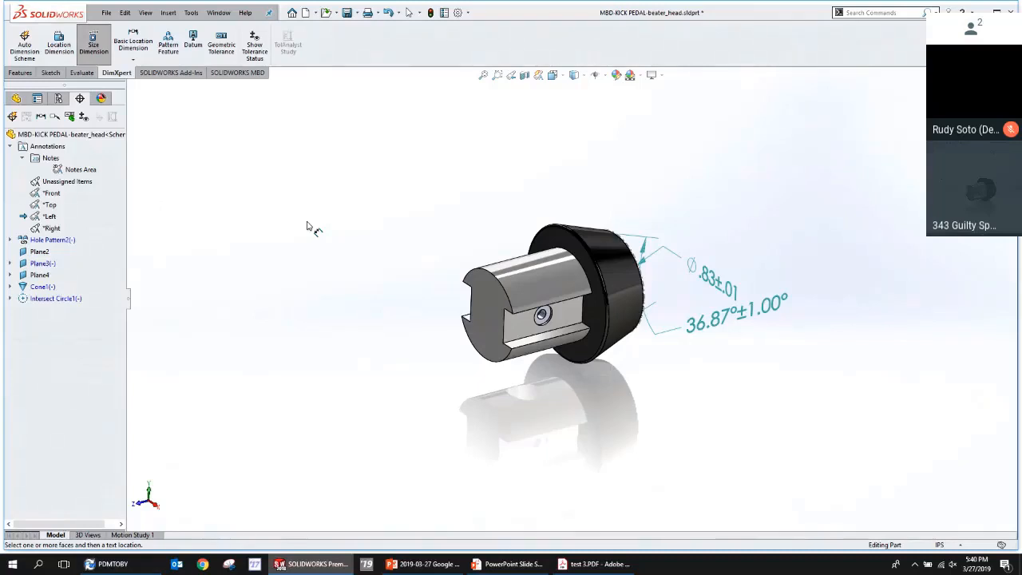
# In File Explorer, browse to 12-MBD Demo, 03-MBD supporting videos and images, and play the video CAMWorks - Tolerance Based Machining (TBM).mp4.
pyautogui.press('super+e')
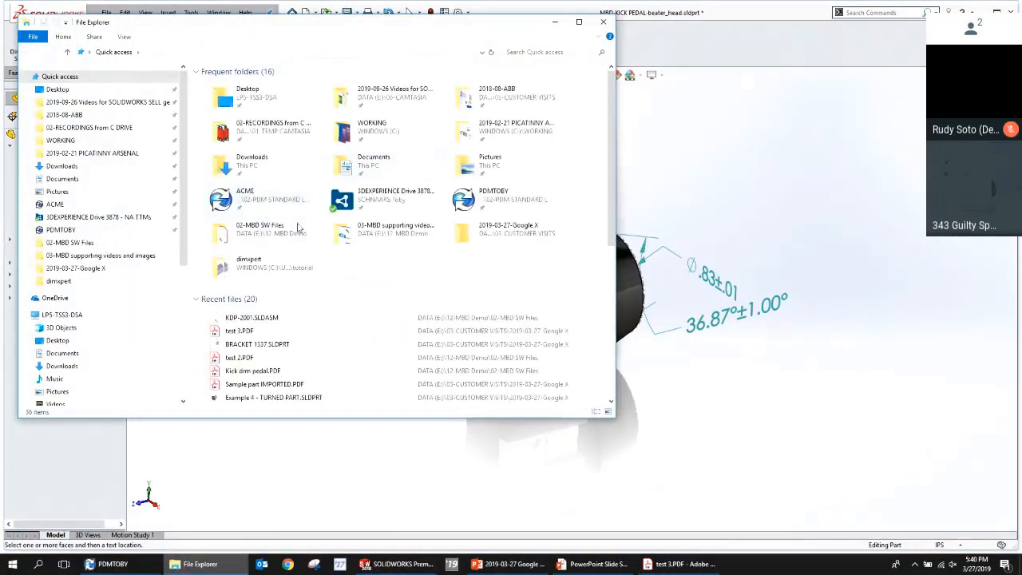
pyautogui.scroll(-2, 95, 200)
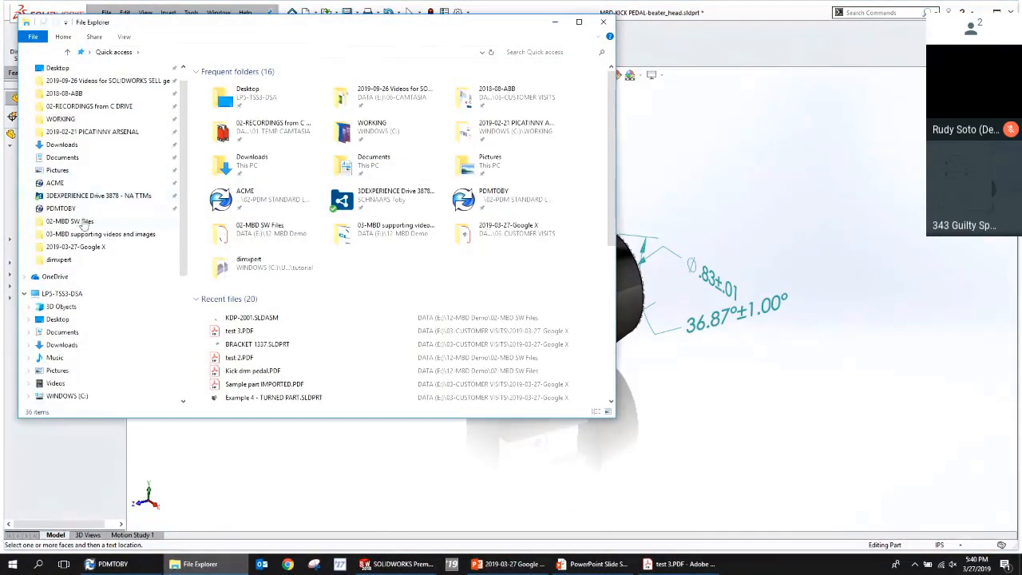
pyautogui.click(88, 222)
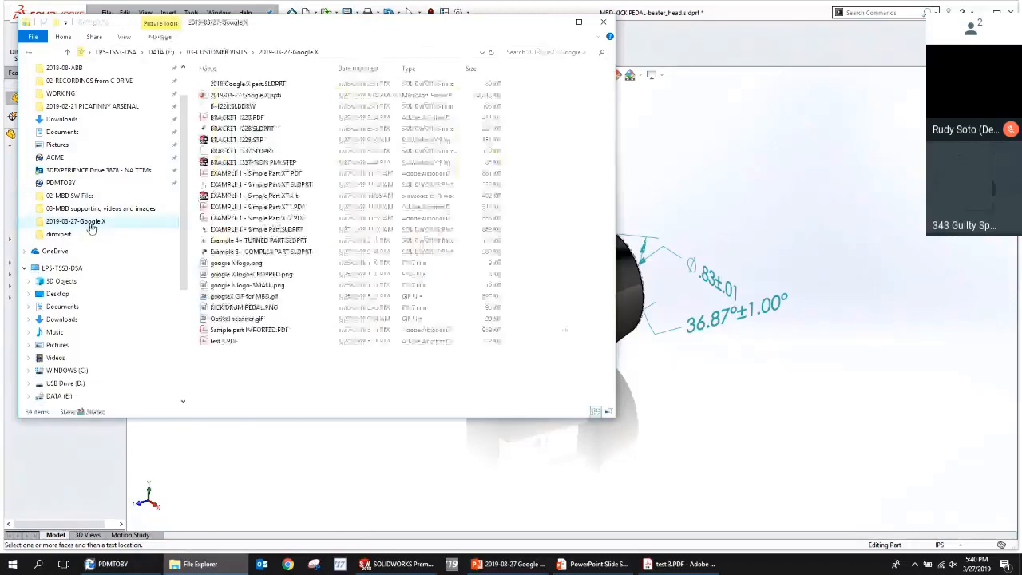
pyautogui.click(213, 52)
pyautogui.click(155, 52)
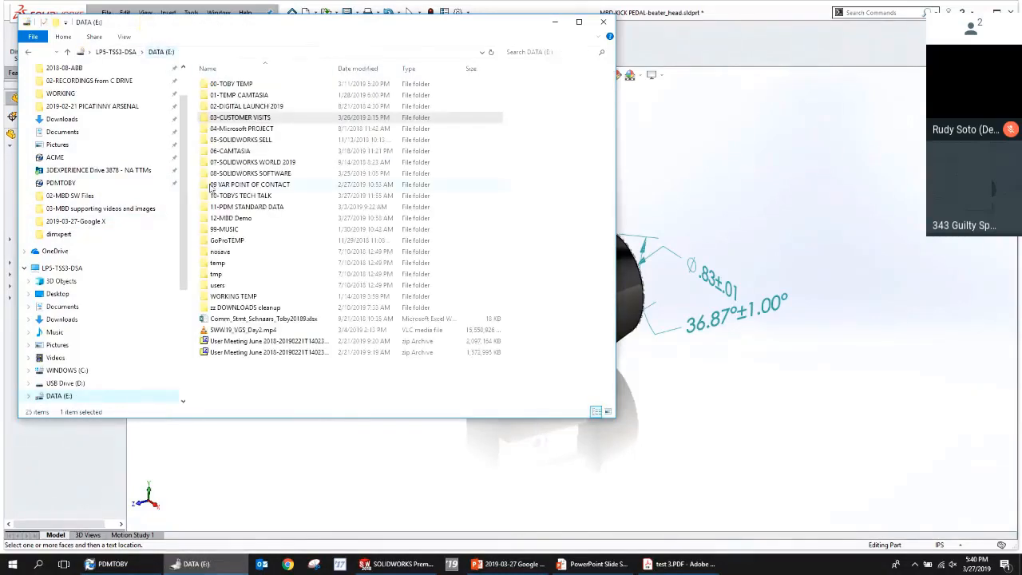
pyautogui.doubleClick(245, 222)
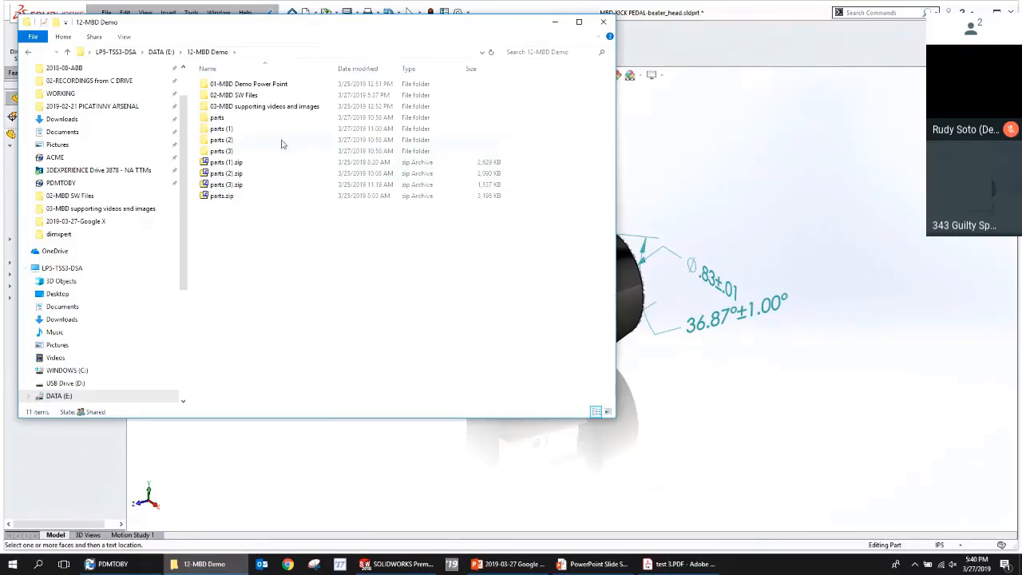
pyautogui.doubleClick(243, 106)
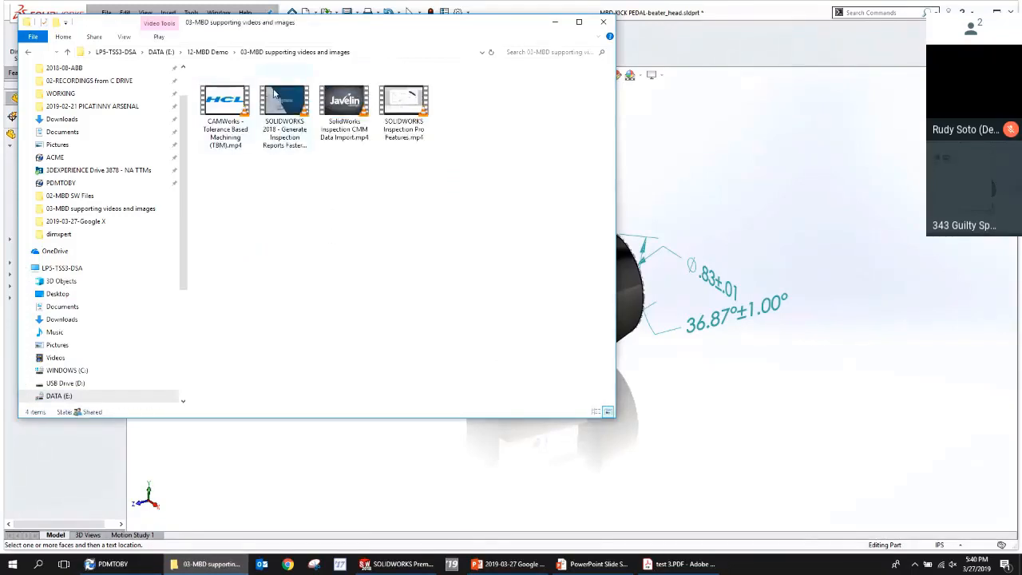
pyautogui.doubleClick(228, 124)
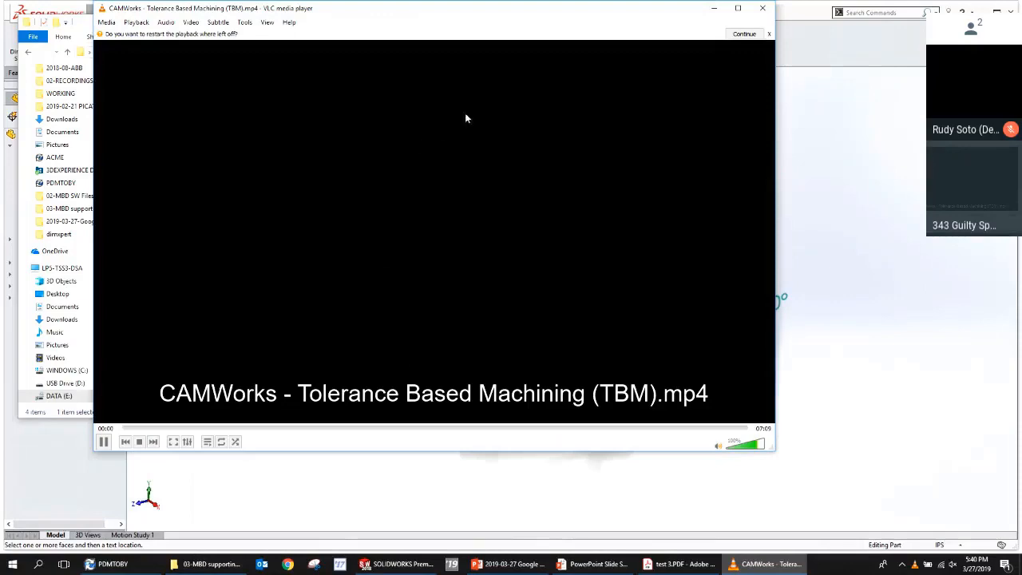
# Show the CAMWorks video full screen and skip ahead to the Tolerance Based Machining settings.
pyautogui.doubleClick(426, 148)
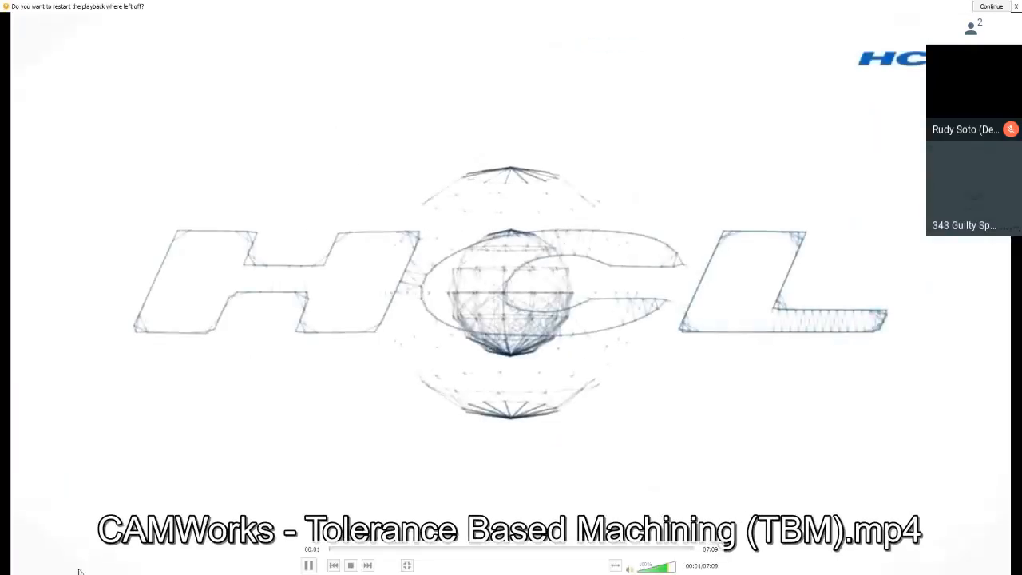
pyautogui.click(364, 550)
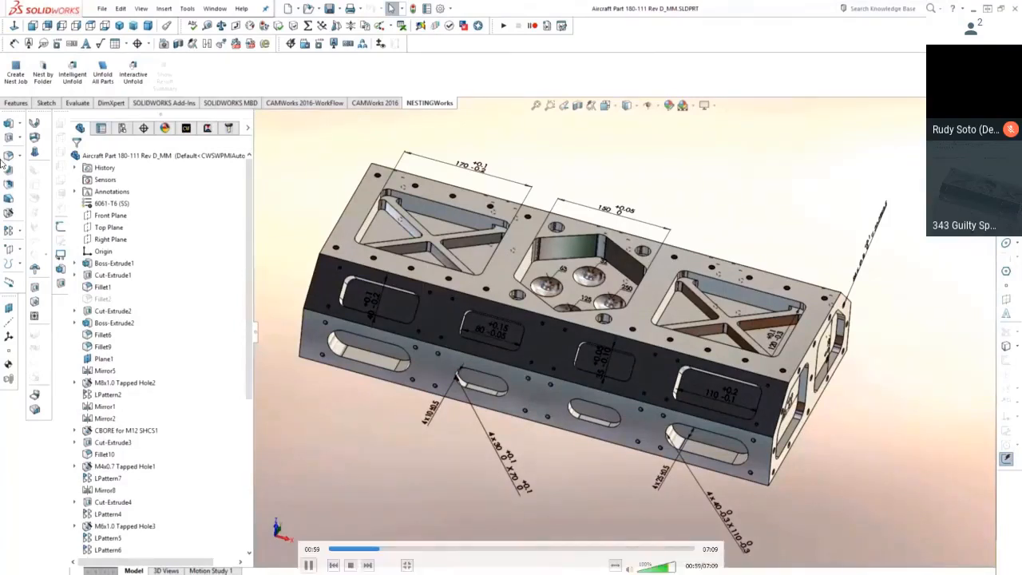
pyautogui.click(424, 549)
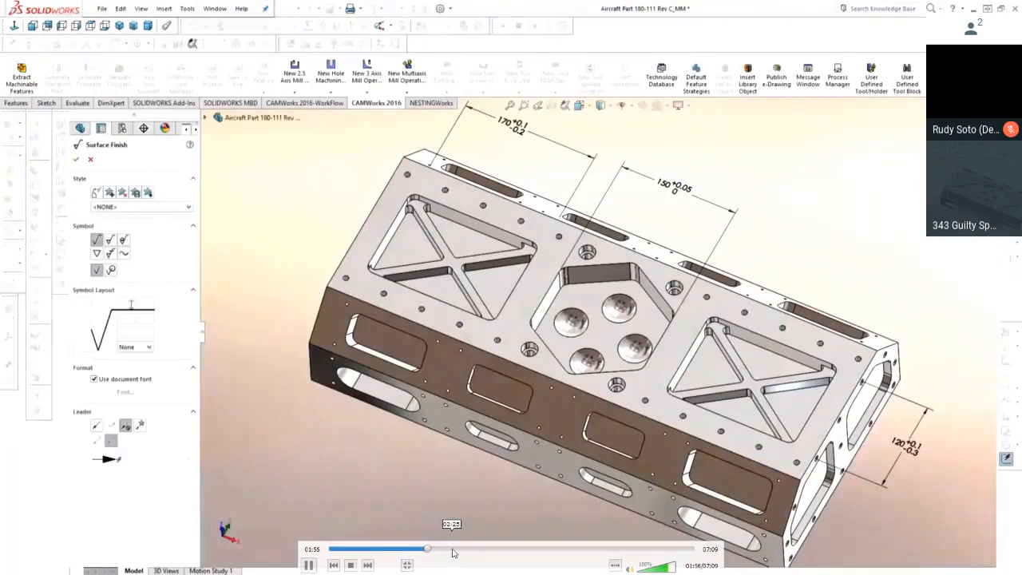
pyautogui.click(455, 549)
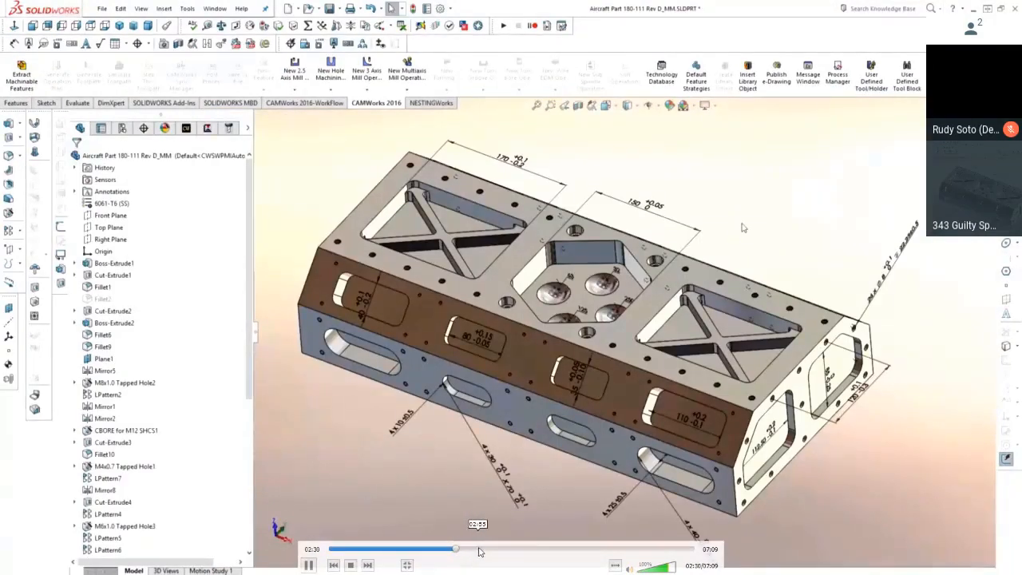
pyautogui.click(484, 549)
pyautogui.click(471, 550)
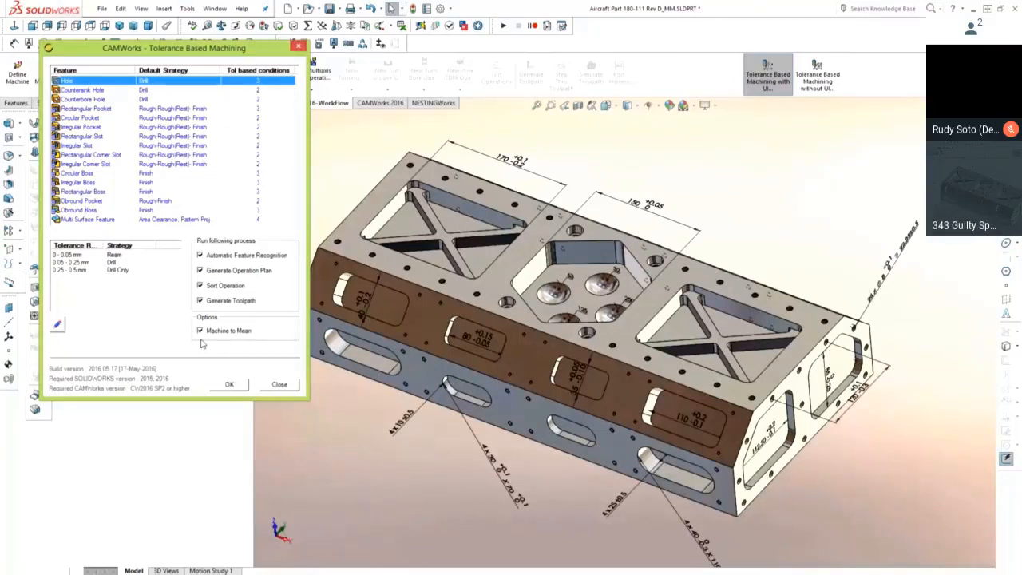
# Watch the video demonstrate running Tolerance Based Machining and reviewing the features under Mill Part Setup1, Setup2 and Setup3.
pyautogui.press('XF86AudioMute')
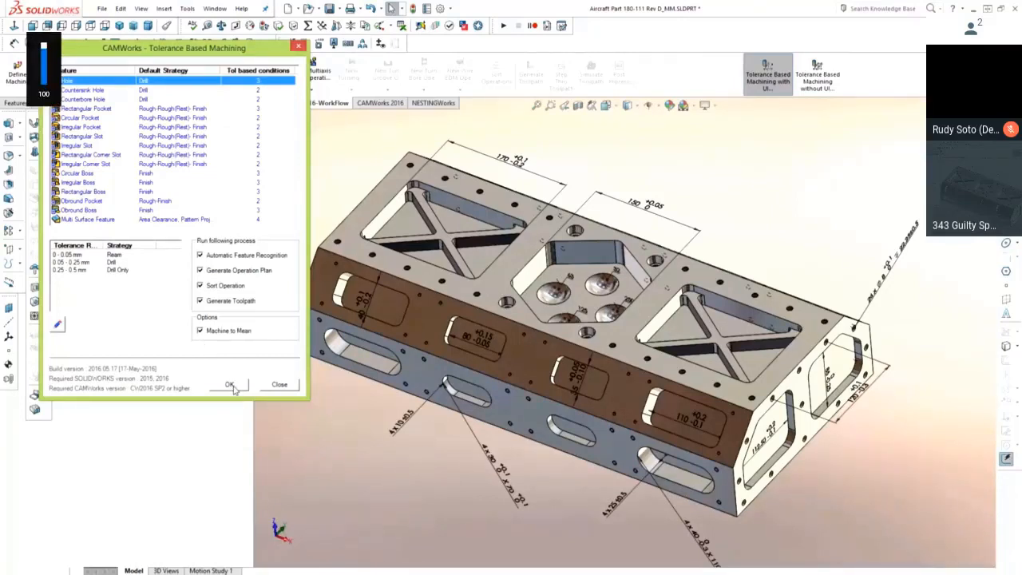
pyautogui.press('XF86AudioMute')
pyautogui.click(230, 385)
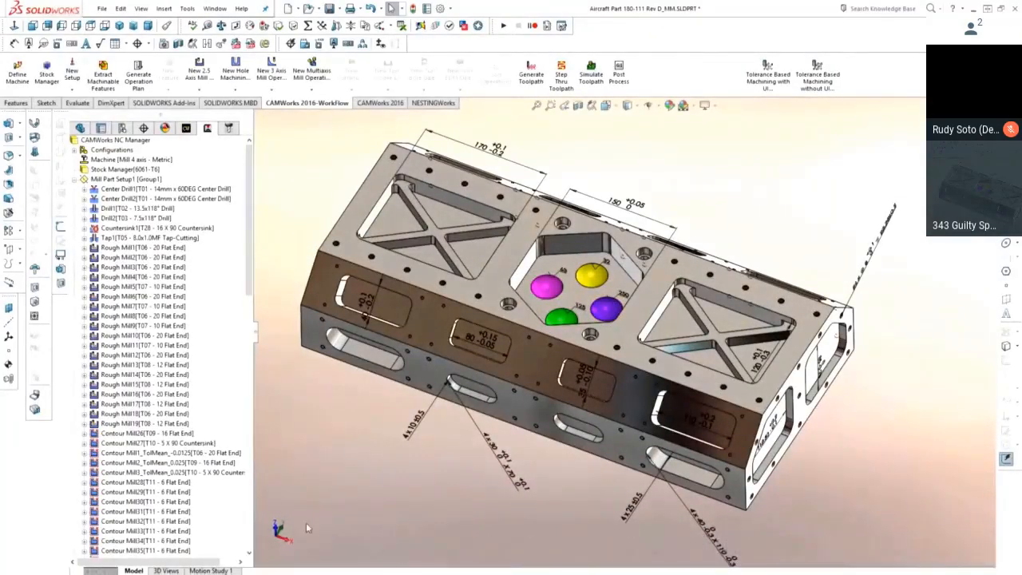
pyautogui.click(187, 131)
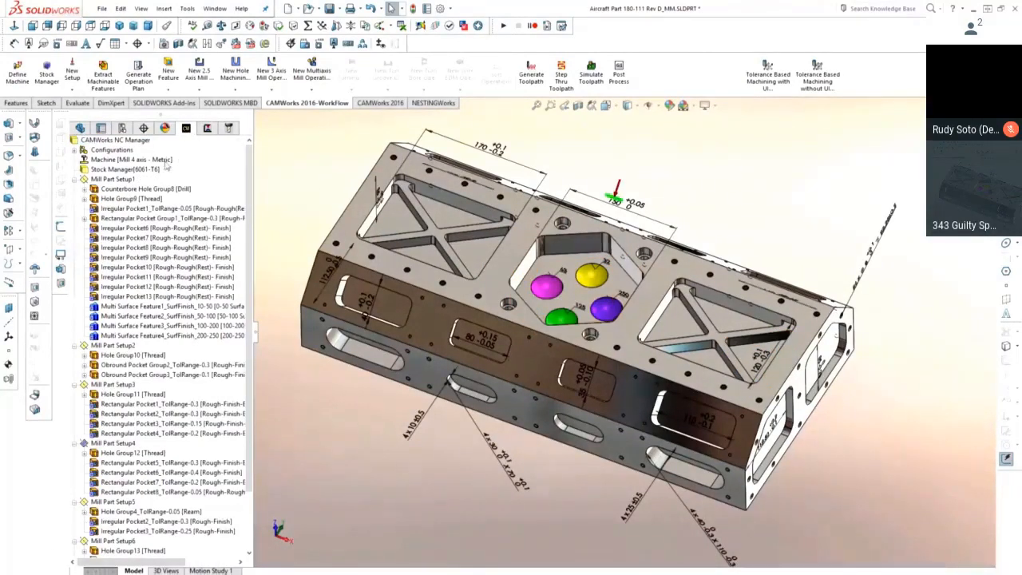
pyautogui.click(120, 180)
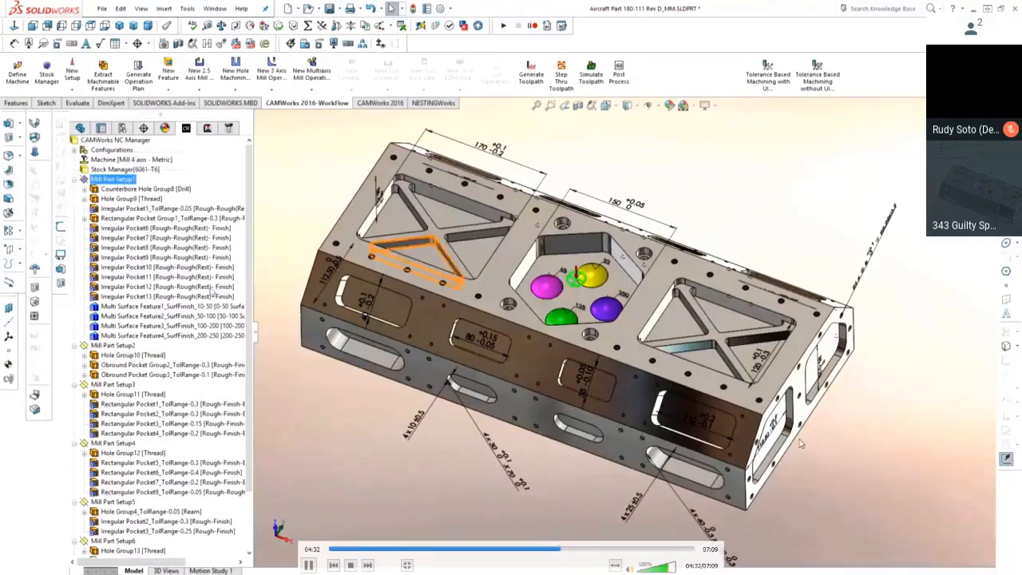
pyautogui.click(112, 346)
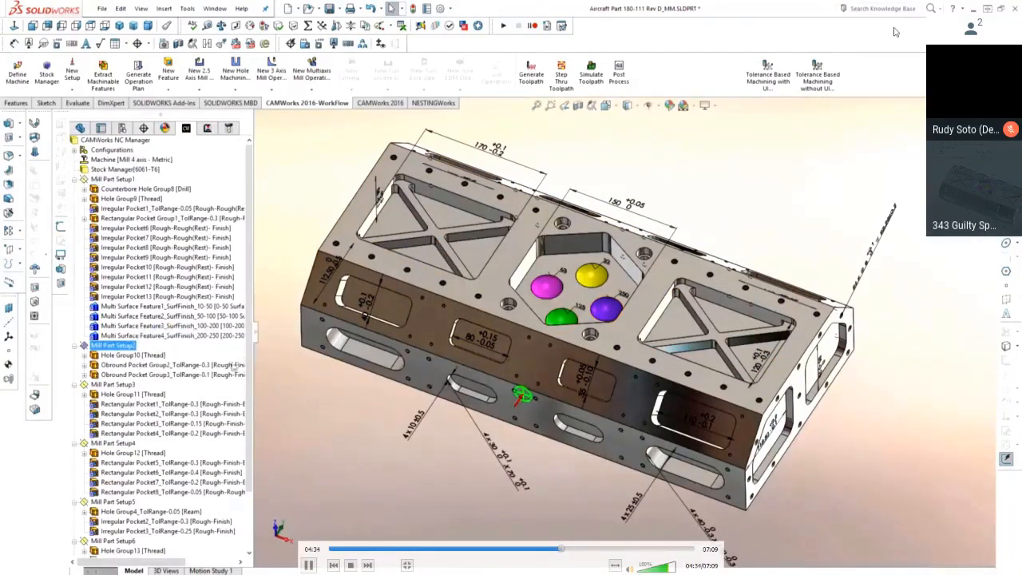
pyautogui.click(134, 385)
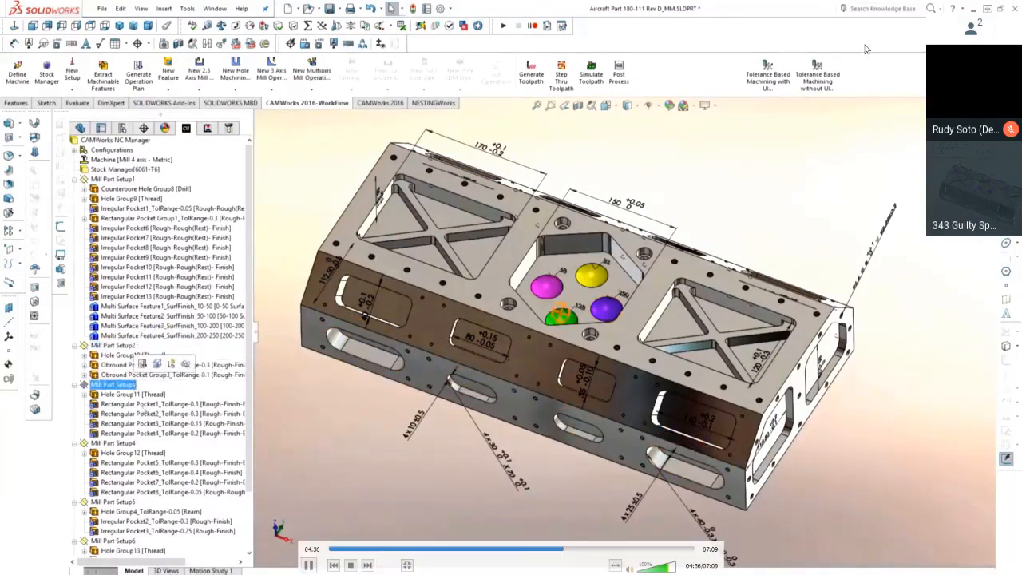
# Close the CAMWorks video and return to the folder 03-MBD supporting videos and images.
pyautogui.doubleClick(658, 189)
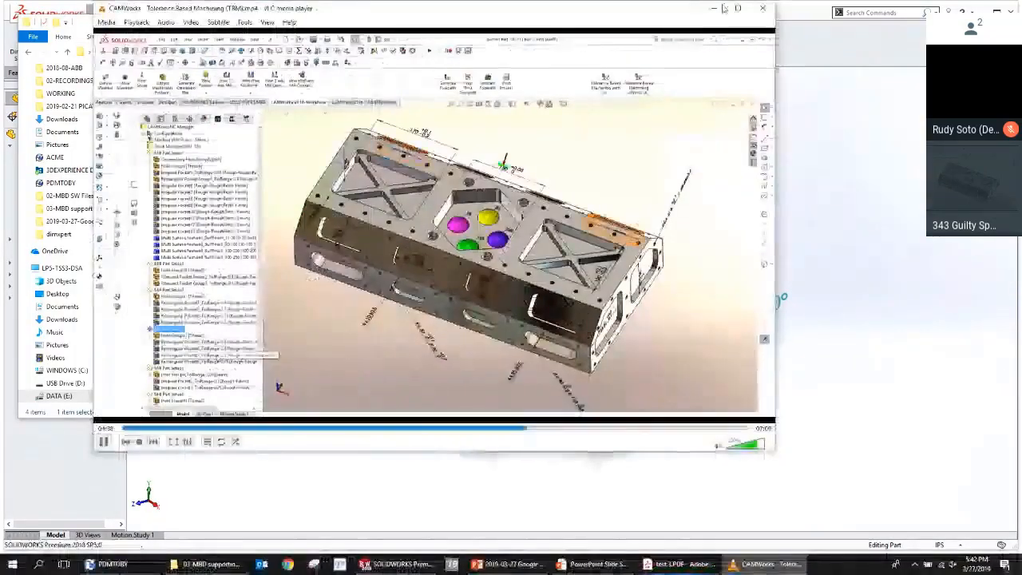
pyautogui.click(762, 8)
pyautogui.click(213, 564)
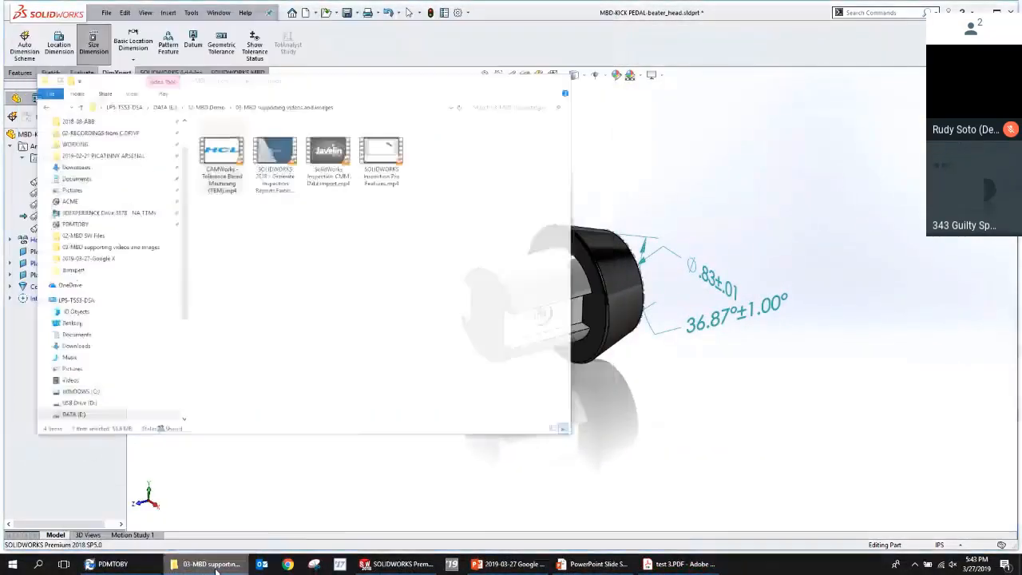
pyautogui.click(211, 563)
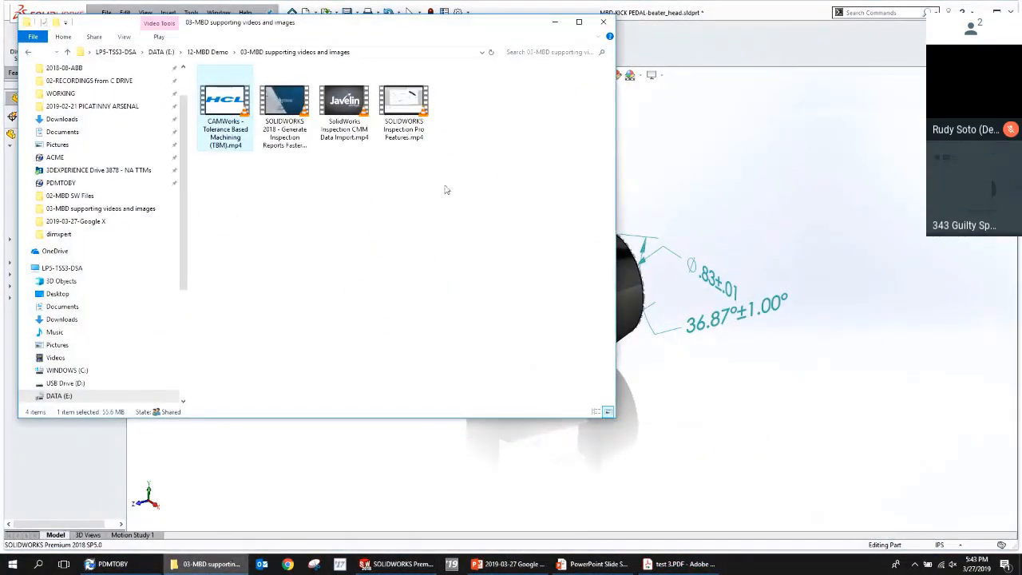
pyautogui.click(323, 187)
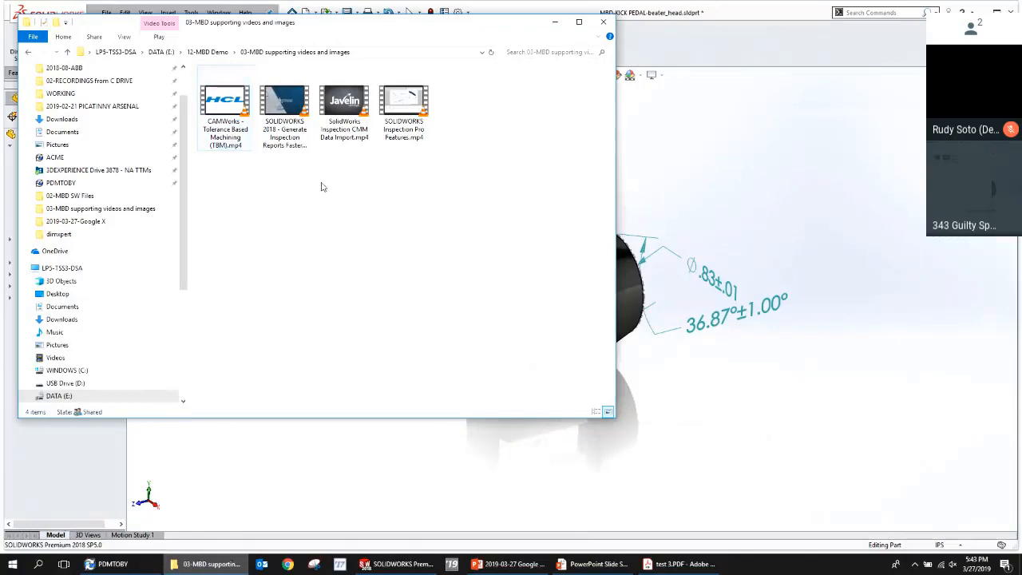
# Play the video SOLIDWORKS Inspection Pro Features.mp4 full screen.
pyautogui.click(285, 115)
pyautogui.click(327, 112)
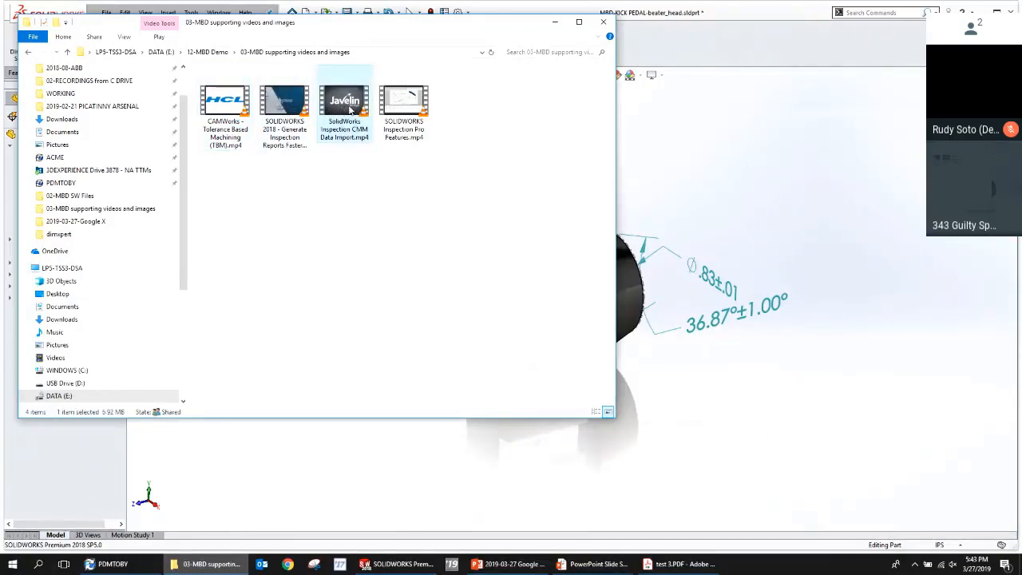
pyautogui.doubleClick(413, 100)
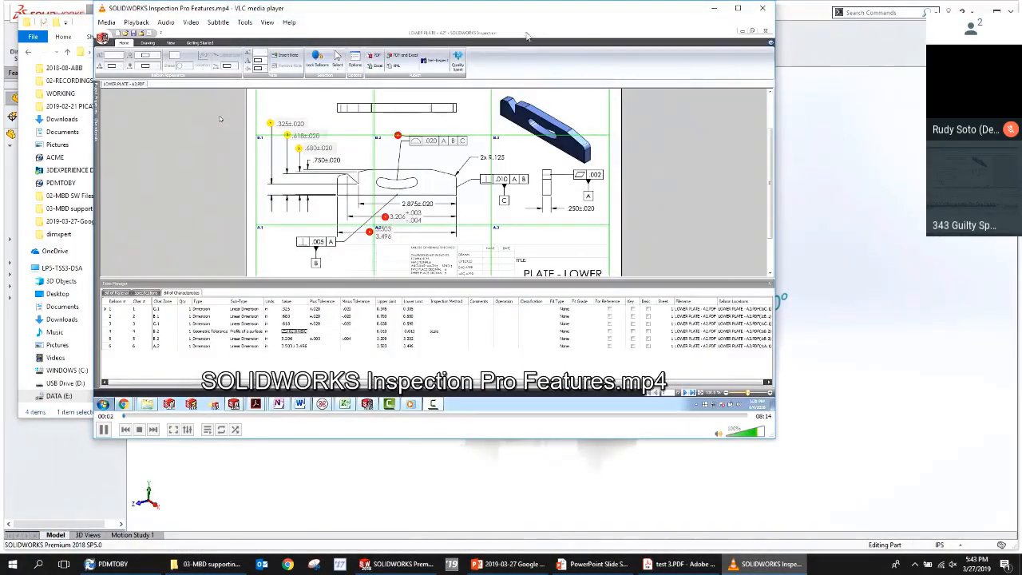
pyautogui.doubleClick(570, 32)
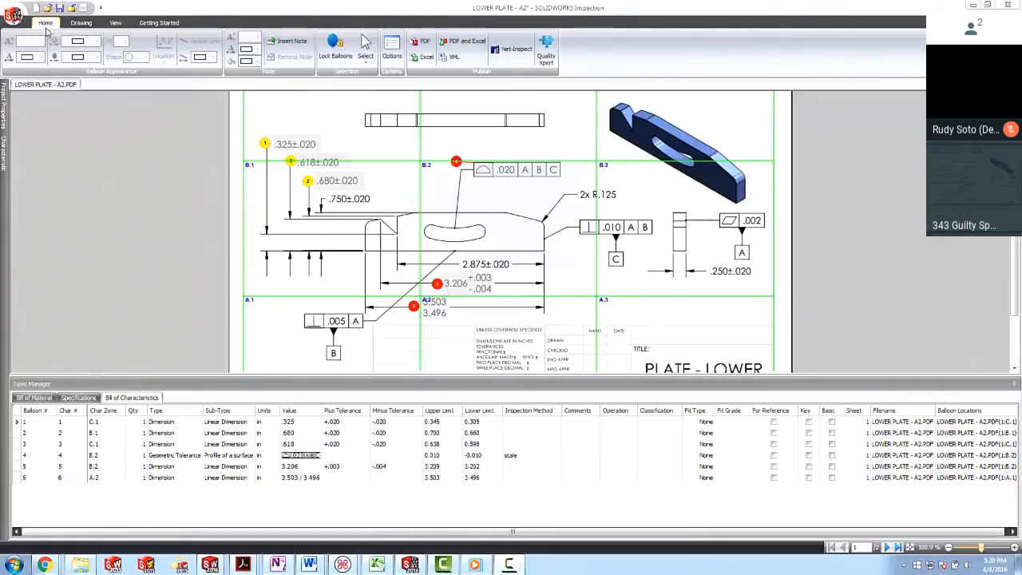
# Watch the video demonstrate enabling the Measurements Input and CMM Data Import add-in in the application options.
pyautogui.click(391, 51)
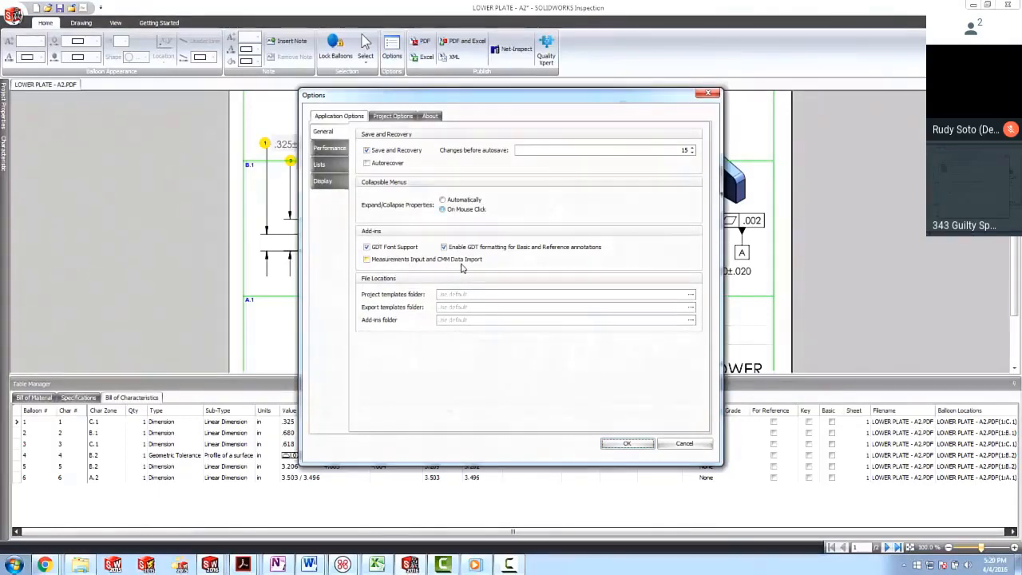
pyautogui.click(390, 263)
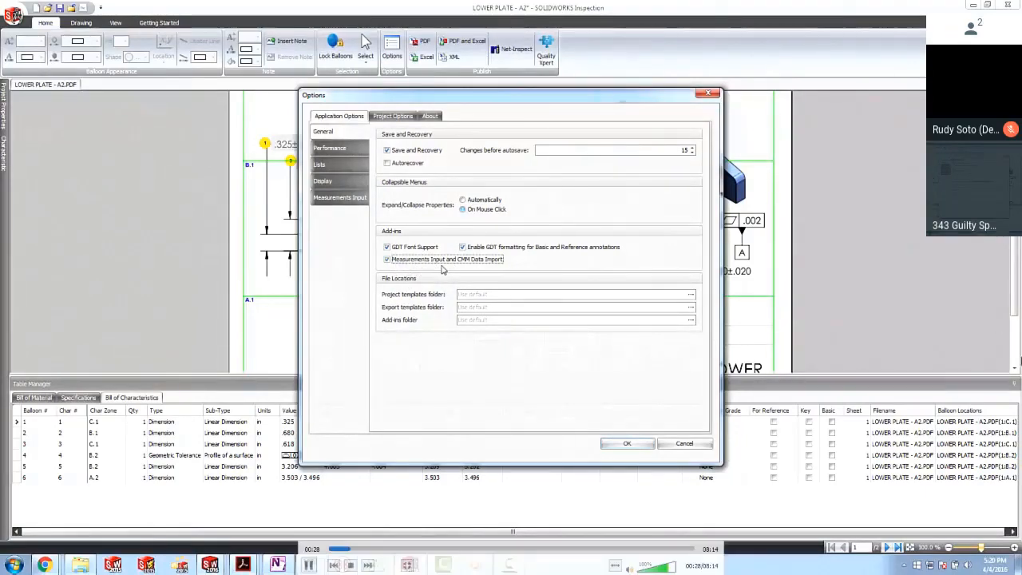
pyautogui.click(627, 443)
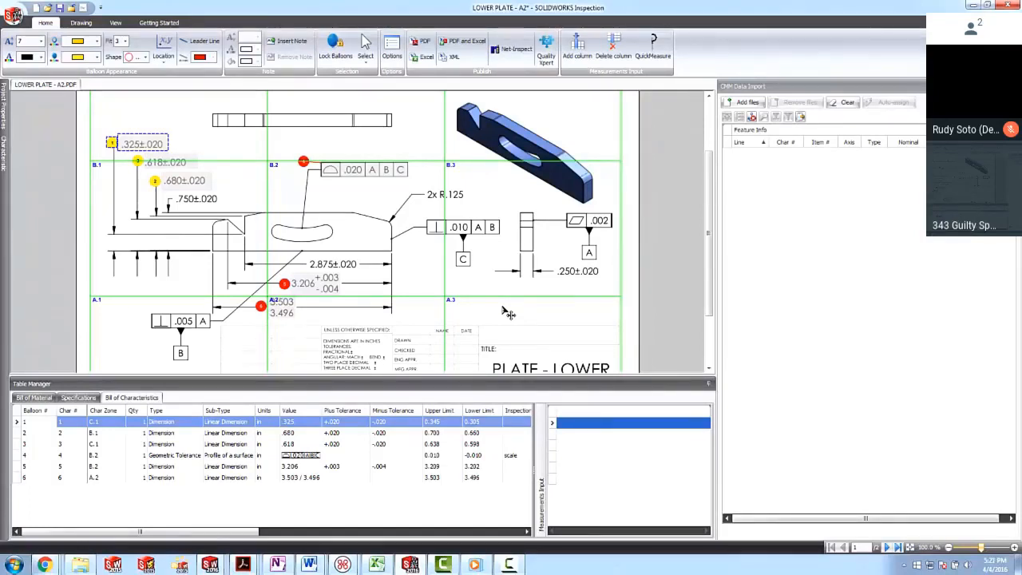
# Watch the video demonstrate adding a measurement column and entering .344 for the first characteristic.
pyautogui.click(572, 52)
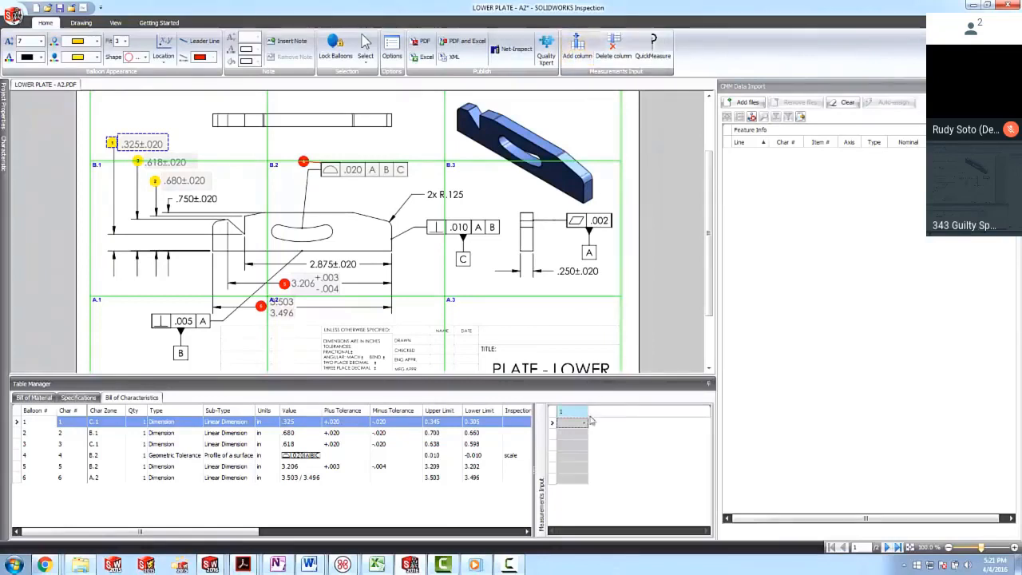
pyautogui.click(563, 427)
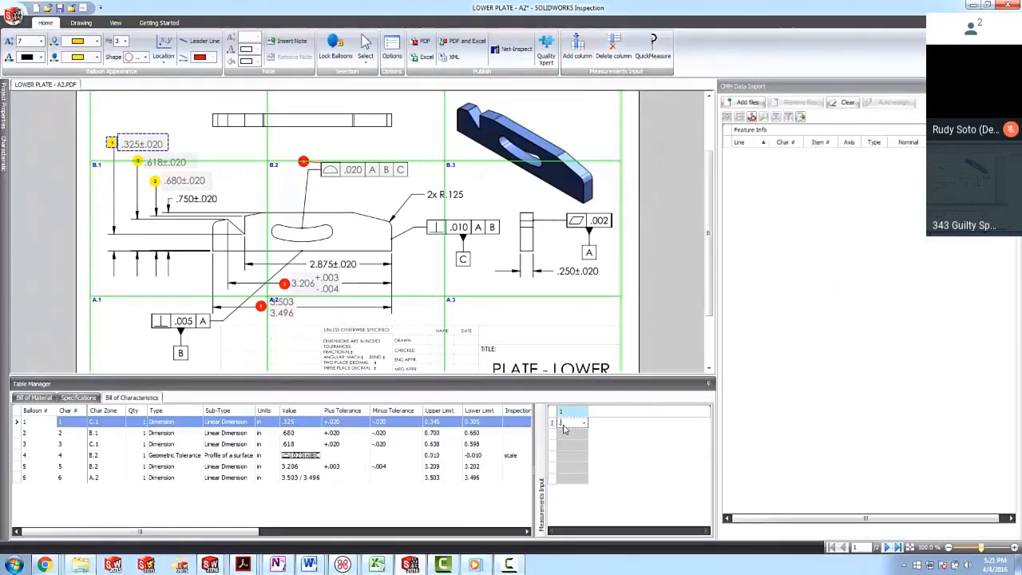
pyautogui.write('.344')
pyautogui.press('Return')
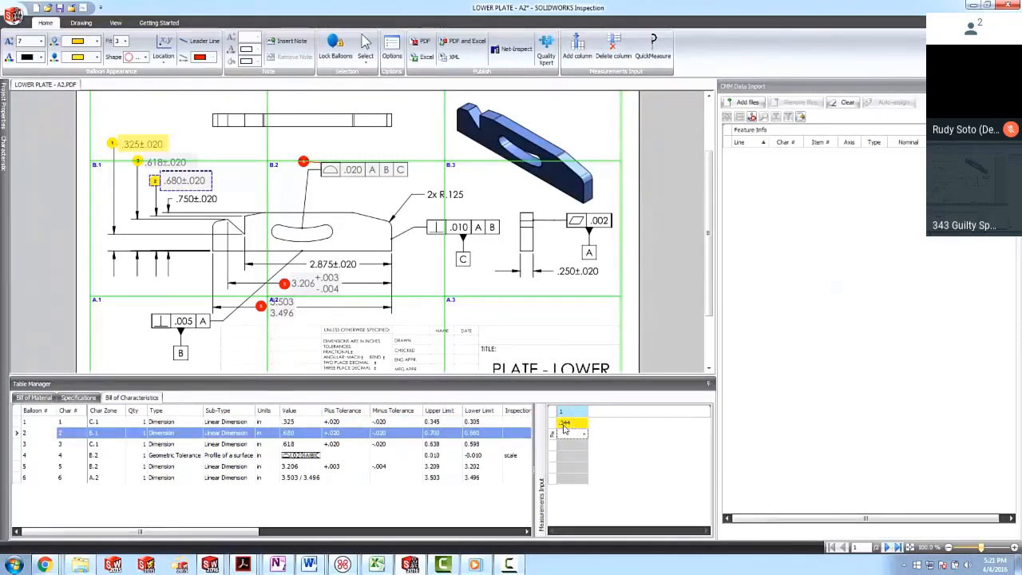
pyautogui.press('Return')
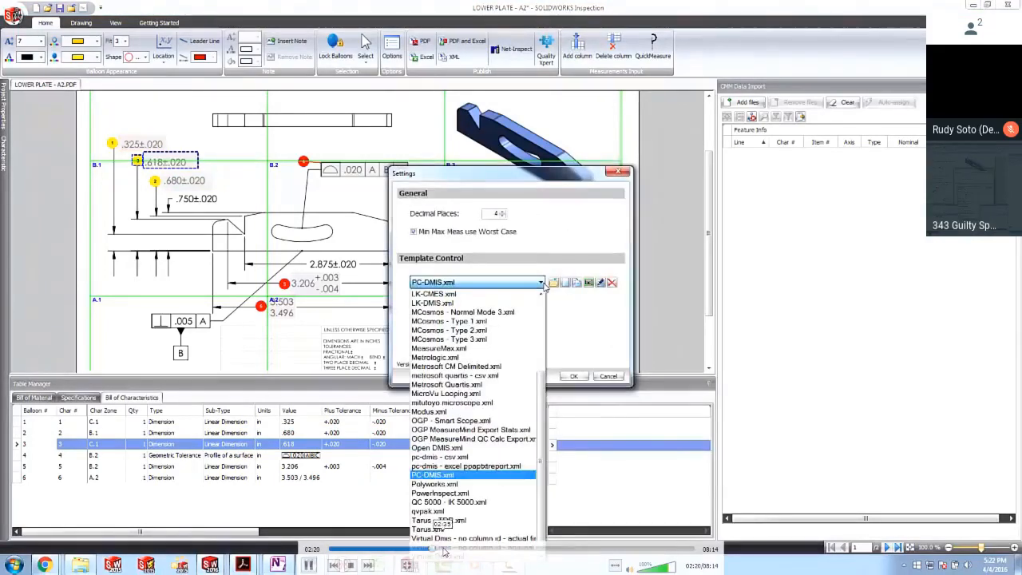
# Skip ahead through the video from the CMM template settings to data auto-assignment, measurement display options and the measured results.
pyautogui.click(433, 549)
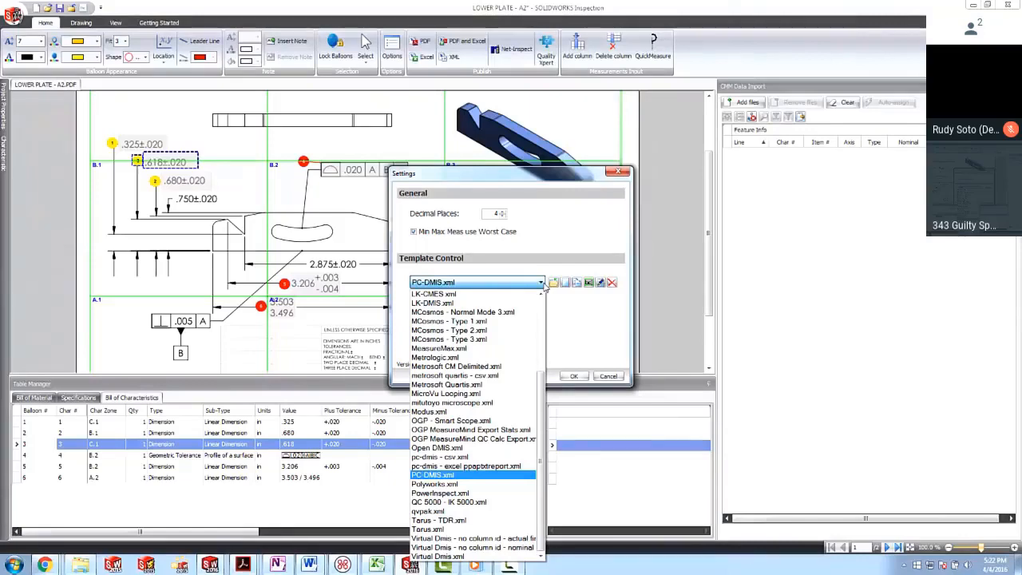
pyautogui.moveTo(333, 511)
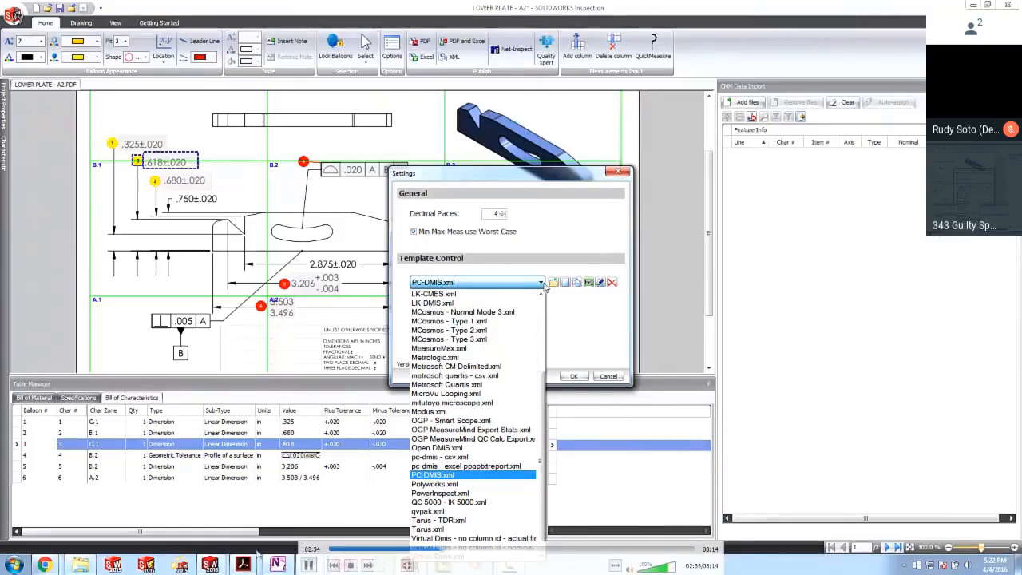
pyautogui.click(477, 549)
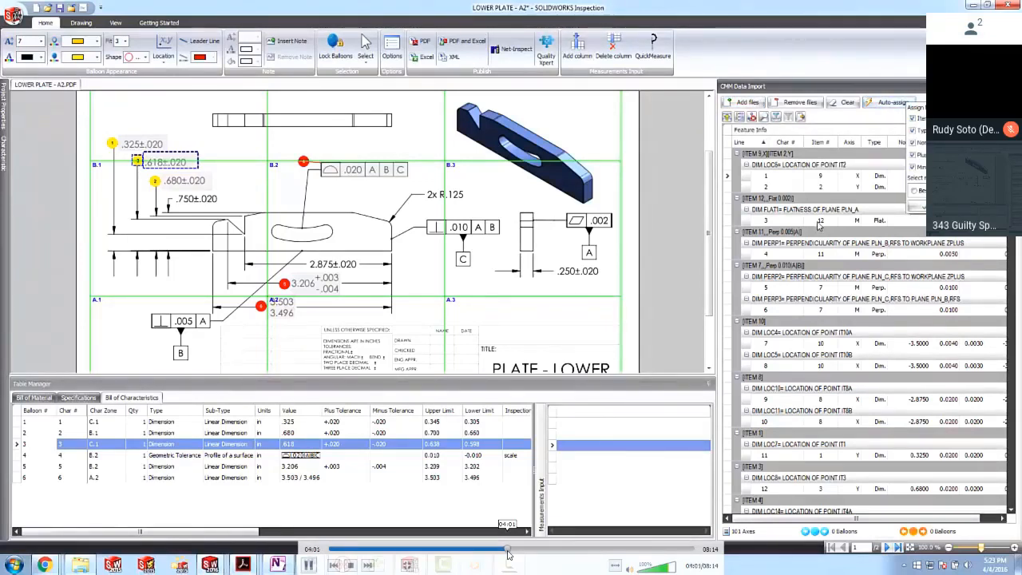
pyautogui.click(545, 550)
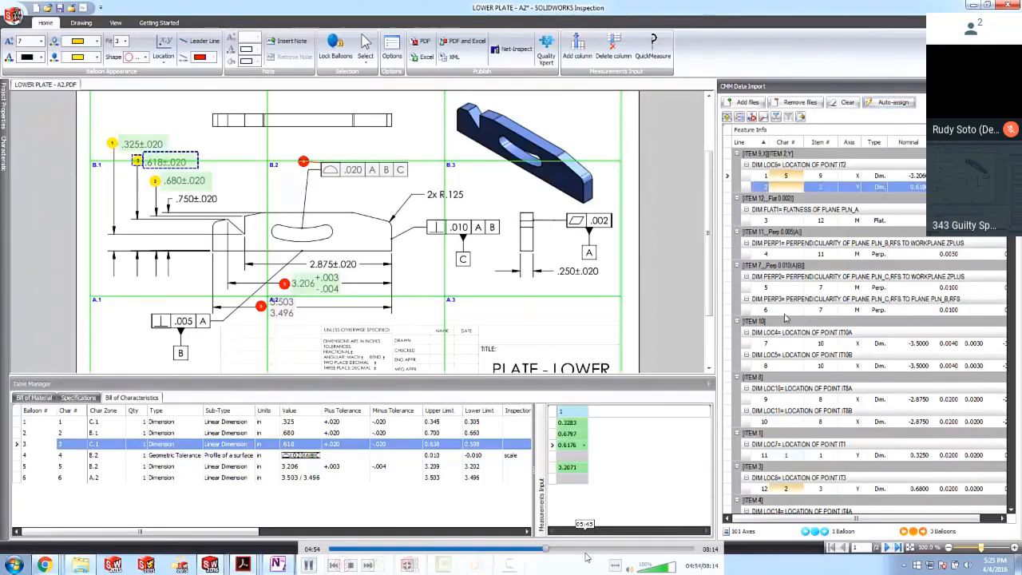
pyautogui.click(607, 549)
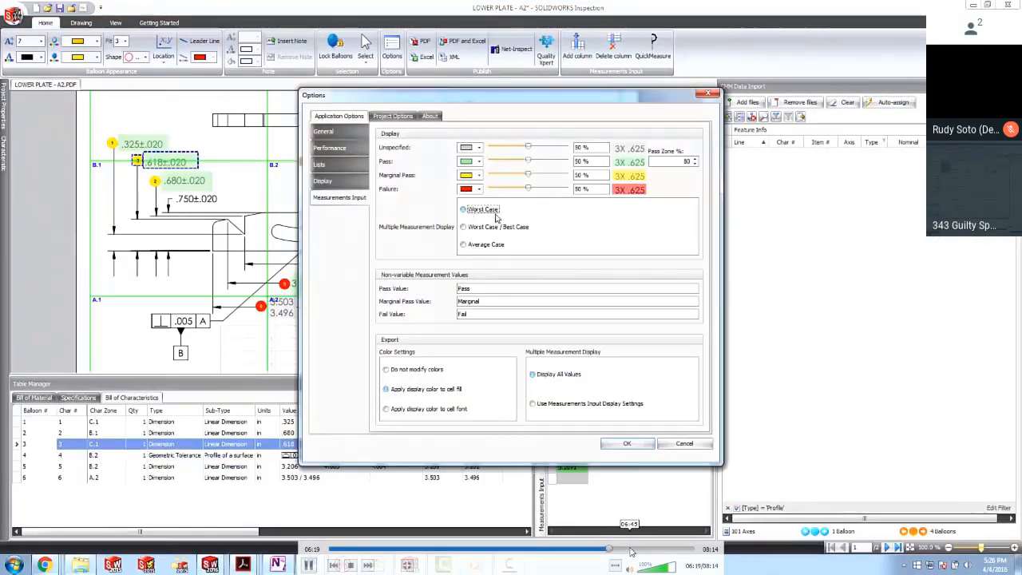
pyautogui.click(630, 549)
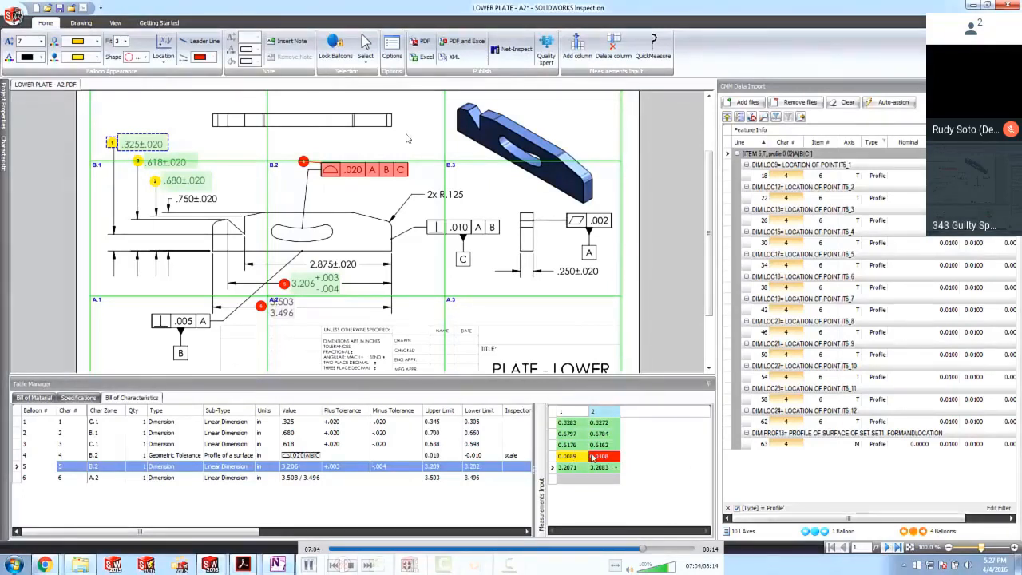
# Close the Inspection video, switch to the PowerPoint slide show and advance past the MBD CAM Inspection slide to the Agenda slide.
pyautogui.doubleClick(741, 15)
pyautogui.click(759, 12)
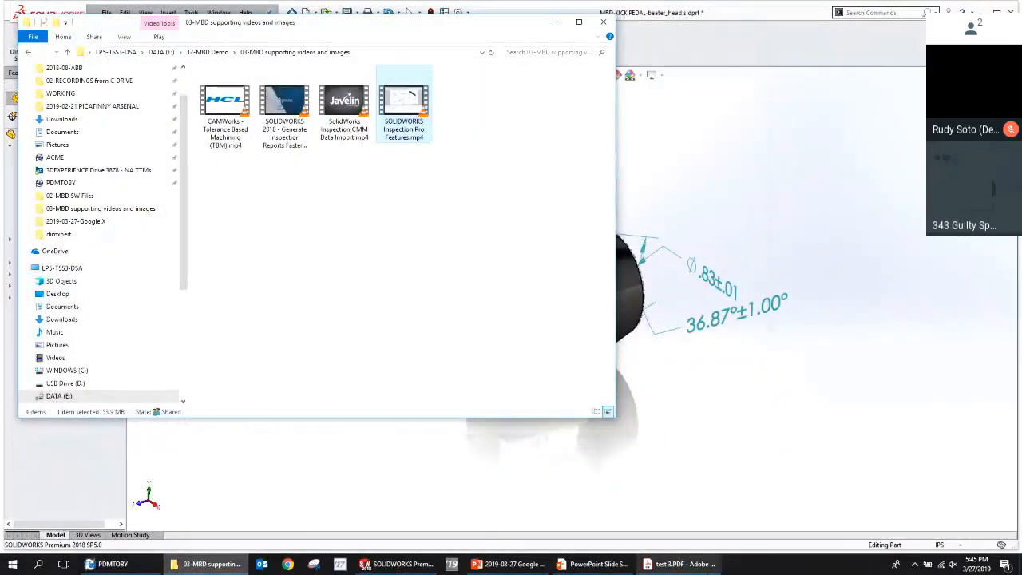
pyautogui.click(707, 565)
pyautogui.click(610, 564)
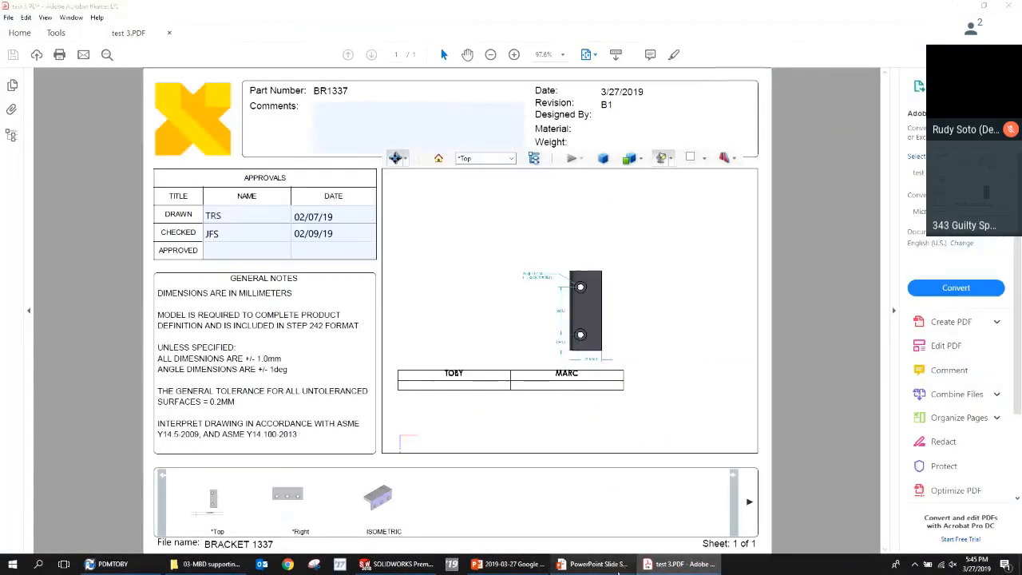
pyautogui.click(930, 301)
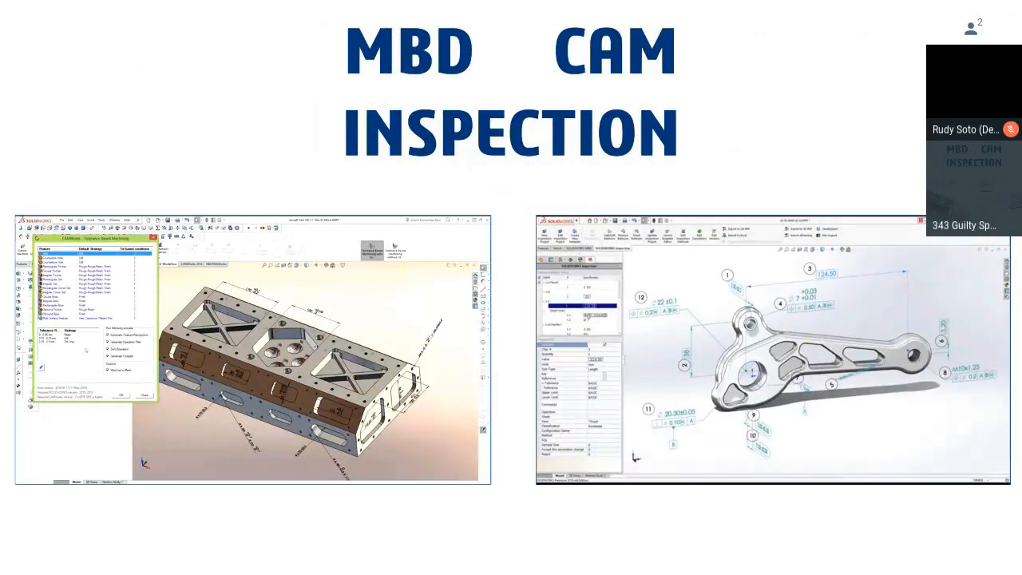
pyautogui.press('Right')
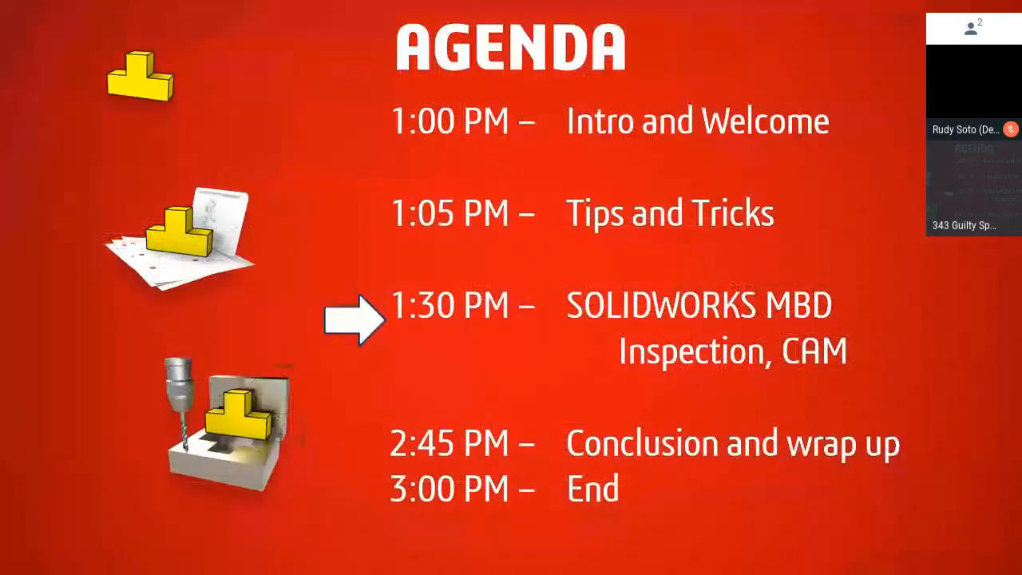
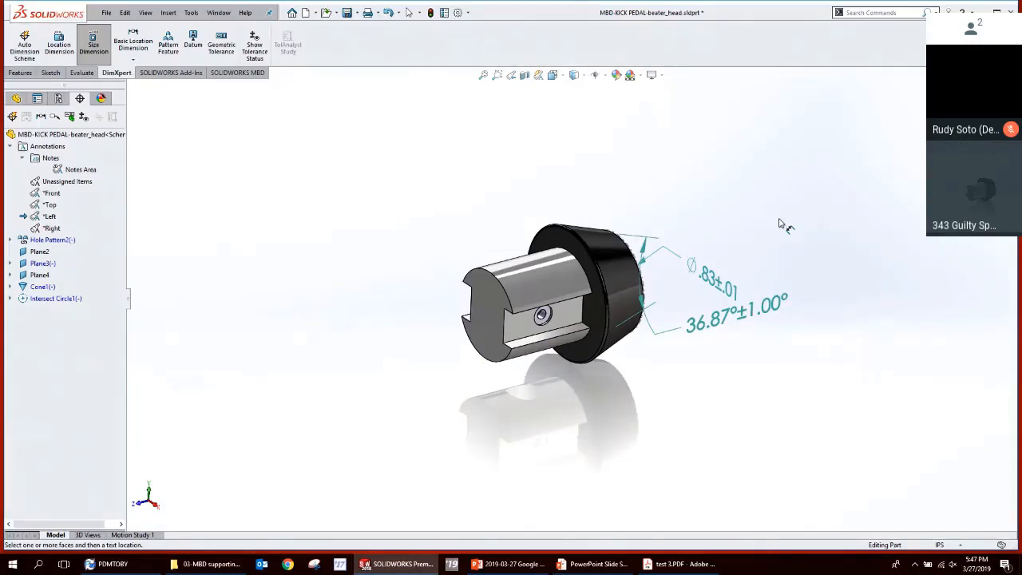
# Switch to the BRACKET 1337 part in SOLIDWORKS and delete all its DimXpert features, dimensions and tolerances.
pyautogui.hotkey('alt', 'Tab')
pyautogui.click(296, 213)
pyautogui.hotkey('ctrl', 'Tab')
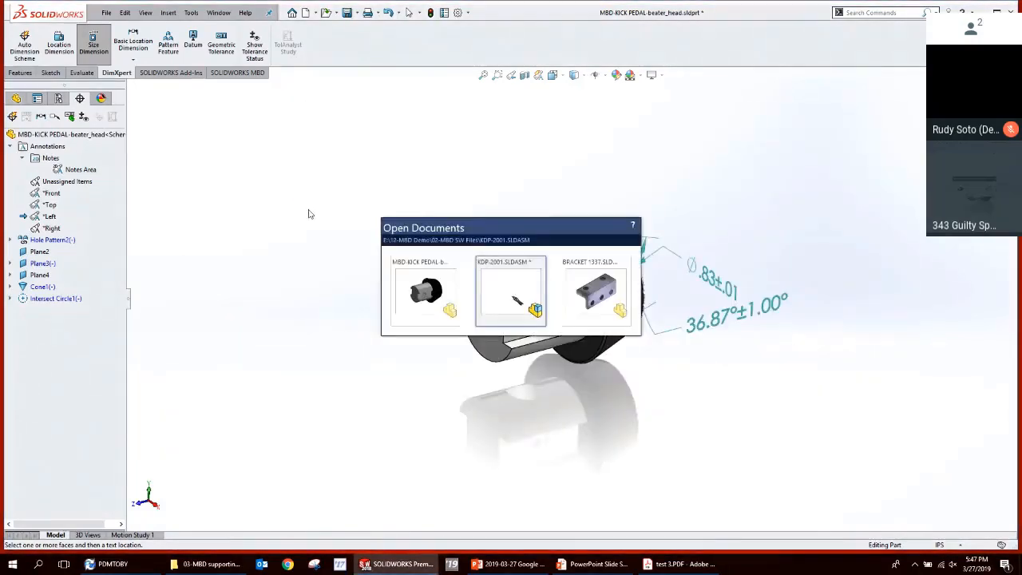
pyautogui.hotkey('ctrl', 'Tab')
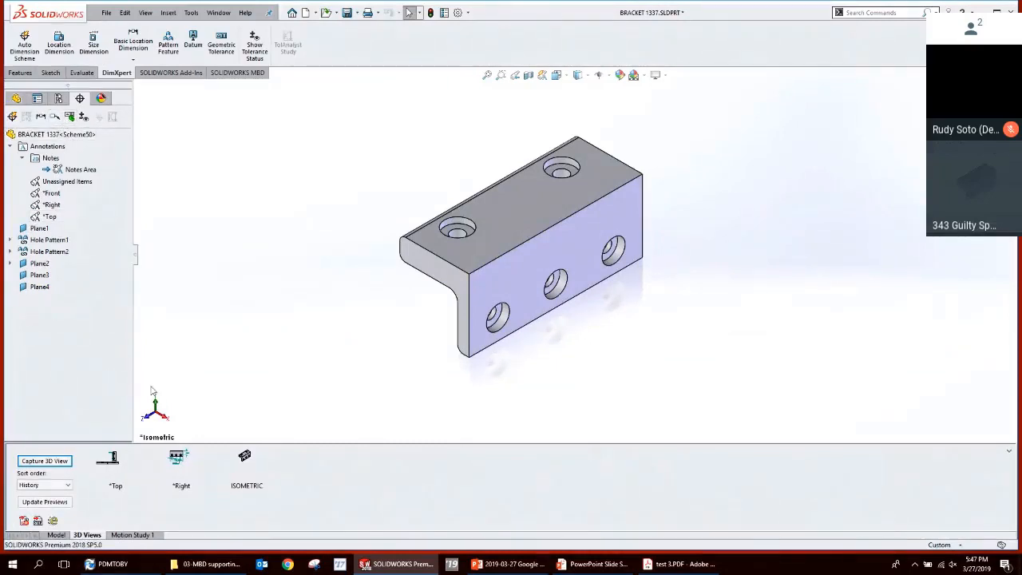
pyautogui.rightClick(30, 140)
pyautogui.click(62, 156)
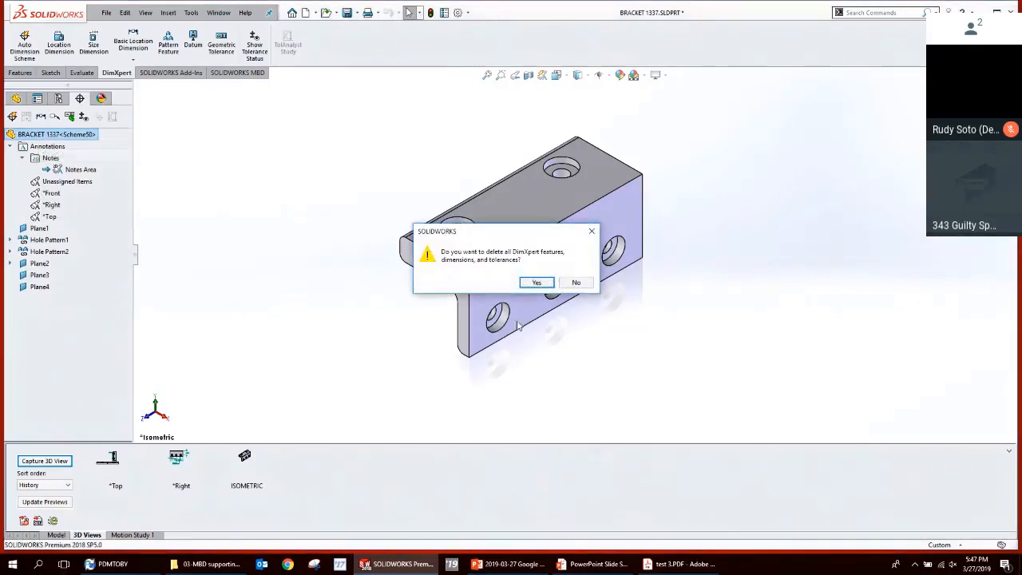
pyautogui.click(535, 283)
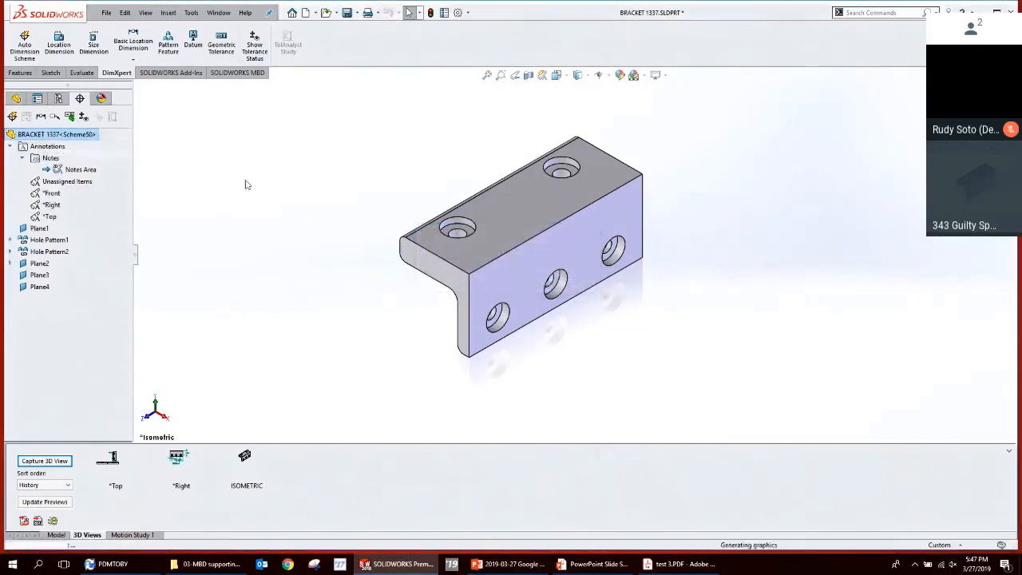
# Auto-dimension all features with a prismatic, geometric scheme, using the bracket's L-shaped end, top and long front faces as primary, secondary and tertiary datums.
pyautogui.click(13, 117)
pyautogui.click(47, 210)
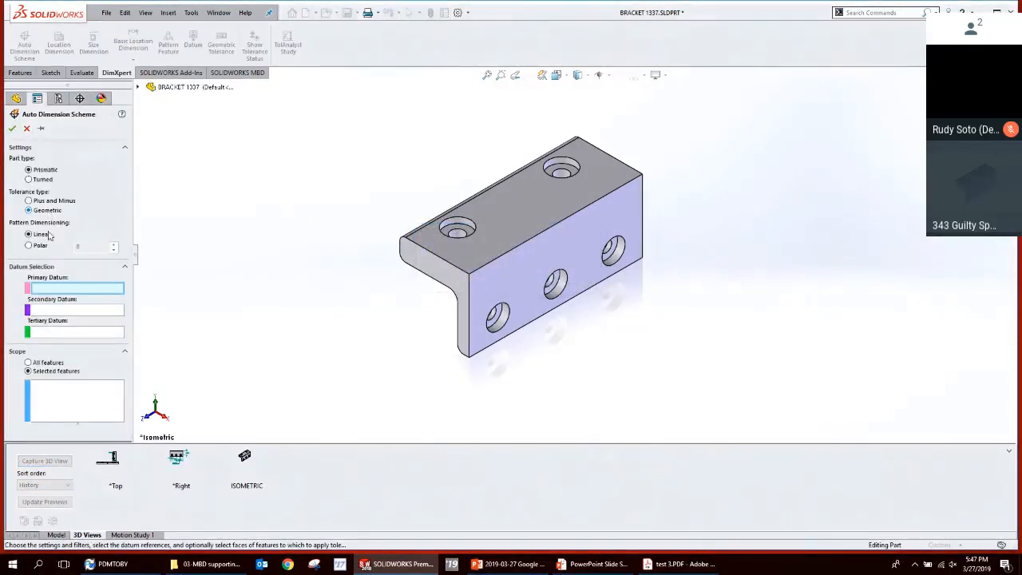
pyautogui.click(464, 275)
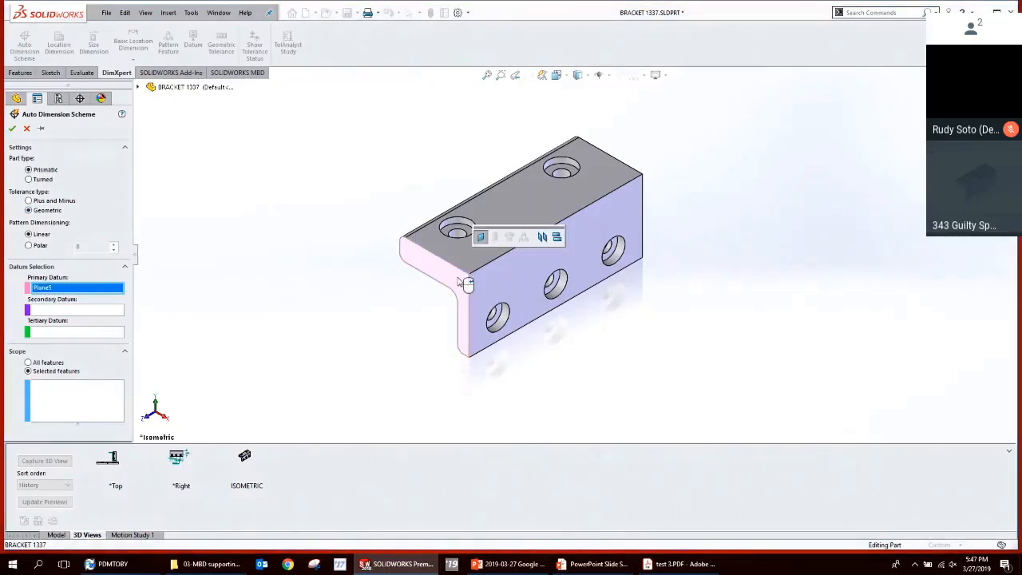
pyautogui.click(456, 262)
pyautogui.click(494, 295)
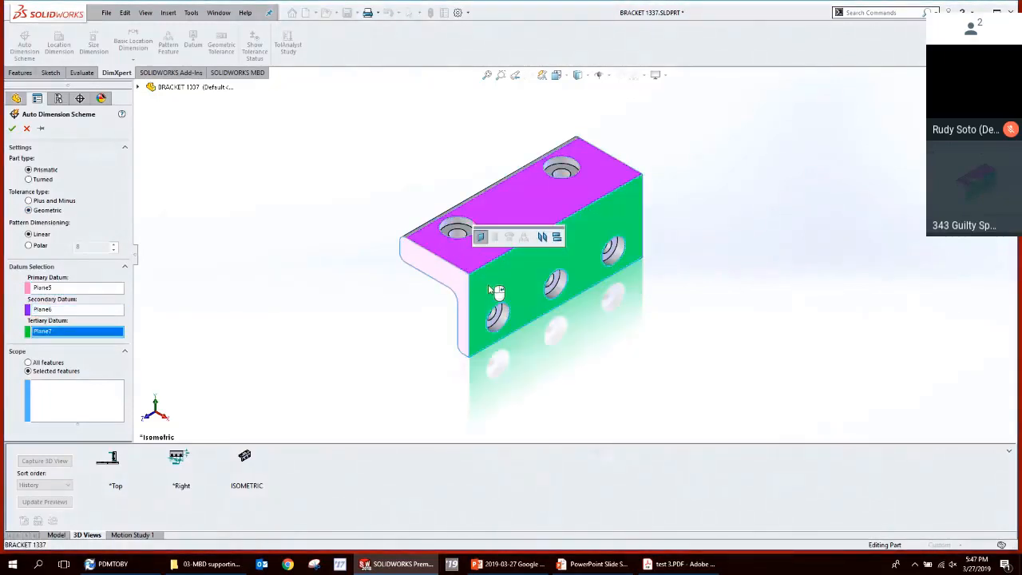
pyautogui.click(29, 362)
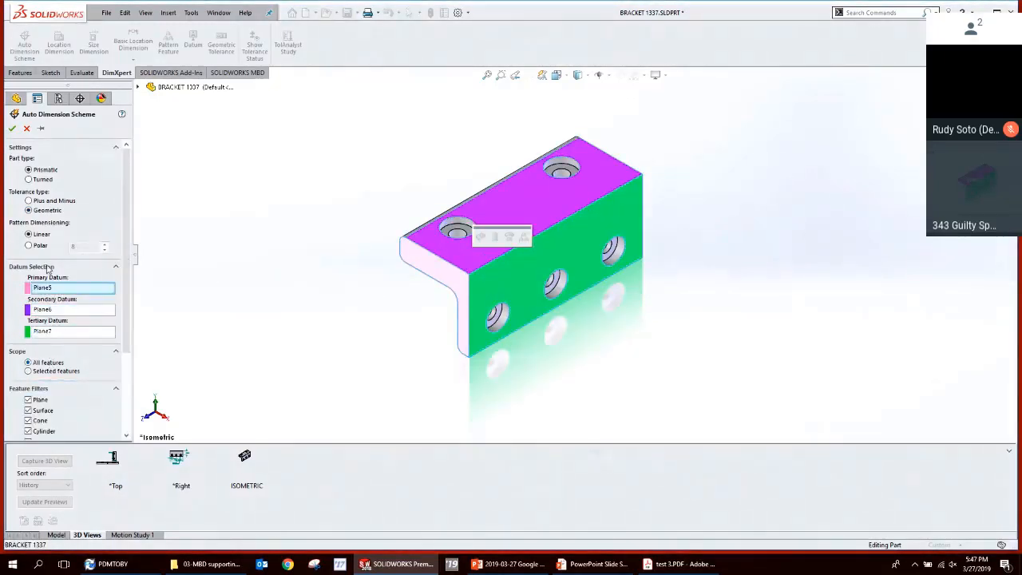
pyautogui.scroll(-3, 87, 259)
pyautogui.scroll(3, 77, 277)
pyautogui.click(12, 127)
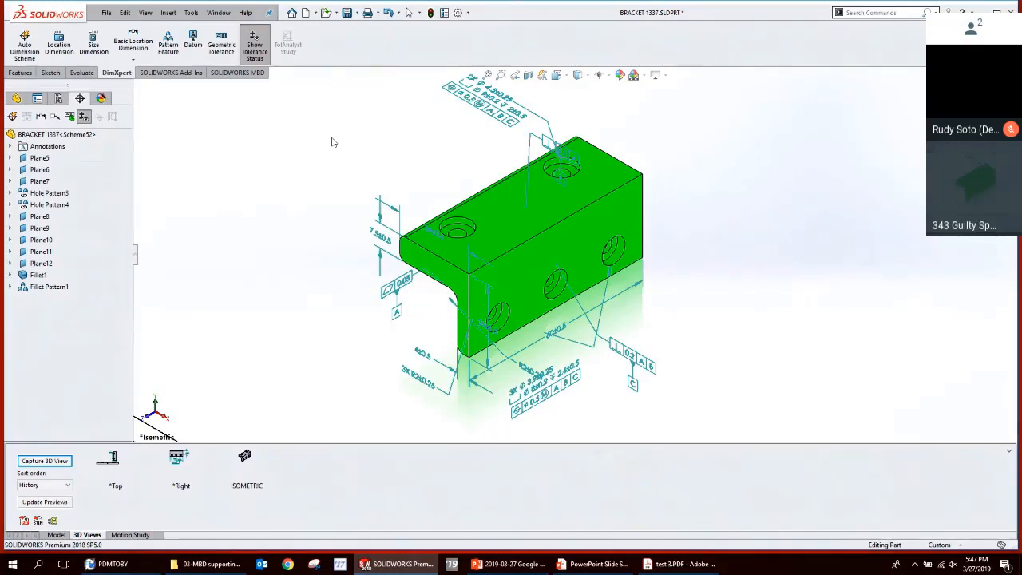
# Create a drawing of the bracket from the DRAW-MM template with a standard sheet size.
pyautogui.click(102, 15)
pyautogui.click(152, 27)
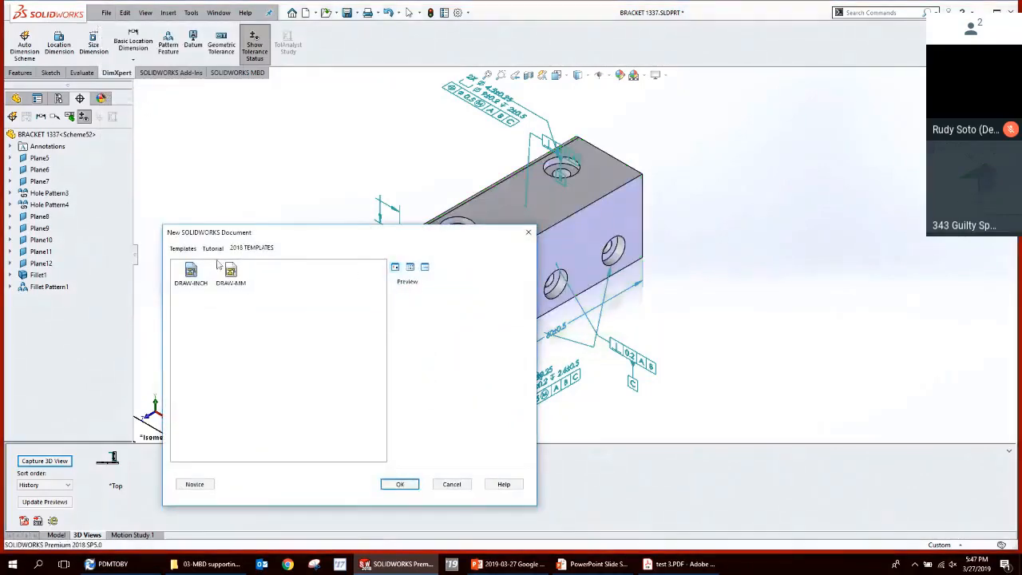
pyautogui.doubleClick(231, 271)
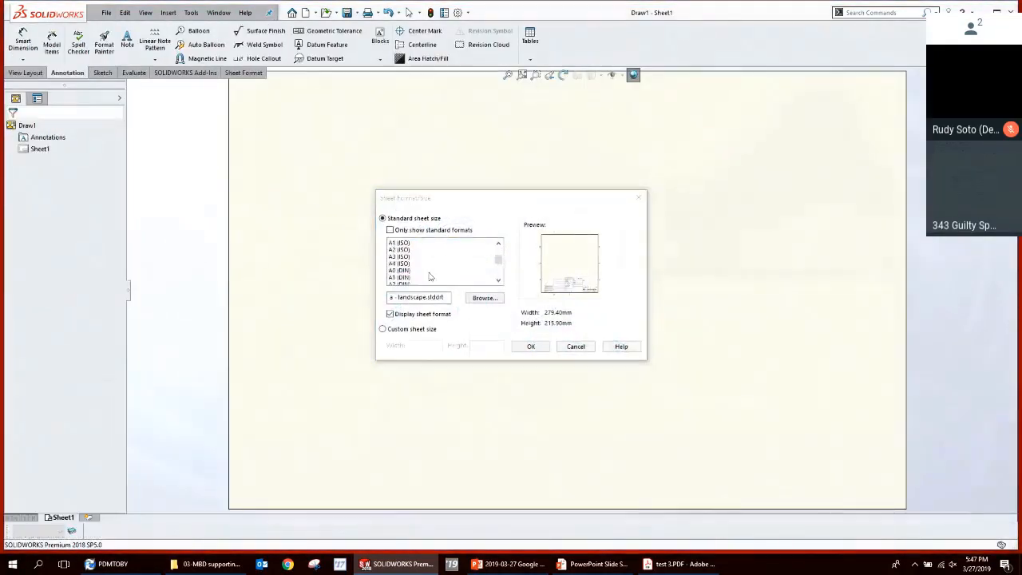
pyautogui.scroll(-5, 430, 276)
pyautogui.doubleClick(415, 278)
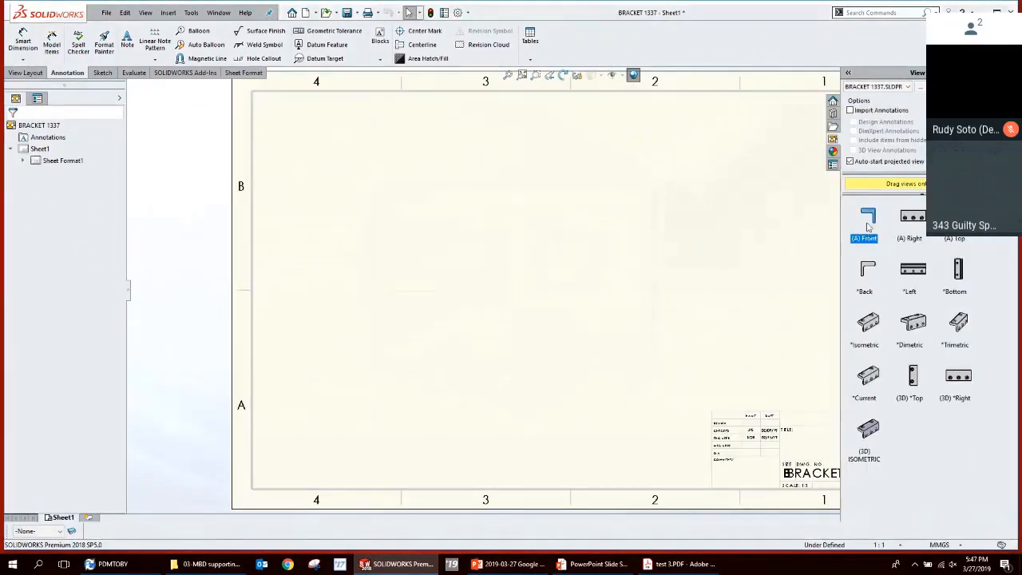
# Enable DimXpert annotation import and place the front, top, right and isometric views of the bracket on the sheet.
pyautogui.click(870, 110)
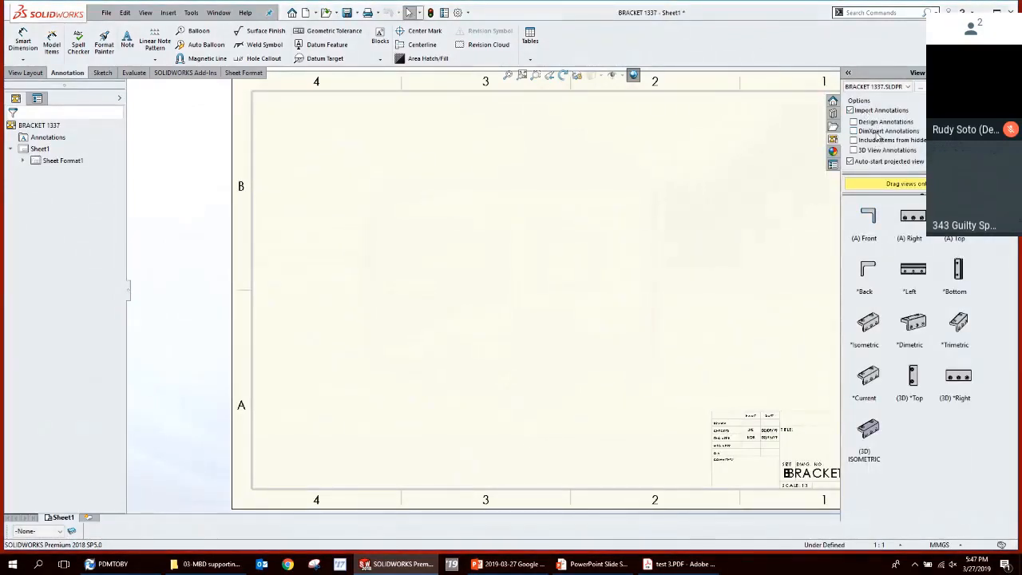
pyautogui.moveTo(869, 228)
pyautogui.mouseDown()
pyautogui.moveTo(281, 343)
pyautogui.moveTo(402, 343)
pyautogui.mouseUp()
pyautogui.click(396, 201)
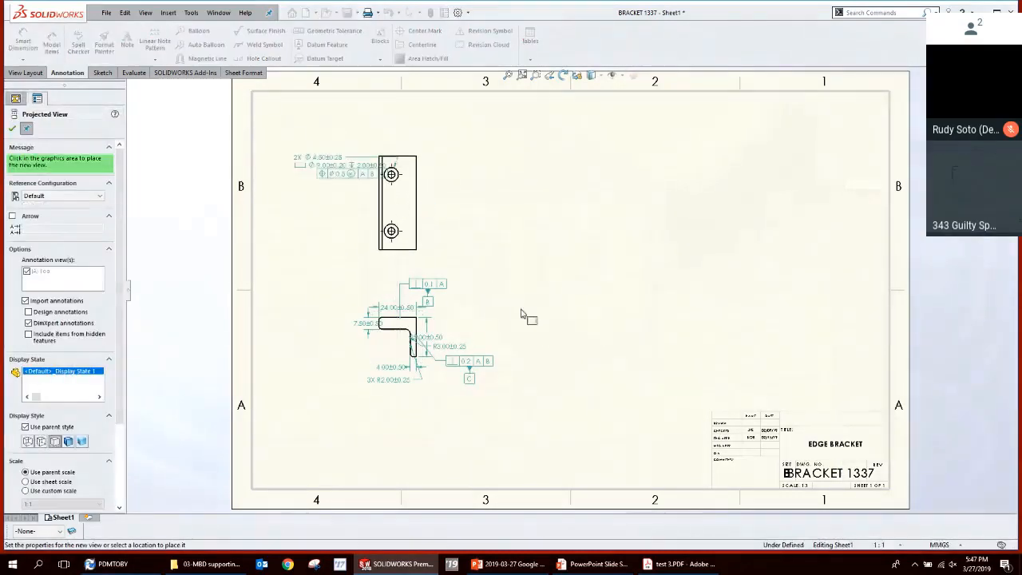
pyautogui.click(608, 335)
pyautogui.click(653, 244)
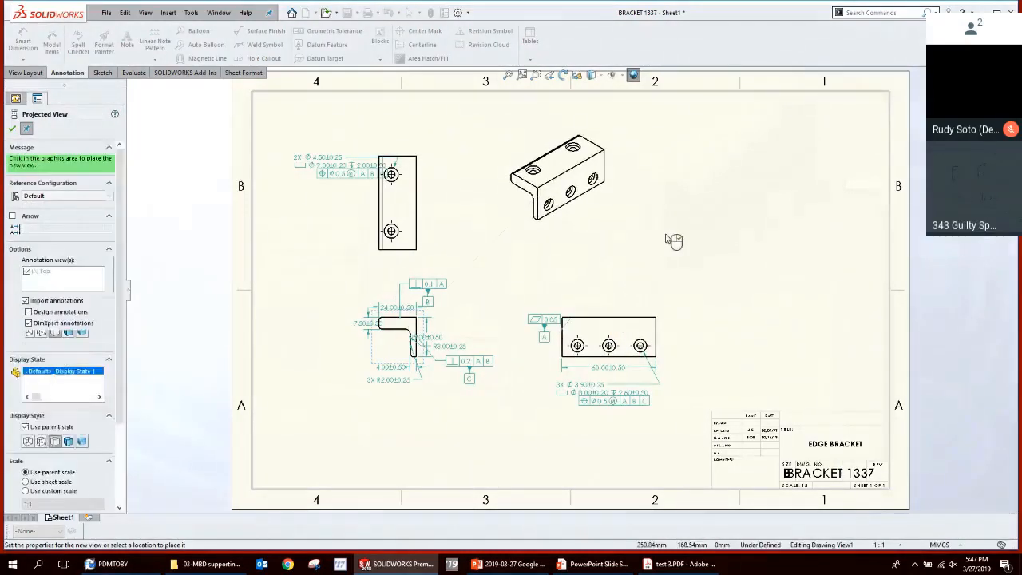
pyautogui.press('Escape')
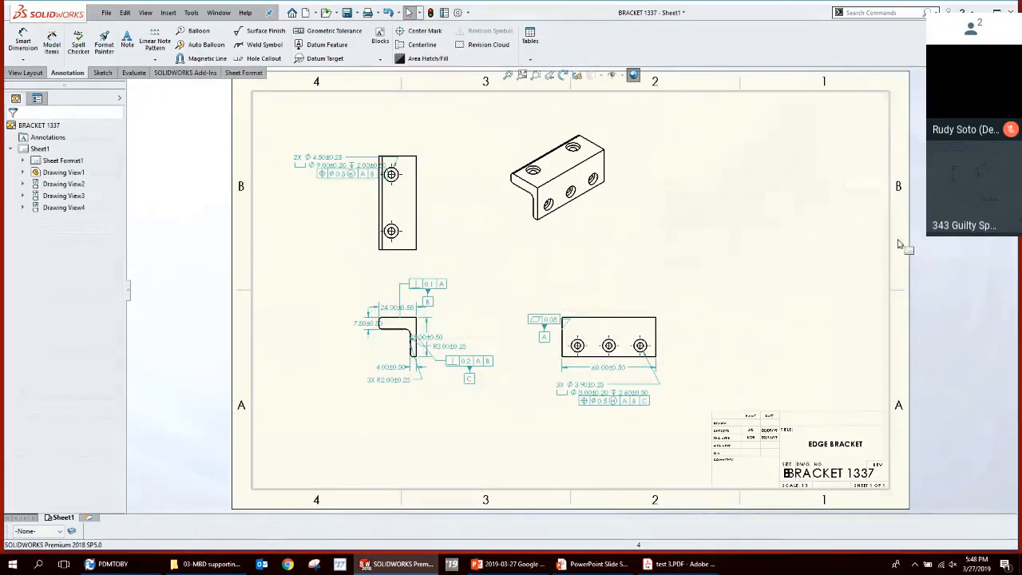
# Return to the BRACKET 1337 part and delete its entire auto-generated DimXpert scheme.
pyautogui.hotkey('ctrl', 'Tab')
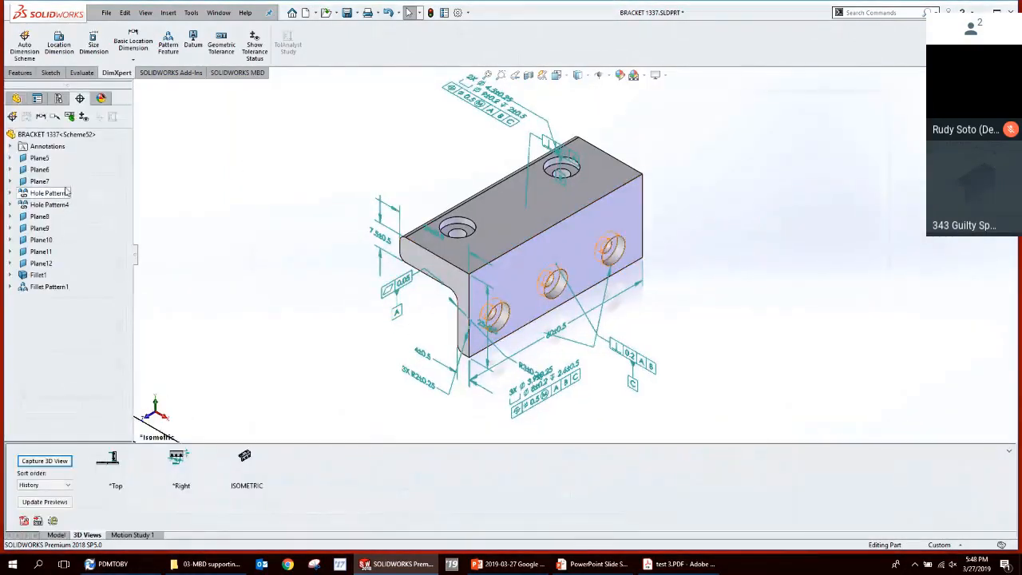
pyautogui.click(10, 147)
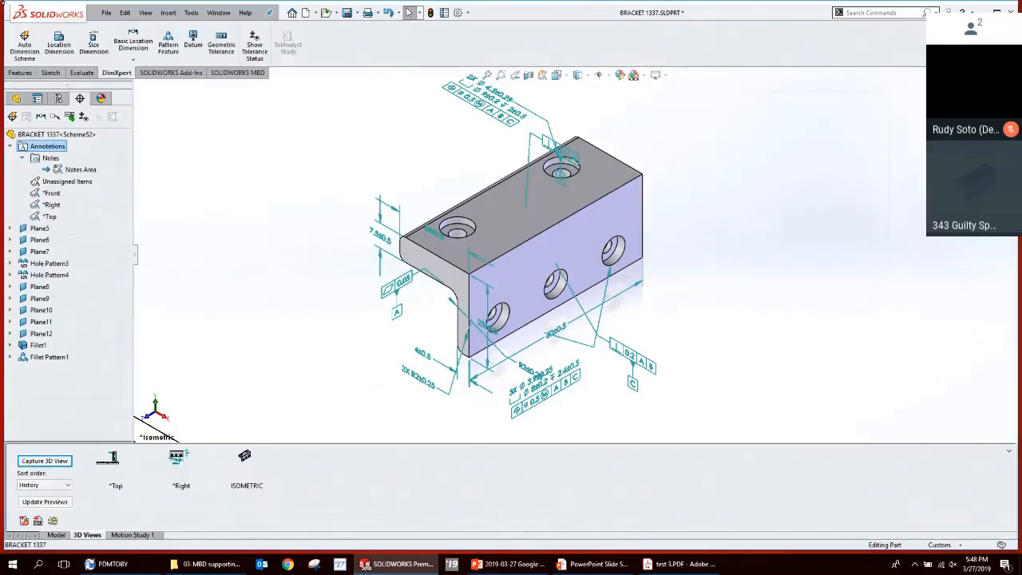
pyautogui.rightClick(39, 146)
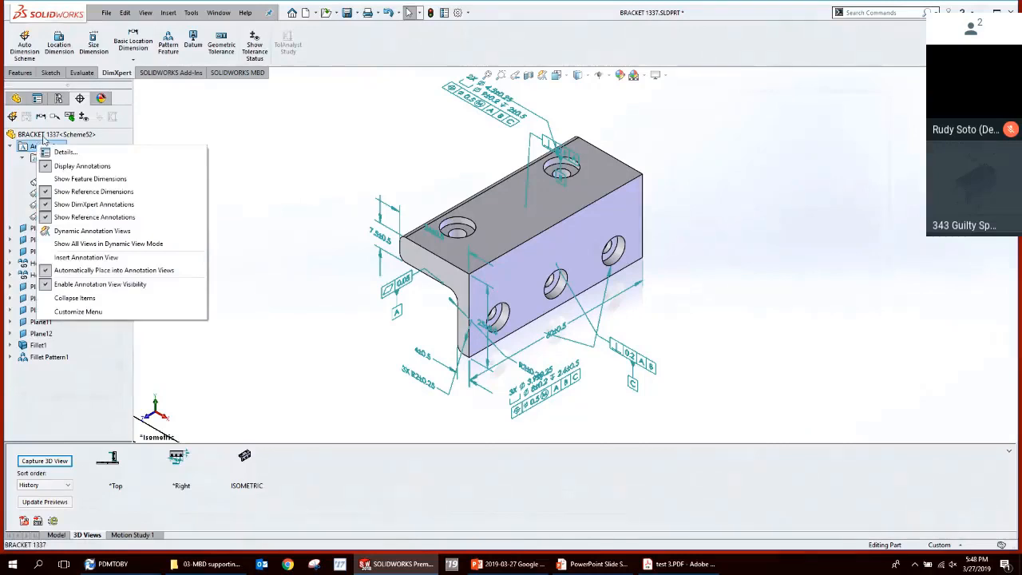
pyautogui.rightClick(46, 134)
pyautogui.click(91, 155)
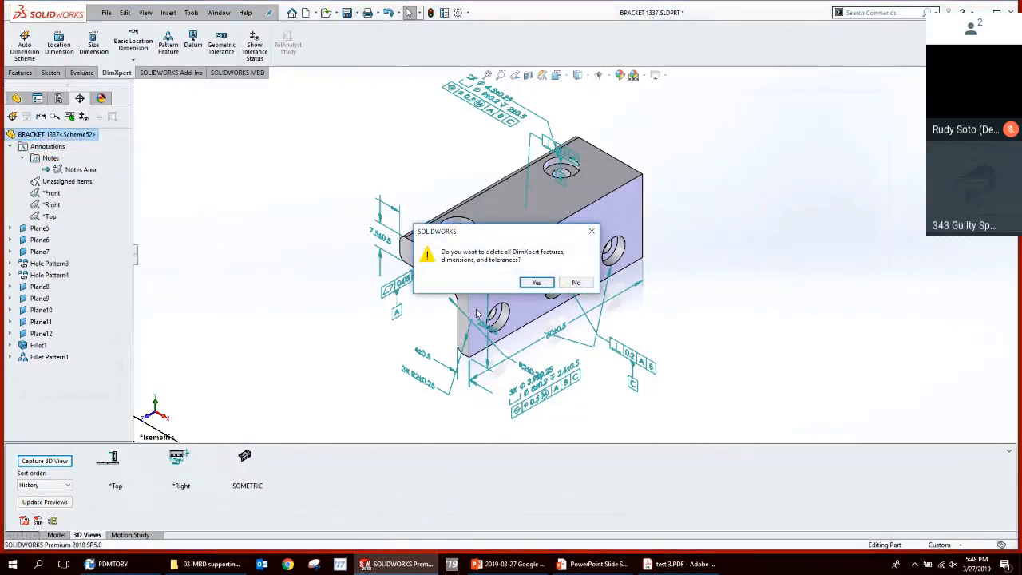
pyautogui.click(534, 283)
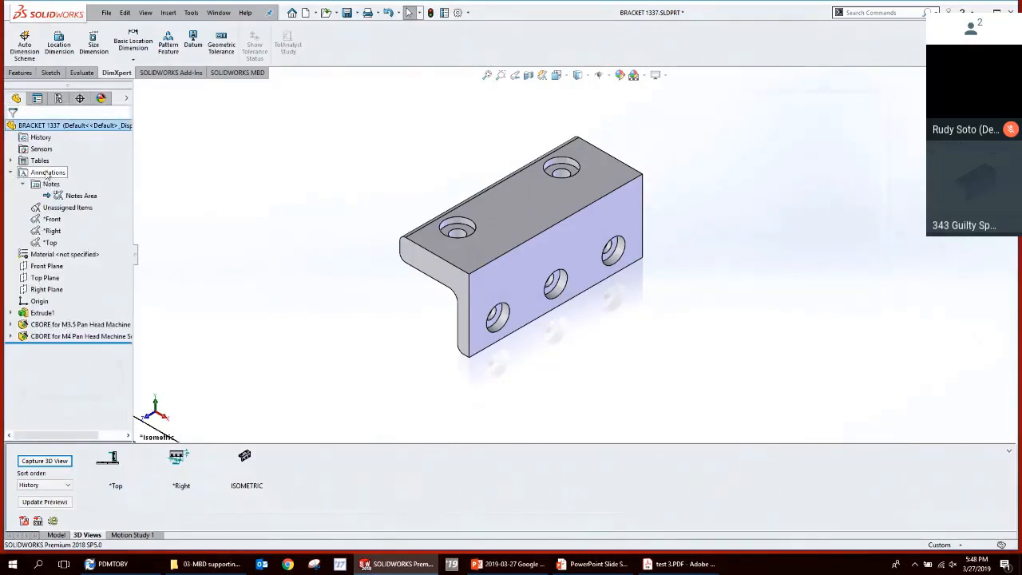
# Show the bracket's feature dimensions and limit the display to those in the *Top annotation view.
pyautogui.rightClick(42, 172)
pyautogui.click(132, 205)
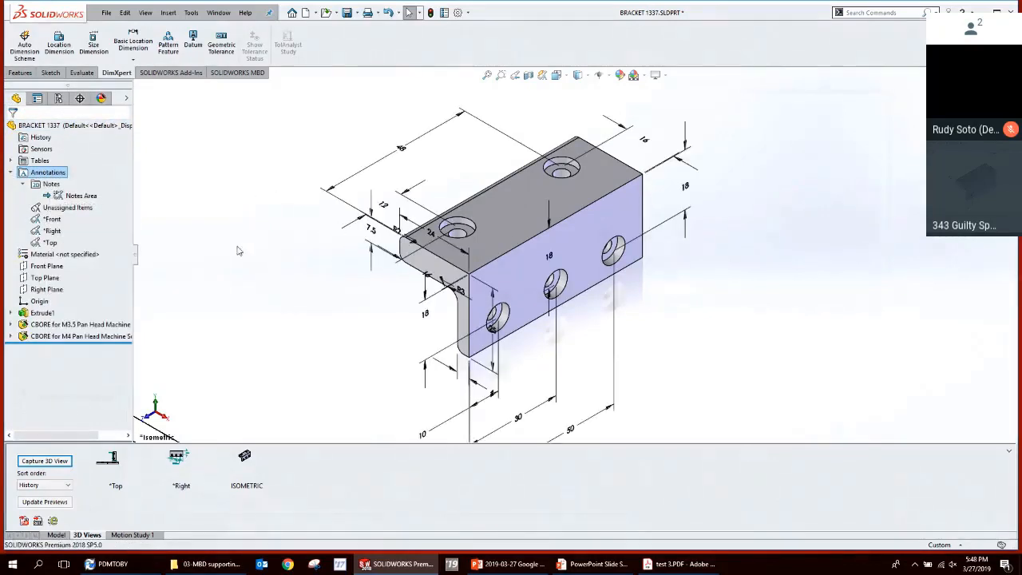
pyautogui.click(51, 218)
pyautogui.keyDown('shift'); pyautogui.click(51, 242); pyautogui.keyUp('shift')
pyautogui.rightClick(52, 242)
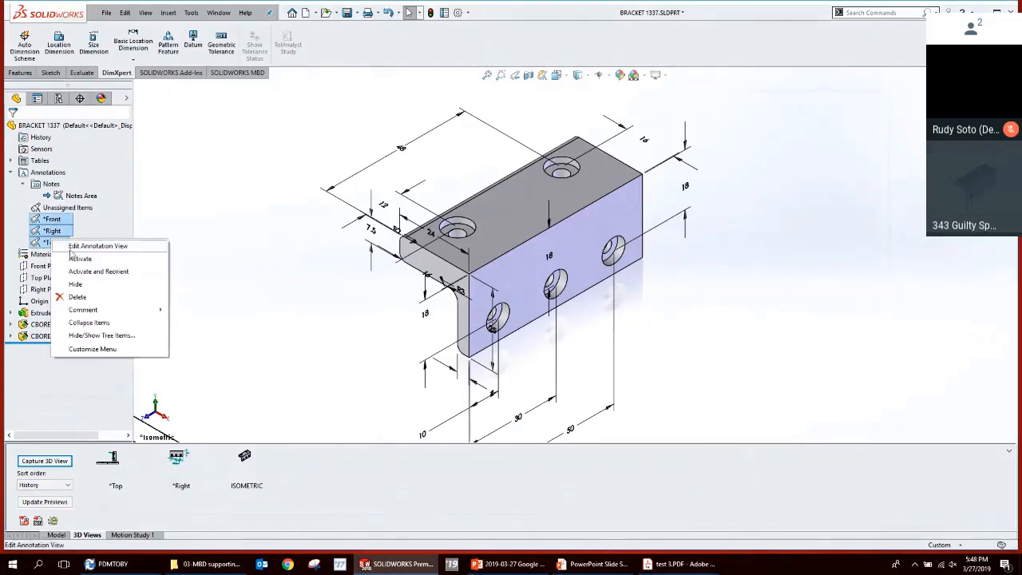
pyautogui.click(72, 284)
pyautogui.rightClick(58, 243)
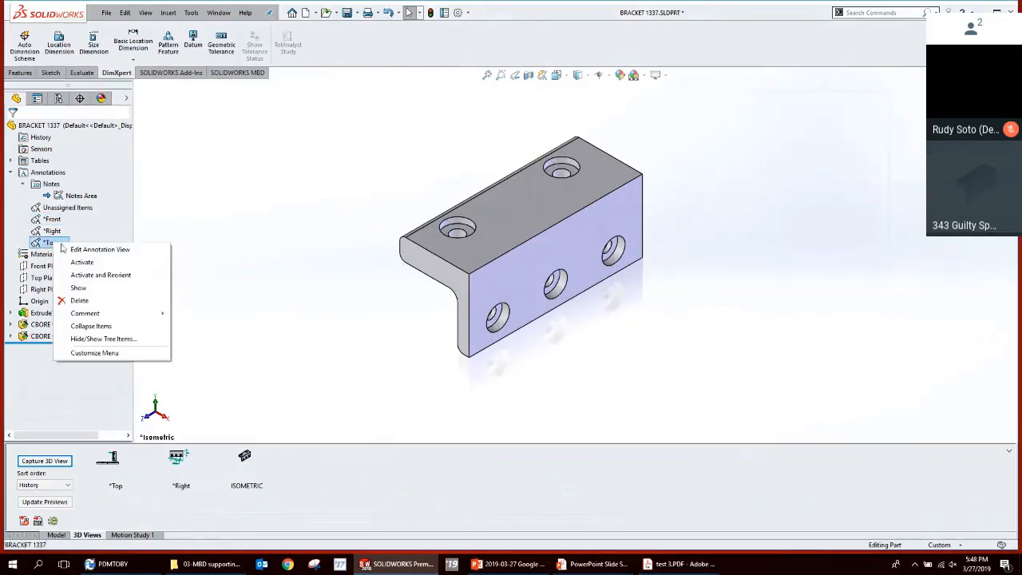
pyautogui.click(80, 287)
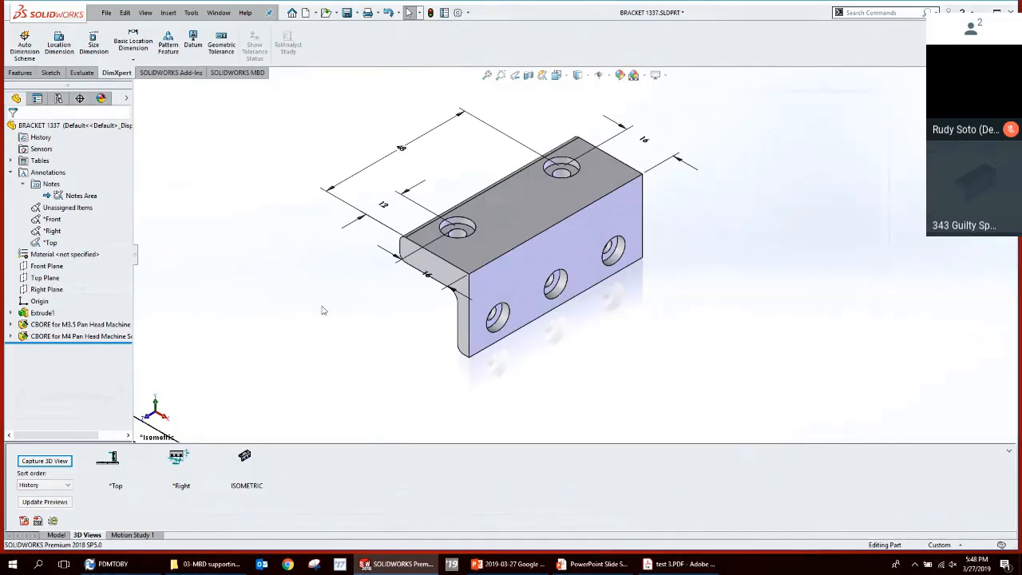
# Edit Sketch6 of the M4 counterbore feature, move its 16 mm dimension farther from the bracket's end face, and exit the sketch.
pyautogui.click(48, 324)
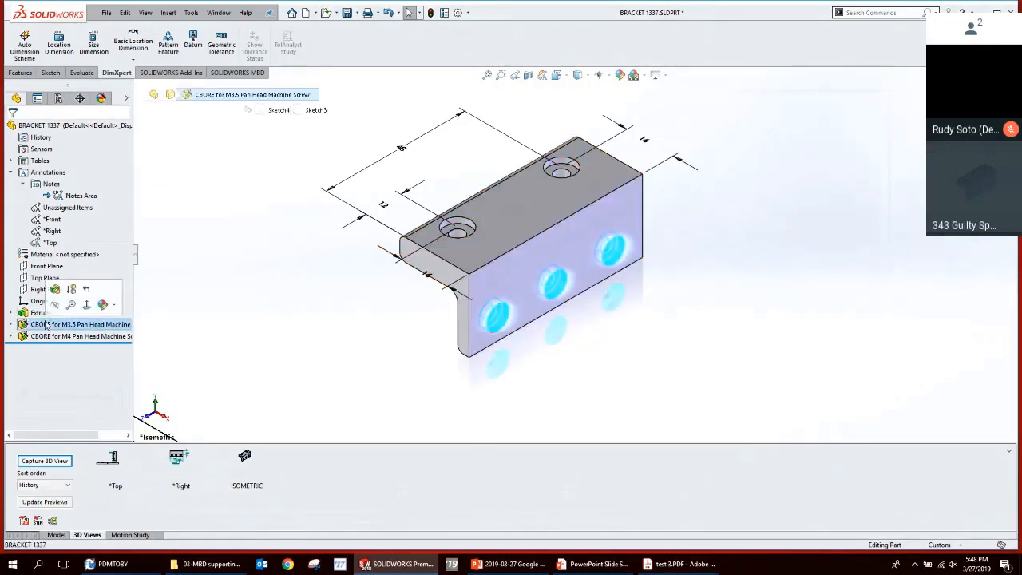
pyautogui.click(40, 335)
pyautogui.click(10, 336)
pyautogui.click(54, 348)
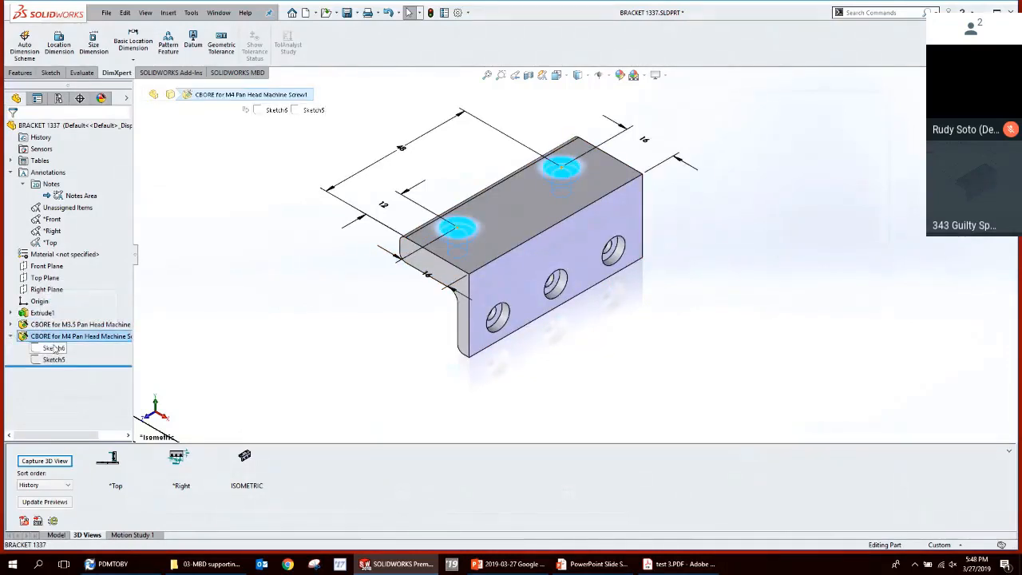
pyautogui.click(63, 312)
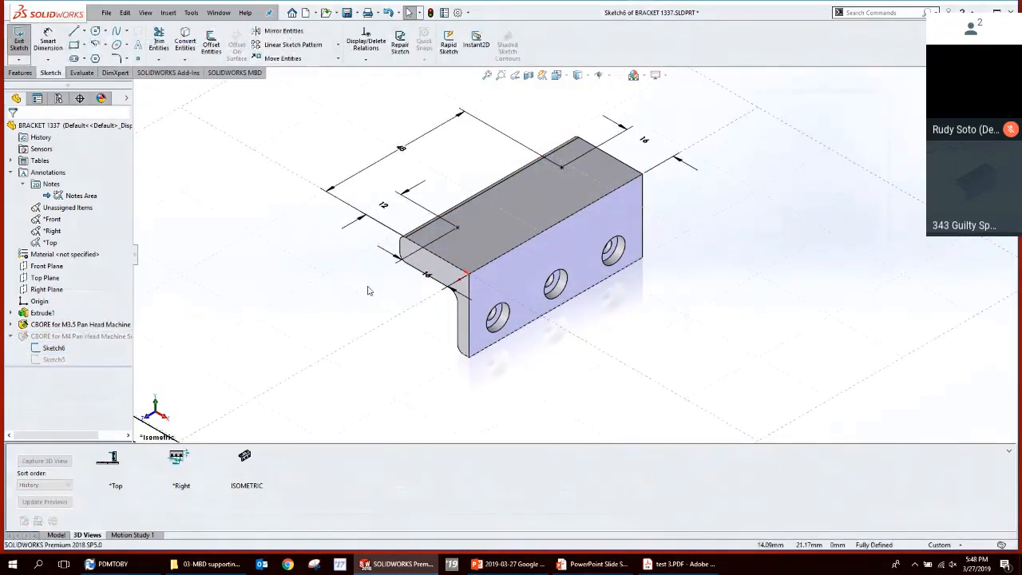
pyautogui.click(411, 287)
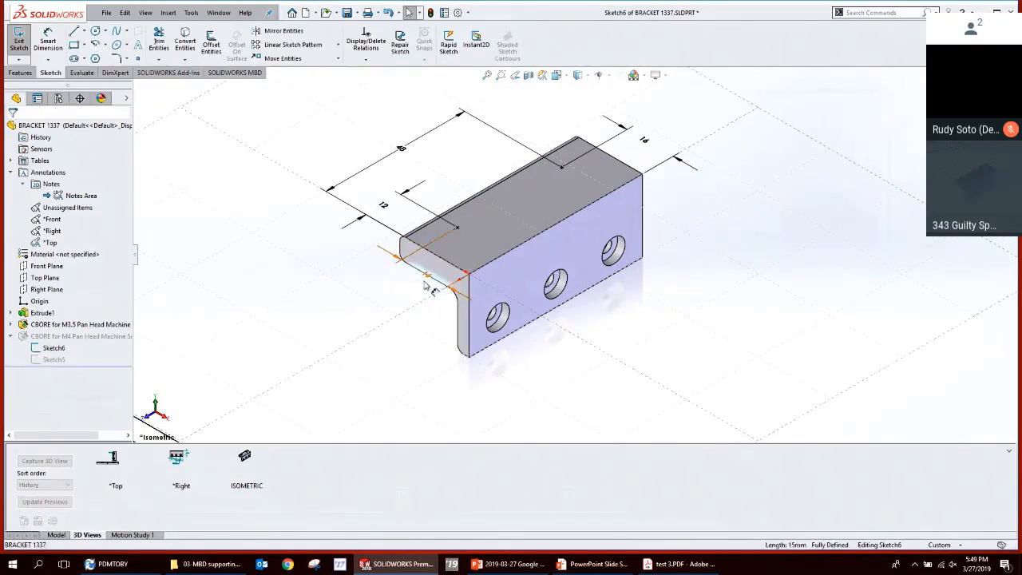
pyautogui.click(404, 281)
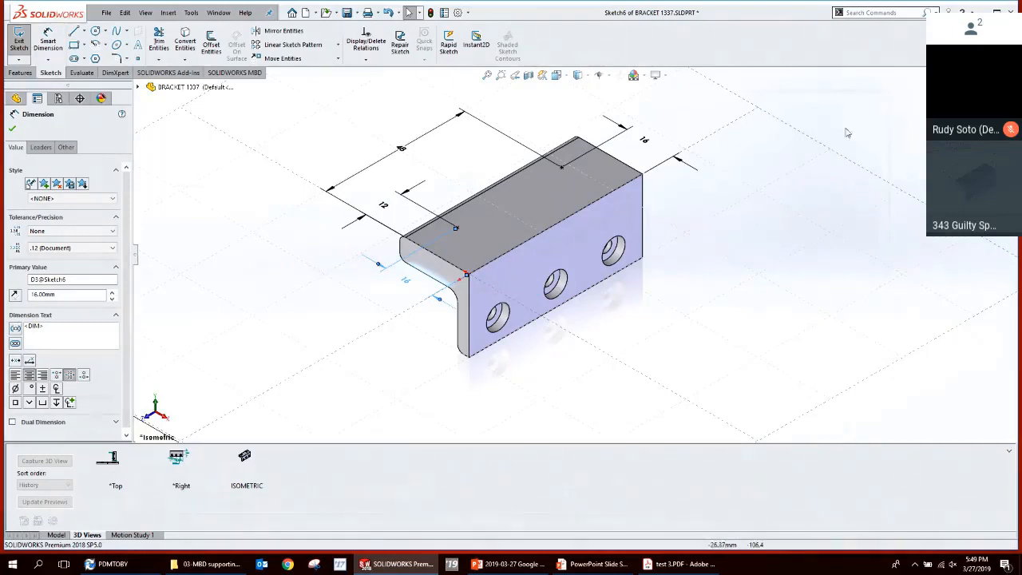
pyautogui.click(972, 110)
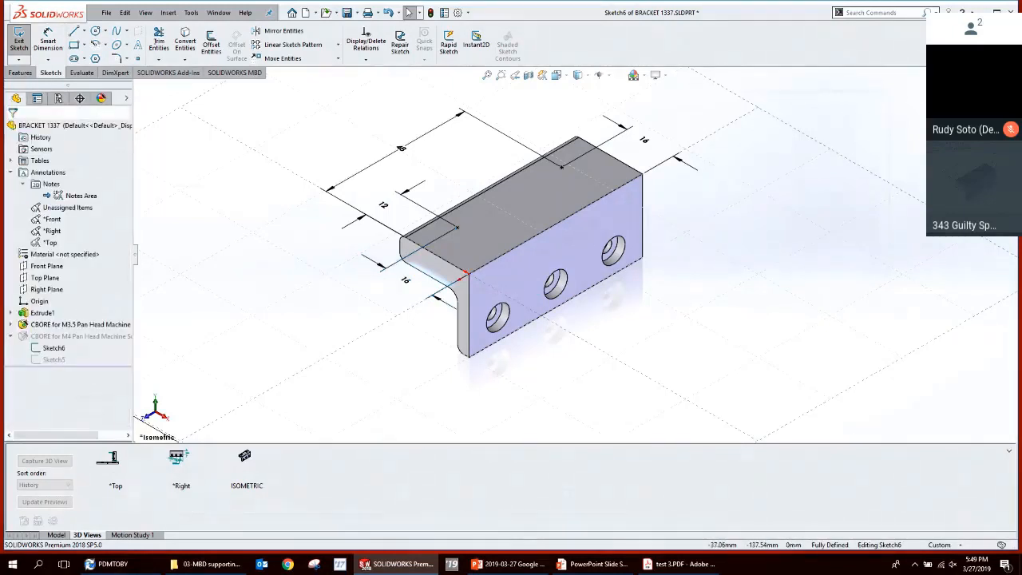
pyautogui.click(981, 94)
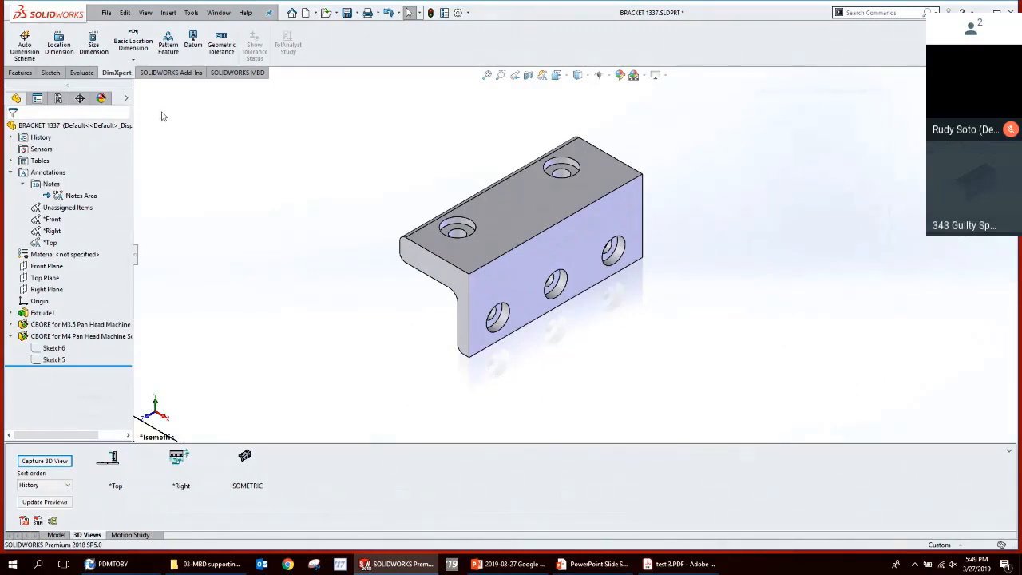
# Activate the *Top annotation view and reorient the bracket to it.
pyautogui.rightClick(58, 243)
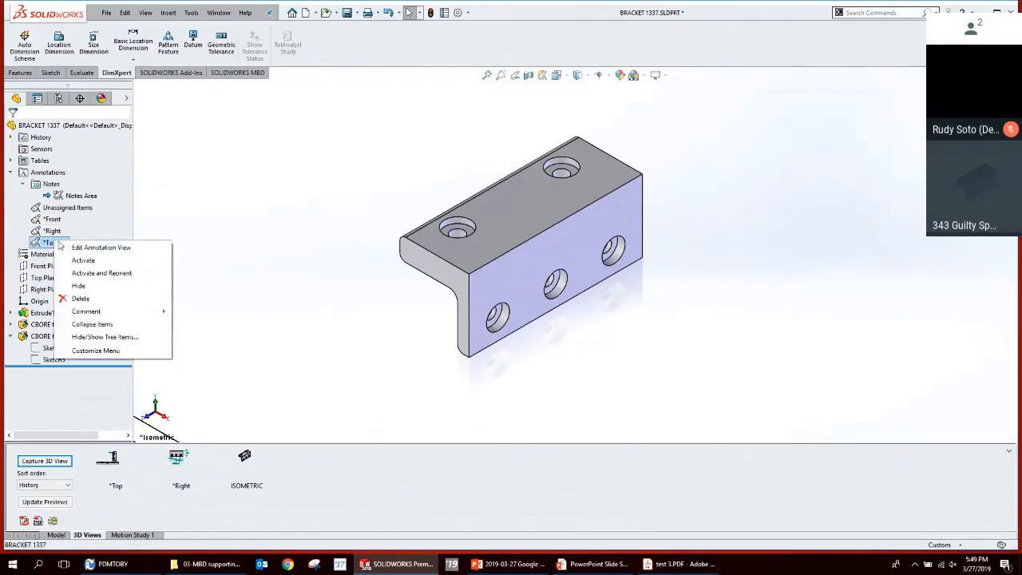
pyautogui.click(93, 273)
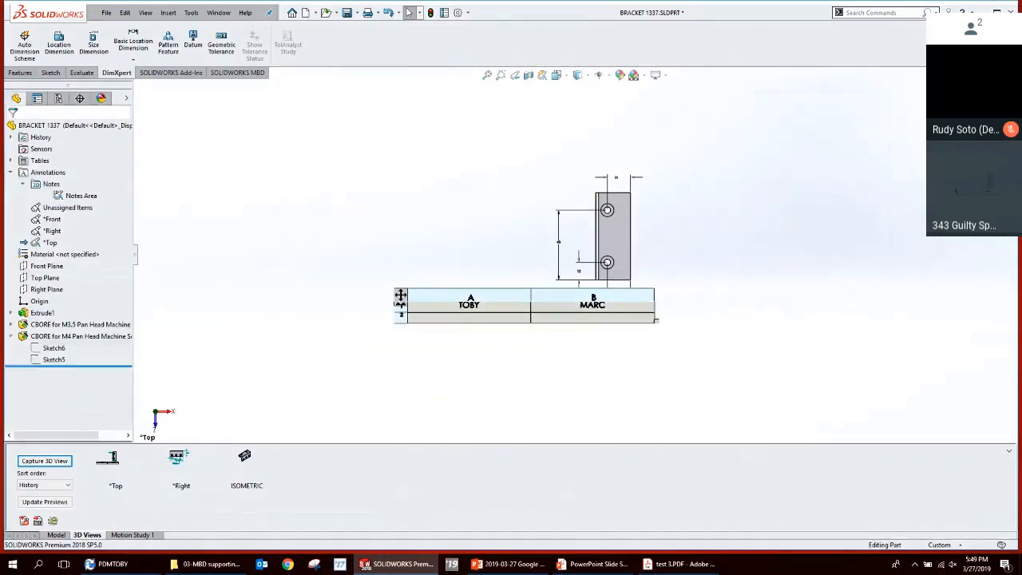
# Assign the 16 mm dimension below the bracket's lower edge to Unassigned Items, and display the Unassigned Items annotations.
pyautogui.scroll(-4, 600, 228)
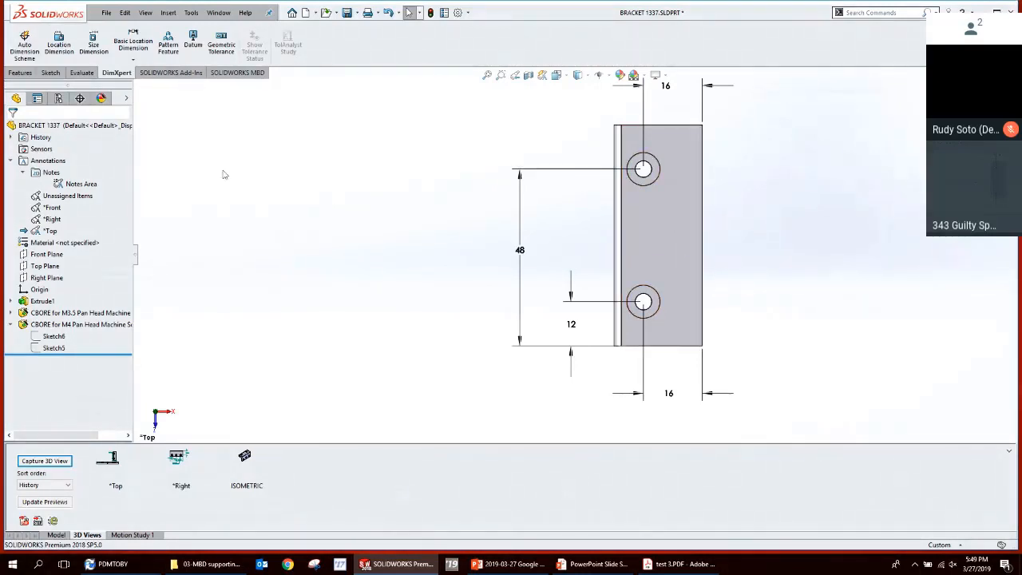
pyautogui.rightClick(666, 401)
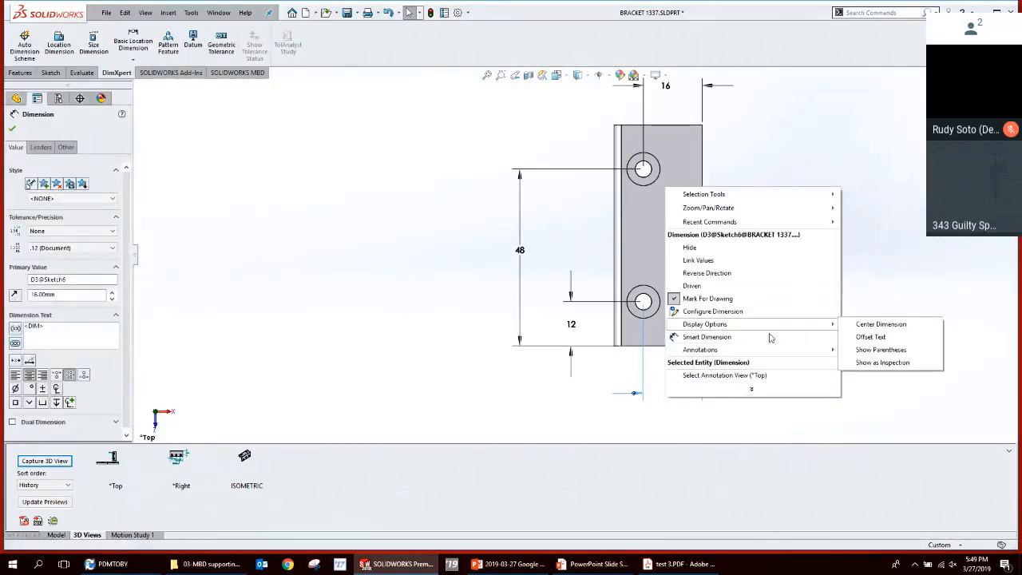
pyautogui.click(764, 380)
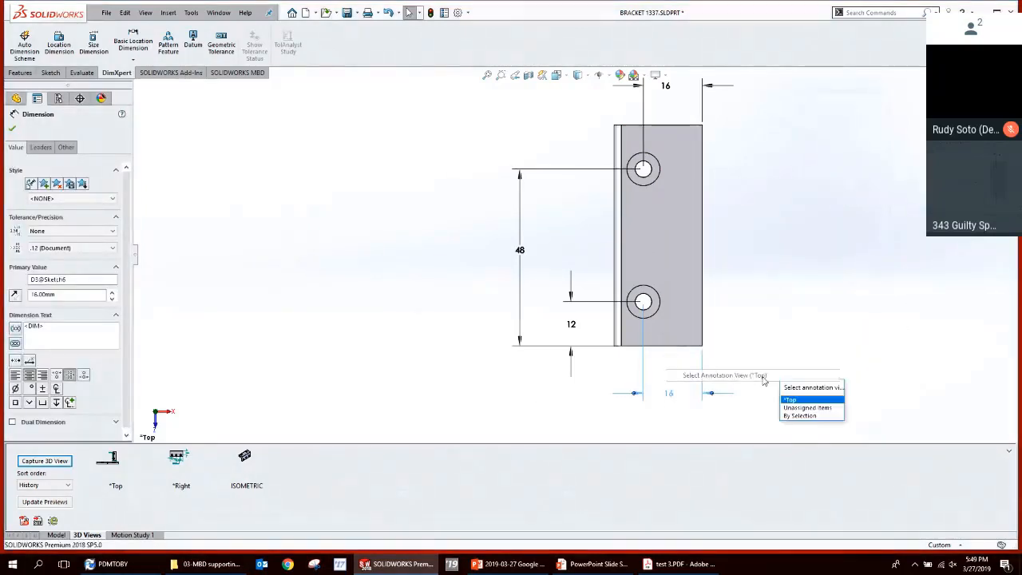
pyautogui.click(813, 410)
pyautogui.click(829, 281)
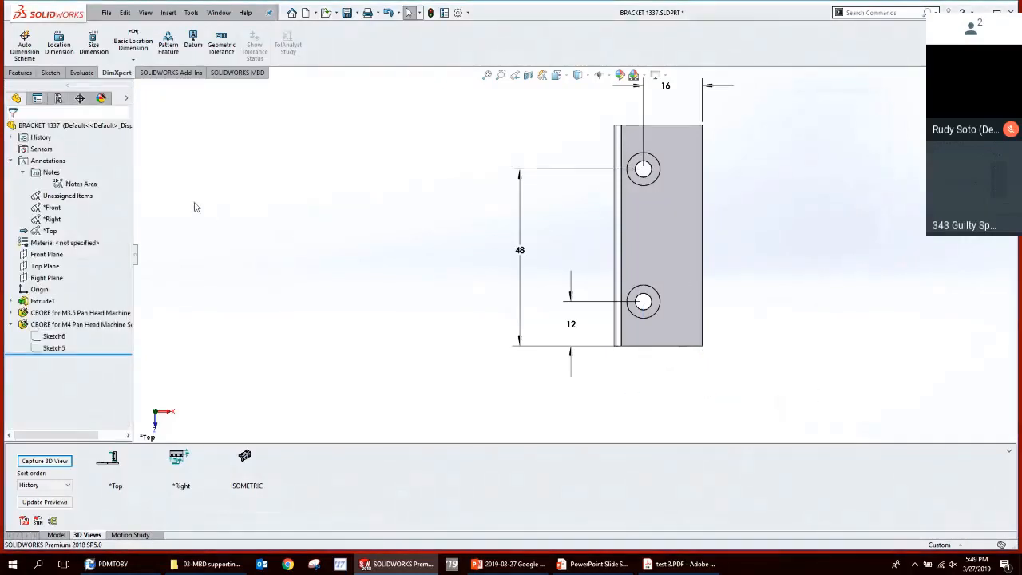
pyautogui.rightClick(66, 195)
pyautogui.click(92, 227)
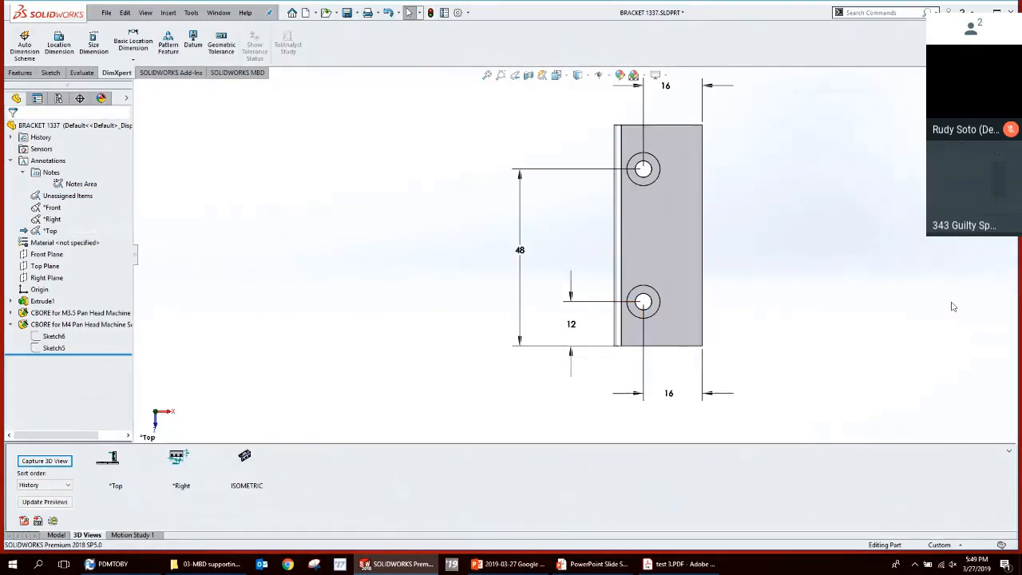
# Turn off Mark For Drawing for the 16 mm dimension below the bracket's lower edge.
pyautogui.rightClick(670, 392)
pyautogui.click(734, 290)
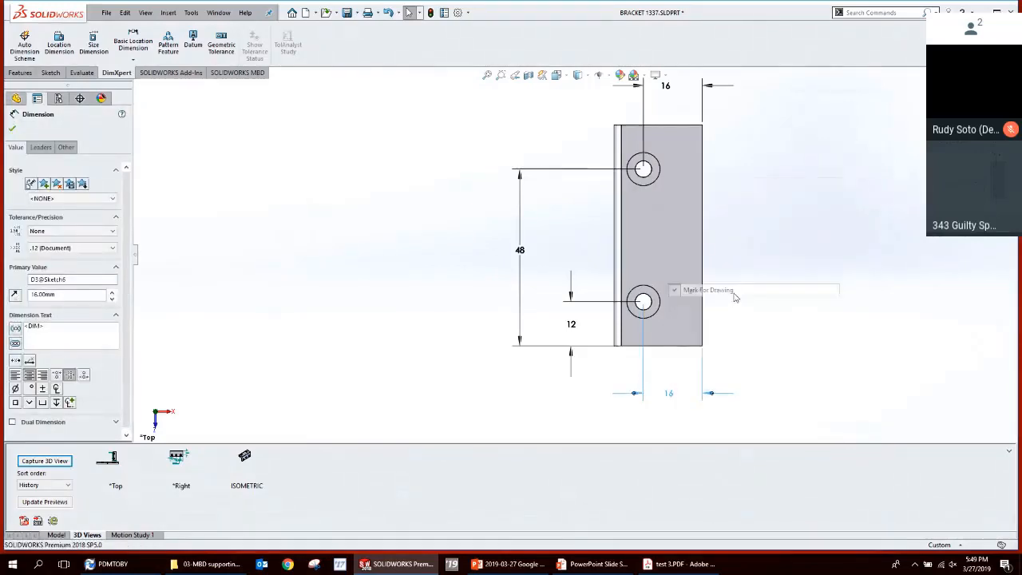
pyautogui.click(803, 351)
# Try to delete the lower 16 mm dimension directly from the bracket, both with the 3D views displayed and in the regular model view.
pyautogui.scroll(-2, 655, 393)
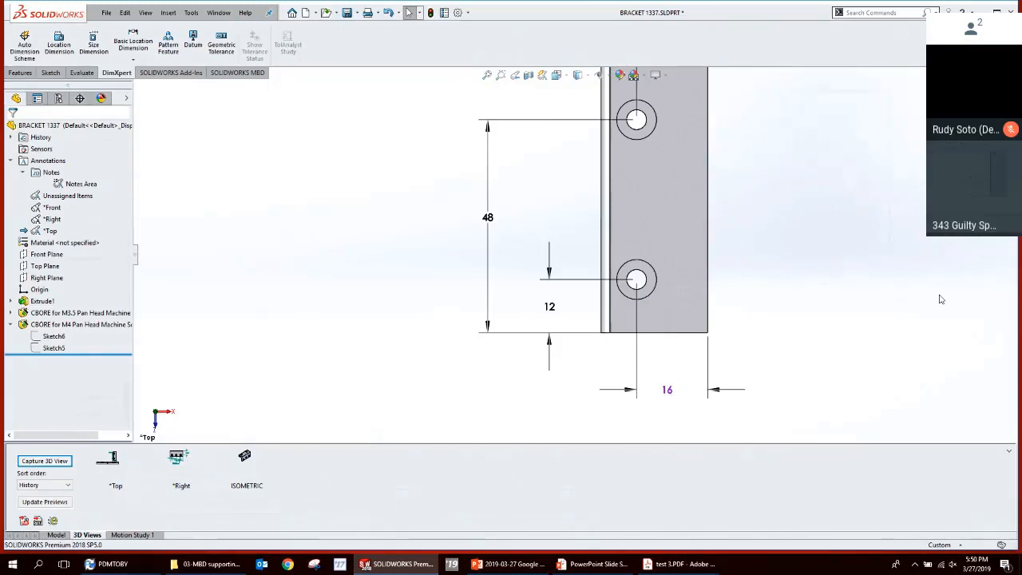
pyautogui.click(677, 395)
pyautogui.press('Delete')
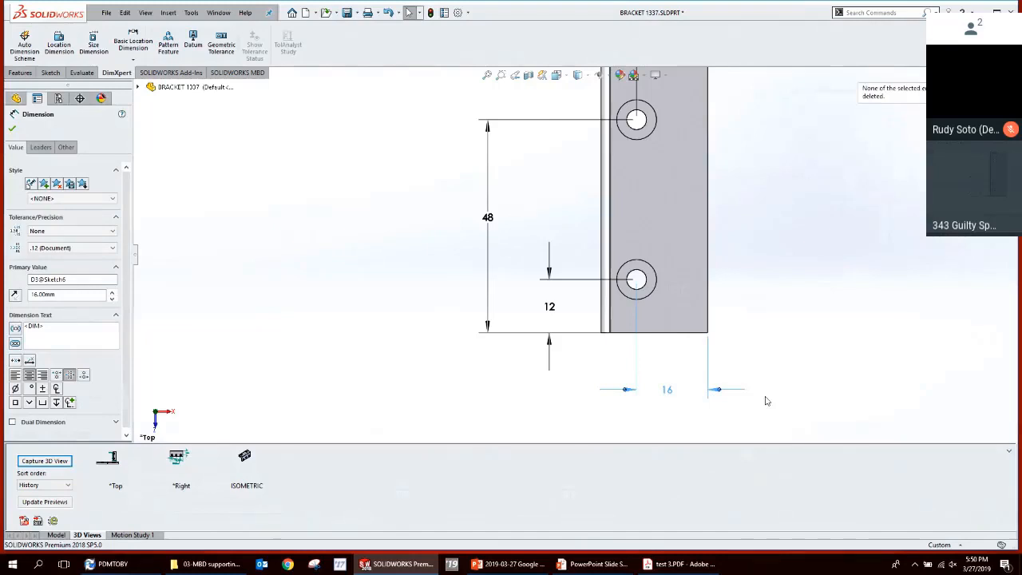
pyautogui.click(57, 534)
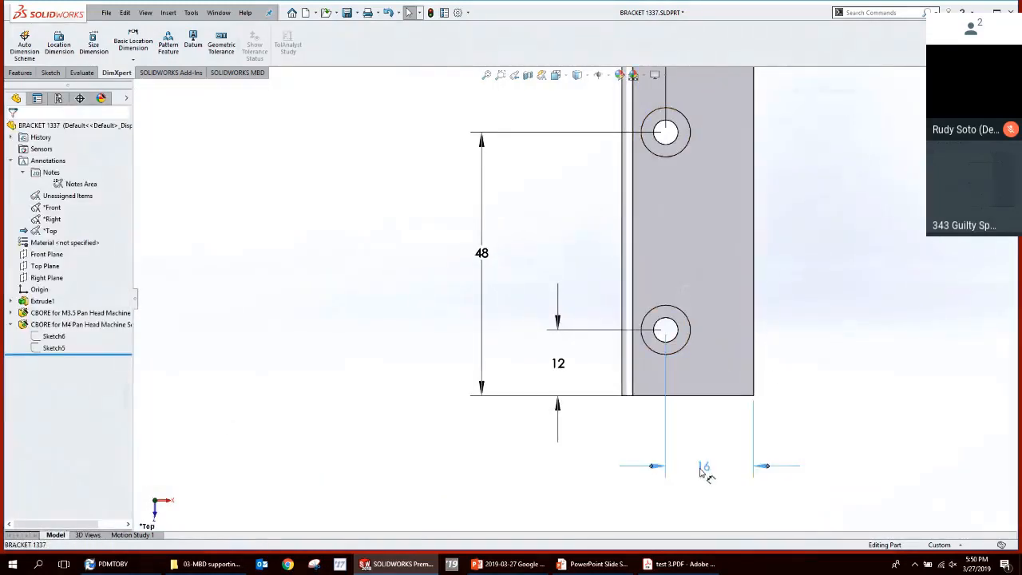
pyautogui.click(700, 467)
pyautogui.press('Delete')
pyautogui.click(847, 336)
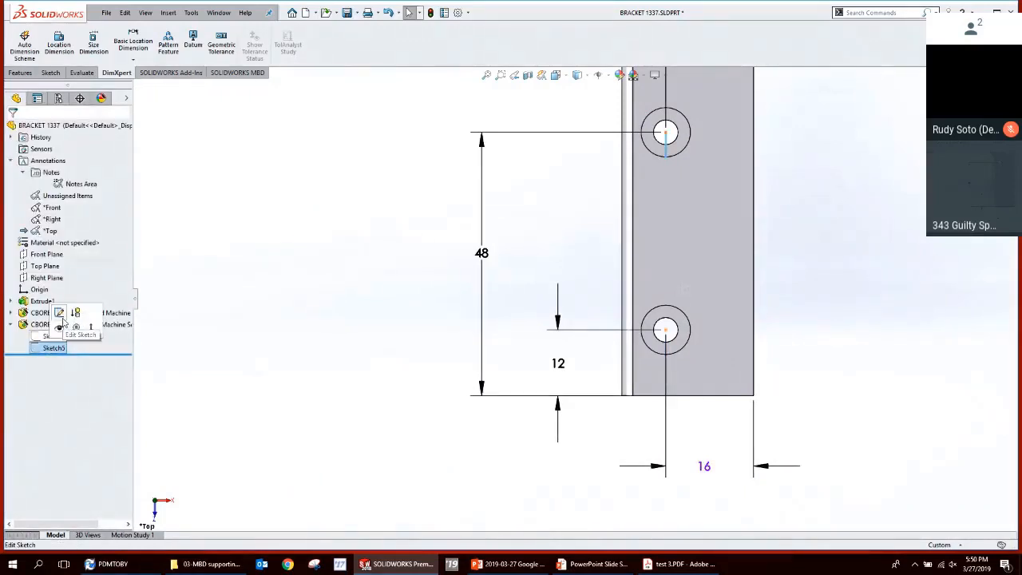
# Check Sketch5, try deleting the lower 16 mm dimension in Sketch6, and undo it by discarding the sketch changes.
pyautogui.click(59, 313)
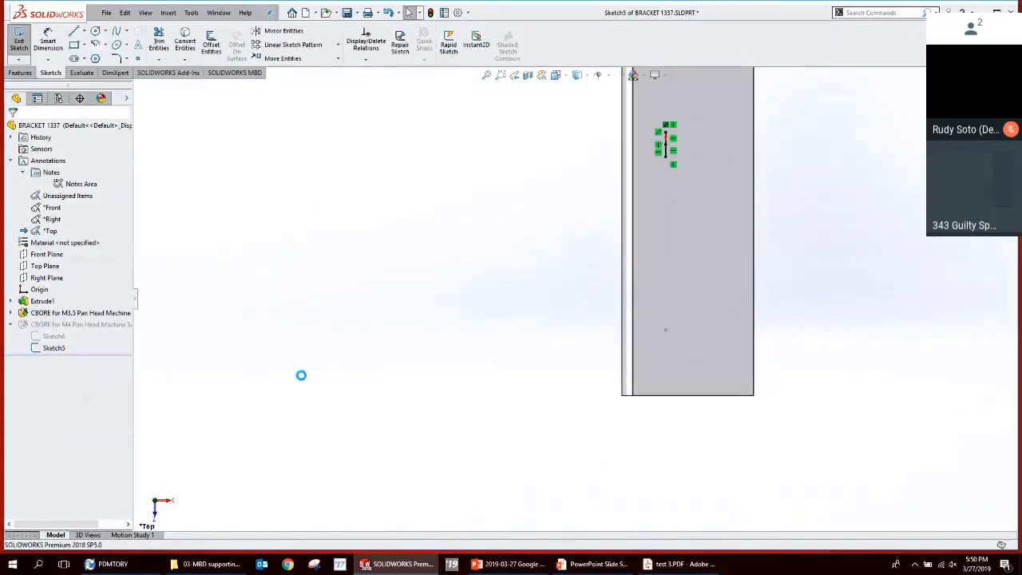
pyautogui.click(18, 40)
pyautogui.click(54, 335)
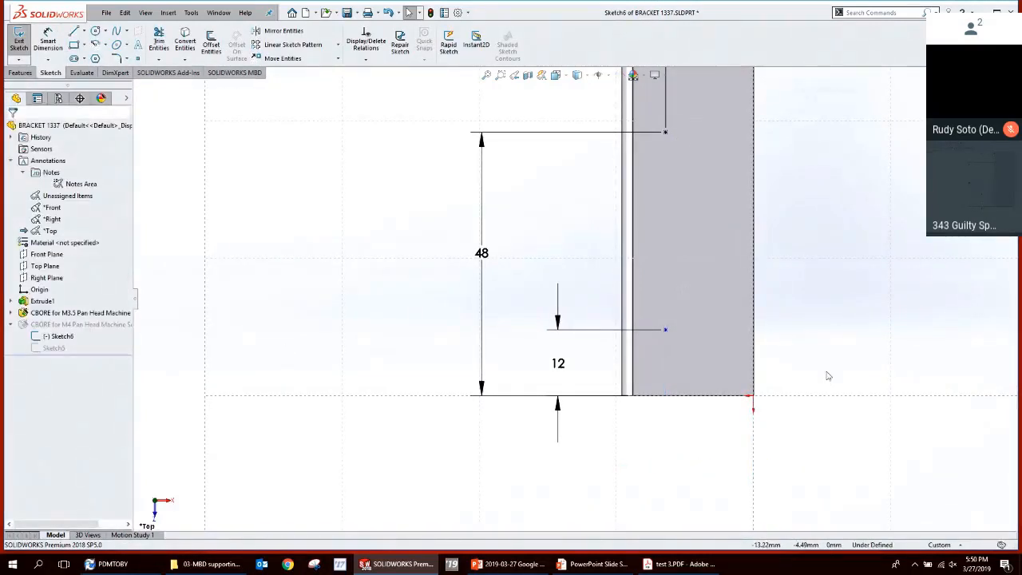
pyautogui.hotkey('ctrl', 'z')
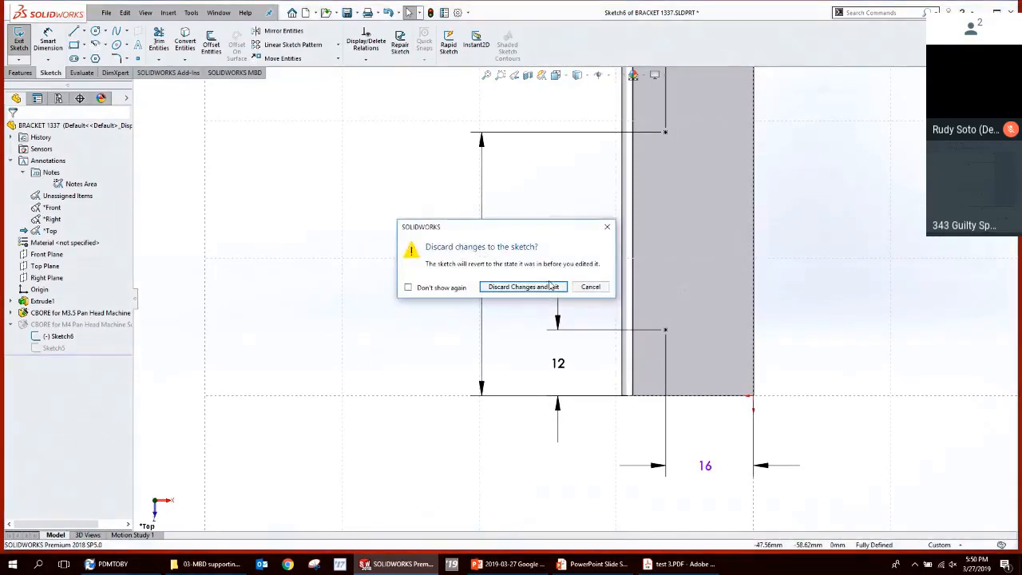
pyautogui.click(517, 289)
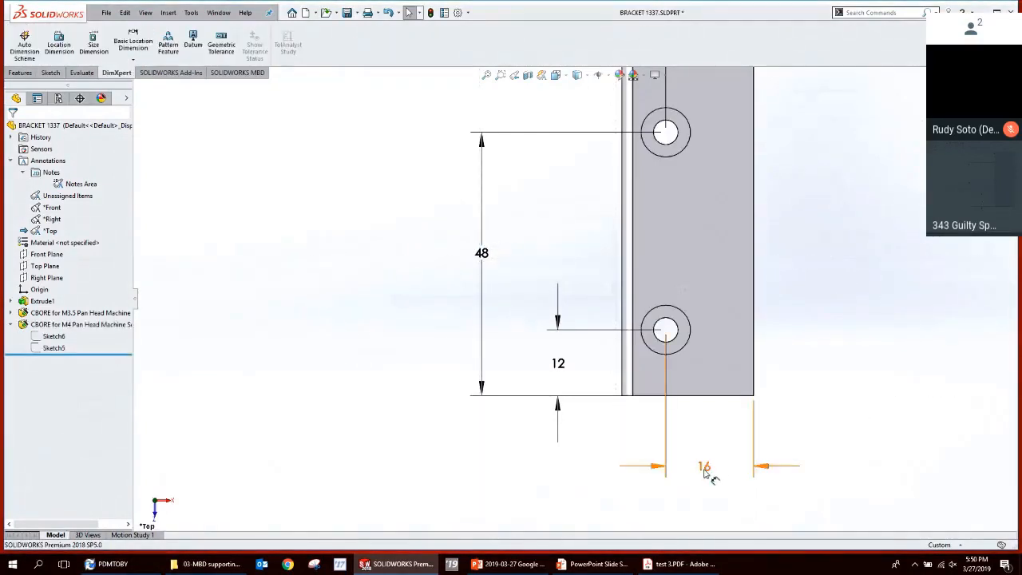
# Choose the annotation view for the lower 16 mm dimension again, and toggle the display of Unassigned Items.
pyautogui.click(704, 469)
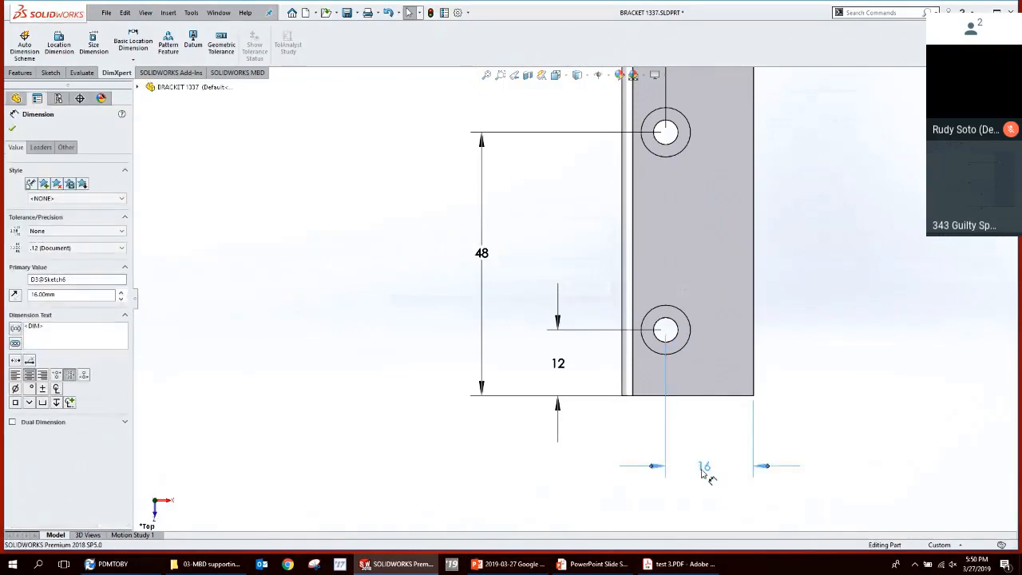
pyautogui.rightClick(702, 472)
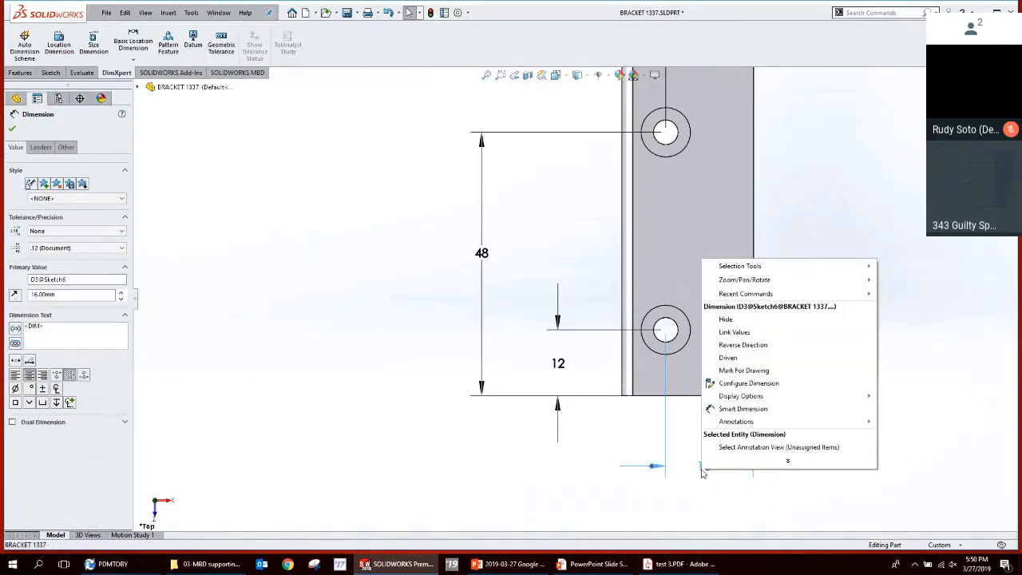
pyautogui.click(788, 446)
pyautogui.click(838, 469)
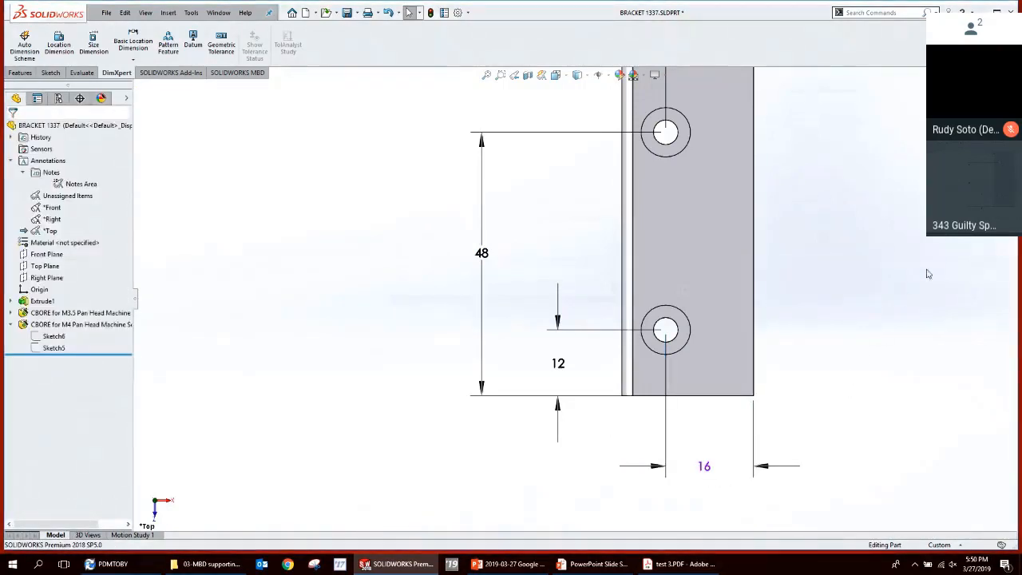
pyautogui.click(78, 198)
pyautogui.rightClick(78, 198)
pyautogui.click(101, 229)
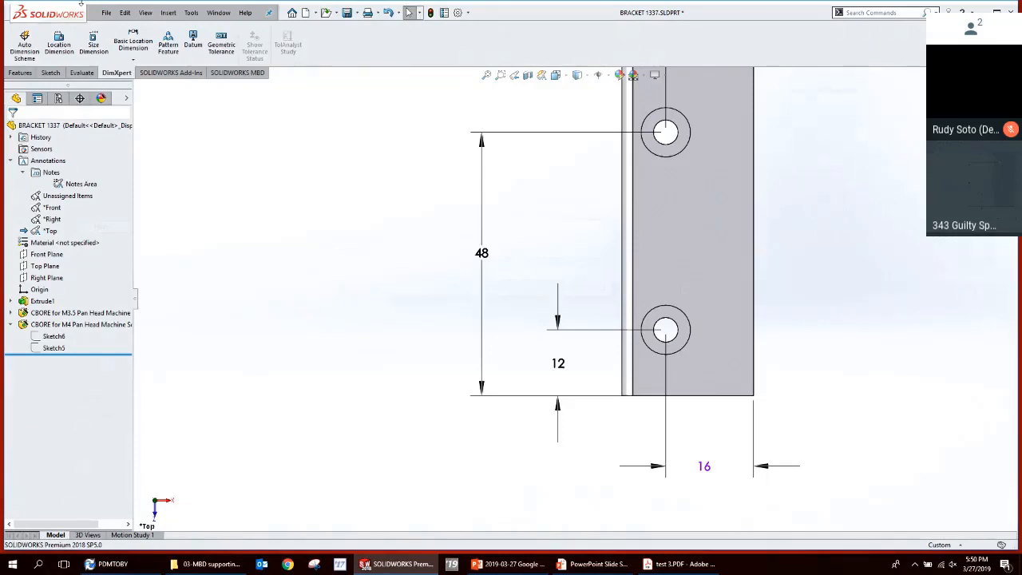
# Switch to the BRACKET 1337 drawing and delete all DimXpert dimensions, datums and geometric tolerances from its views.
pyautogui.hotkey('ctrl', 'Tab')
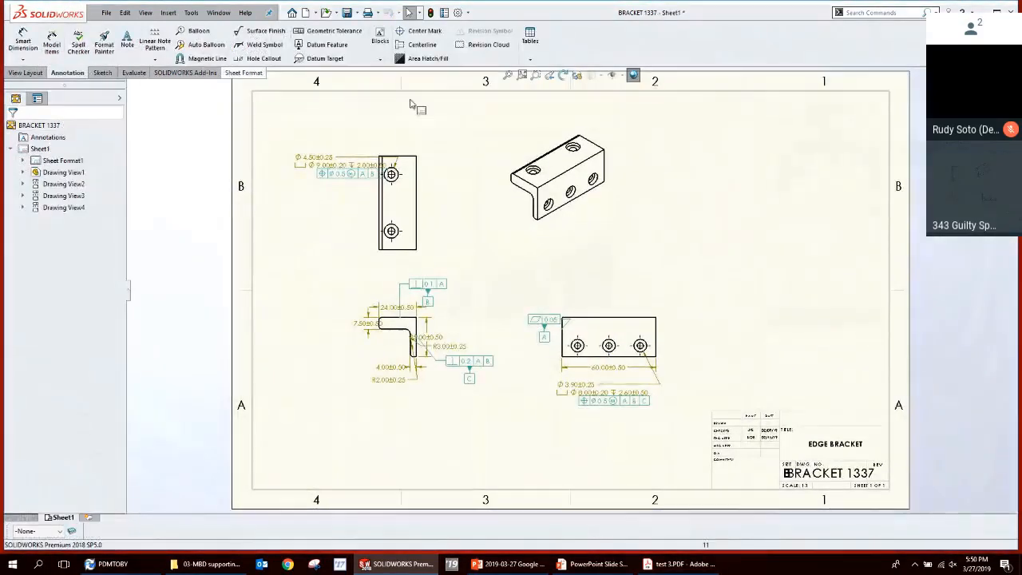
pyautogui.moveTo(265, 134); pyautogui.dragTo(486, 384)
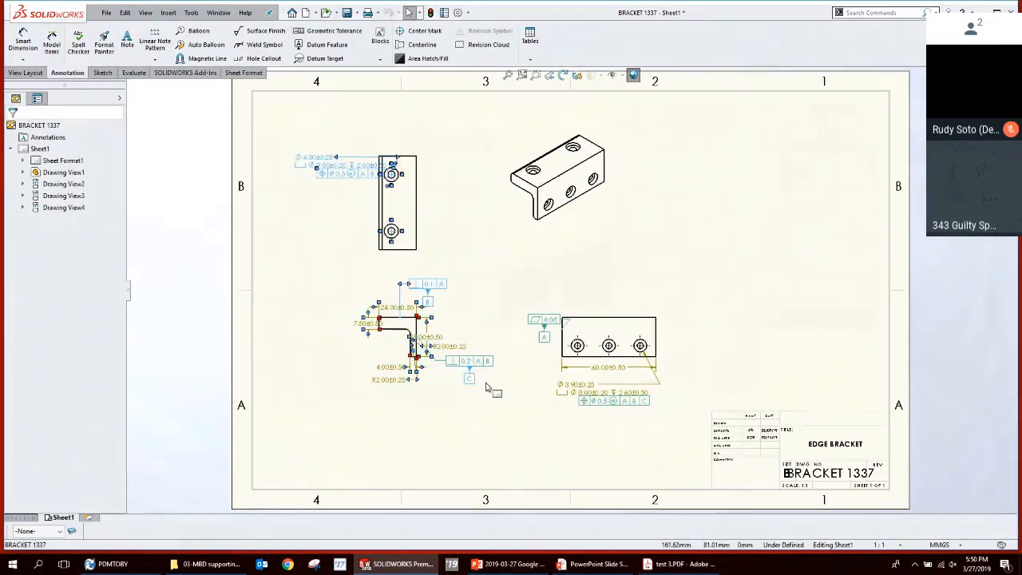
pyautogui.press('Delete')
pyautogui.moveTo(505, 288); pyautogui.dragTo(673, 427)
pyautogui.press('Delete')
pyautogui.moveTo(308, 255); pyautogui.dragTo(529, 405)
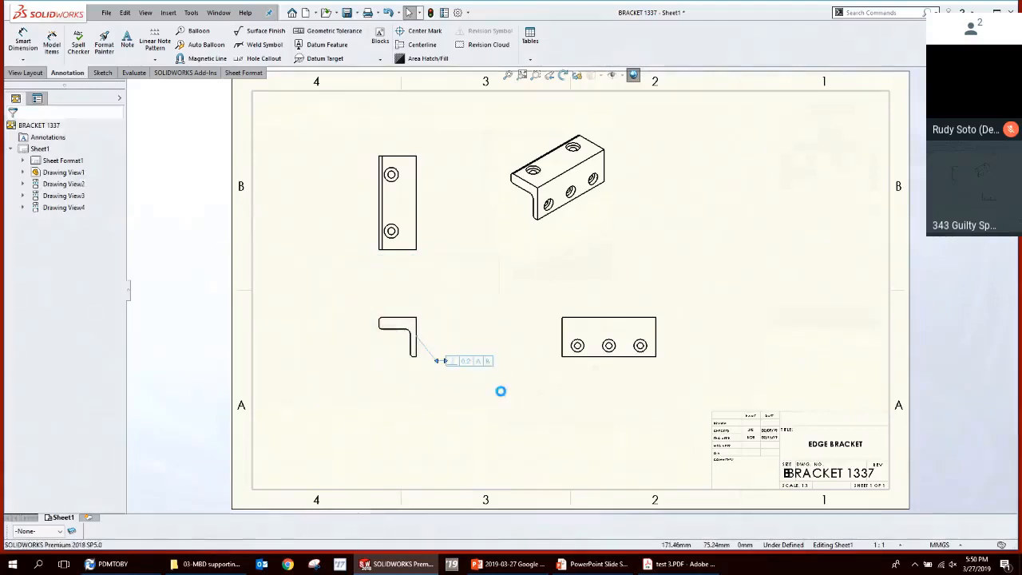
pyautogui.press('Delete')
pyautogui.click(345, 222)
# Insert model items from the entire model into all views, including marked dimensions, Hole Wizard locations and hole callouts.
pyautogui.click(167, 13)
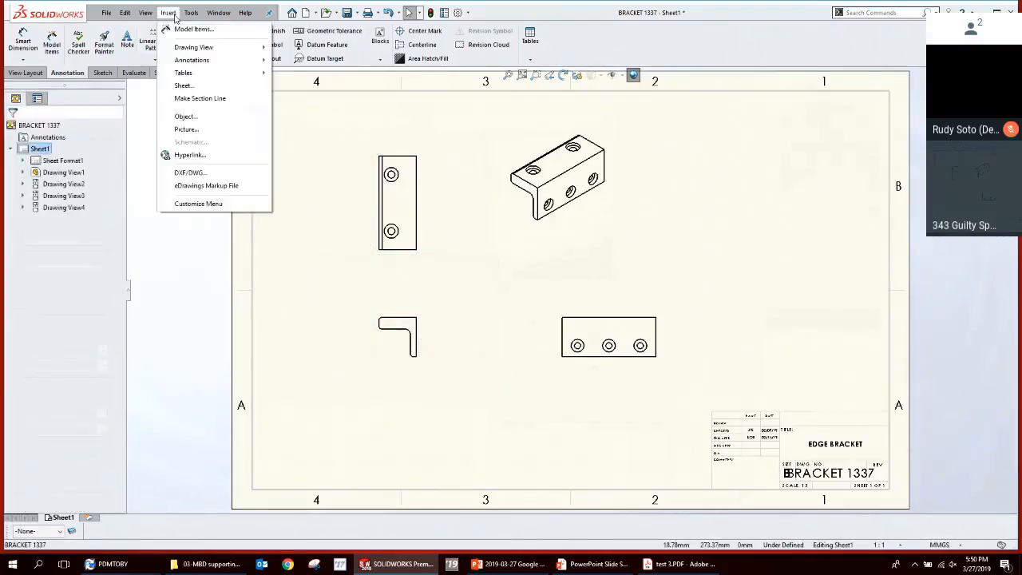
pyautogui.click(194, 29)
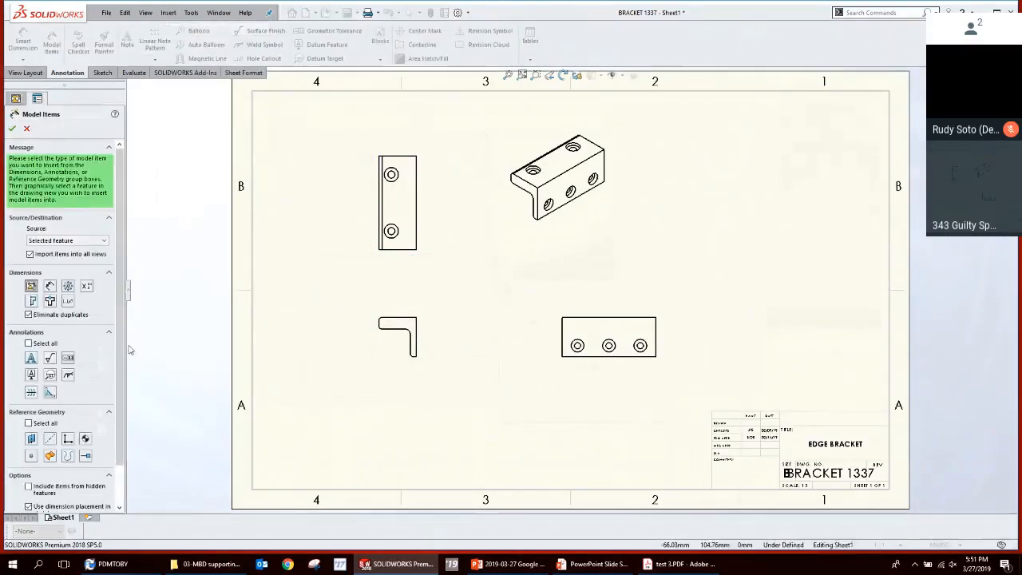
pyautogui.scroll(-3, 116, 368)
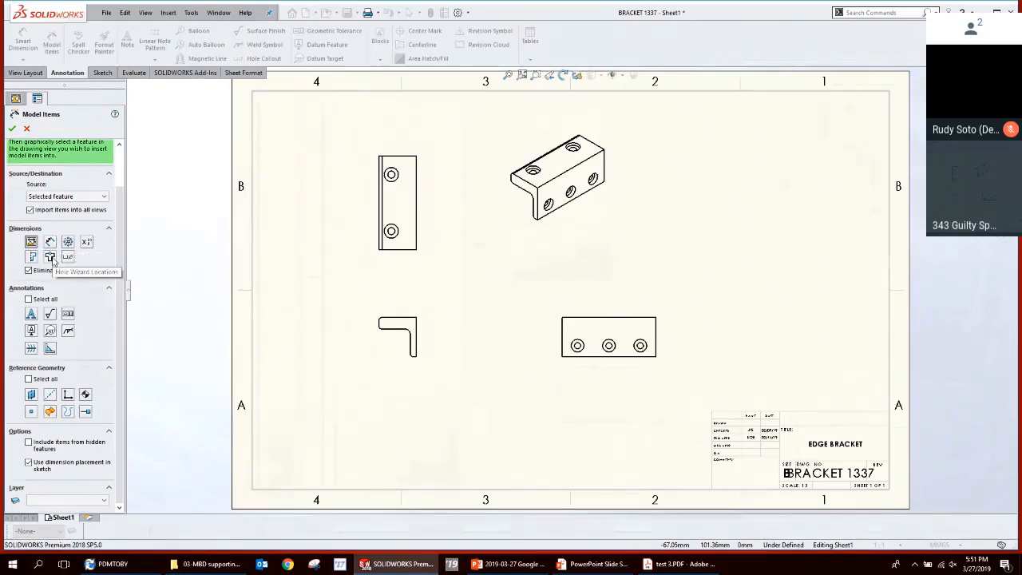
pyautogui.click(51, 257)
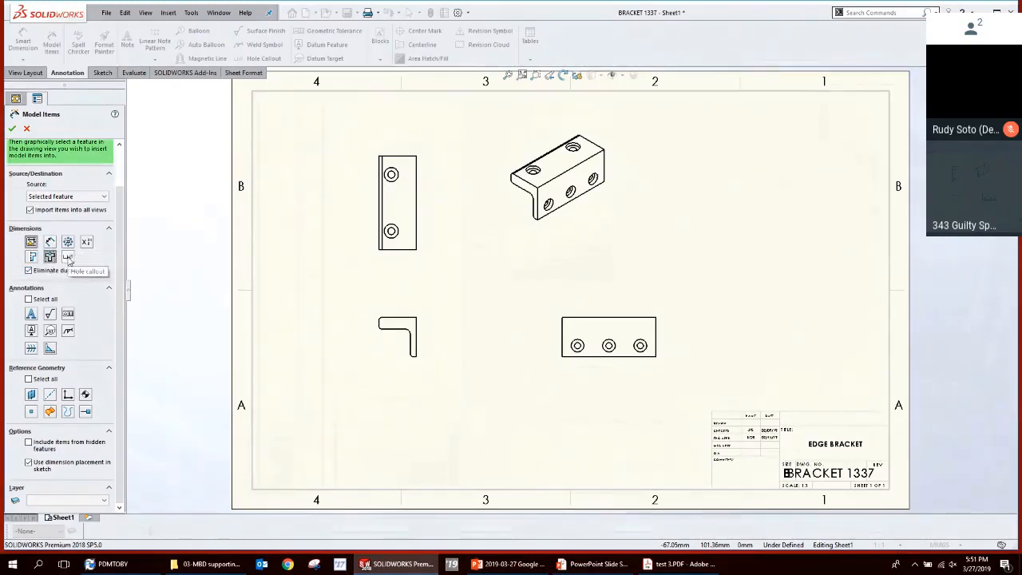
pyautogui.click(68, 257)
pyautogui.scroll(2, 80, 227)
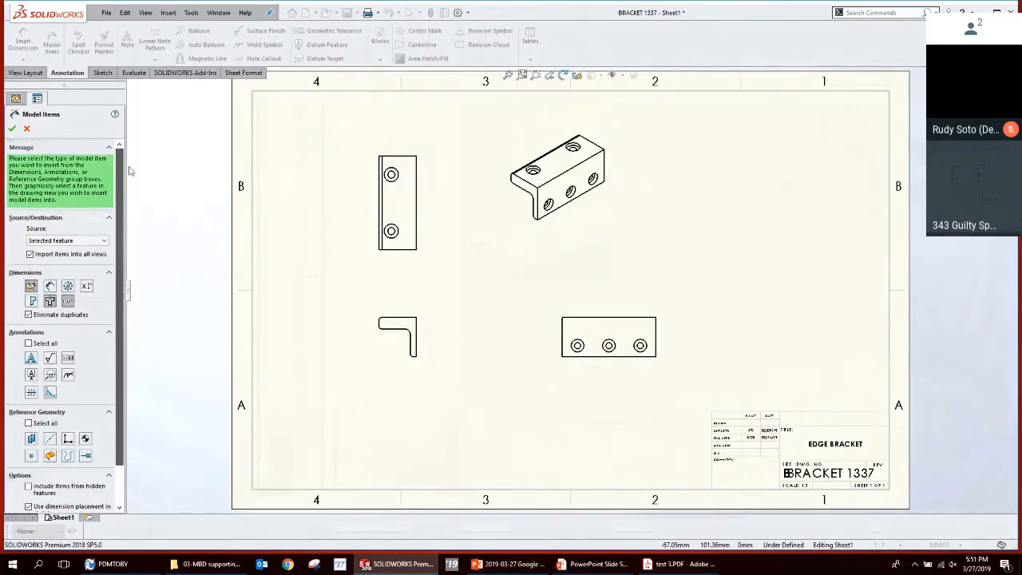
pyautogui.click(80, 240)
pyautogui.click(79, 249)
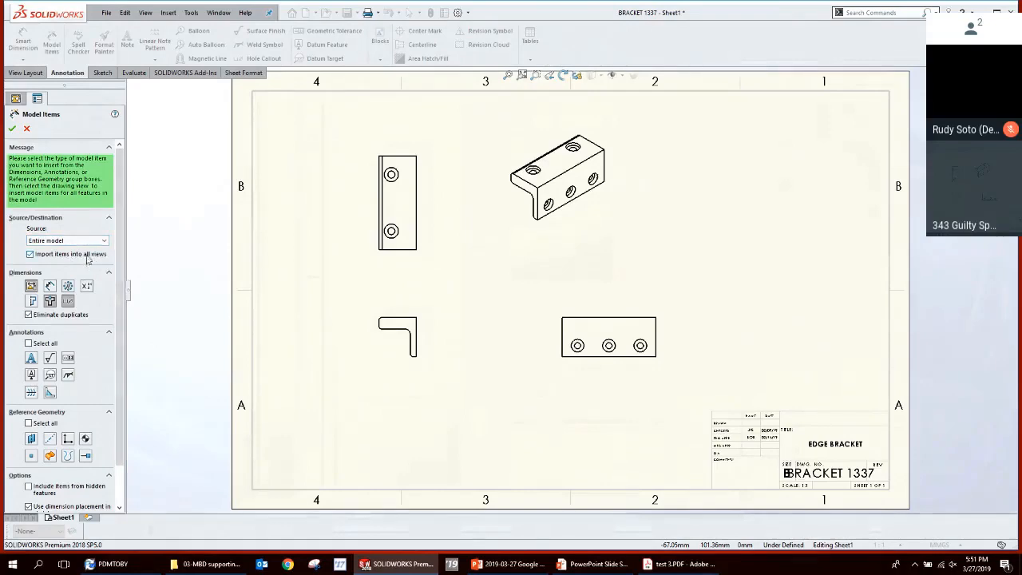
pyautogui.click(12, 130)
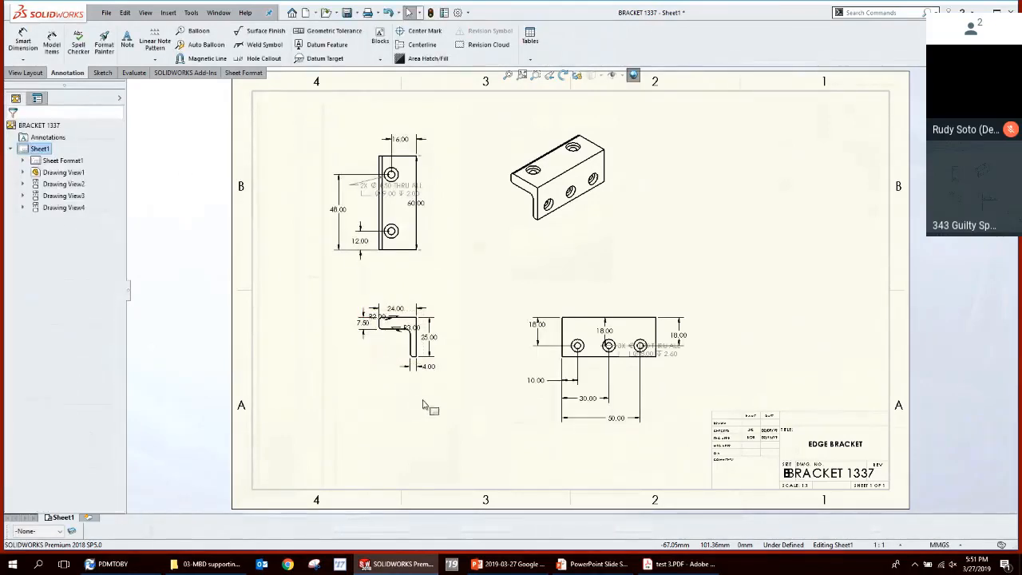
# Set the first hole's vertical location dimension in the three-hole view to 15 mm.
pyautogui.scroll(3, 646, 414)
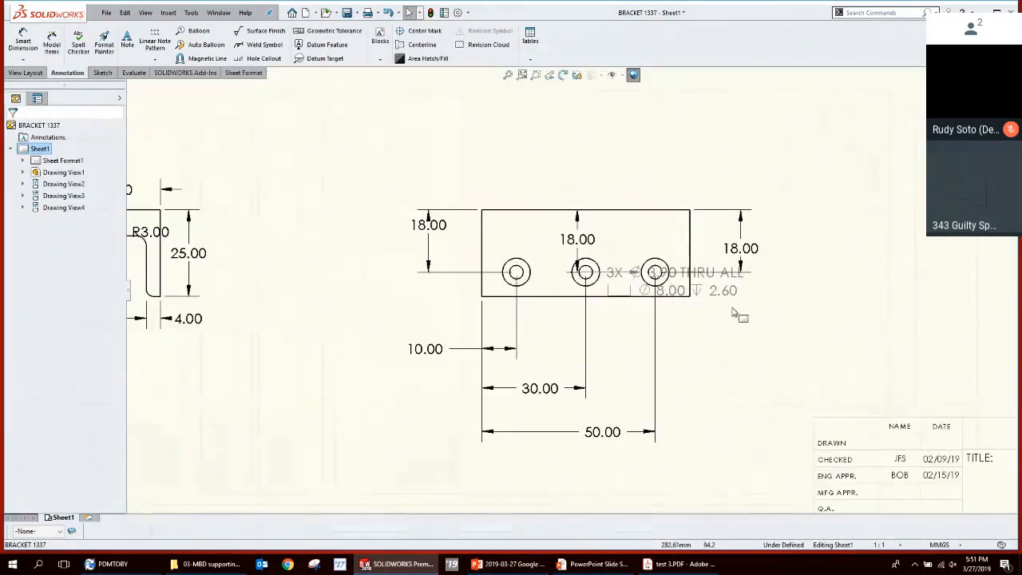
pyautogui.click(429, 233)
pyautogui.doubleClick(428, 225)
pyautogui.write('15')
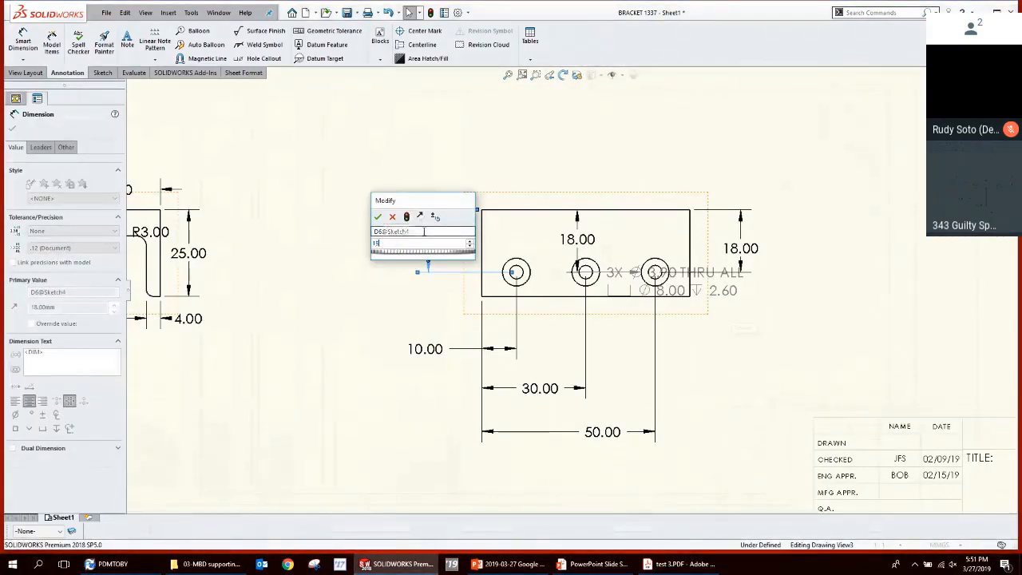
pyautogui.press('Return')
pyautogui.press('Escape')
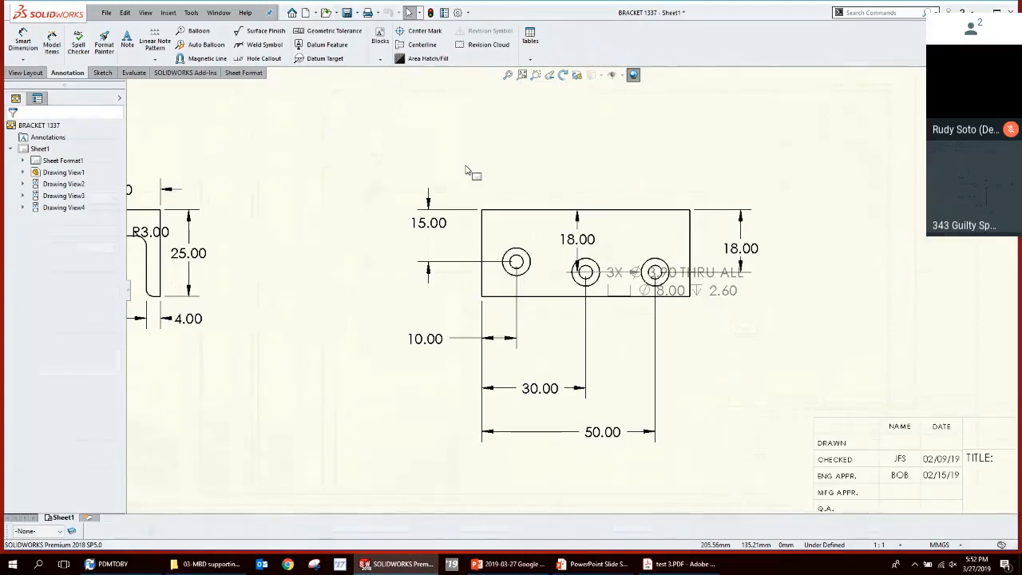
pyautogui.press('f')
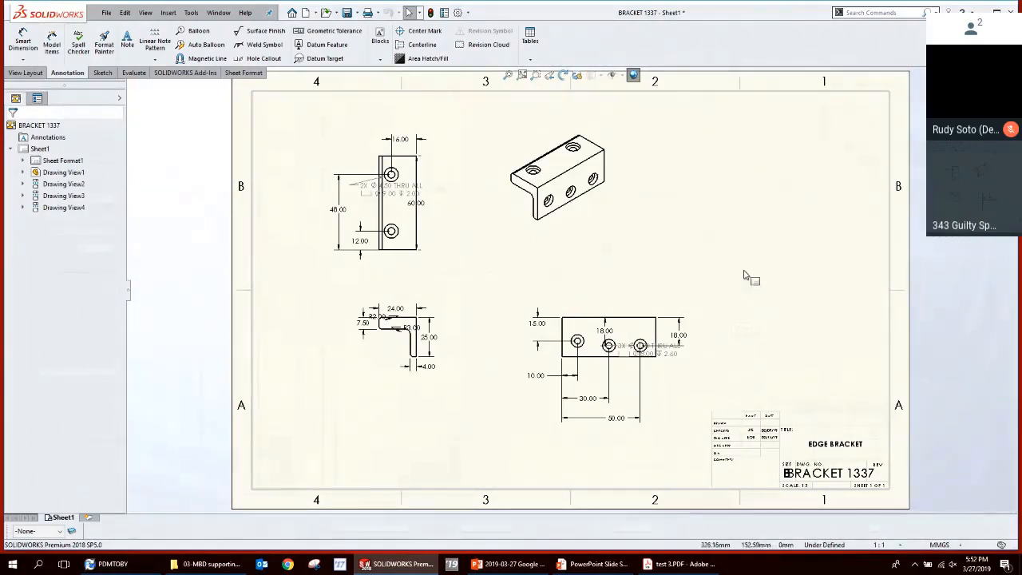
# Return to the bracket part in isometric orientation and display its captured 3D views.
pyautogui.hotkey('ctrl', 'Tab')
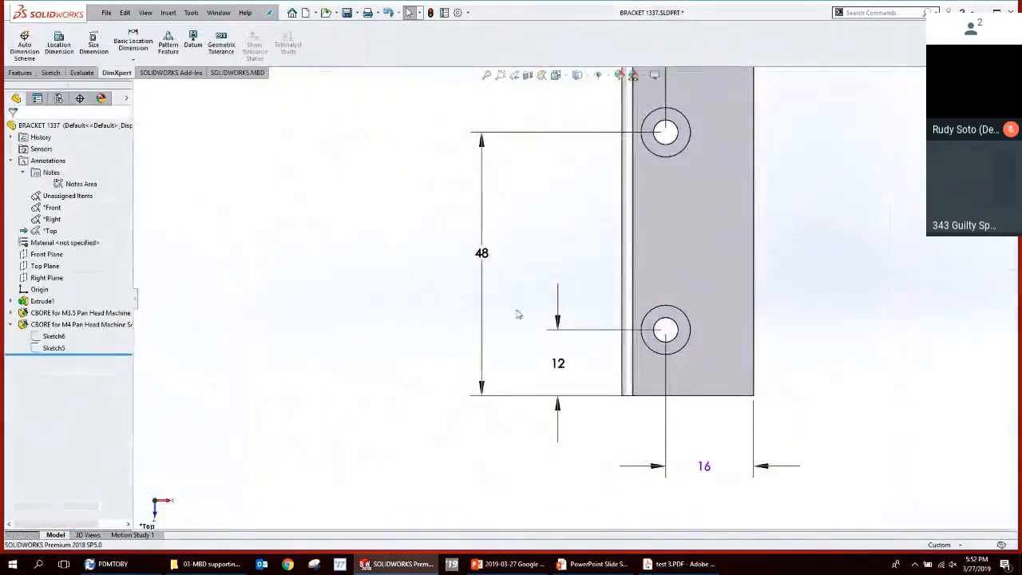
pyautogui.moveTo(383, 285); pyautogui.dragTo(381, 283, button='middle')
pyautogui.hotkey('ctrl', '7')
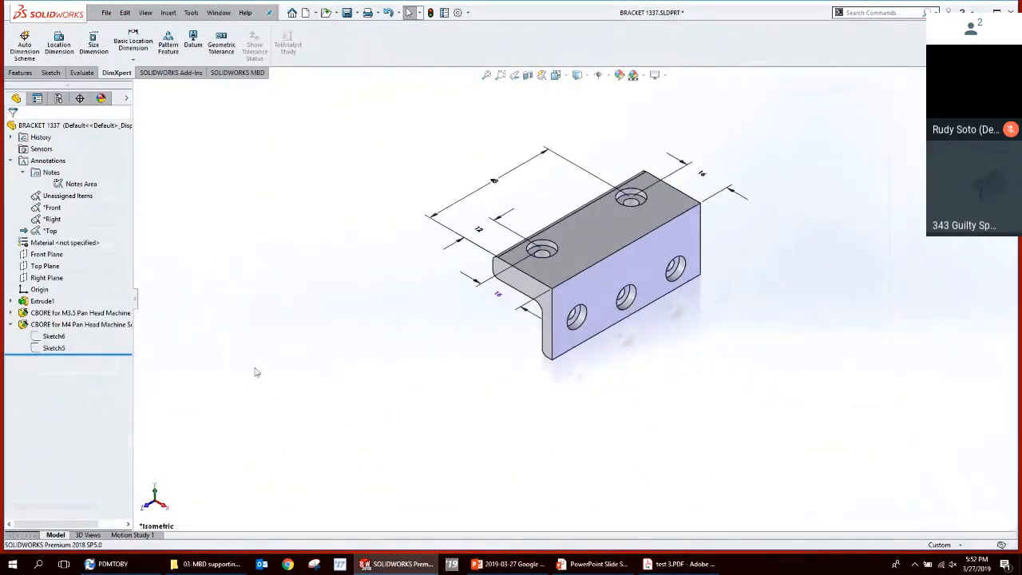
pyautogui.click(88, 535)
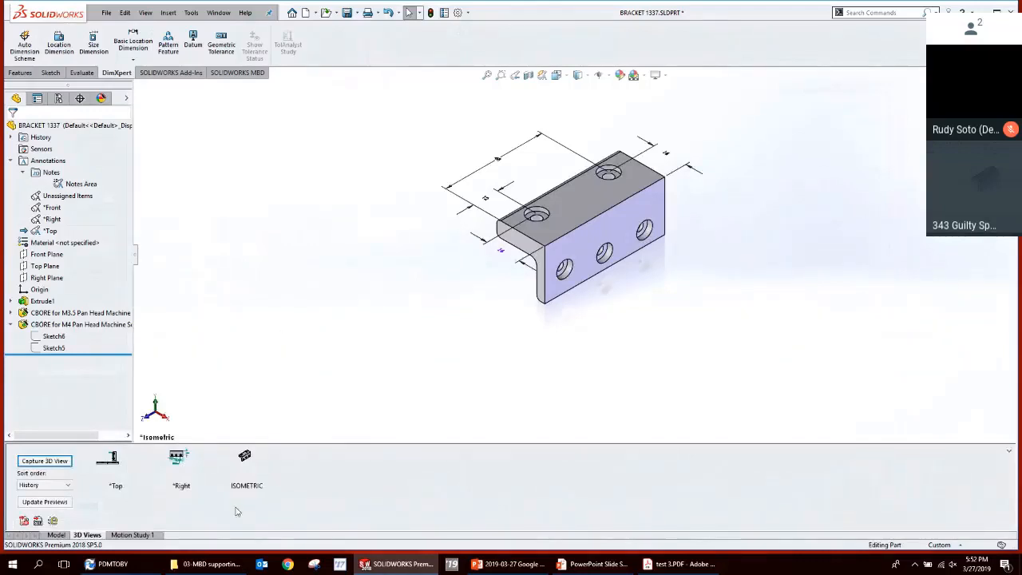
# Delete the captured ISOMETRIC, *Right and *Top 3D views from the bracket part.
pyautogui.click(238, 462)
pyautogui.press('Delete')
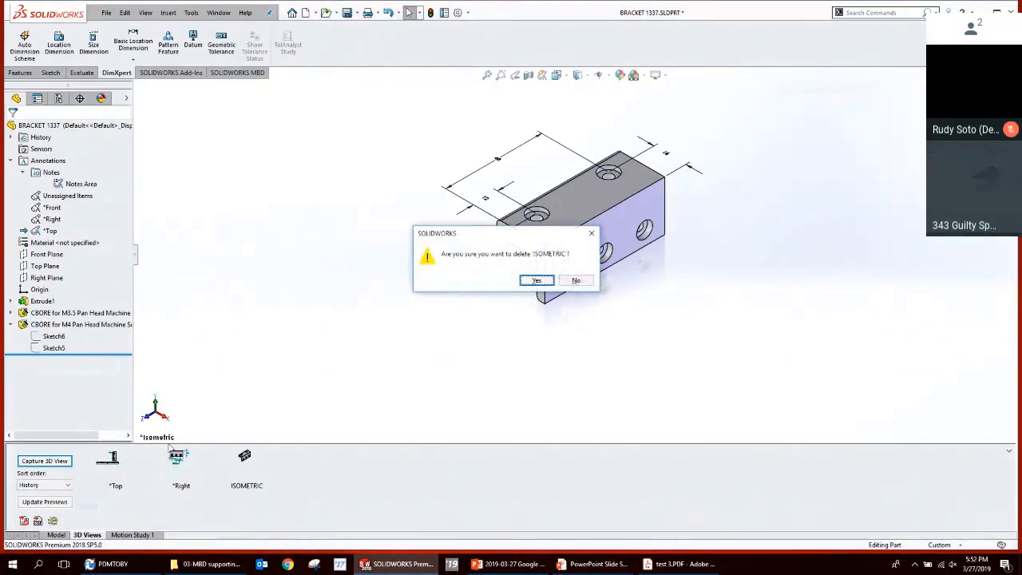
pyautogui.click(551, 278)
pyautogui.click(188, 460)
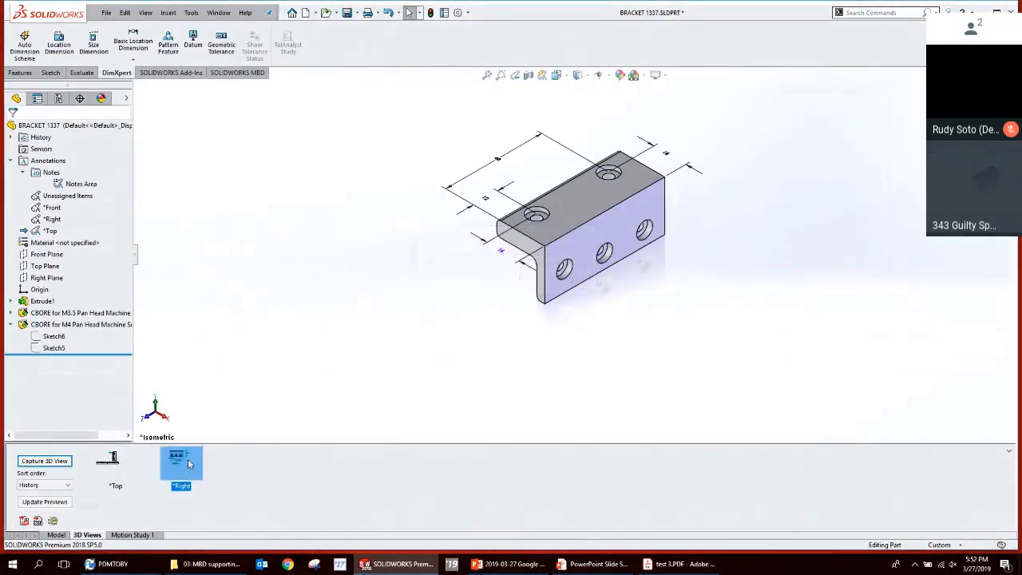
pyautogui.press('Delete')
pyautogui.click(535, 280)
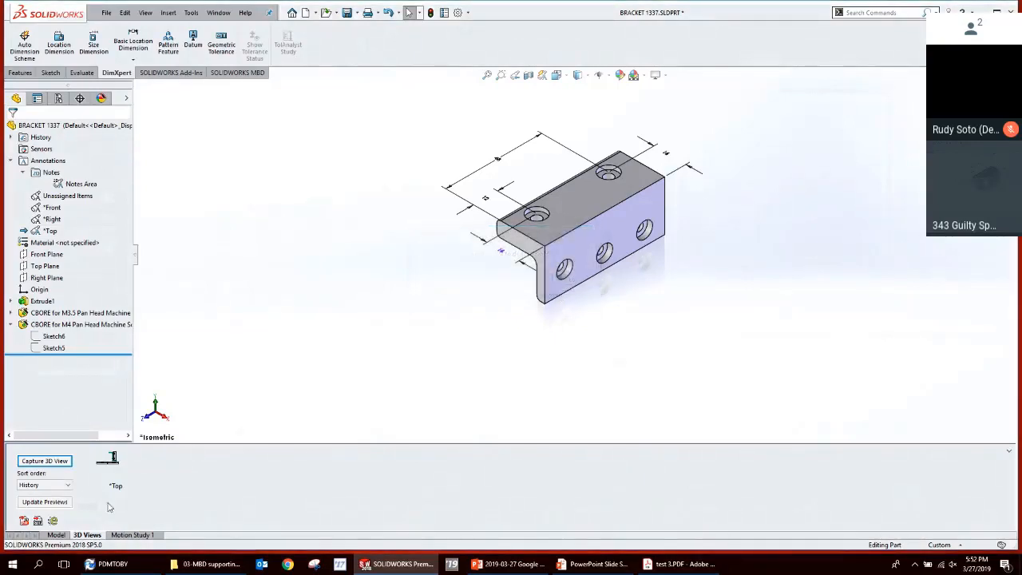
pyautogui.click(116, 460)
pyautogui.press('Delete')
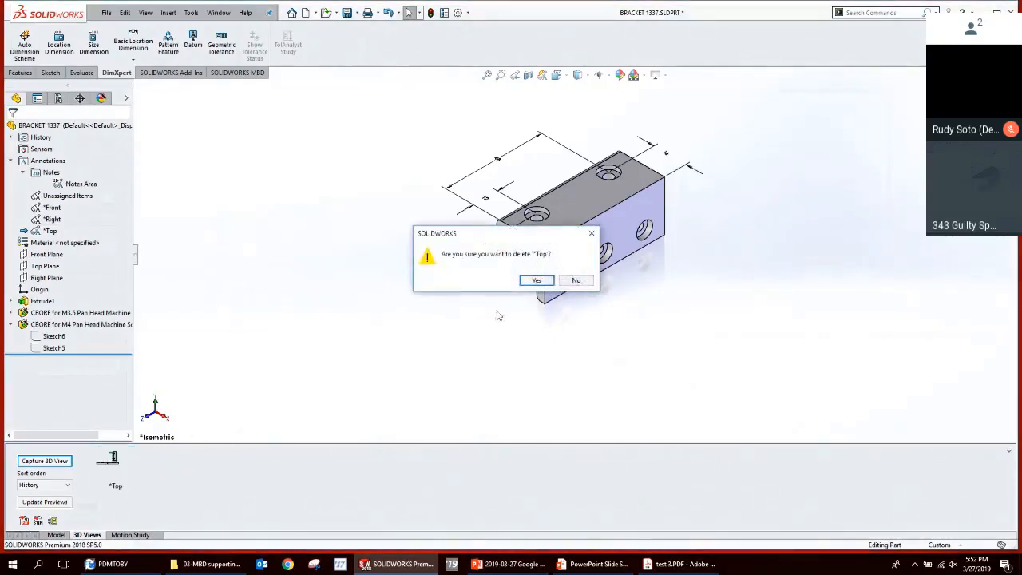
pyautogui.click(536, 280)
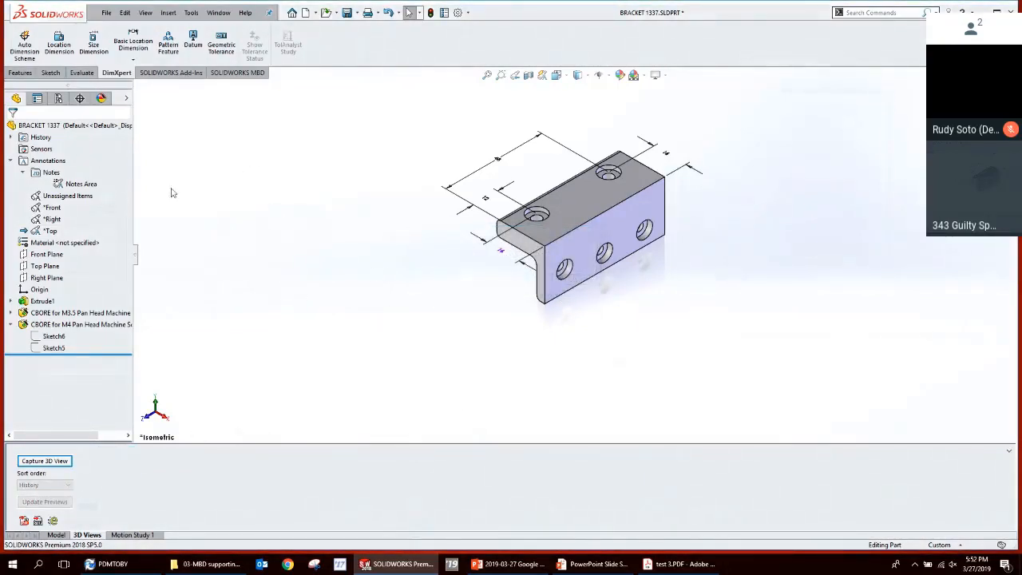
# Orient the bracket to the *Top annotation view and capture it as a 3D view named TOP.
pyautogui.rightClick(50, 230)
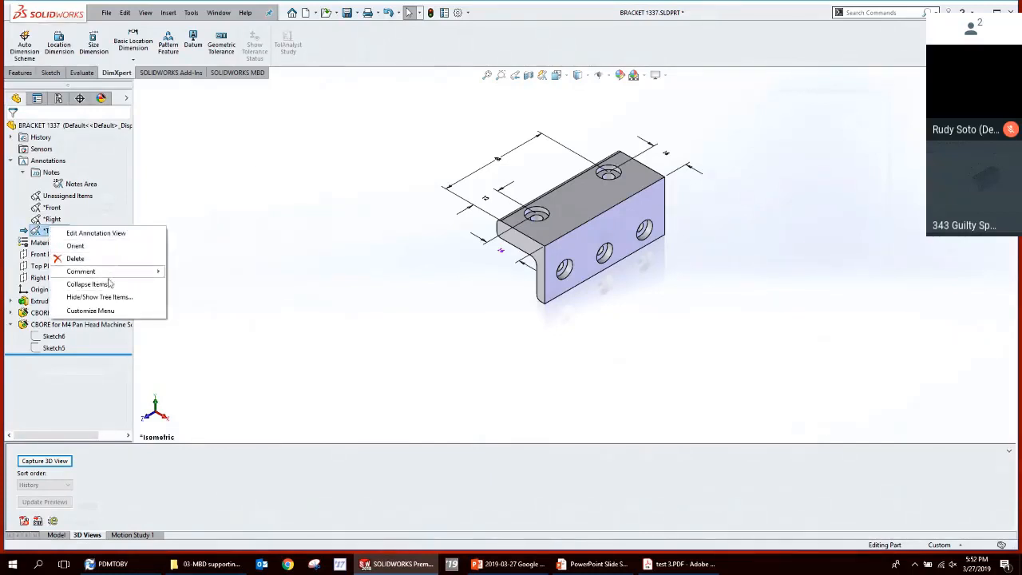
pyautogui.click(122, 235)
pyautogui.rightClick(50, 230)
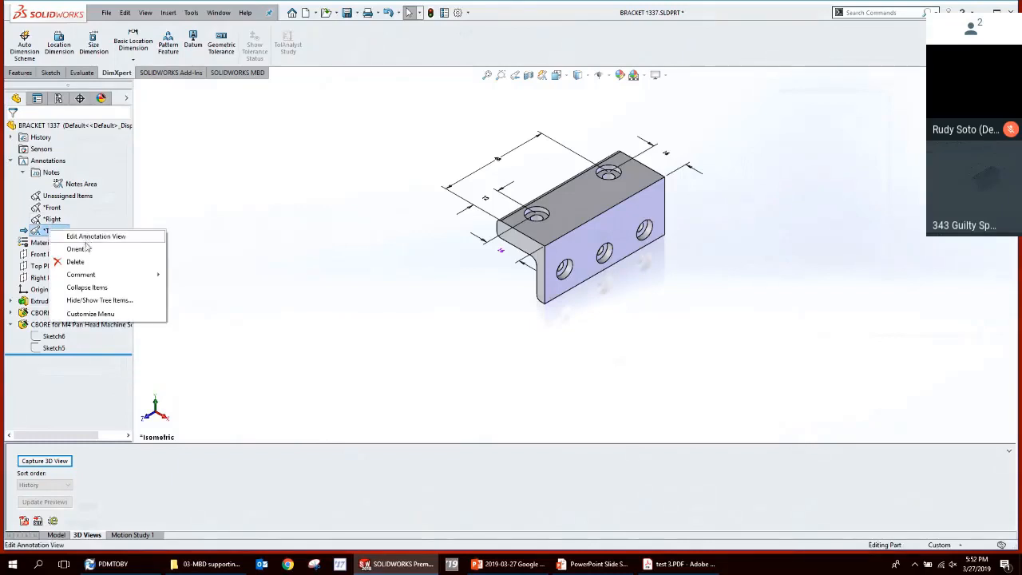
pyautogui.click(60, 246)
pyautogui.scroll(-3, 595, 367)
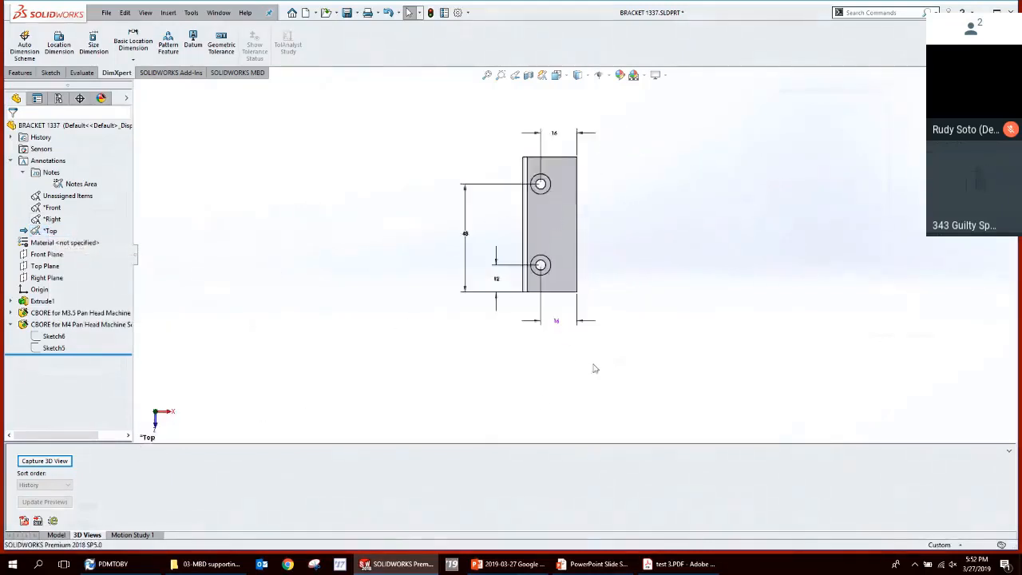
pyautogui.click(50, 462)
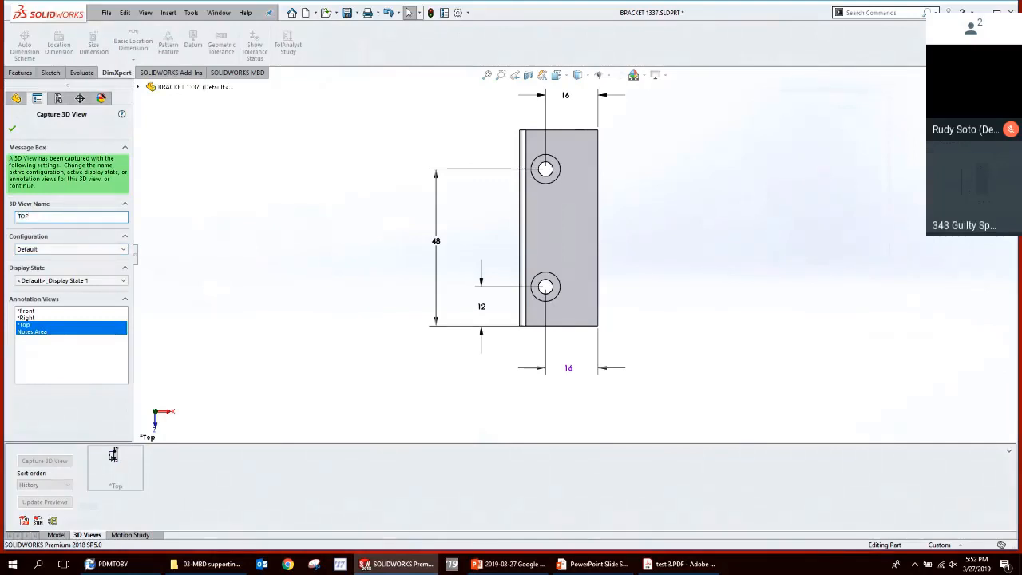
pyautogui.click(12, 128)
# Activate and reorient to the *Right annotation view, then capture a 3D view named RIGHT that includes only the *Right annotations.
pyautogui.rightClick(51, 219)
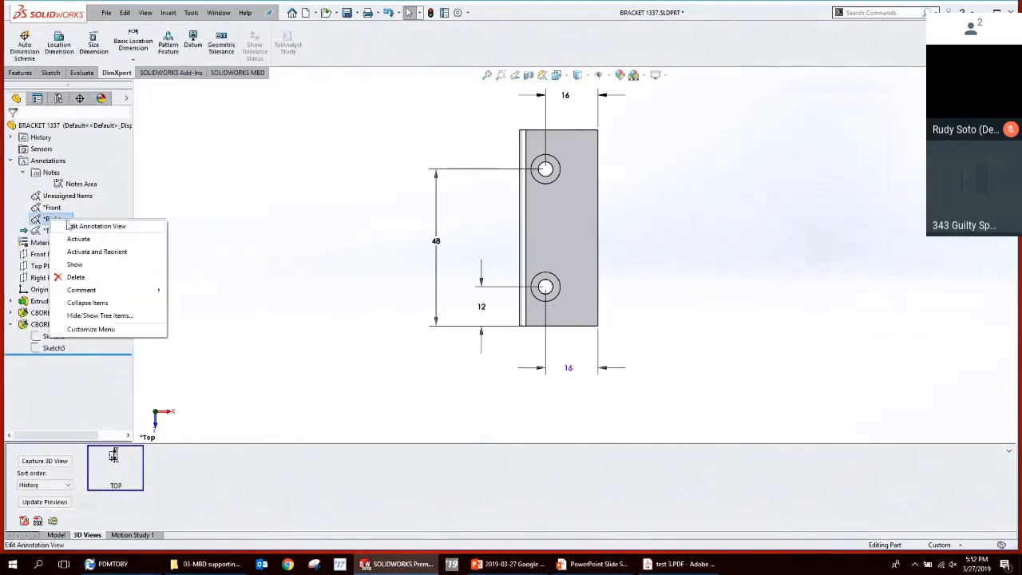
pyautogui.click(85, 252)
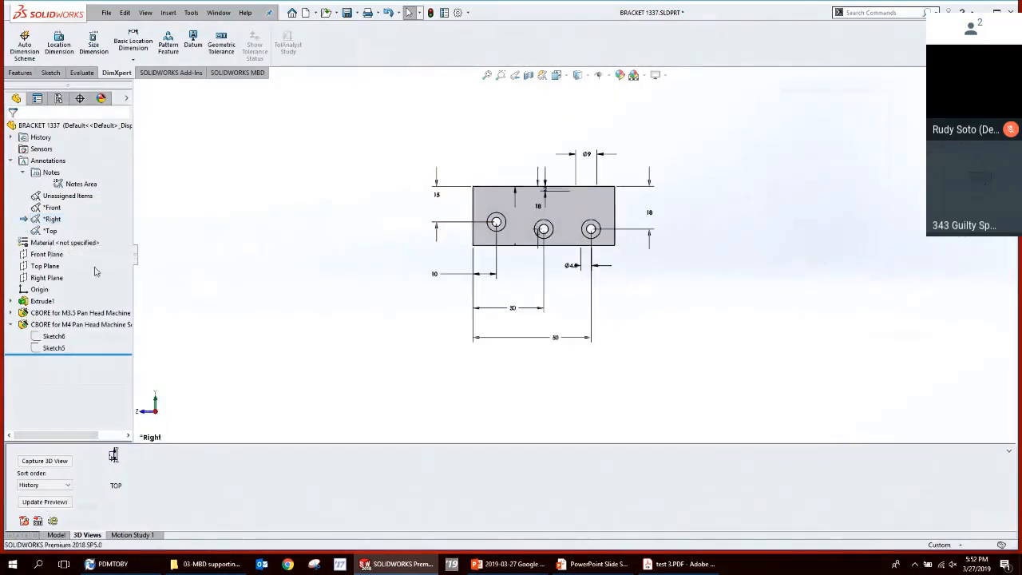
pyautogui.click(52, 465)
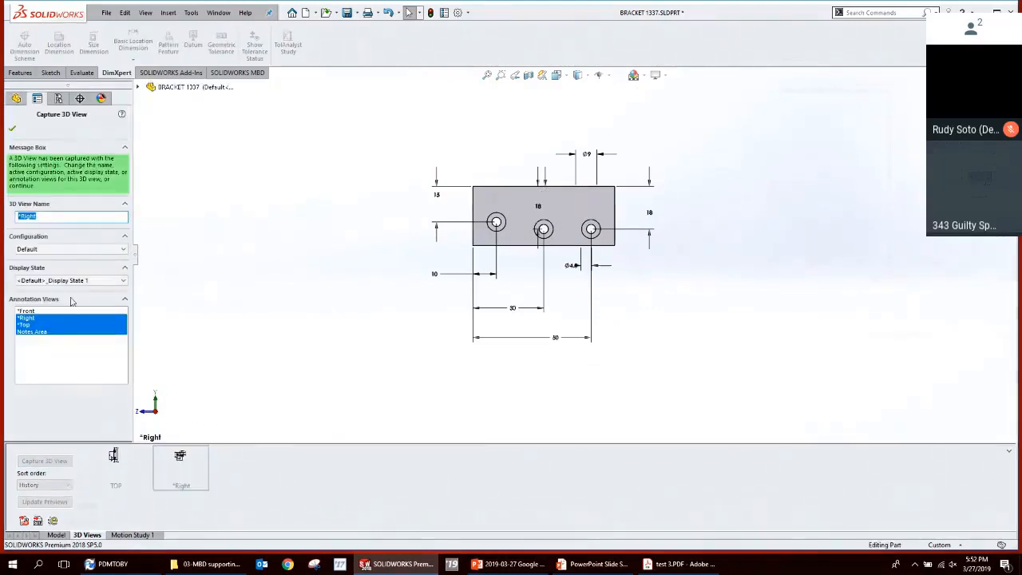
pyautogui.keyDown('ctrl'); pyautogui.click(39, 325); pyautogui.keyUp('ctrl')
pyautogui.keyDown('ctrl'); pyautogui.click(37, 332); pyautogui.keyUp('ctrl')
pyautogui.moveTo(44, 218); pyautogui.dragTo(1, 216)
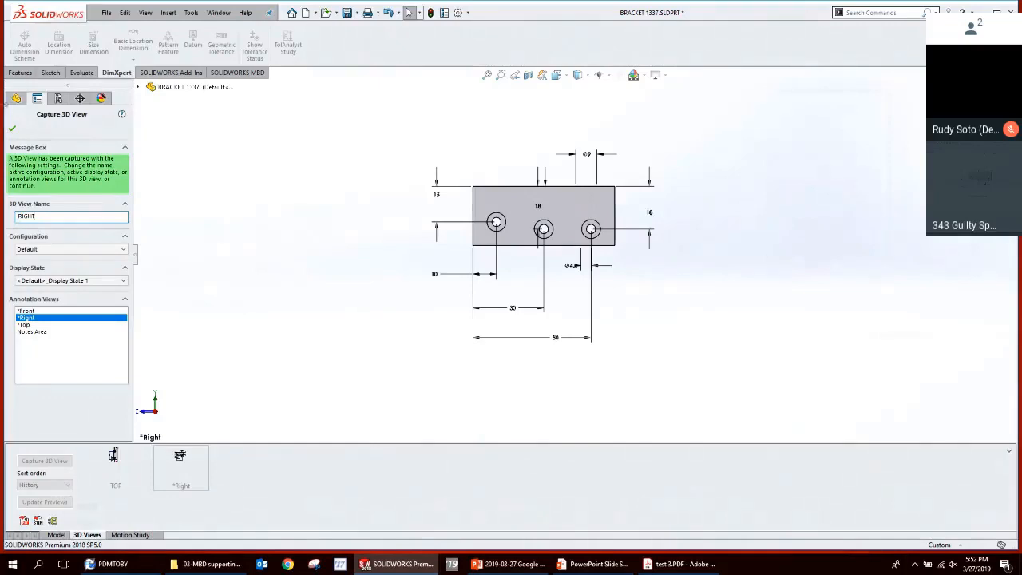
pyautogui.click(12, 128)
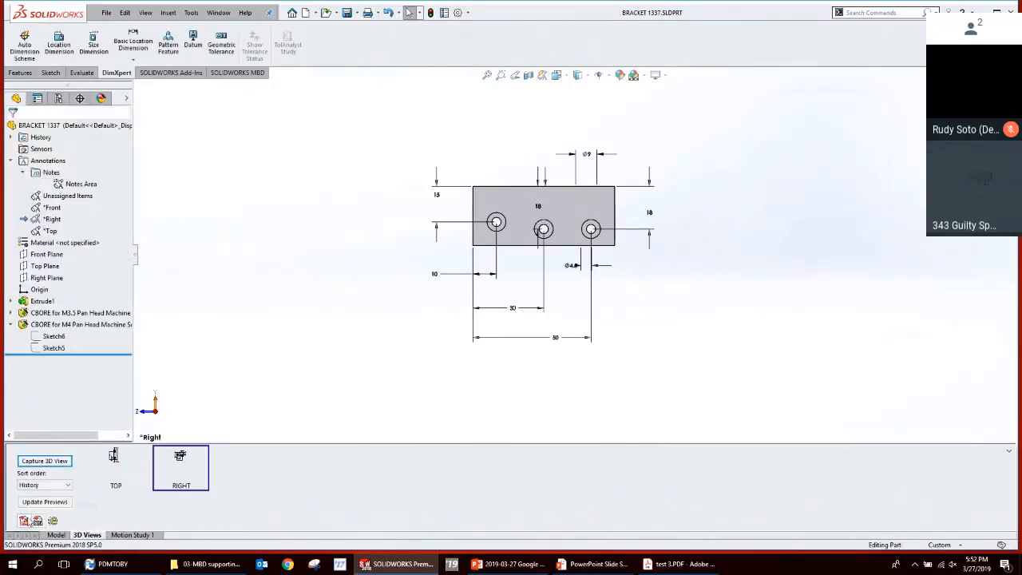
# Publish the TOP and RIGHT views to a 3D PDF with the GOOGLE X PART APPROVAL theme, saved as test 5.
pyautogui.click(89, 244)
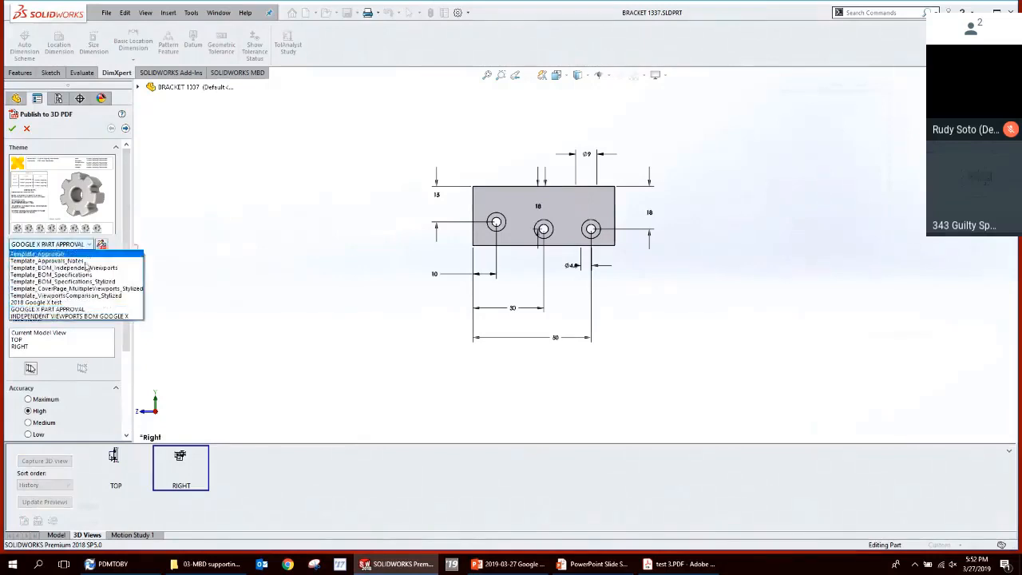
pyautogui.click(87, 314)
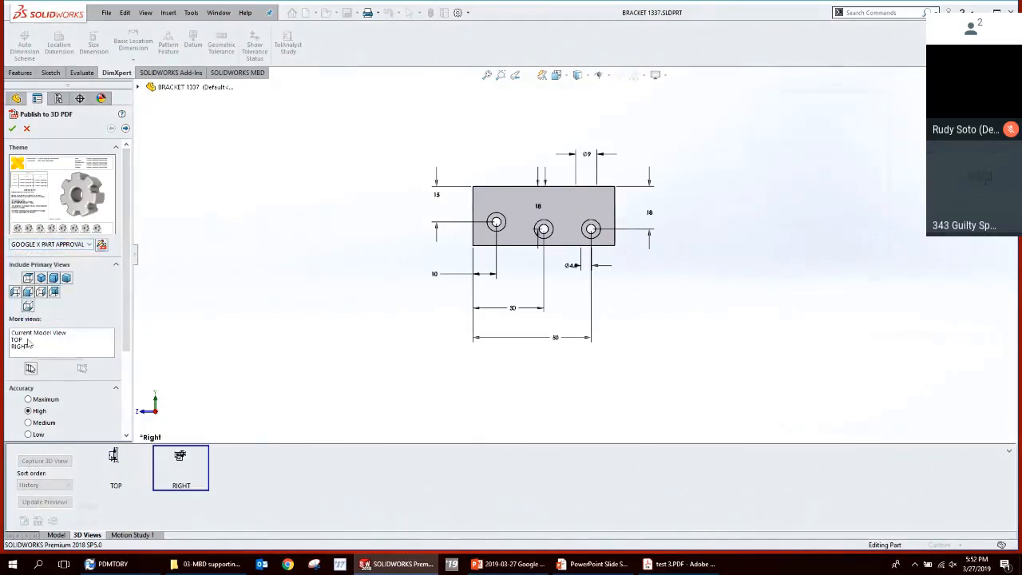
pyautogui.click(24, 339)
pyautogui.keyDown('shift'); pyautogui.click(23, 346); pyautogui.keyUp('shift')
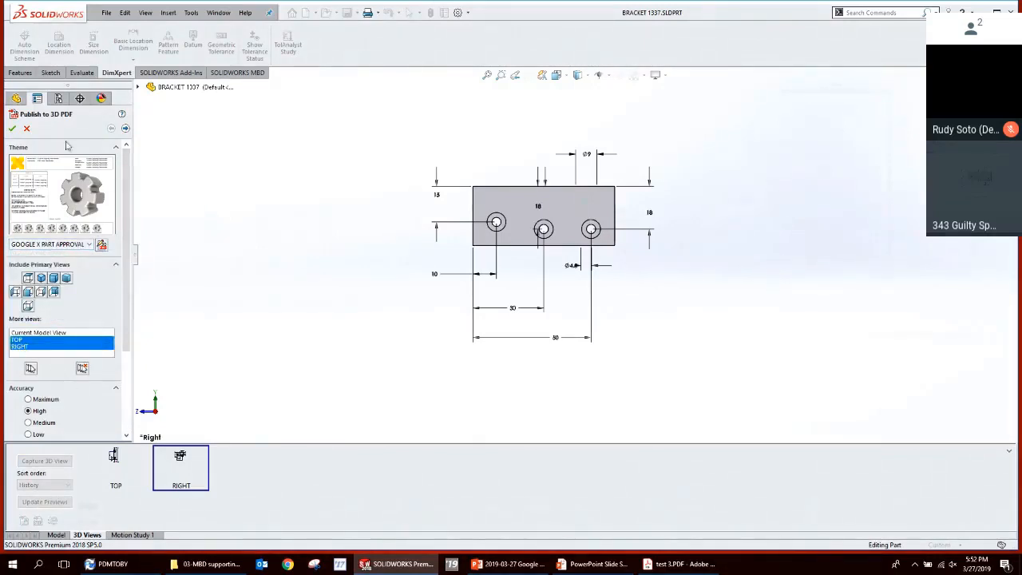
pyautogui.click(11, 128)
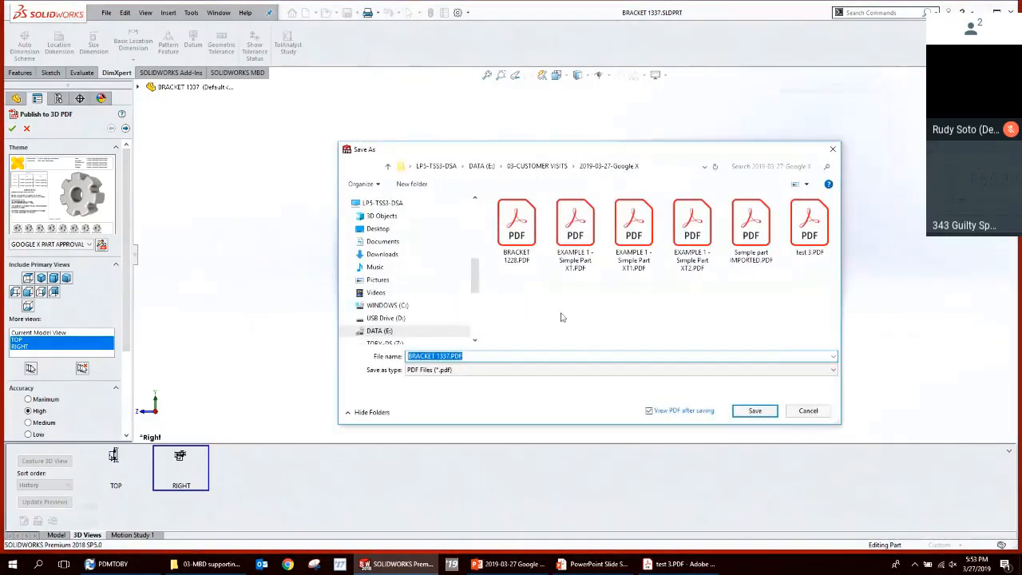
pyautogui.write('test 4')
pyautogui.press('Return')
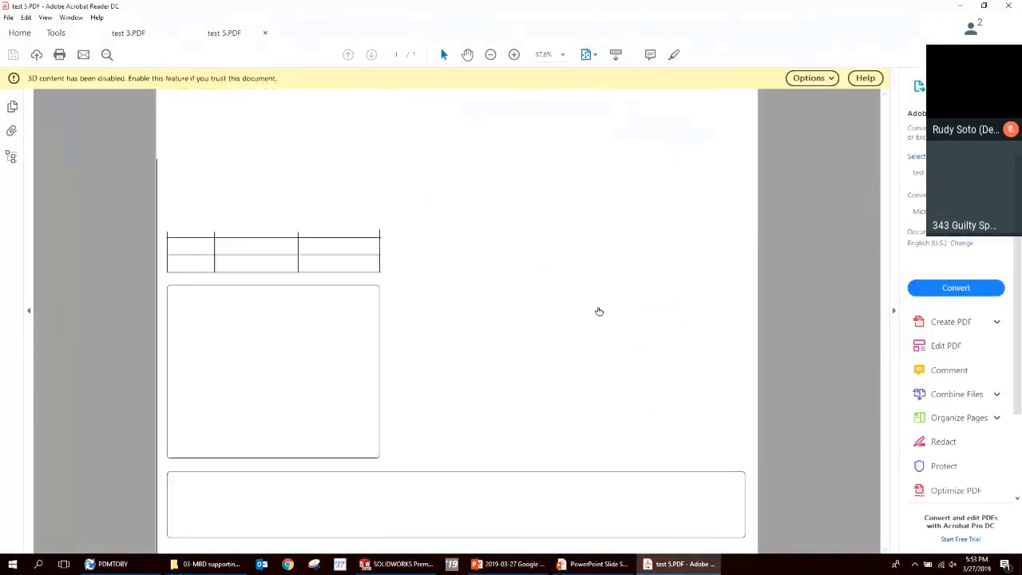
# Trust the published PDF one time only to enable its 3D content, and inspect the dimensioned TOP view up close.
pyautogui.click(811, 79)
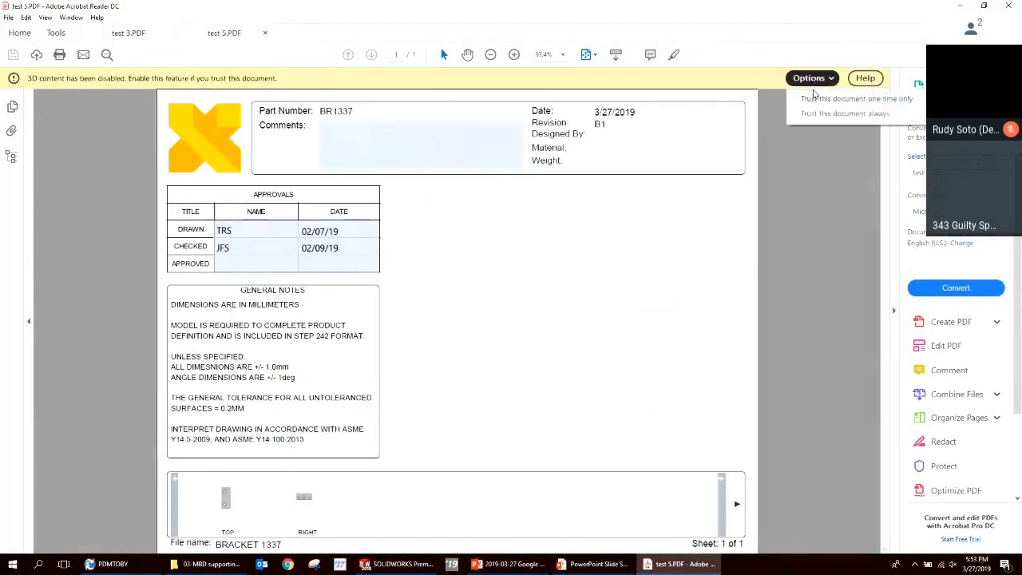
pyautogui.click(814, 96)
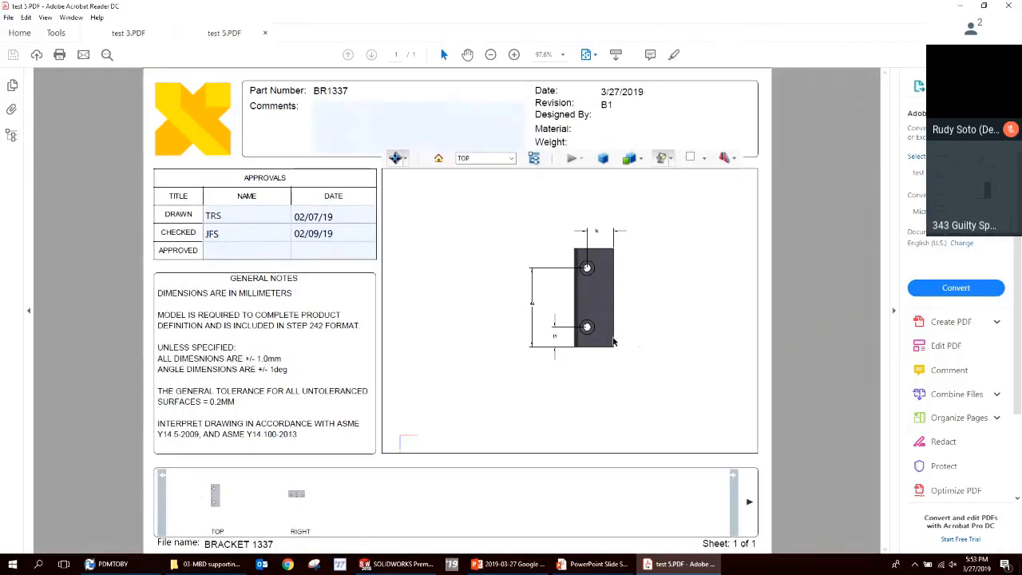
pyautogui.scroll(5, 583, 272)
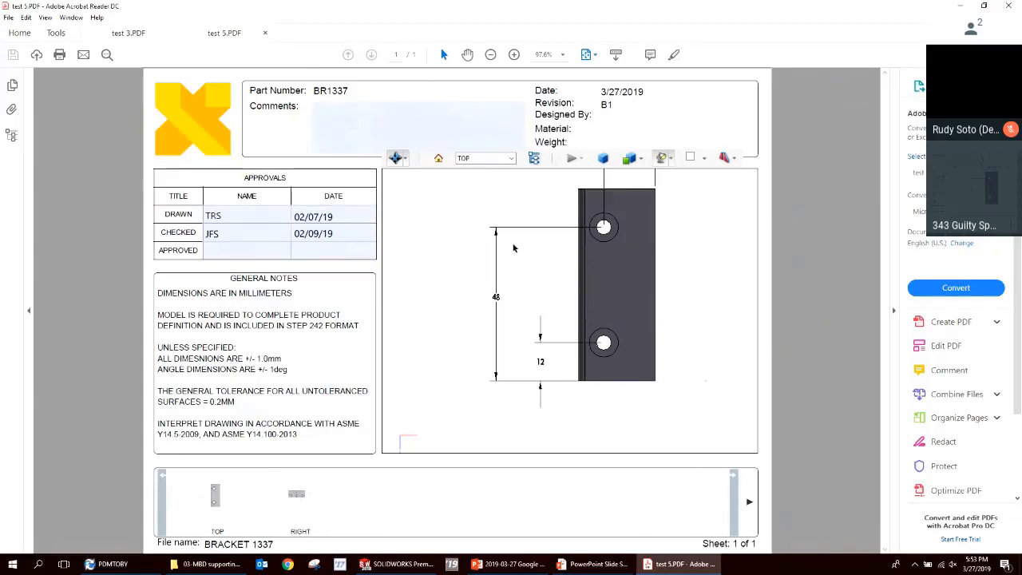
# Open the PDF's attached STEP file, Attached_BRACKET 1337.STP, in SOLIDWORKS without running Import Diagnostics.
pyautogui.click(10, 138)
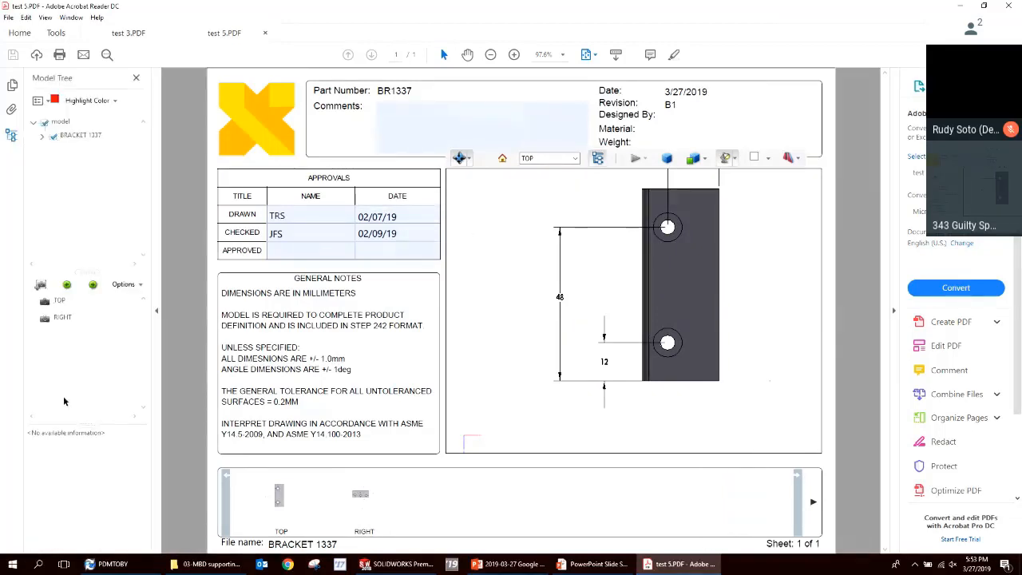
pyautogui.click(11, 109)
pyautogui.rightClick(63, 140)
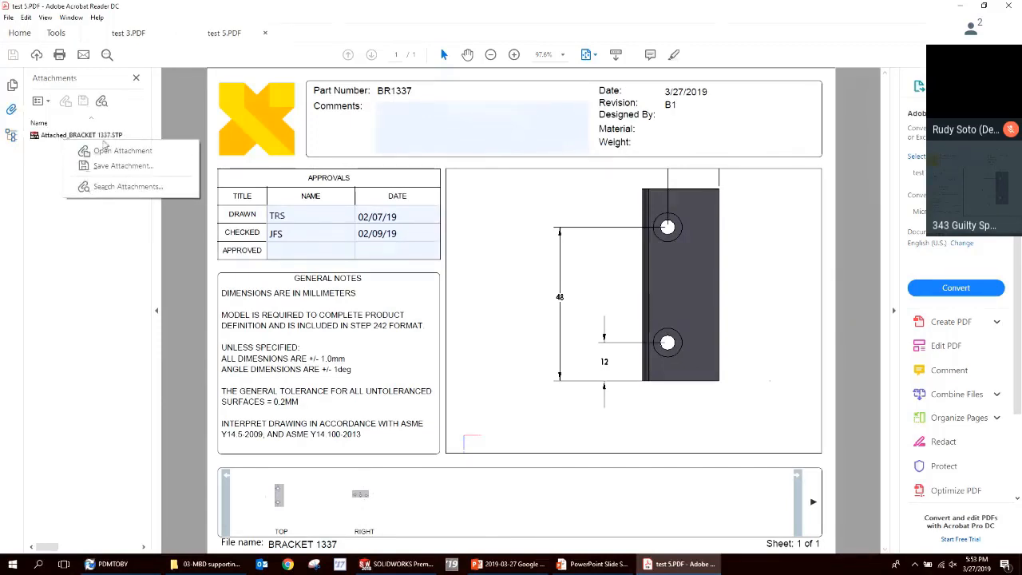
pyautogui.click(112, 150)
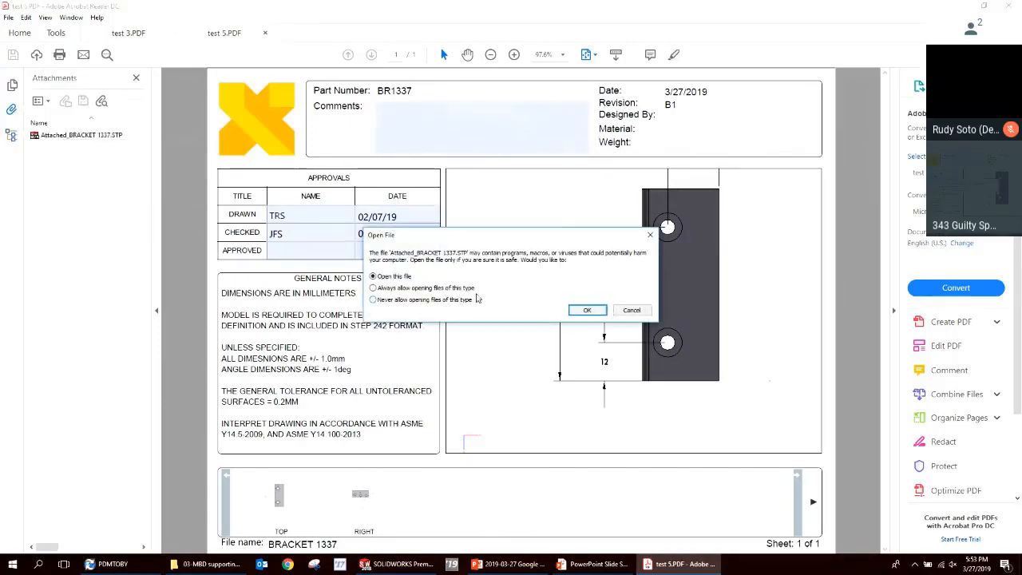
pyautogui.click(585, 309)
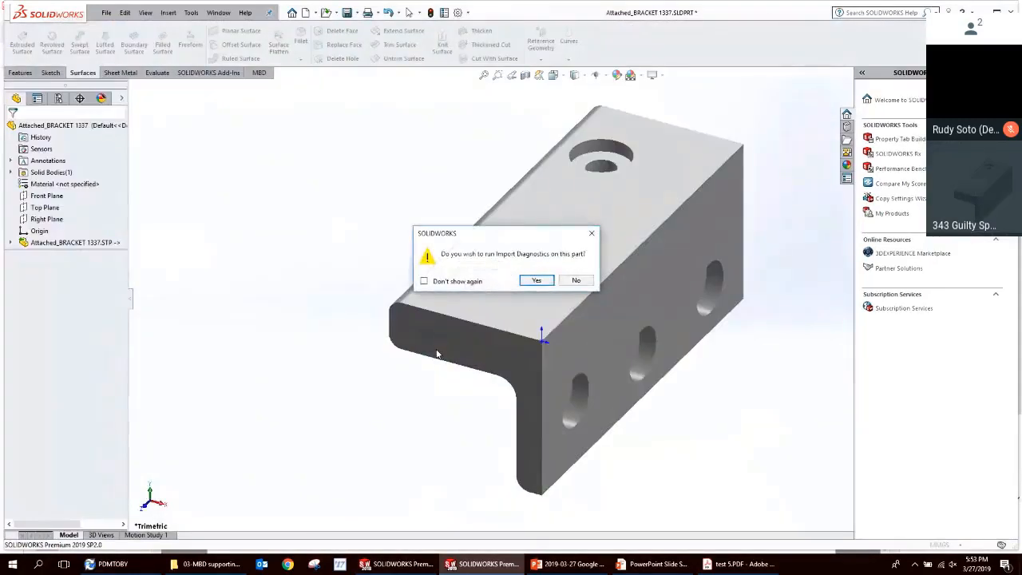
pyautogui.click(573, 280)
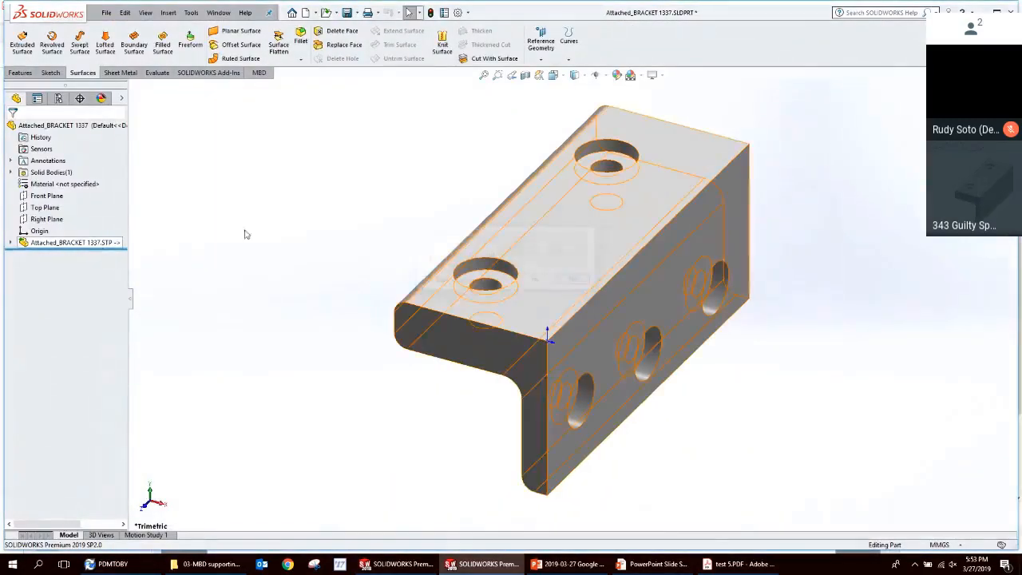
# Check the imported part for annotations by toggling Unassigned Items and turning on DimXpert annotations and feature dimensions.
pyautogui.click(10, 160)
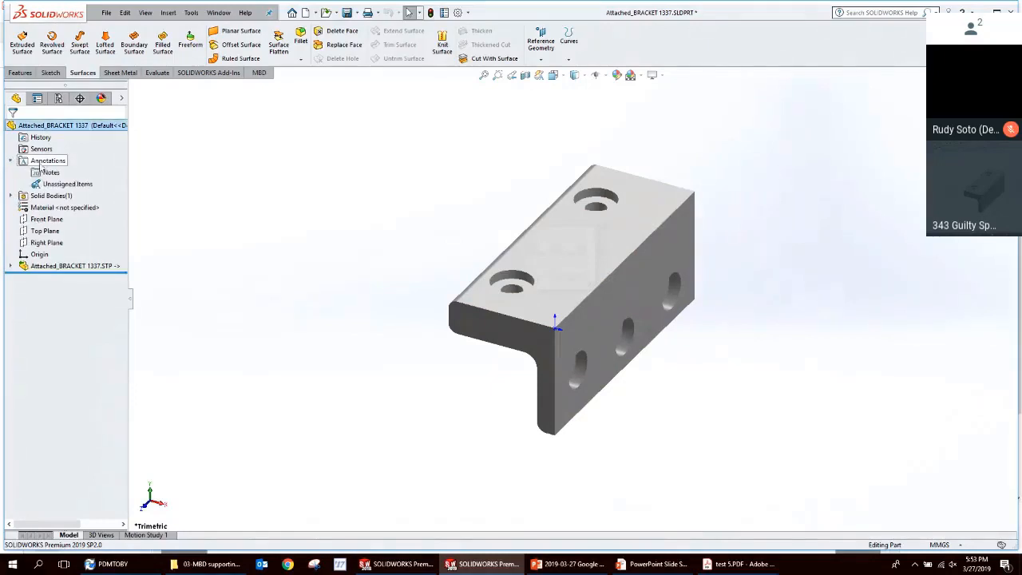
pyautogui.rightClick(46, 185)
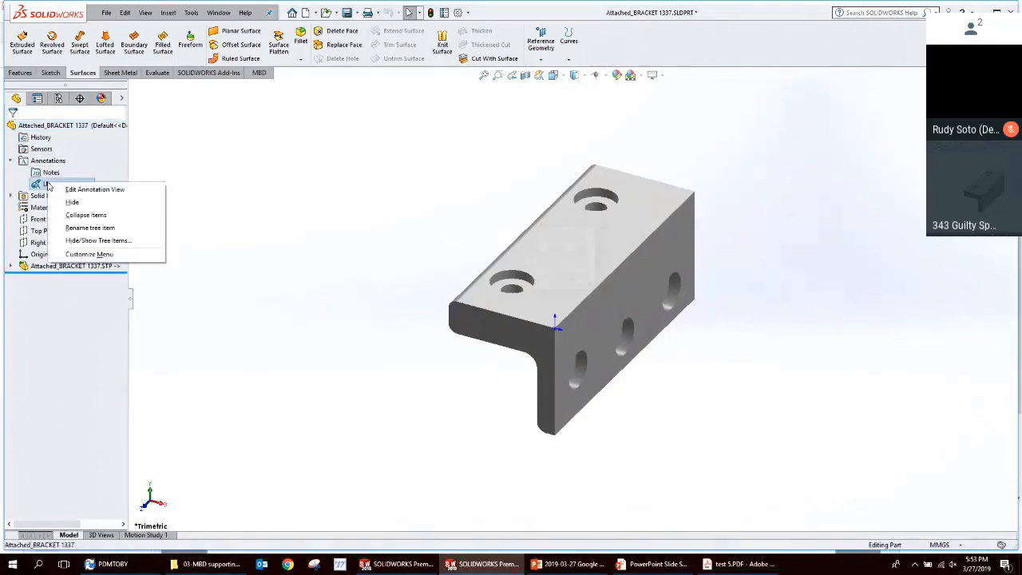
pyautogui.click(81, 206)
pyautogui.rightClick(64, 187)
pyautogui.click(86, 207)
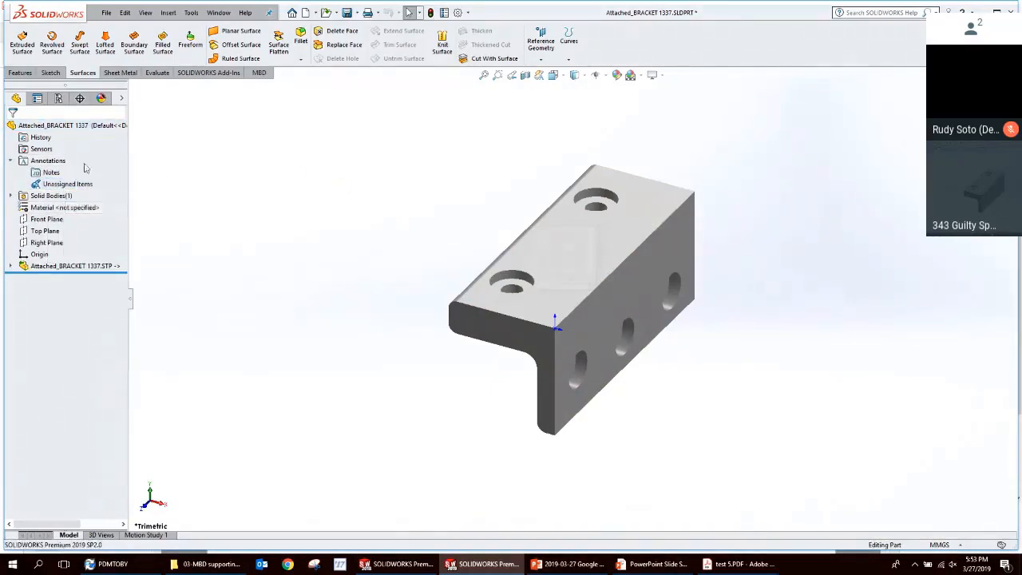
pyautogui.rightClick(45, 161)
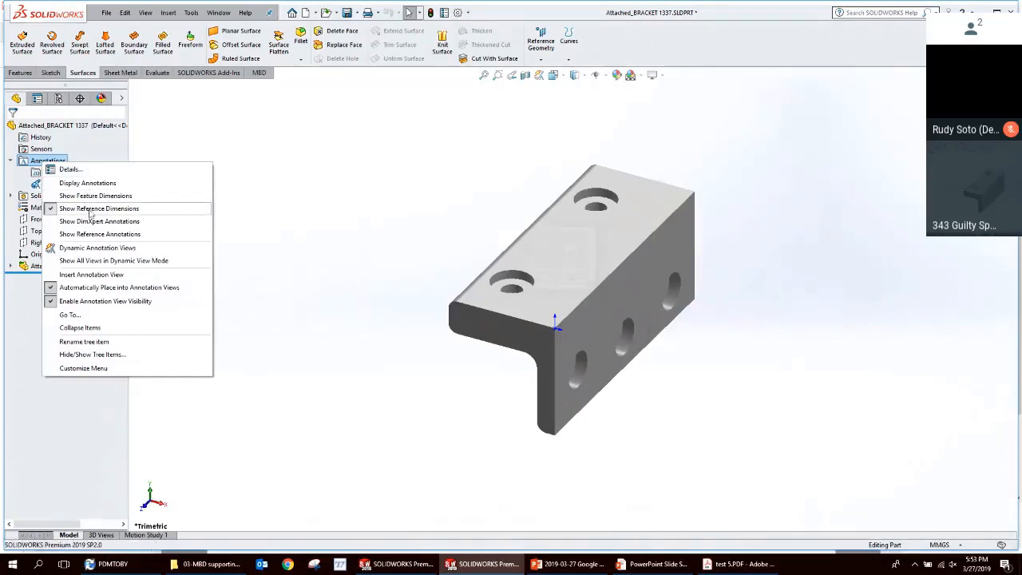
pyautogui.click(91, 220)
pyautogui.rightClick(54, 164)
pyautogui.click(83, 198)
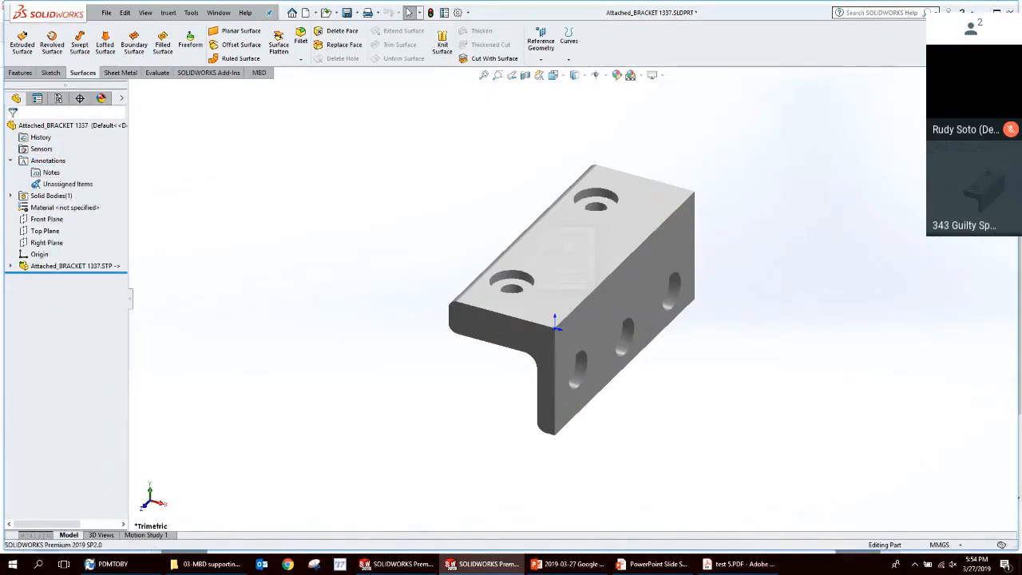
# Close the imported STEP part and switch back to the BRACKET 1337 part in SOLIDWORKS 2018.
pyautogui.click(1011, 9)
pyautogui.click(503, 298)
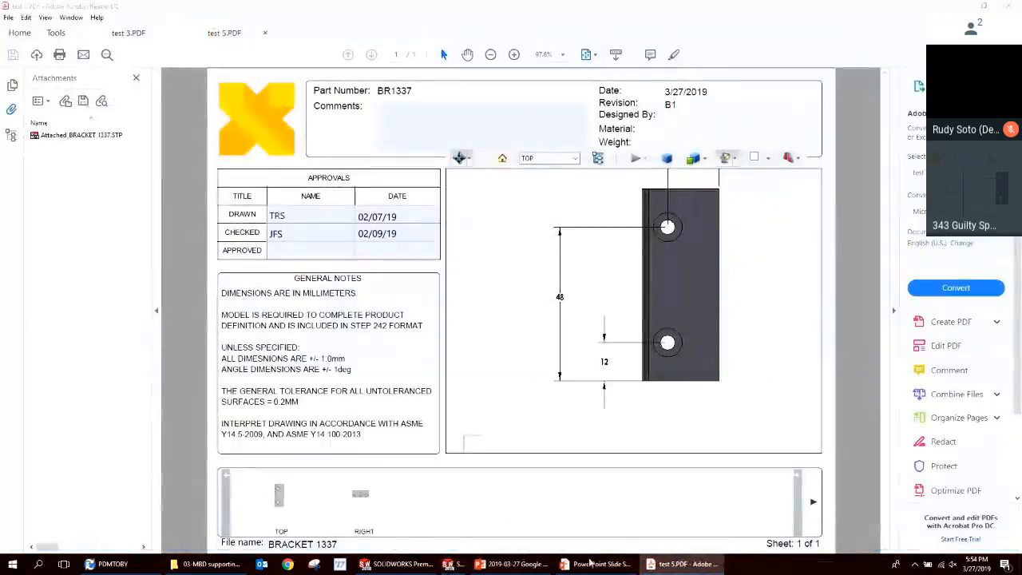
pyautogui.click(397, 563)
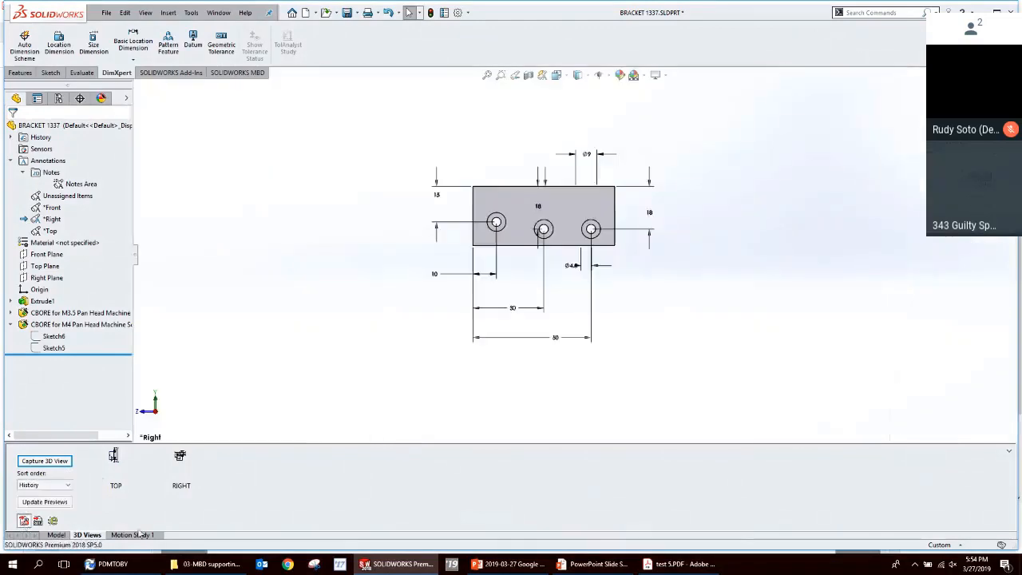
pyautogui.press('Escape')
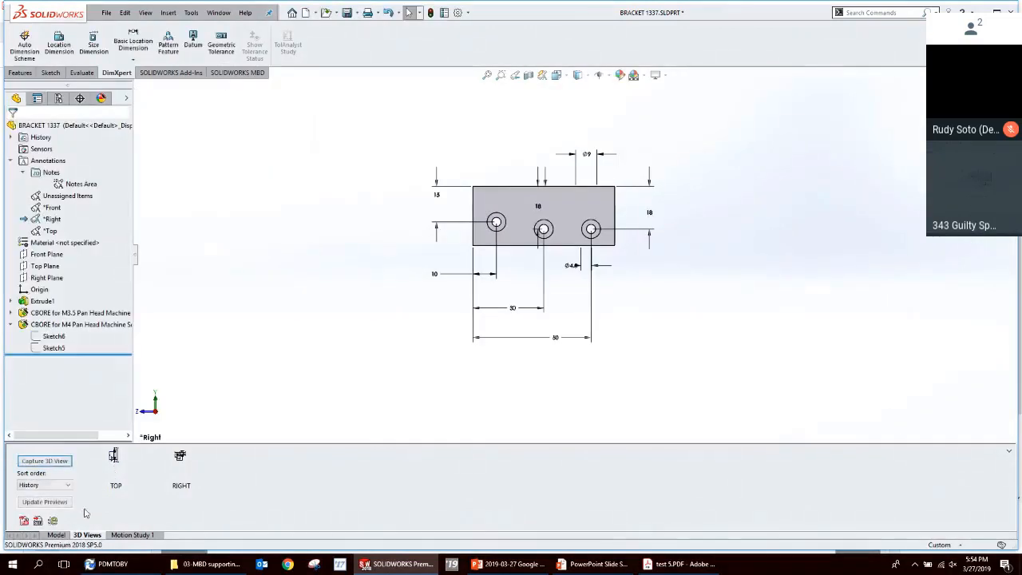
# Publish the bracket part as a STEP 242 file named BRACK 2018 DRIVING in the 2019-03-27-Google X folder.
pyautogui.click(38, 520)
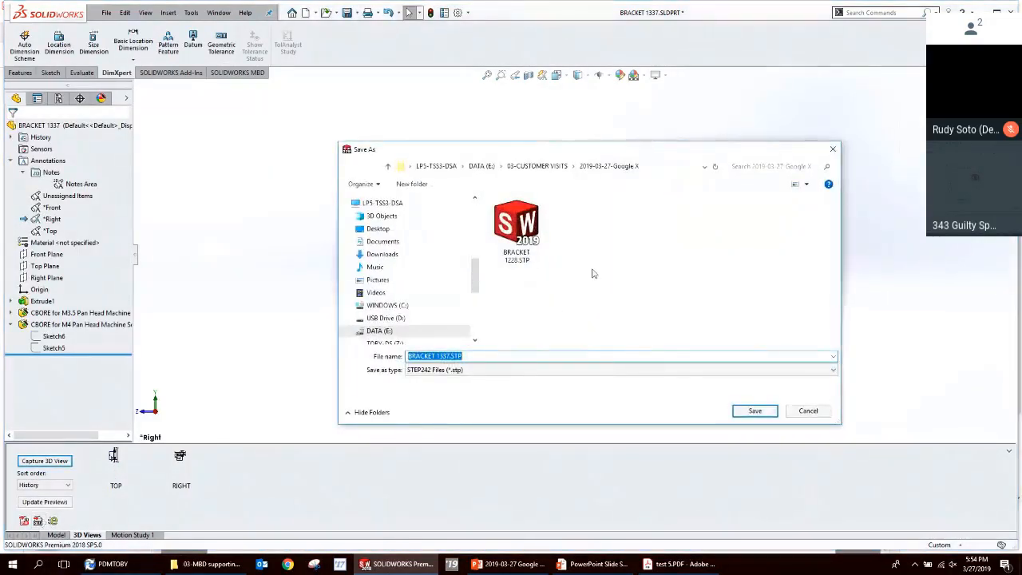
pyautogui.write('BRACK 20')
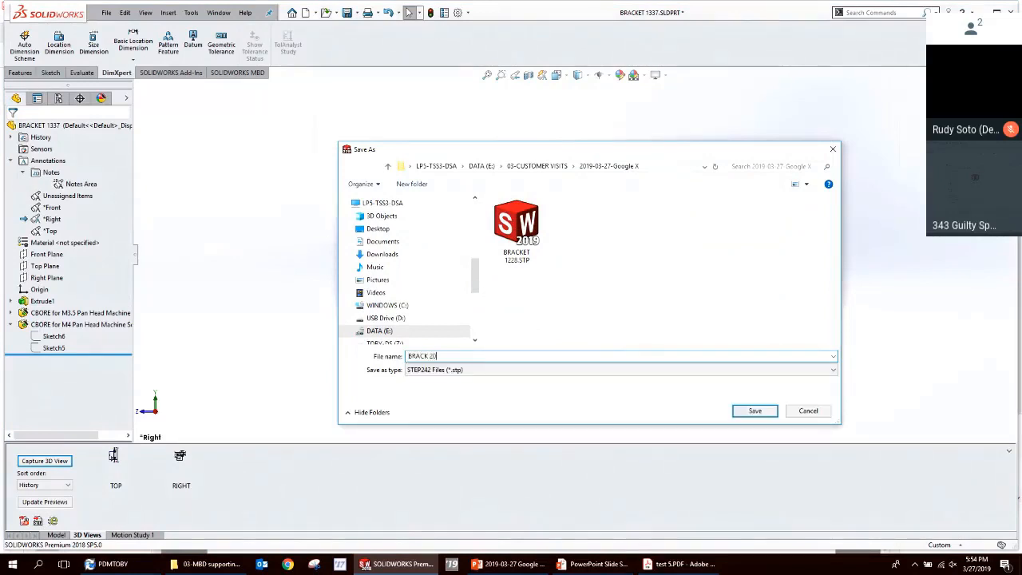
pyautogui.write('18 DRIVING')
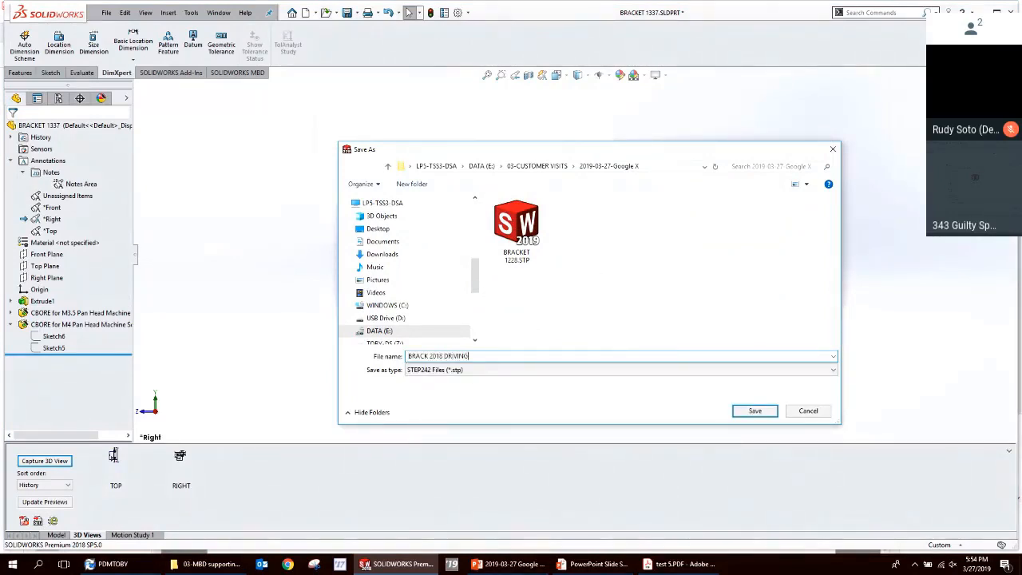
pyautogui.click(753, 411)
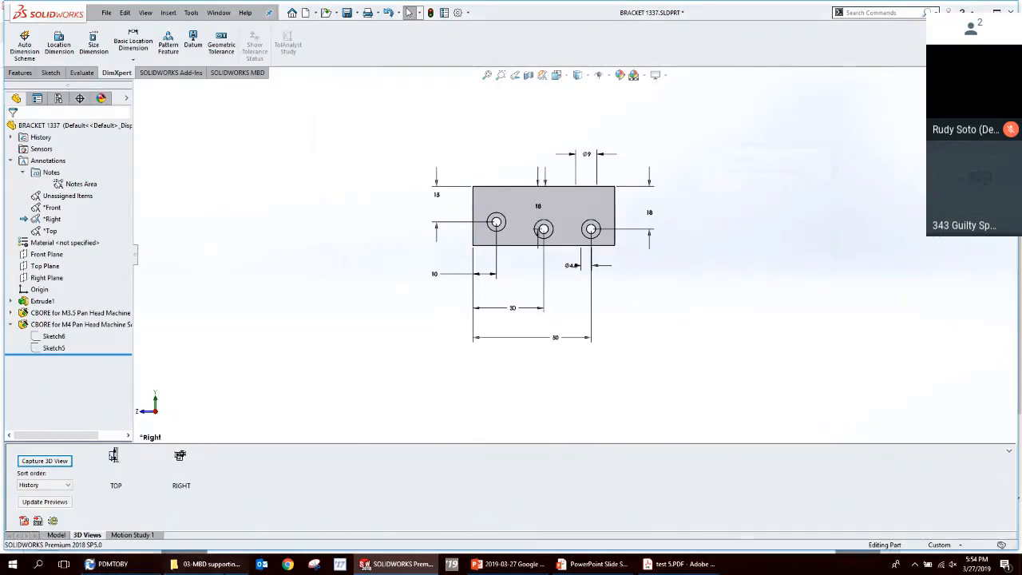
# Launch eDrawings 2018 x64 Edition and open the published BRACK 2018 DRIVING.STP file.
pyautogui.press('super')
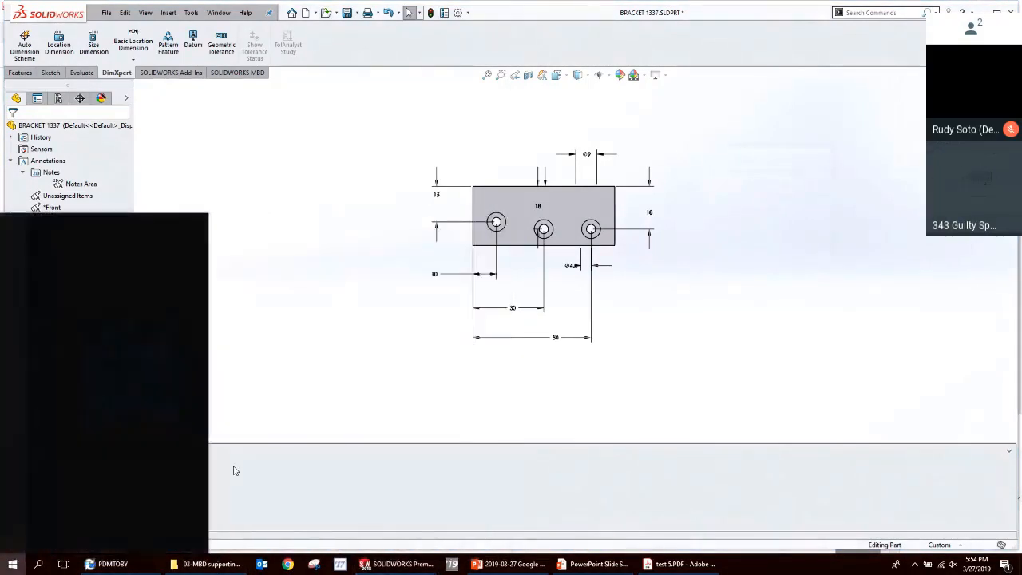
pyautogui.write('edra')
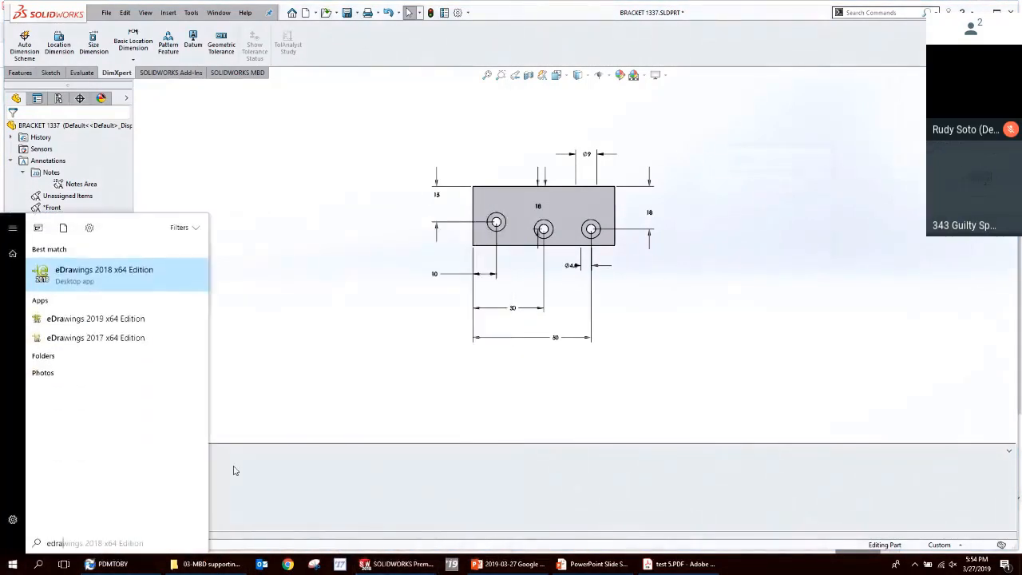
pyautogui.click(105, 274)
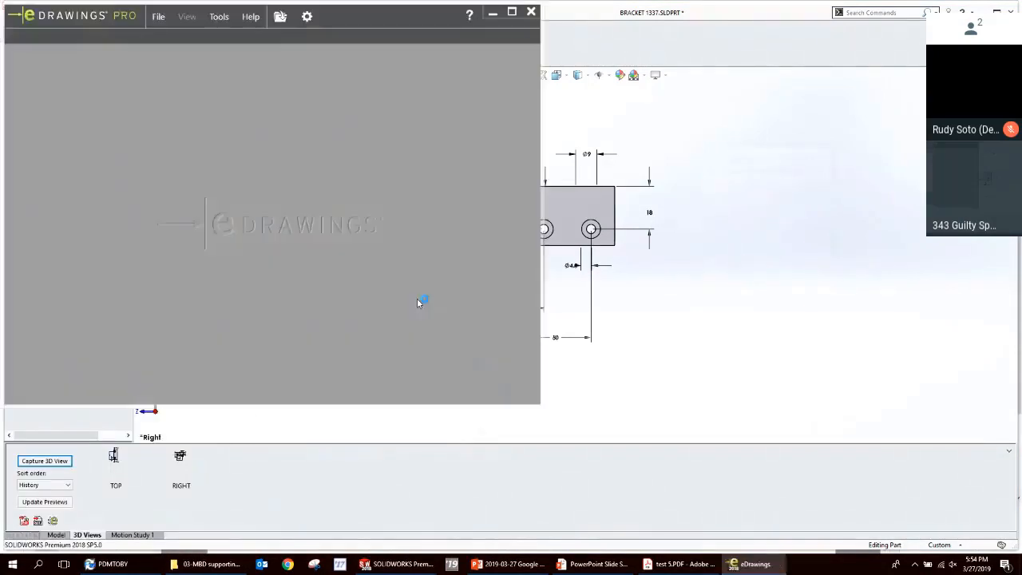
pyautogui.click(279, 18)
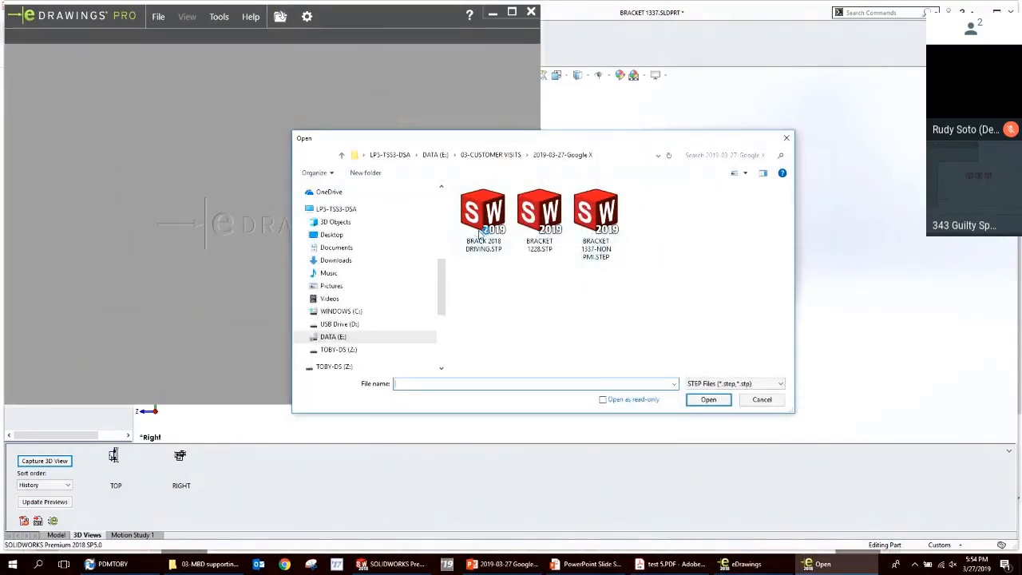
pyautogui.click(483, 217)
pyautogui.click(721, 402)
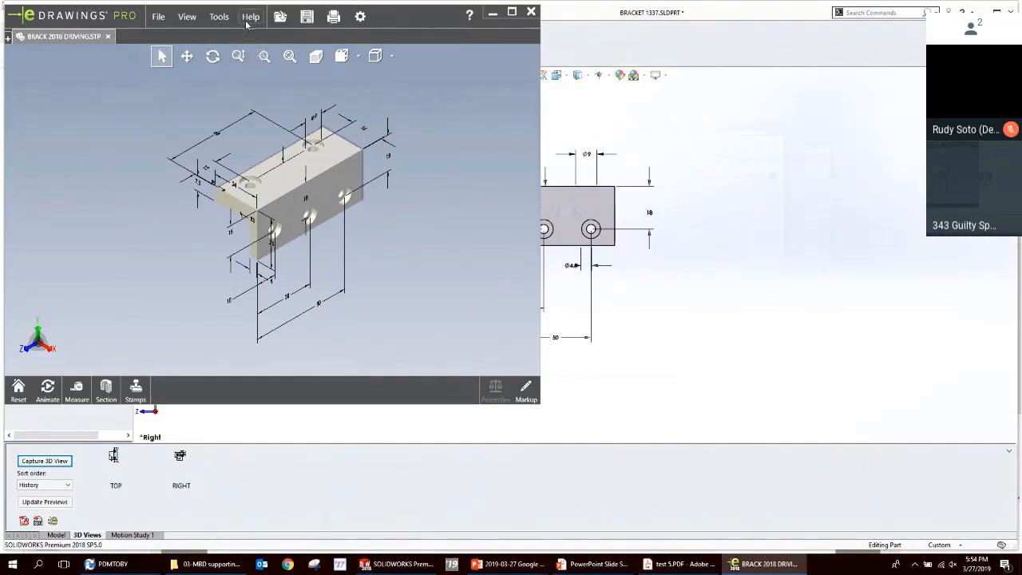
# Open BRACKET 1228.STP as well and compare its hole location dimensions up close with those in BRACK 2018 DRIVING.STP.
pyautogui.click(281, 18)
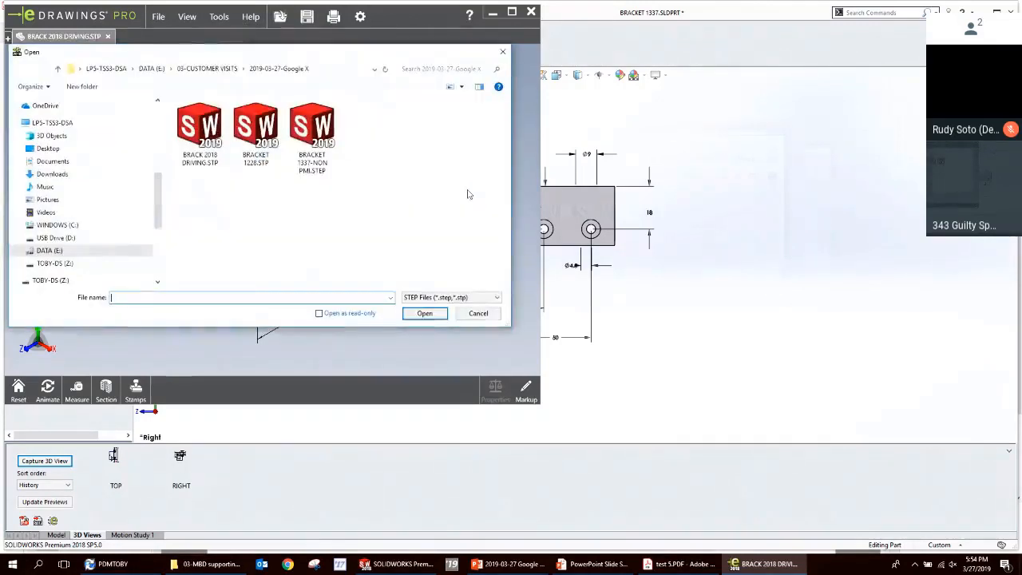
pyautogui.click(249, 134)
pyautogui.doubleClick(257, 132)
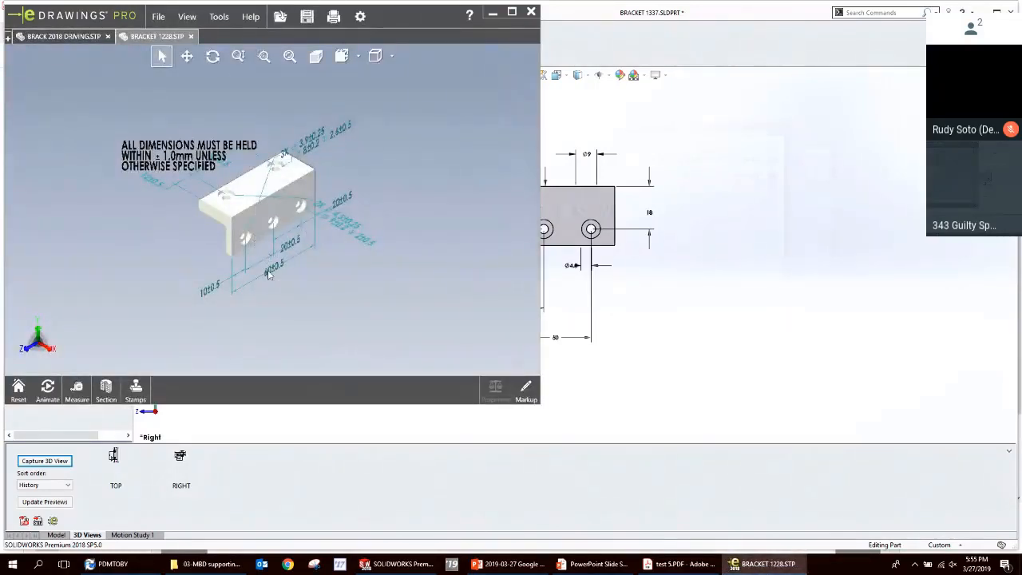
pyautogui.scroll(-5, 263, 268)
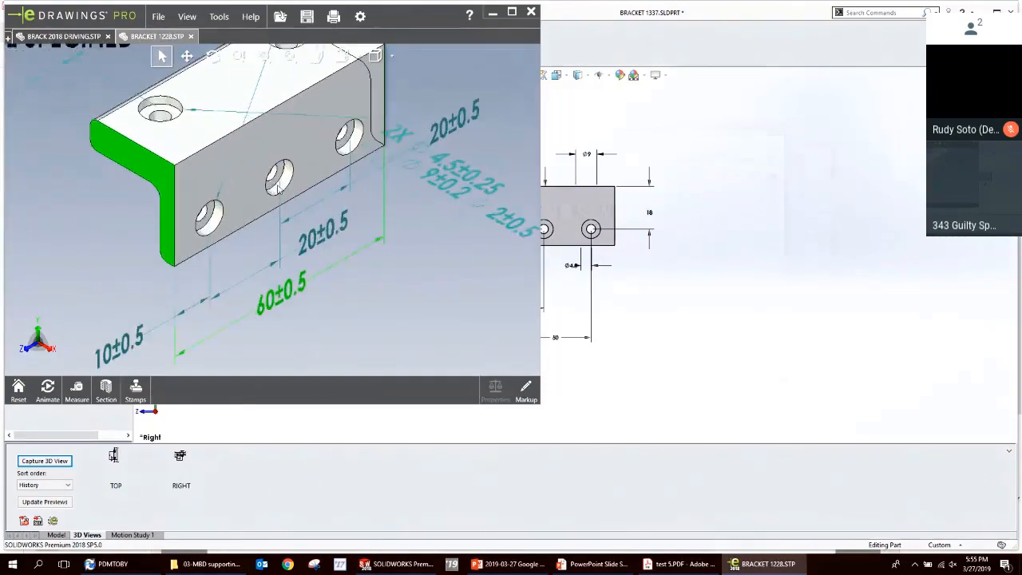
pyautogui.moveTo(277, 187)
pyautogui.mouseDown(button='middle')
pyautogui.moveTo(228, 157)
pyautogui.moveTo(121, 187)
pyautogui.moveTo(126, 204)
pyautogui.moveTo(235, 166)
pyautogui.moveTo(281, 182)
pyautogui.mouseUp(button='middle')
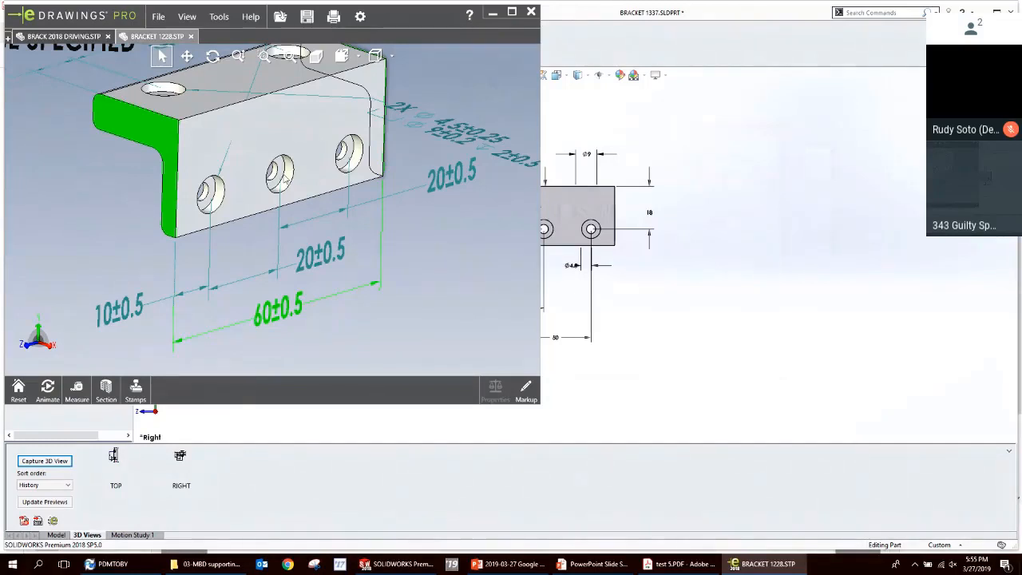
pyautogui.click(47, 37)
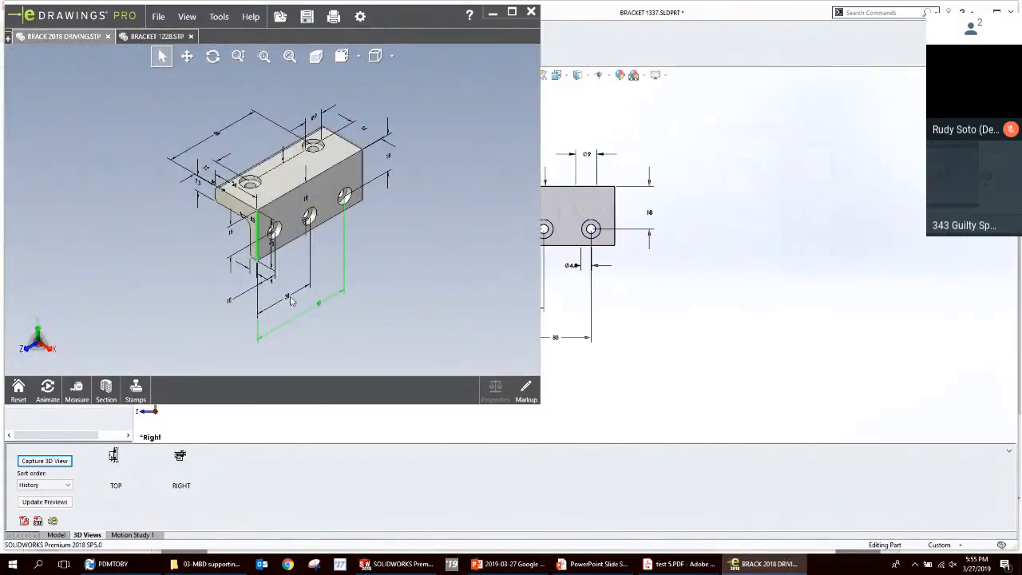
pyautogui.scroll(-6, 304, 289)
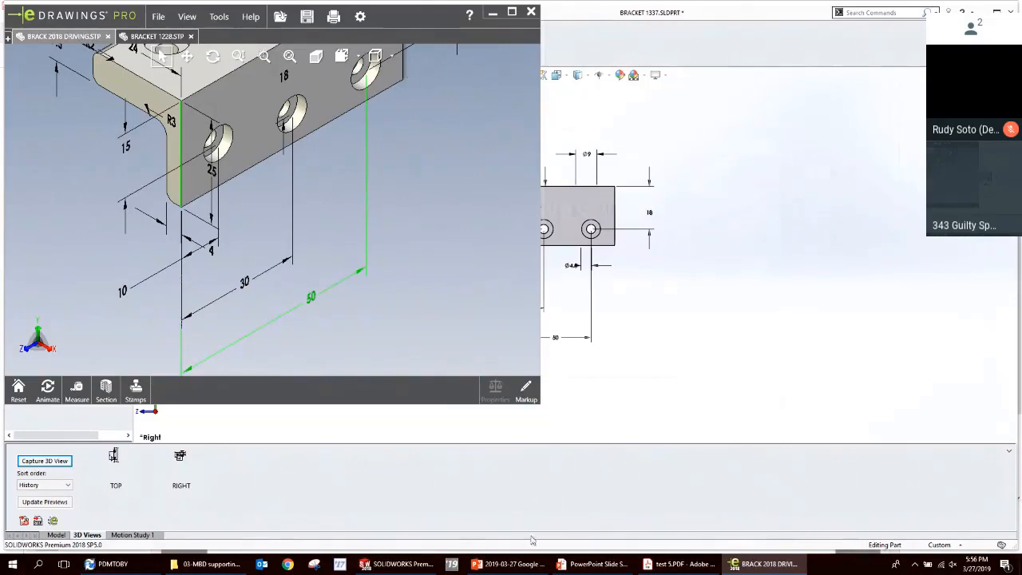
# Switch to the PowerPoint slide show and advance from the agenda to the Thank you slide.
pyautogui.click(588, 563)
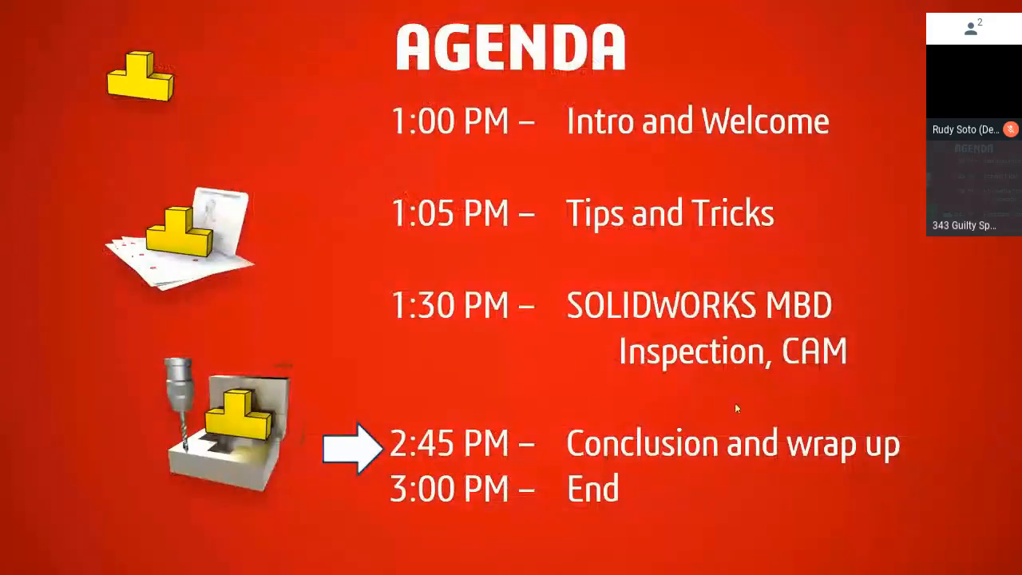
pyautogui.click(866, 294)
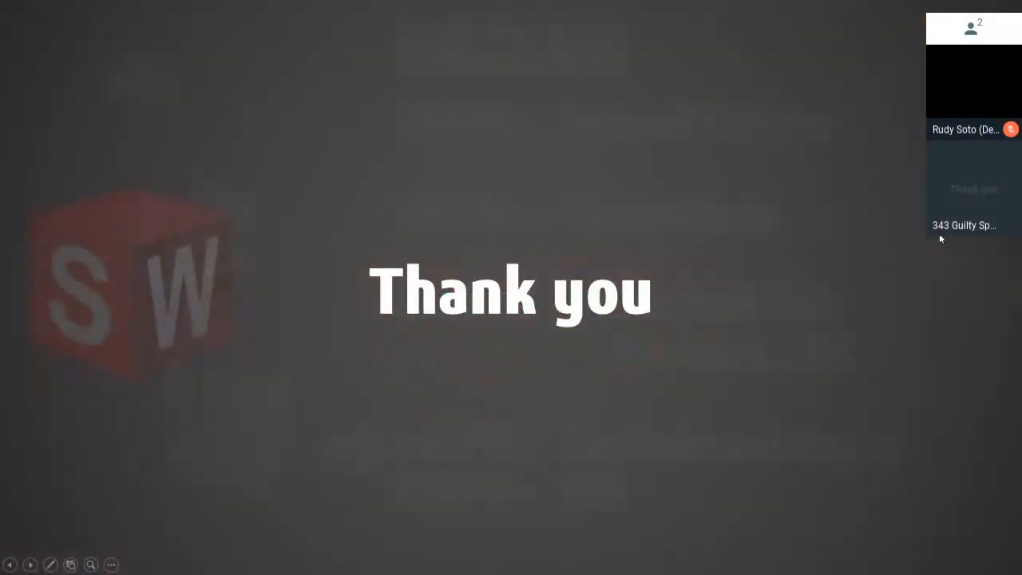